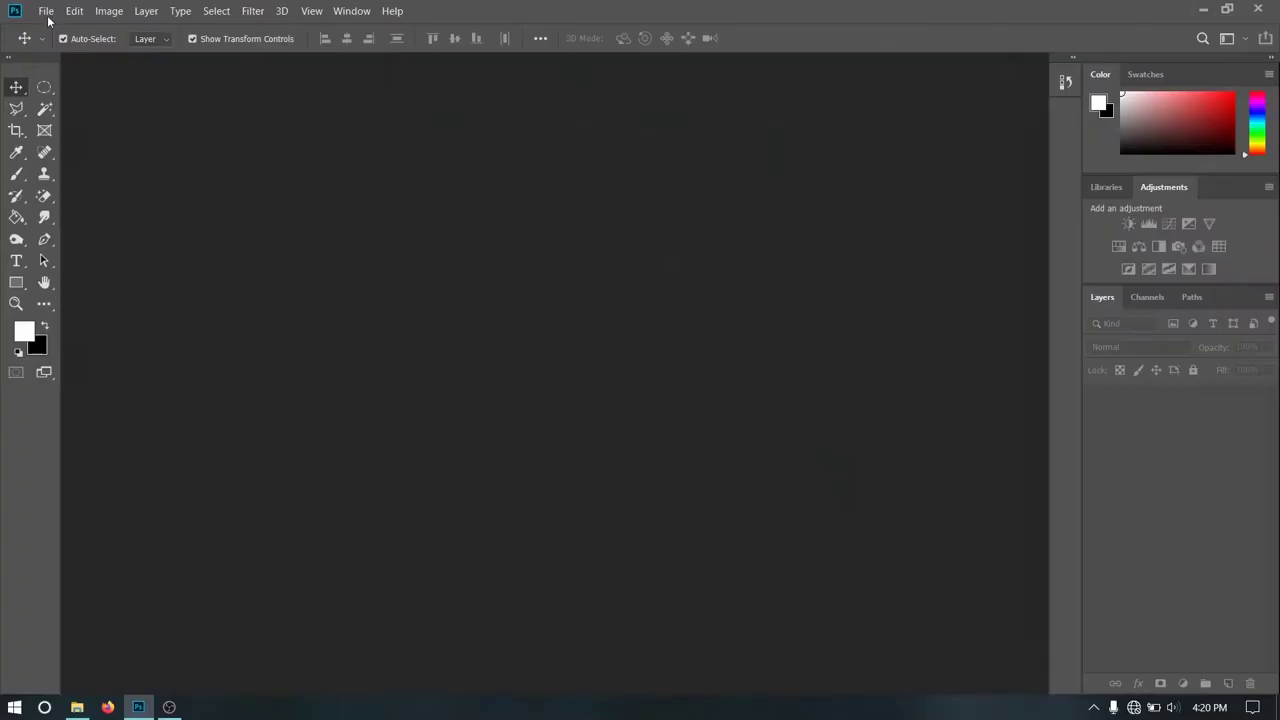
- Create Untitled-1, a blank white 1300 × 2000 px document at 100 ppi
click(44, 12)
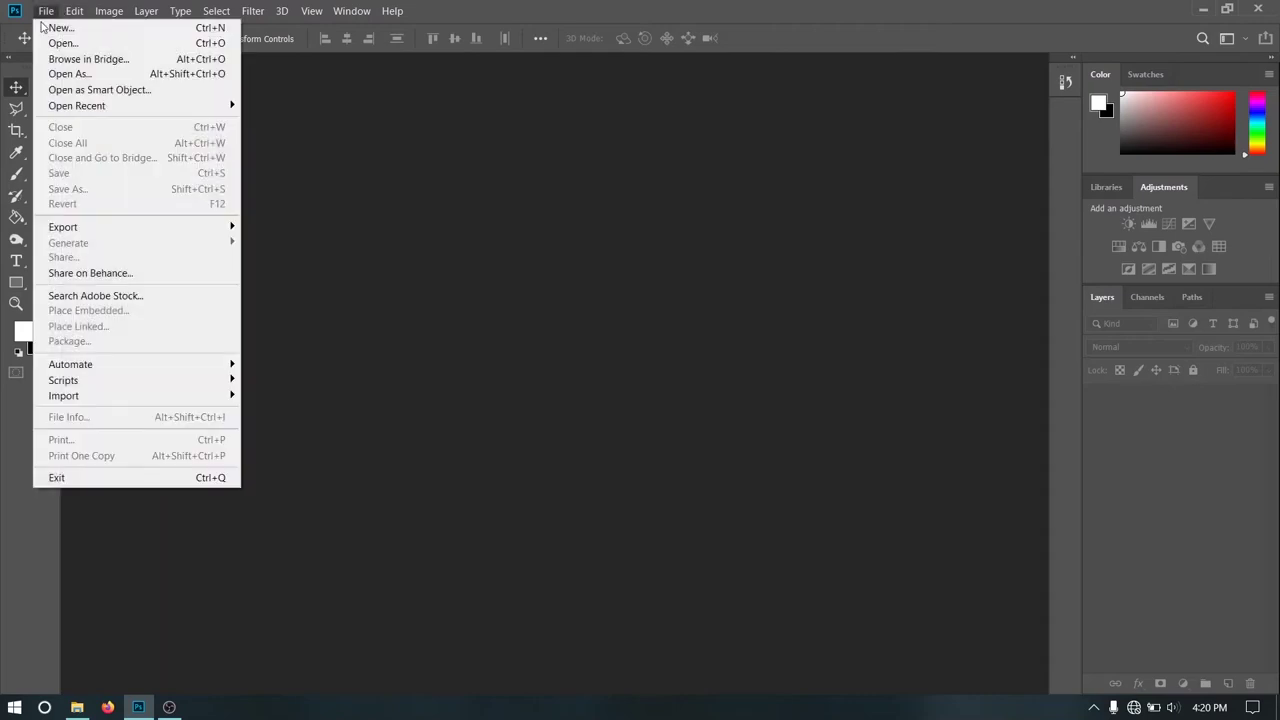
click(55, 26)
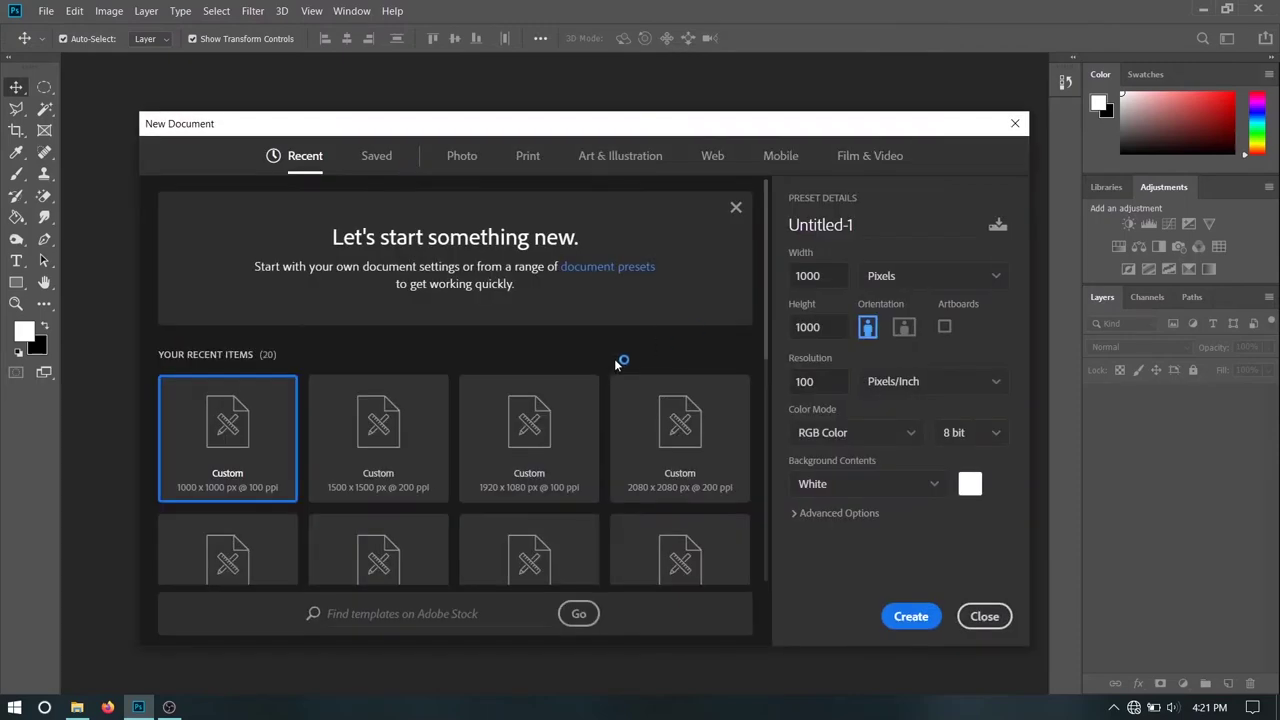
scroll(616, 364, down, 2)
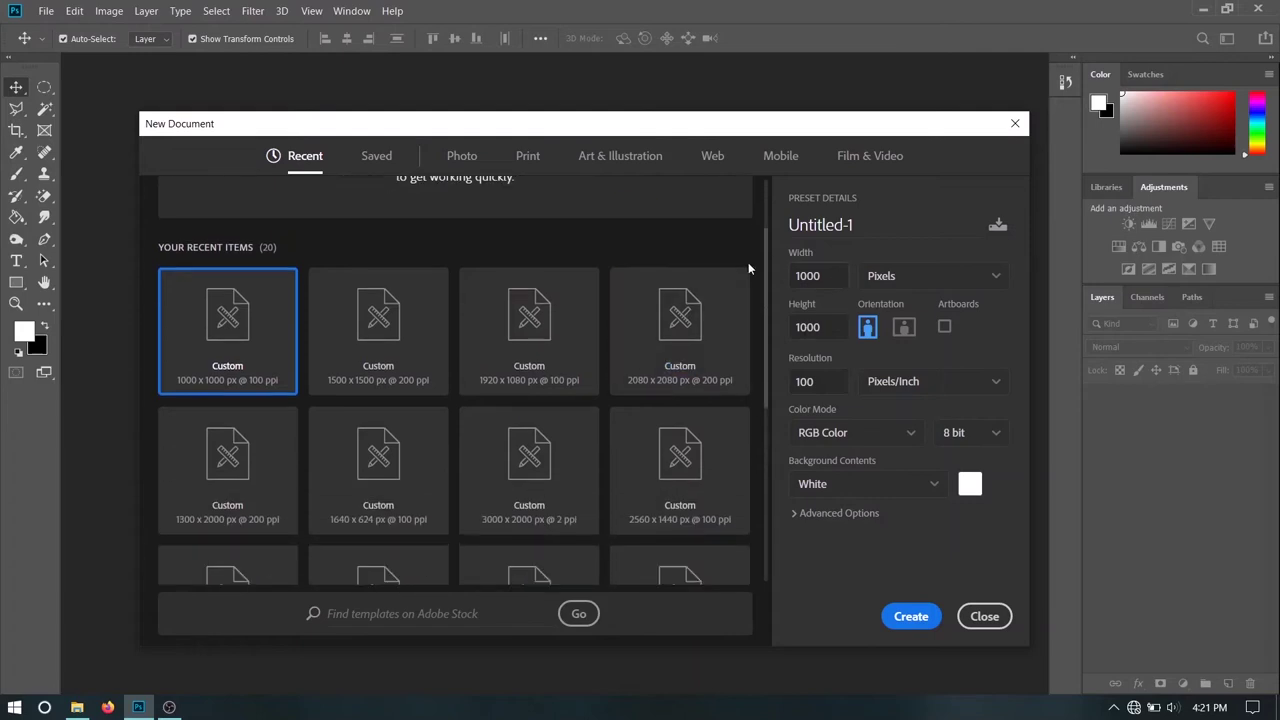
click(797, 279)
click(818, 278)
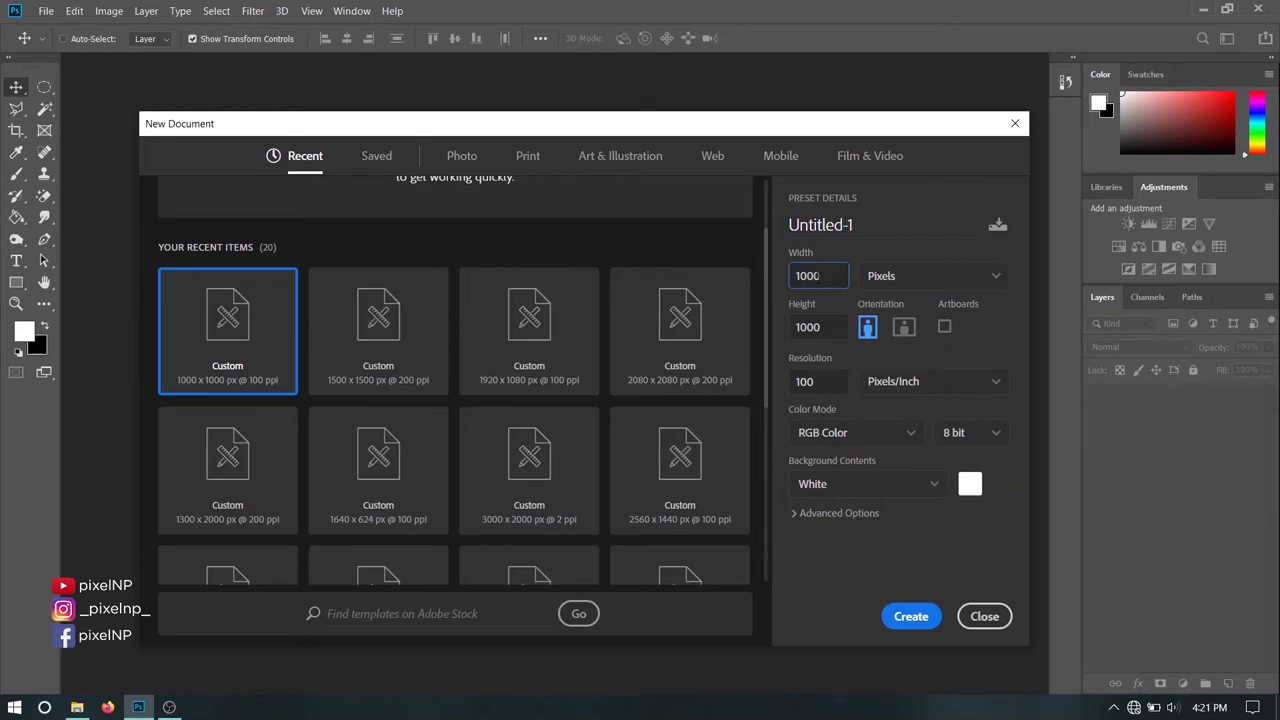
double_click(818, 278)
text(13)
key(Tab)
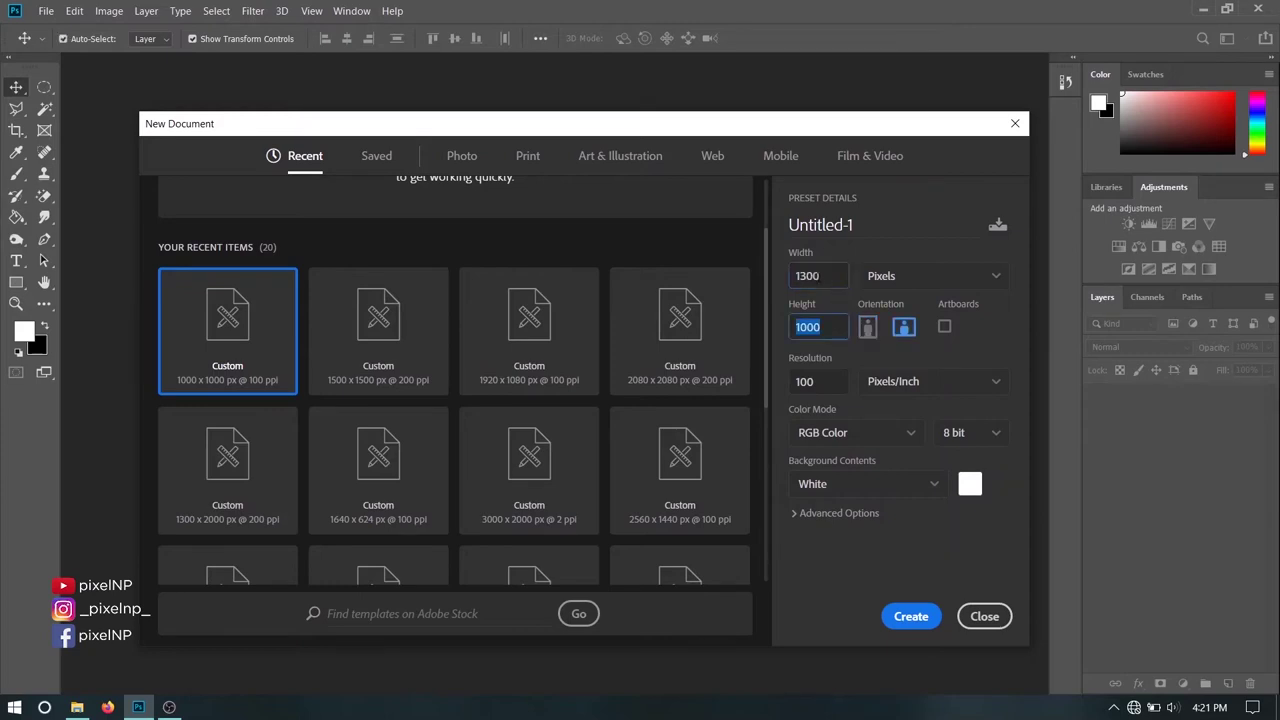
text(200)
key(Tab)
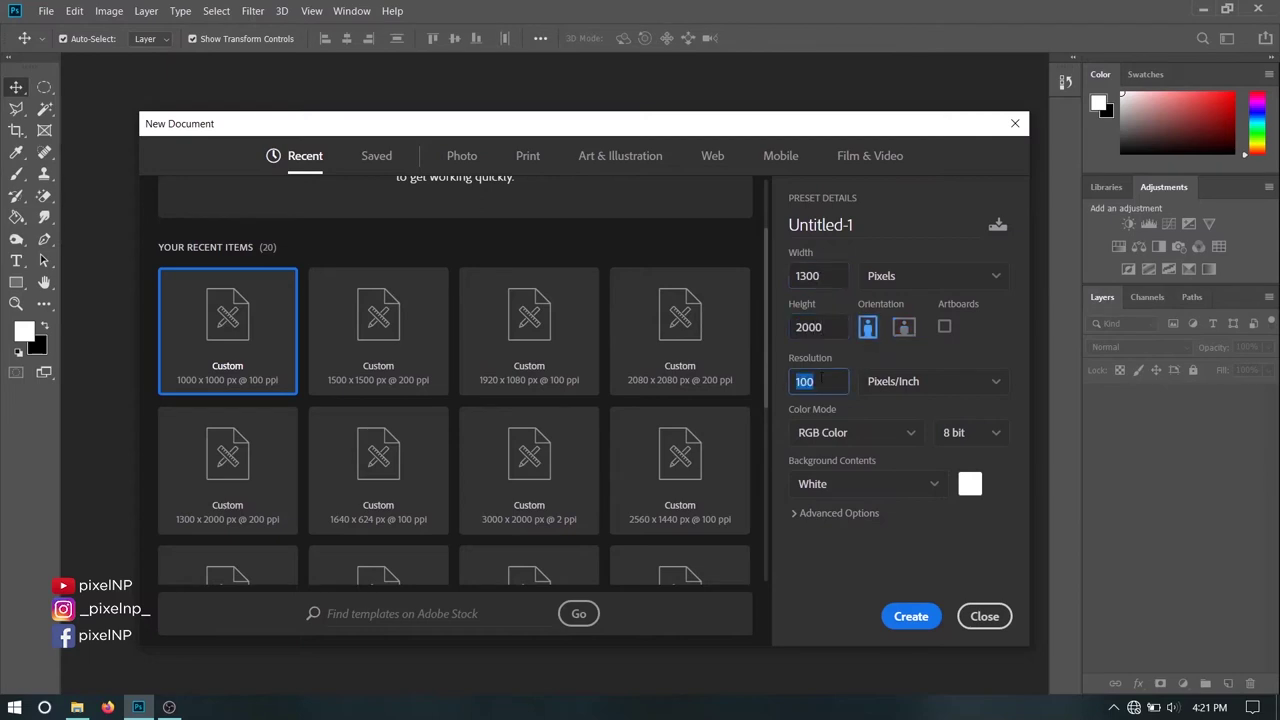
text(200)
key(Return)
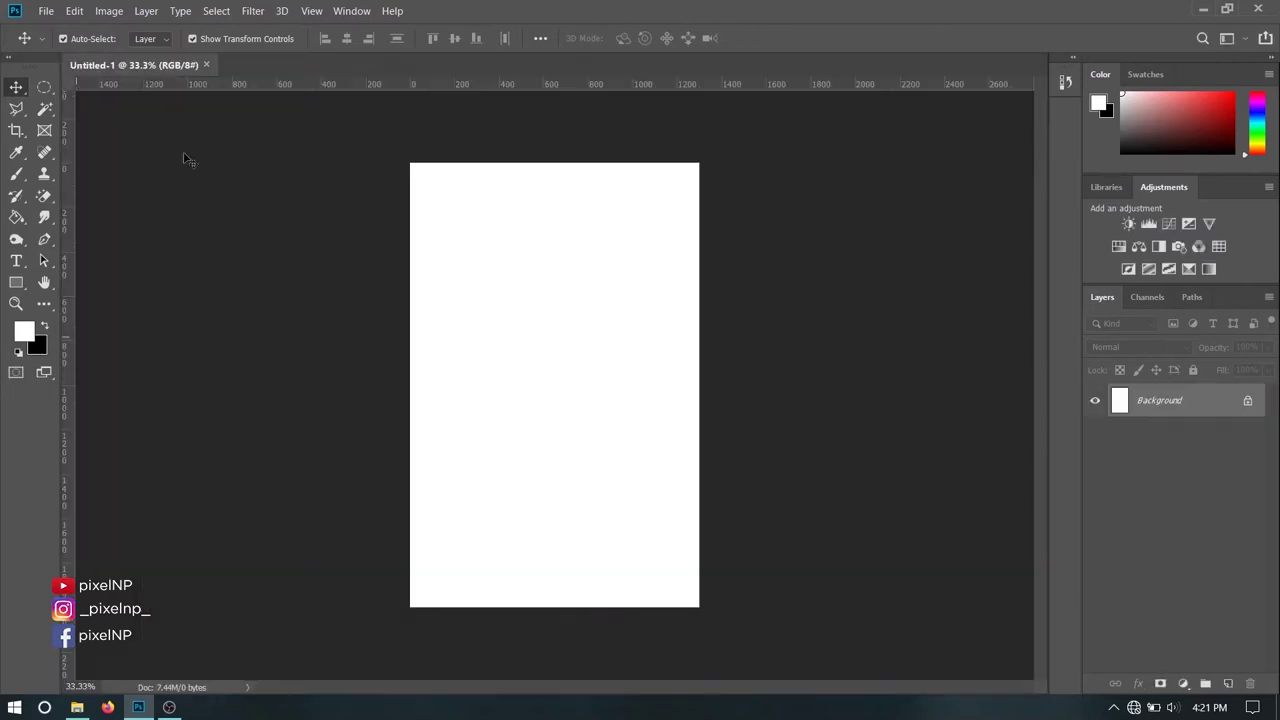
- Place 25547.jpg from the Desktop's got folder as an embedded image
click(46, 11)
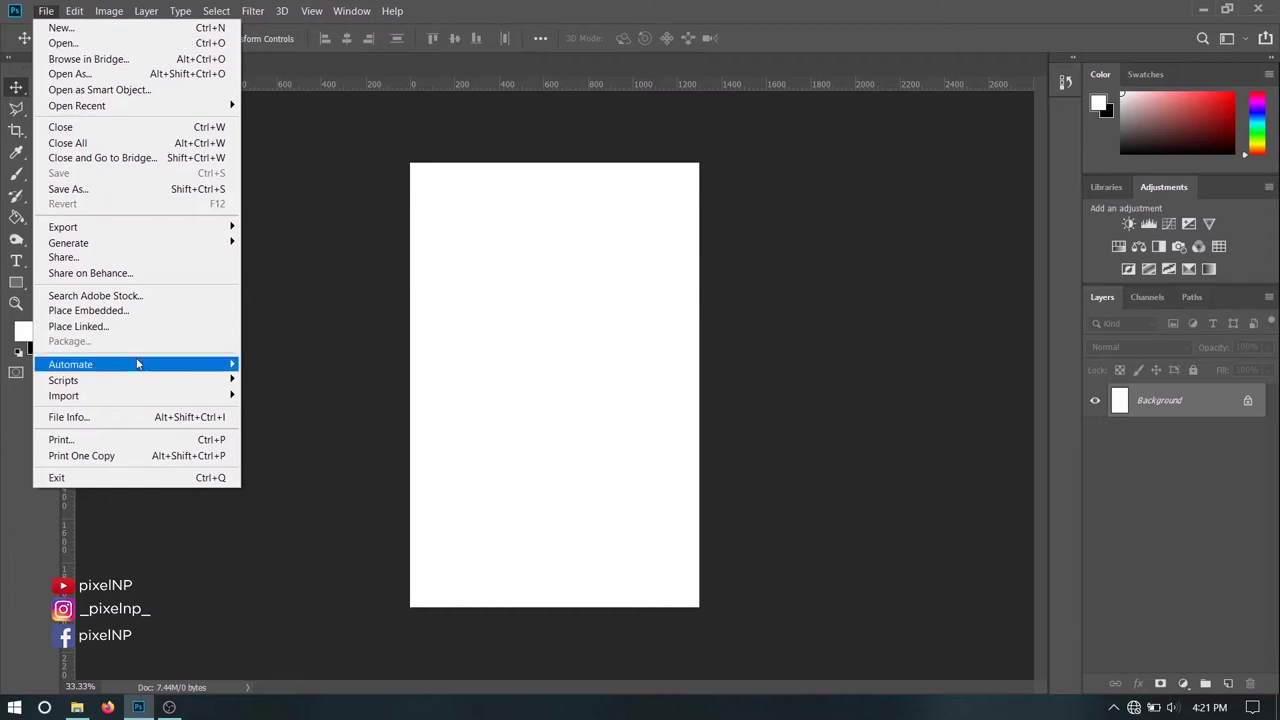
click(139, 311)
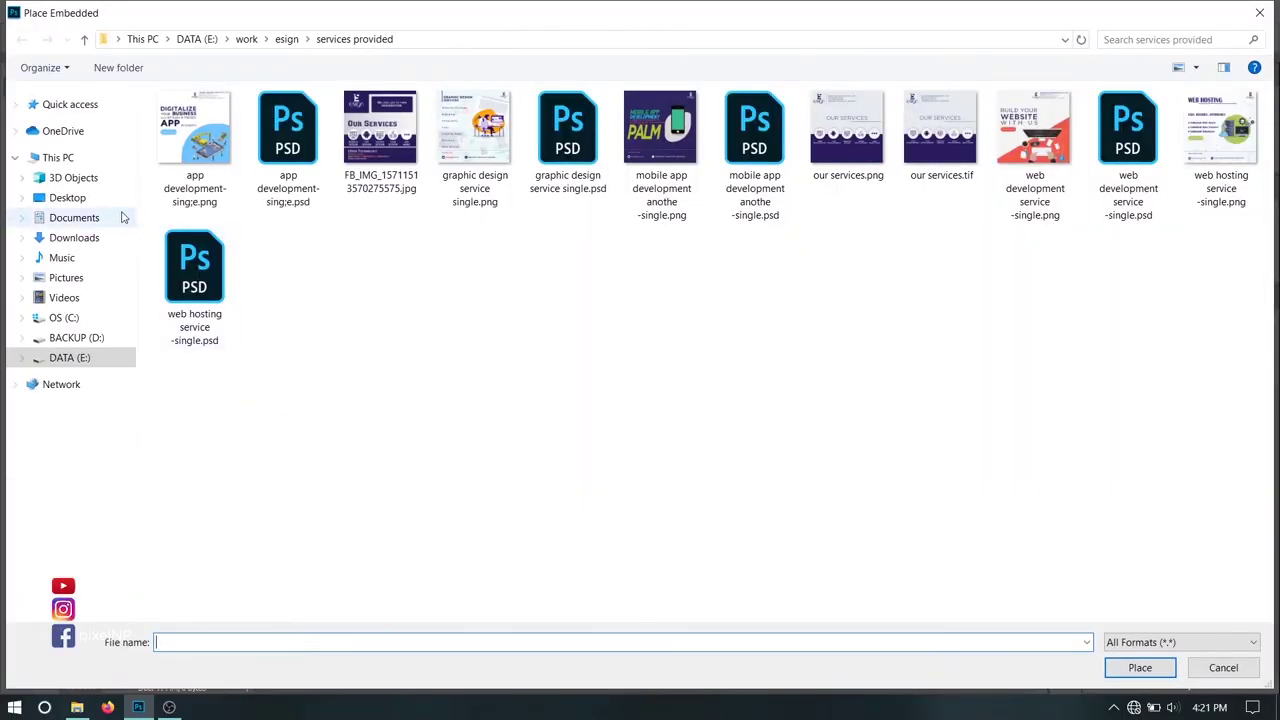
click(67, 197)
double_click(197, 140)
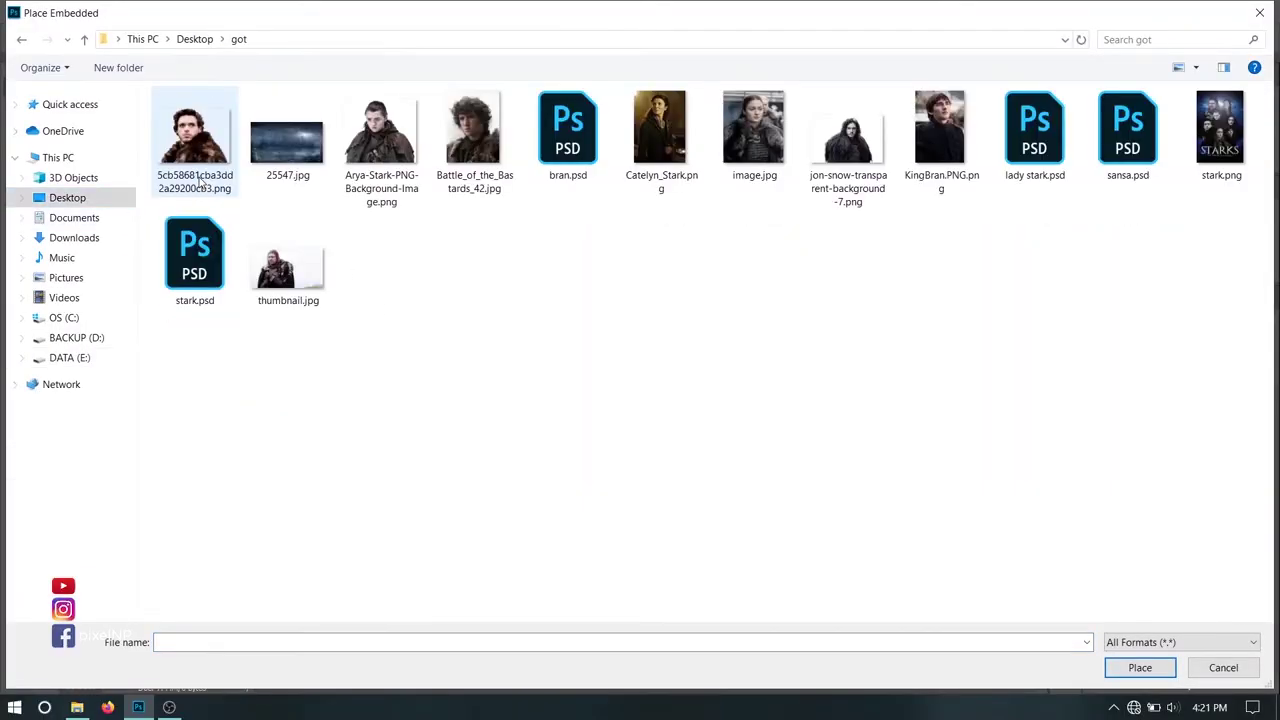
click(259, 124)
double_click(259, 124)
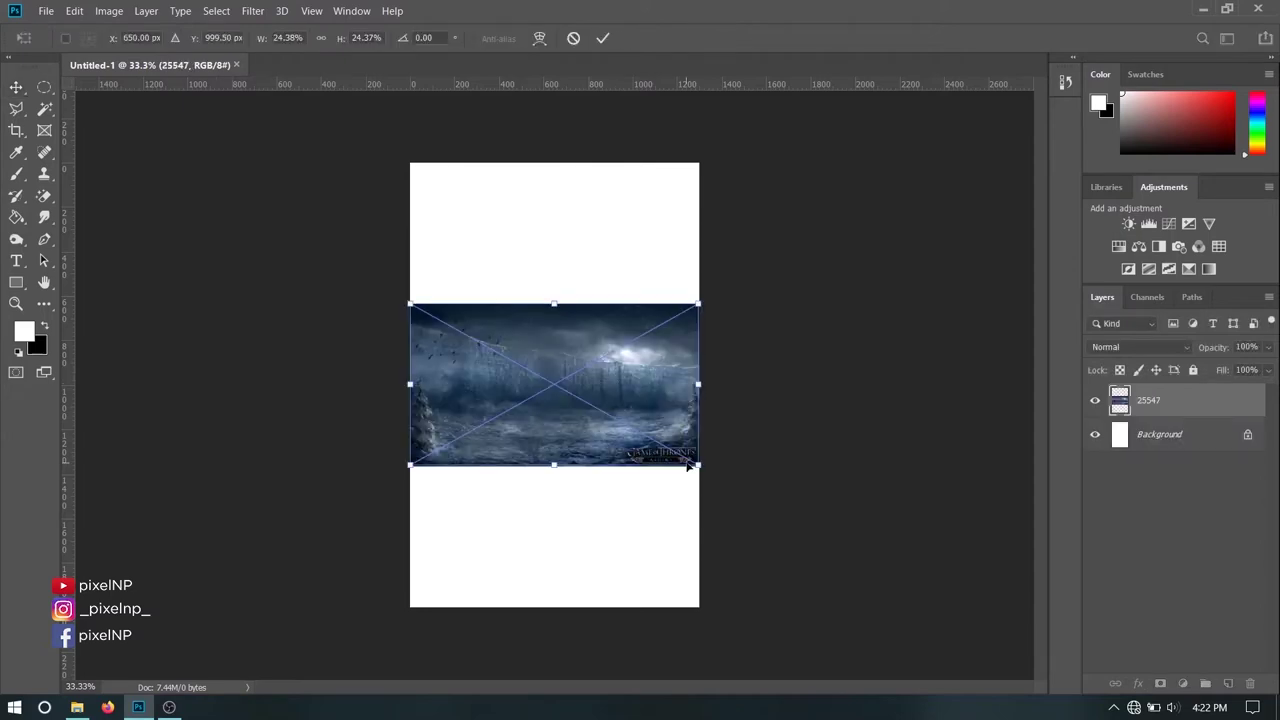
- Scale and shift the 25547 wall image until it fills the whole canvas
mouse_move(689, 466)
mouse_down()
mouse_move(794, 523)
mouse_move(894, 606)
mouse_up()
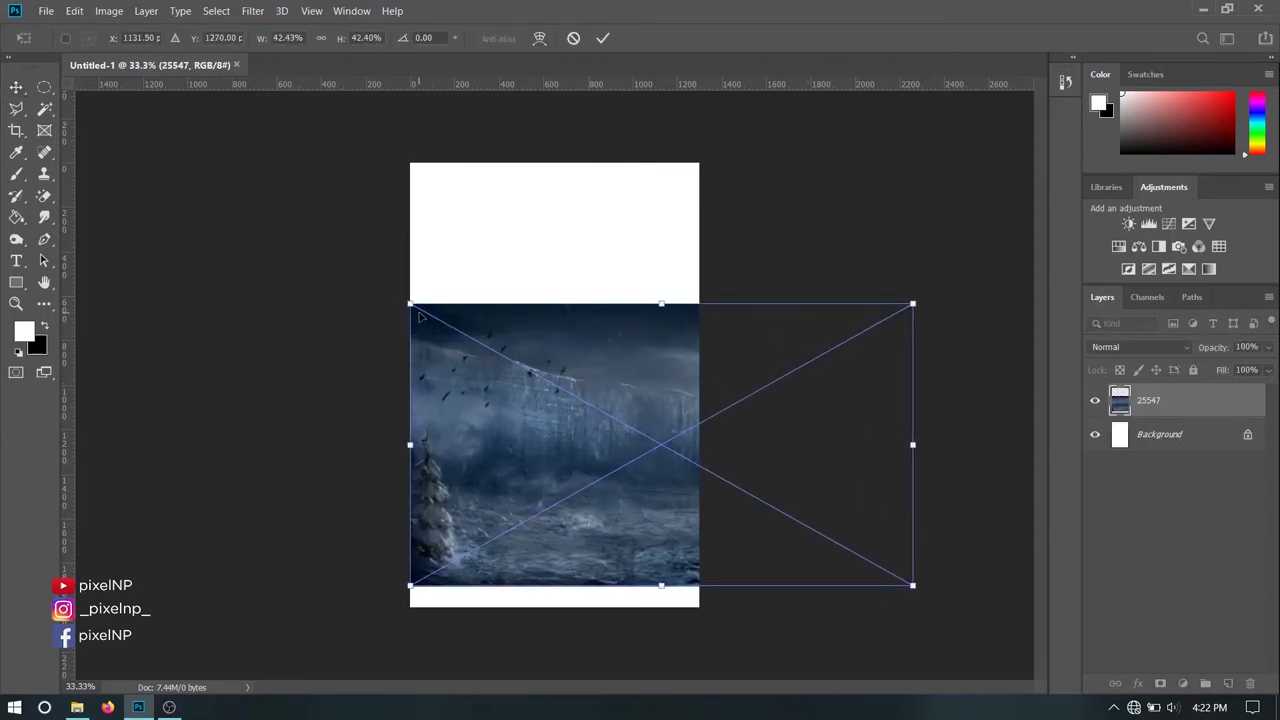
drag(411, 304, 139, 151)
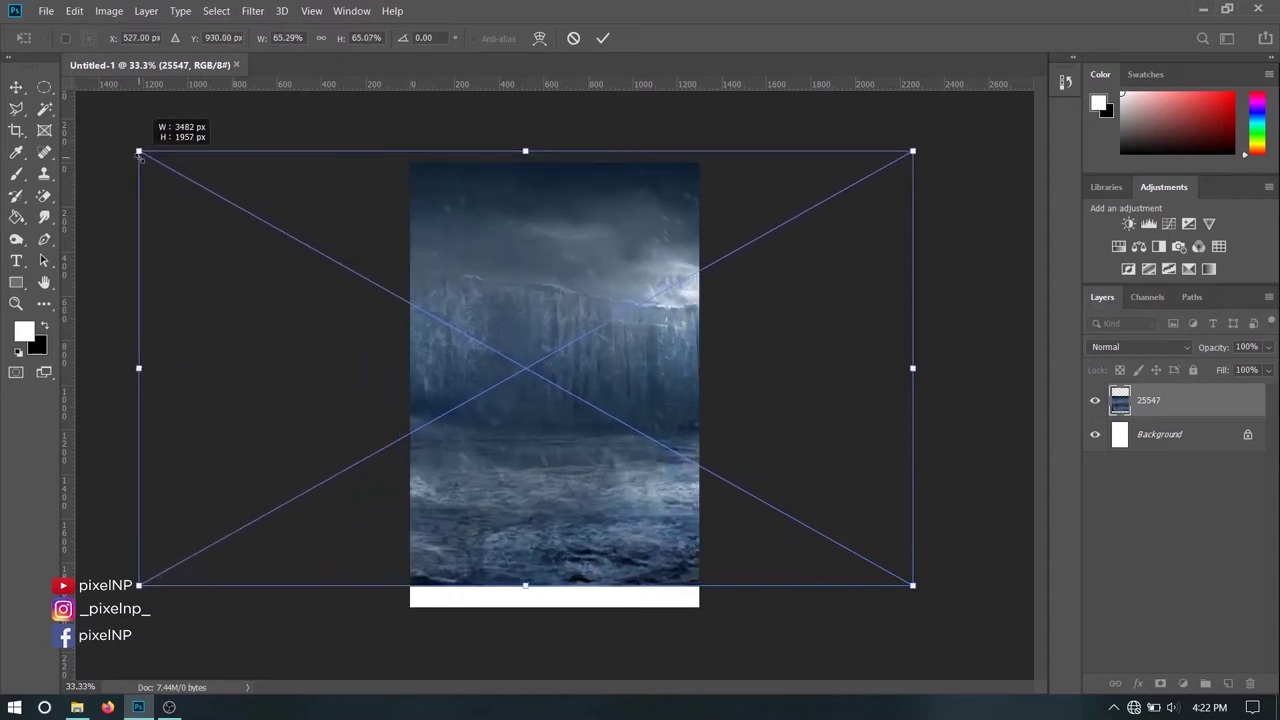
mouse_move(535, 342)
mouse_down()
mouse_move(440, 335)
mouse_move(369, 349)
mouse_up()
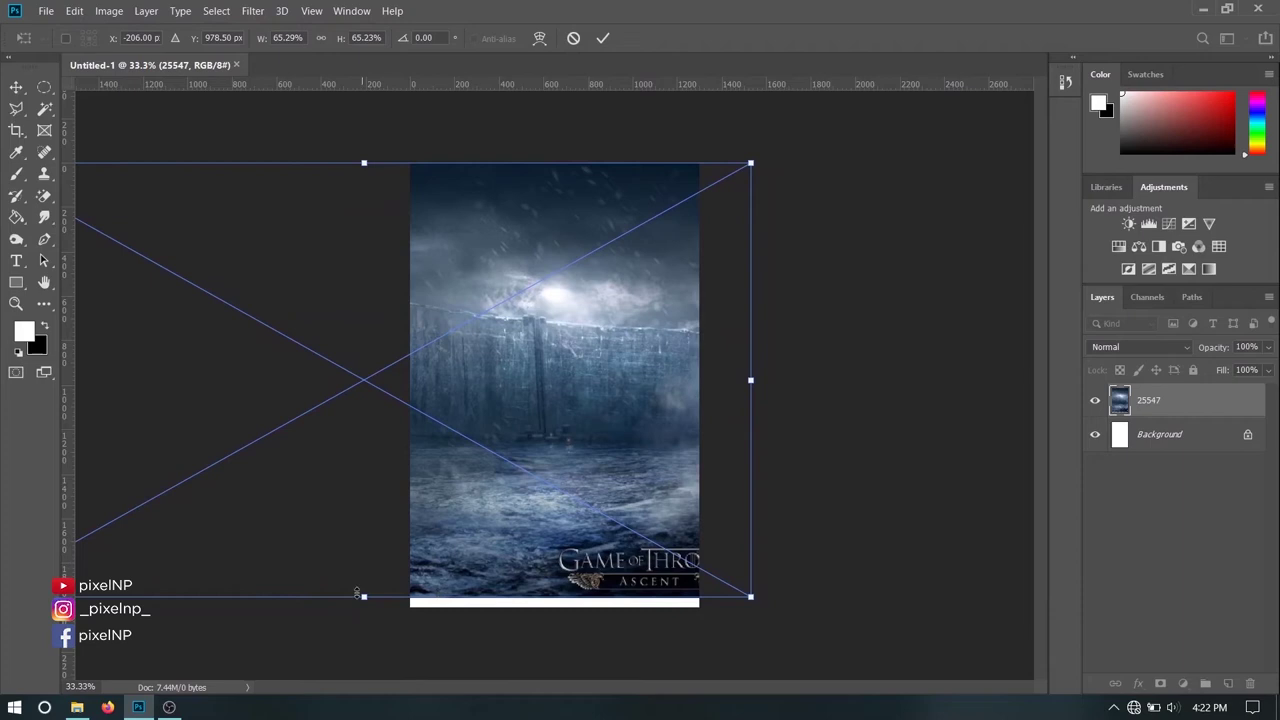
drag(363, 596, 363, 606)
key(Return)
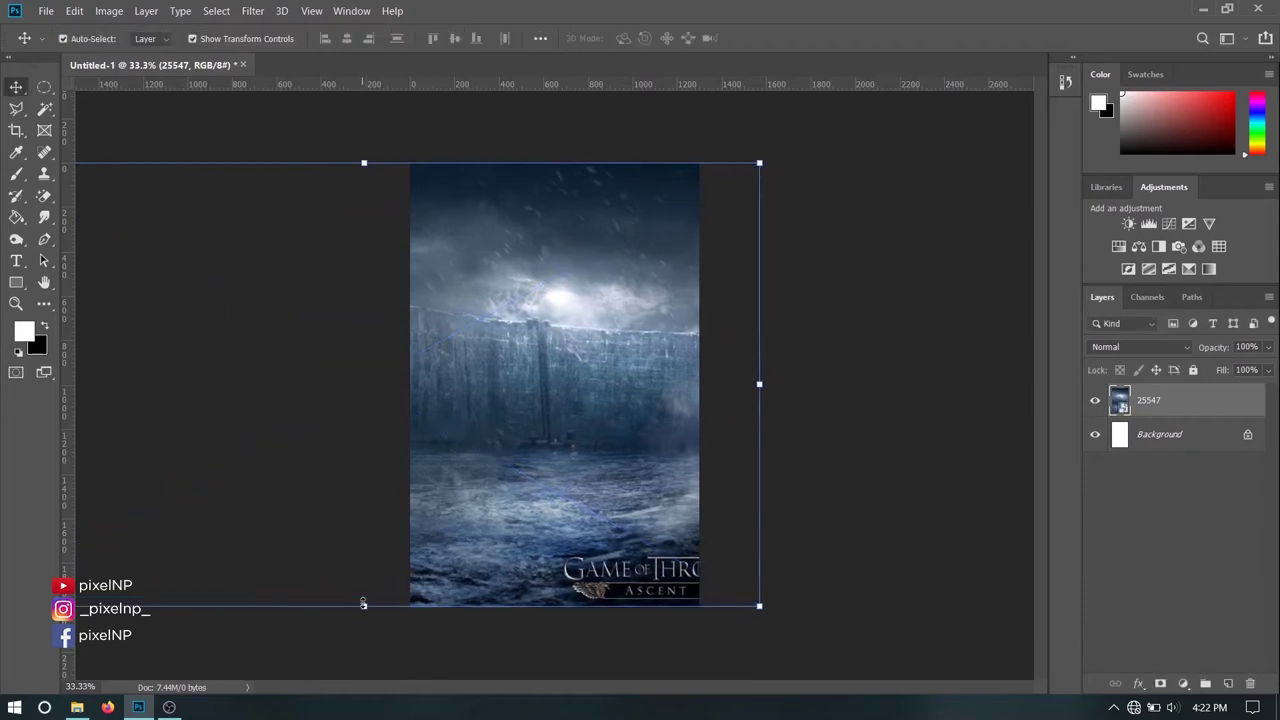
click(893, 351)
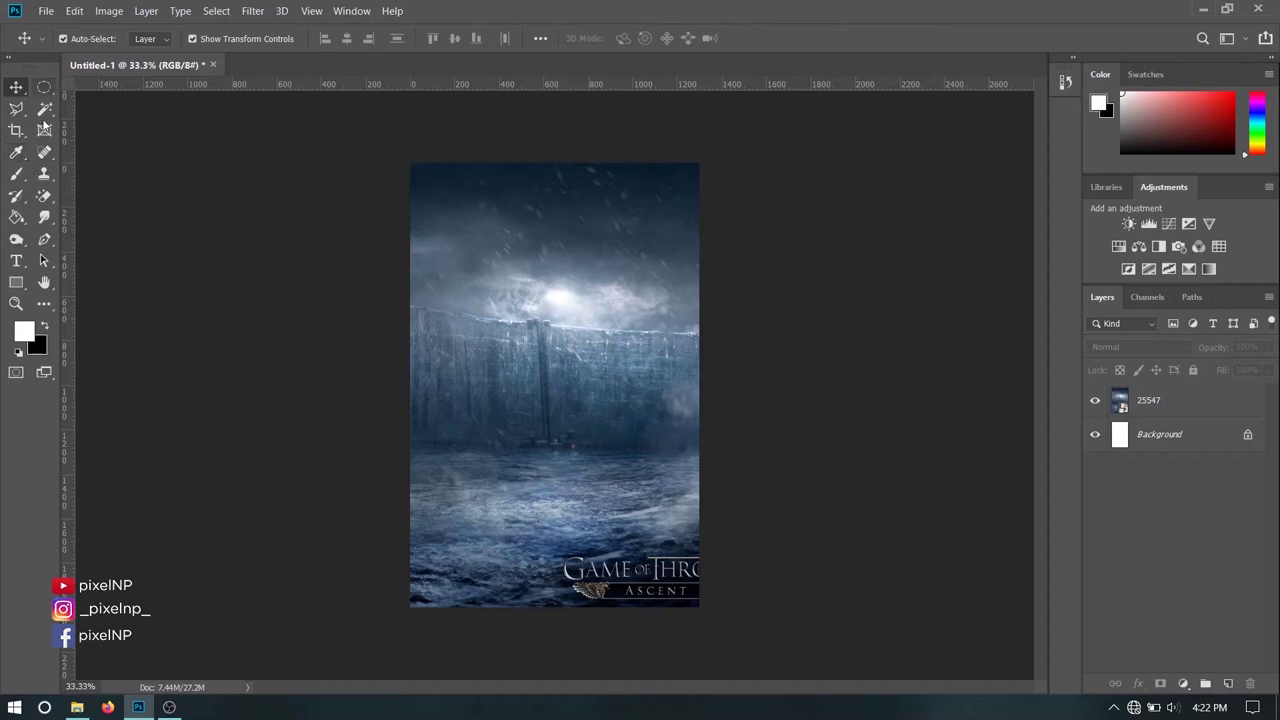
- Marquee-select the bottom-right title logo and rasterize the 25547 layer
click(44, 87)
click(112, 92)
key(shift)
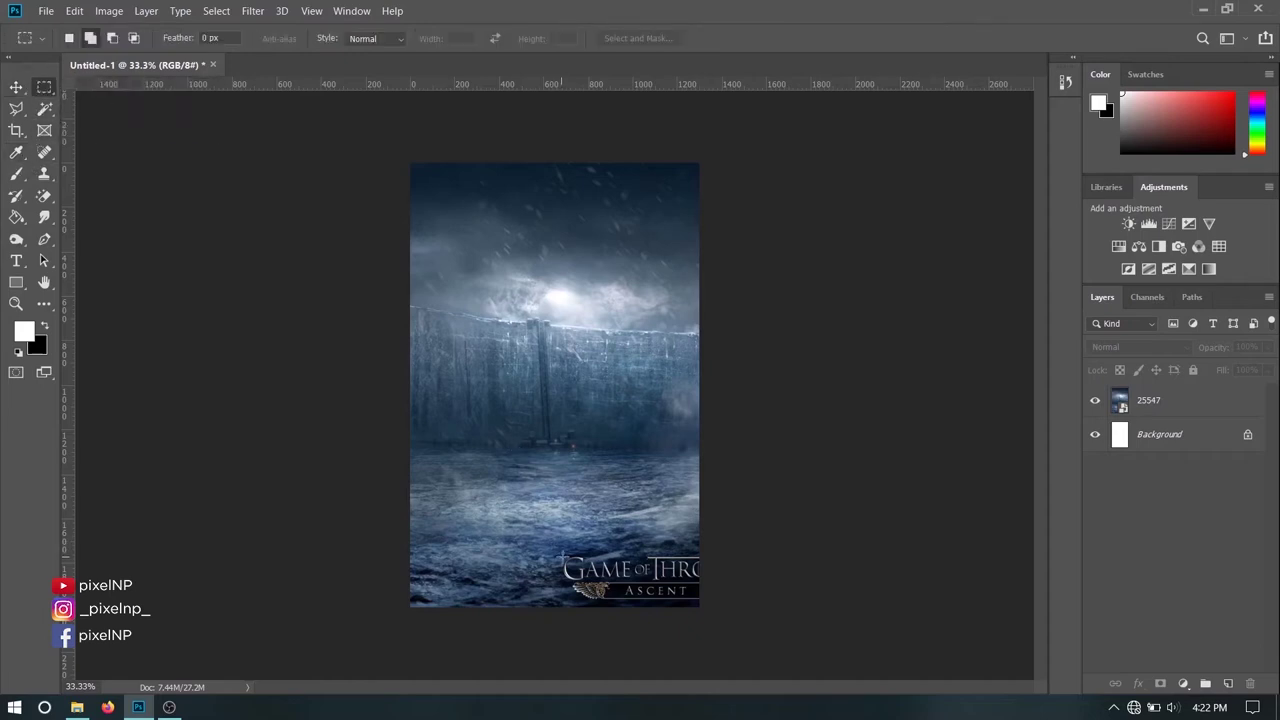
drag(559, 552, 743, 603)
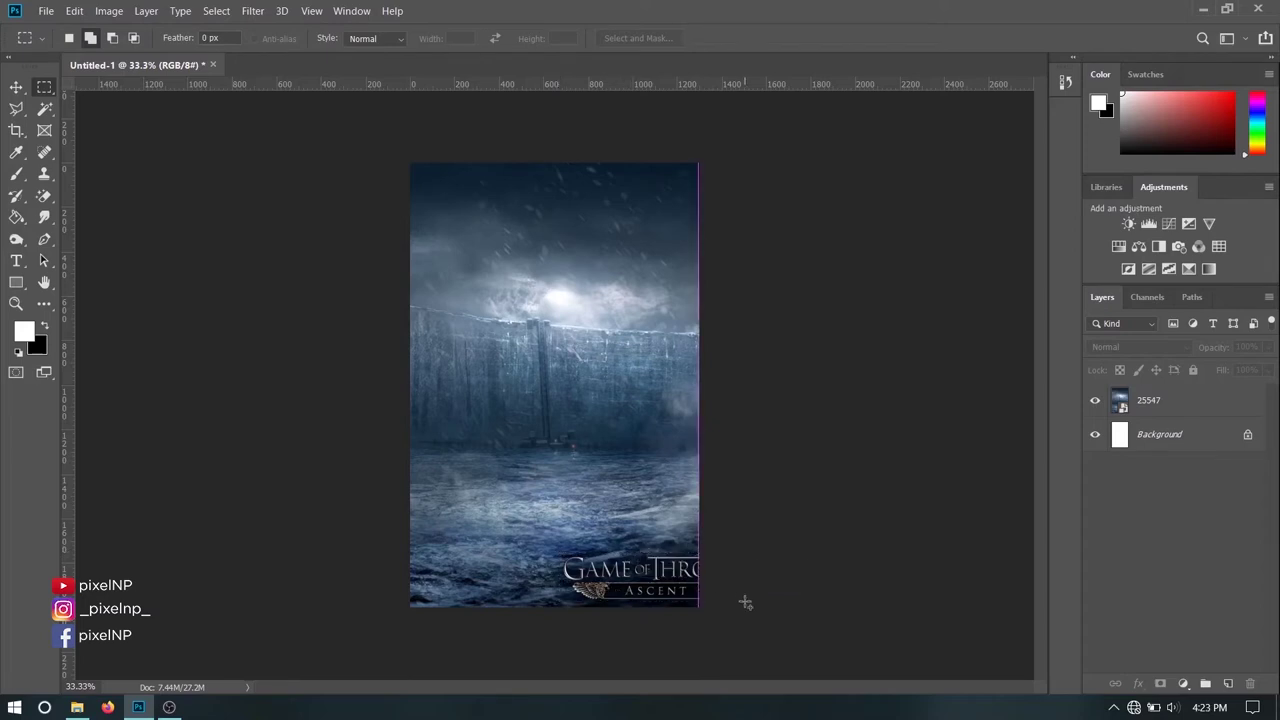
right_click(676, 591)
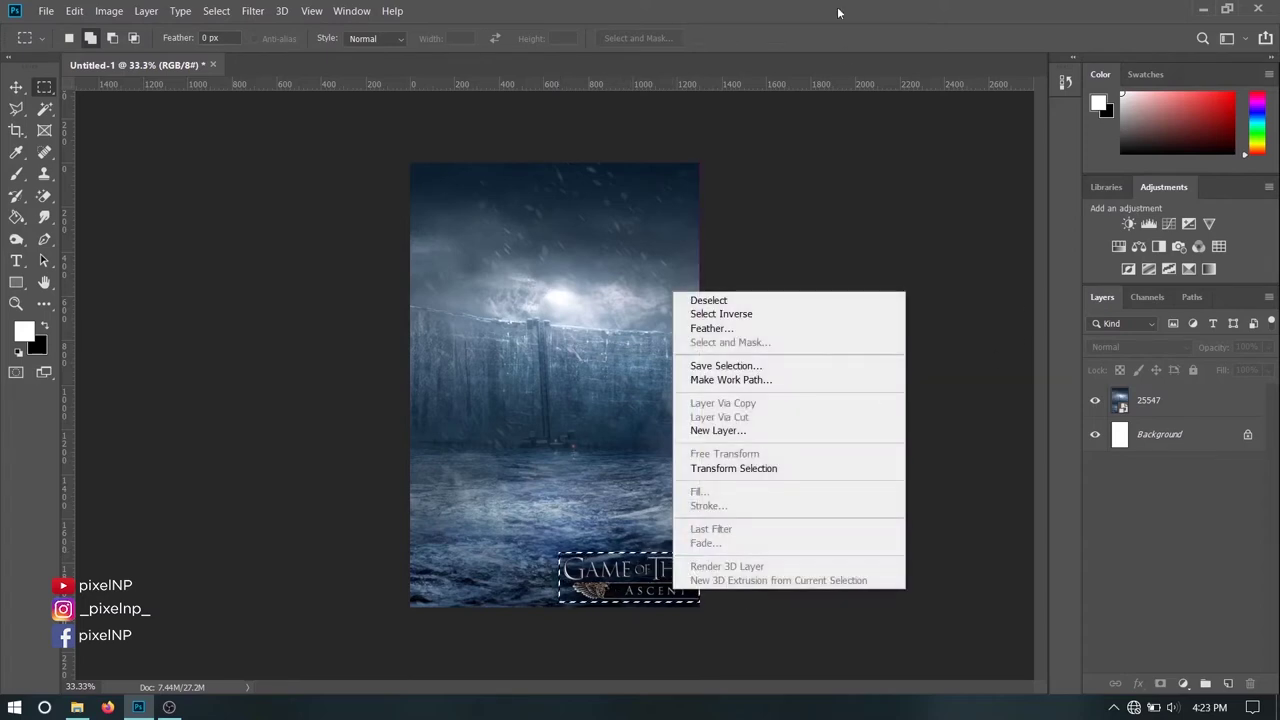
click(1148, 405)
right_click(1148, 405)
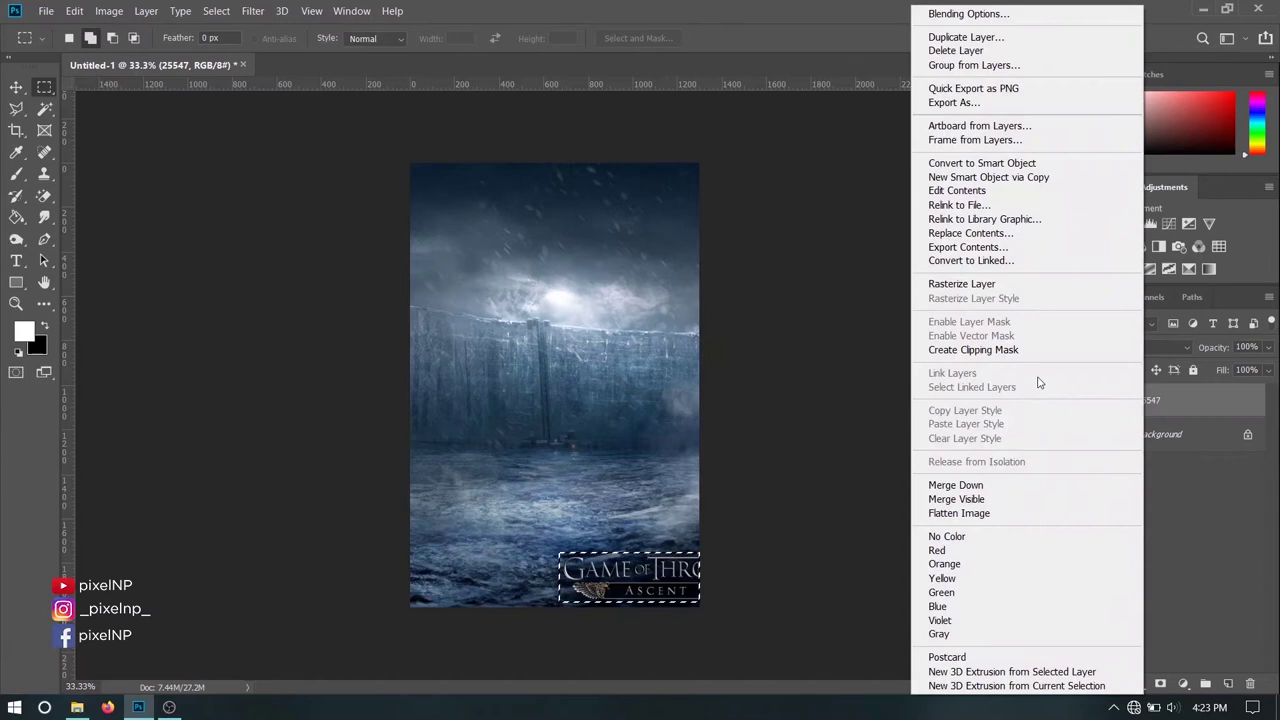
click(992, 283)
- Content-Aware Fill the logo selection so the title disappears into icy scenery
right_click(641, 568)
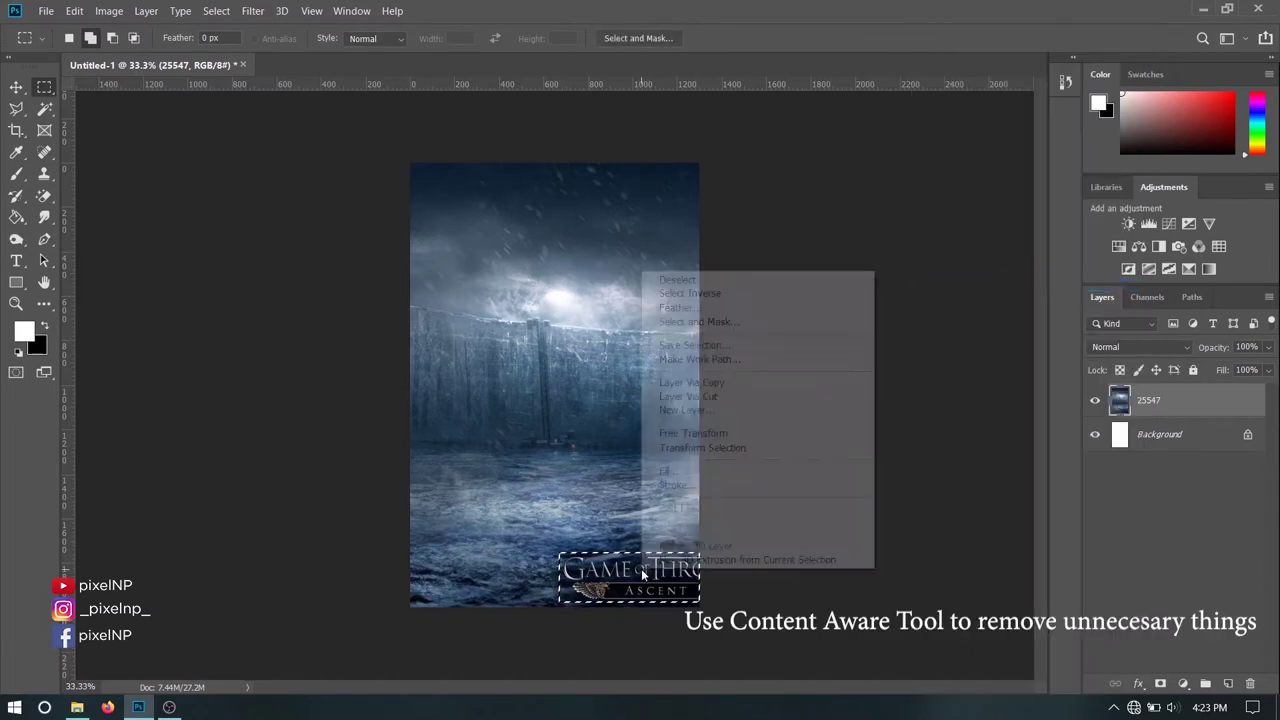
click(668, 471)
click(735, 181)
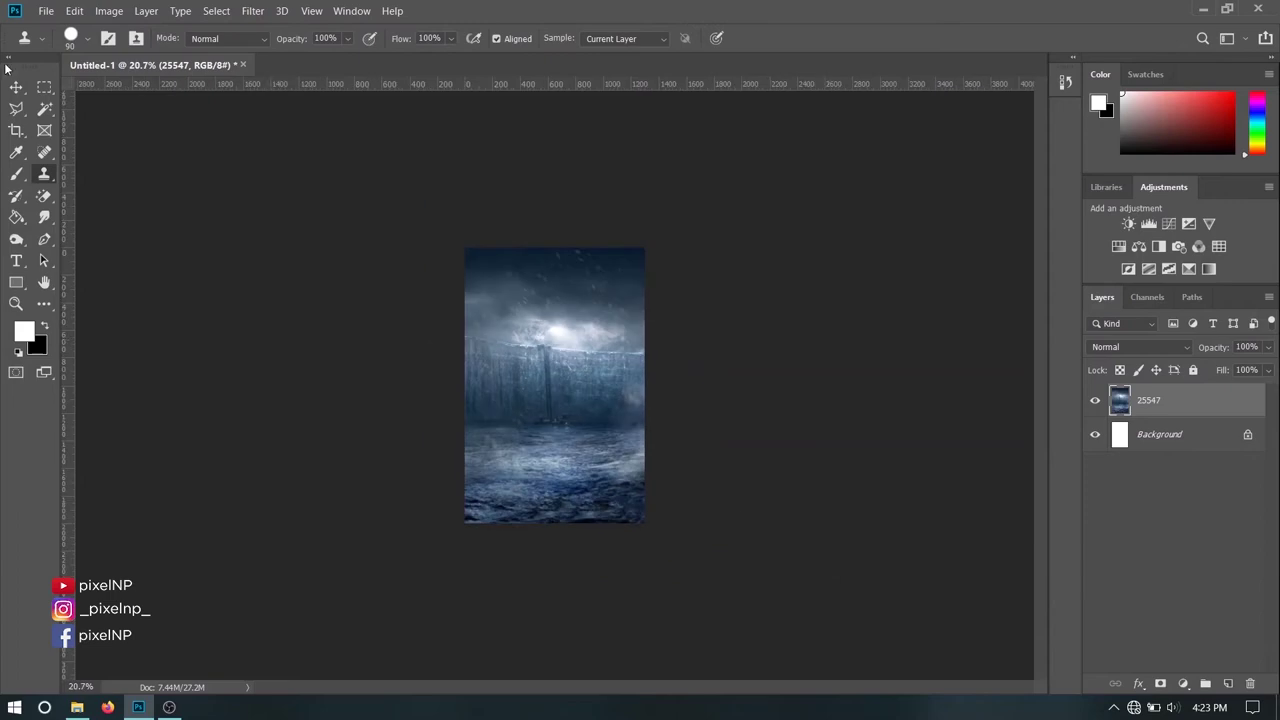
click(15, 88)
click(861, 312)
- Convert the icy wall background layer to a smart object for filtering
scroll(768, 300, up, 2)
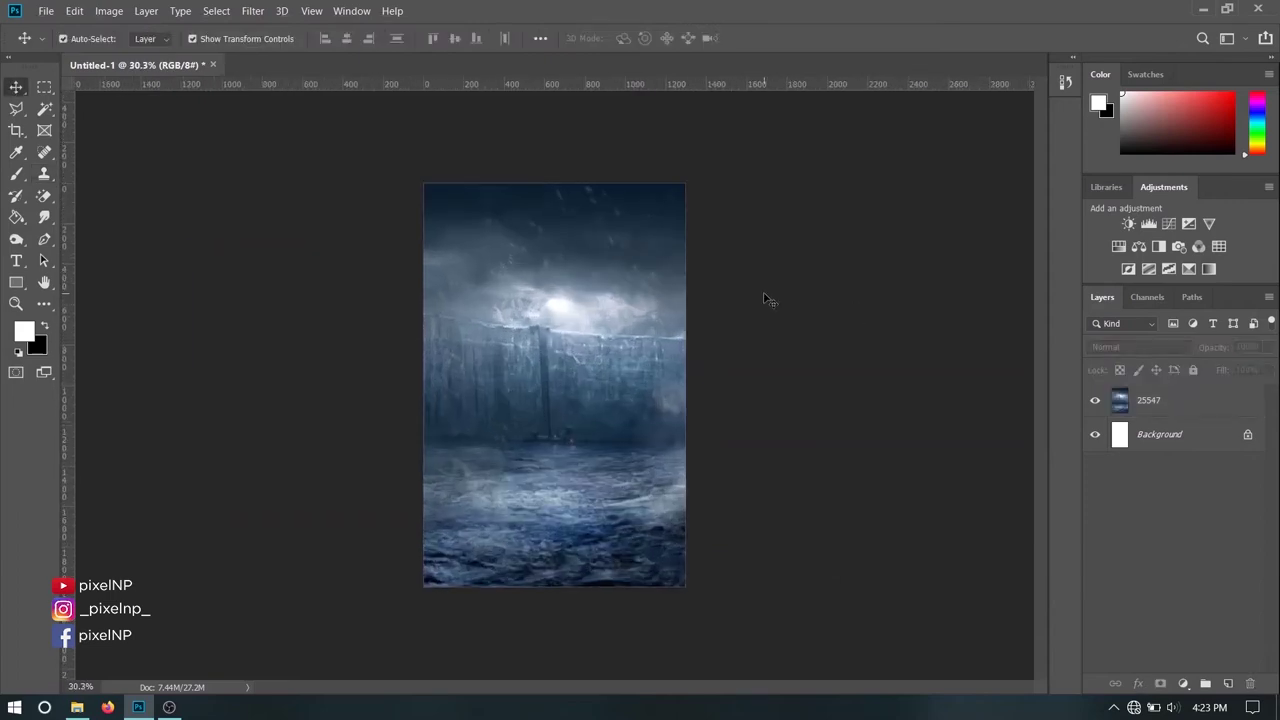
click(311, 10)
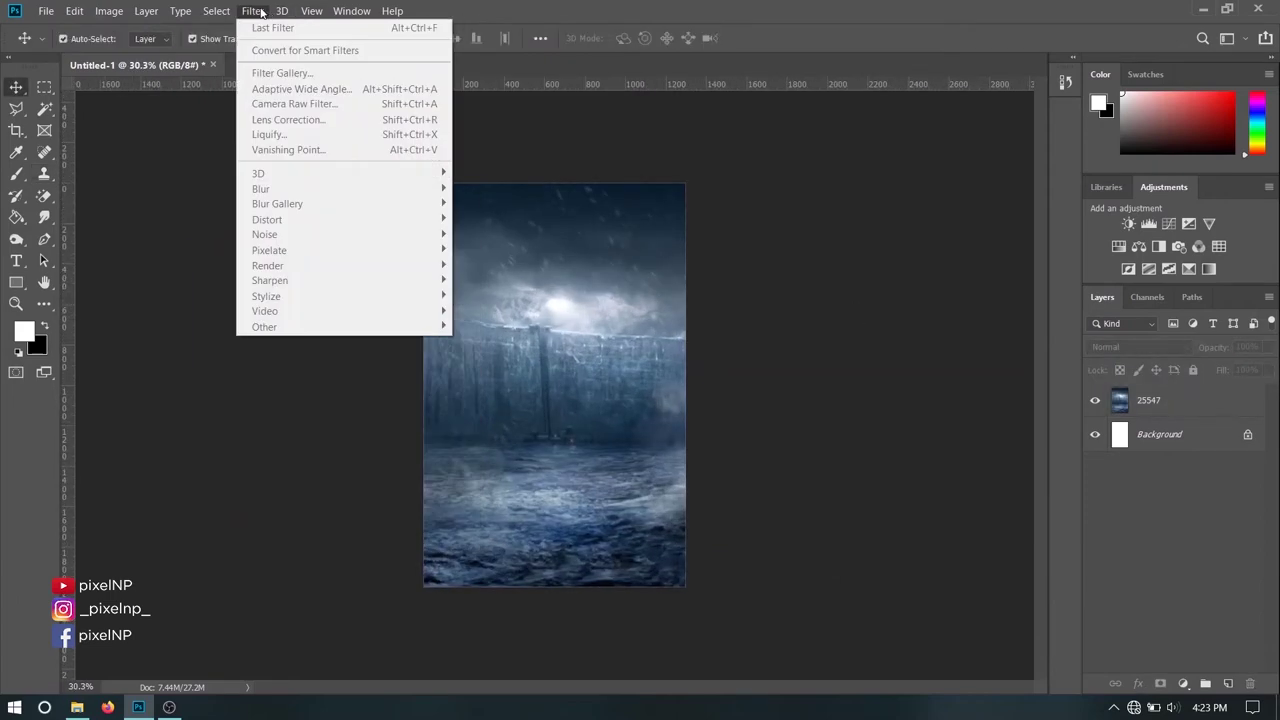
click(262, 10)
click(311, 10)
key(alt+period)
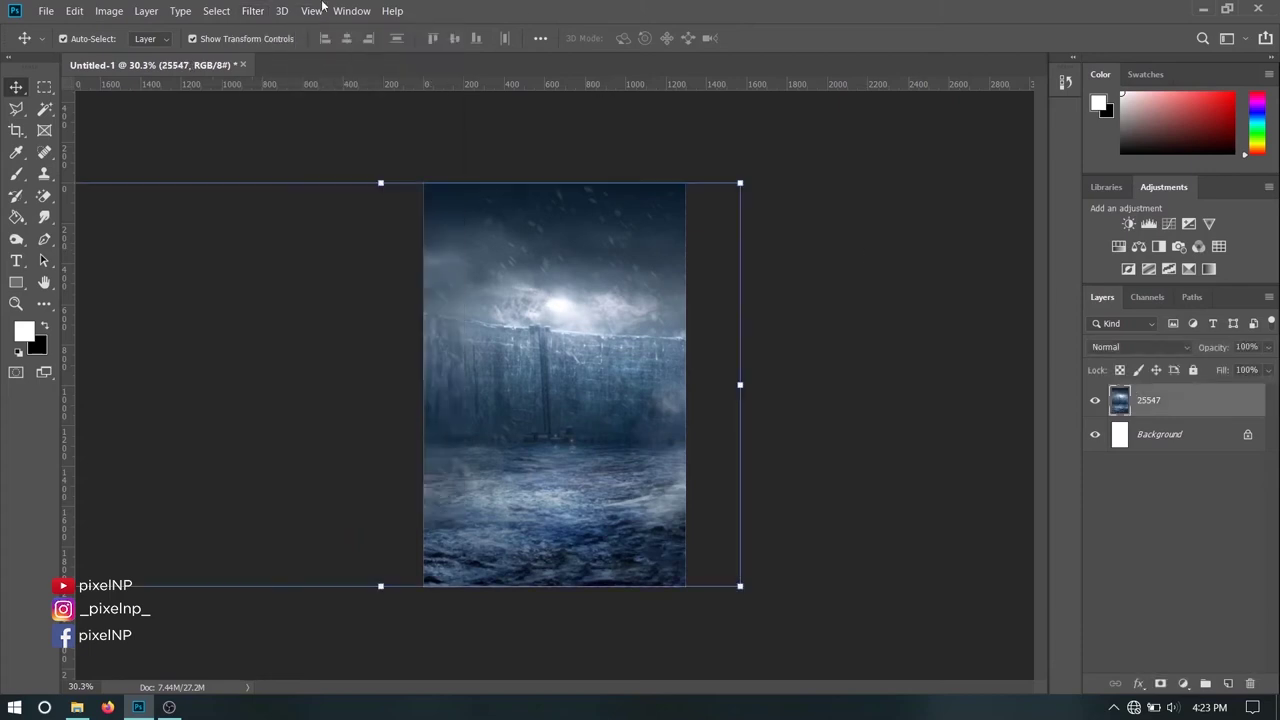
click(250, 14)
click(305, 50)
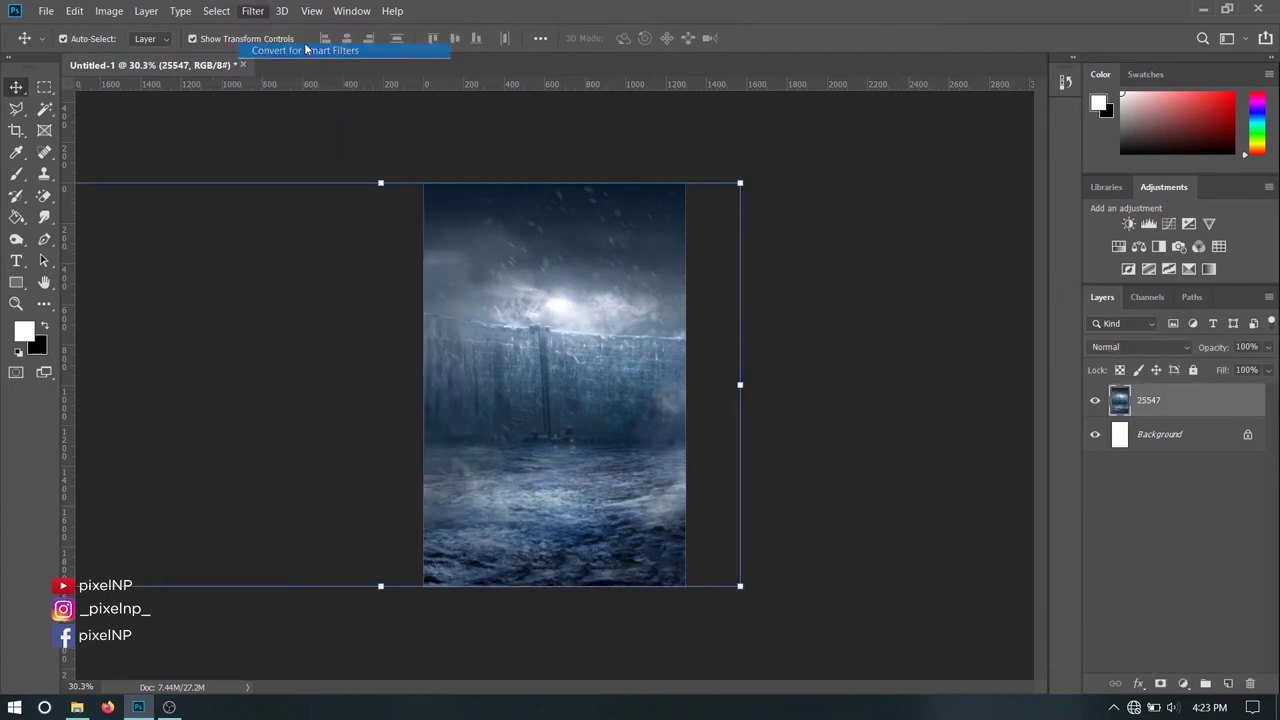
- Camera Raw the background: Temperature -11, Exposure -0.35, Contrast +32, Clarity +29, Vibrance -12
click(252, 11)
click(320, 108)
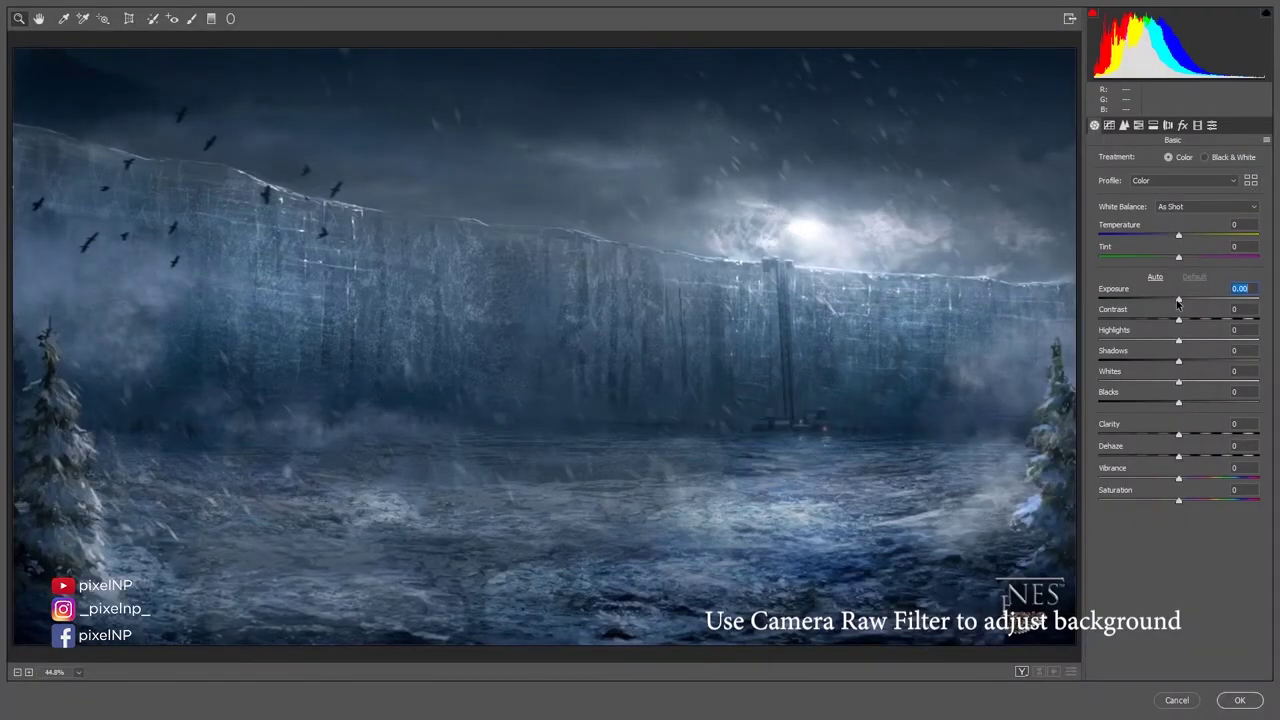
drag(1178, 300, 1173, 302)
drag(1177, 237, 1168, 237)
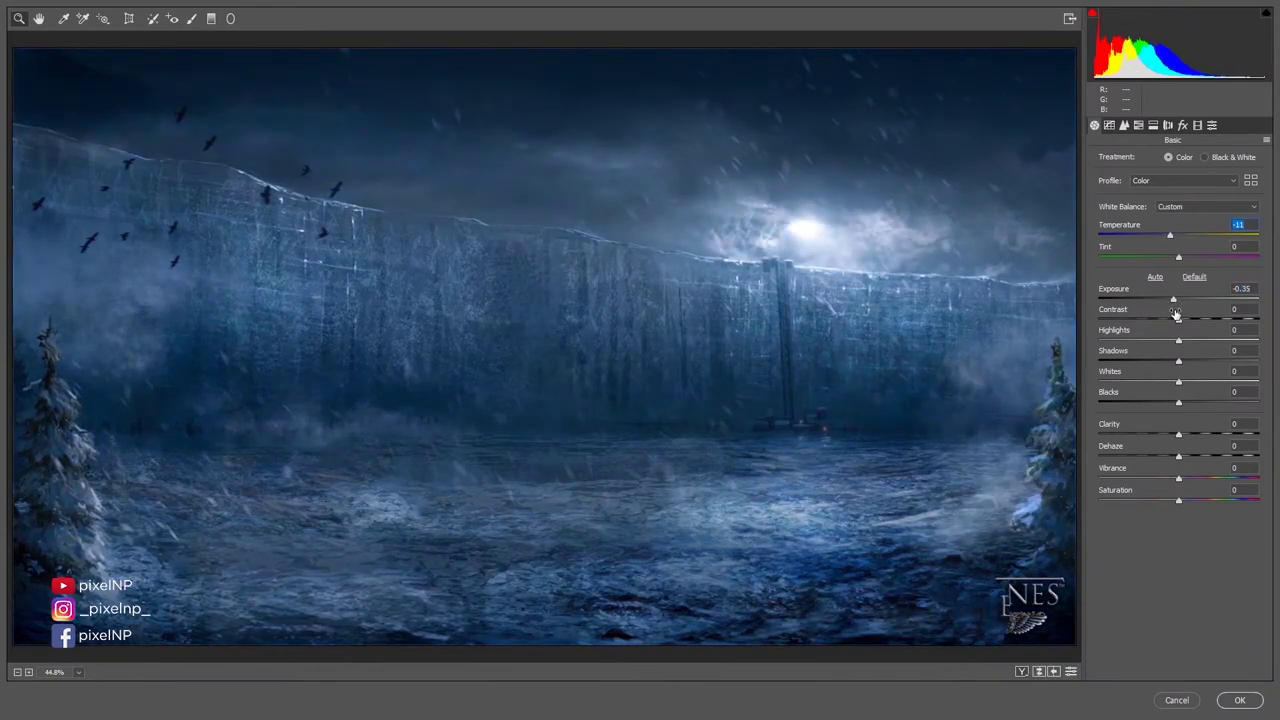
drag(1177, 322, 1203, 325)
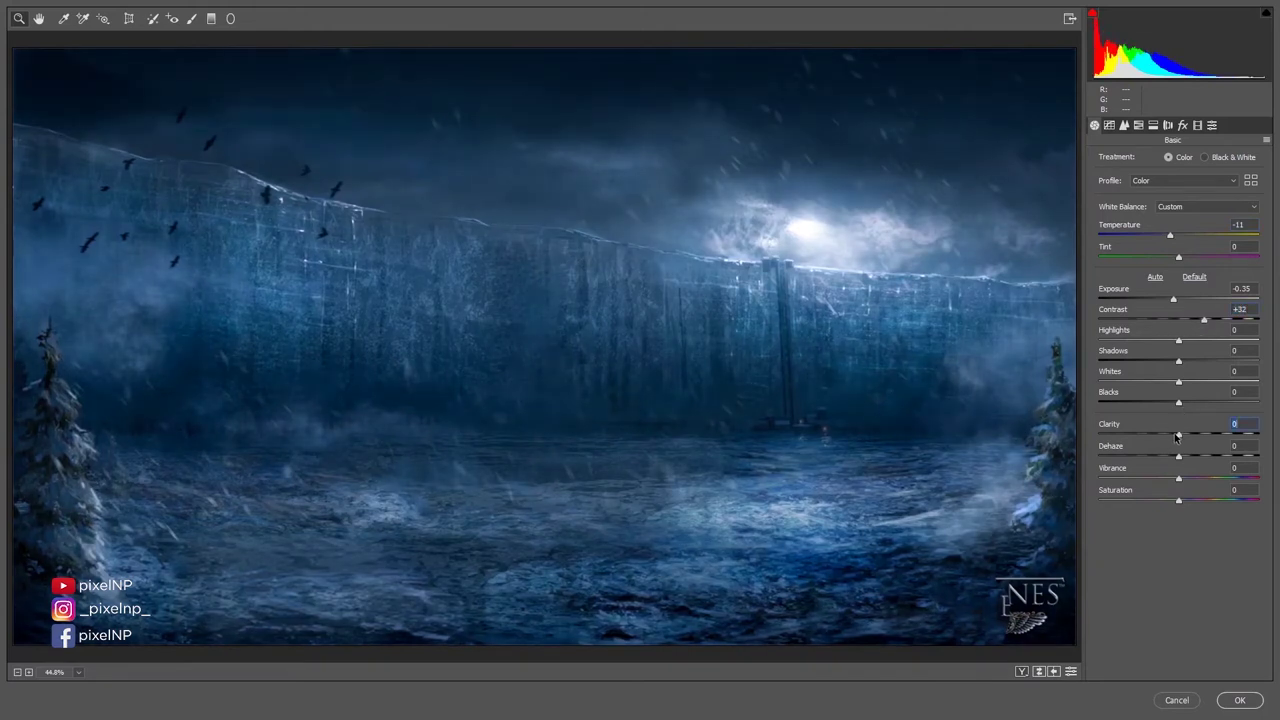
drag(1177, 436, 1204, 441)
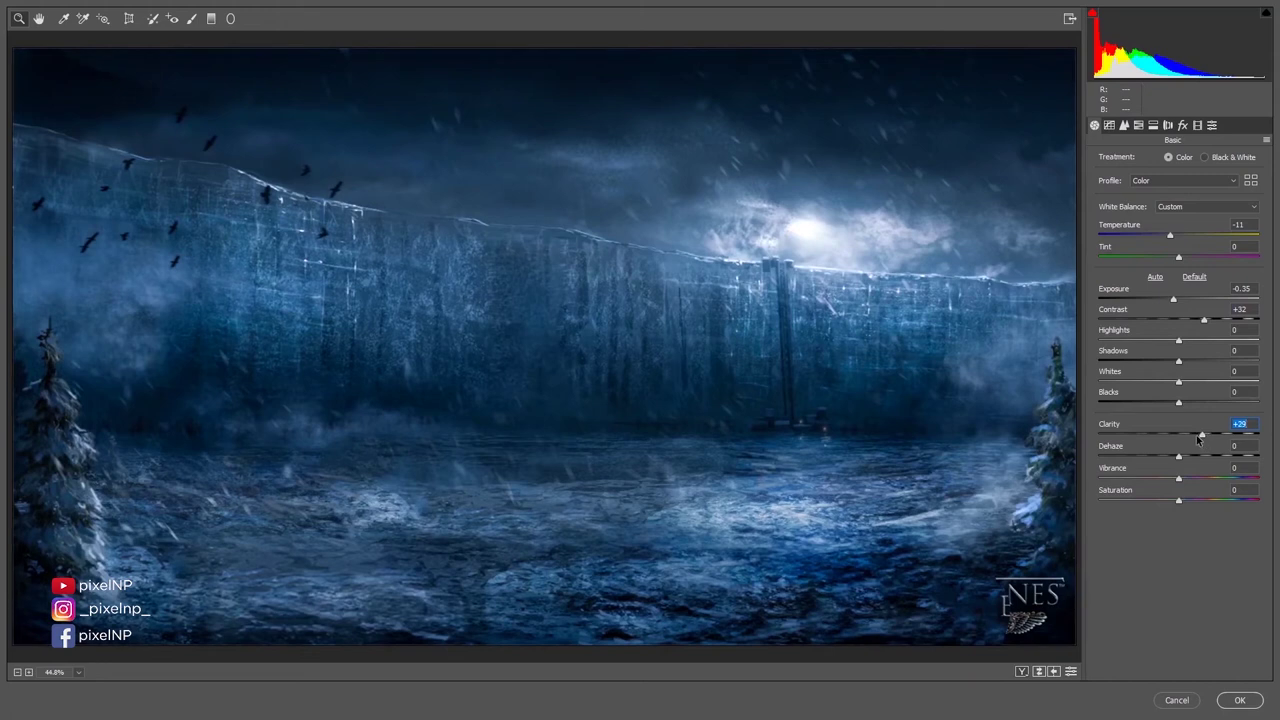
mouse_move(1180, 405)
mouse_down()
mouse_move(1159, 415)
mouse_move(1178, 376)
mouse_move(1161, 375)
mouse_up()
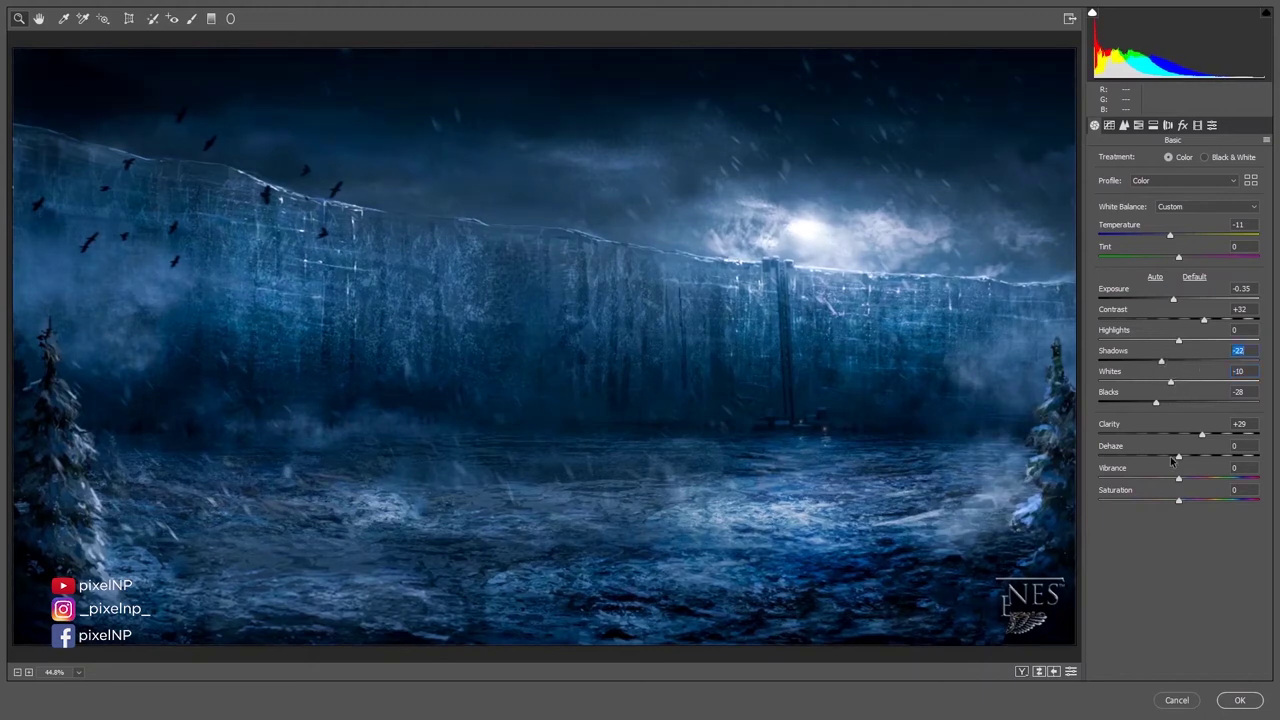
drag(1177, 482, 1168, 482)
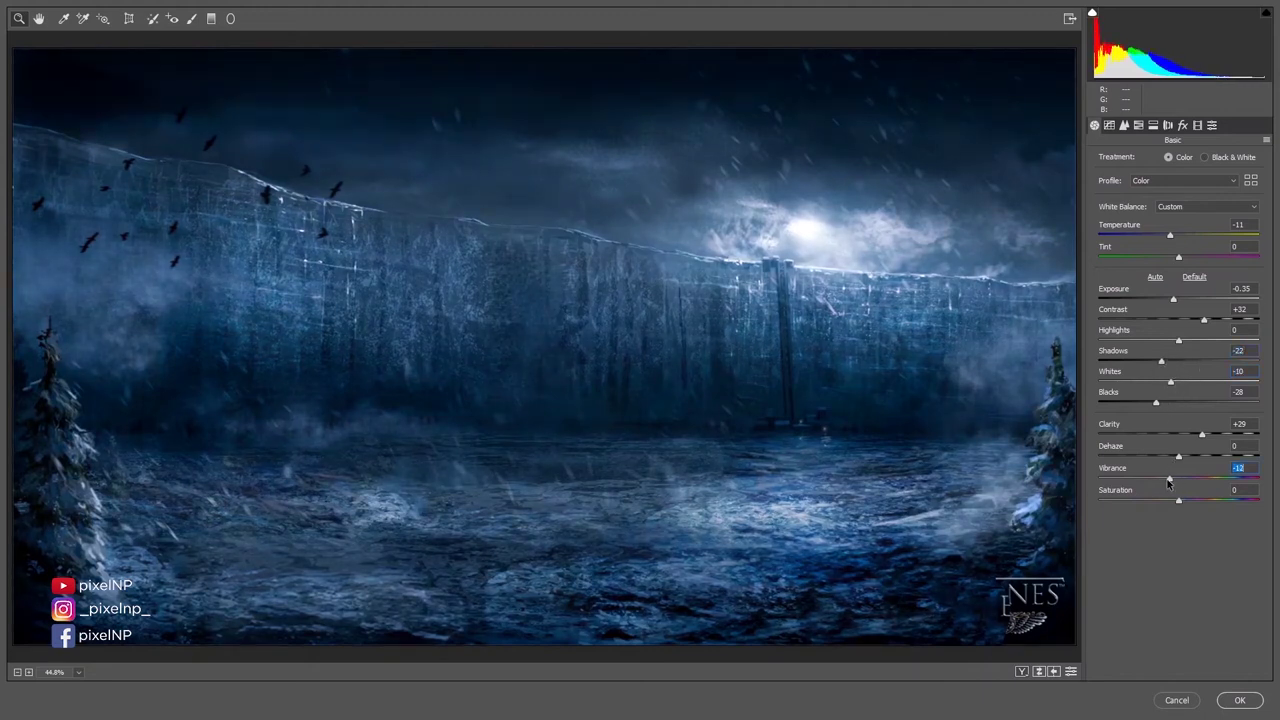
click(1239, 700)
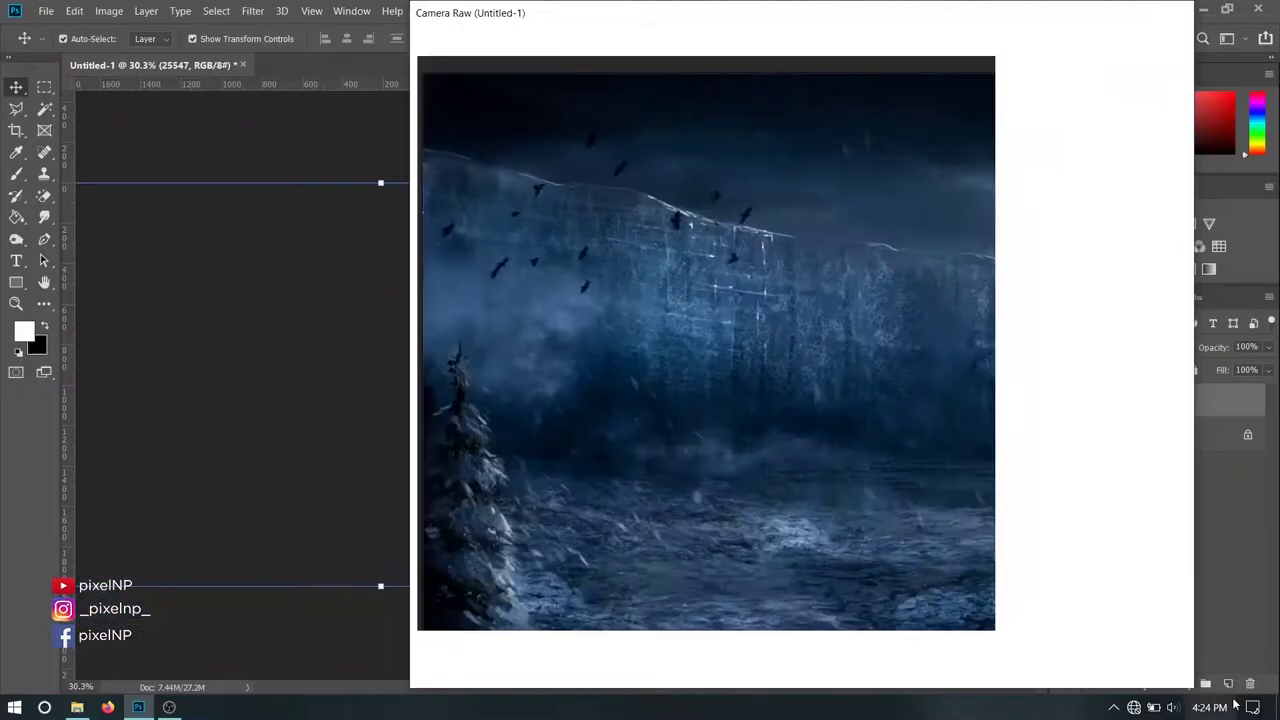
key(alt+Tab)
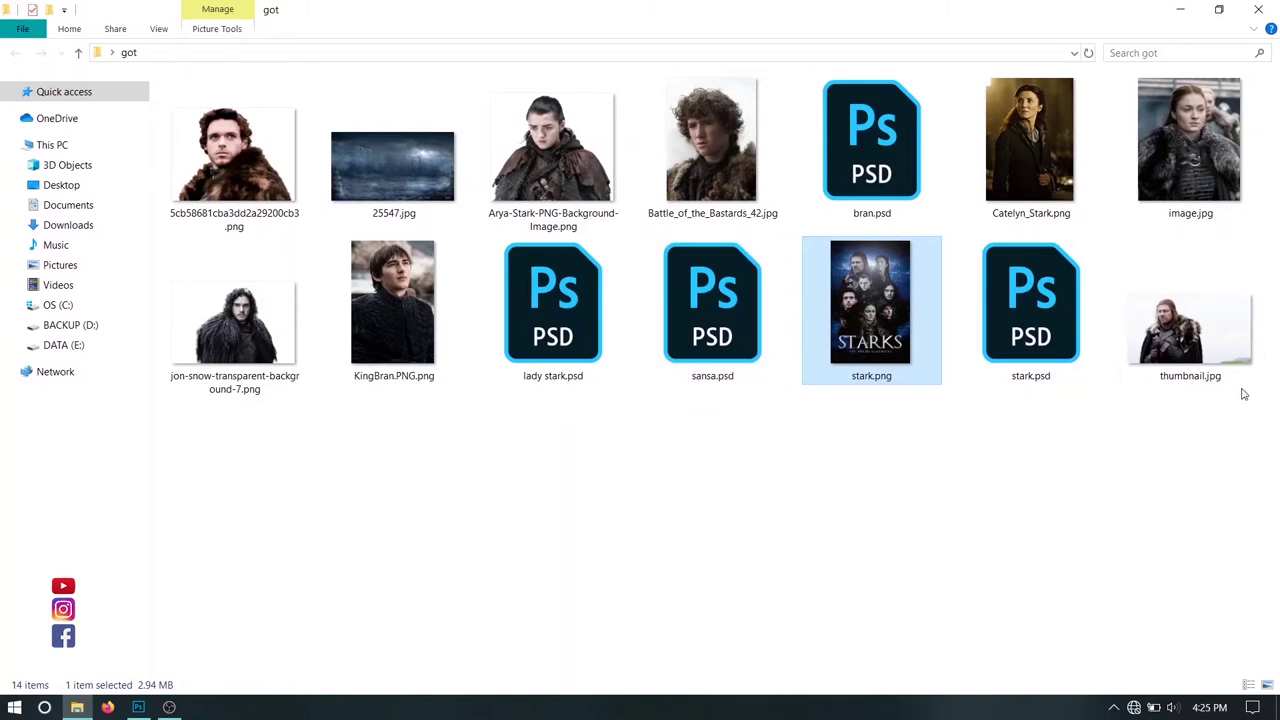
- Drag thumbnail.jpg from the got folder onto Photoshop to open it
drag(1205, 360, 140, 707)
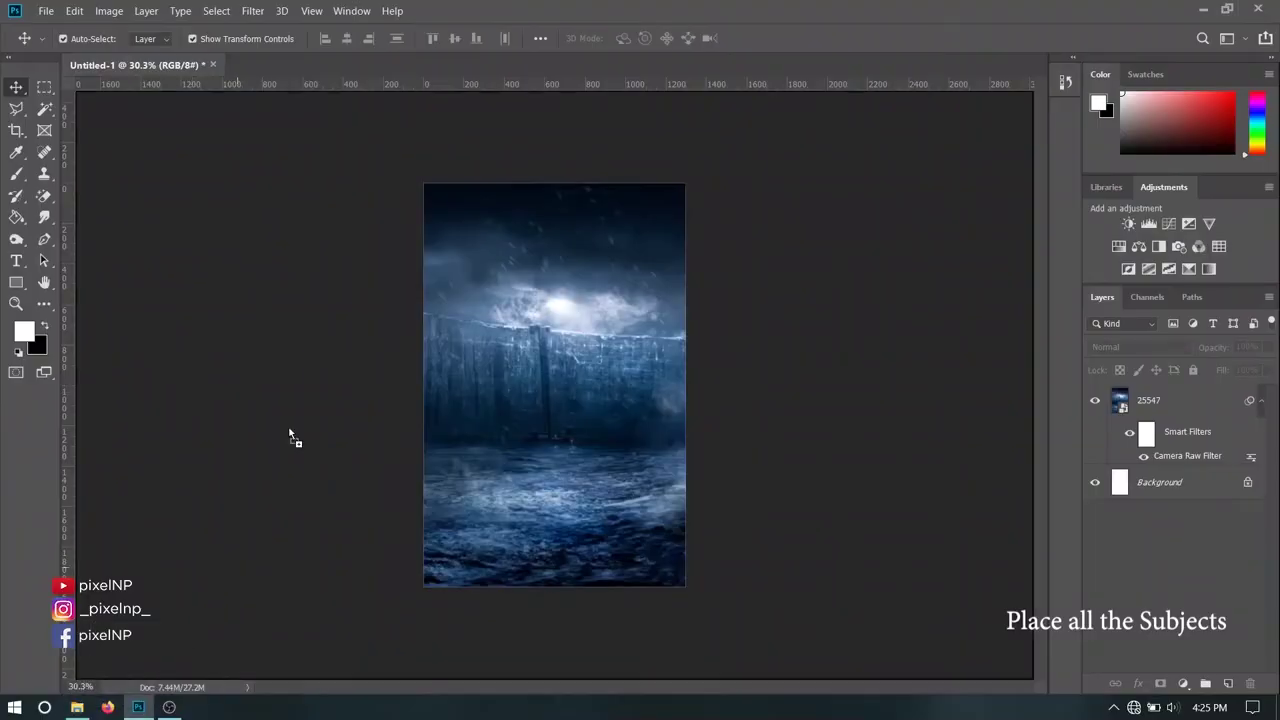
mouse_move(140, 707)
mouse_down()
mouse_move(394, 78)
mouse_move(387, 62)
mouse_up()
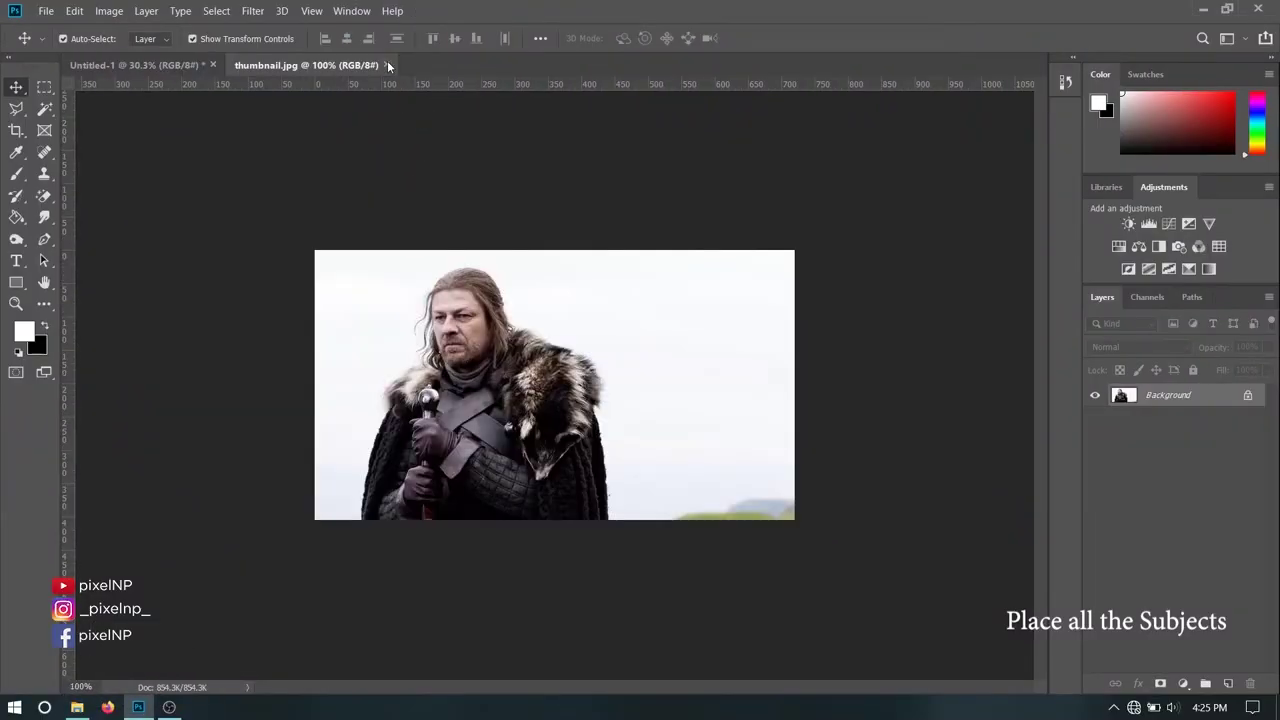
- Magic-erase the man's white backdrop and drag him onto the poster
click(44, 196)
click(731, 396)
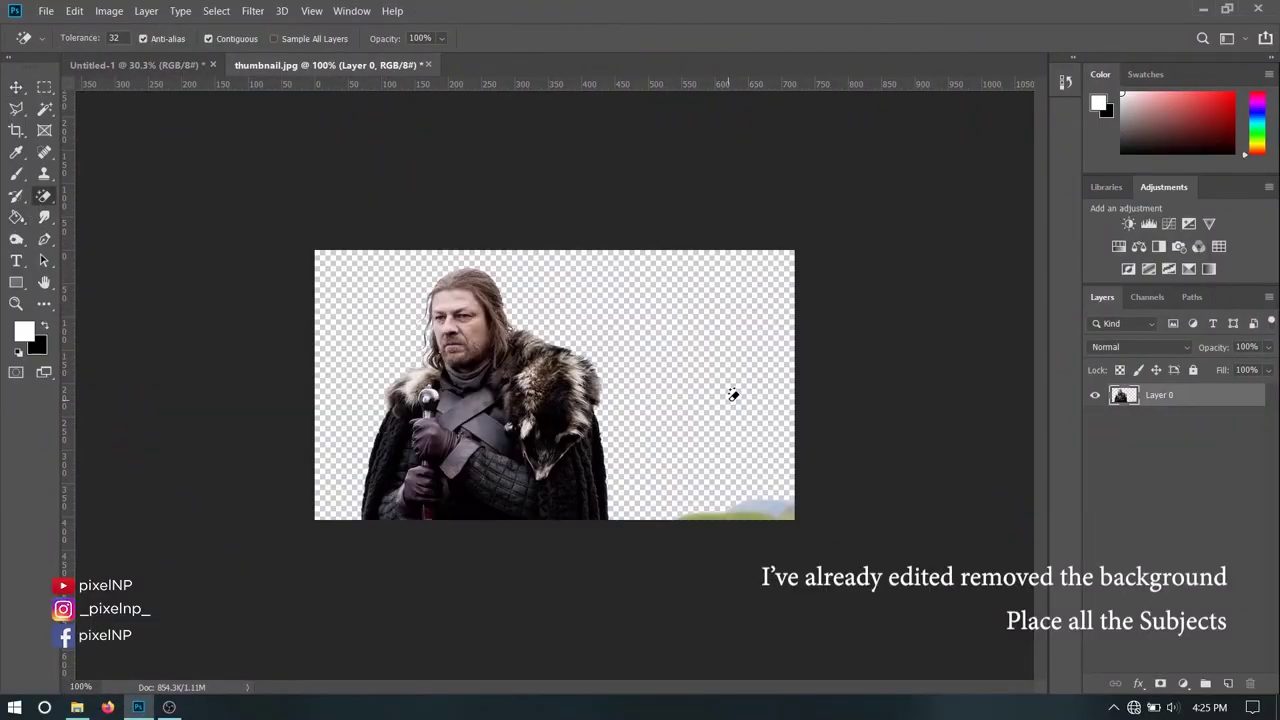
key(v)
key(ctrl+0)
drag(545, 430, 342, 110)
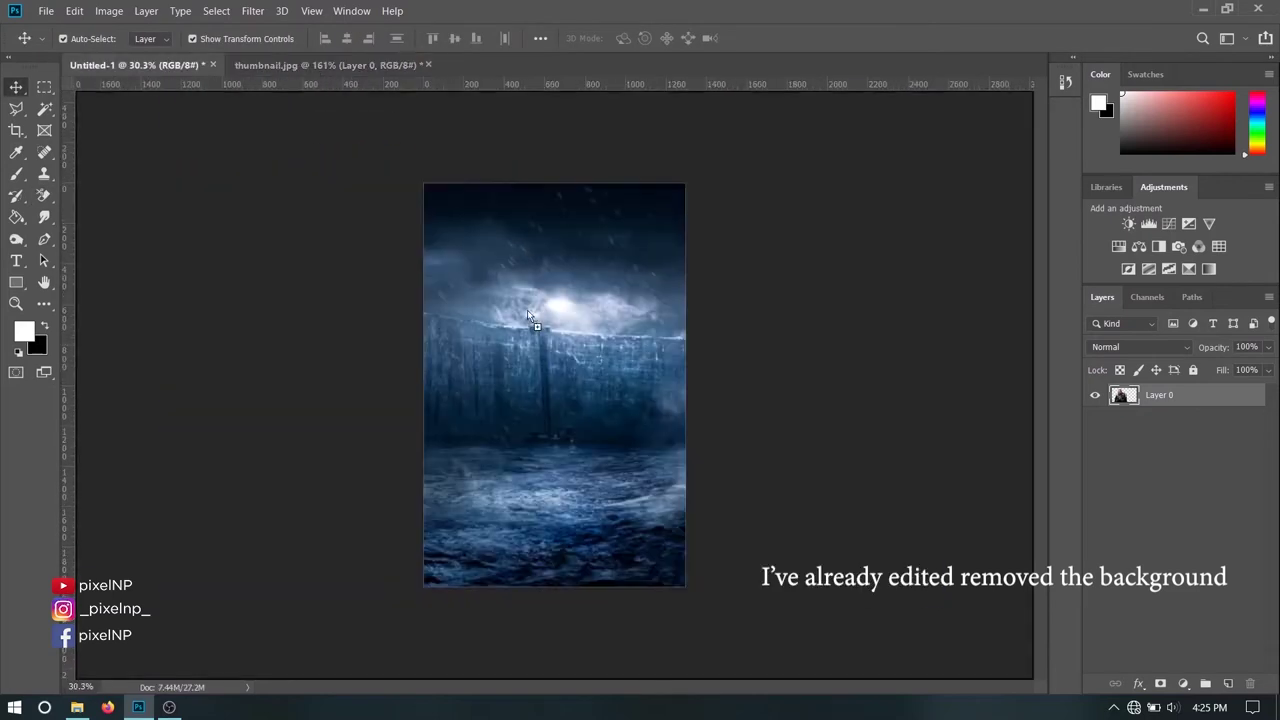
drag(212, 64, 568, 328)
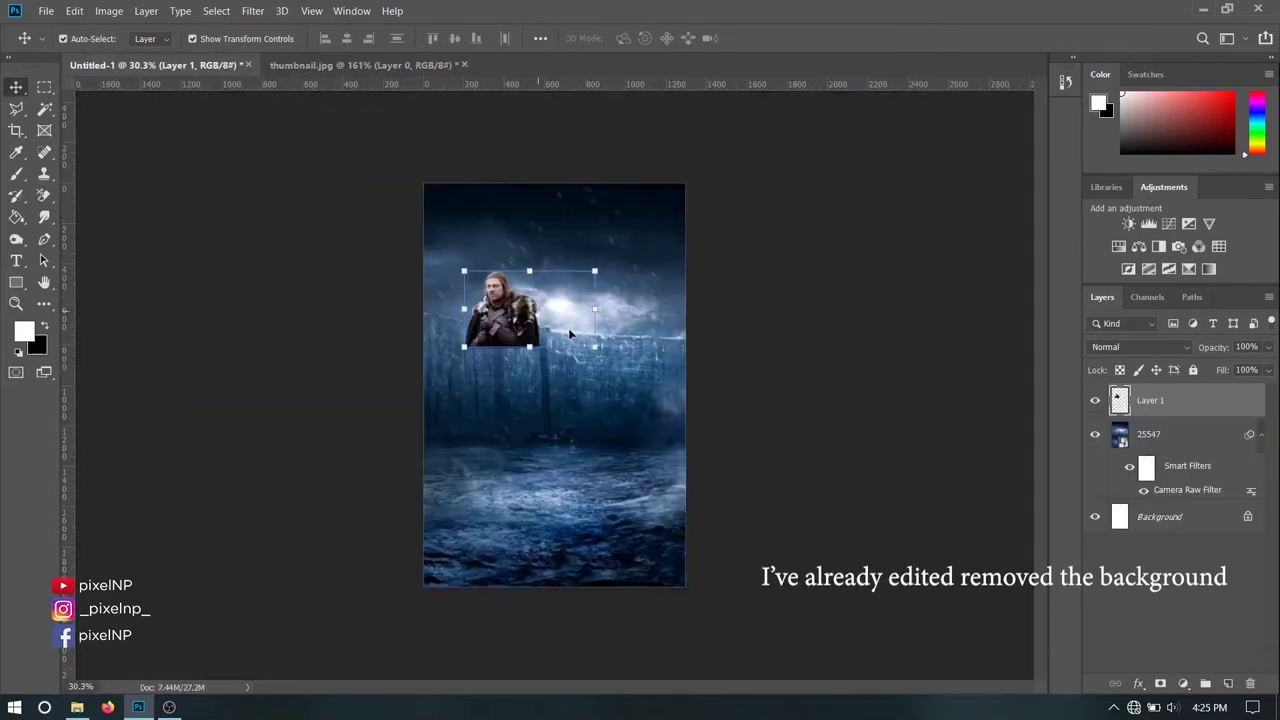
- Make the man's layer a smart object and enlarge it to about 265%
right_click(1219, 413)
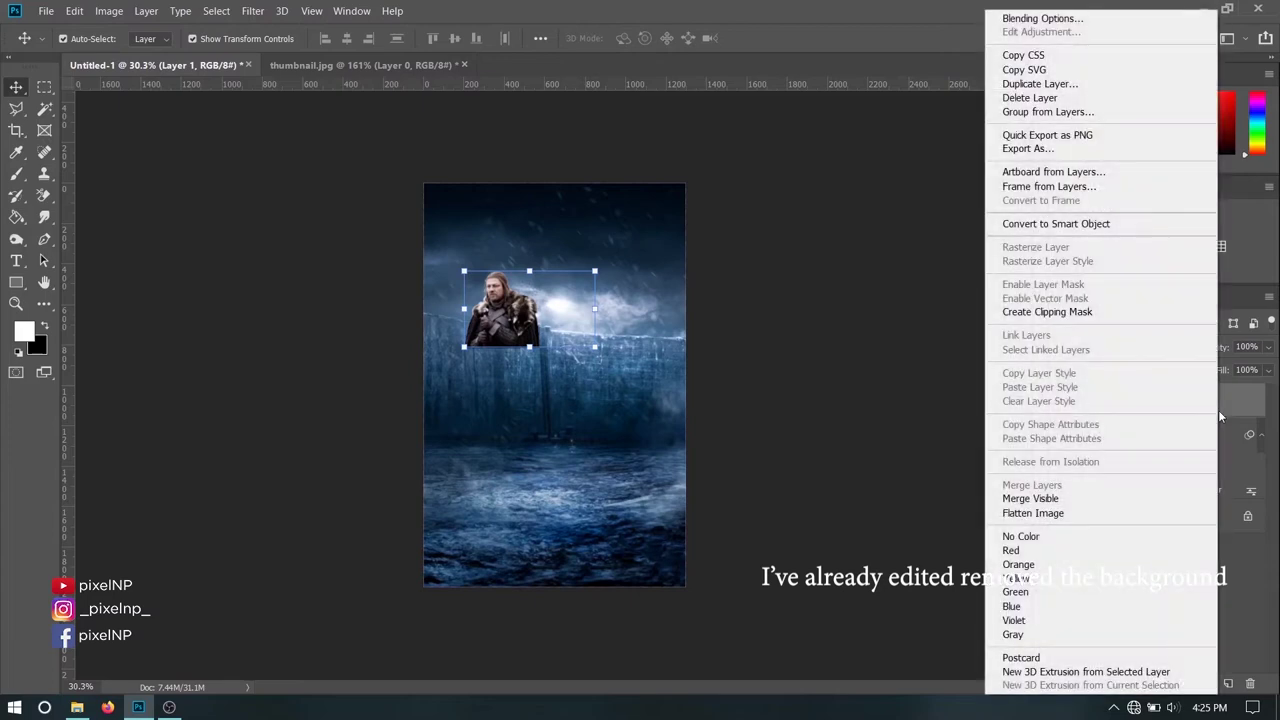
click(1098, 224)
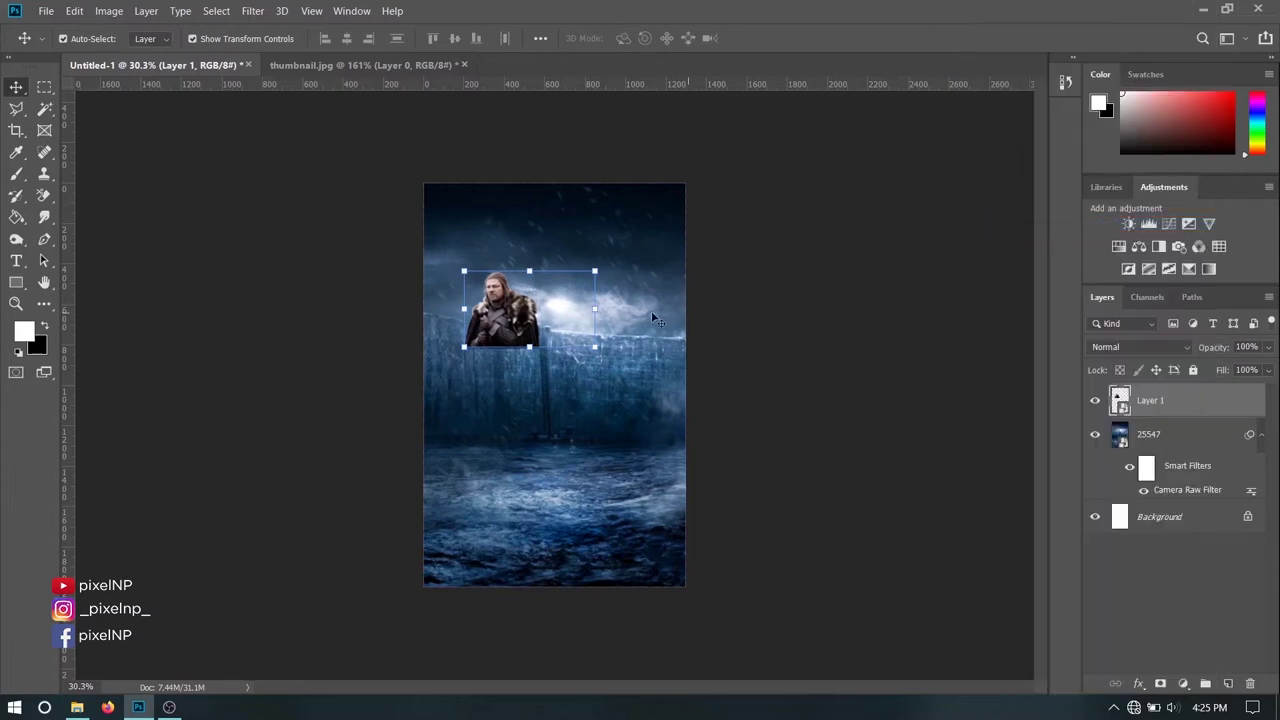
drag(601, 313, 811, 310)
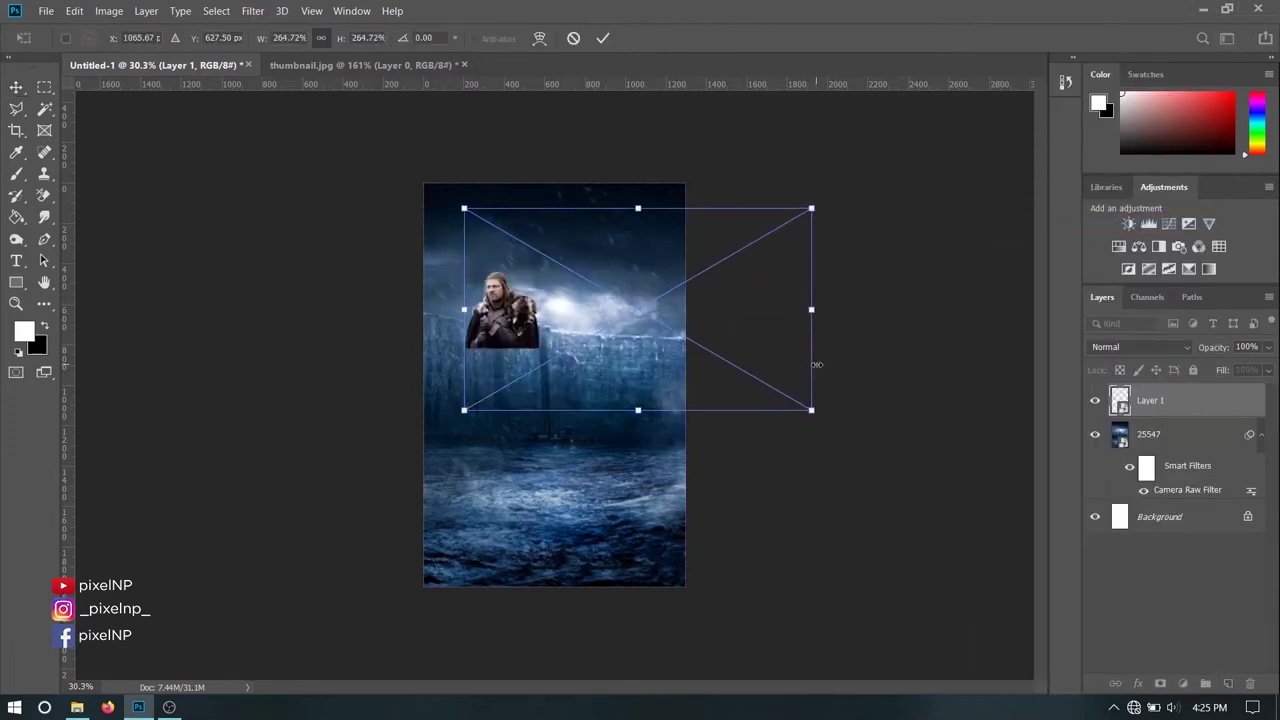
drag(551, 343, 529, 343)
key(Return)
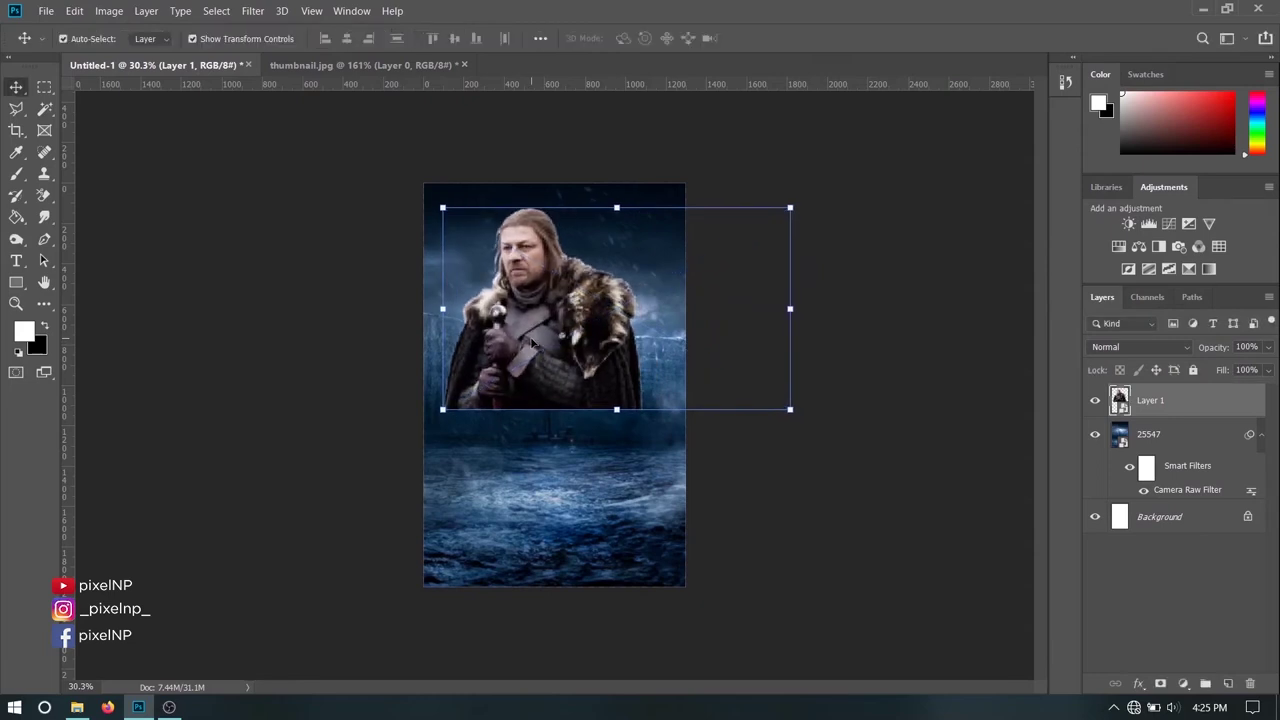
click(296, 333)
- Bring lady stark.psd from the got folder into Photoshop
key(alt+Tab)
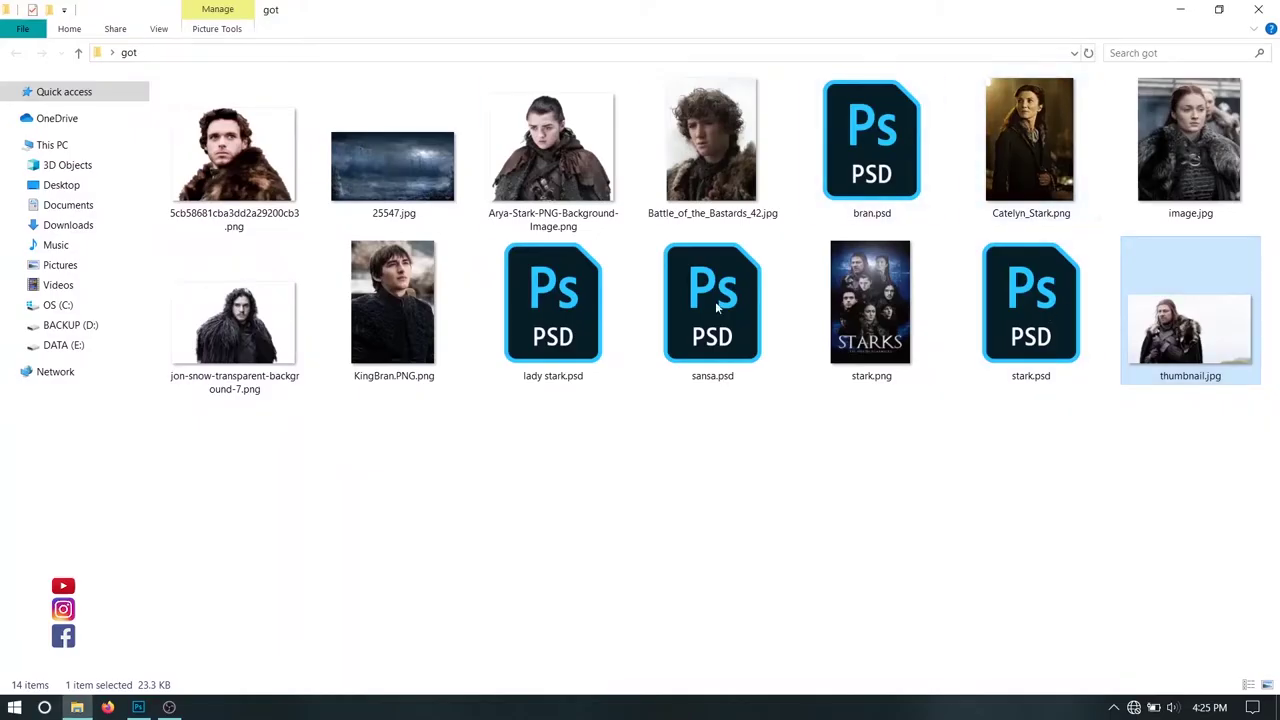
mouse_move(543, 342)
mouse_down()
mouse_move(181, 646)
mouse_move(555, 64)
mouse_up()
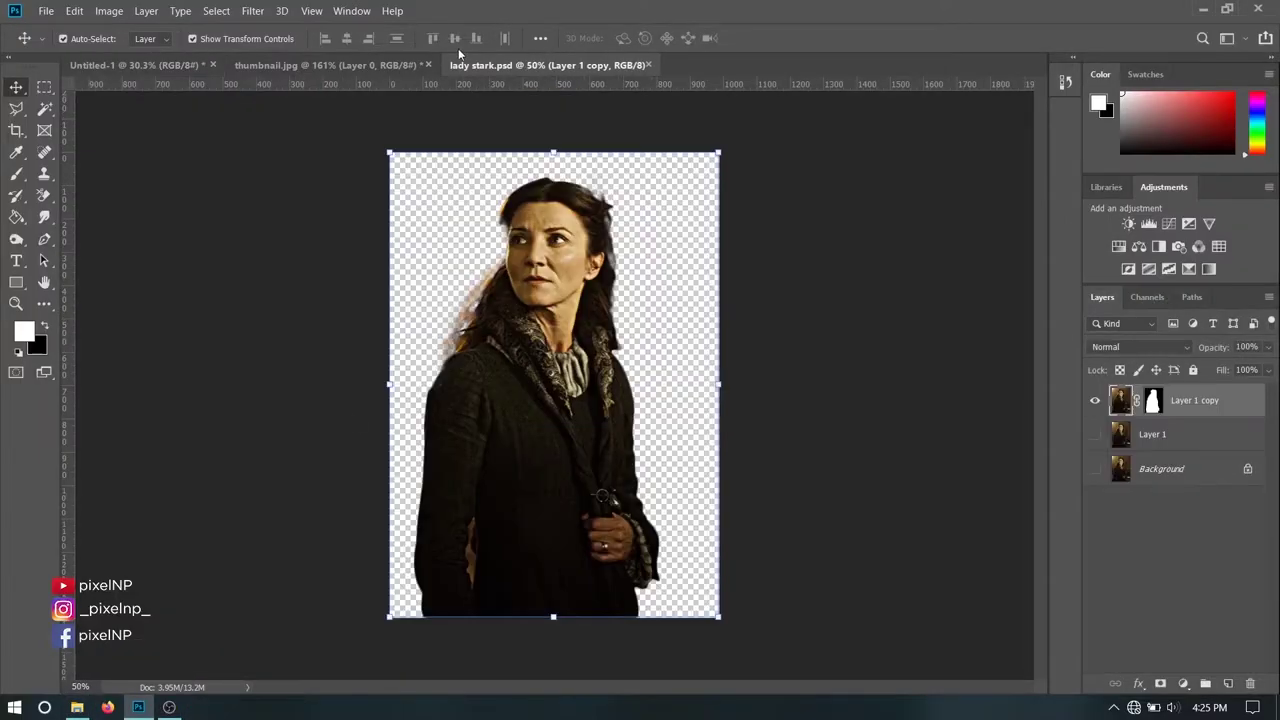
click(345, 66)
- Close thumbnail.jpg unsaved and place the woman, shrunk to about two-thirds, beside the man
click(429, 64)
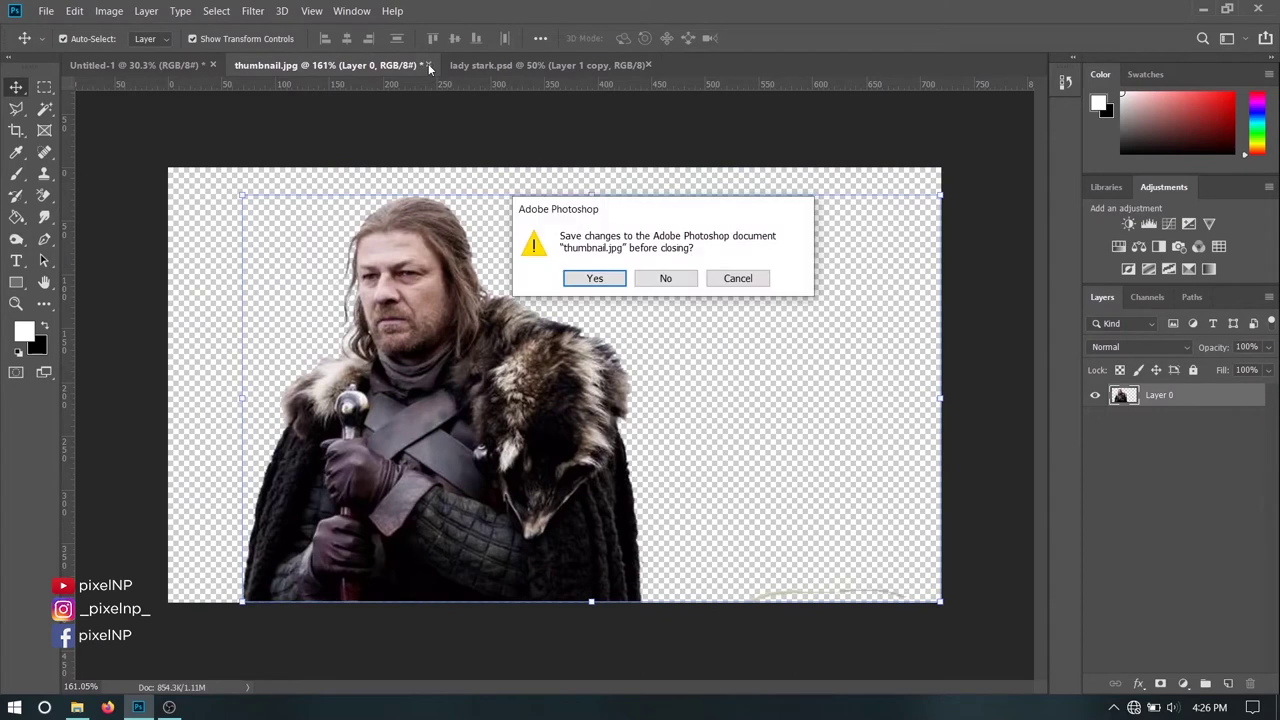
click(664, 277)
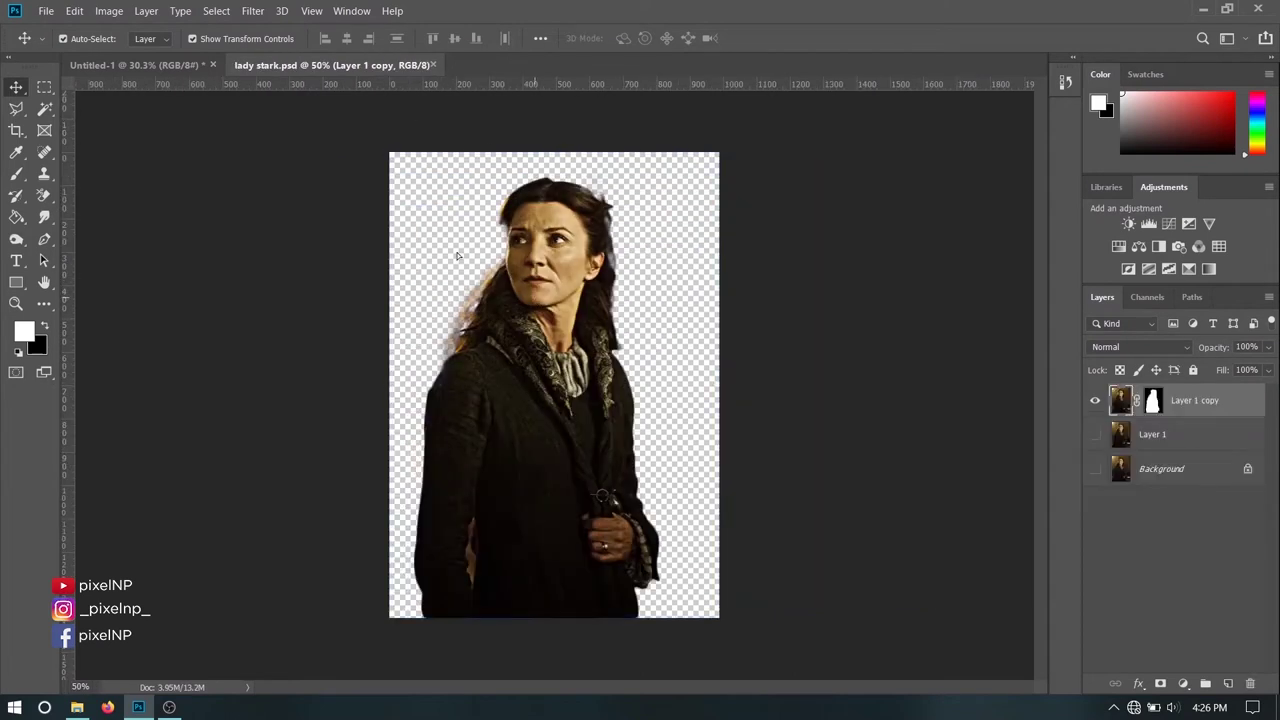
mouse_move(499, 285)
mouse_down()
mouse_move(590, 368)
mouse_move(557, 357)
mouse_up()
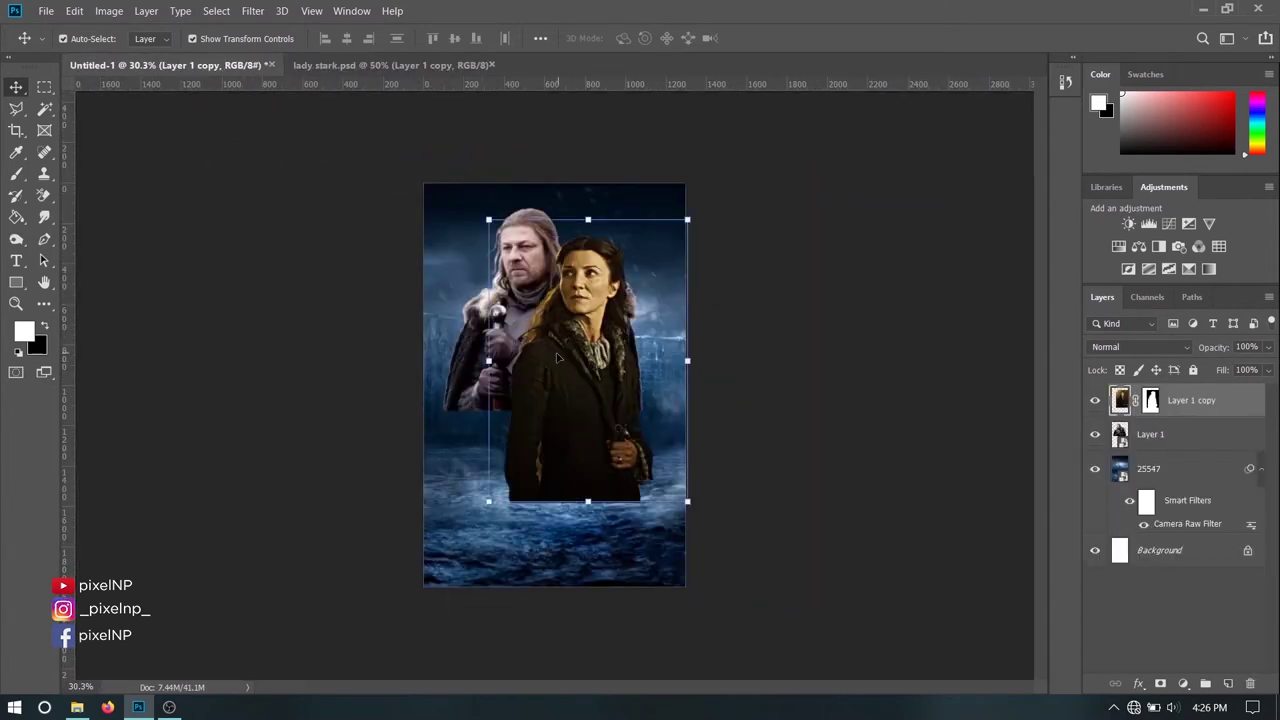
mouse_move(488, 501)
mouse_down()
mouse_move(505, 470)
mouse_move(566, 451)
mouse_up()
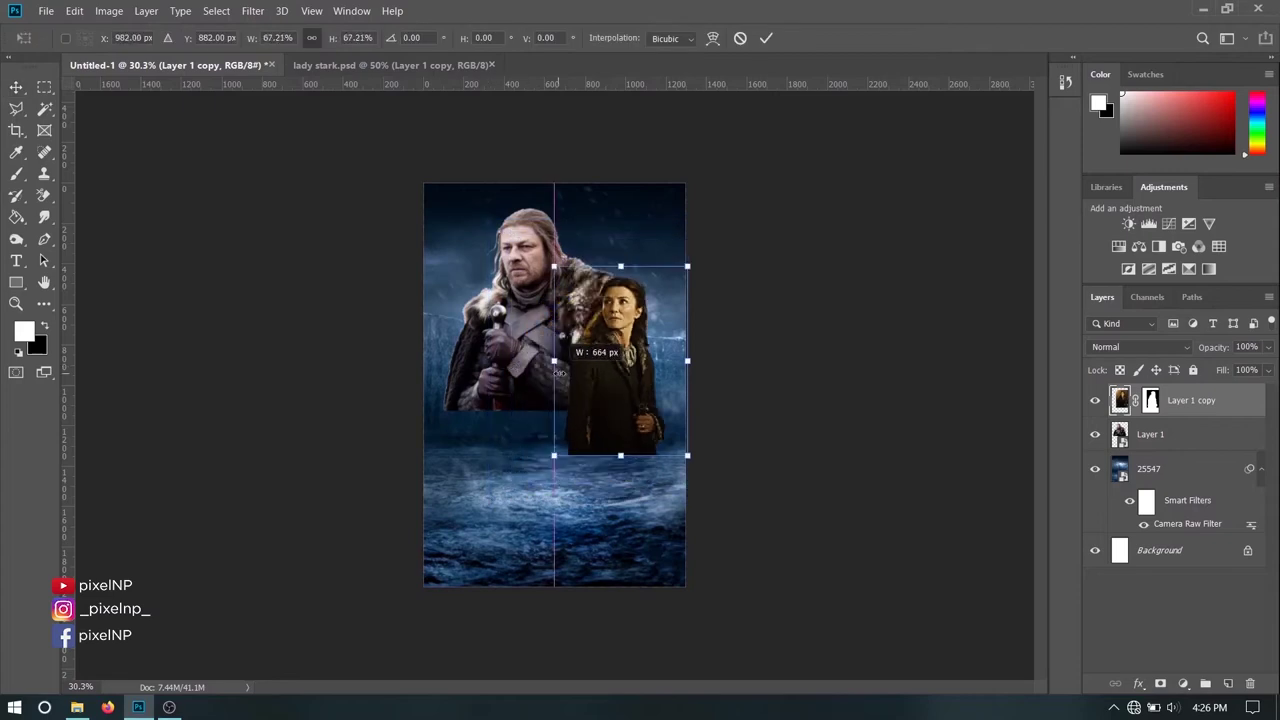
mouse_move(670, 389)
mouse_down()
mouse_move(643, 347)
mouse_move(653, 362)
mouse_up()
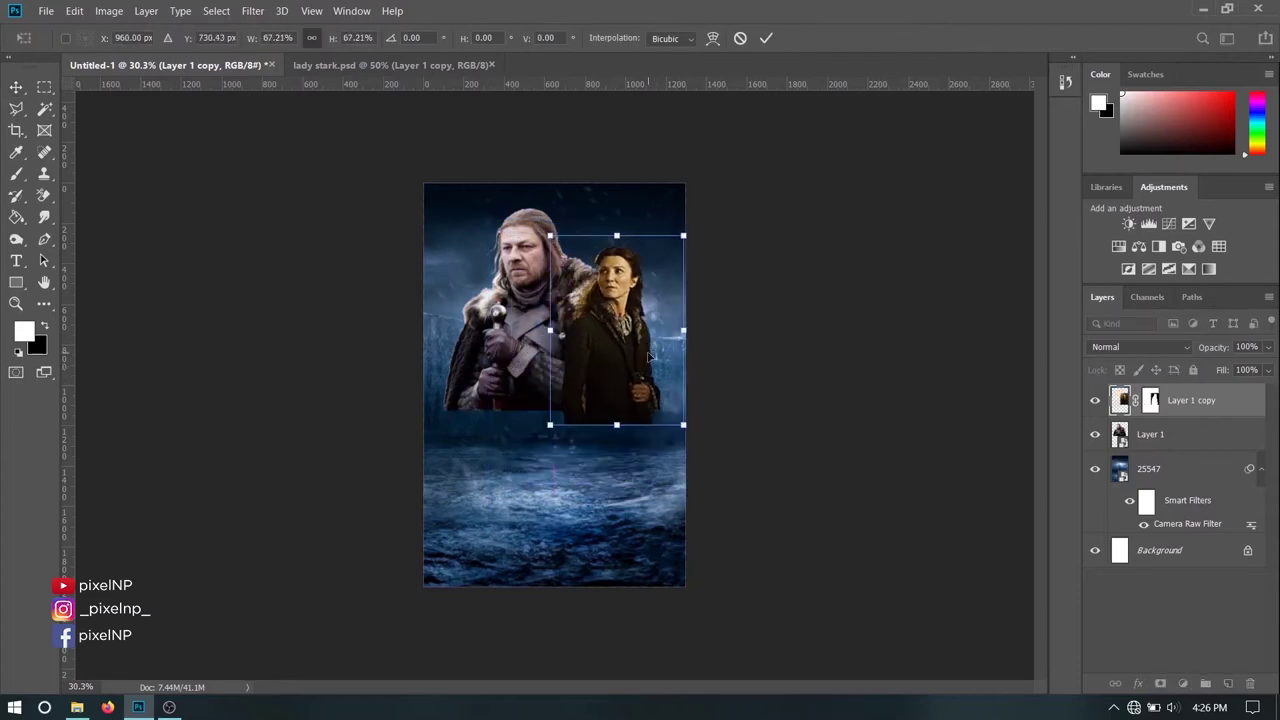
key(Return)
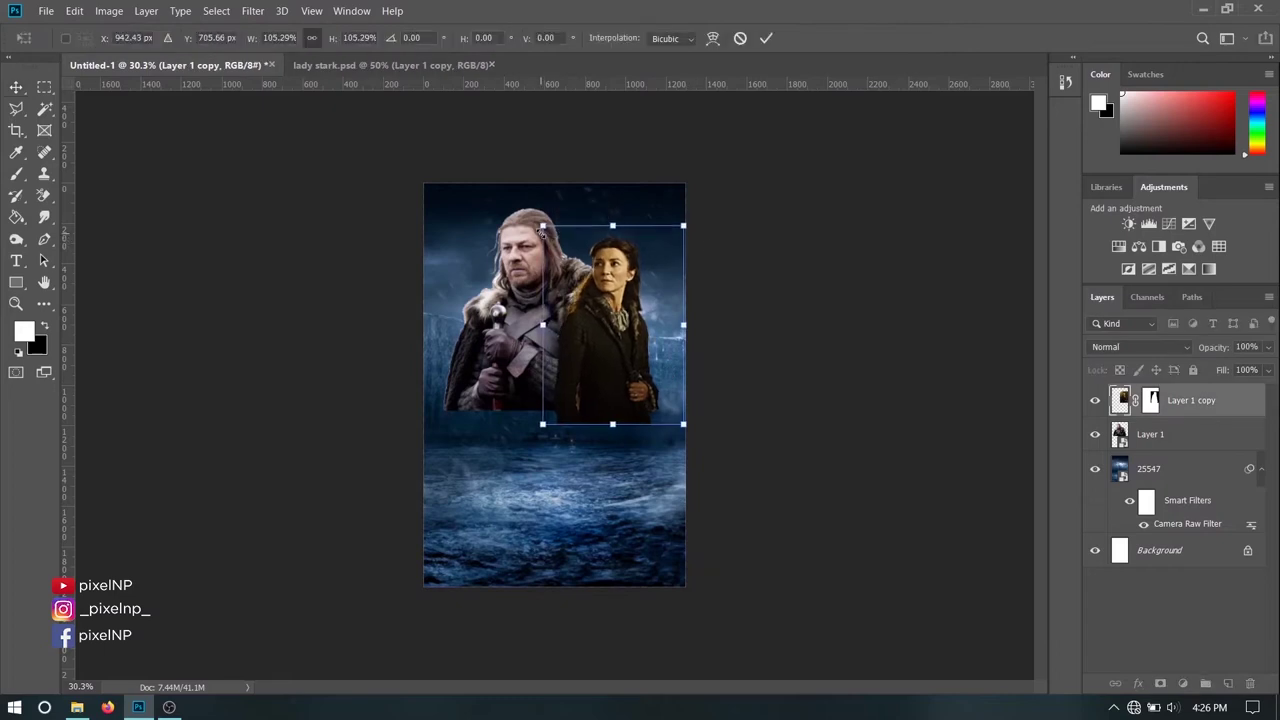
click(799, 304)
- Brush white then black on the woman's layer mask to touch up her edge
scroll(799, 304, up, 3)
scroll(595, 237, up, 2)
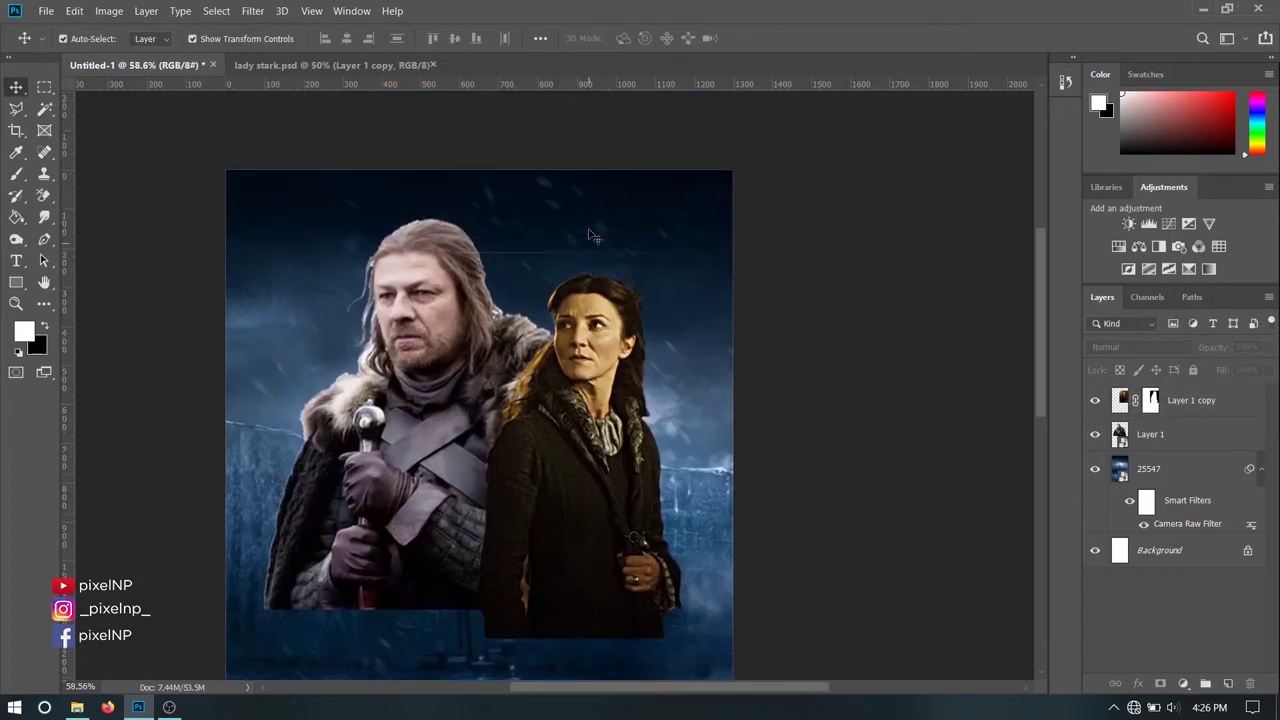
click(1153, 405)
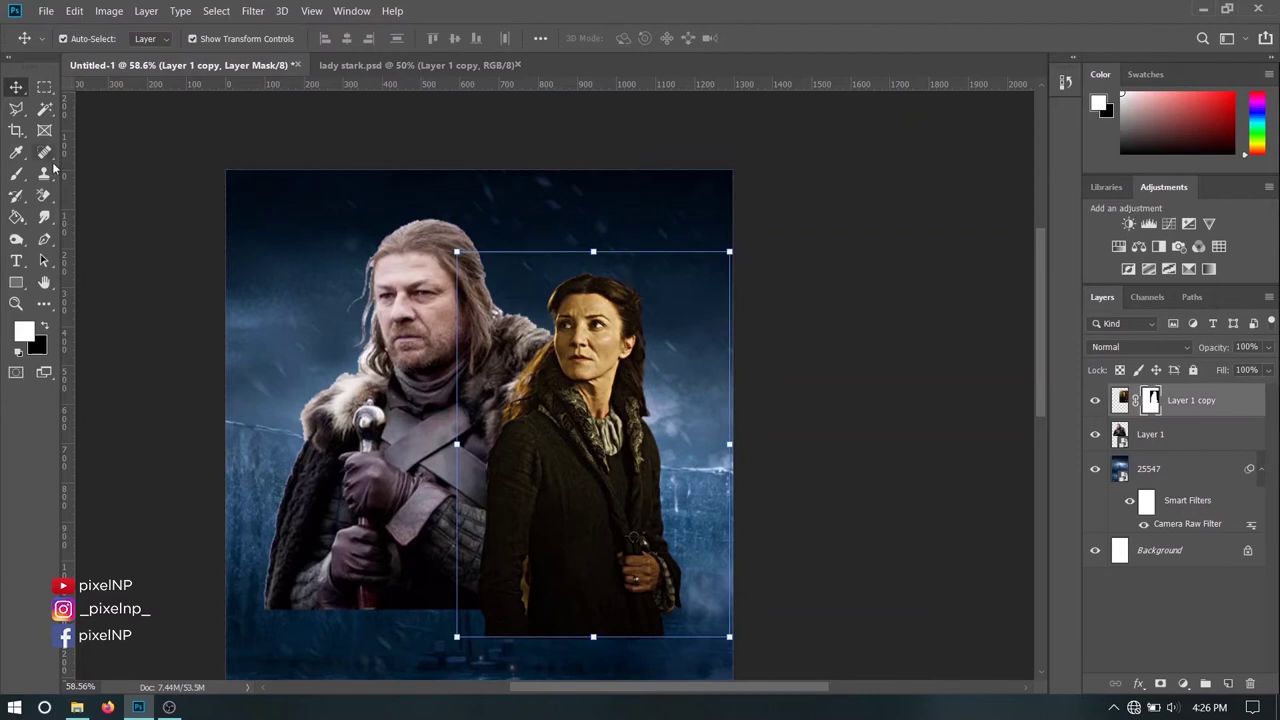
click(17, 175)
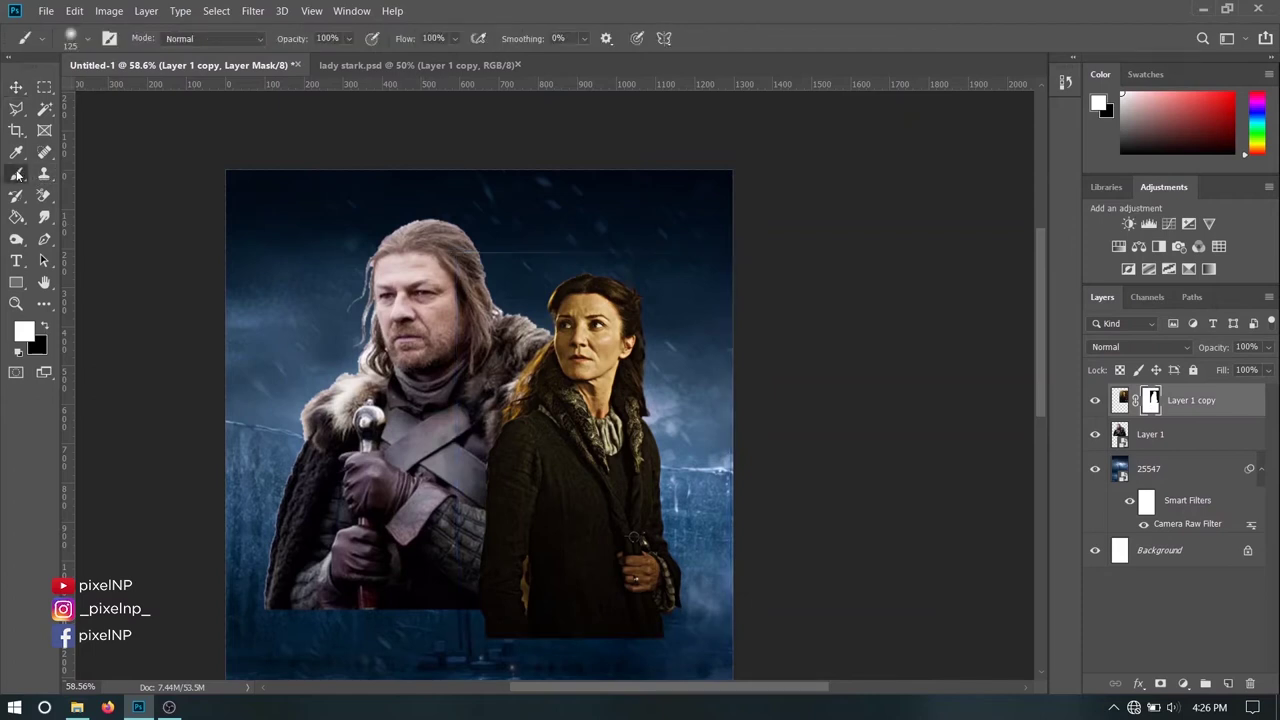
drag(449, 249, 517, 236)
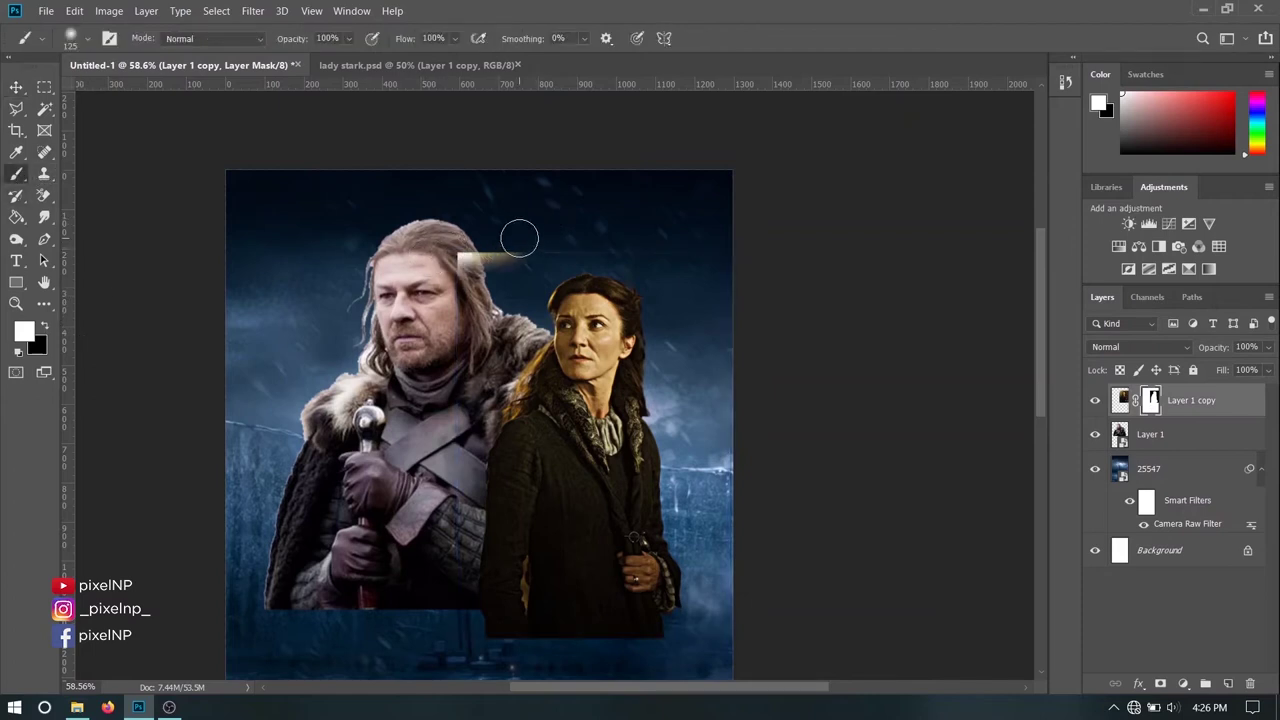
click(45, 327)
drag(437, 263, 517, 256)
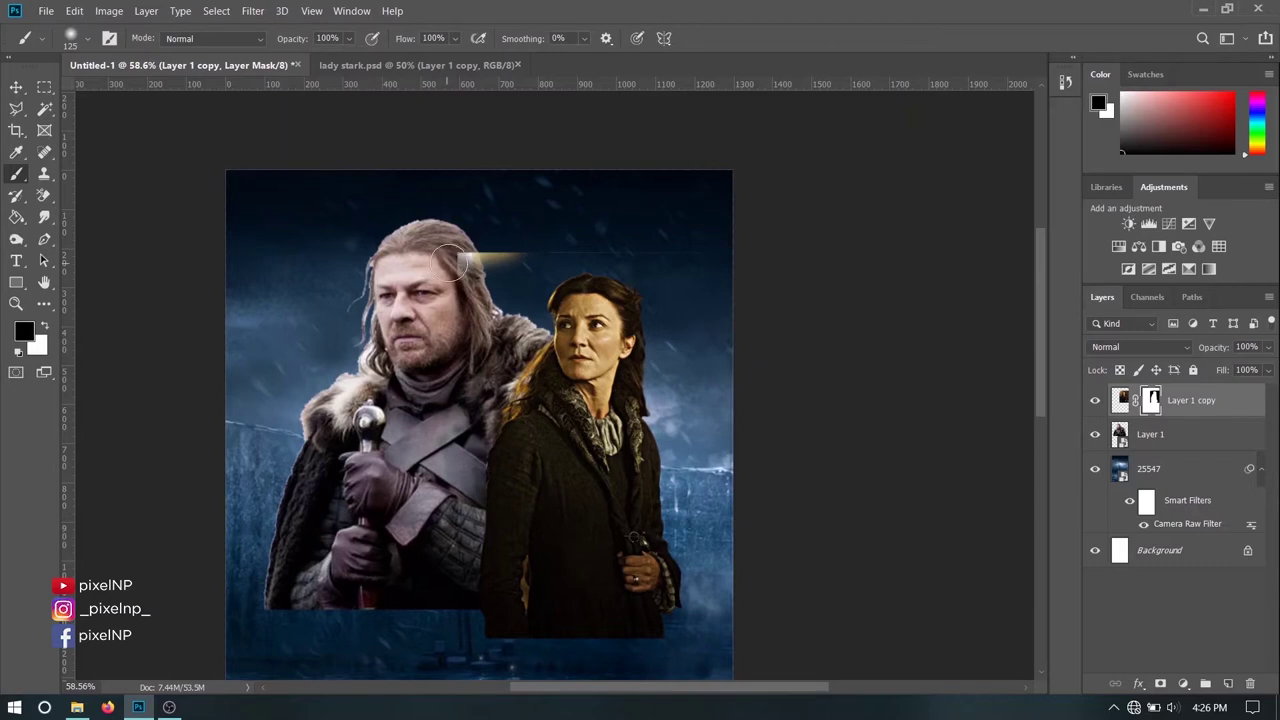
scroll(824, 248, down, 2)
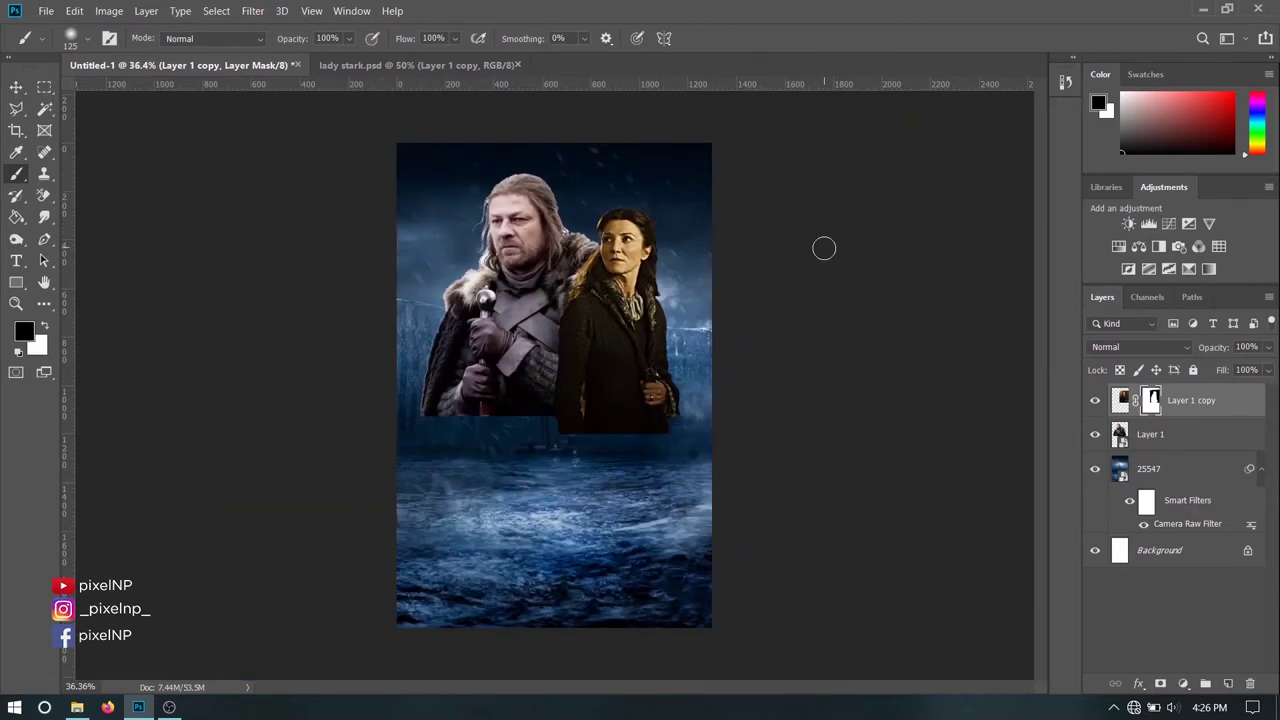
key(alt+Tab)
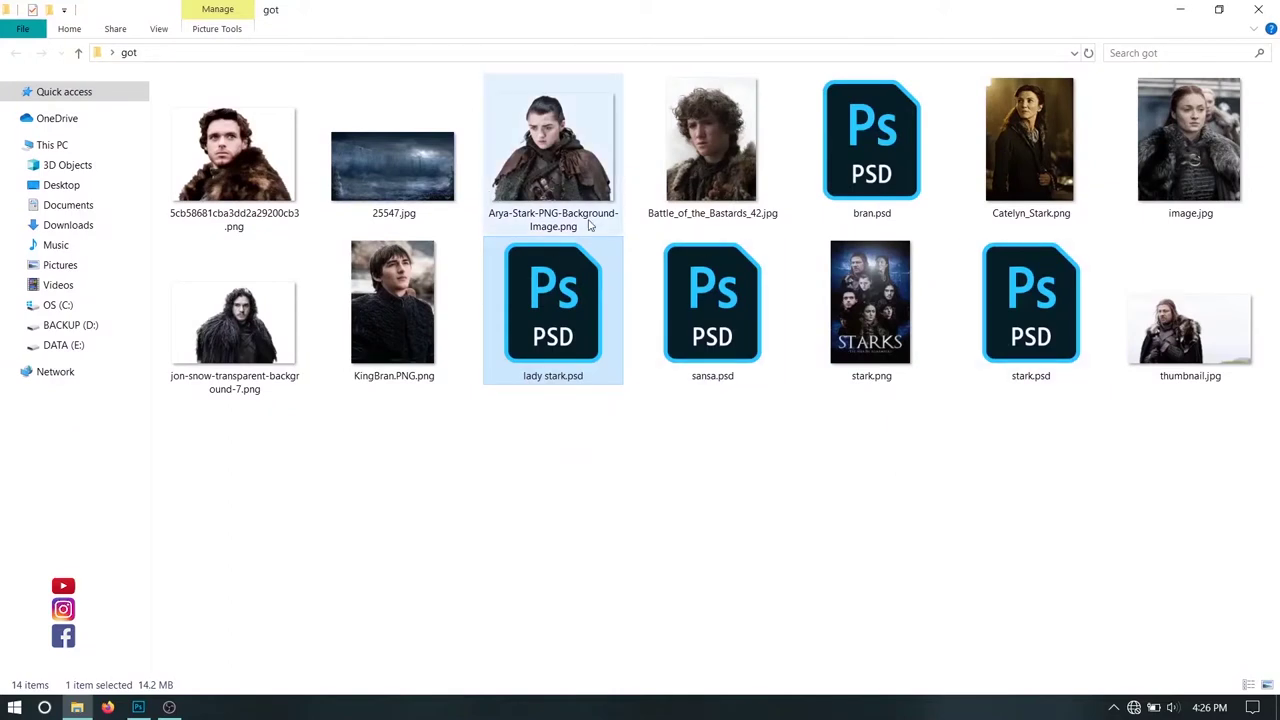
- Bring Arya-Stark-PNG-Background-Image.png onto the poster as a smart-object layer, Layer 2
click(567, 200)
drag(567, 200, 612, 60)
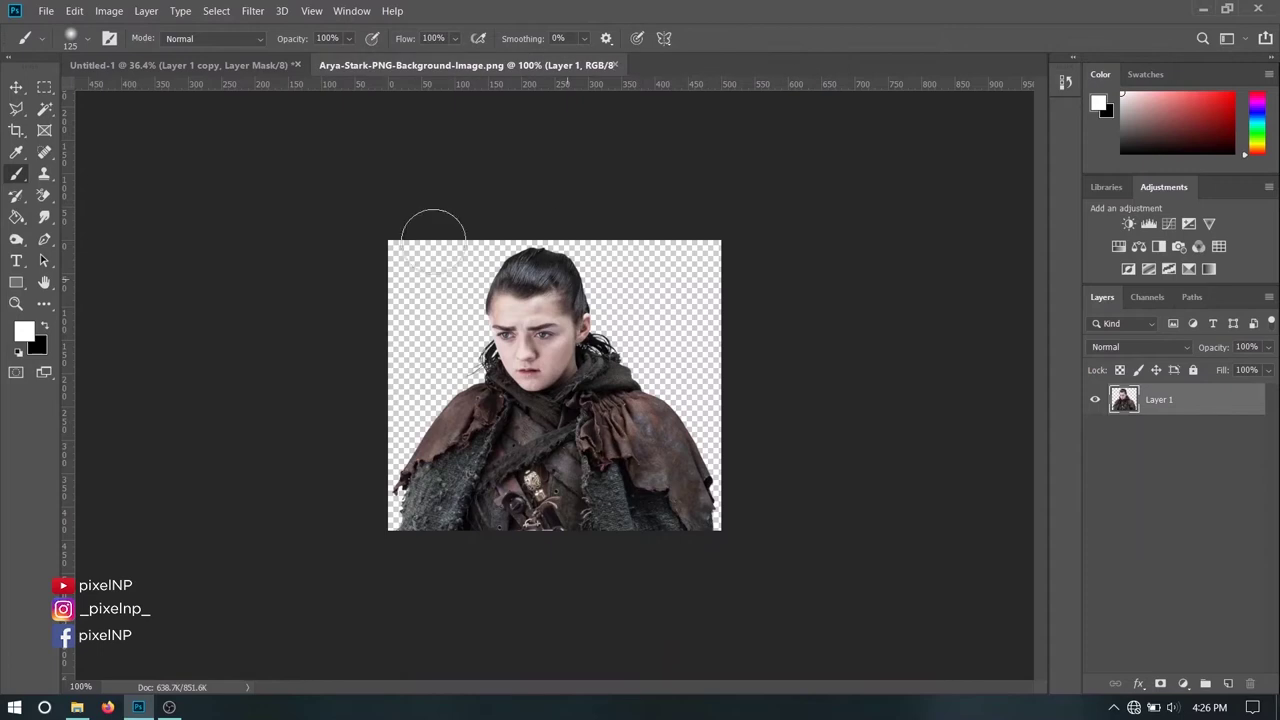
click(17, 91)
mouse_move(563, 398)
mouse_down()
mouse_move(235, 78)
mouse_move(612, 400)
mouse_up()
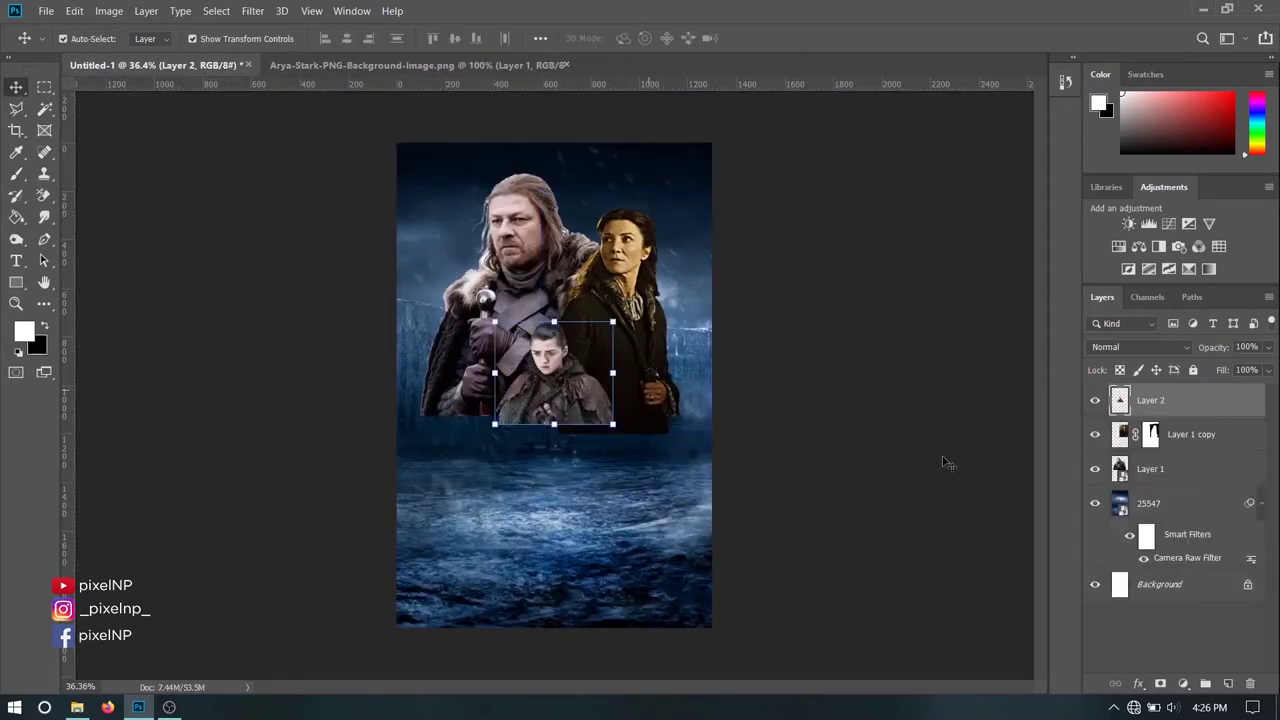
right_click(1177, 403)
click(1055, 223)
- Convert the woman's Layer 1 copy into a smart object
right_click(1245, 443)
click(1080, 223)
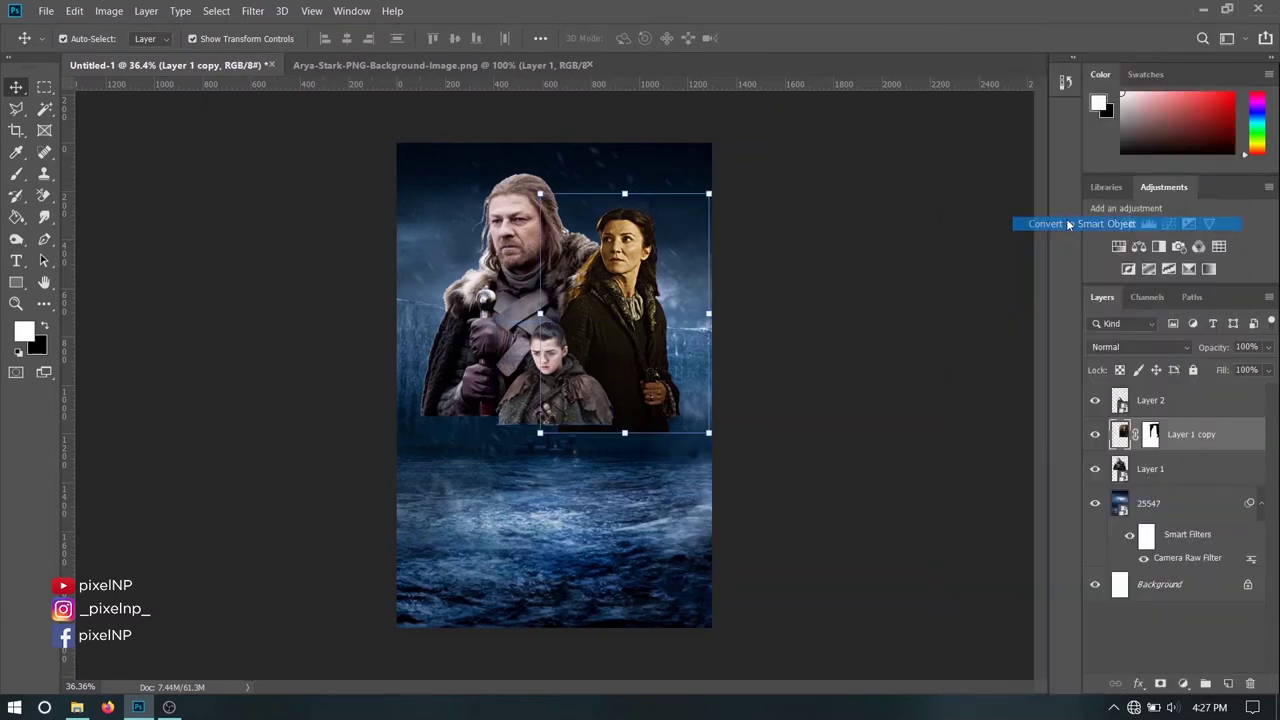
key(ctrl+t)
key(Return)
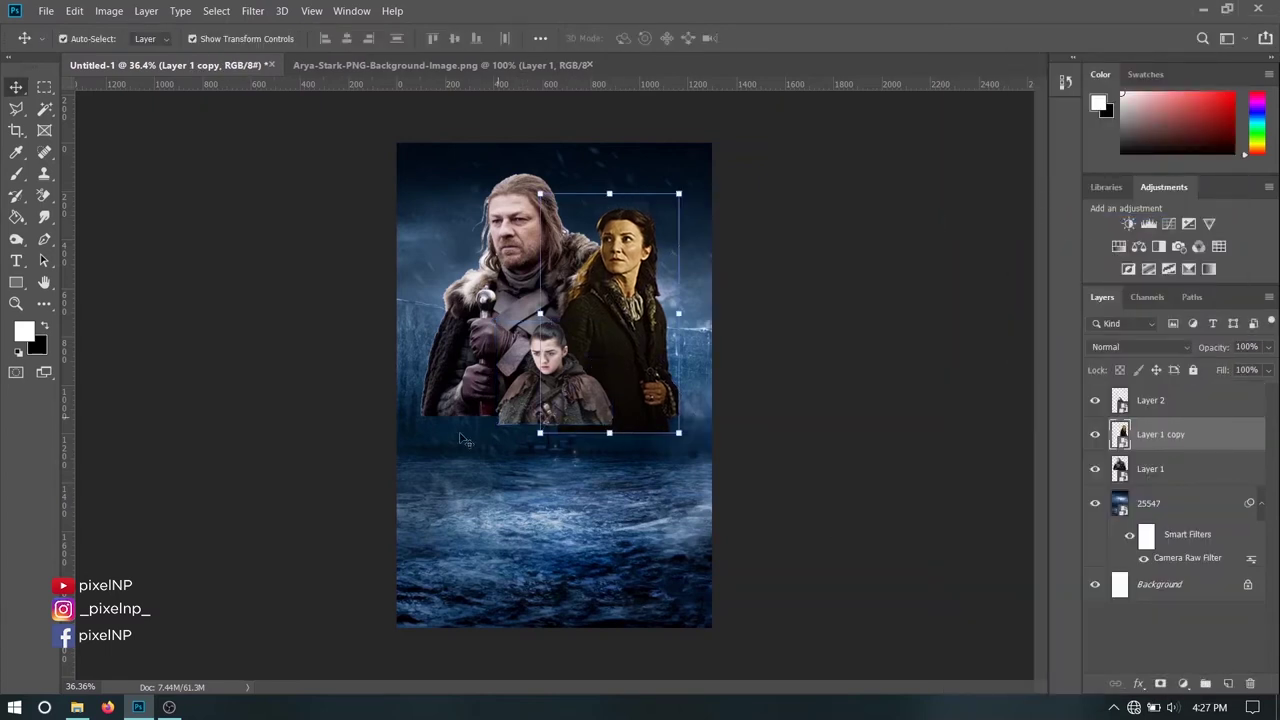
click(440, 461)
- Scale the girl to about 144% and position her between the man and woman
click(521, 389)
drag(494, 373, 394, 372)
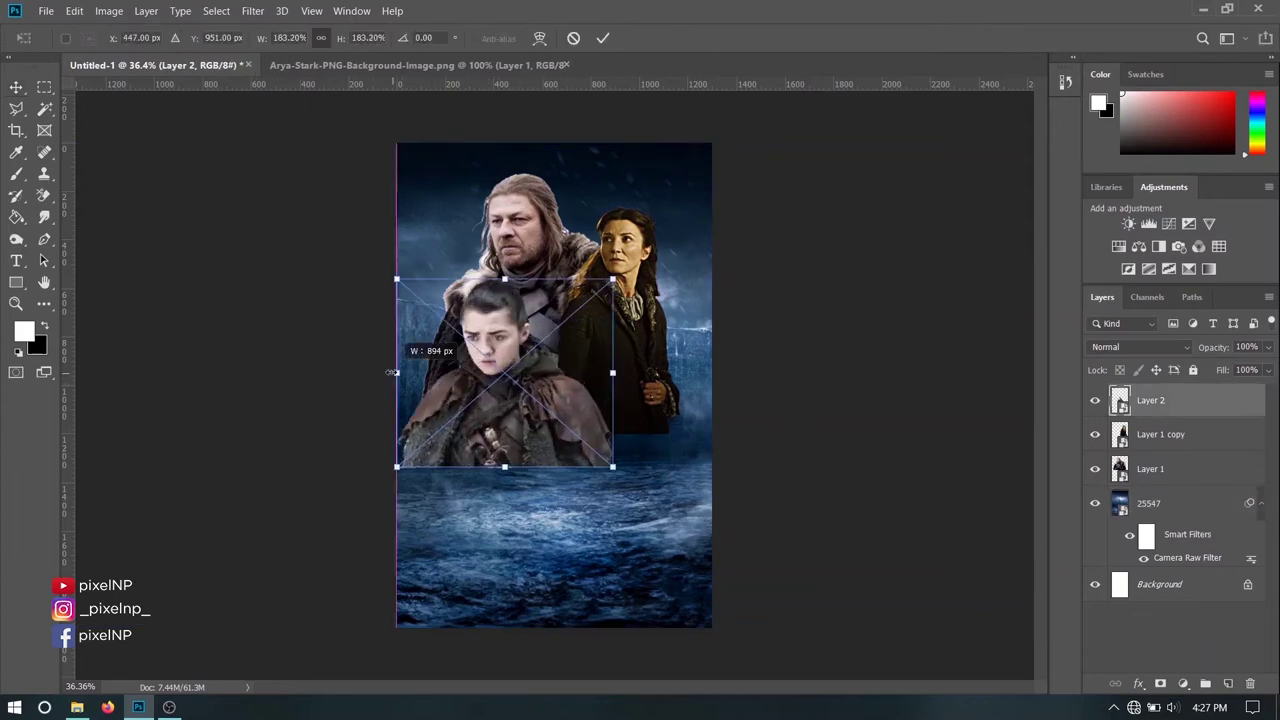
drag(530, 415, 565, 412)
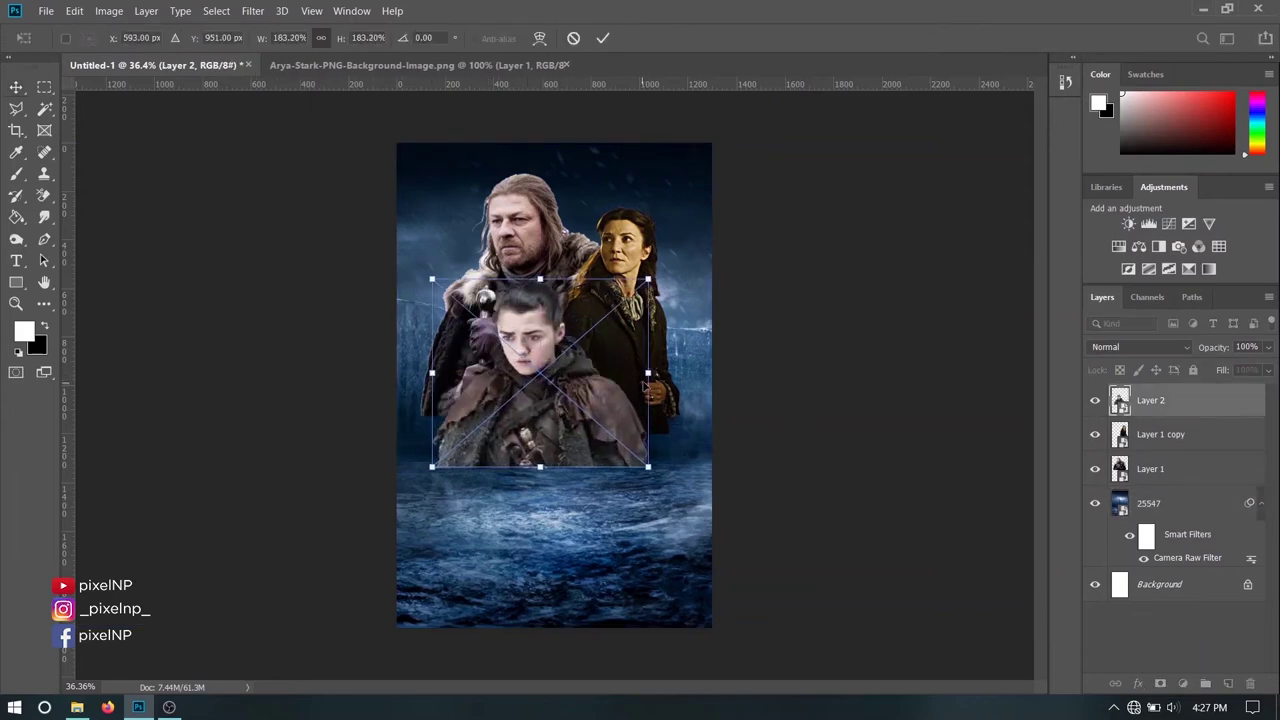
drag(645, 385, 615, 384)
drag(528, 383, 542, 384)
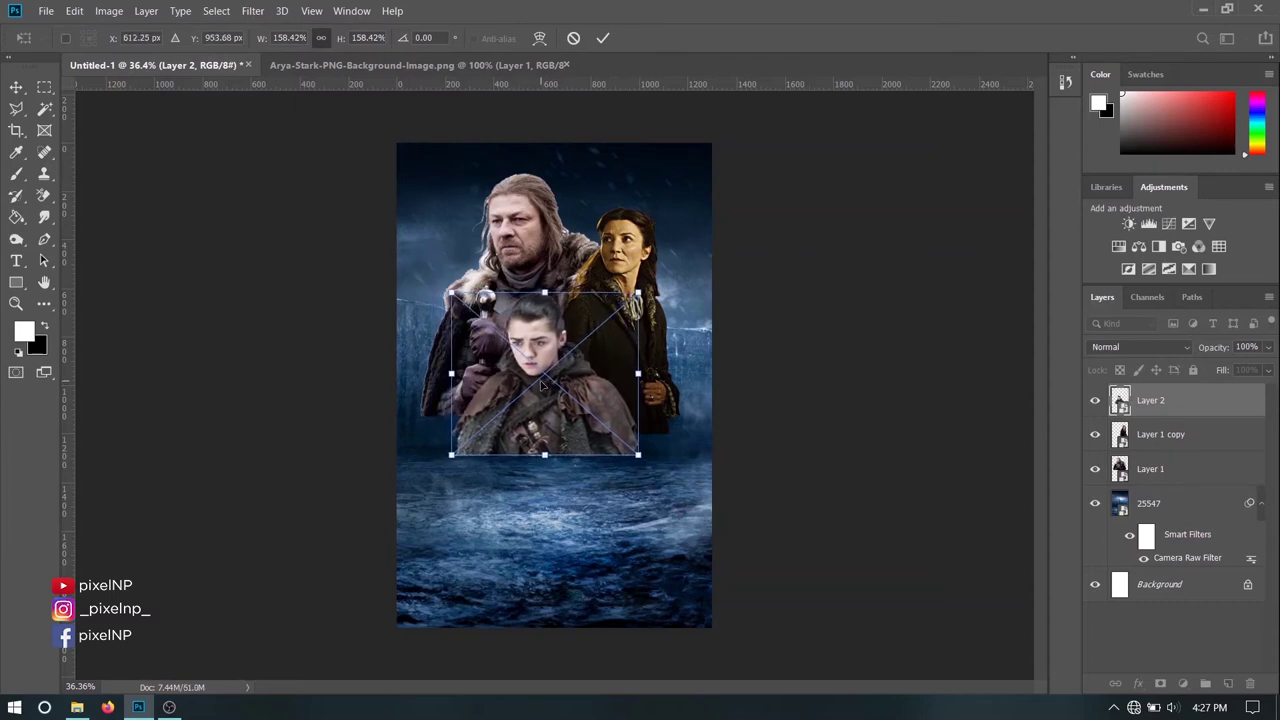
drag(546, 456, 545, 440)
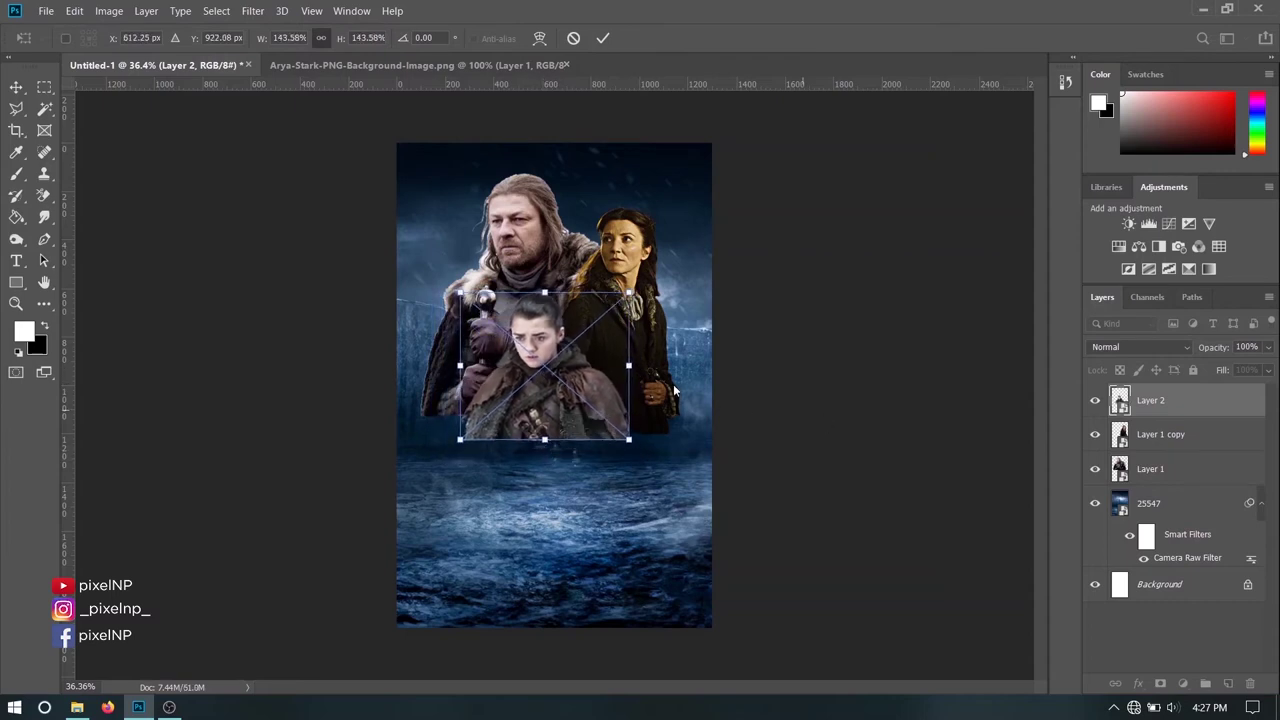
key(Return)
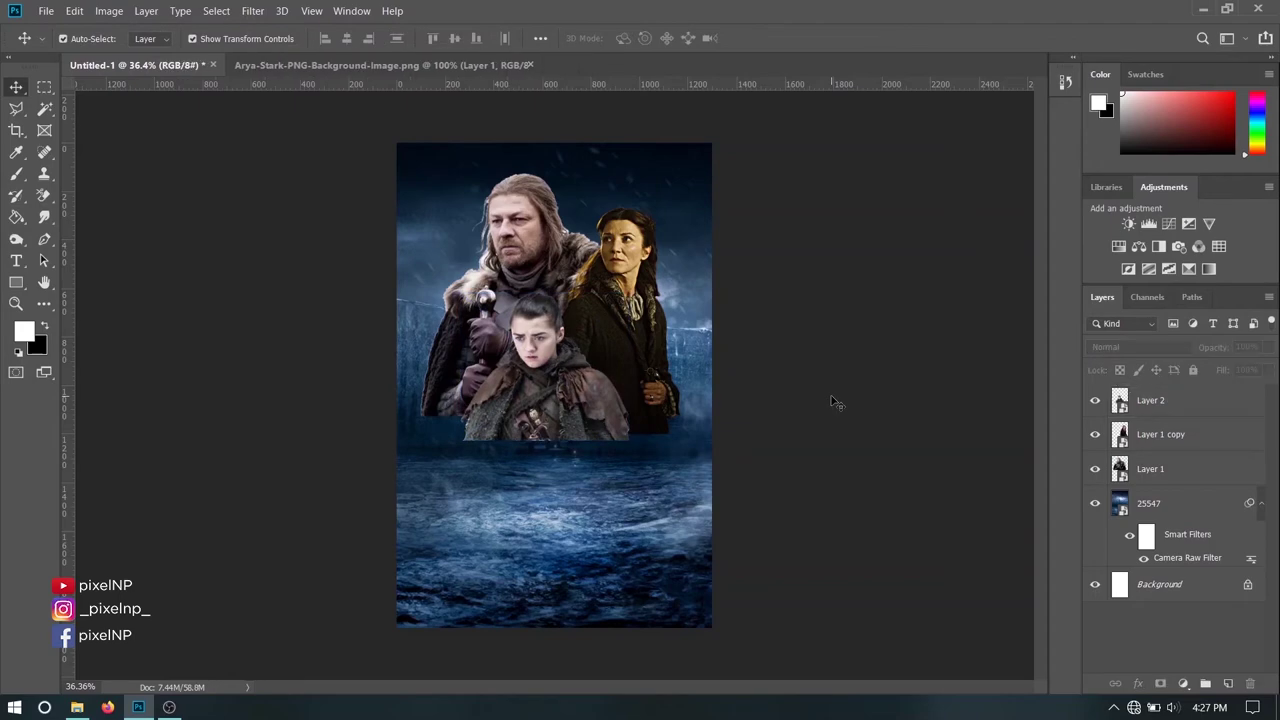
key(alt+Tab)
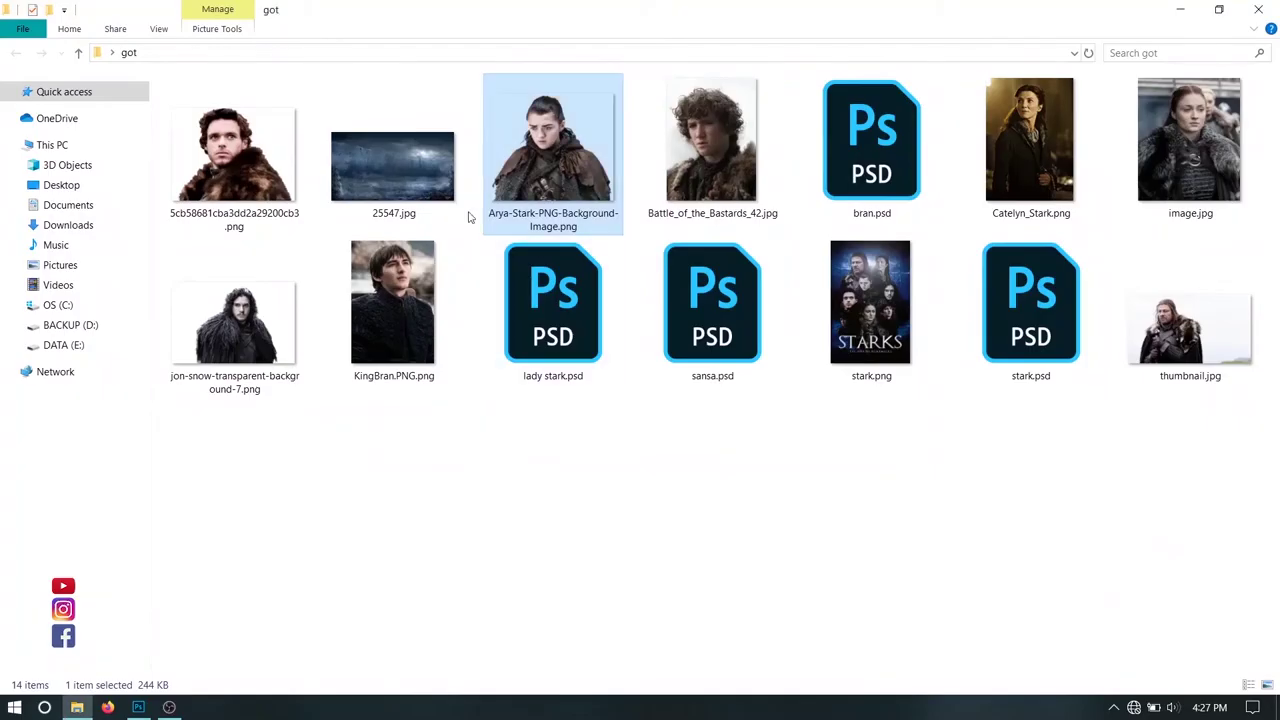
- Place 5cb58681cba3dd2a29200cb3.png at about 48% at the group's lower left
click(258, 183)
drag(258, 183, 495, 465)
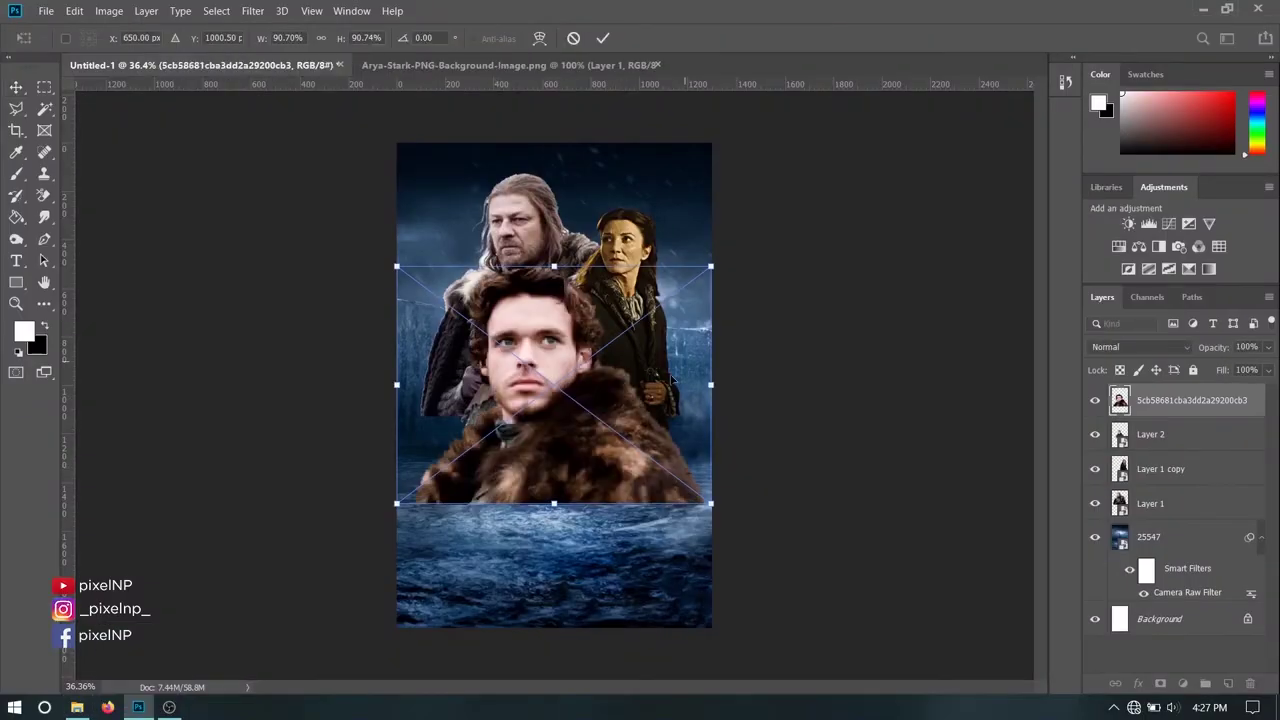
drag(711, 387, 563, 389)
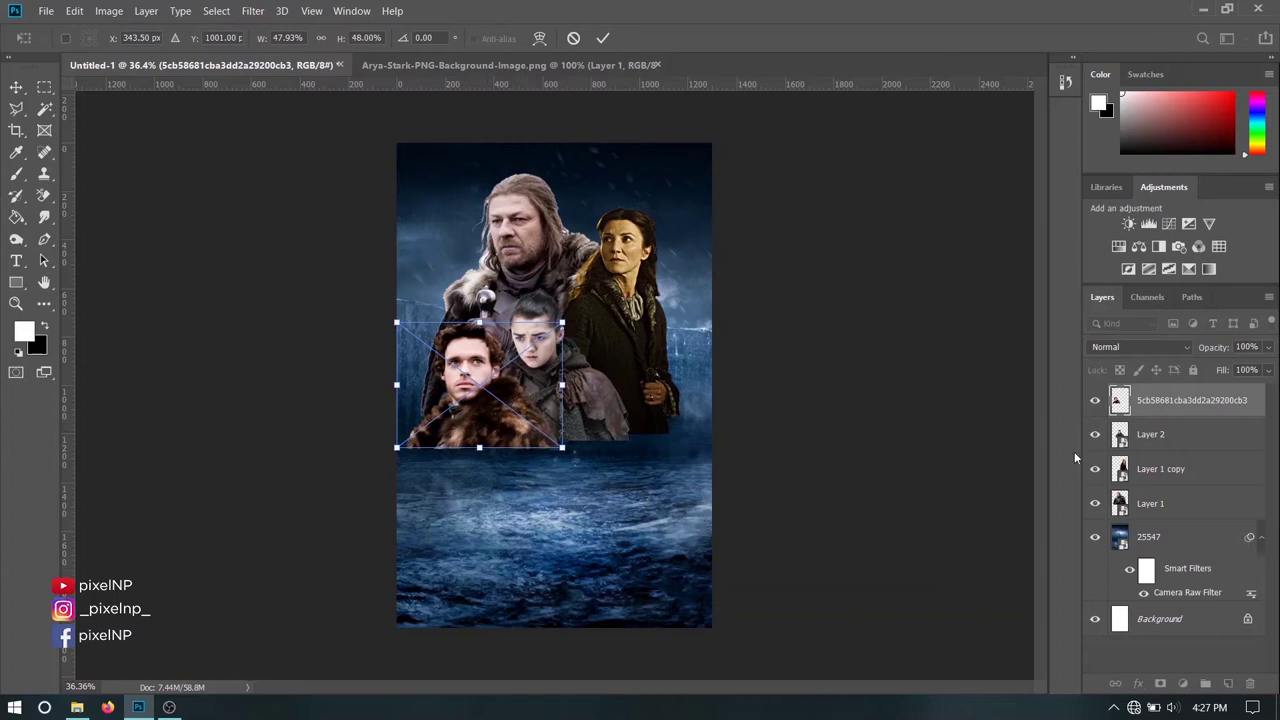
key(Return)
click(800, 428)
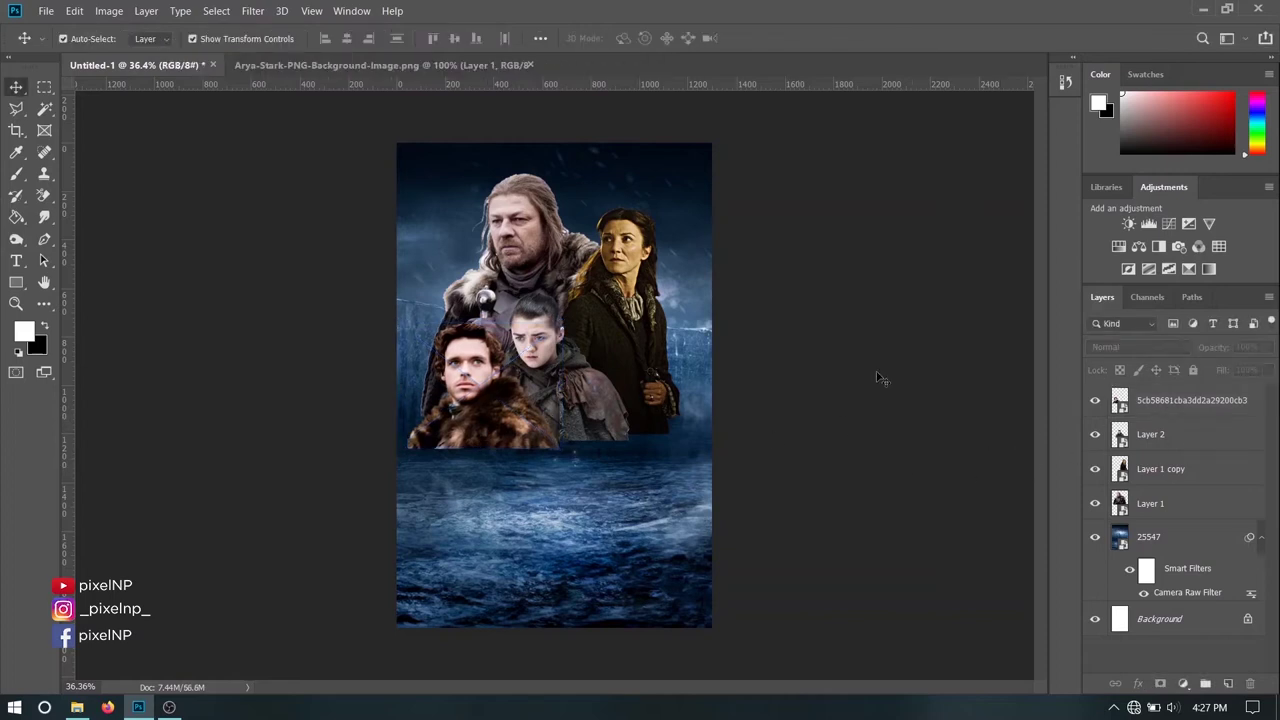
- Nudge the girl's Layer 2 cut-out slightly into place
click(558, 376)
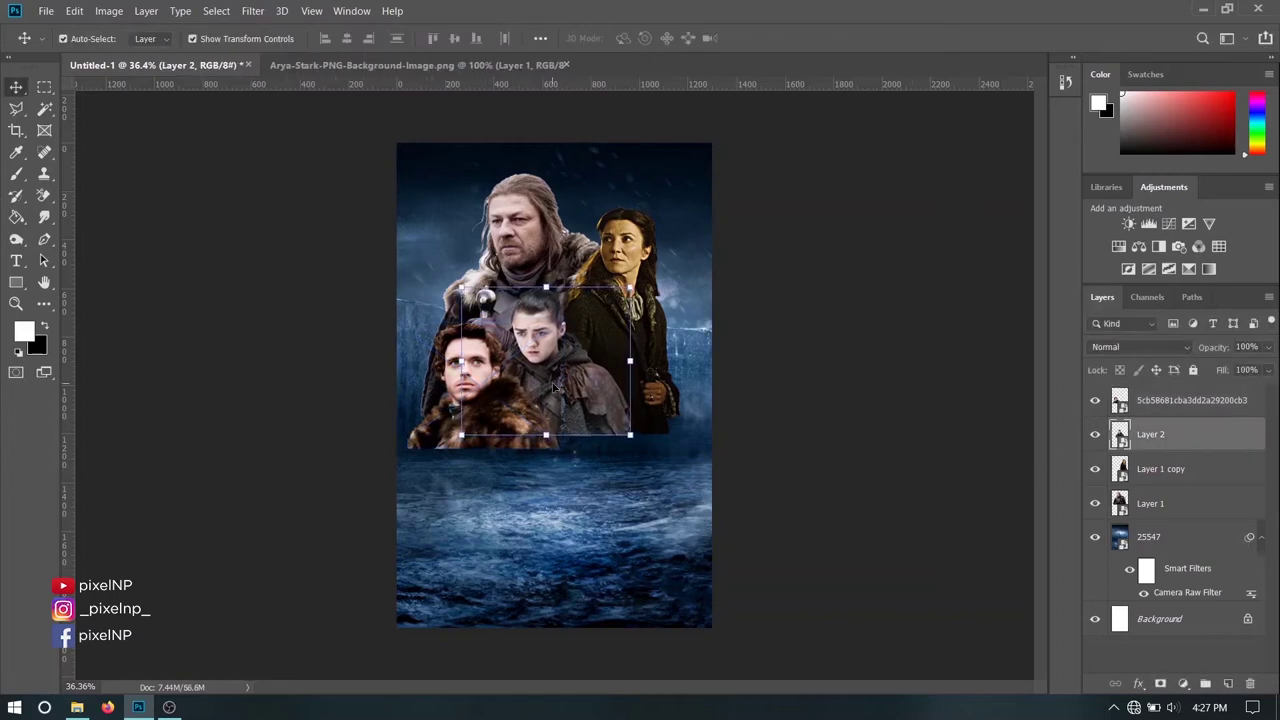
drag(556, 388, 559, 384)
click(165, 414)
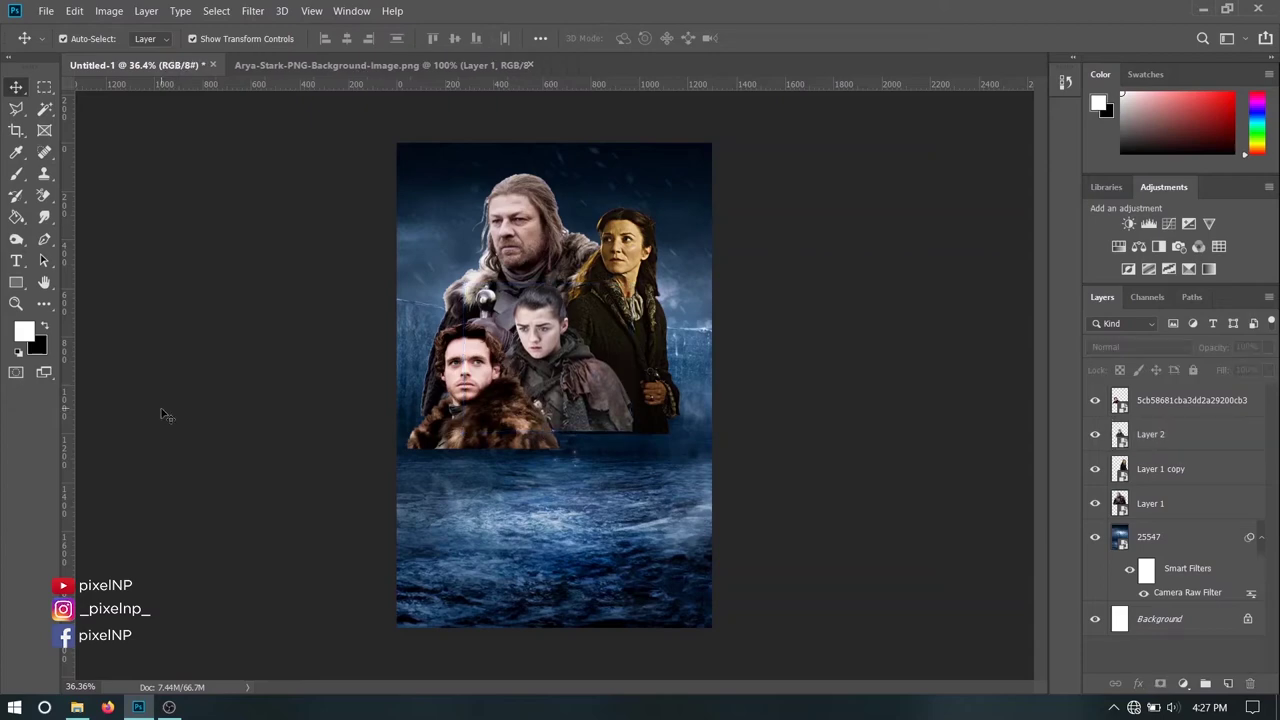
key(alt+Tab)
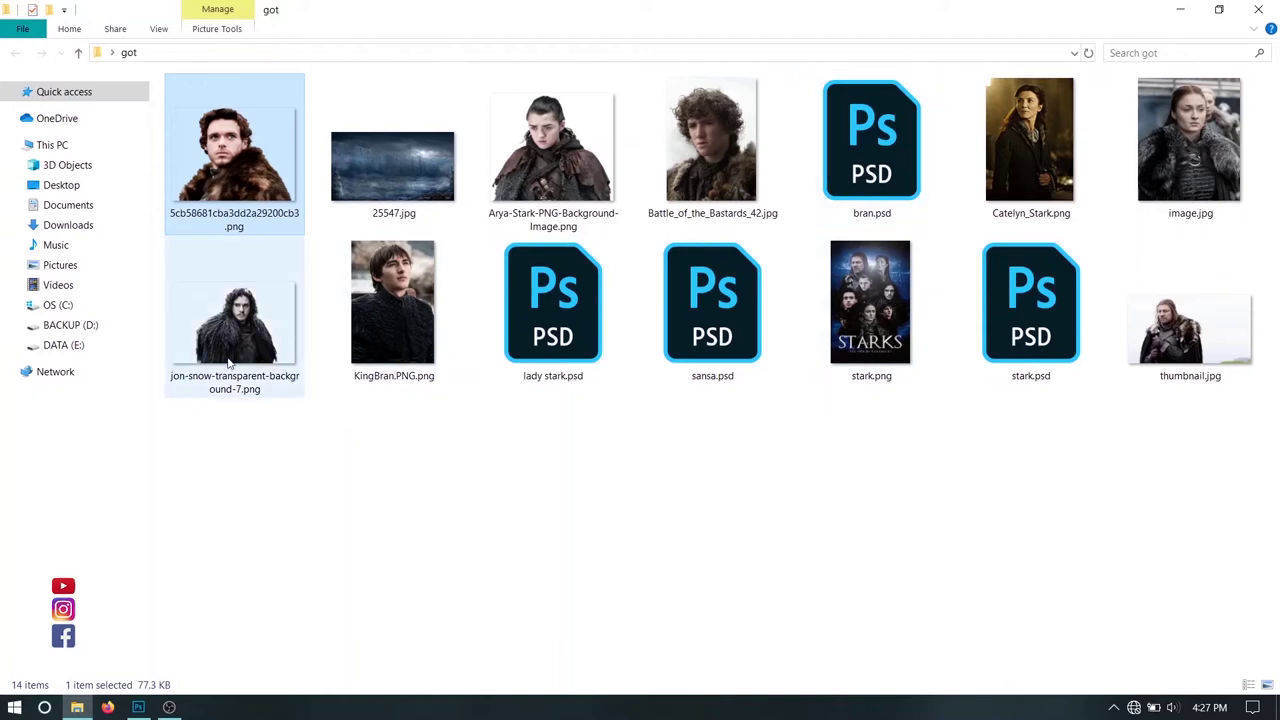
- Place jon-snow-transparent-background-7.png at about 151%, right of the girl beneath the woman
mouse_move(234, 320)
mouse_down()
mouse_move(661, 412)
mouse_move(646, 403)
mouse_move(722, 408)
mouse_up()
drag(592, 408, 625, 398)
key(Return)
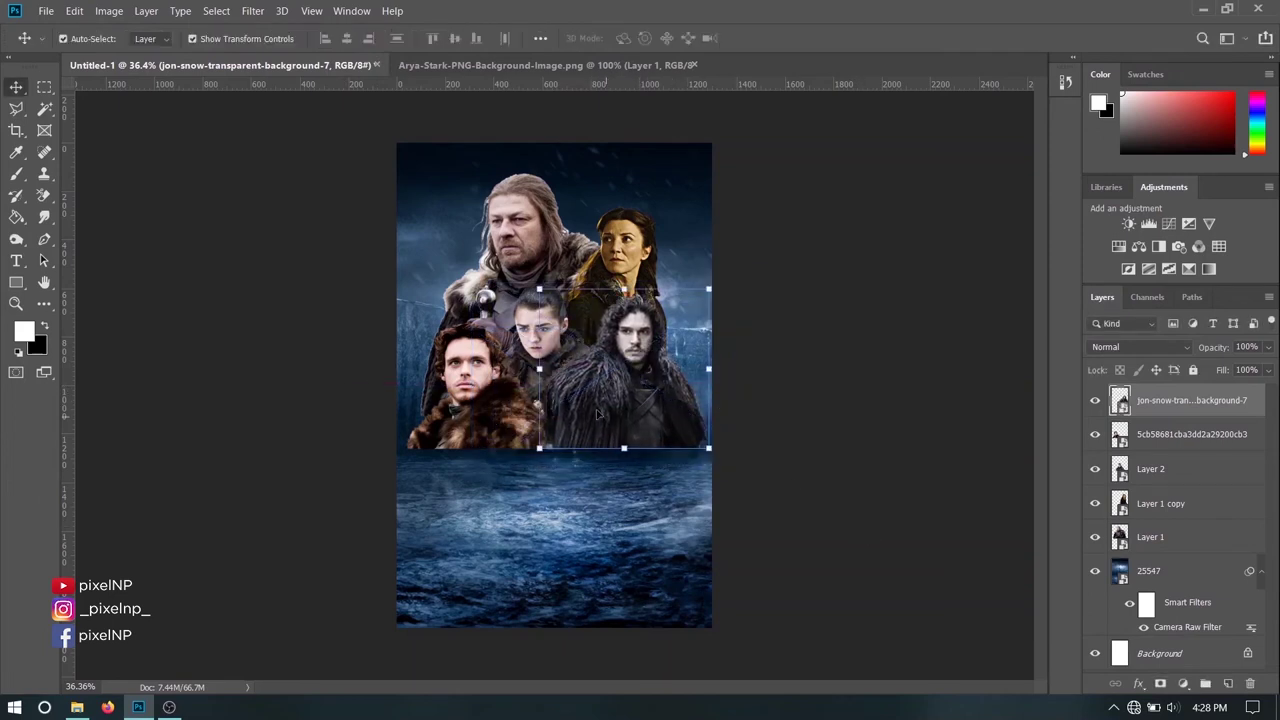
click(832, 435)
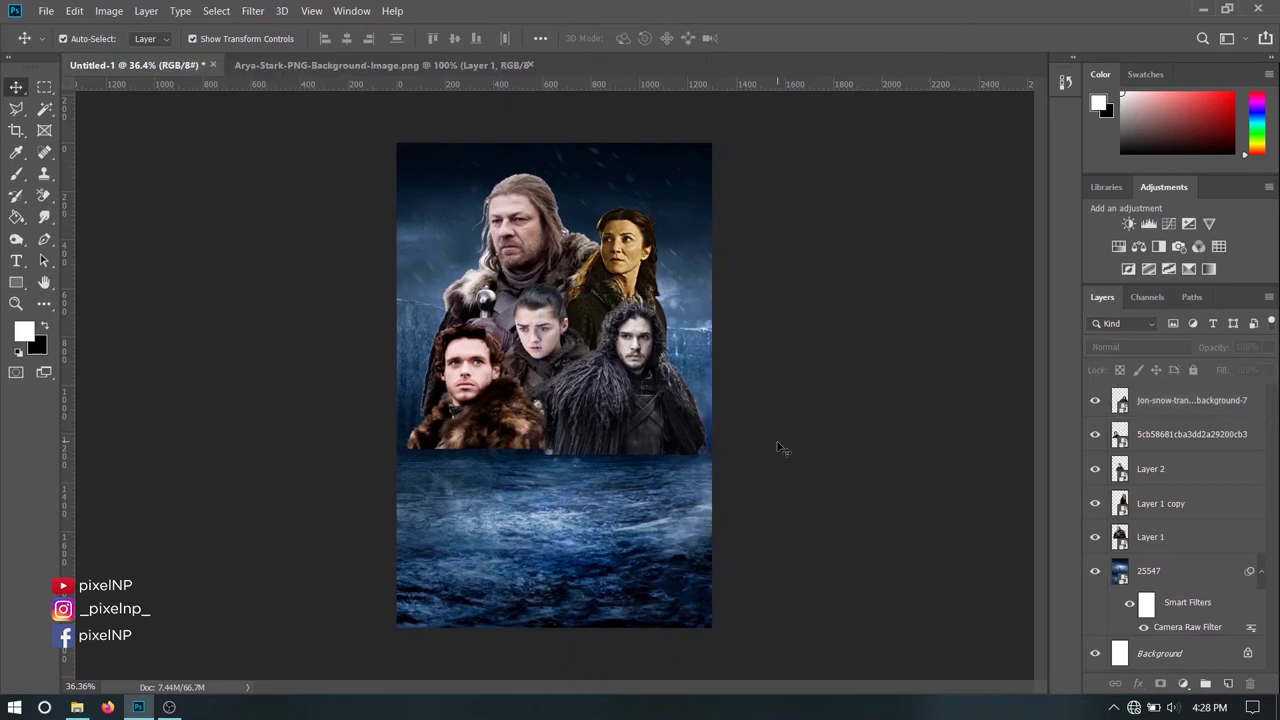
key(alt+Tab)
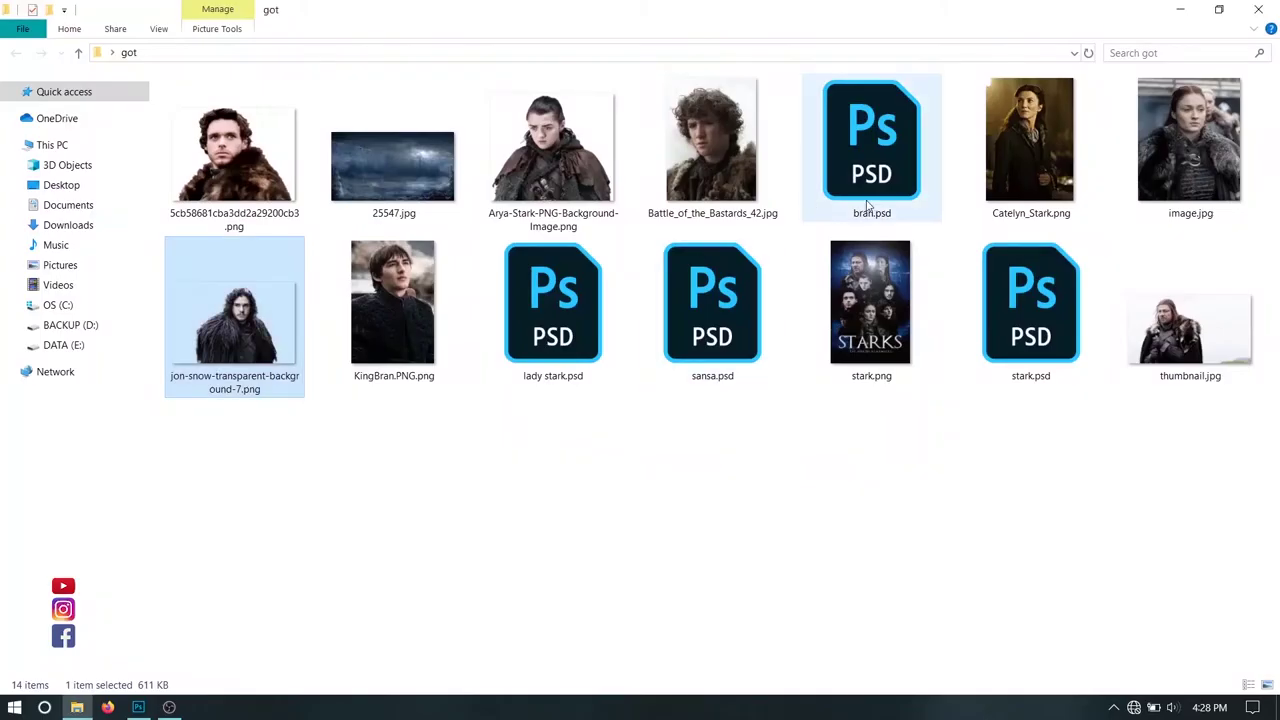
- Open bran.psd, close the Arya document, and copy the young man into the poster as a smart object
mouse_move(870, 207)
mouse_down()
mouse_move(137, 675)
mouse_move(592, 62)
mouse_up()
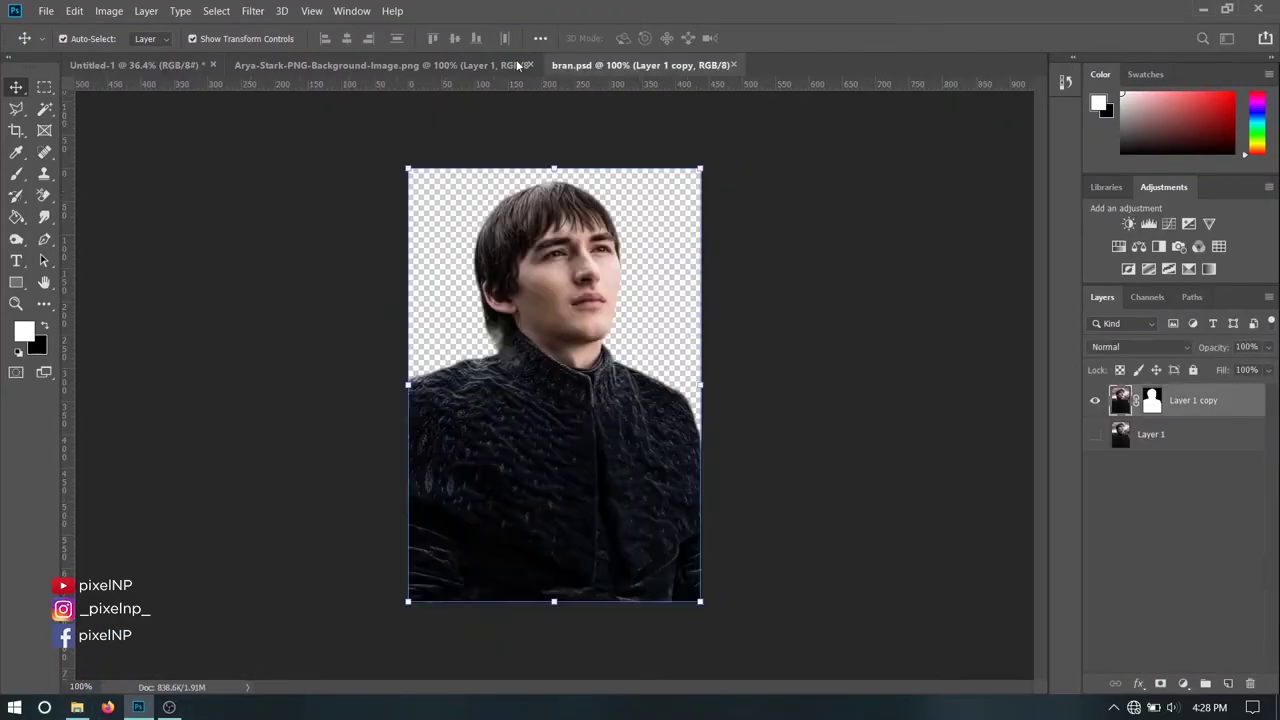
click(529, 65)
mouse_move(518, 347)
mouse_down()
mouse_move(613, 366)
mouse_move(596, 438)
mouse_up()
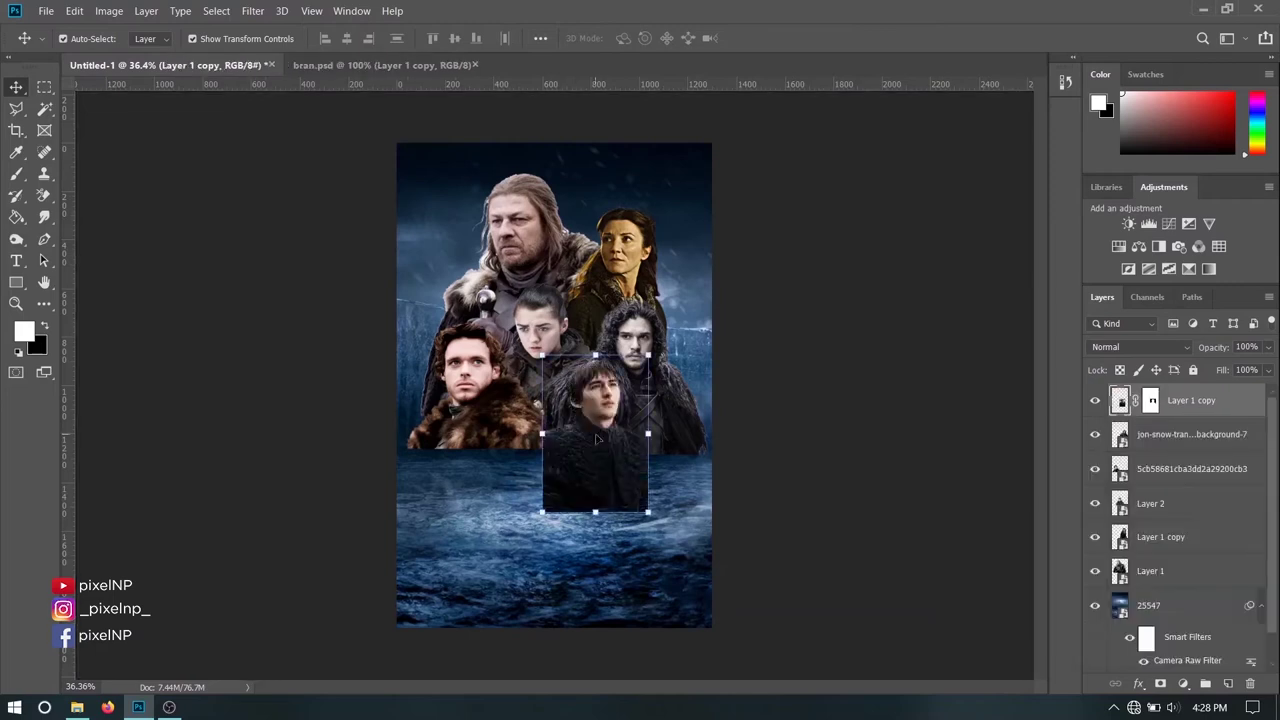
right_click(1239, 406)
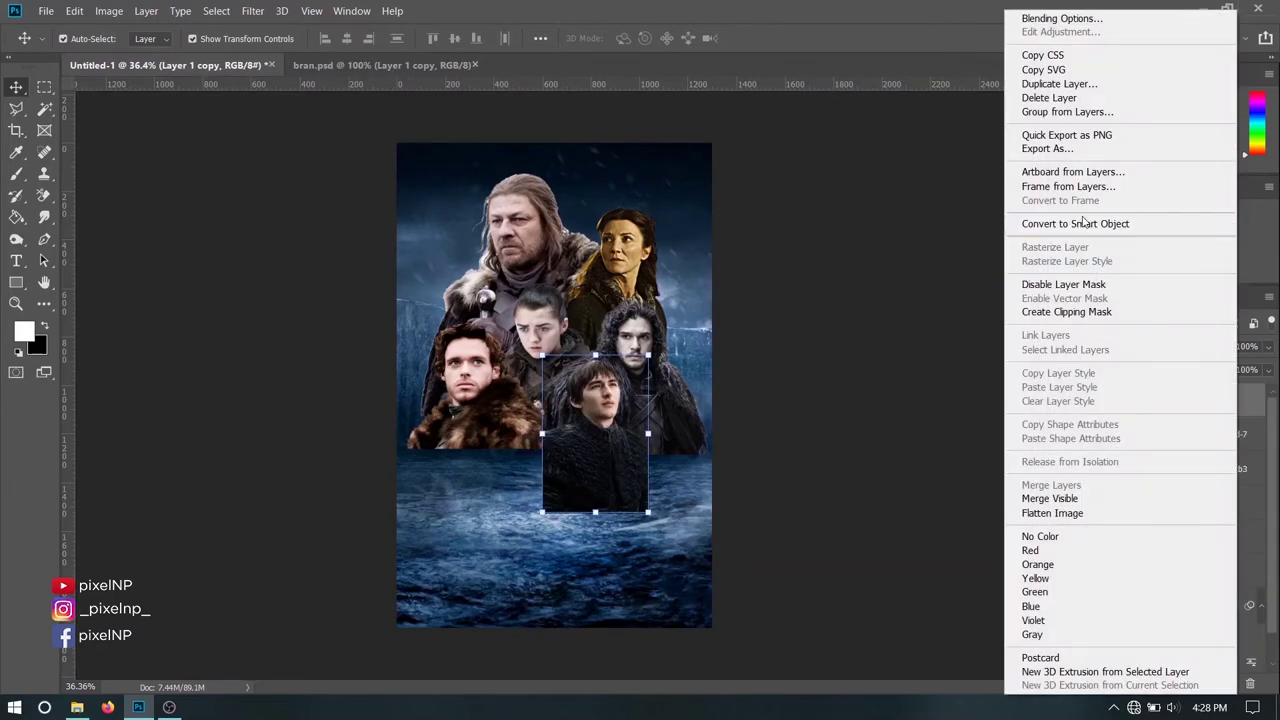
click(1045, 224)
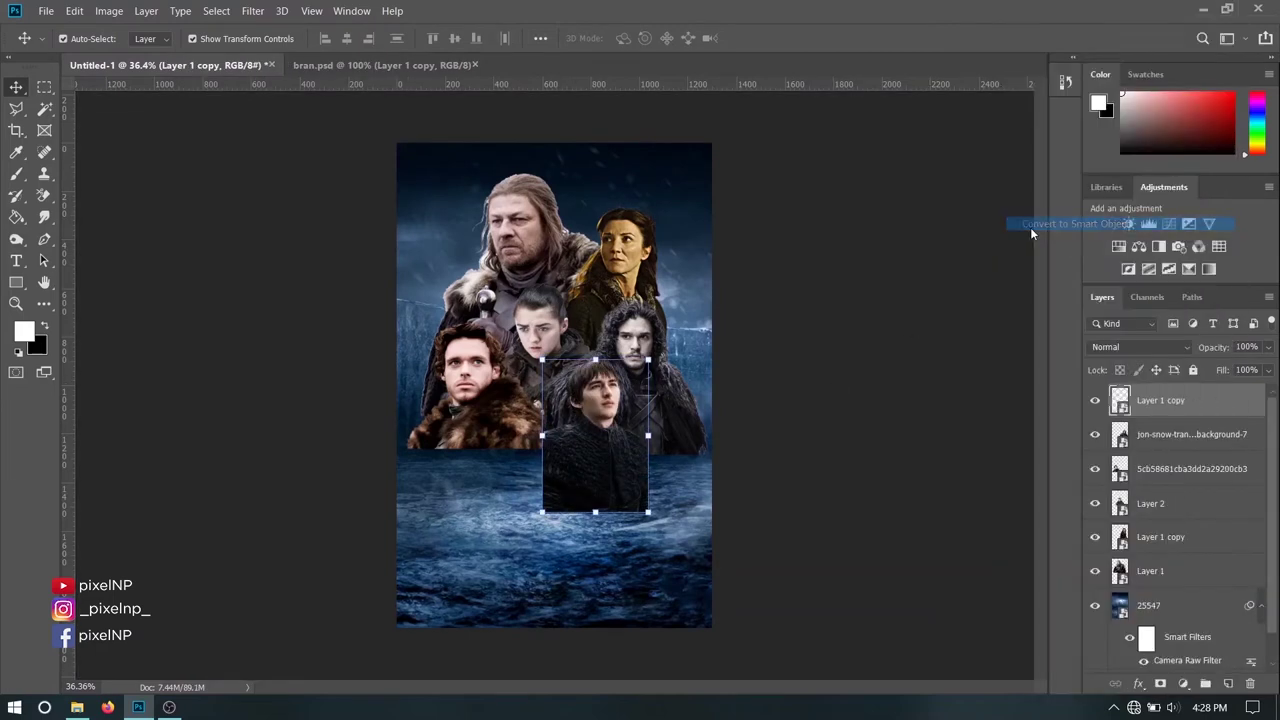
- Nudge the young man slightly right, deselect him, and return to the got folder
click(570, 428)
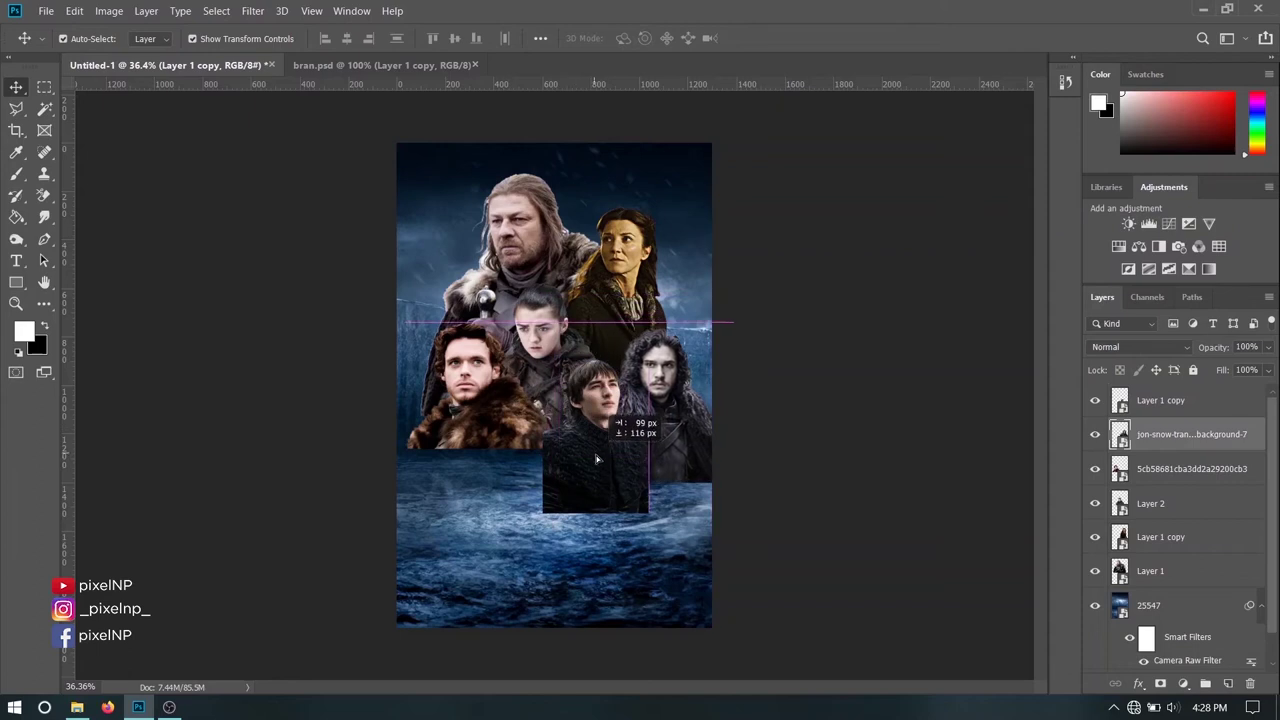
click(586, 511)
drag(586, 511, 565, 522)
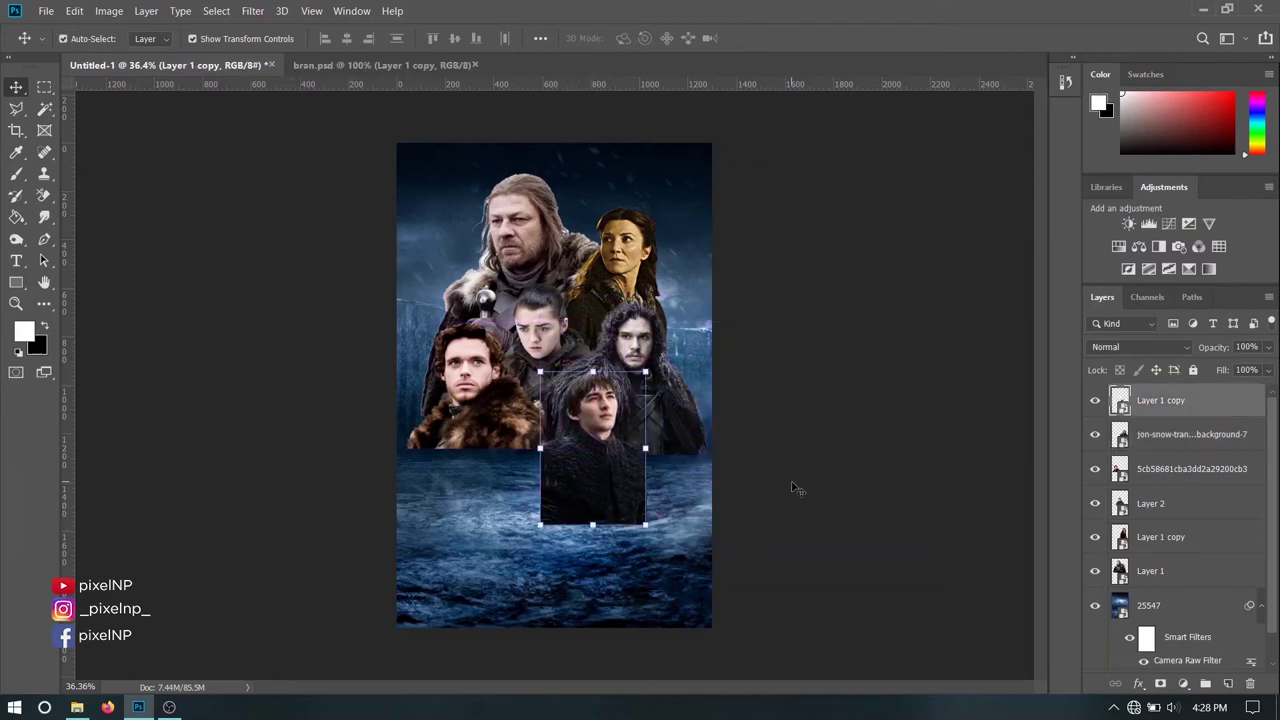
key(shift+Right)
key(shift+Right)
key(shift+Right)
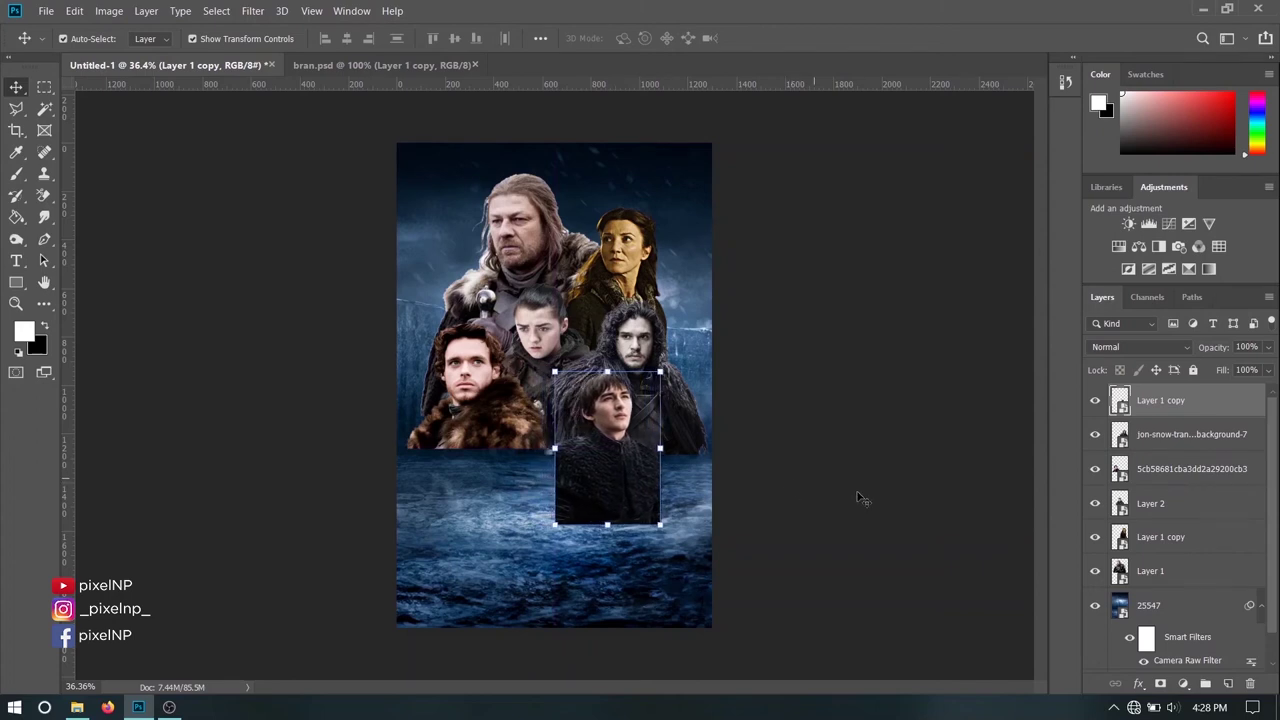
click(866, 503)
key(alt+Tab)
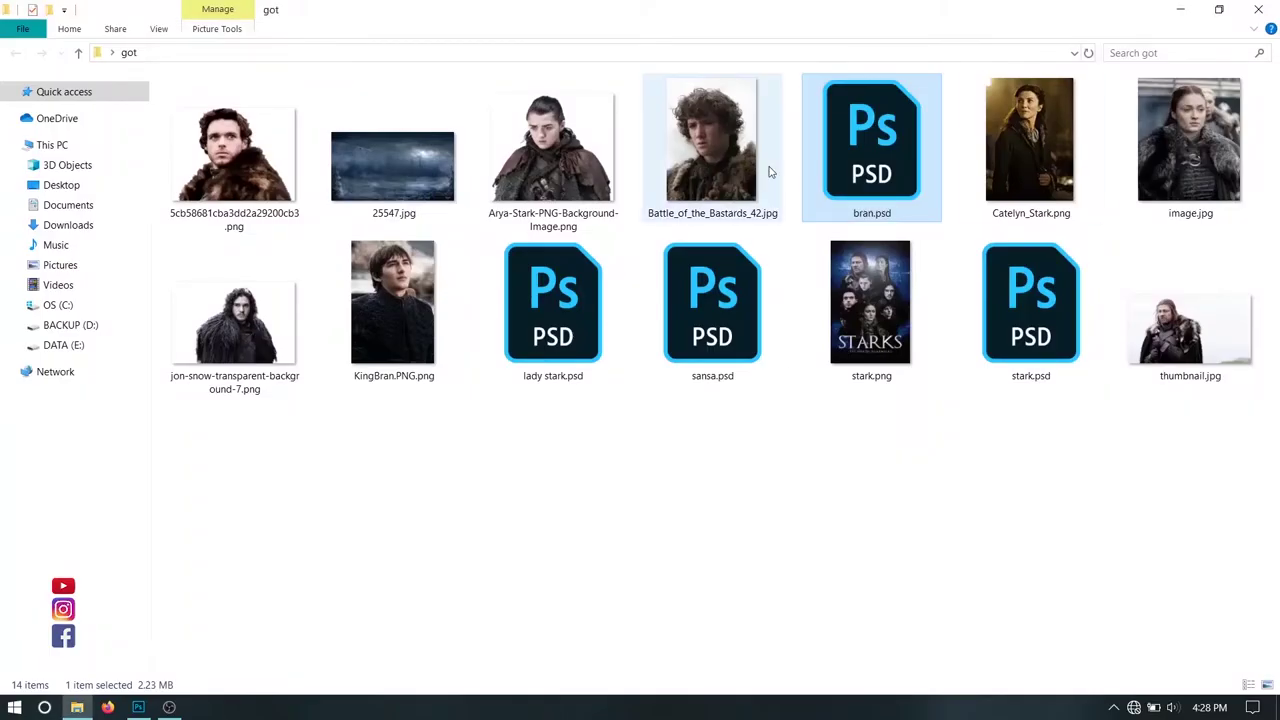
- Open sansa.psd and copy the red-haired woman into the poster, moved up into the group
drag(1163, 174, 1146, 163)
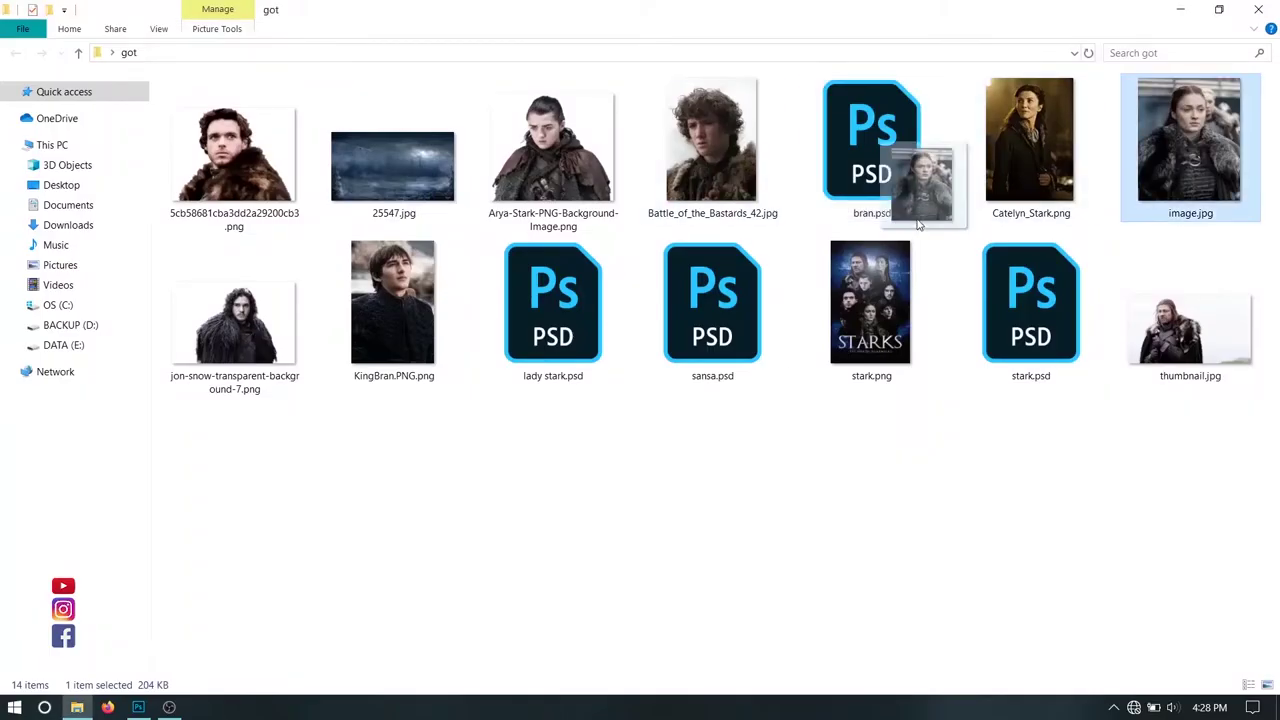
click(693, 337)
mouse_move(693, 337)
mouse_down()
mouse_move(530, 58)
mouse_move(416, 67)
mouse_up()
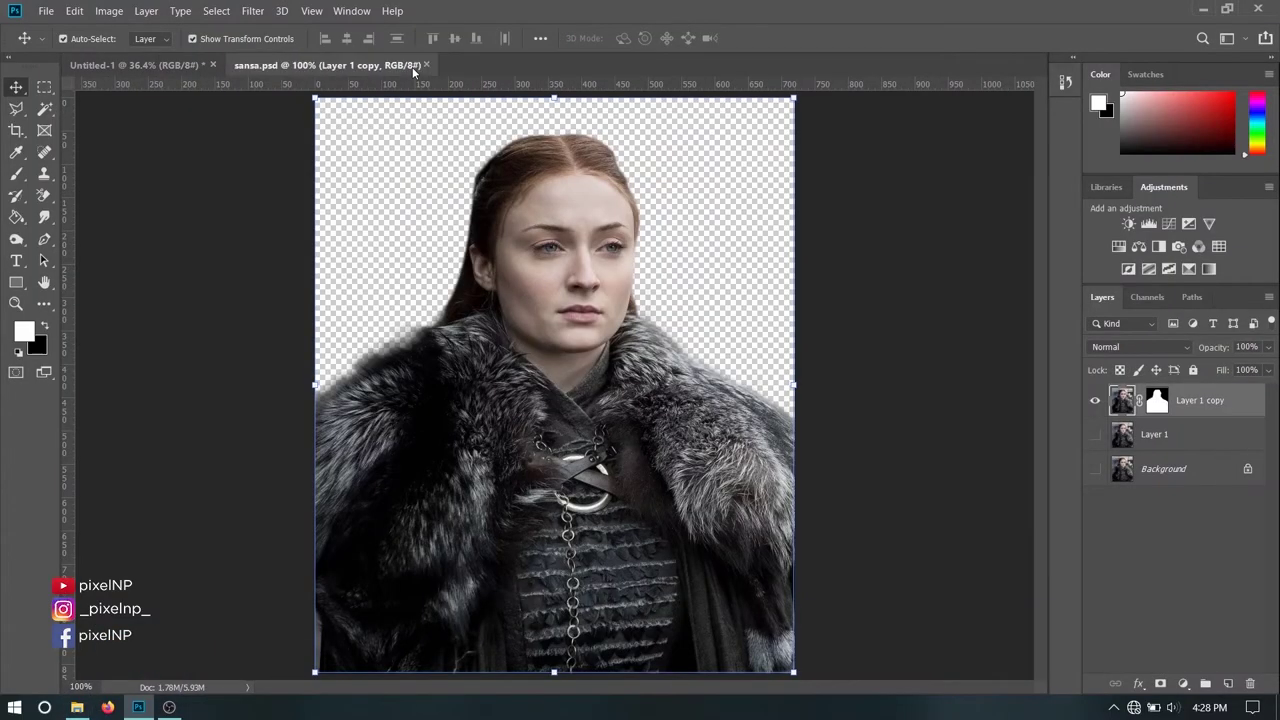
drag(290, 234, 470, 405)
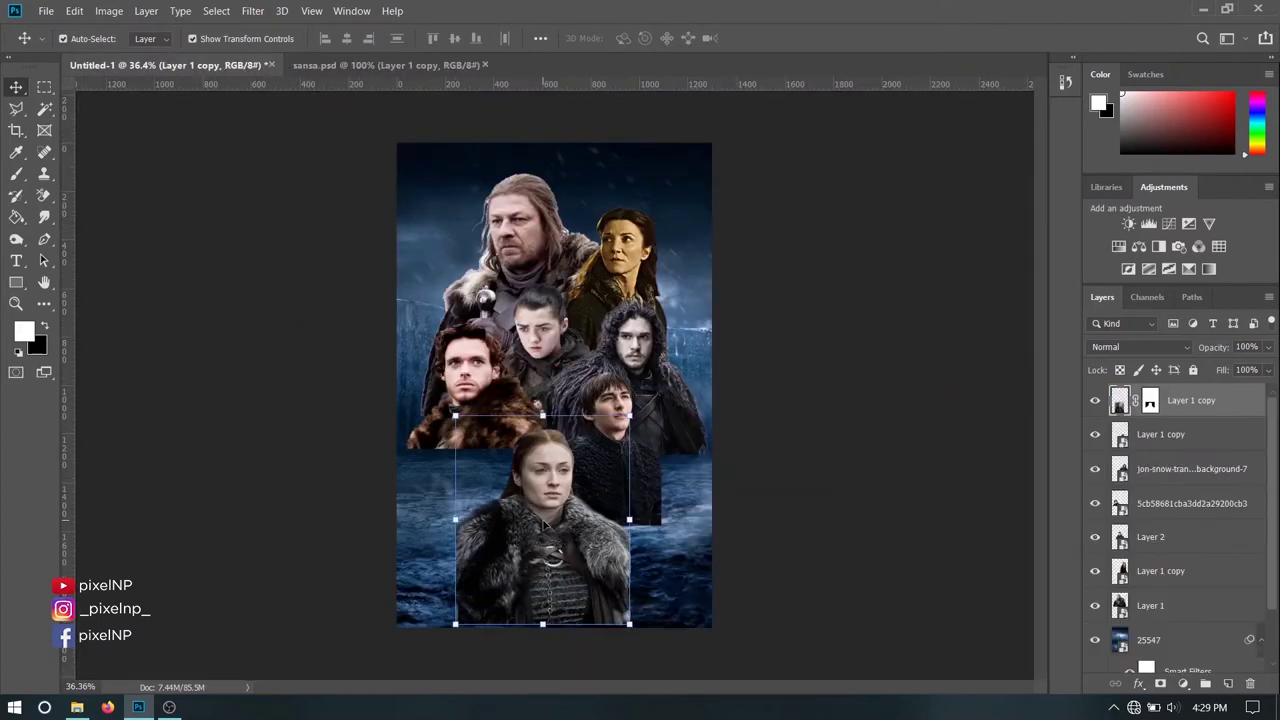
drag(555, 540, 568, 480)
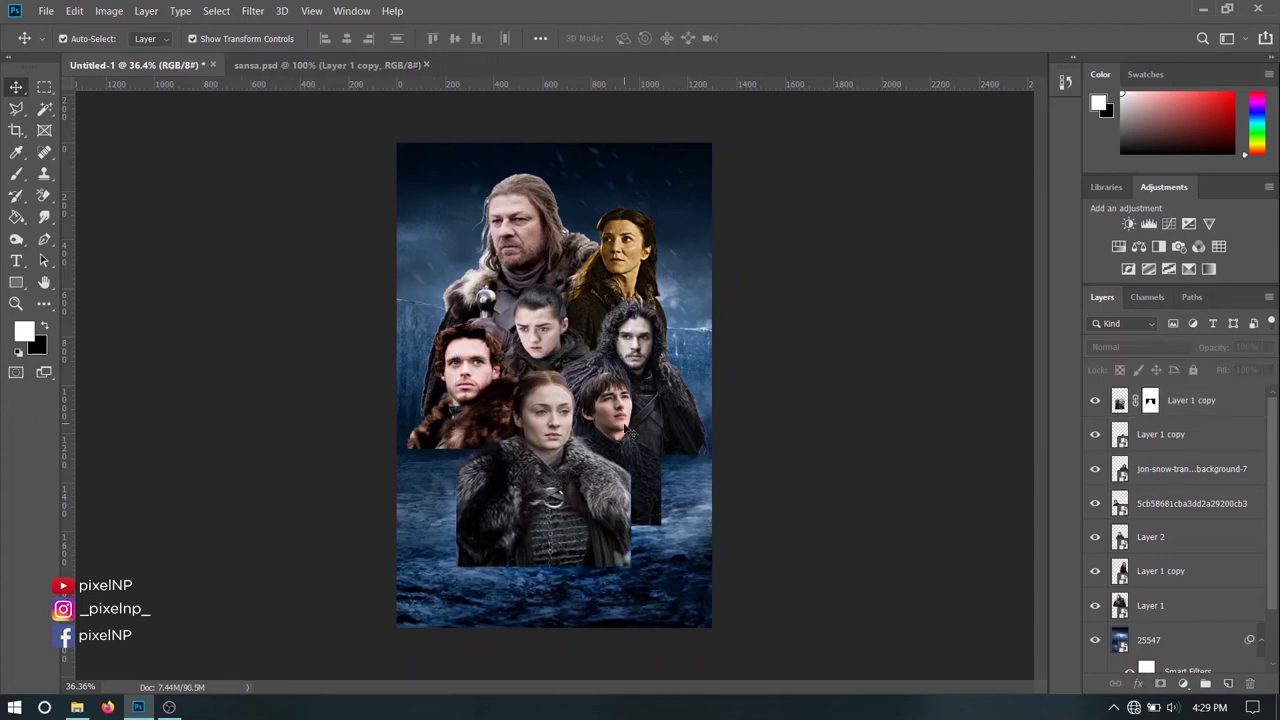
- Nudge the young man and Sansa right, make Sansa a smart object, and open Battle_of_the_Bastards_42.jpg
drag(627, 430, 631, 432)
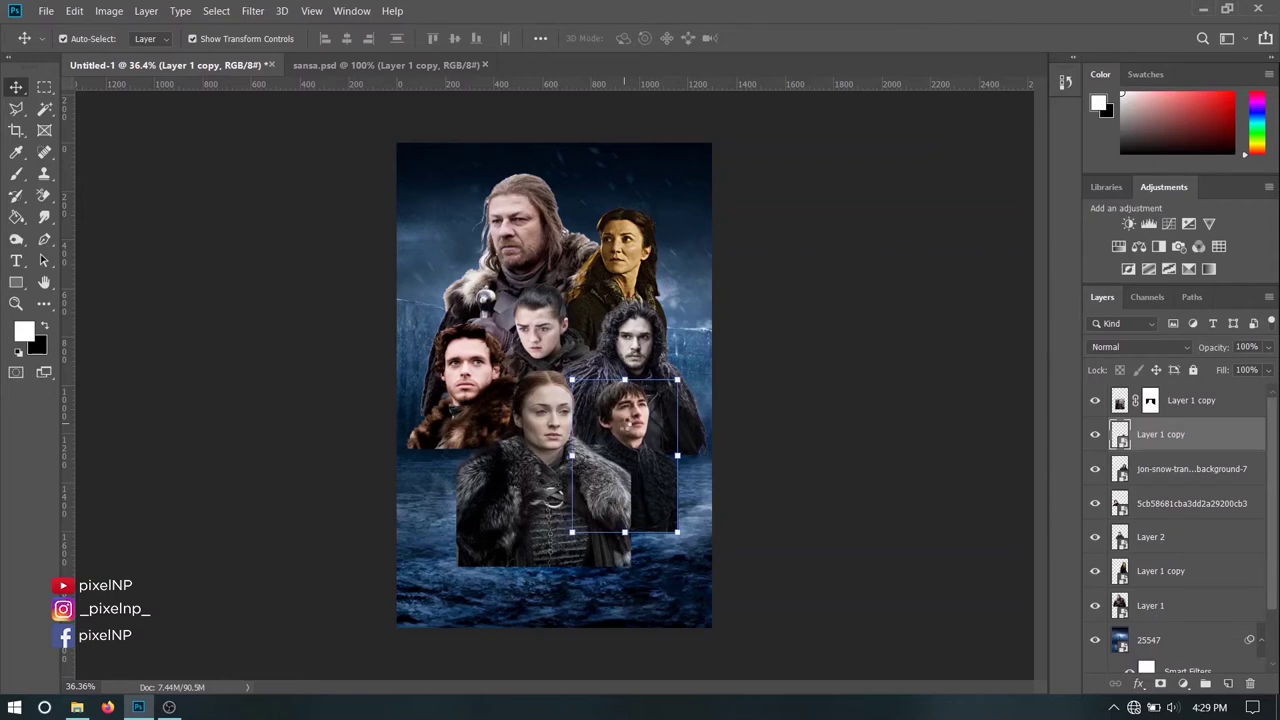
drag(559, 526, 569, 521)
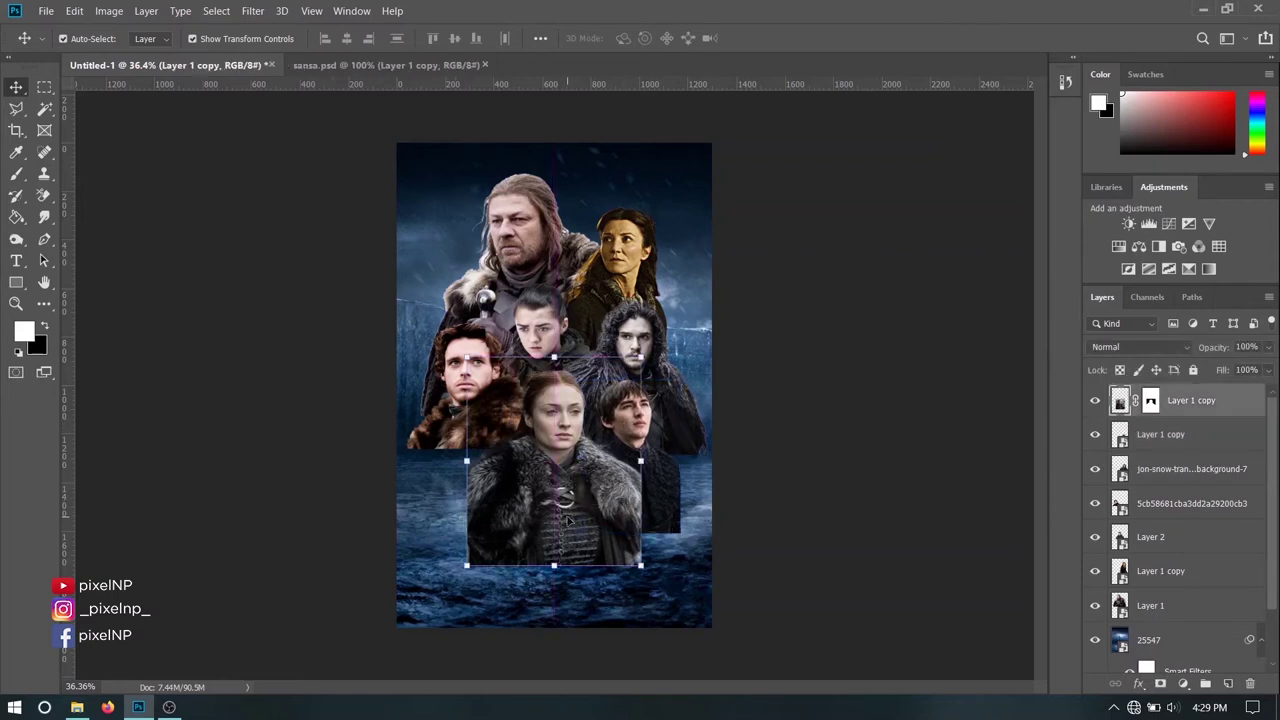
click(828, 563)
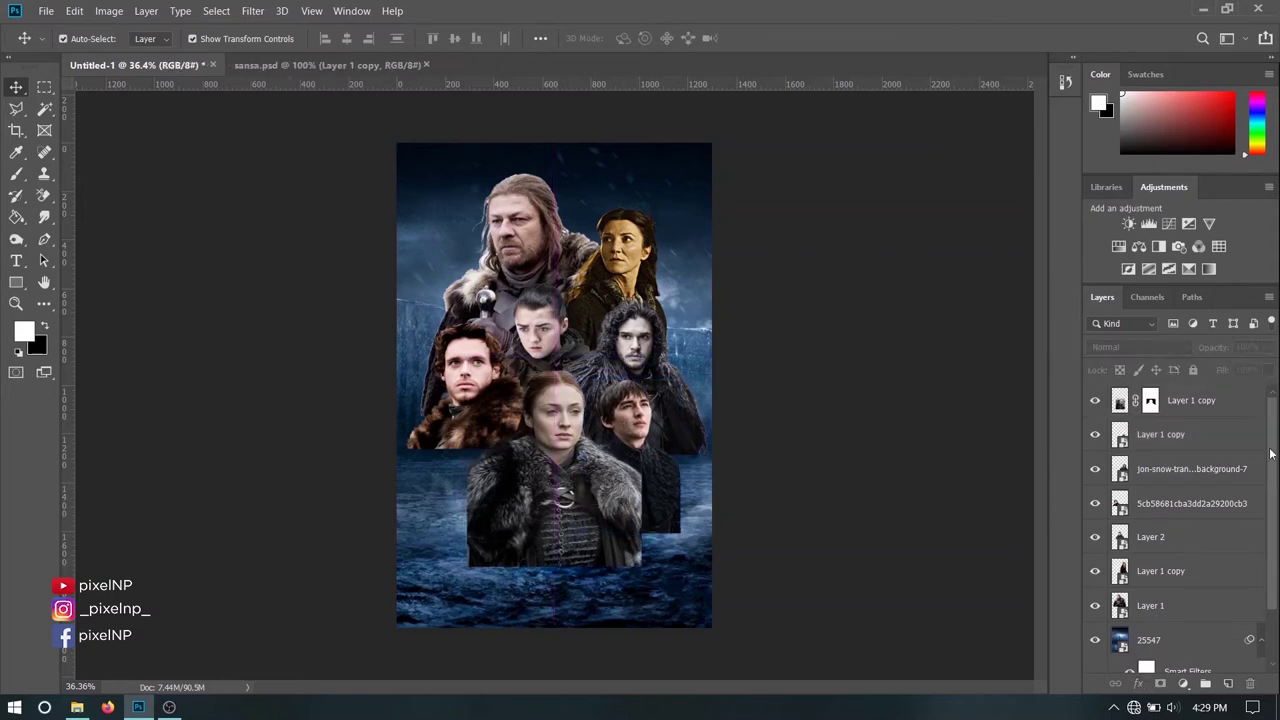
right_click(1206, 404)
click(1070, 224)
key(alt+Tab)
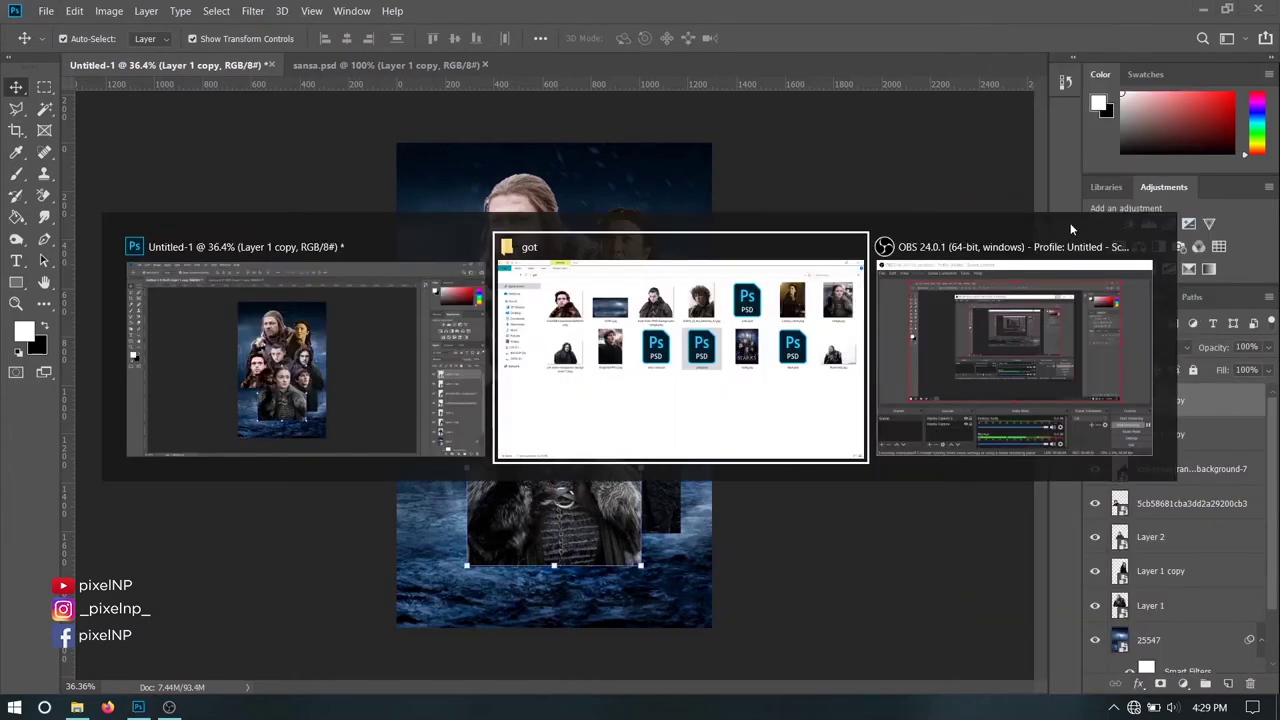
mouse_move(695, 185)
mouse_down()
mouse_move(599, 101)
mouse_move(624, 62)
mouse_up()
- Close sansa.psd and select the light sky behind the boy with Color Range
click(479, 66)
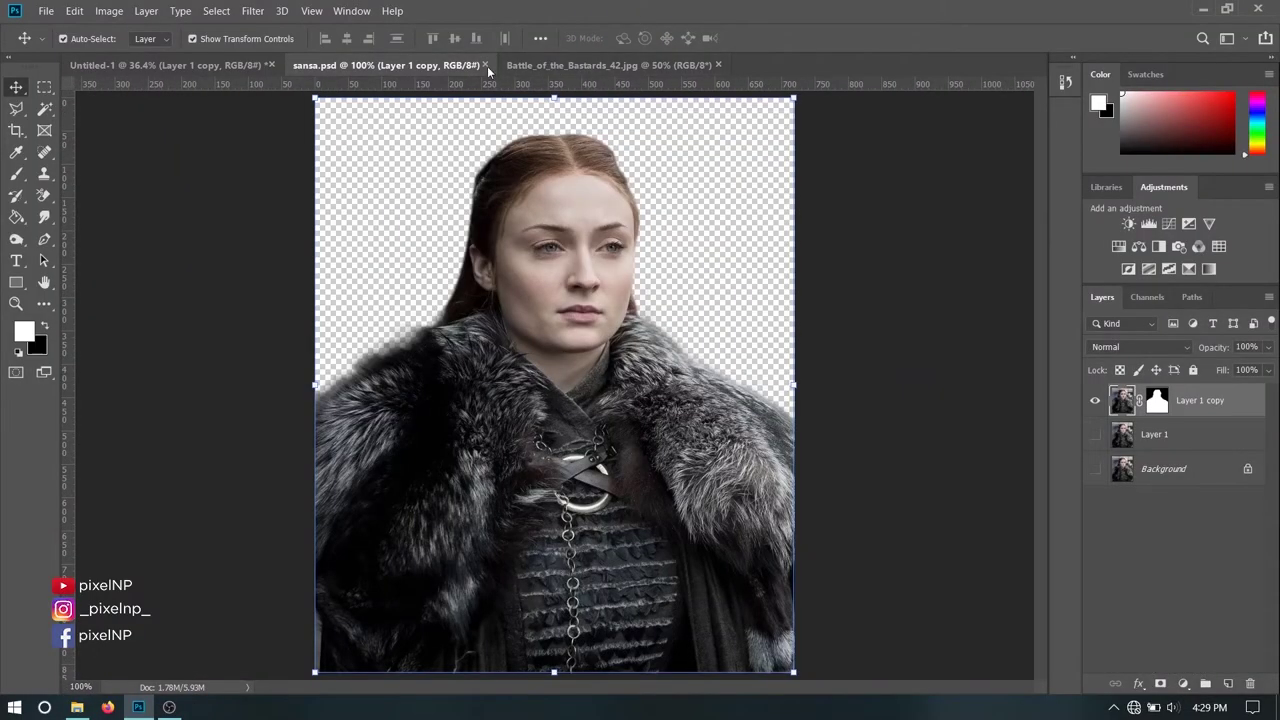
click(485, 65)
click(216, 11)
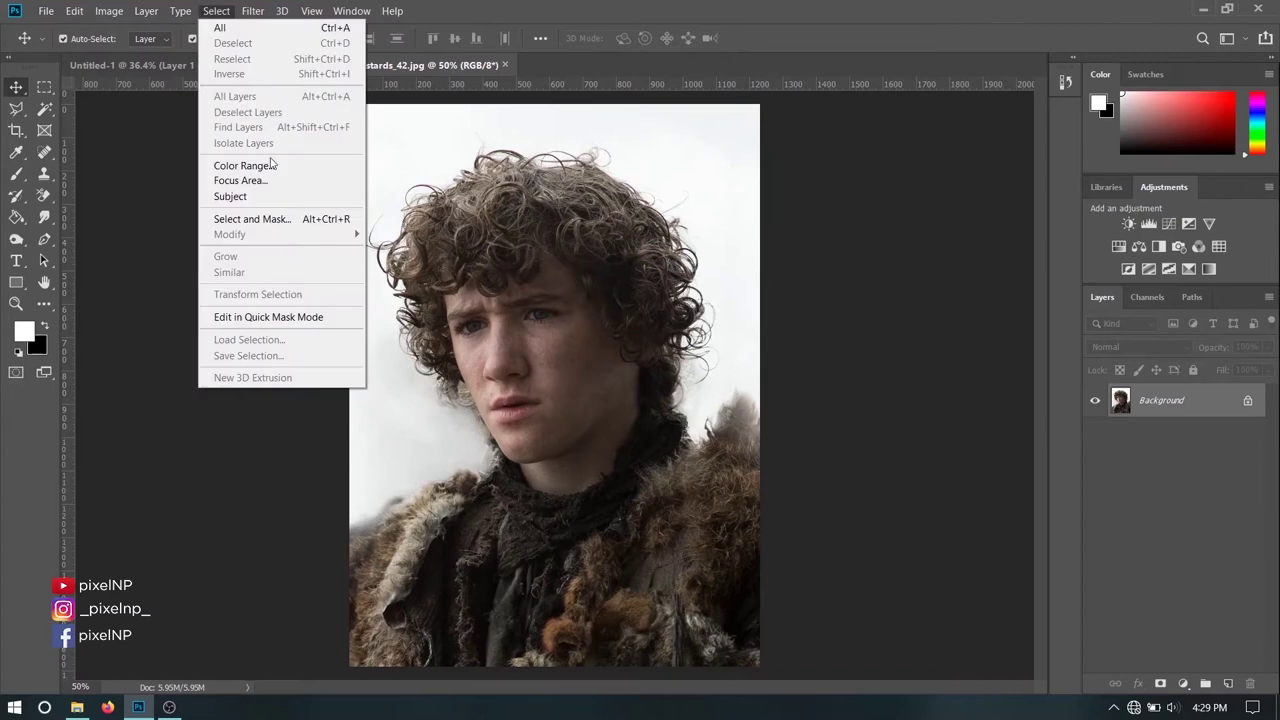
click(311, 169)
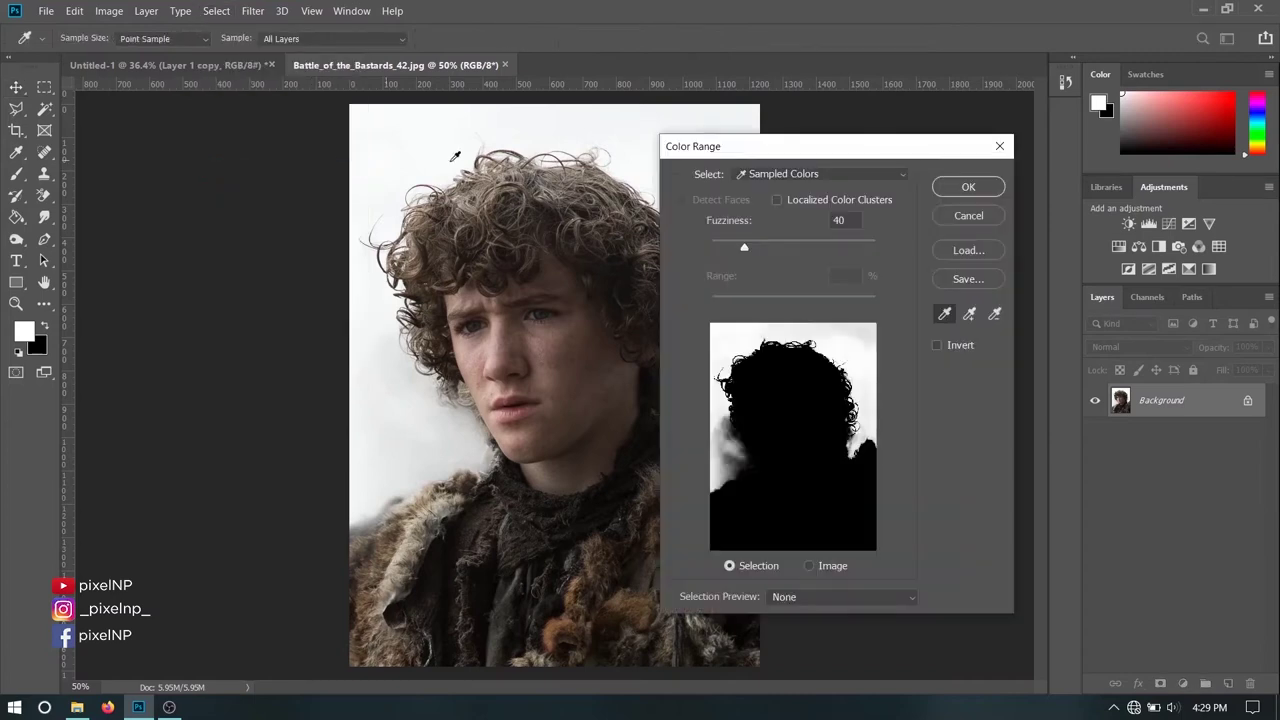
click(566, 128)
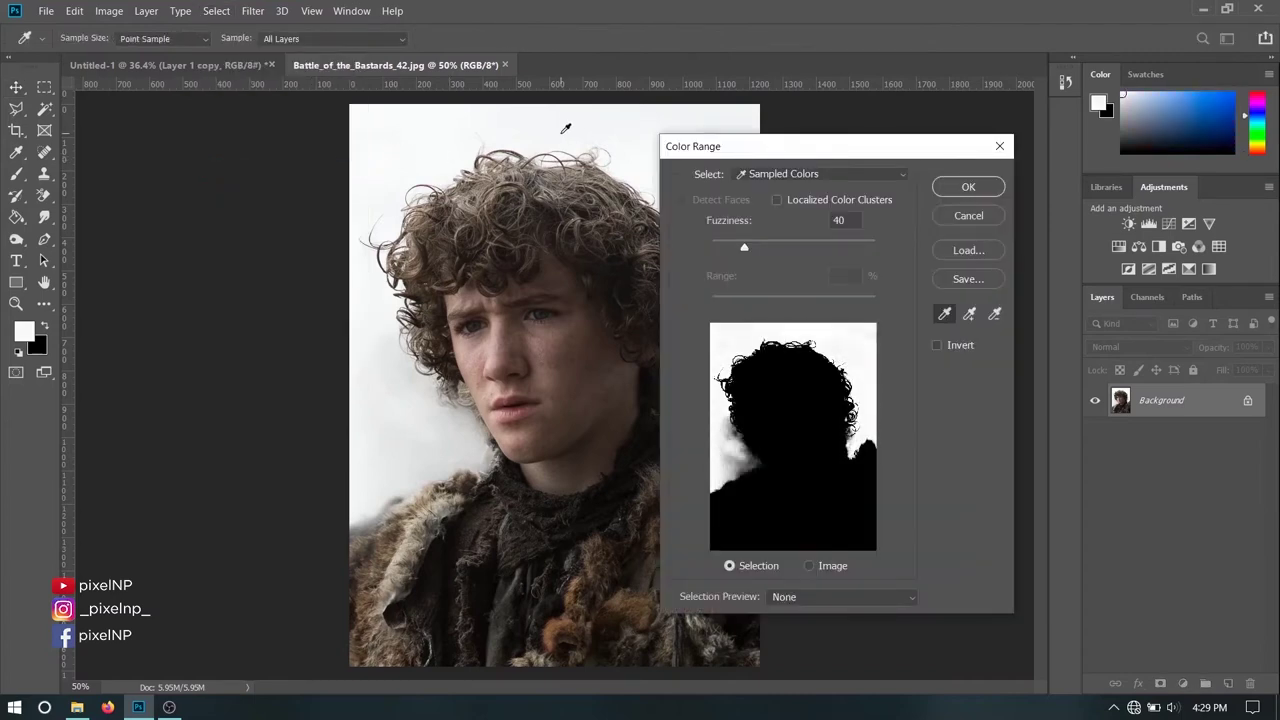
key(Return)
- Erase the light background around the boy with the Background Eraser and copy him into the poster
key(v)
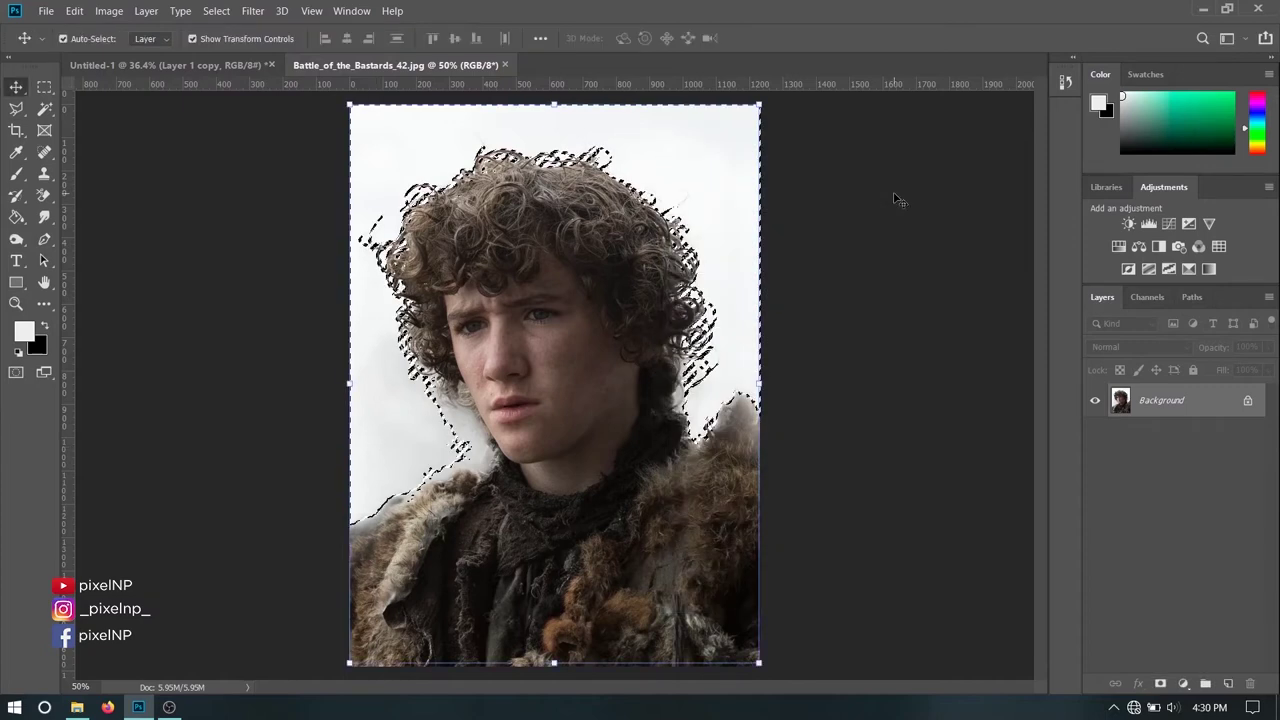
click(44, 195)
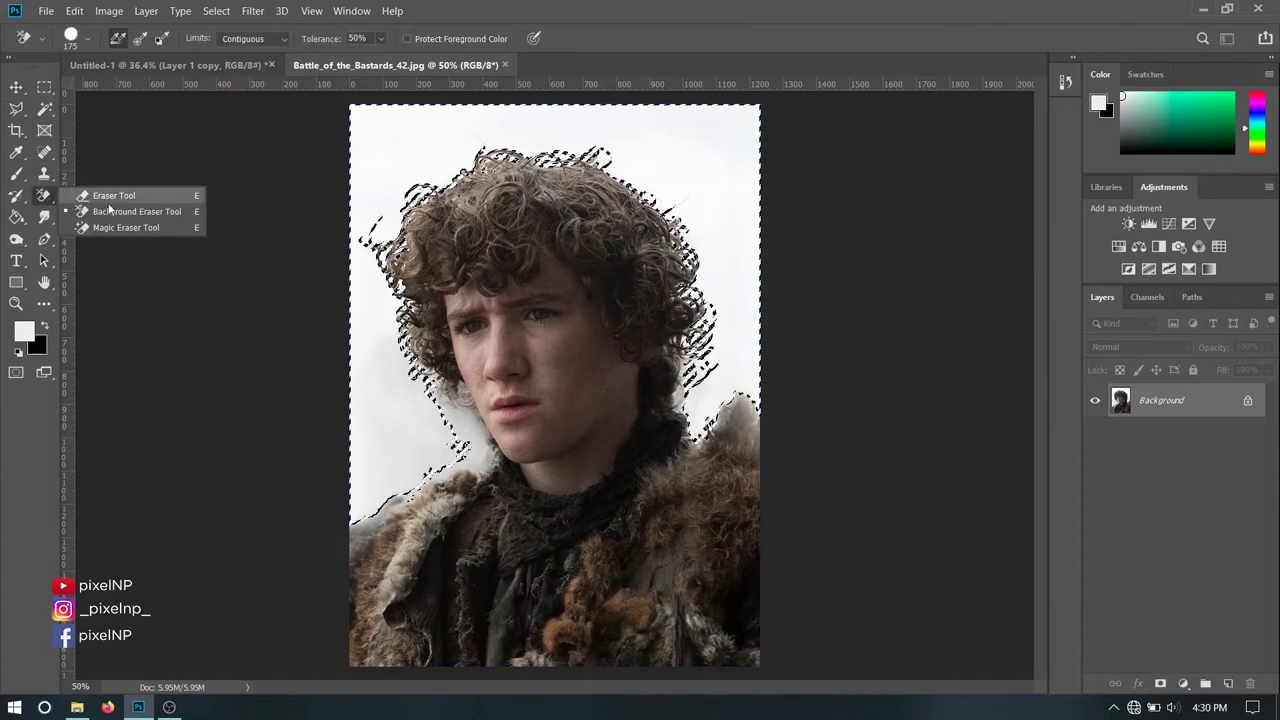
click(120, 211)
key(bracketright)
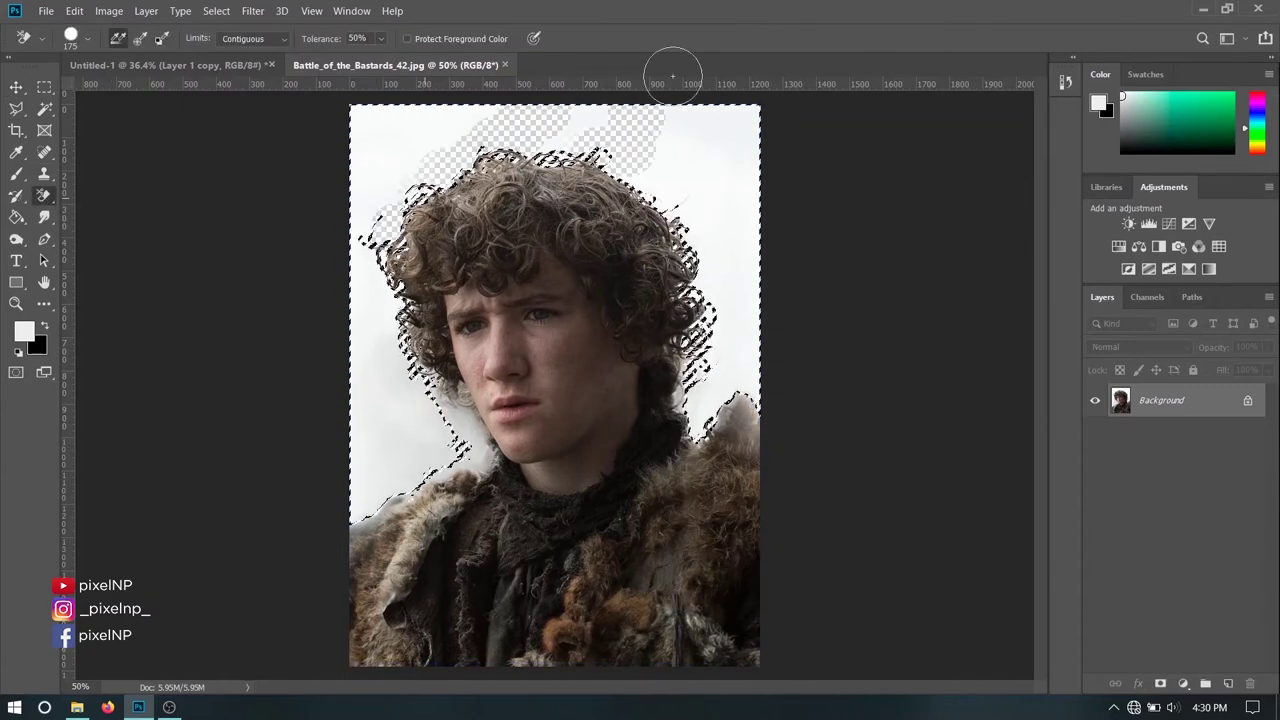
drag(634, 143, 460, 272)
key(bracketright)
key(bracketright)
key(bracketright)
mouse_move(314, 200)
mouse_down()
mouse_move(367, 437)
mouse_move(330, 474)
mouse_up()
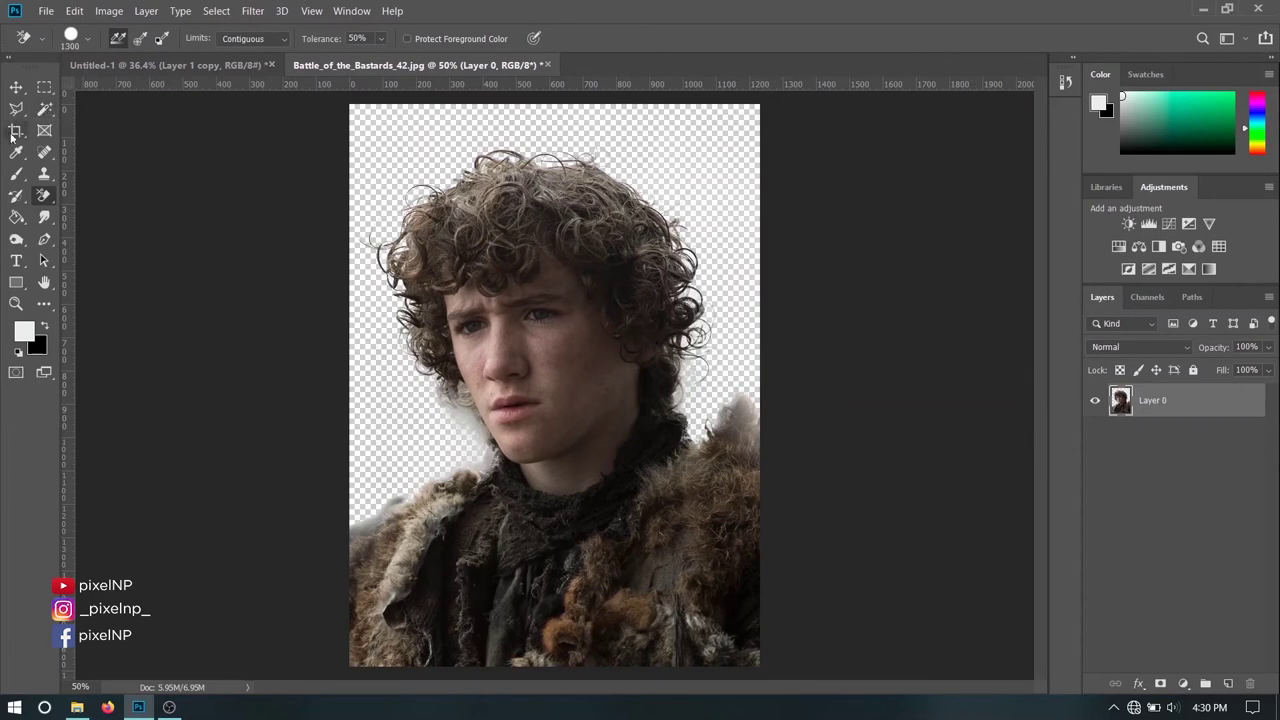
click(17, 86)
mouse_move(530, 346)
mouse_down()
mouse_move(511, 515)
mouse_move(560, 490)
mouse_up()
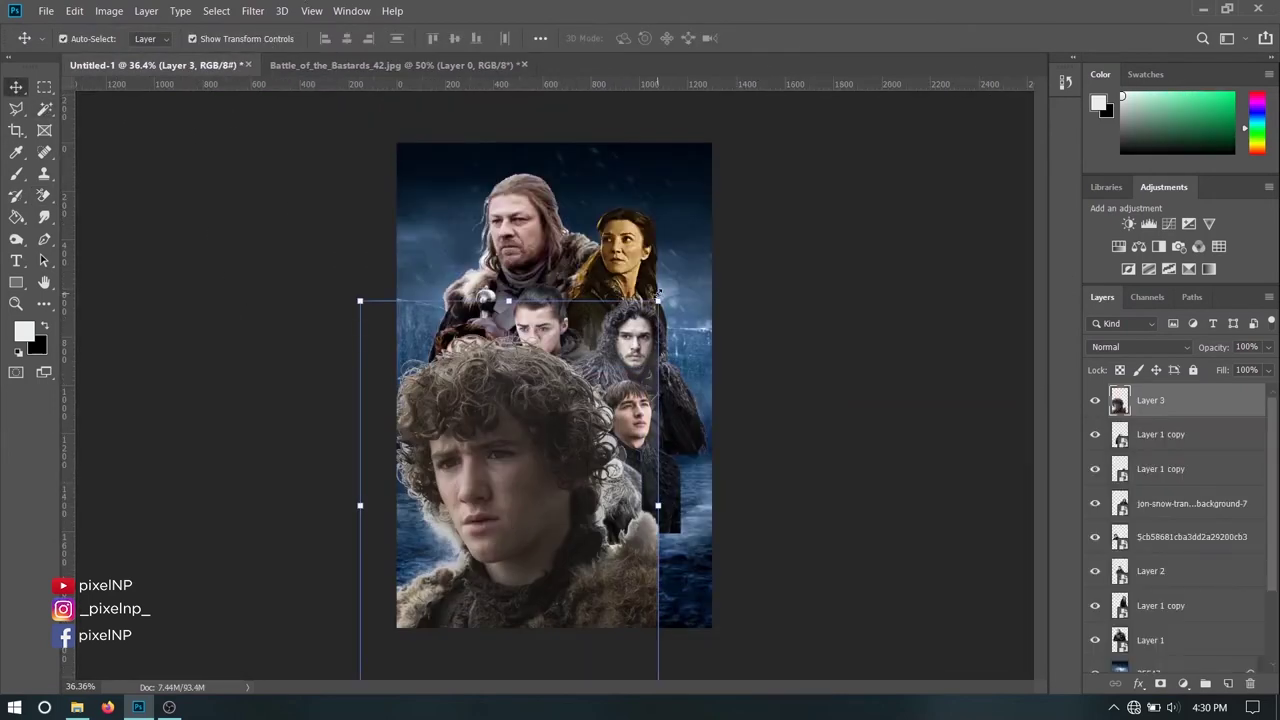
- Scale the boy's portrait to about 32% and place it at the lower left beside Sansa
drag(658, 297, 513, 500)
drag(438, 614, 468, 477)
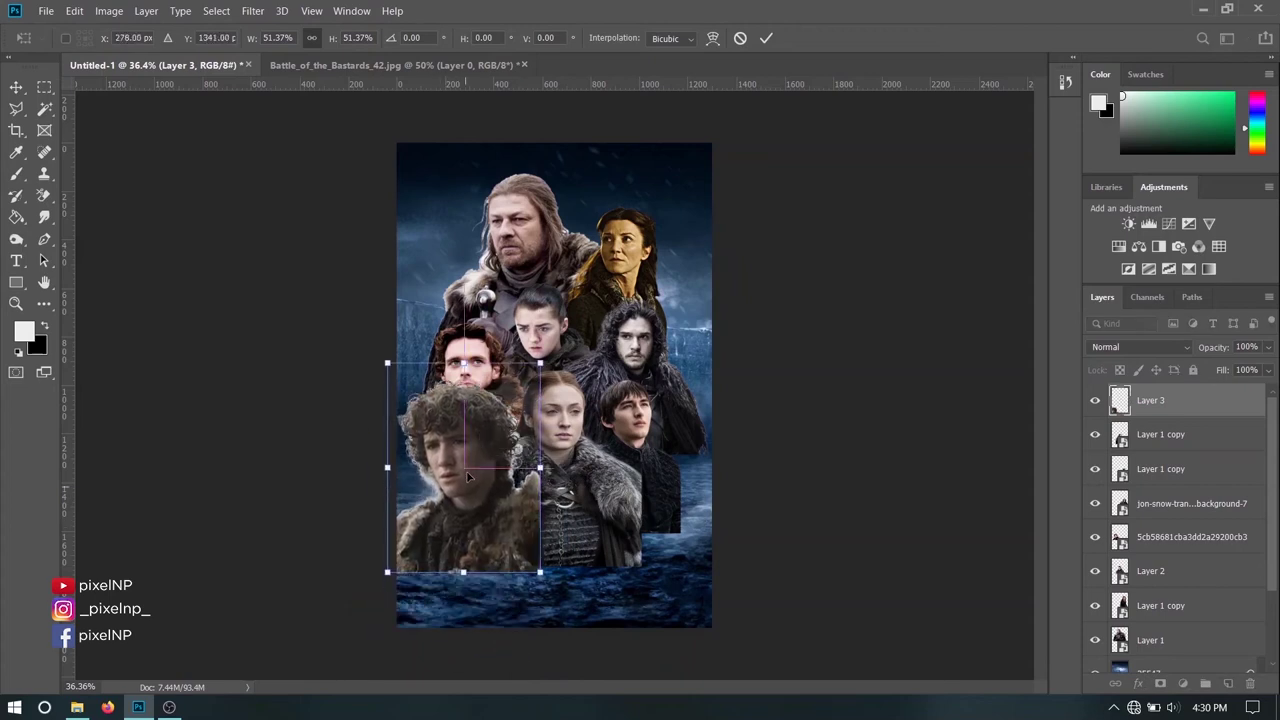
drag(378, 474, 488, 491)
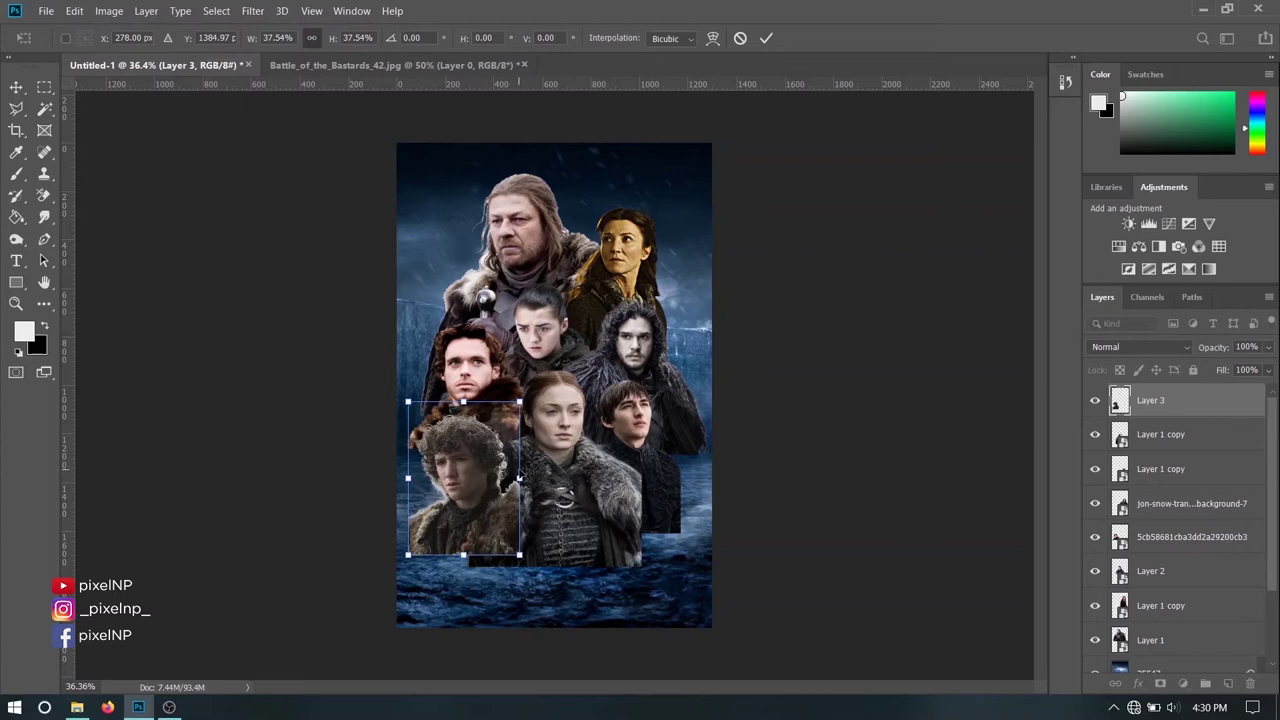
drag(519, 479, 503, 479)
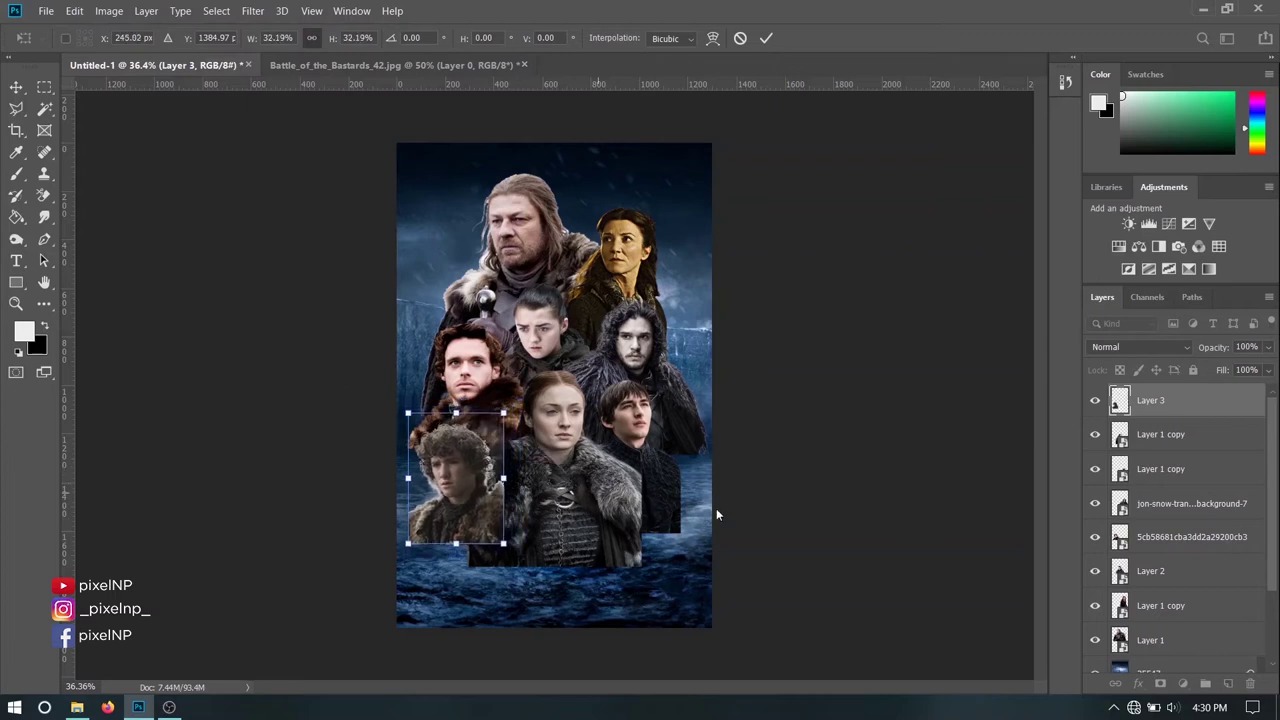
key(Return)
- Reselect the boy's portrait layer and switch to the Battle_of_the_Bastards_42.jpg document
click(575, 340)
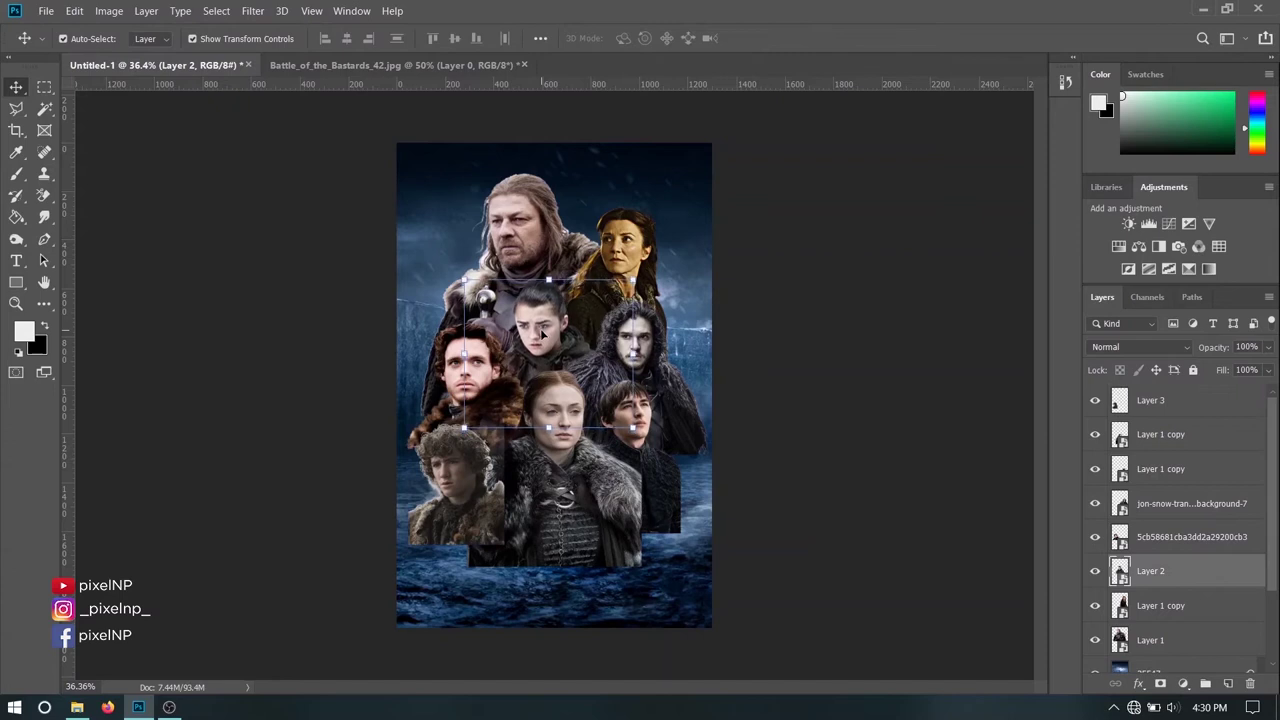
click(832, 538)
click(474, 487)
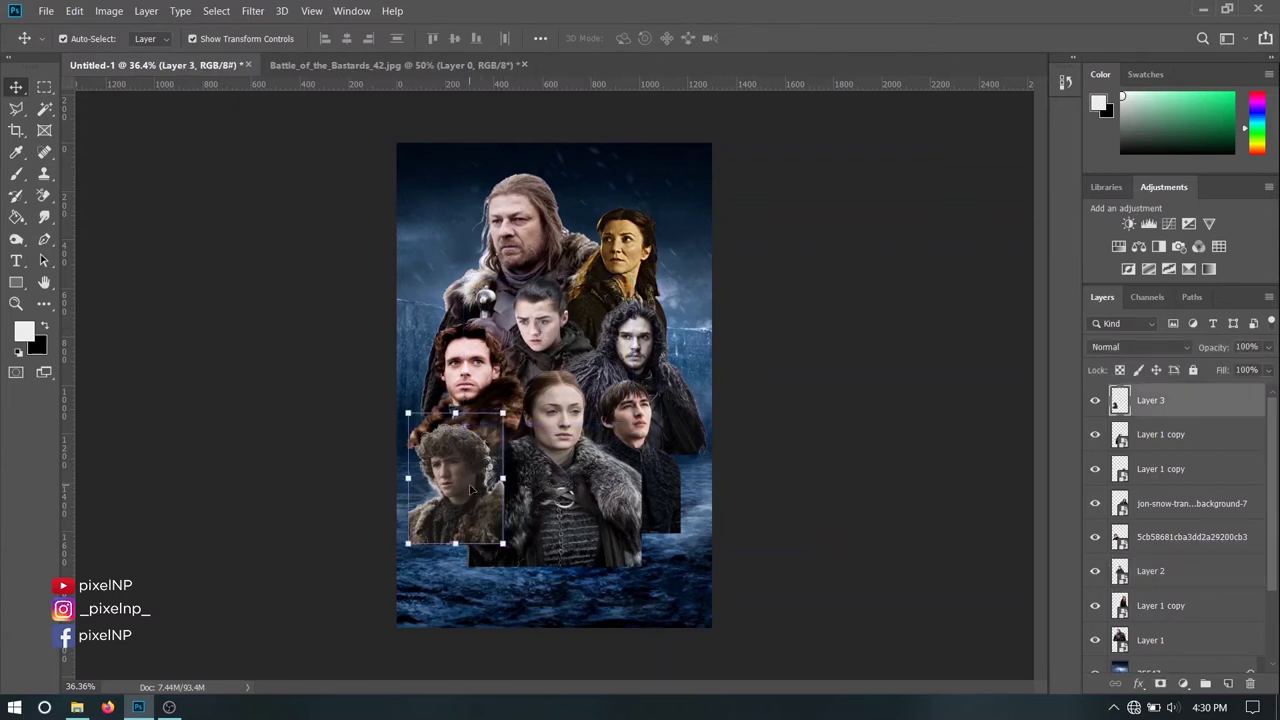
scroll(607, 455, up, 6)
scroll(607, 455, up, 5)
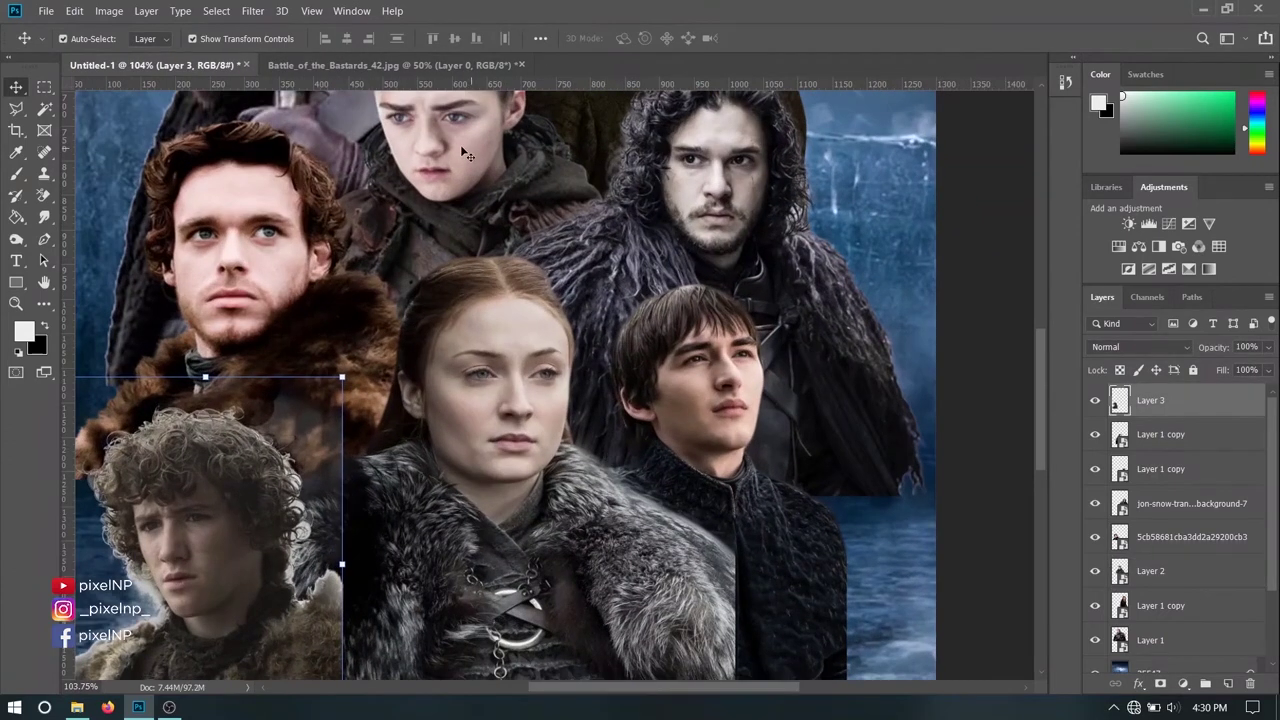
click(425, 64)
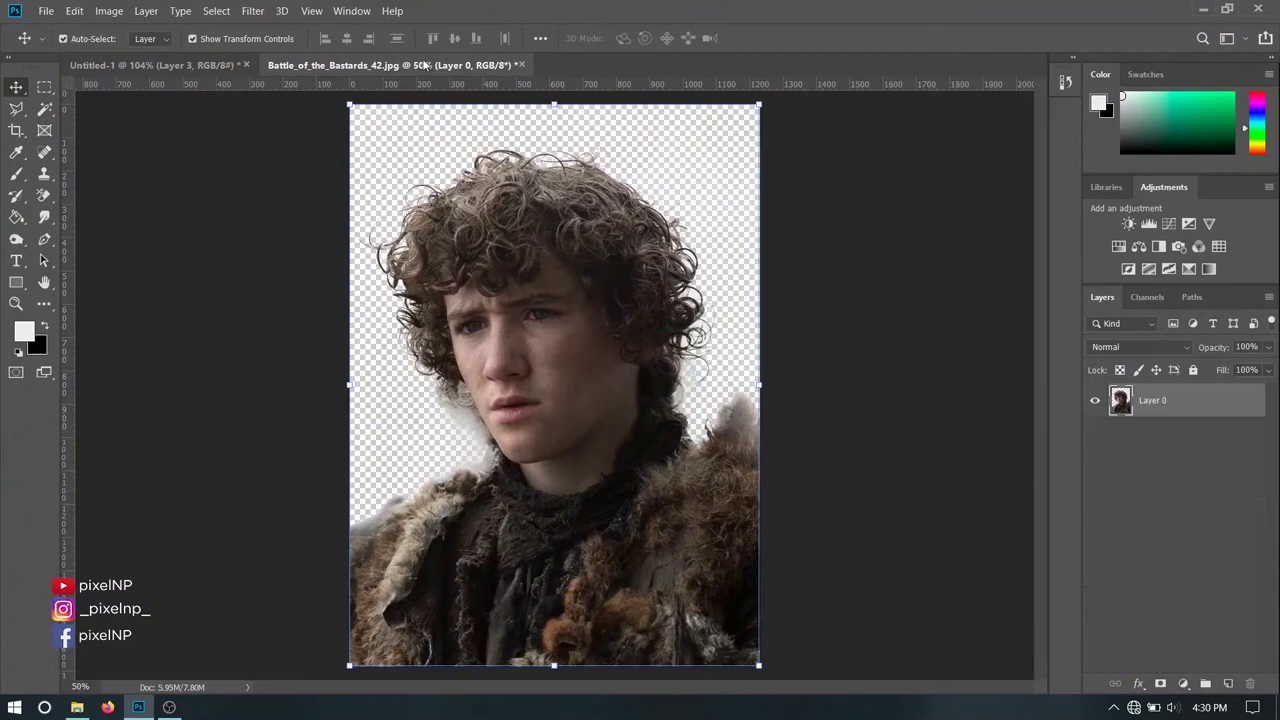
- Erase the leftover light strips beside the boy in the poster with the Magic Eraser
click(197, 65)
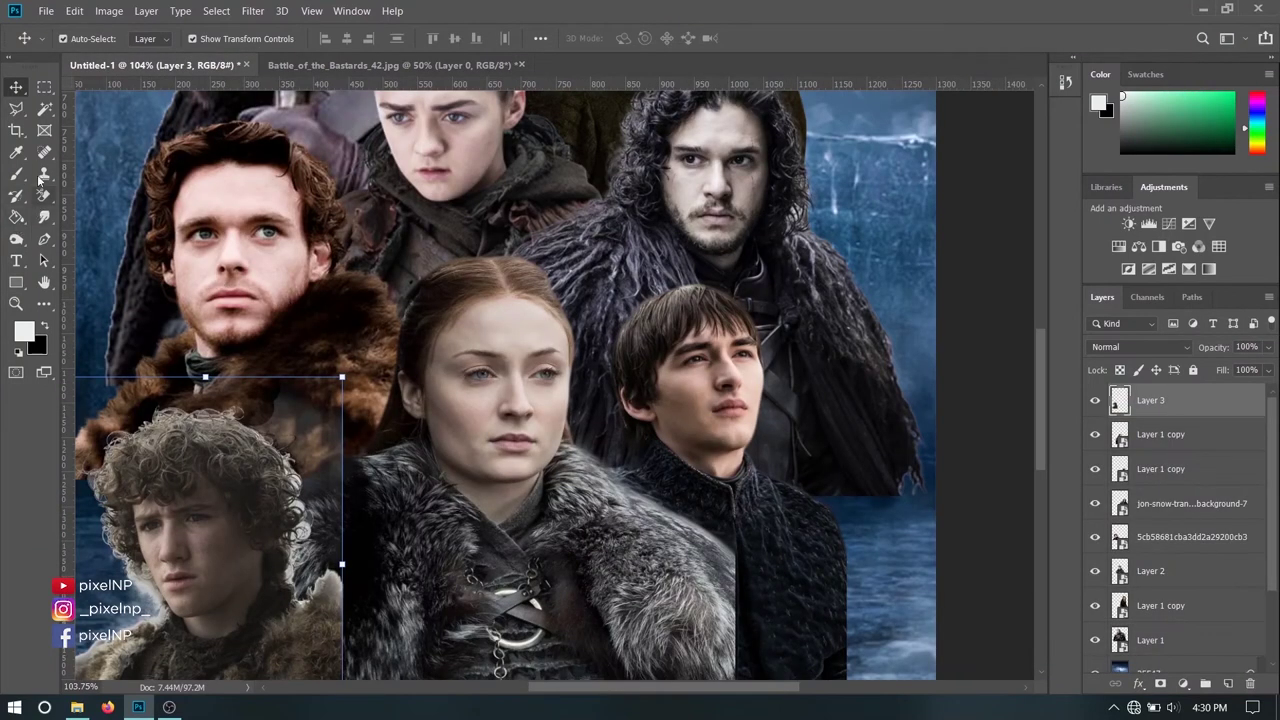
right_click(43, 196)
click(111, 231)
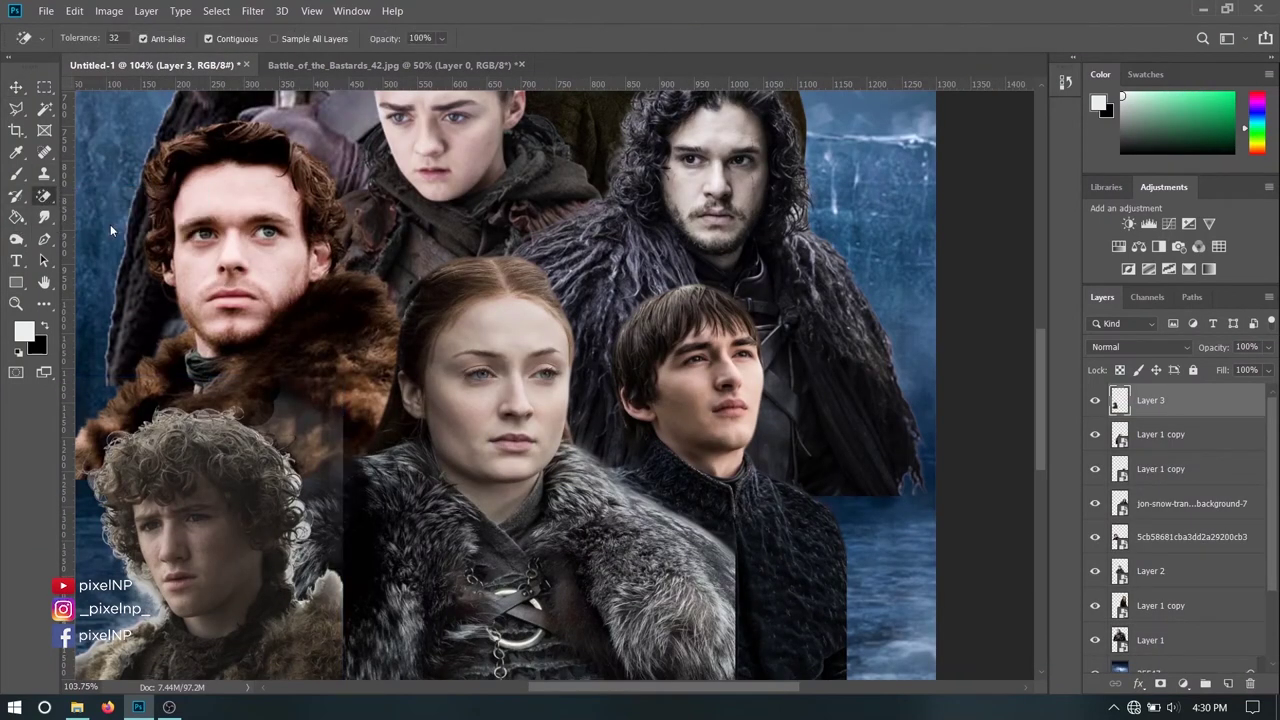
click(330, 457)
scroll(370, 421, down, 3)
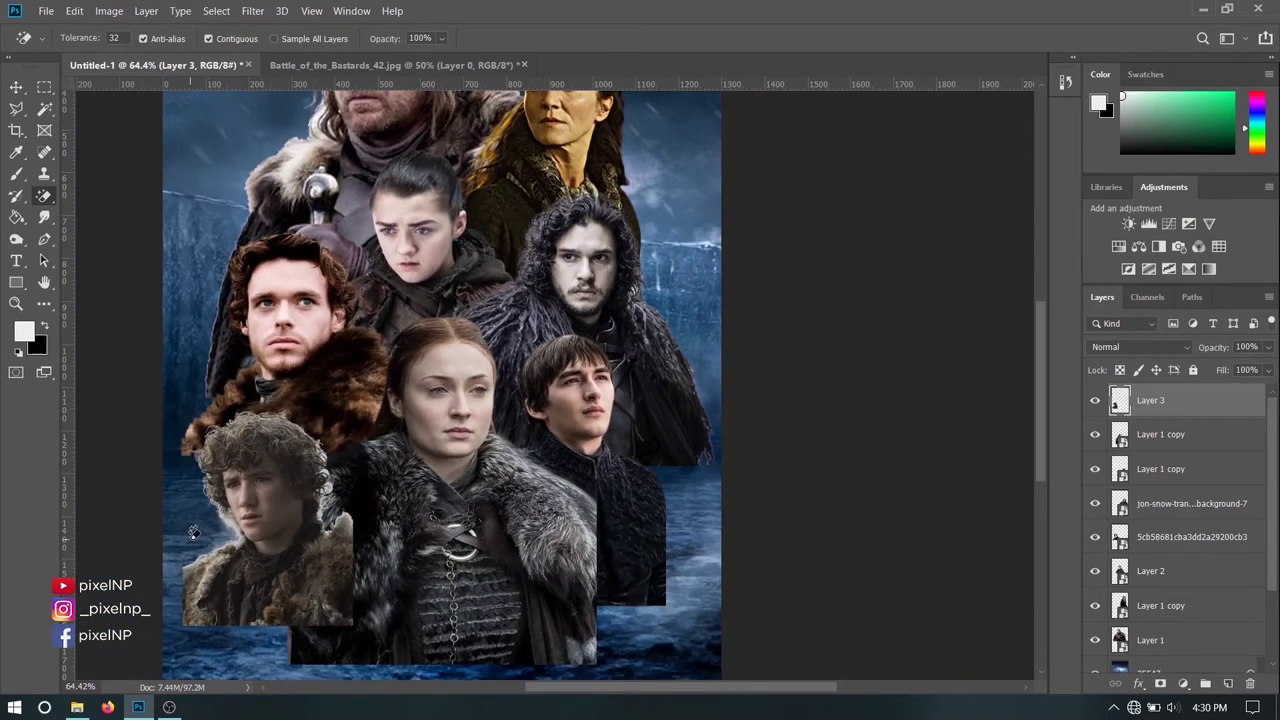
click(233, 515)
scroll(430, 455, down, 1)
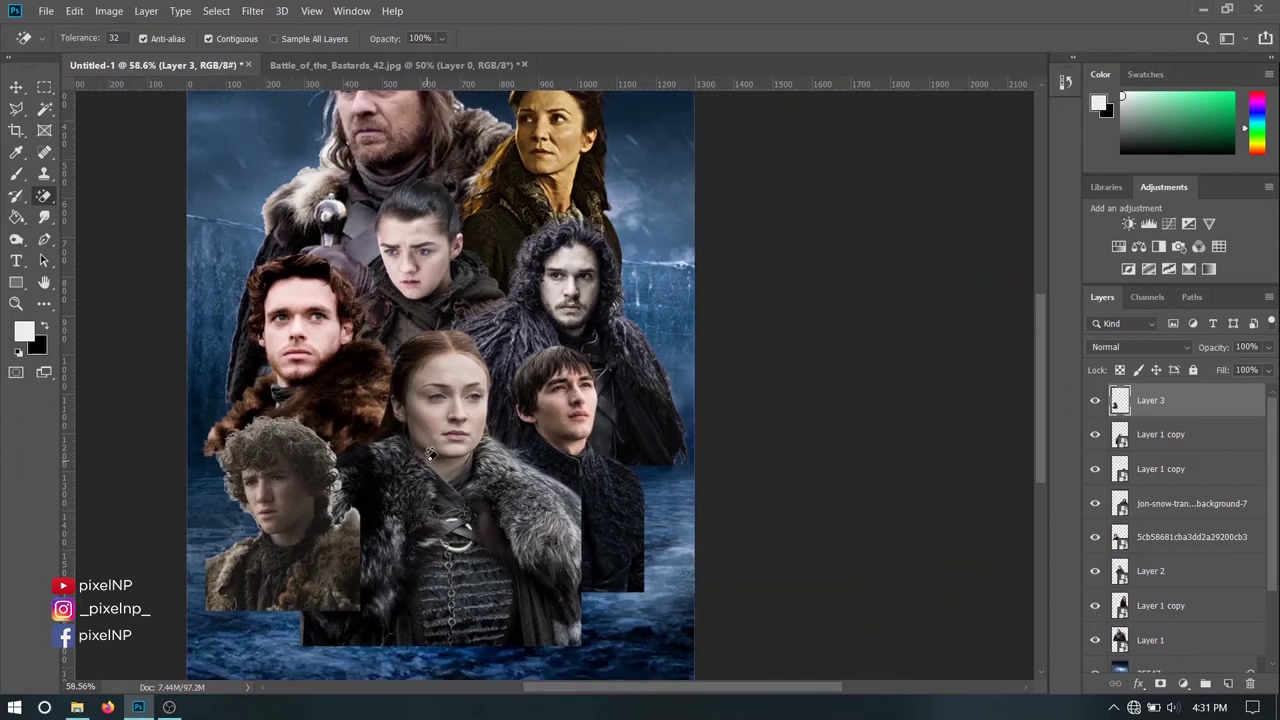
scroll(490, 250, down, 2)
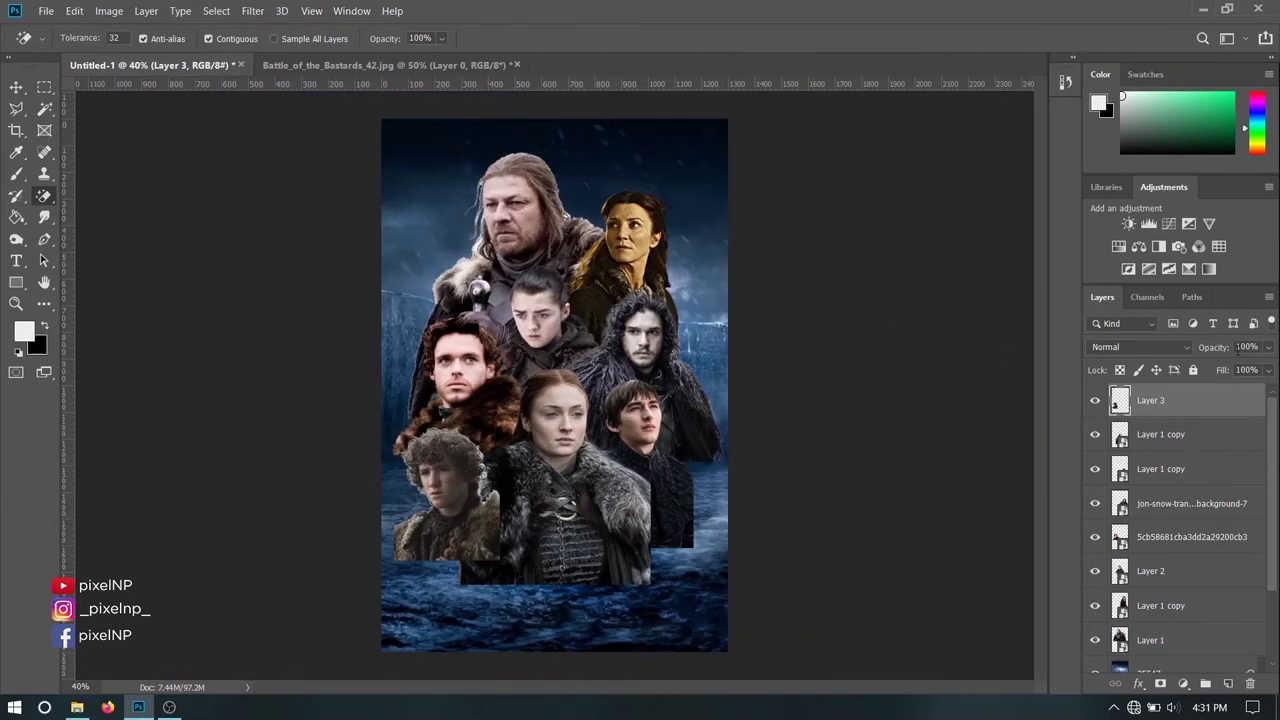
- Convert Layer 3 to a smart object and select the lower Layer 1 copy
right_click(1181, 411)
click(1023, 222)
click(1191, 606)
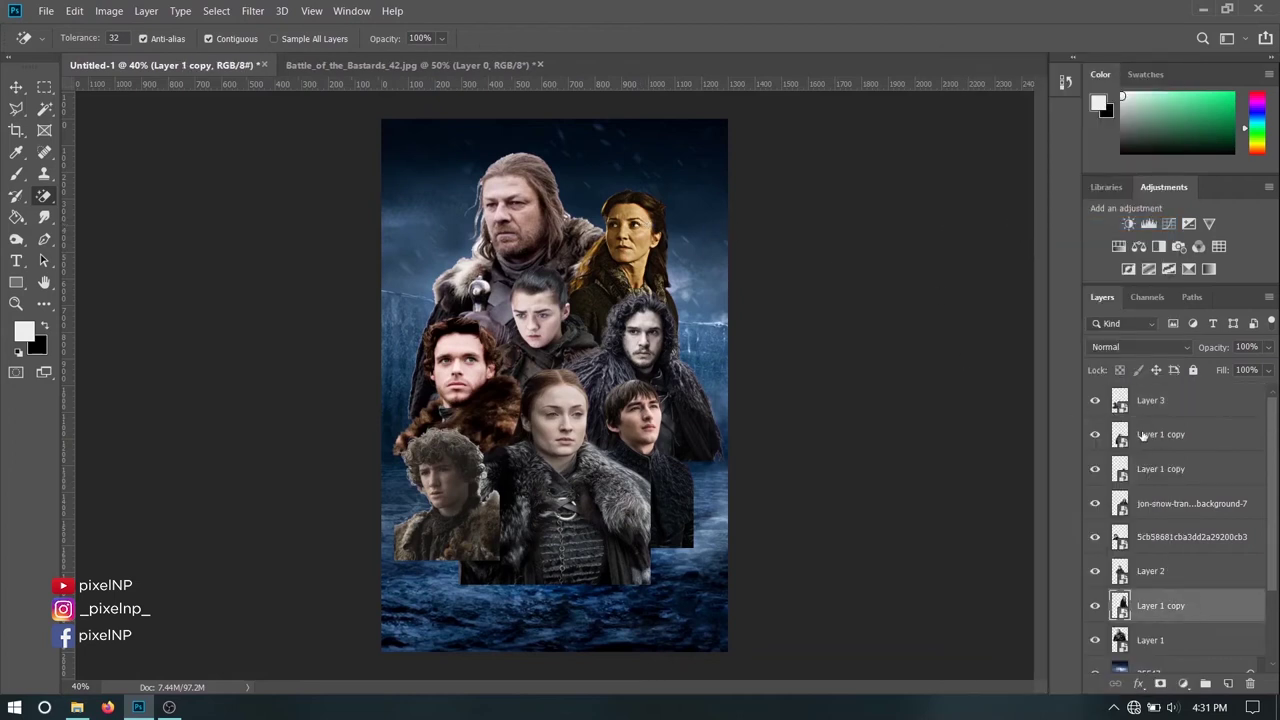
- Add a Hue/Saturation adjustment at saturation -82, clipped to the Layer 1 copy
click(44, 108)
click(16, 87)
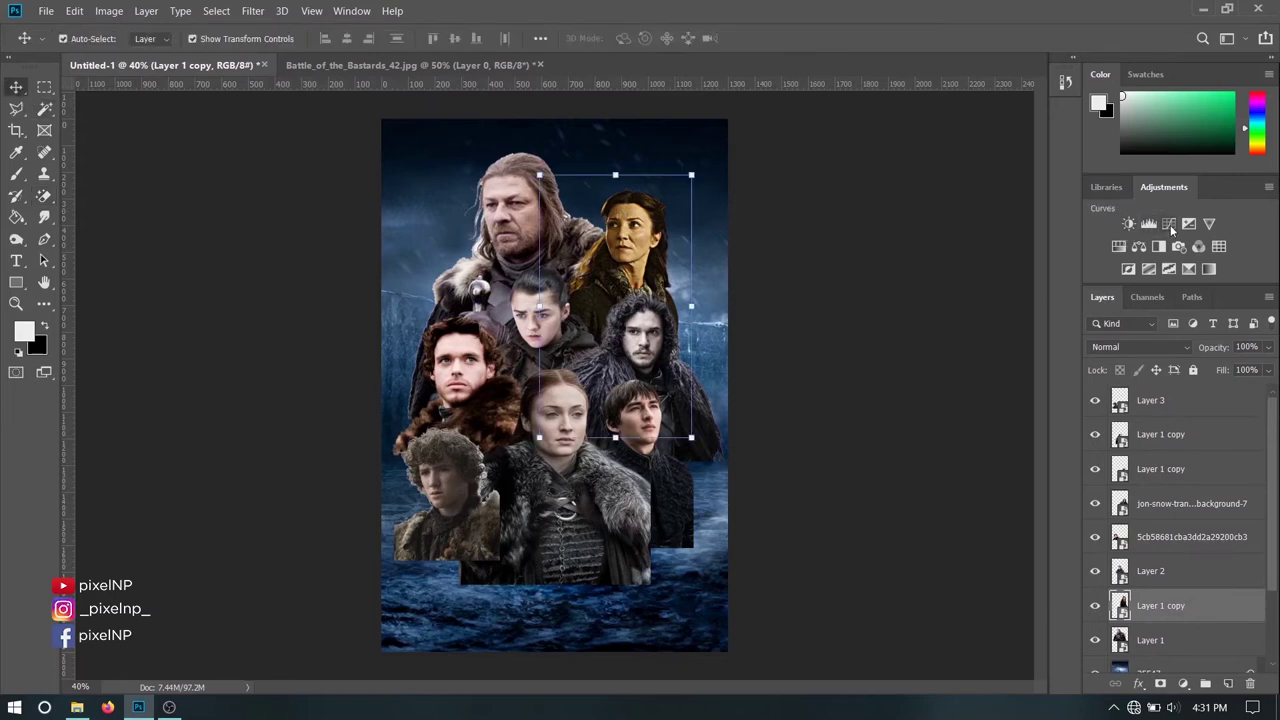
click(1119, 246)
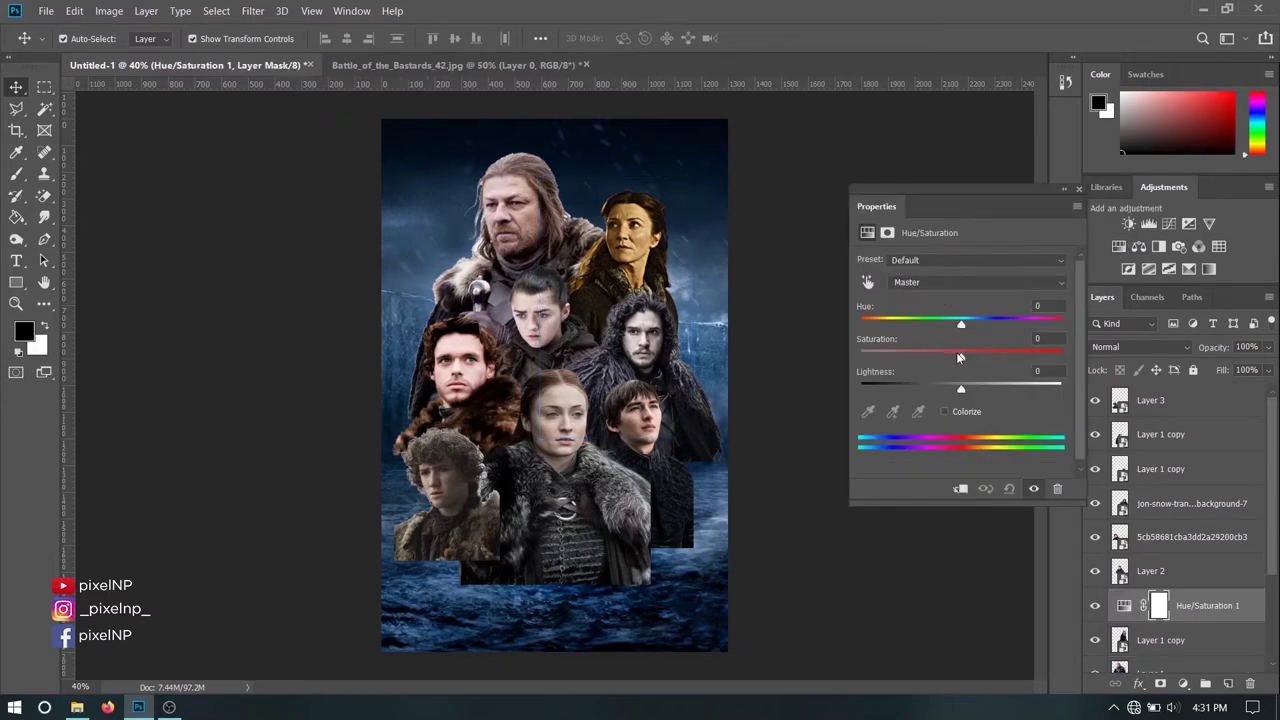
drag(958, 355, 873, 357)
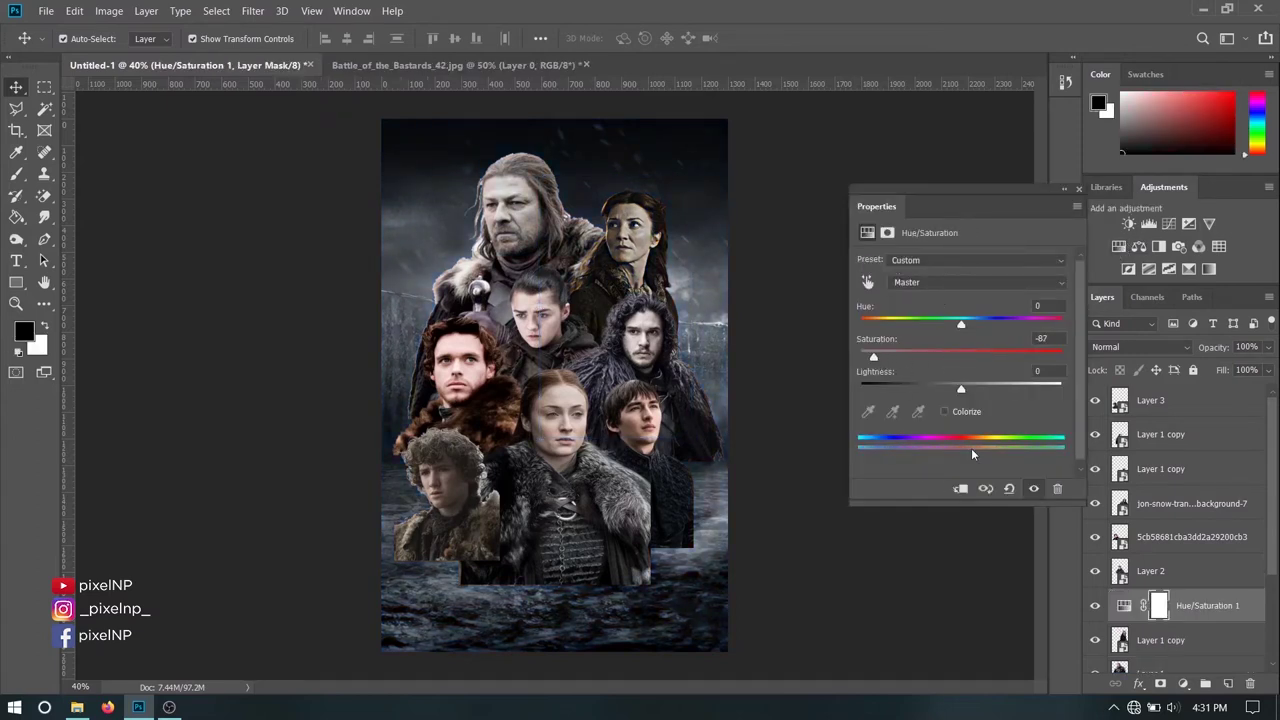
click(958, 489)
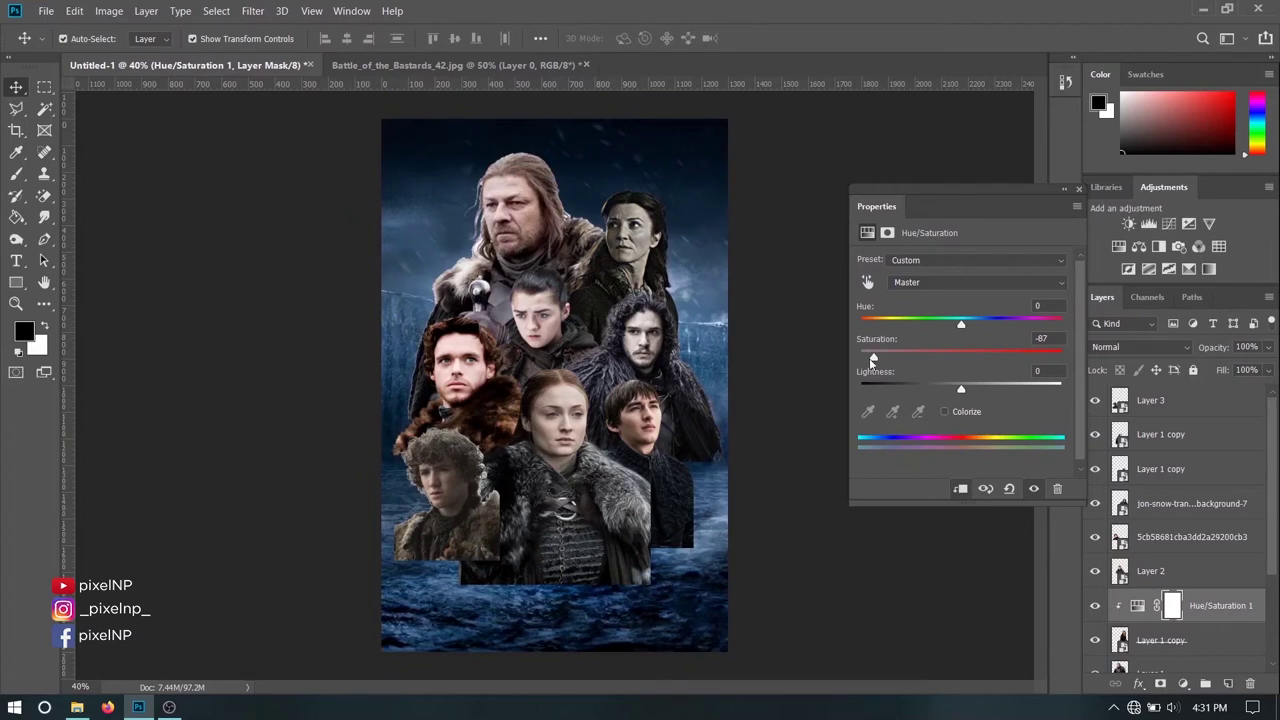
click(1078, 189)
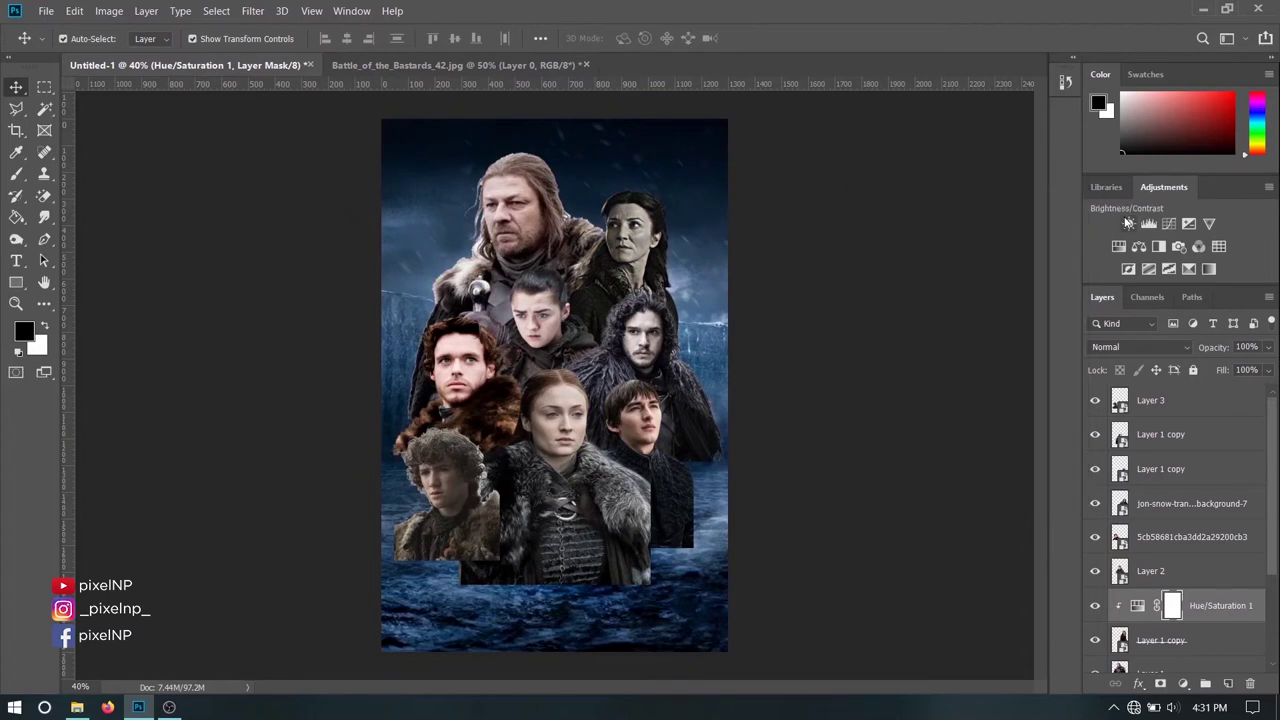
- Add a clipped Brightness/Contrast adjustment with brightness raised to 19
click(1128, 222)
click(960, 487)
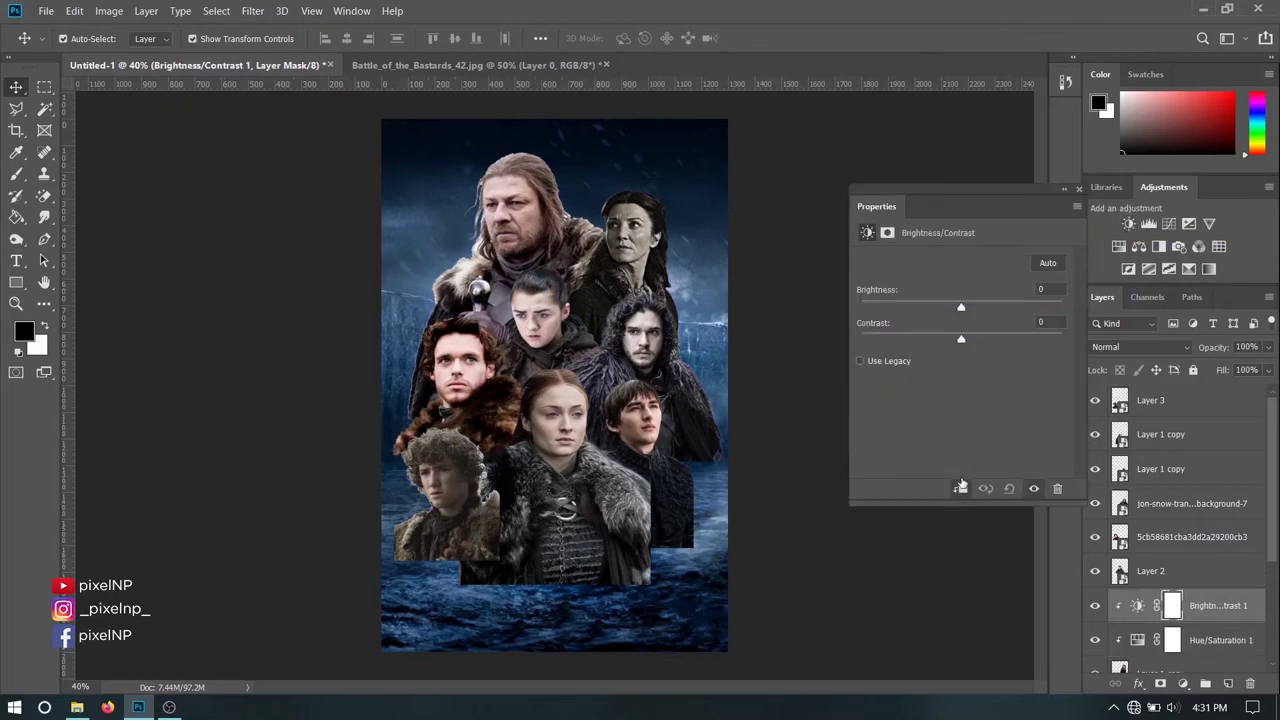
drag(962, 305, 974, 305)
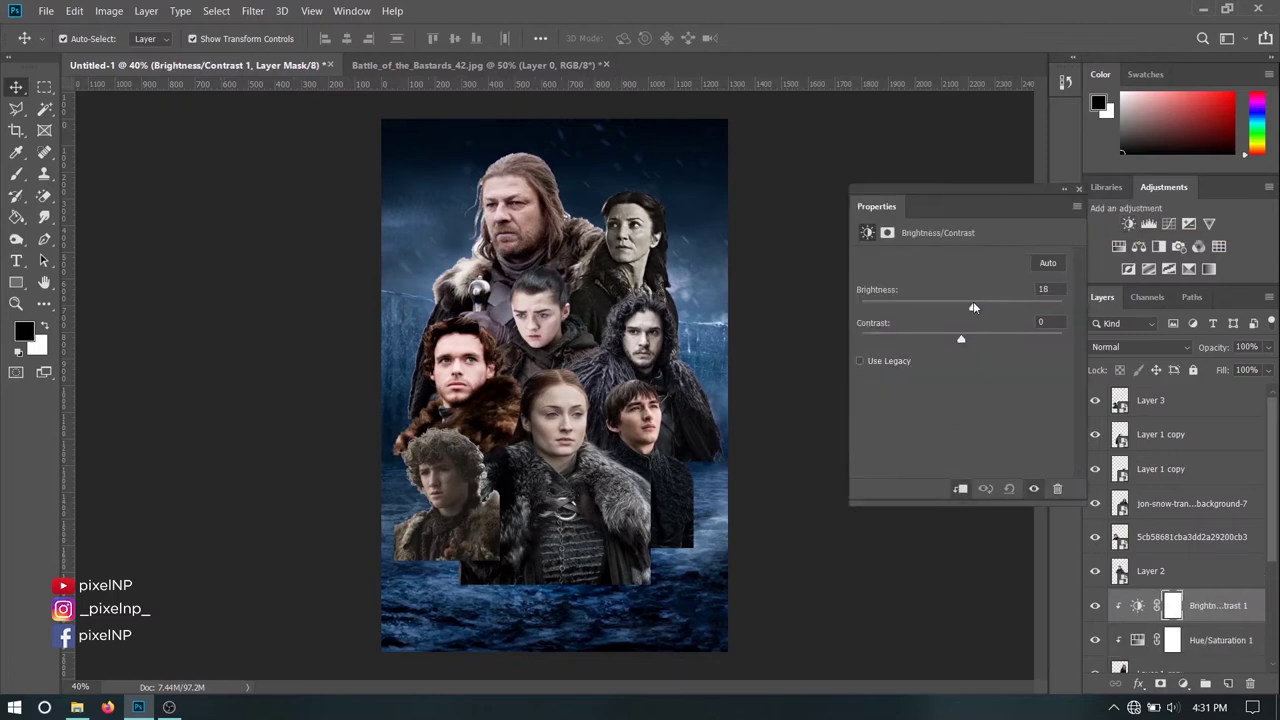
click(1078, 190)
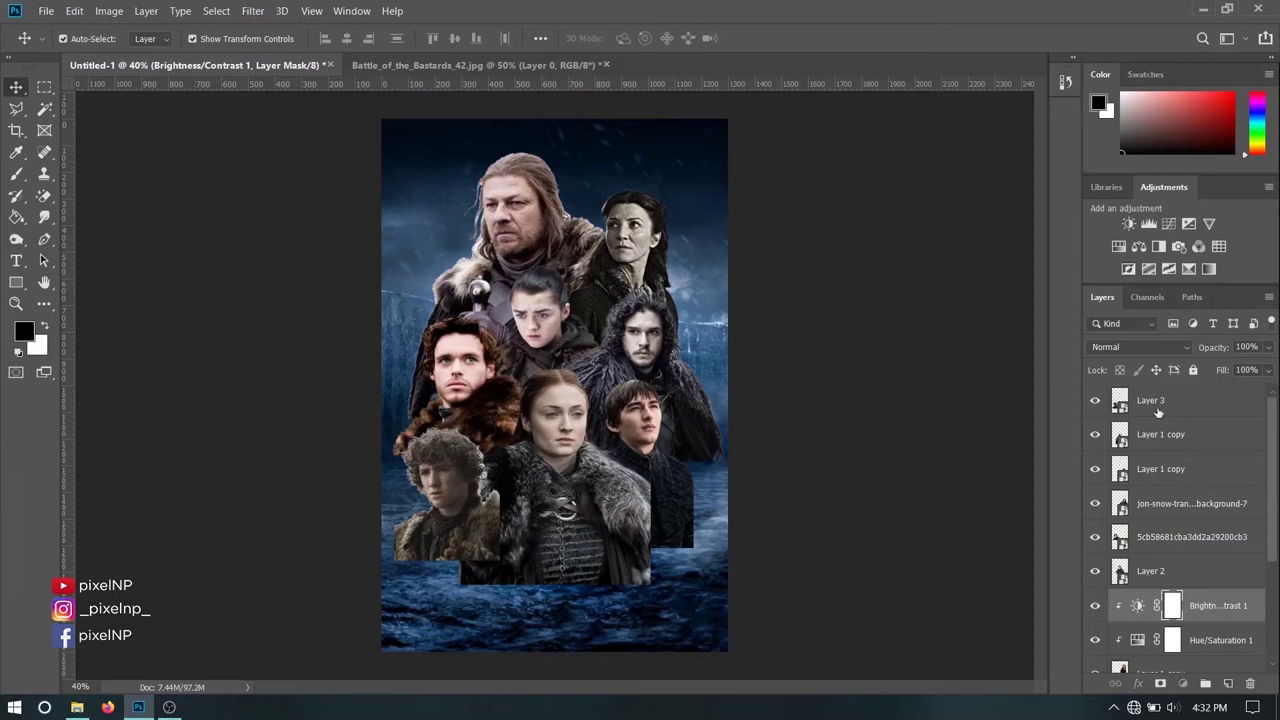
- Select Layer 3 and darken it with a clipped Brightness/Contrast 2 adjustment at brightness -31
click(1157, 408)
click(1127, 222)
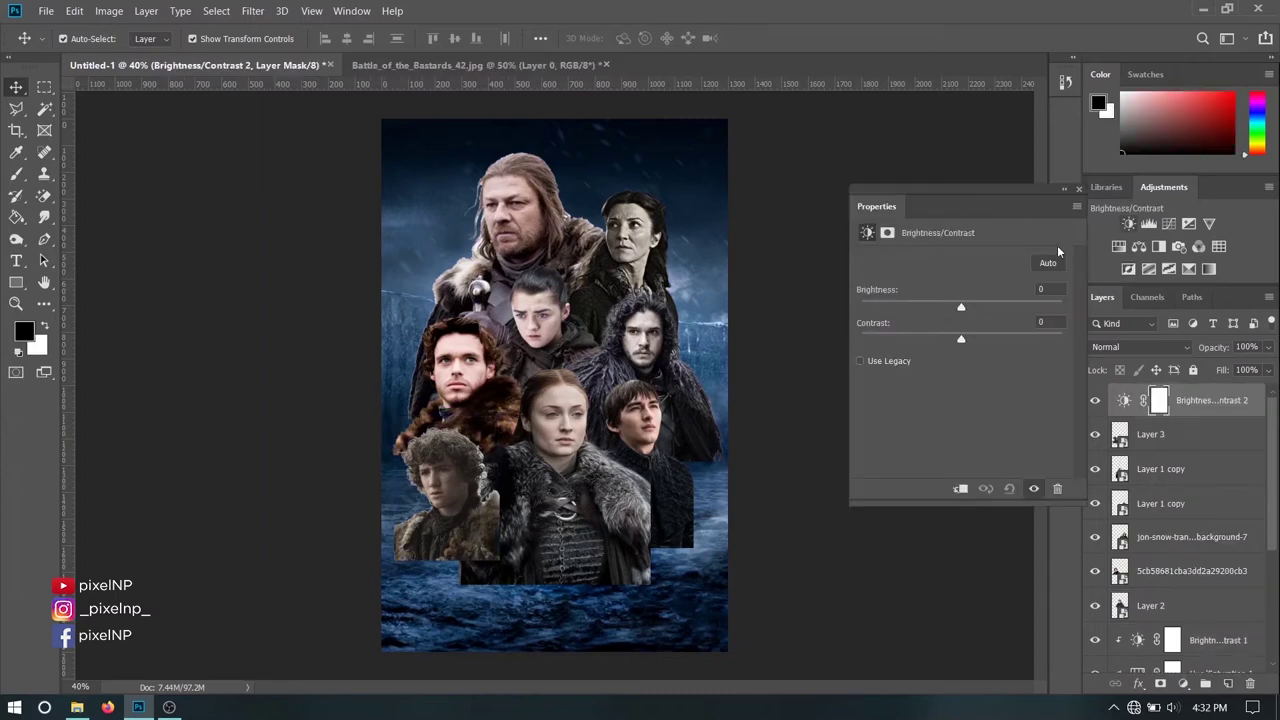
drag(961, 309, 928, 309)
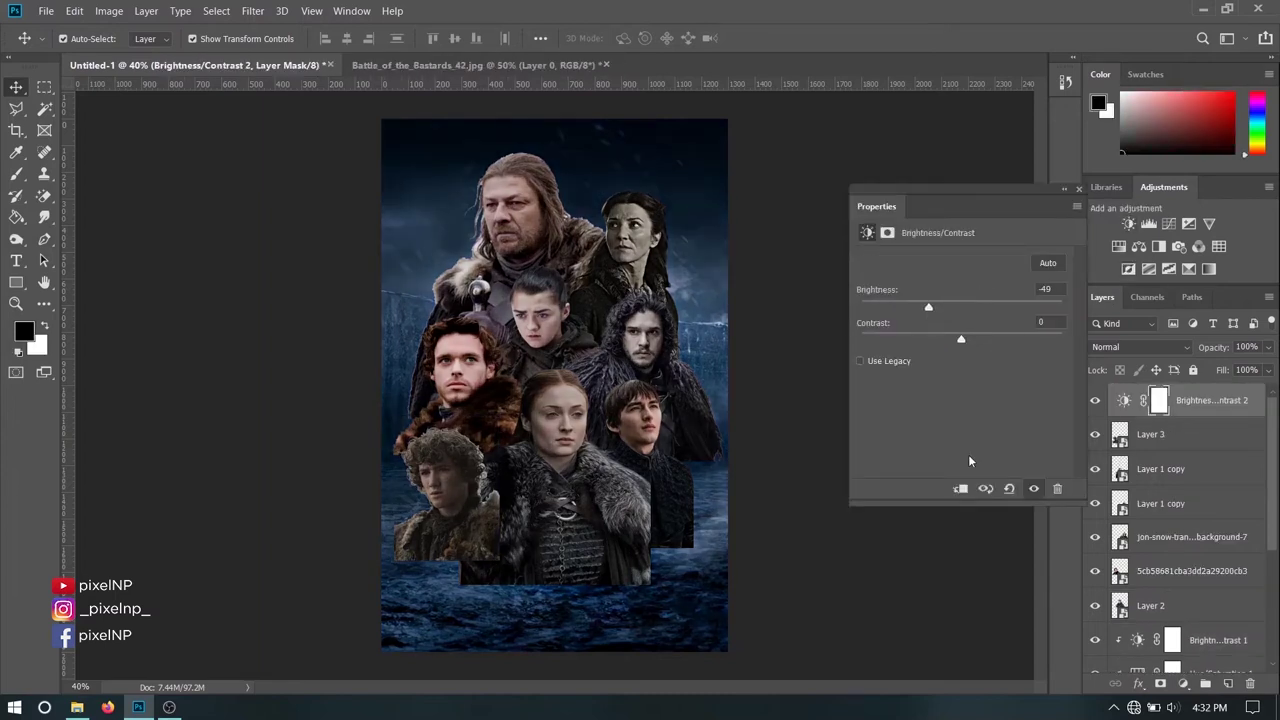
click(960, 490)
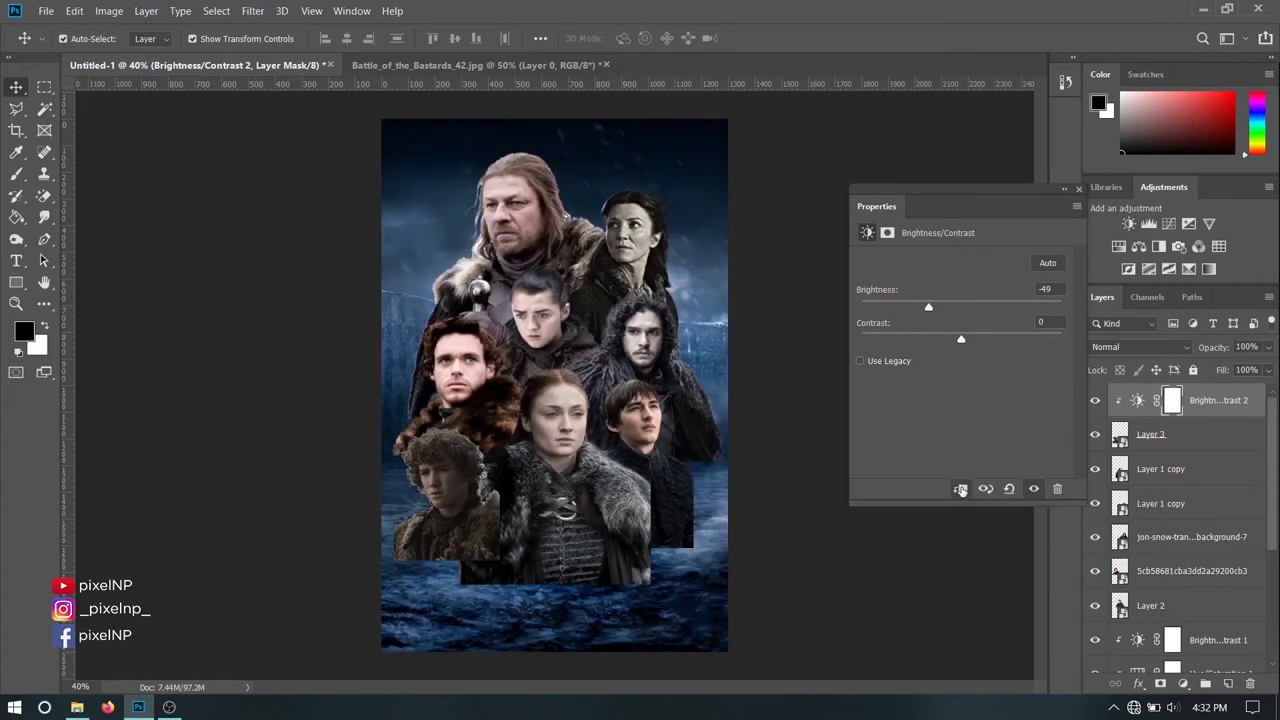
drag(931, 308, 946, 311)
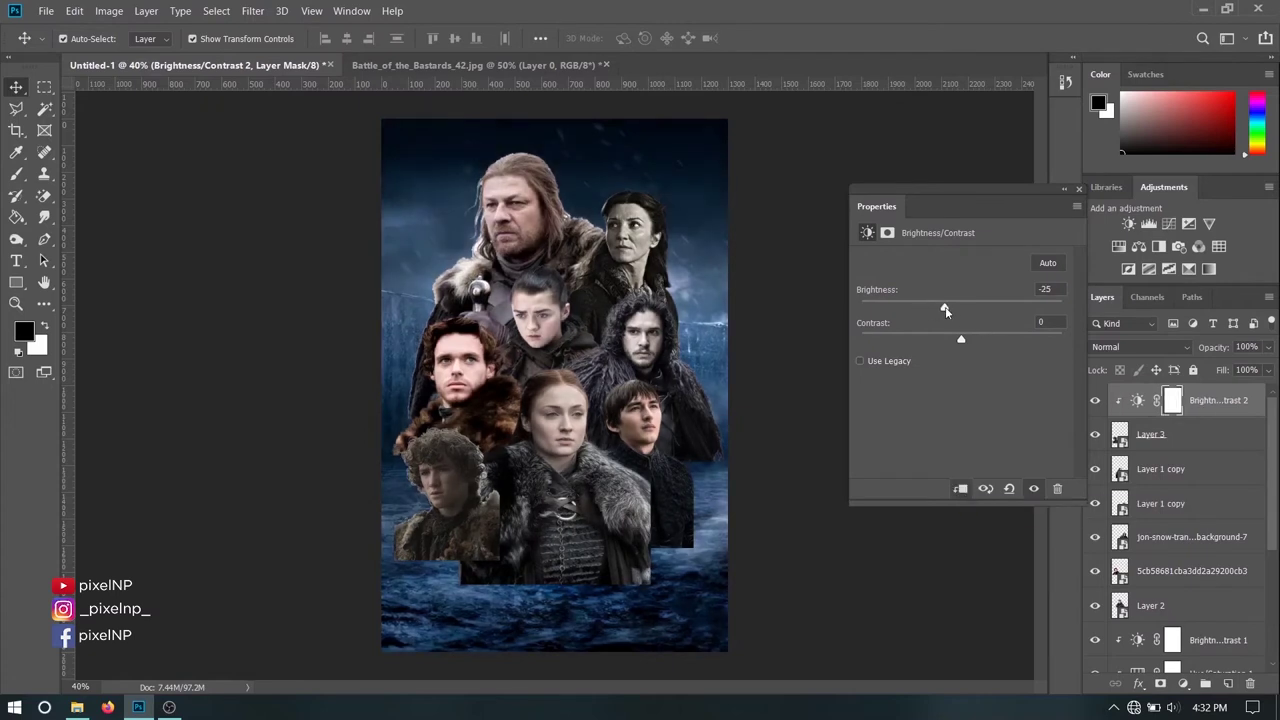
click(1078, 189)
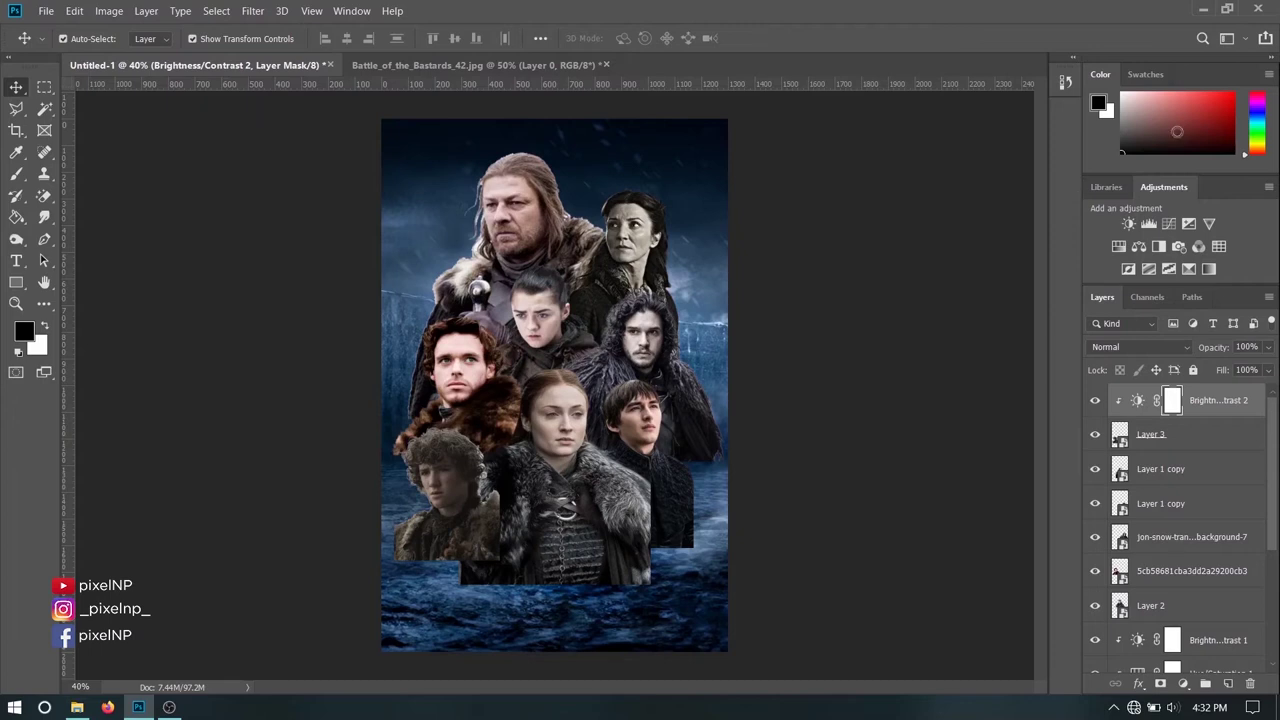
- Browse the eraser and toning tool variants, then return to the Move tool
scroll(552, 224, up, 3)
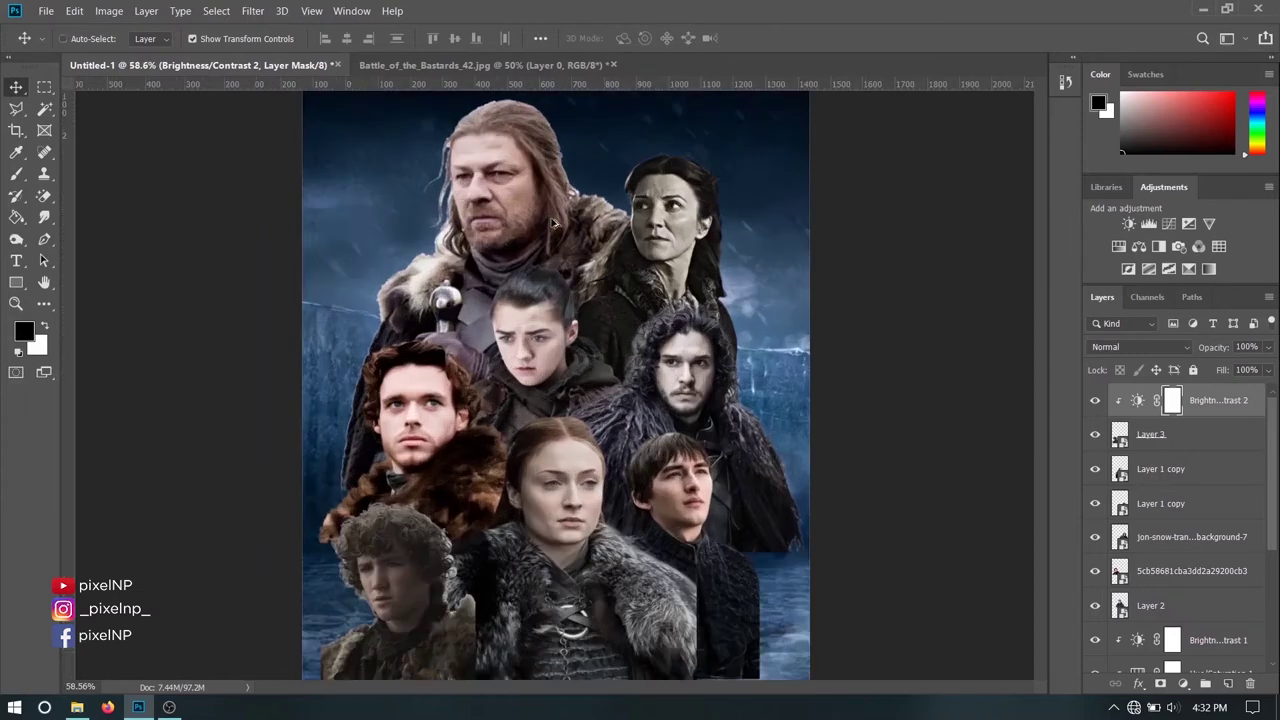
scroll(580, 190, up, 2)
scroll(607, 155, up, 2)
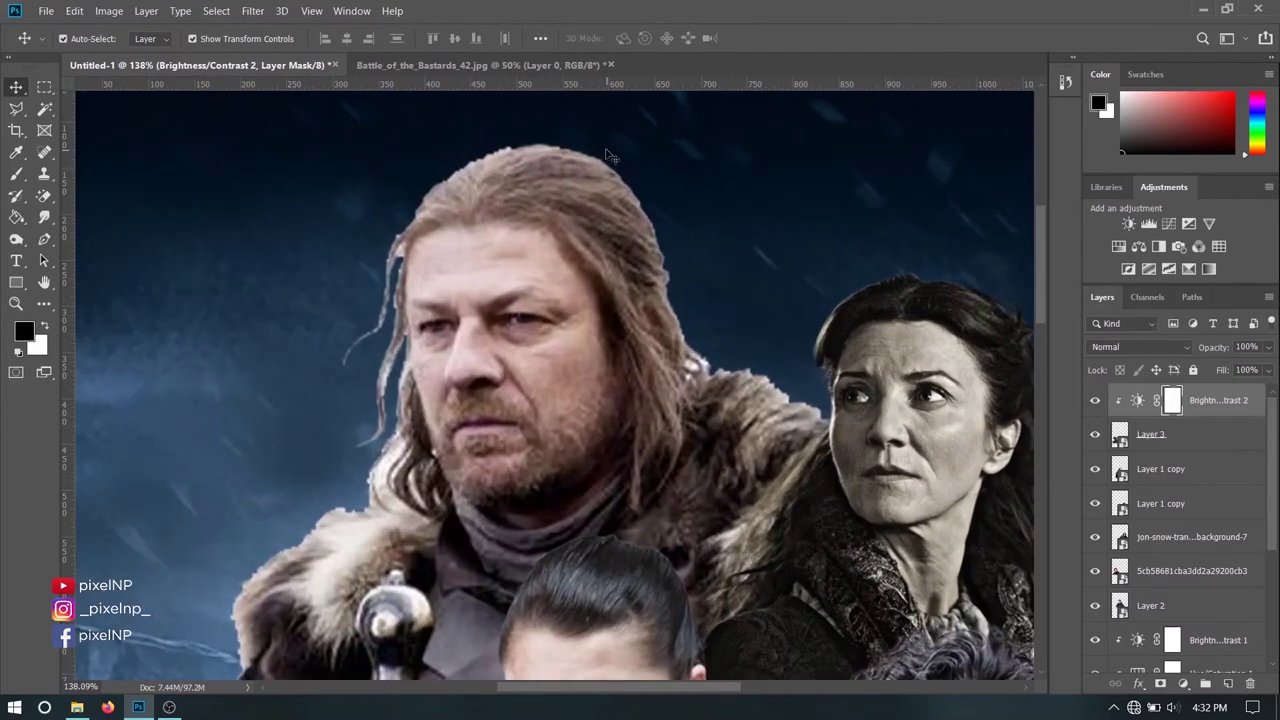
click(22, 222)
click(44, 196)
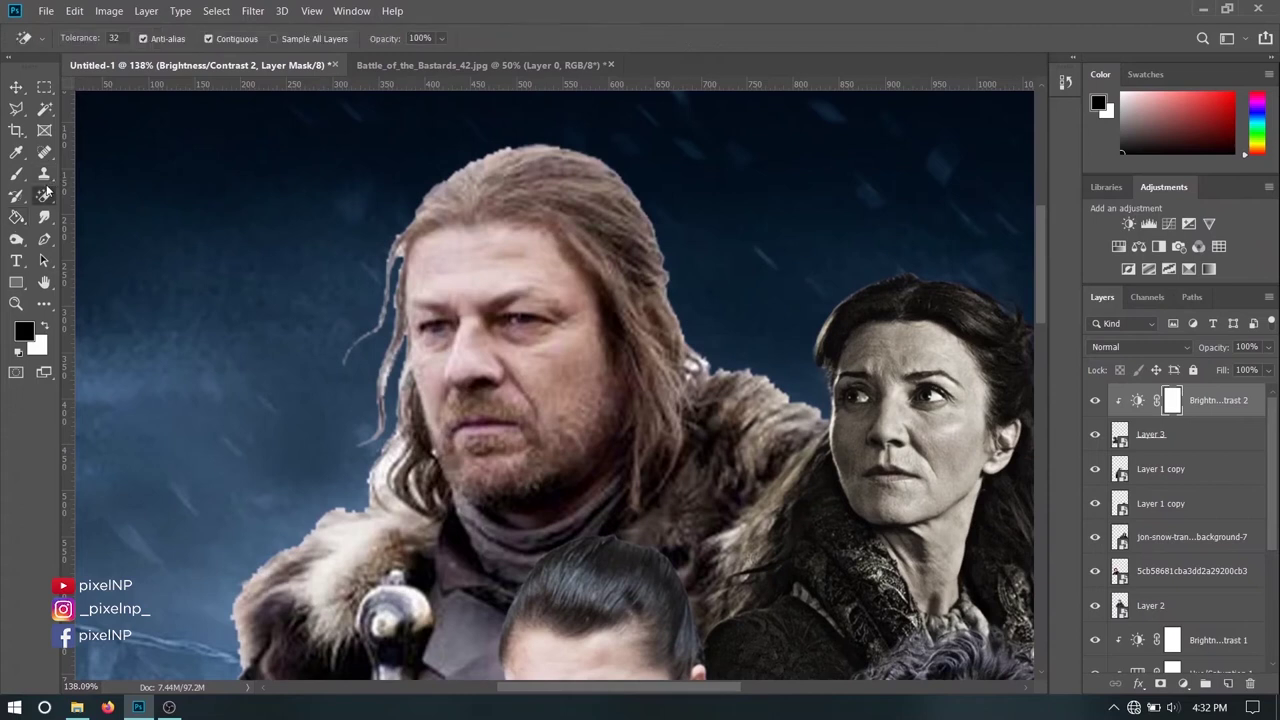
right_click(44, 196)
click(100, 190)
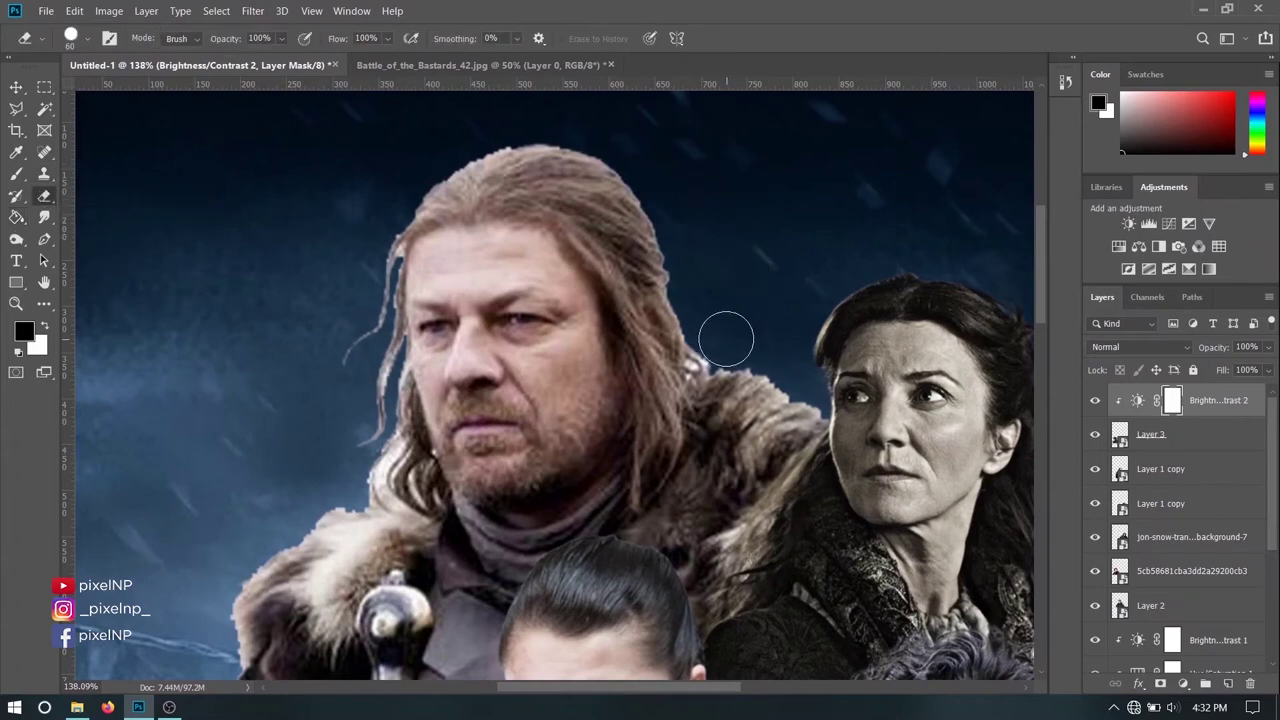
scroll(438, 465, down, 3)
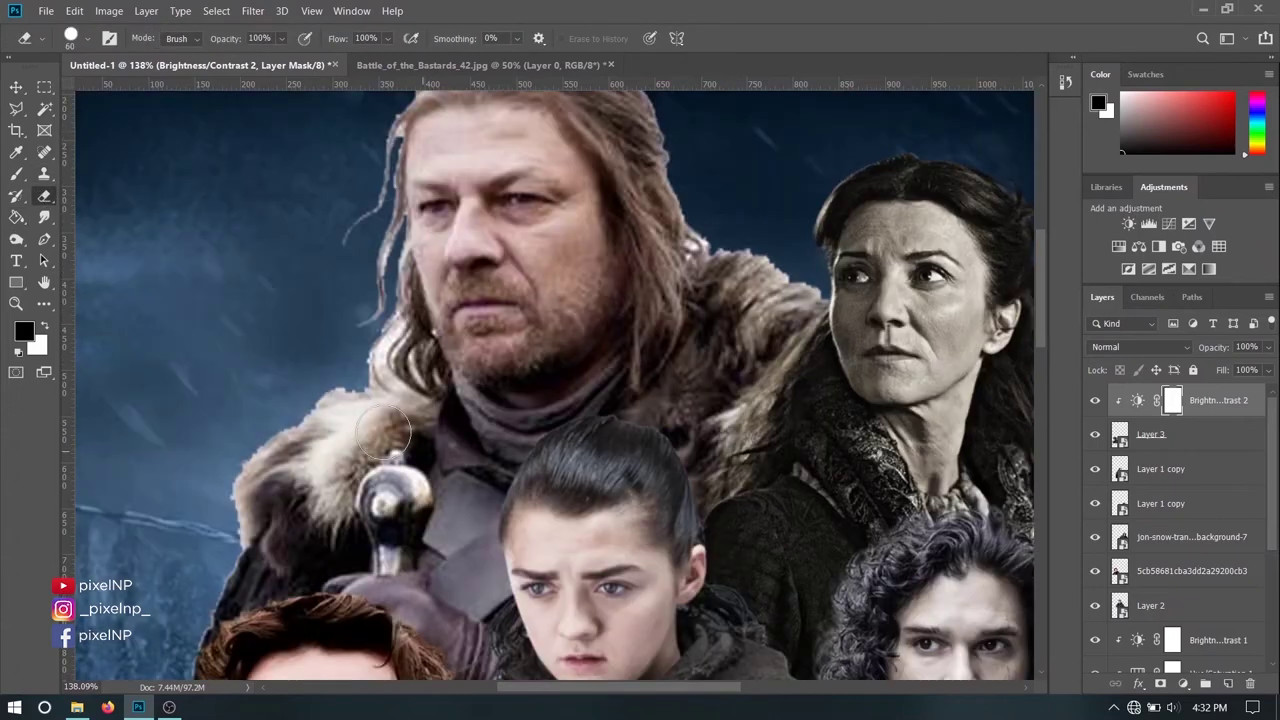
click(17, 218)
right_click(16, 240)
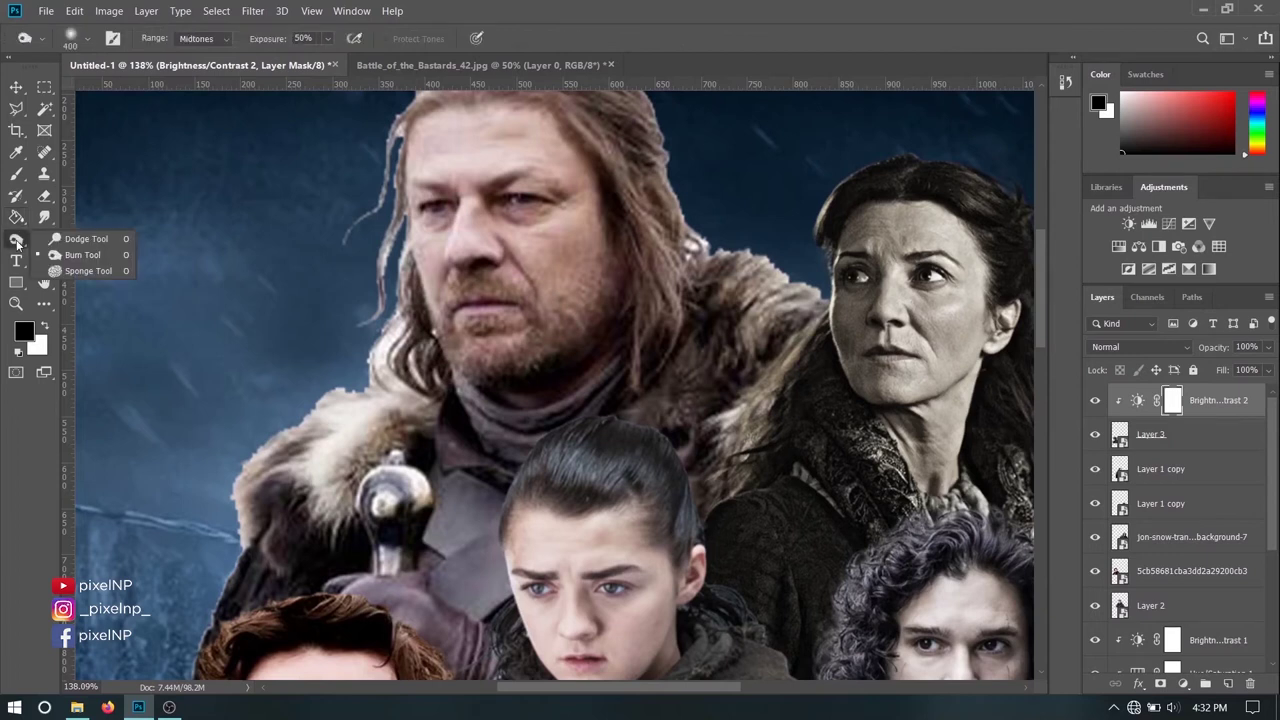
click(80, 238)
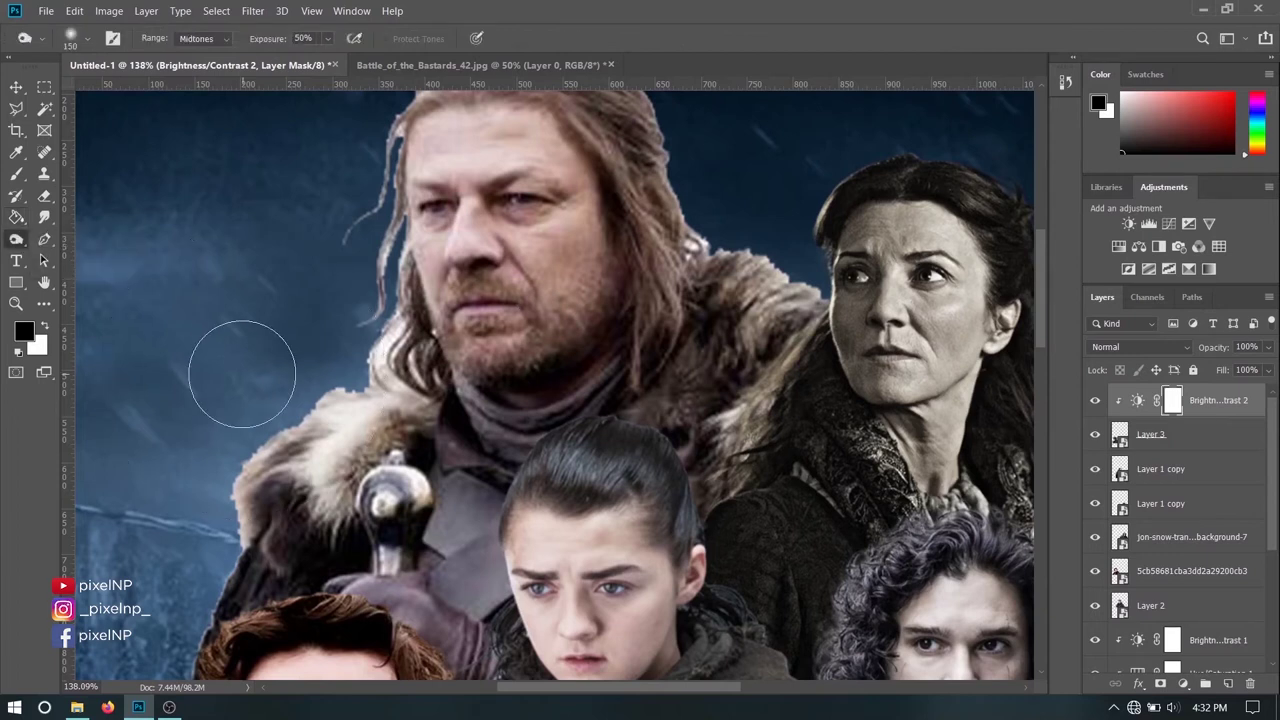
click(12, 88)
- Select Layer 1 from the canvas layer list and choose the Burn Tool
click(494, 127)
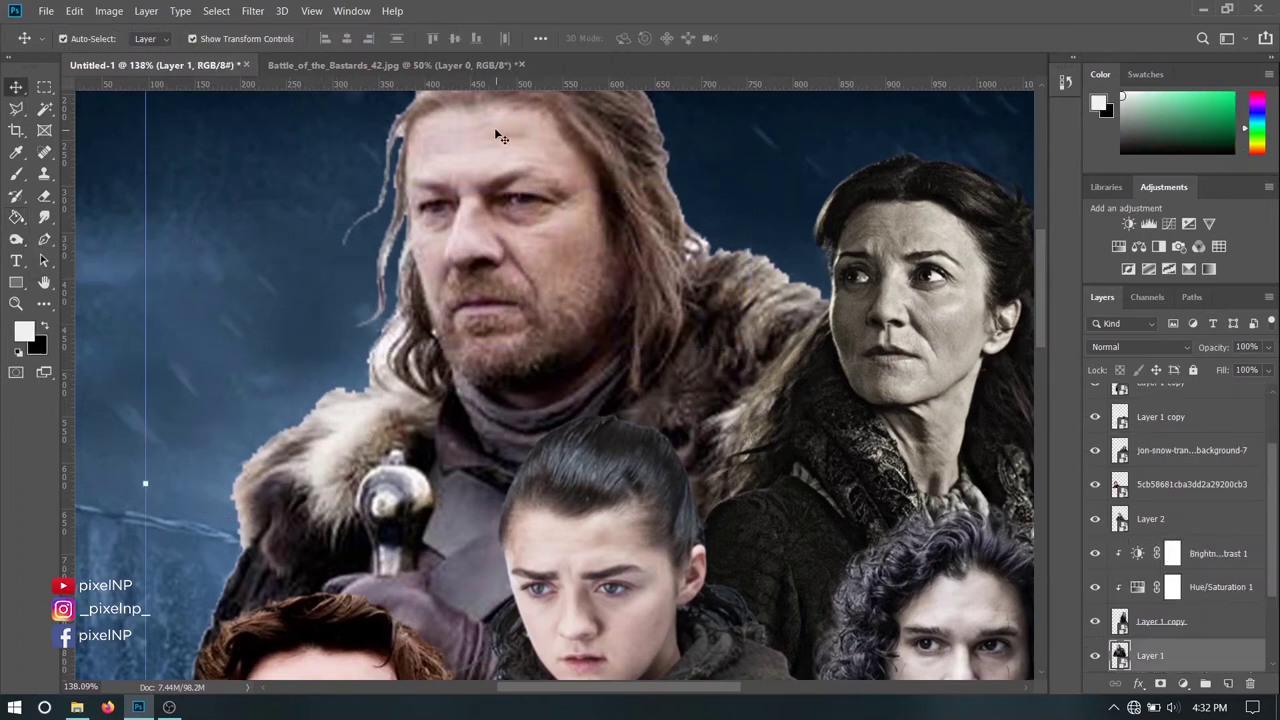
right_click(494, 127)
right_click(1215, 655)
click(1042, 283)
scroll(440, 316, down, 3)
scroll(427, 320, up, 1)
scroll(427, 320, up, 1)
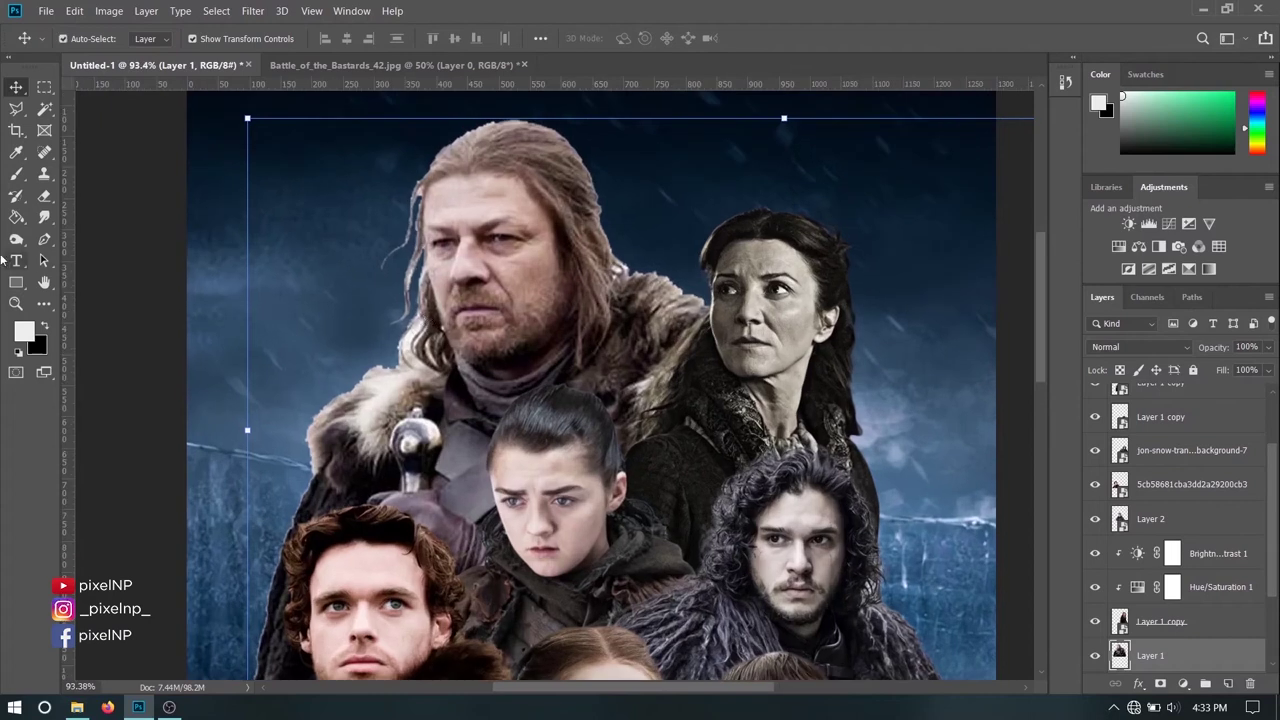
click(16, 238)
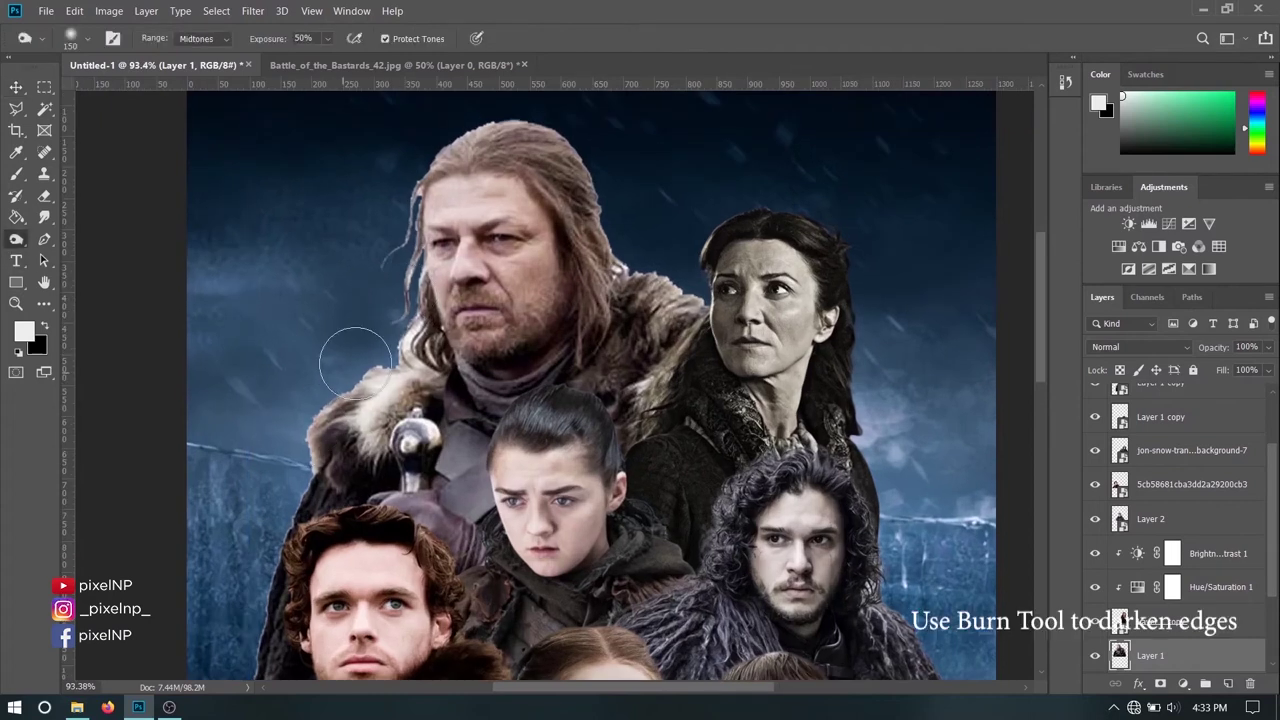
scroll(255, 530, down, 3)
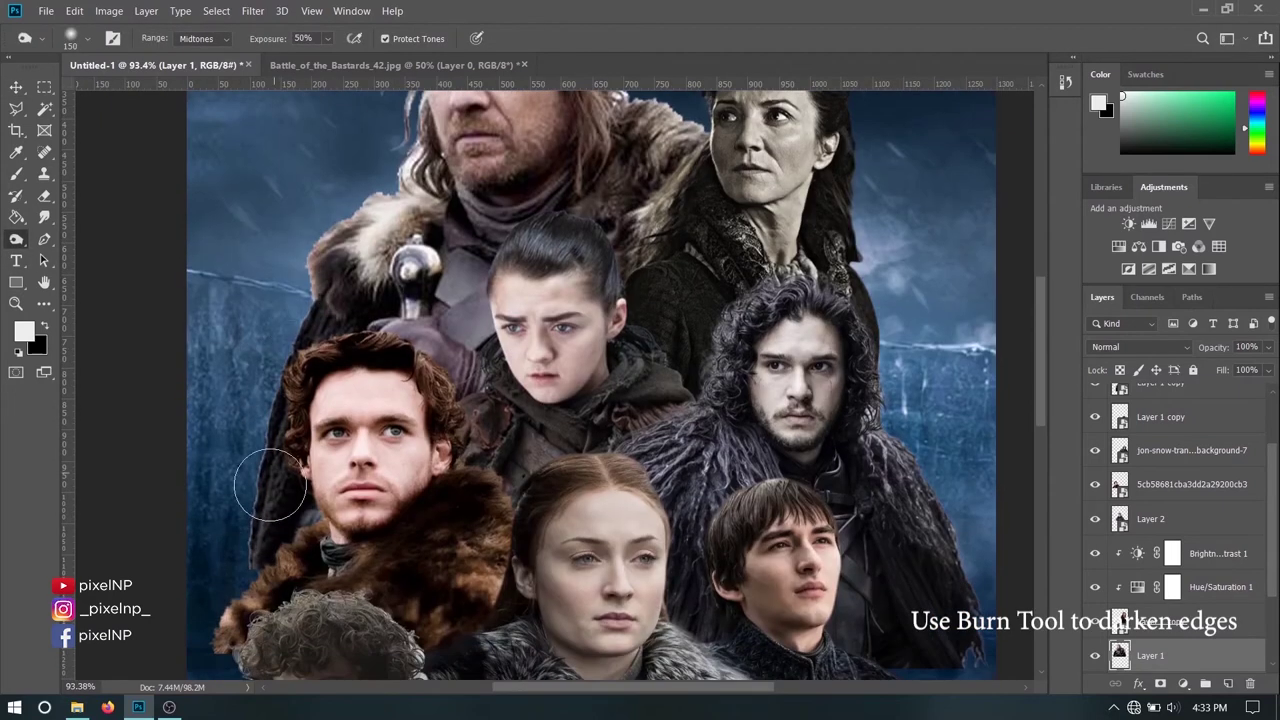
scroll(342, 232, up, 2)
scroll(400, 262, up, 4)
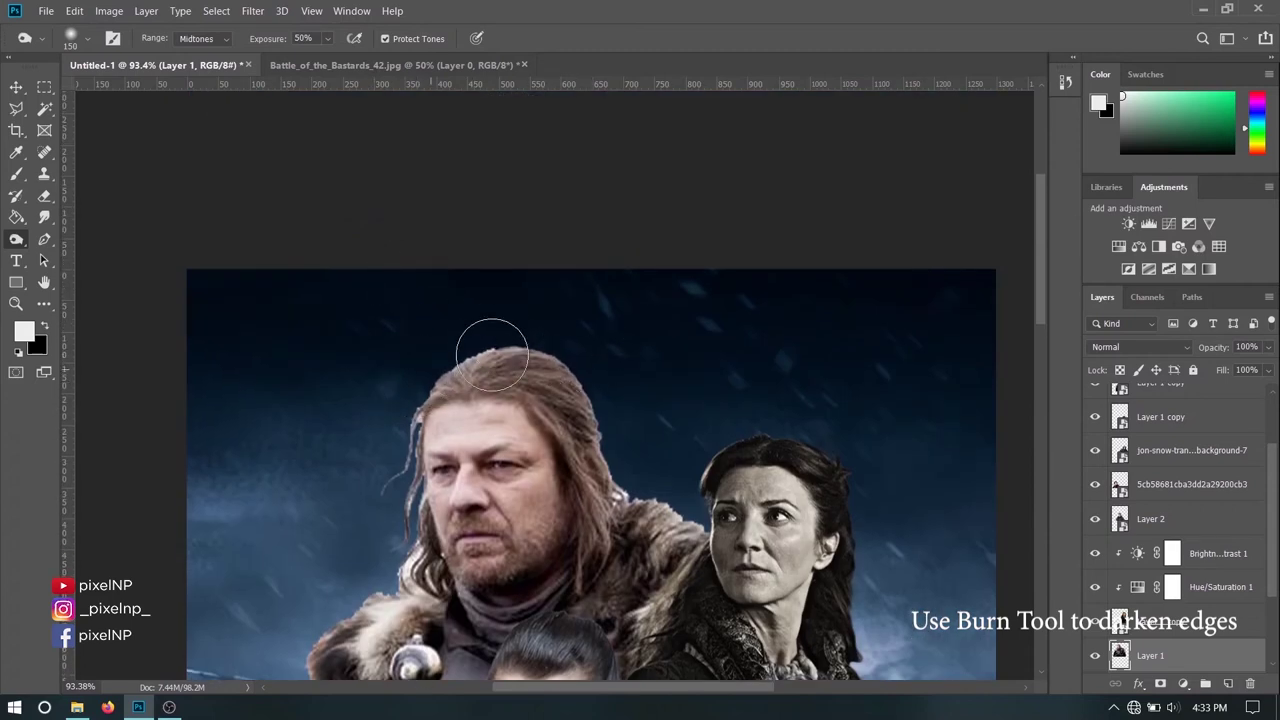
- Burn the background along the edges of the top figure's hair and fur
drag(492, 355, 640, 520)
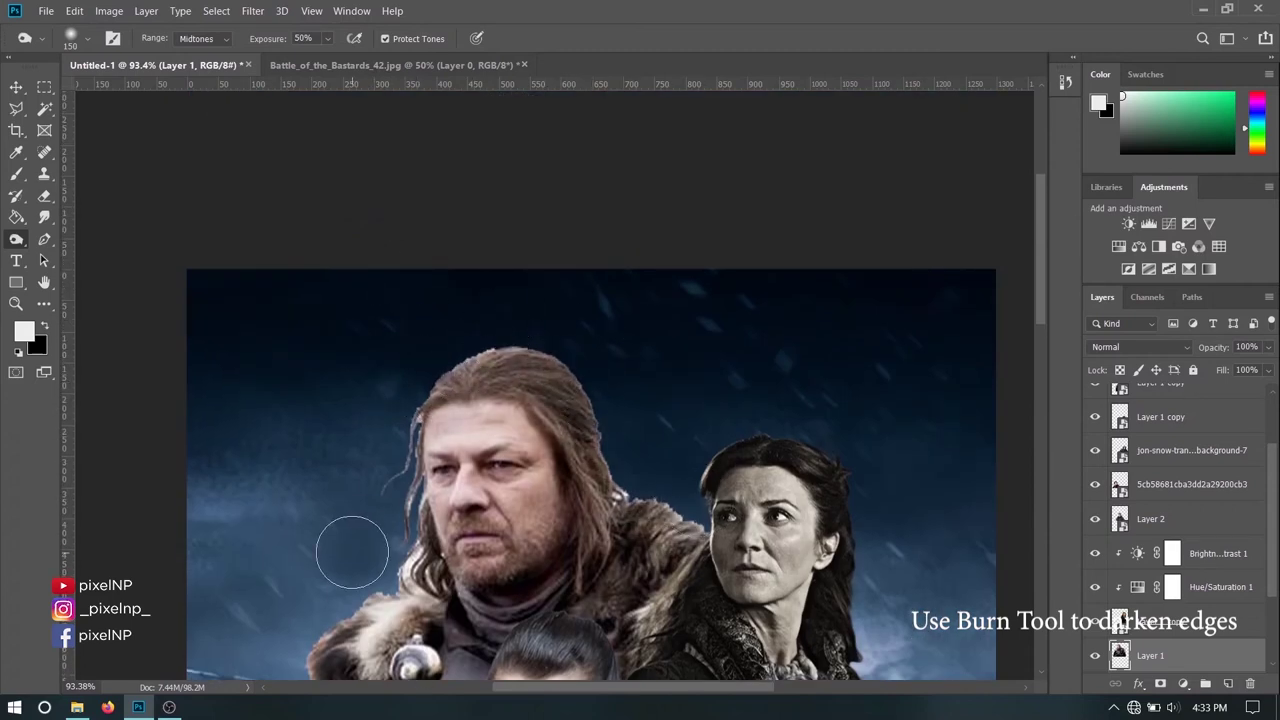
scroll(352, 551, down, 3)
drag(357, 357, 580, 153)
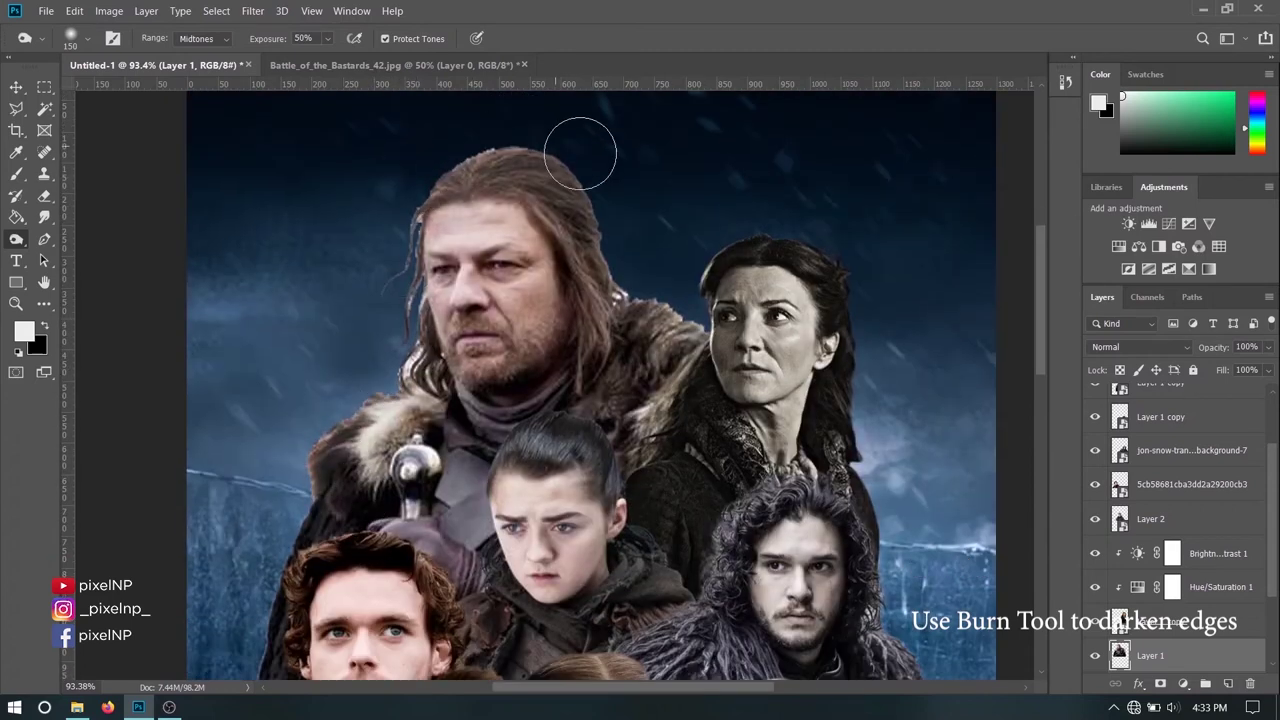
scroll(357, 343, down, 1)
scroll(357, 343, up, 3)
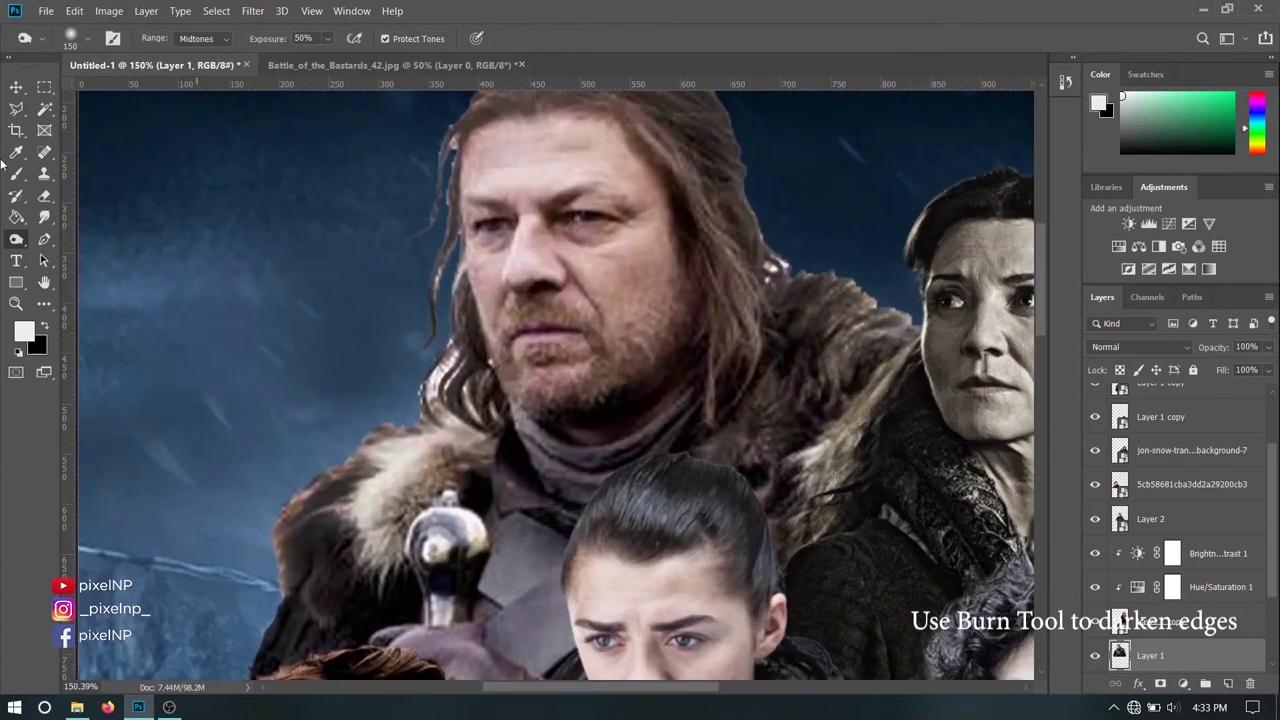
- Try the Magic Eraser on a patch near the beard and undo the stray erasure
click(38, 198)
scroll(452, 158, up, 2)
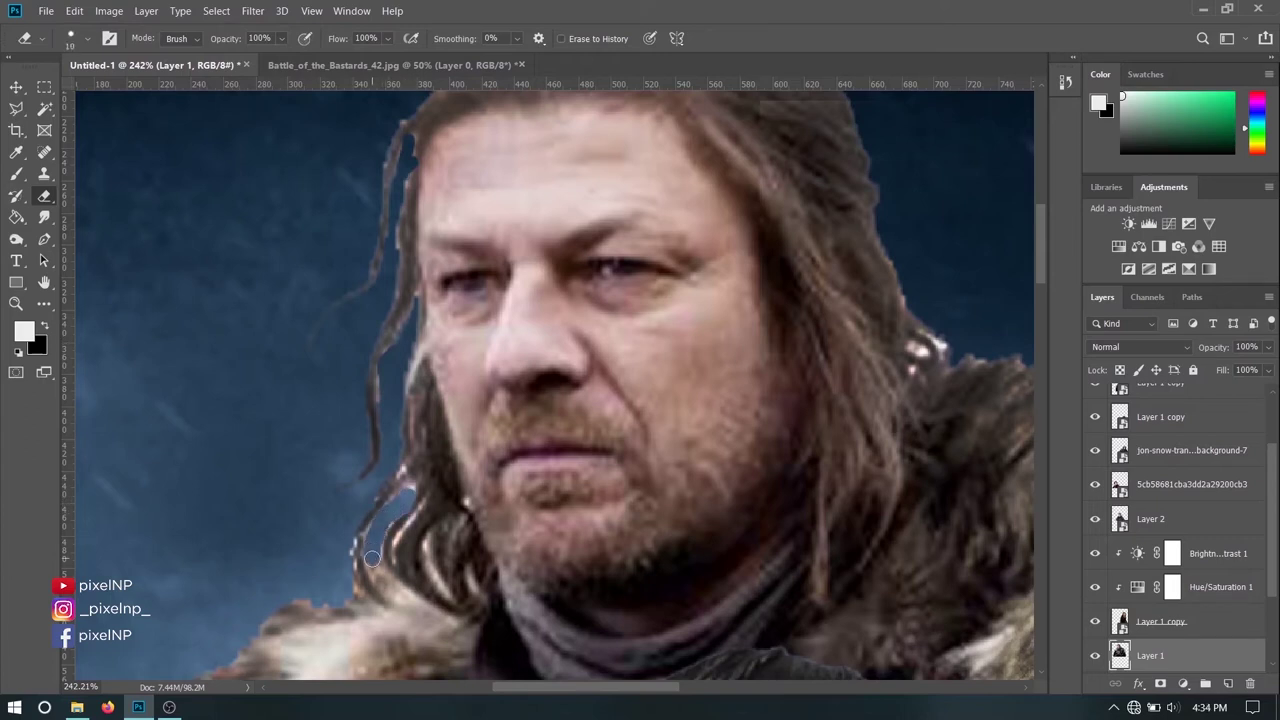
scroll(345, 552, right, 3)
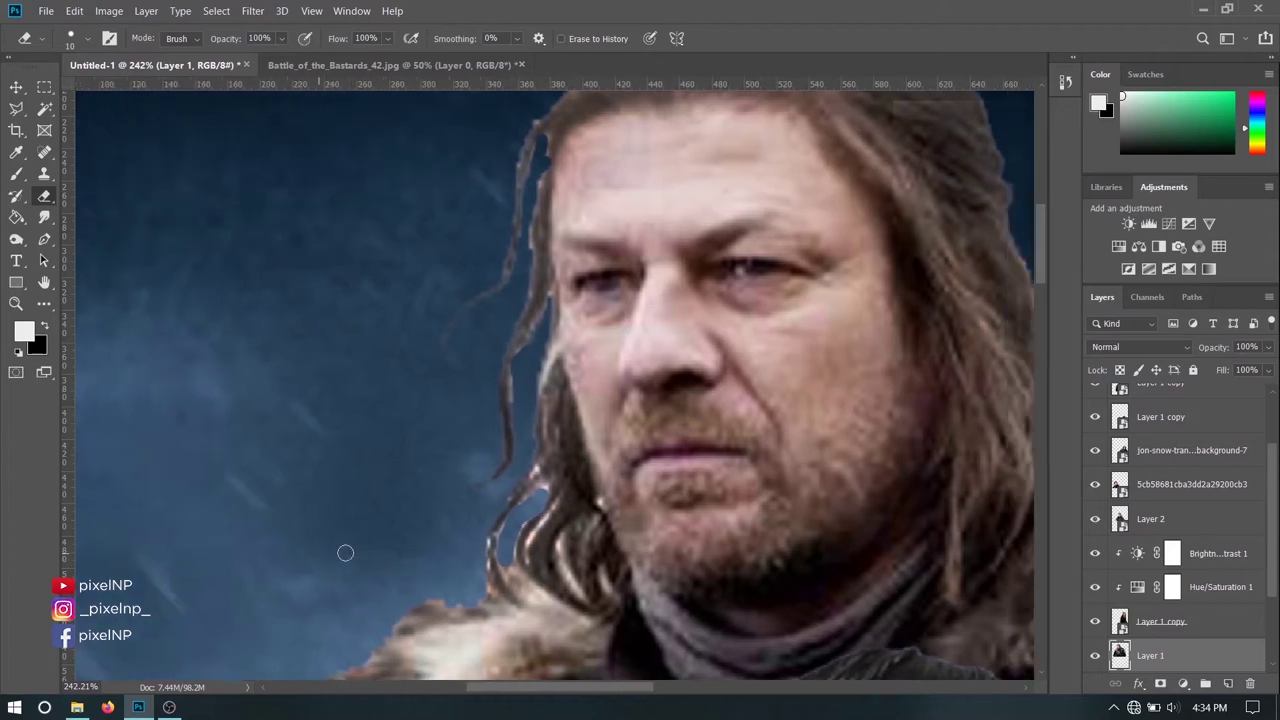
scroll(263, 335, right, 5)
right_click(44, 196)
click(130, 226)
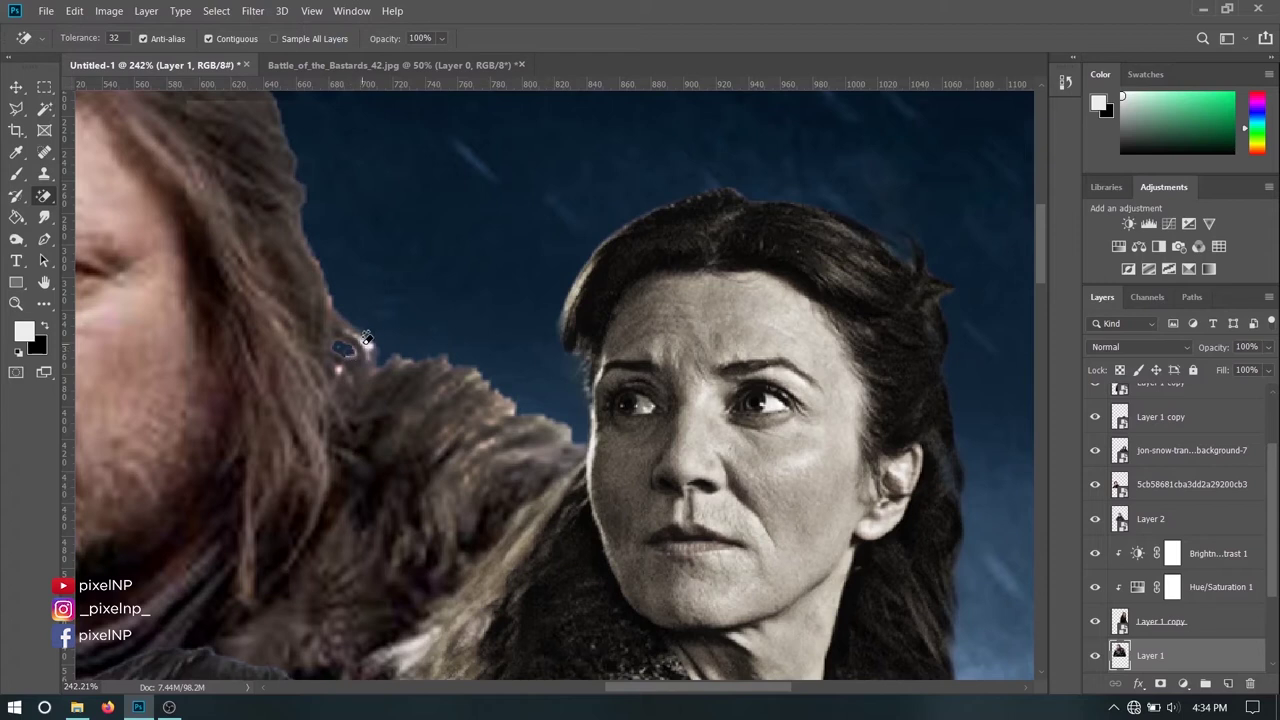
scroll(364, 343, down, 5)
scroll(364, 343, left, 8)
scroll(364, 343, down, 2)
scroll(364, 343, down, 1)
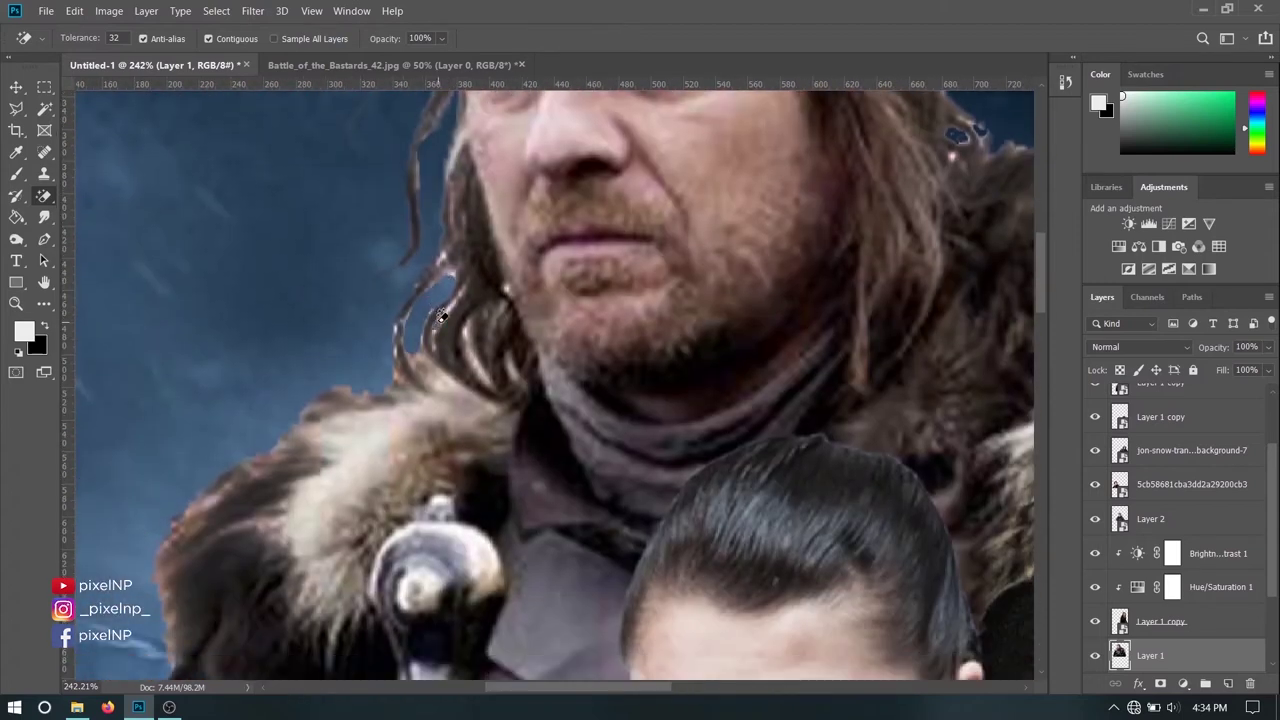
click(452, 304)
key(ctrl+z)
- Reselect the toning tool and scroll the view to inspect the hair edges
click(16, 239)
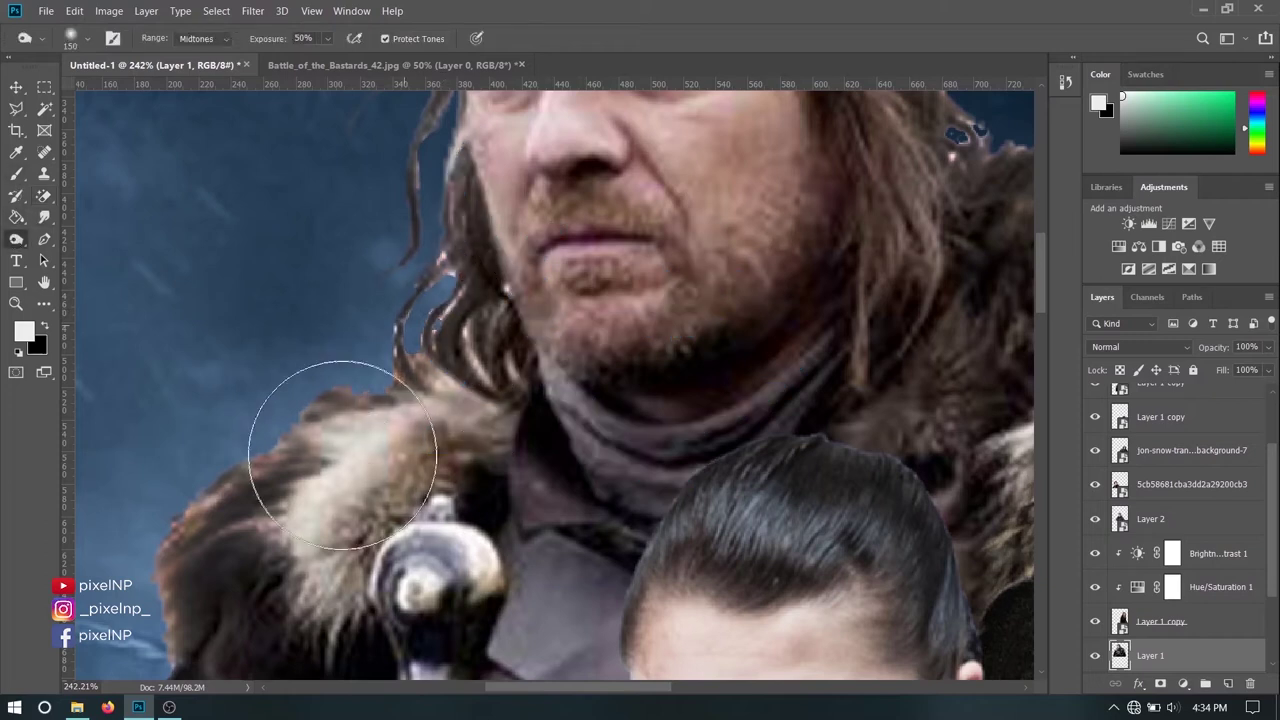
scroll(400, 298, up, 5)
scroll(400, 298, up, 1)
scroll(366, 271, up, 1)
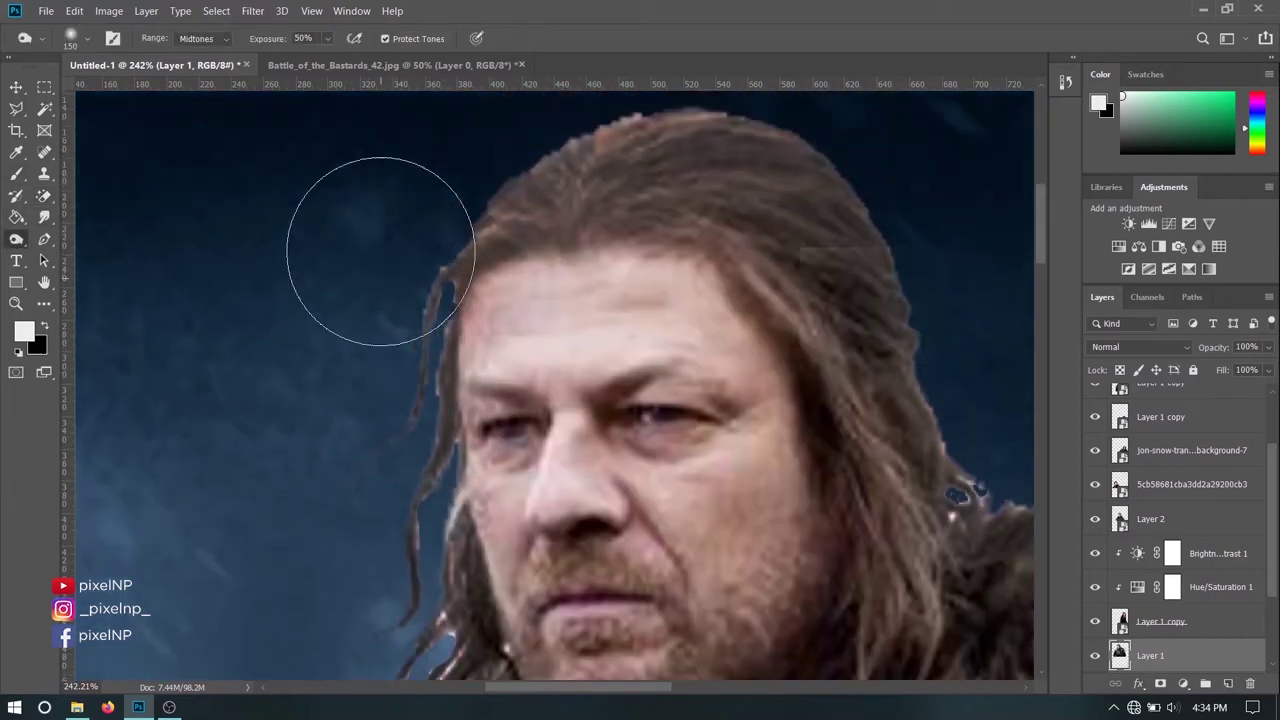
scroll(363, 243, up, 3)
scroll(871, 400, down, 4)
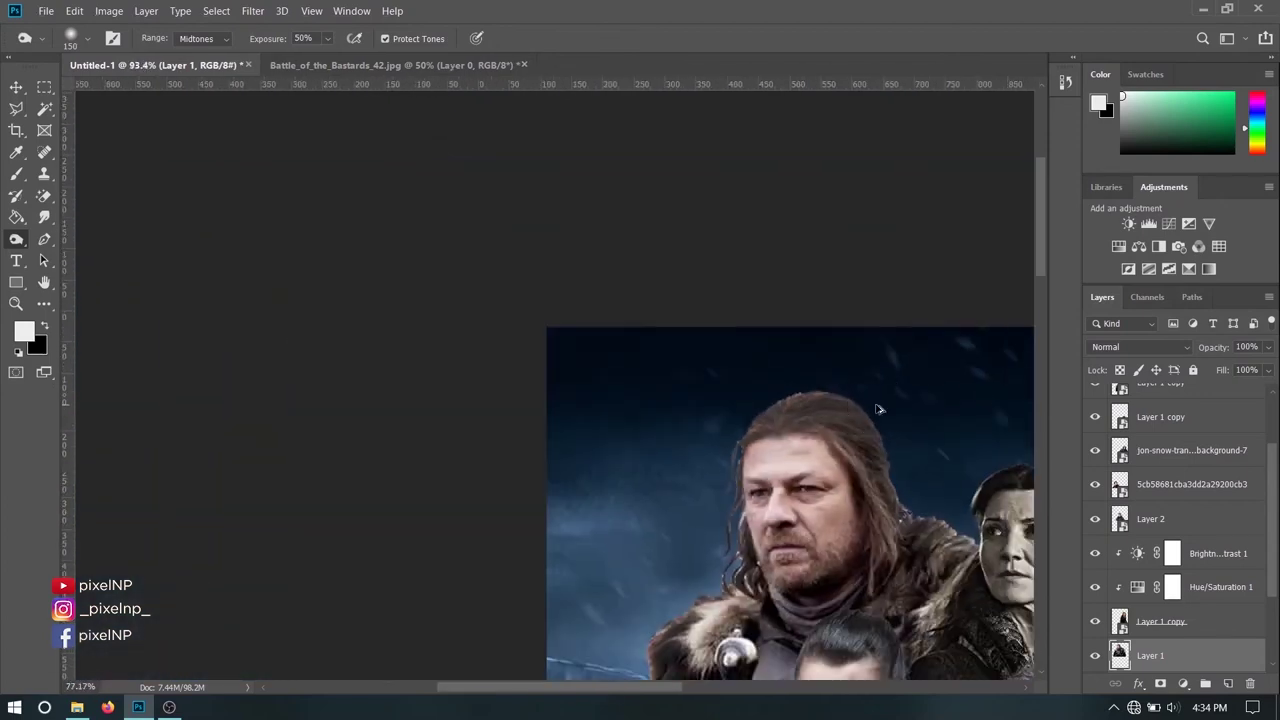
scroll(871, 400, down, 2)
scroll(876, 405, down, 2)
scroll(610, 230, up, 1)
scroll(572, 179, up, 1)
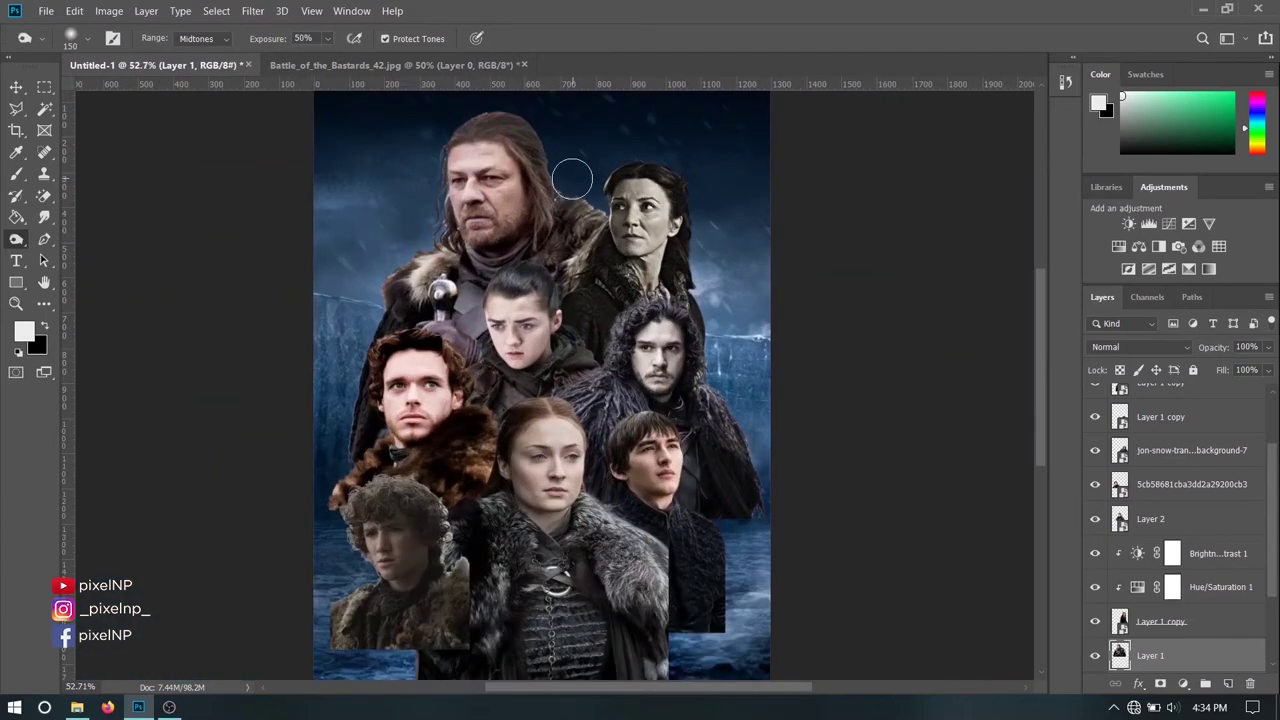
- Rasterize Layer 1 copy and dodge the dark-haired woman's hair and face at upper right
click(28, 90)
click(657, 230)
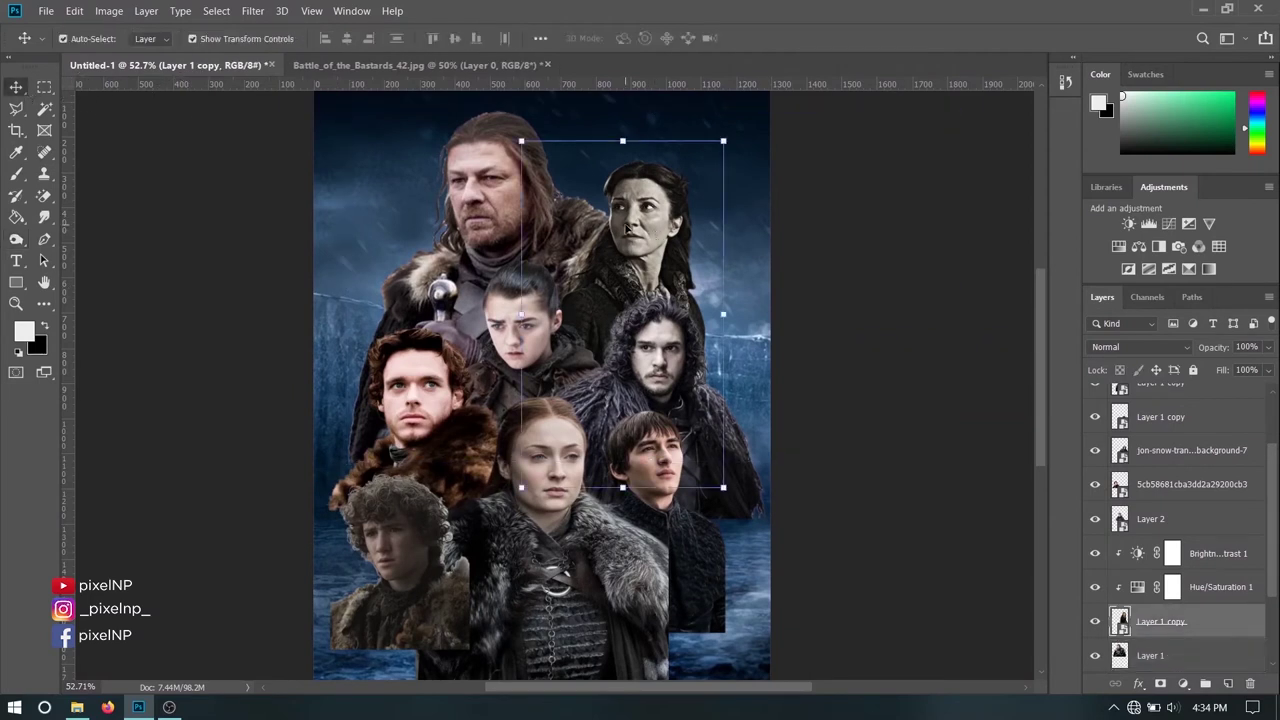
click(16, 240)
click(690, 290)
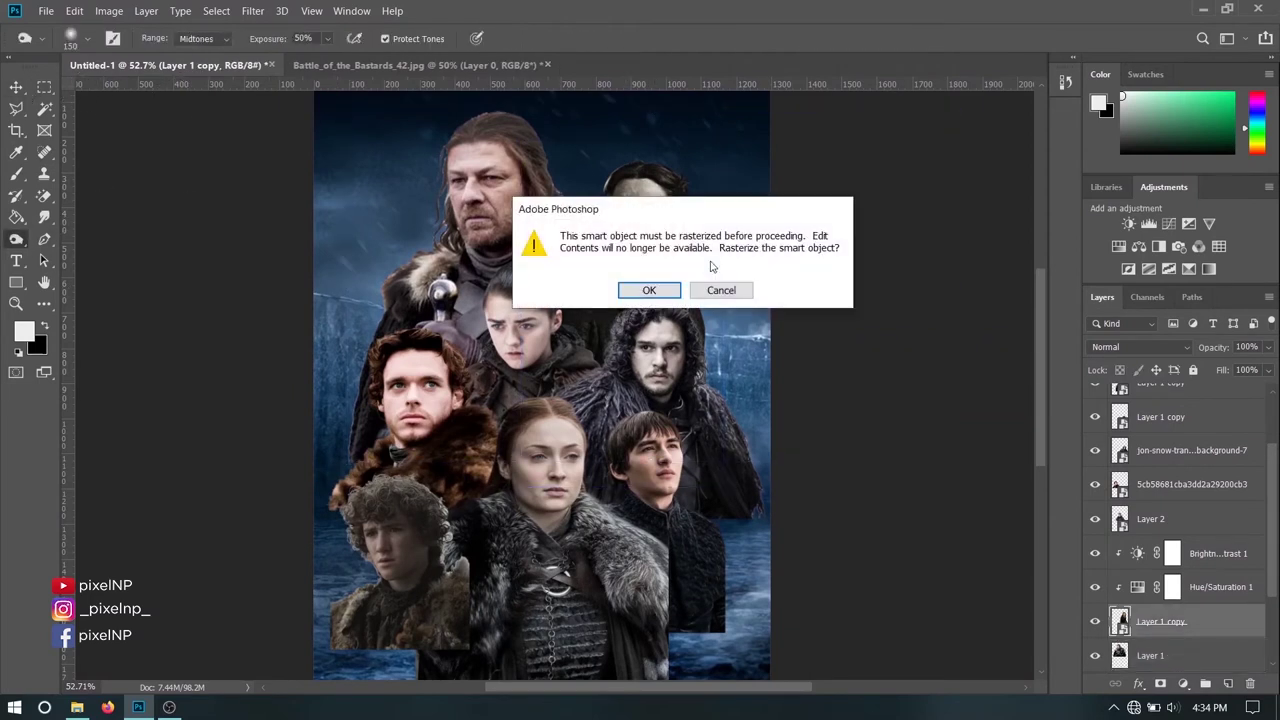
click(649, 289)
scroll(690, 290, up, 2)
mouse_move(690, 290)
mouse_down()
mouse_move(530, 237)
mouse_move(505, 312)
mouse_move(530, 272)
mouse_move(507, 163)
mouse_move(676, 203)
mouse_up()
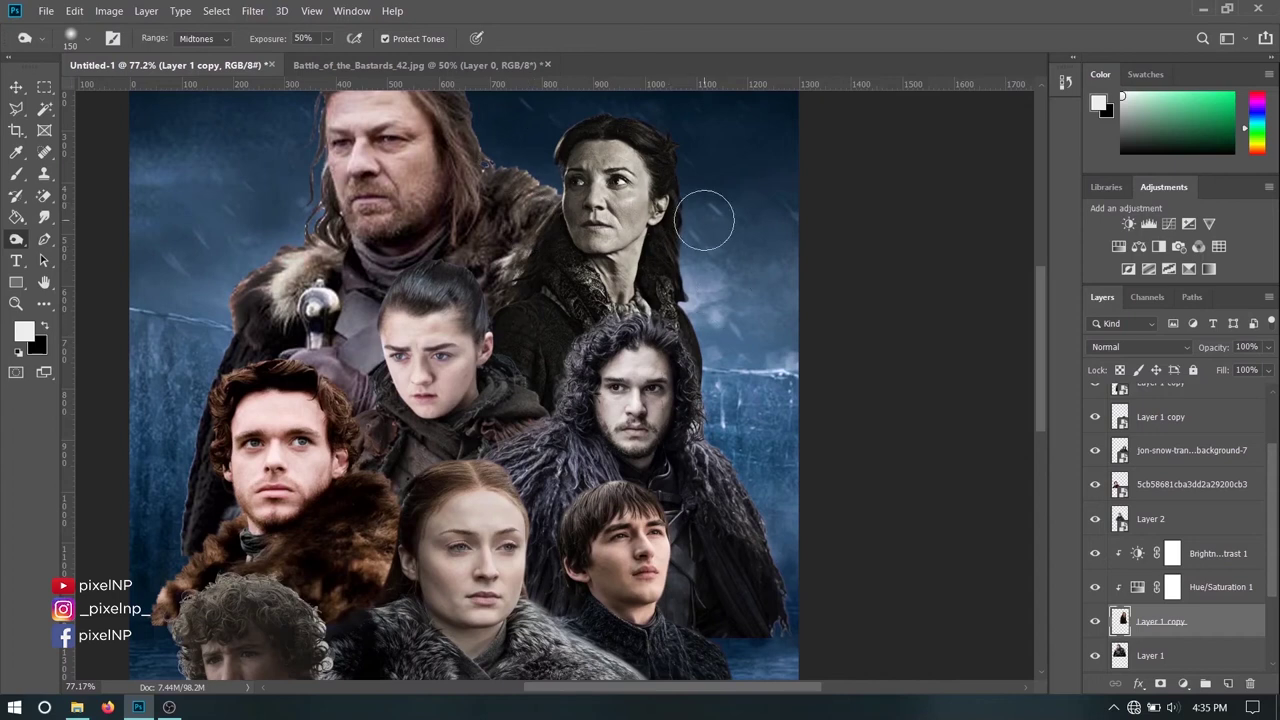
- Select Layer 2 and dodge the centre girl's shoulder to lighten it
click(16, 87)
click(386, 424)
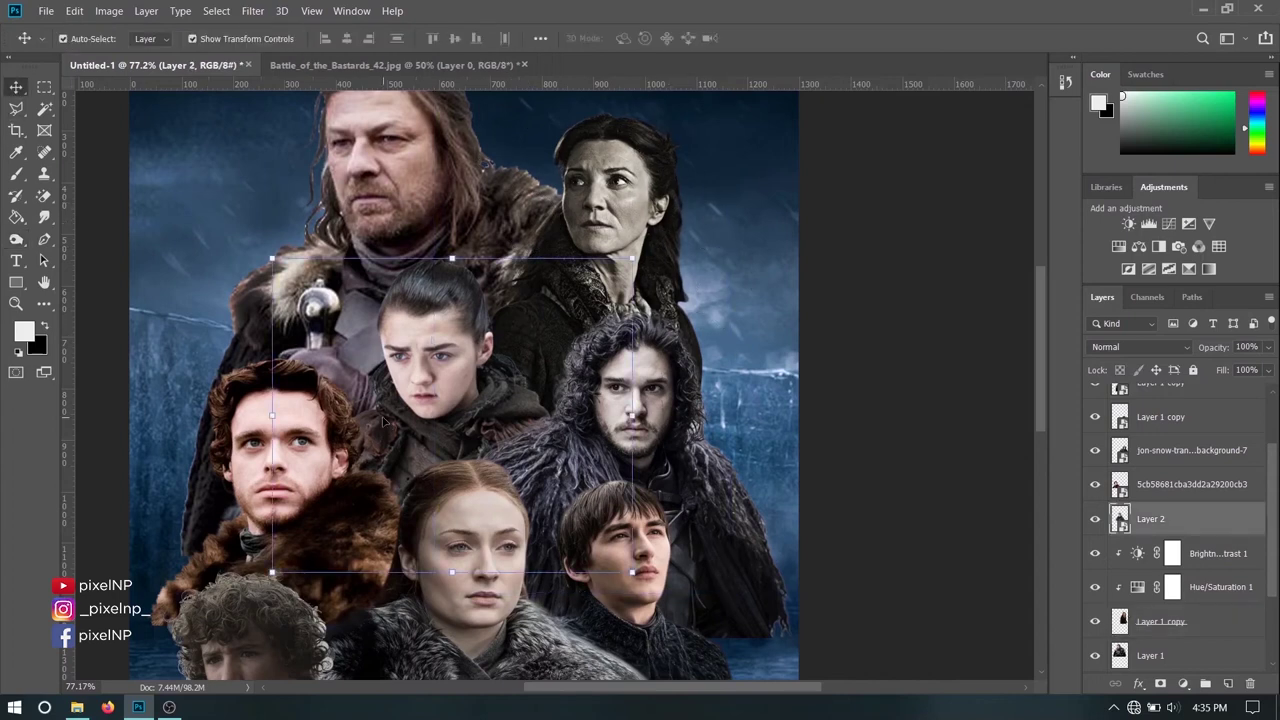
right_click(386, 424)
click(16, 240)
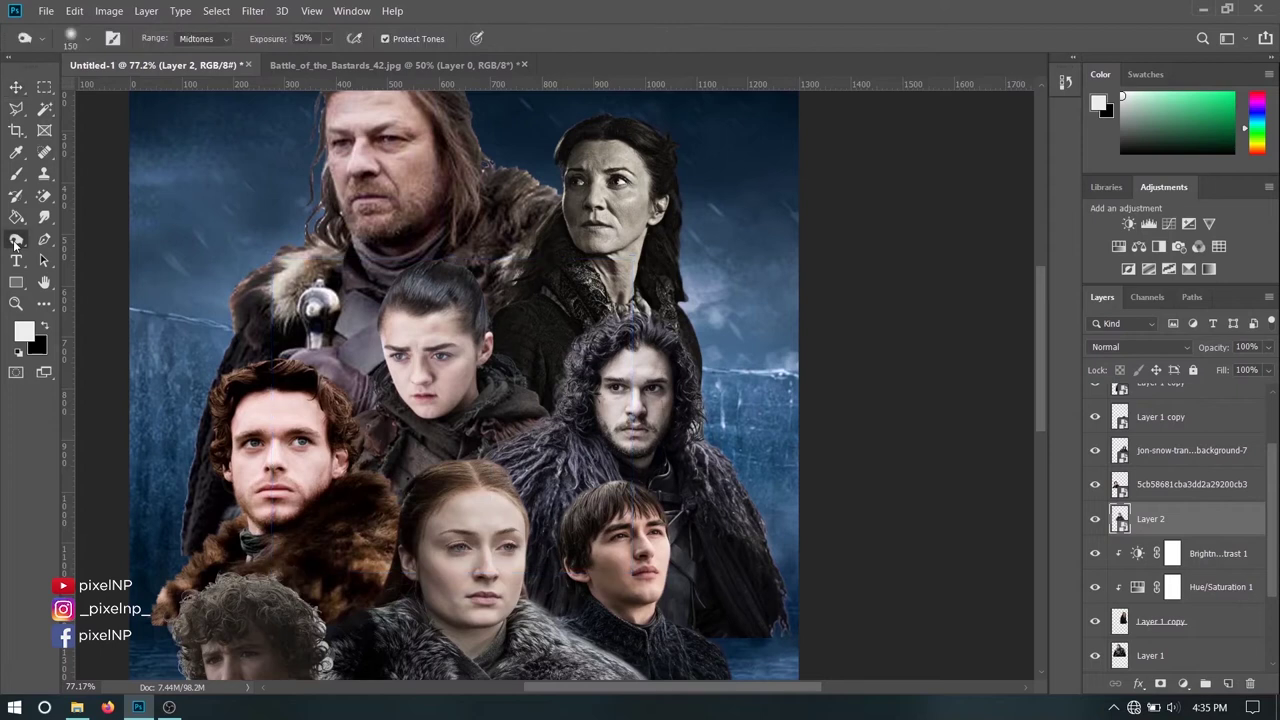
click(490, 298)
drag(514, 394, 534, 408)
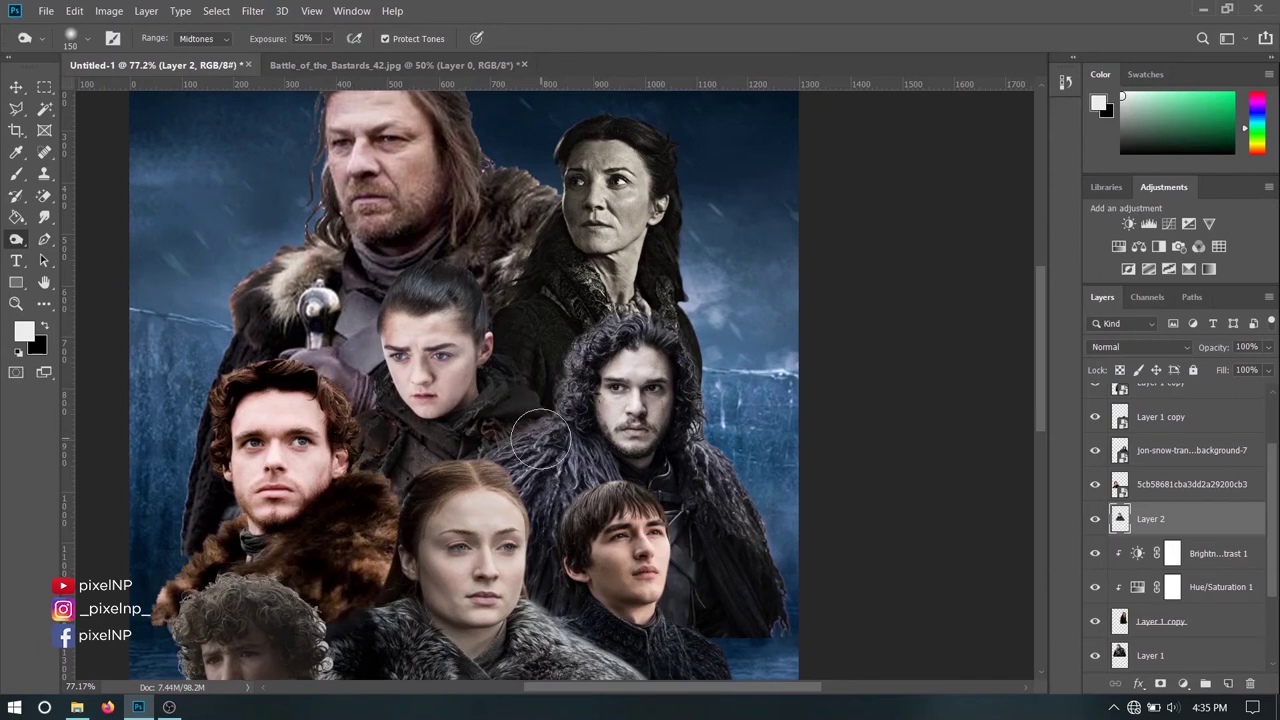
drag(545, 400, 528, 394)
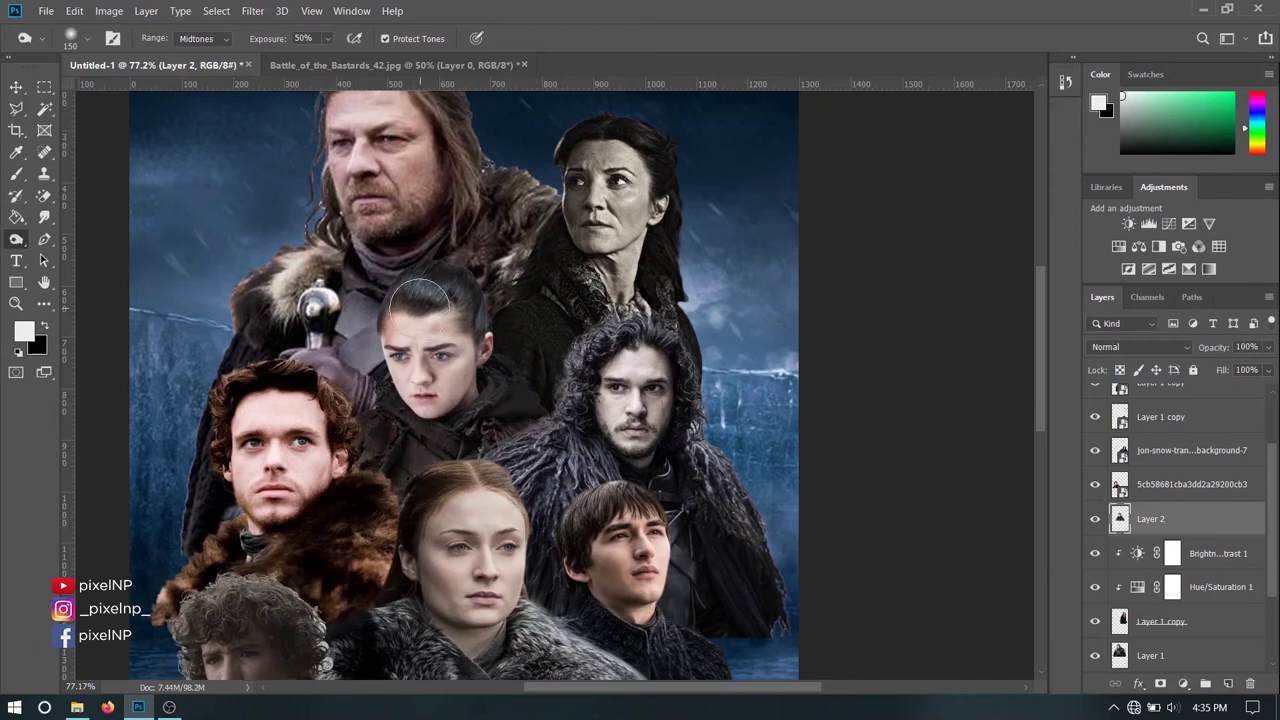
scroll(420, 298, down, 2)
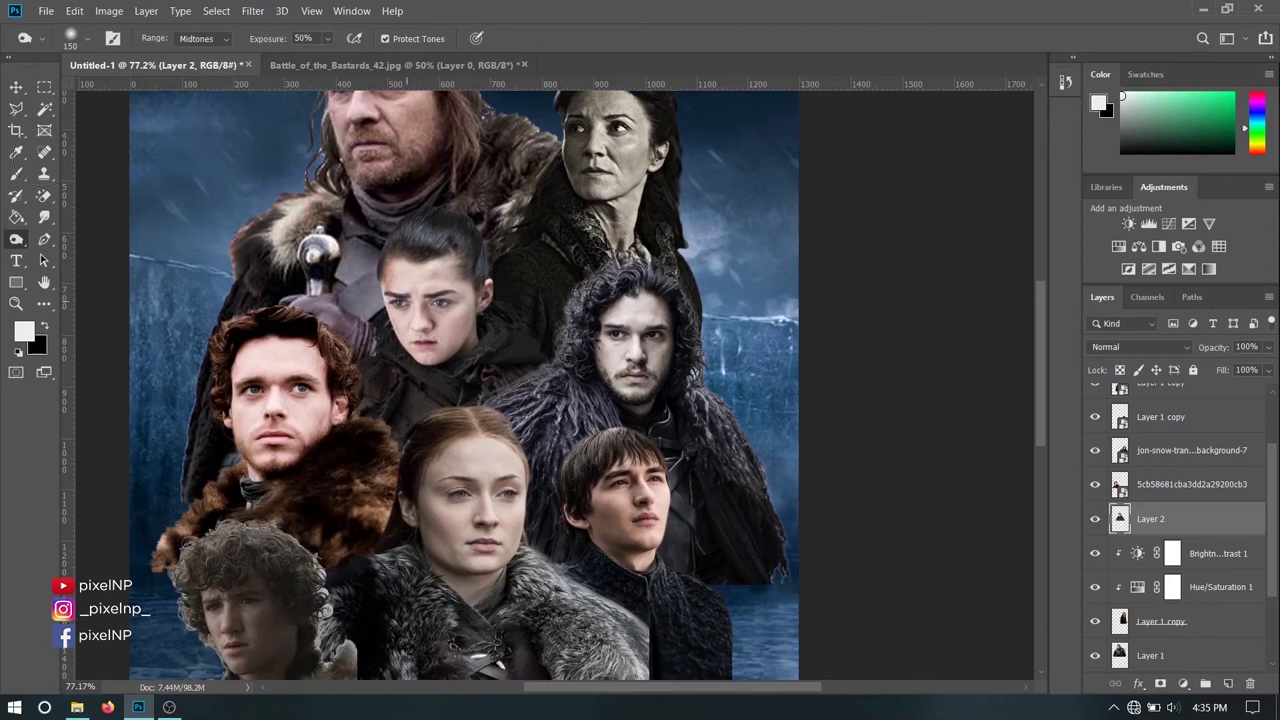
click(16, 88)
click(760, 497)
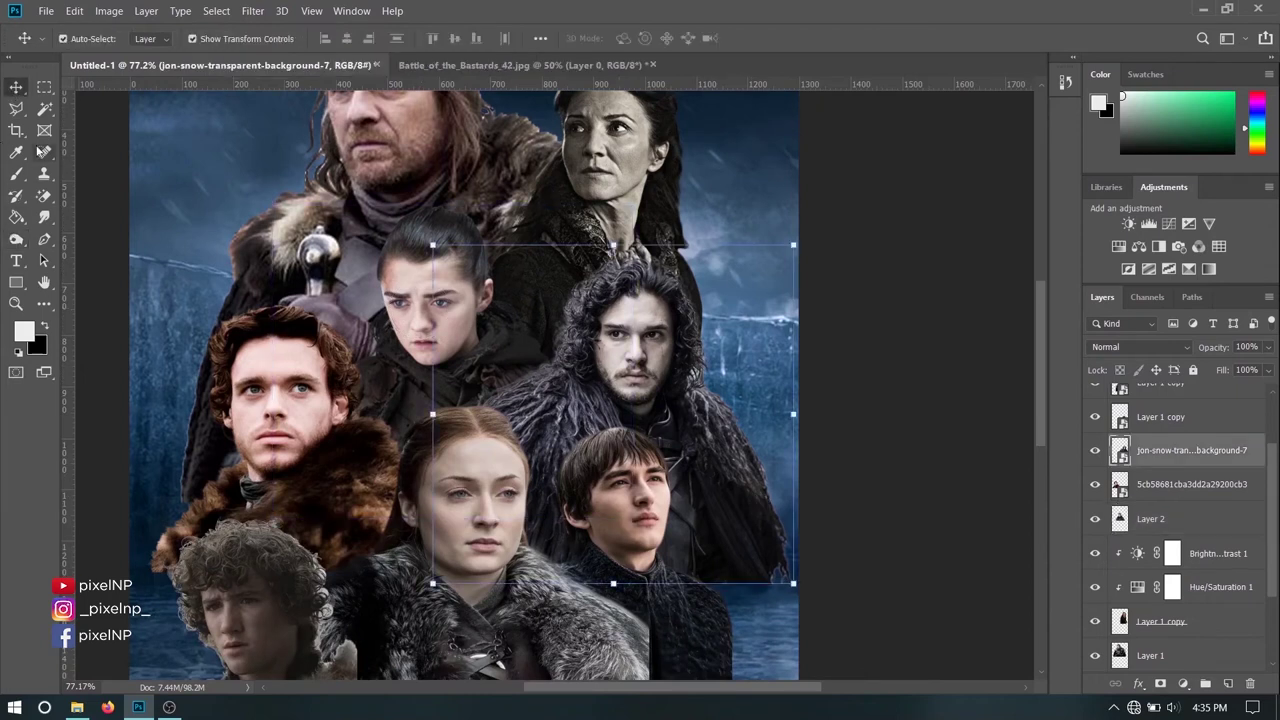
- Rasterize the jon-snow layer and dodge the long-haired man's hair and cloak beside his face
click(16, 240)
click(662, 394)
key(Return)
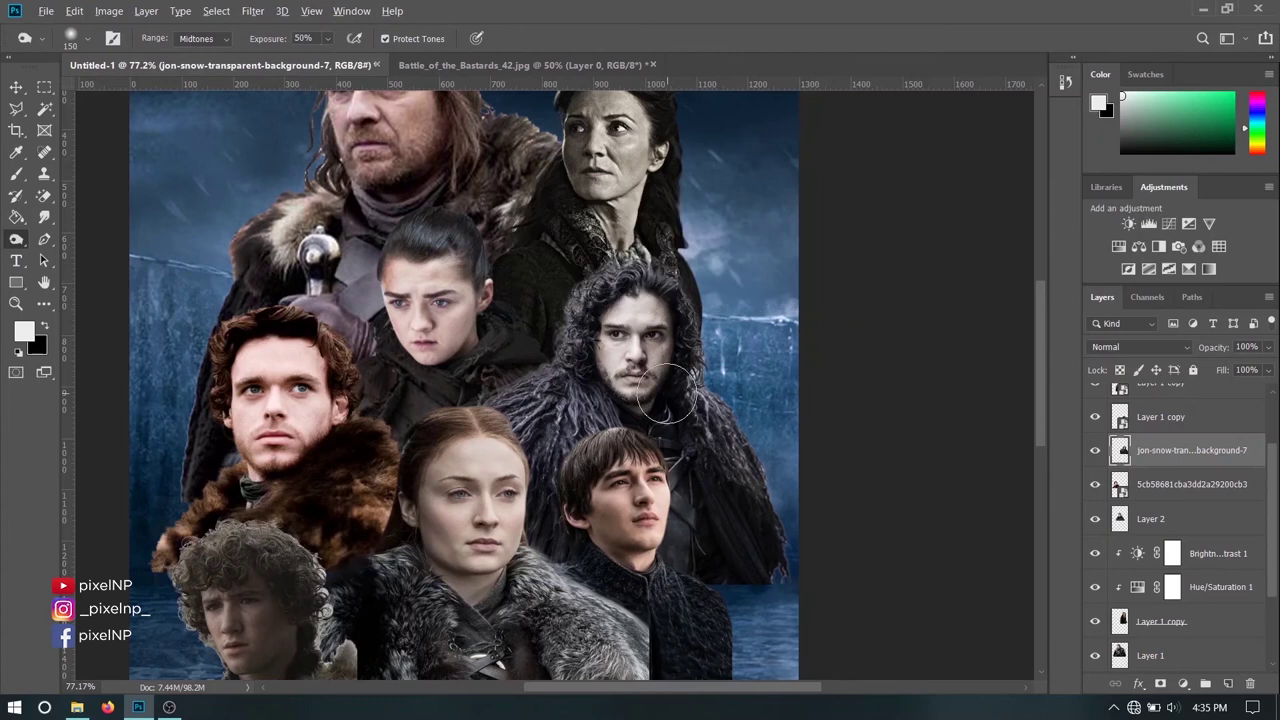
scroll(668, 395, up, 3)
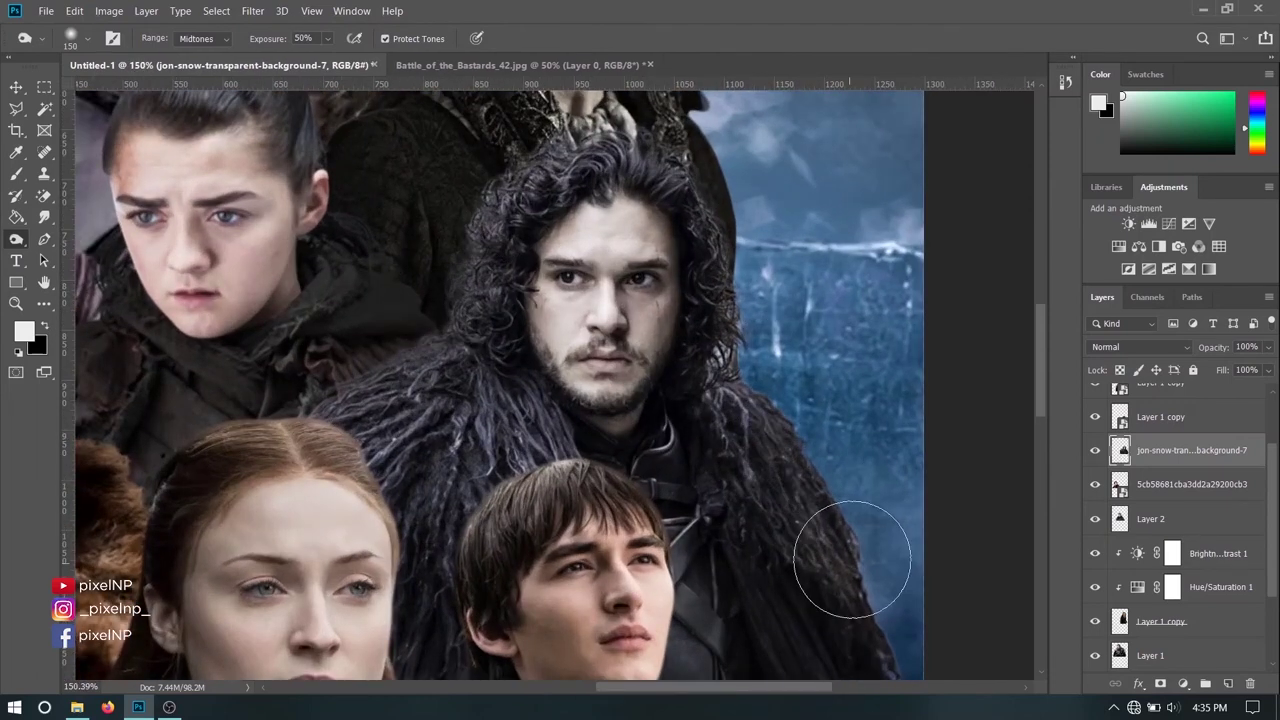
scroll(880, 524, down, 3)
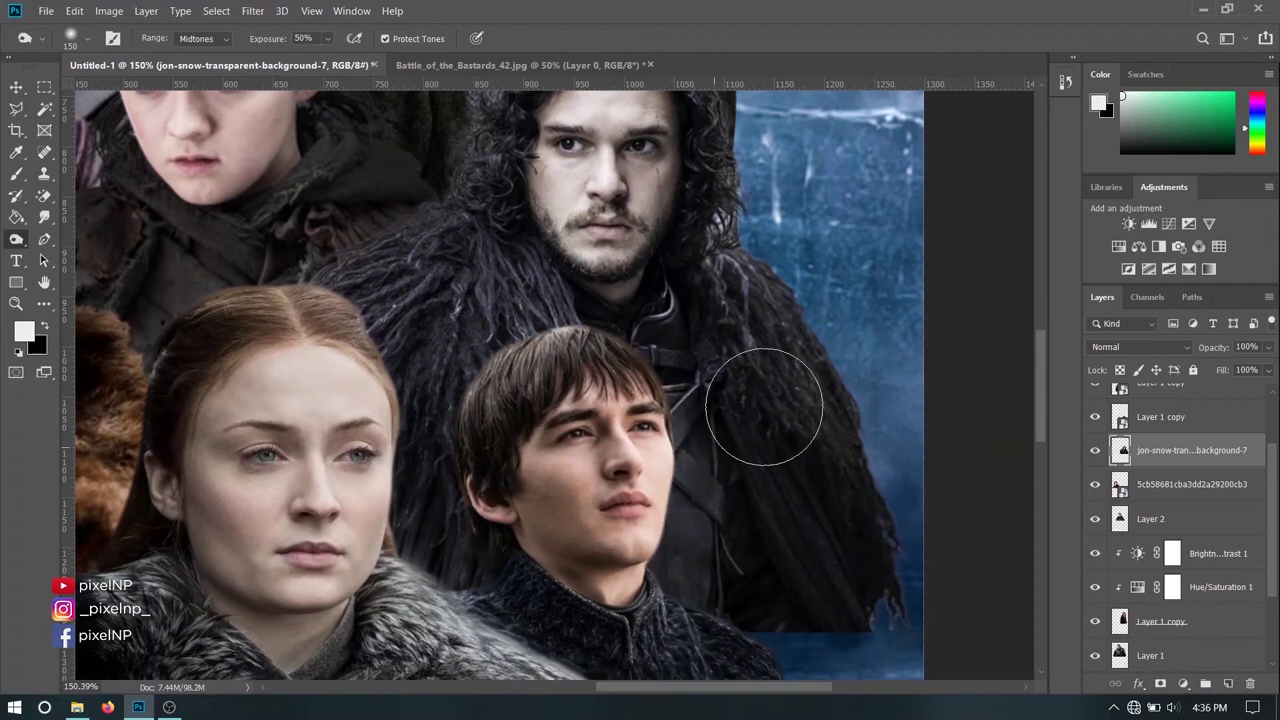
scroll(755, 400, up, 4)
drag(443, 280, 466, 257)
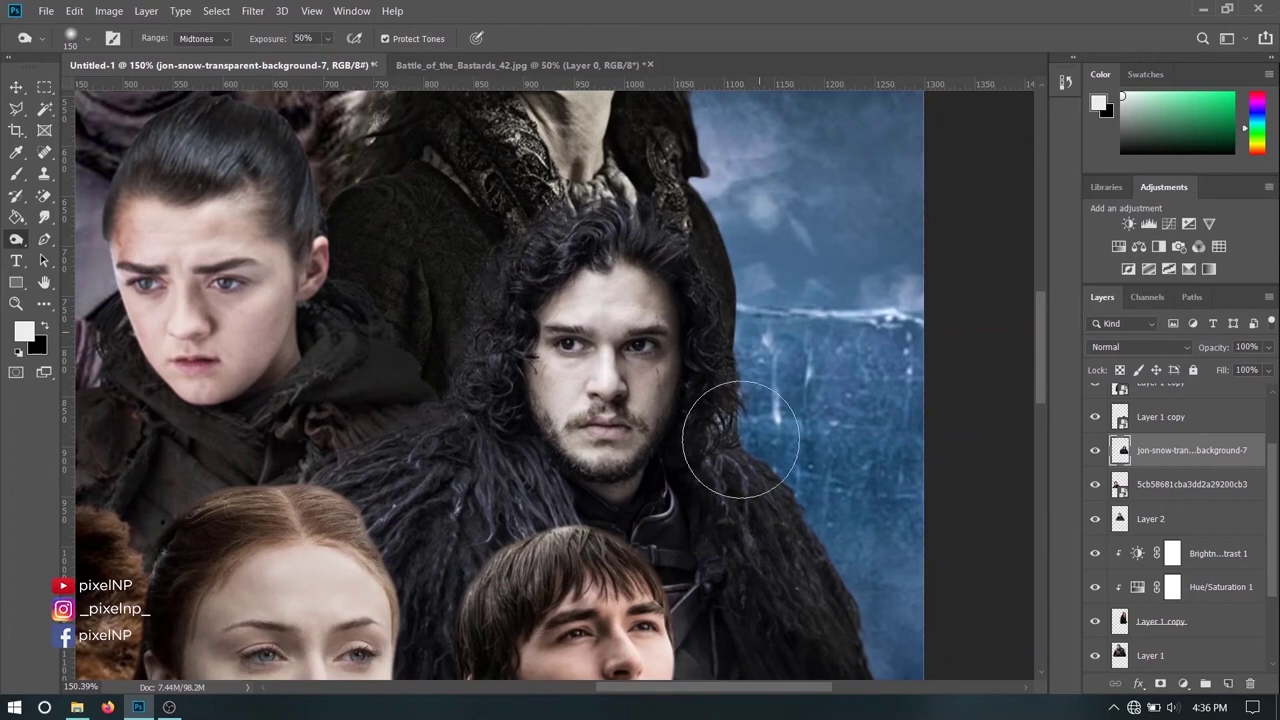
scroll(760, 240, down, 2)
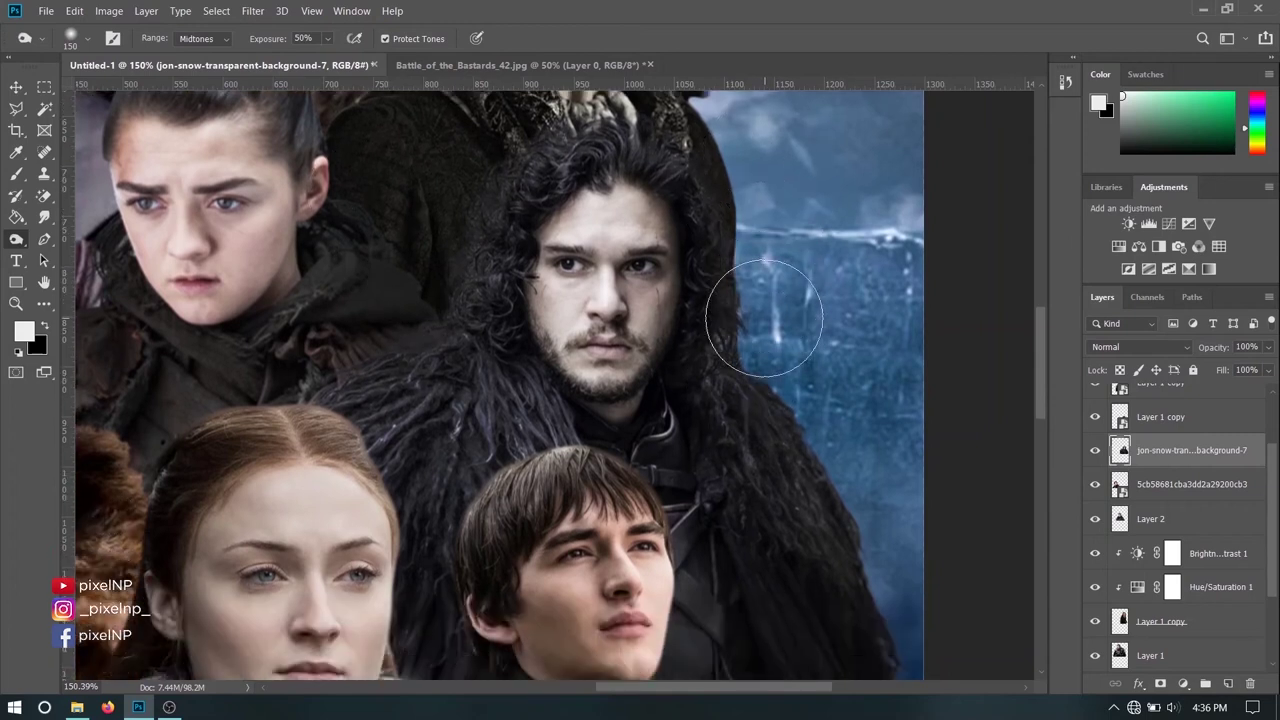
scroll(757, 440, down, 3)
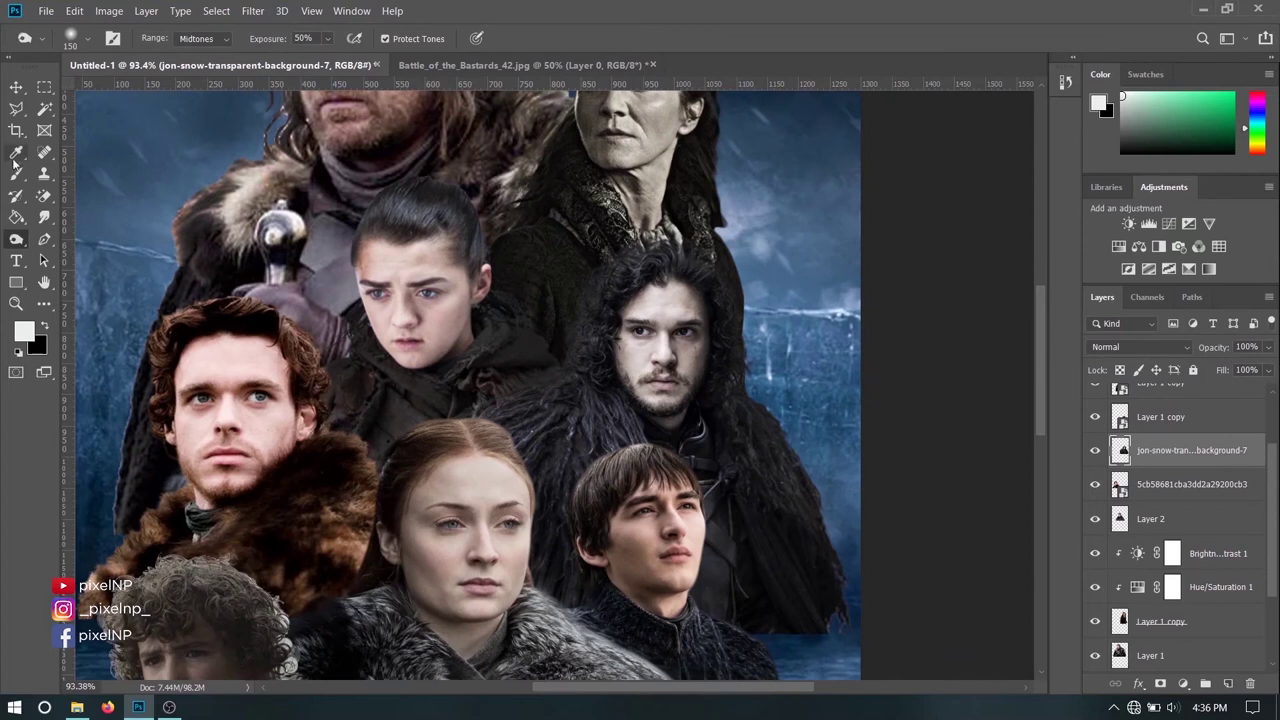
scroll(10, 226, down, 2)
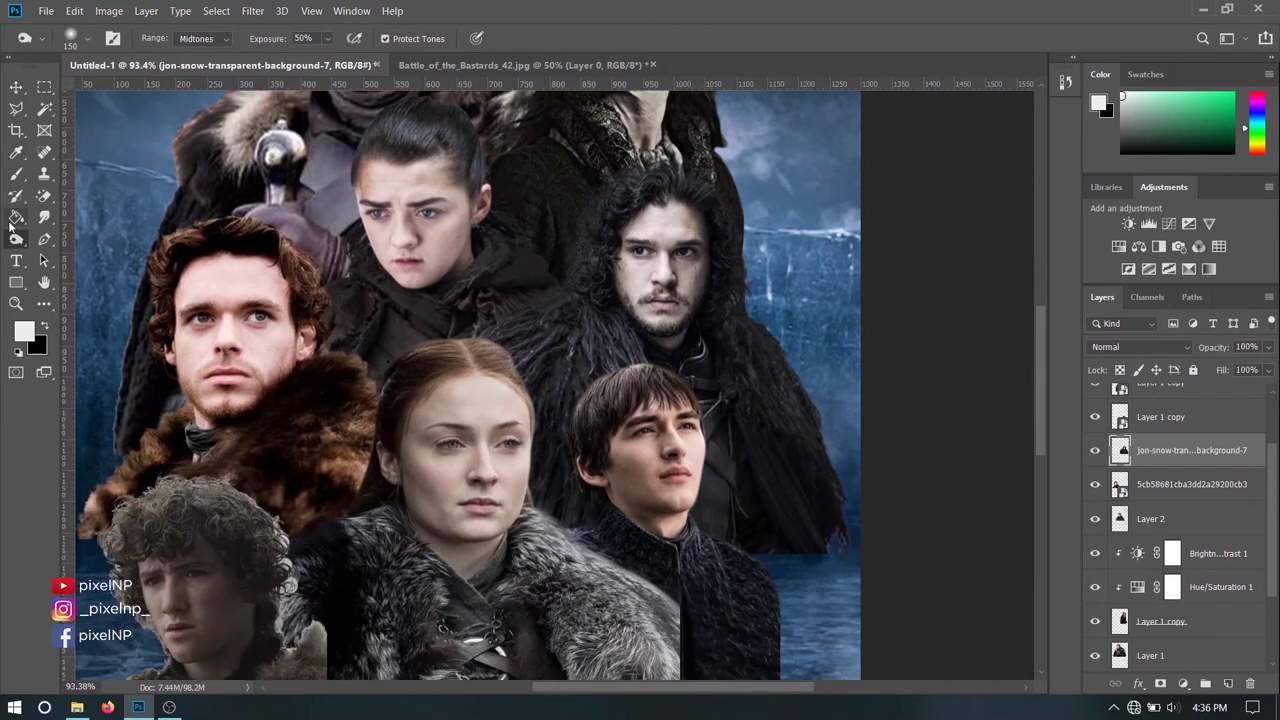
- Select and rasterize the 5cb58681cba3dd2a29200cb3 layer, then dodge the left man's fur
click(16, 88)
click(228, 390)
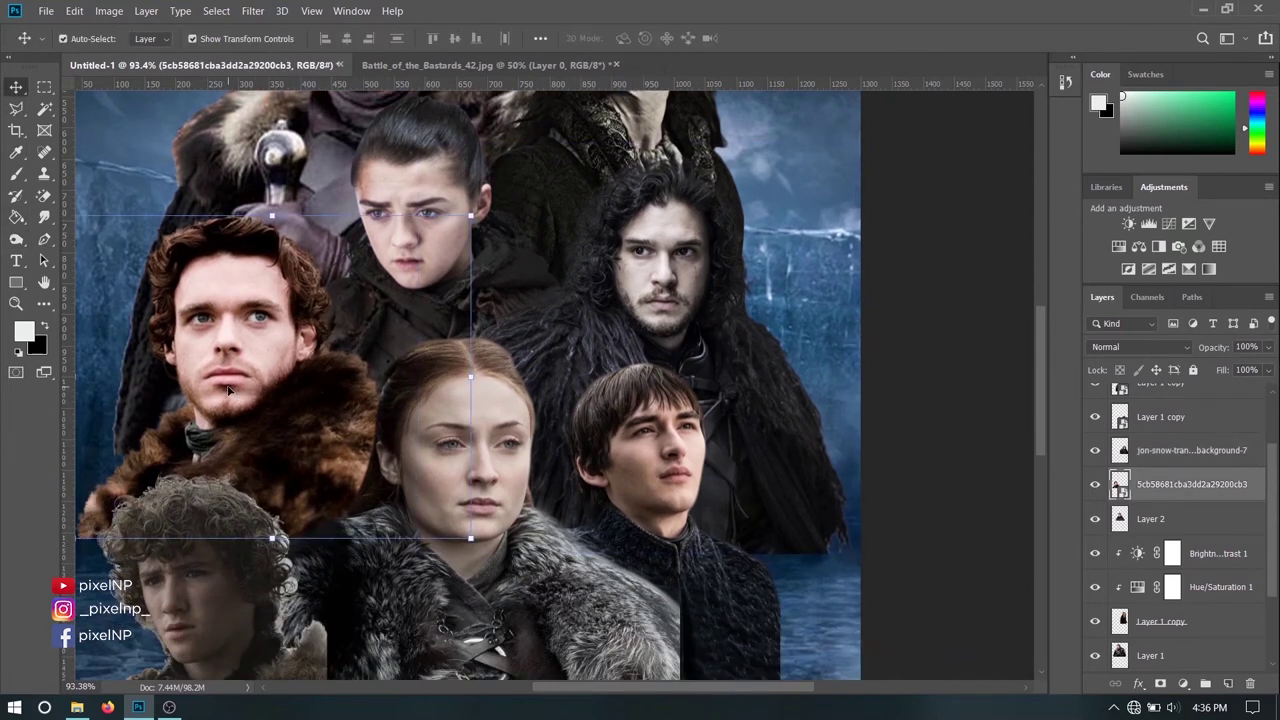
click(16, 239)
click(272, 342)
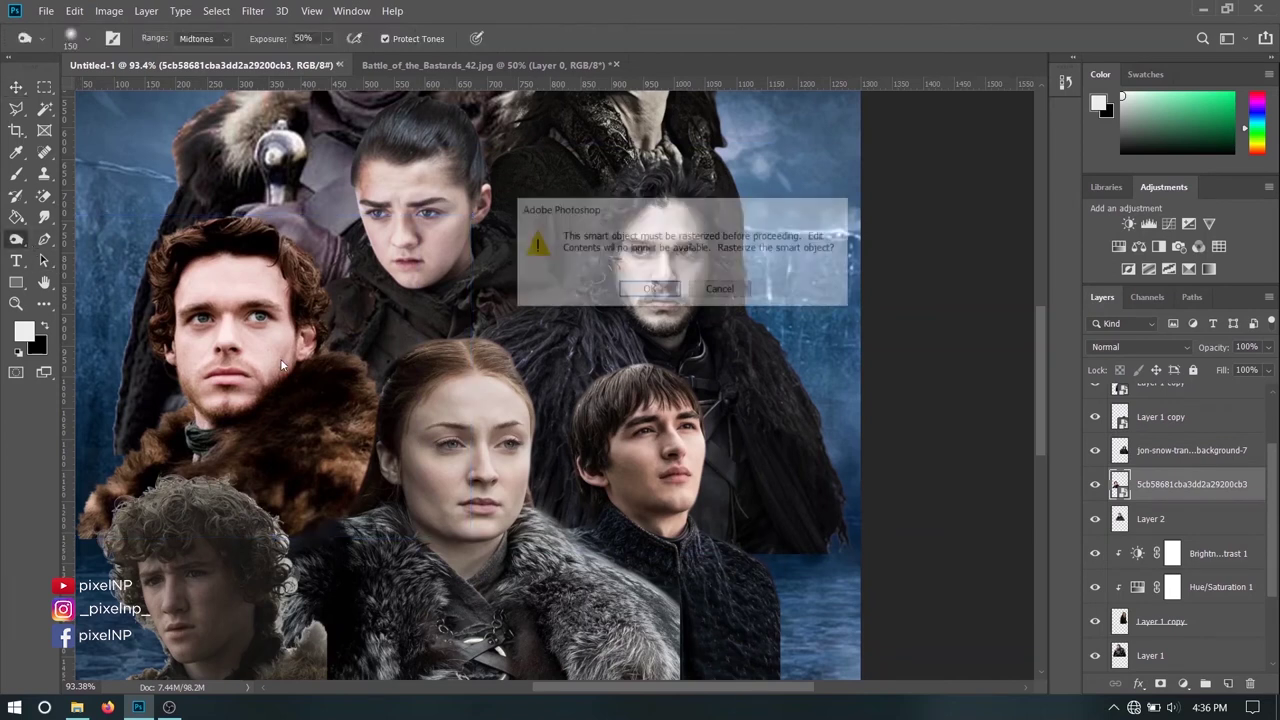
key(Return)
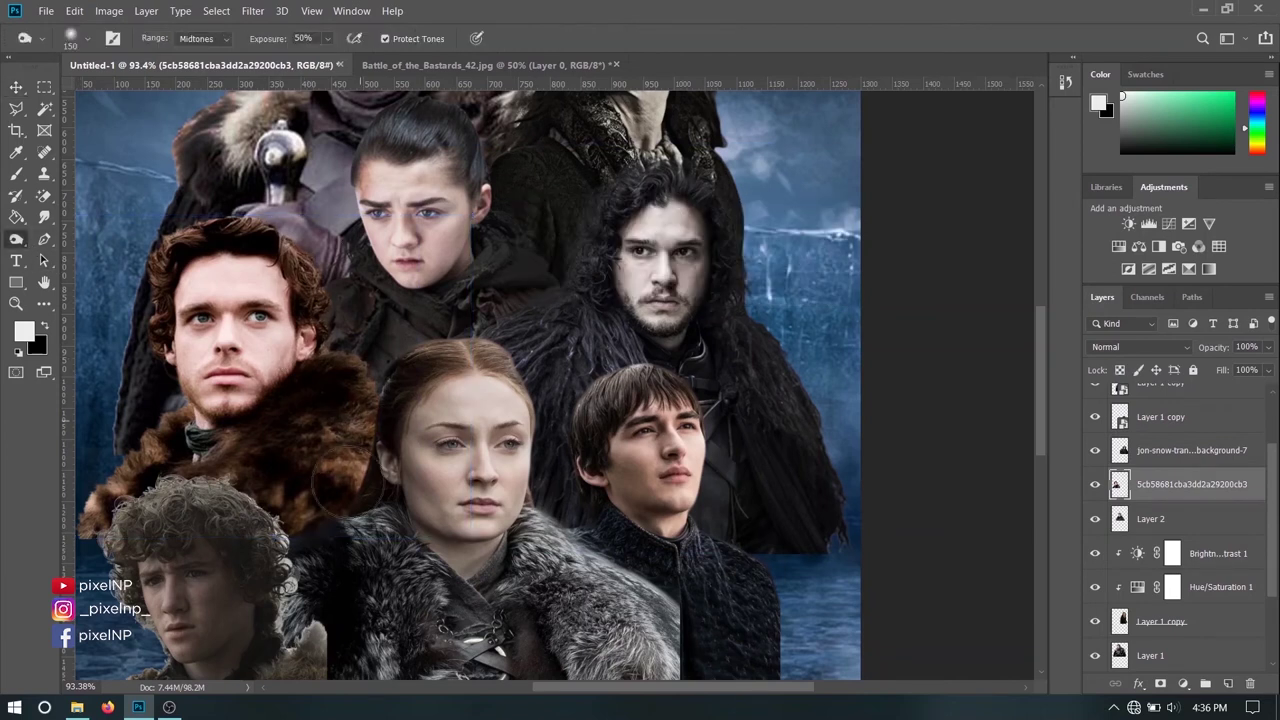
scroll(197, 469, left, 3)
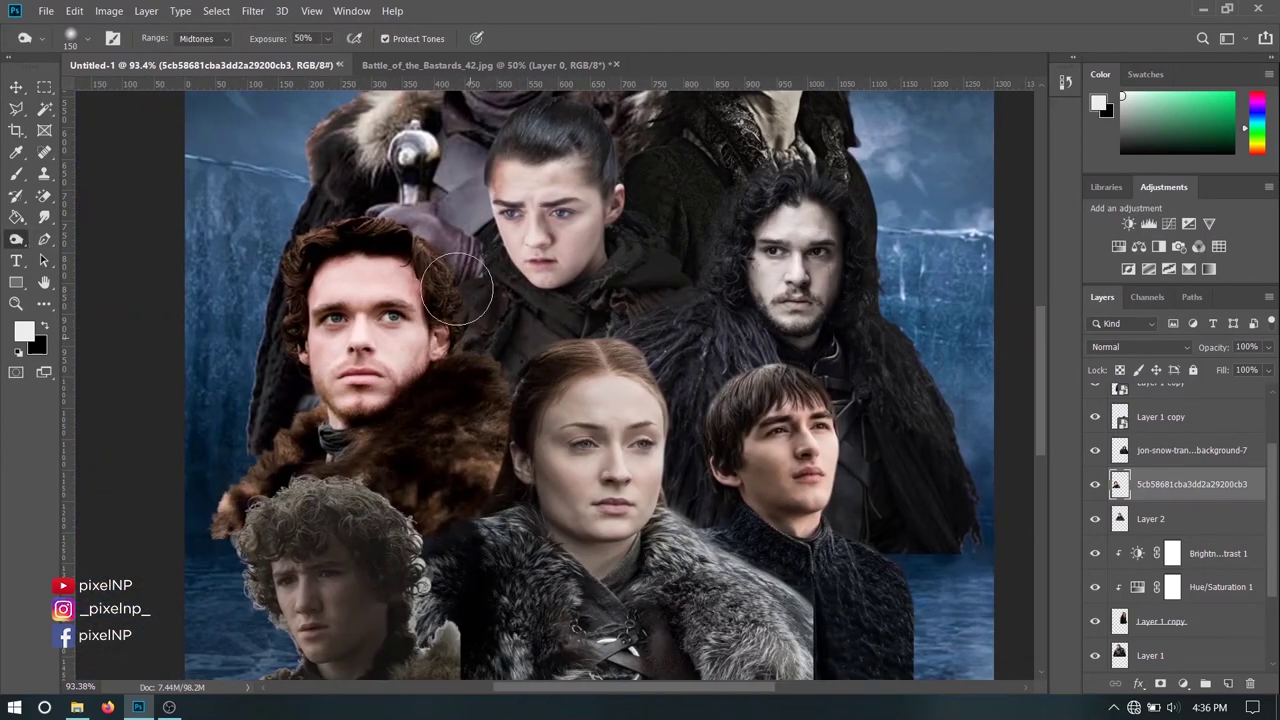
drag(324, 236, 430, 304)
drag(370, 470, 470, 485)
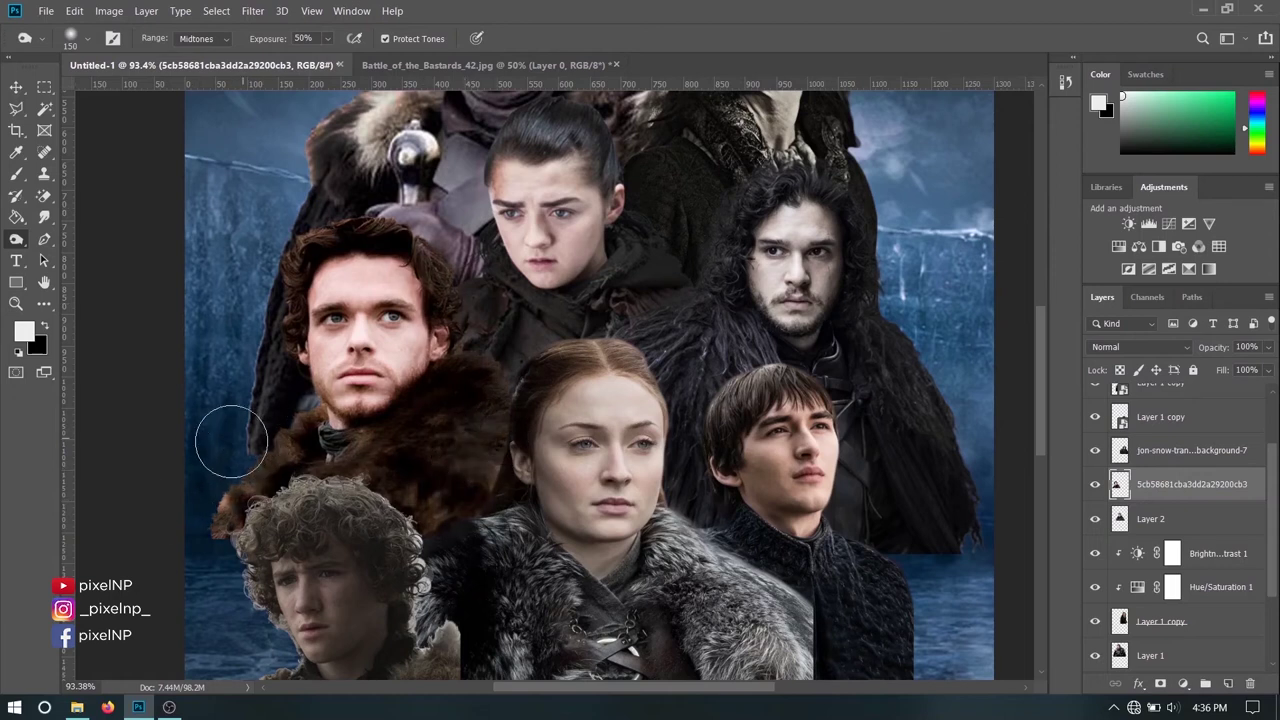
scroll(382, 500, down, 3)
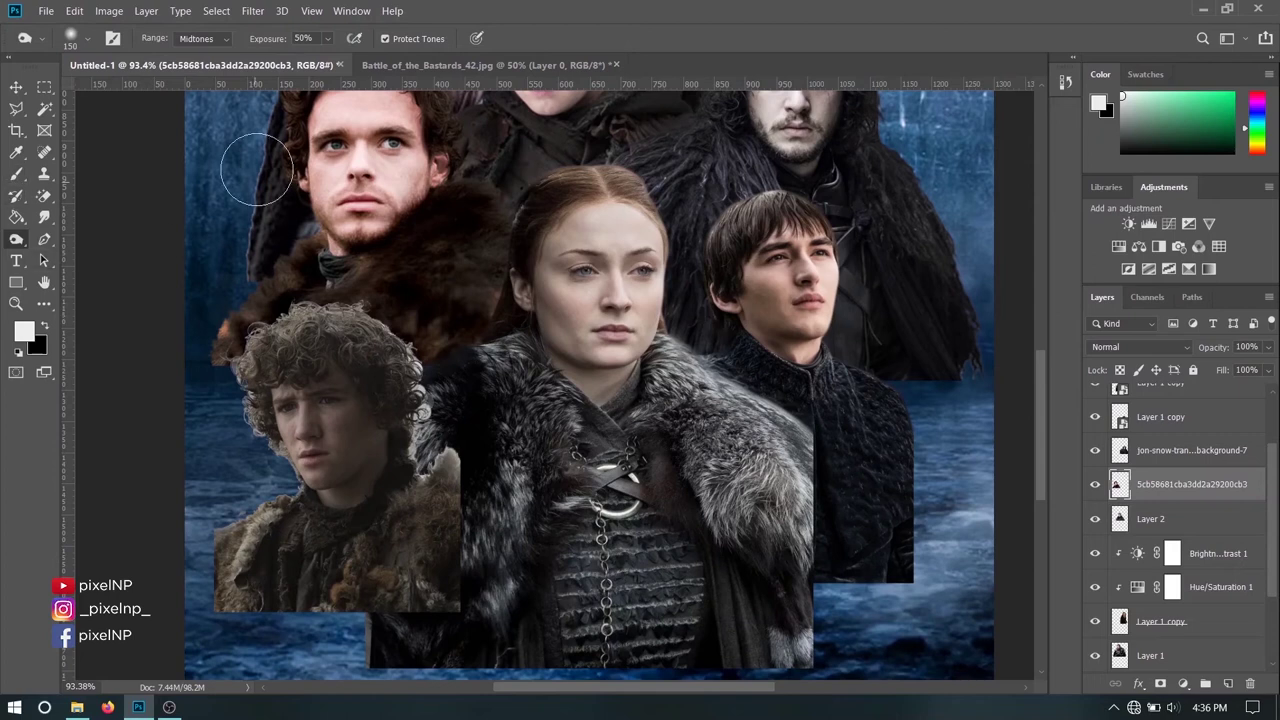
click(16, 87)
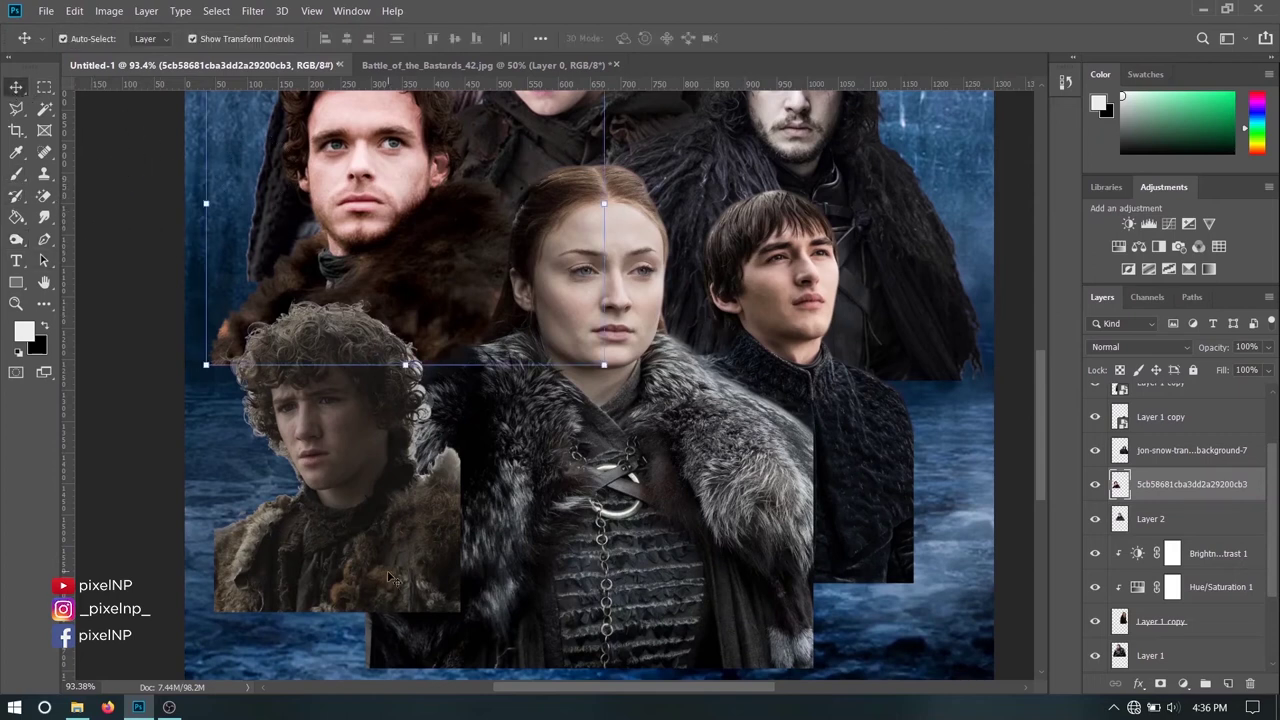
- Rasterize Layer 3 and dodge the curly-haired boy's edges and the dark gap beside the girl
click(12, 242)
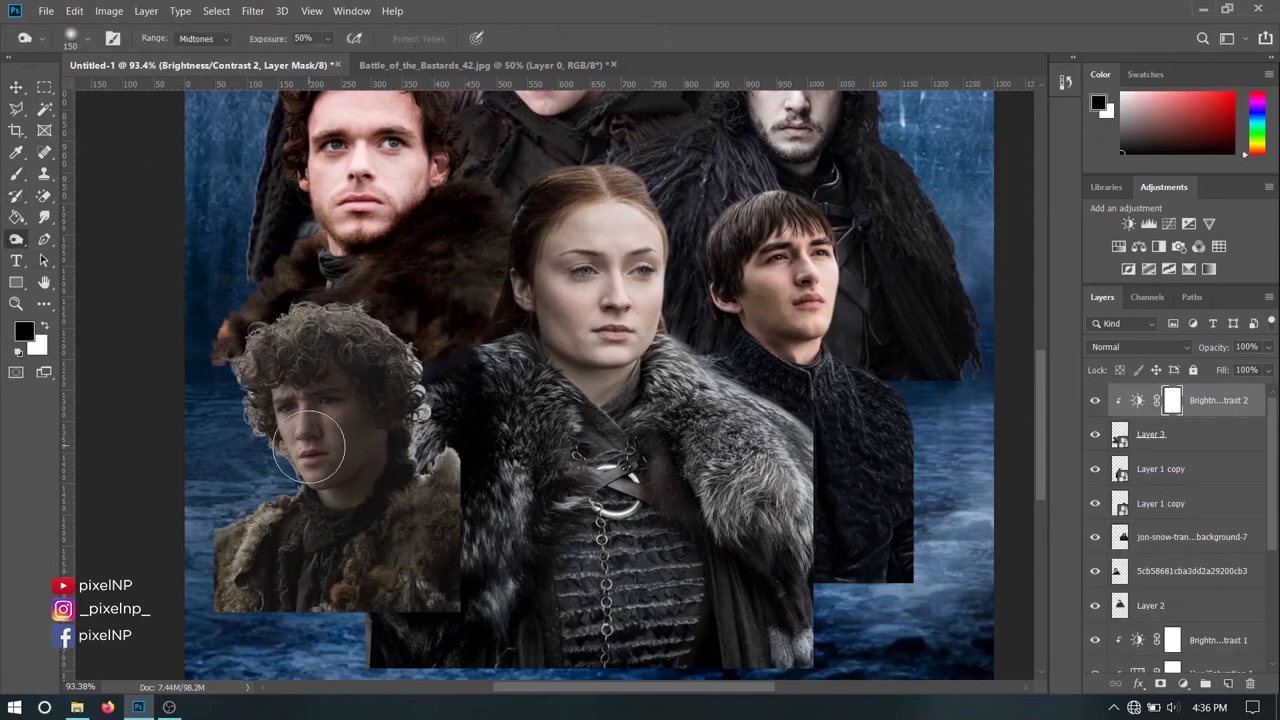
drag(437, 414, 442, 411)
click(1211, 438)
click(450, 352)
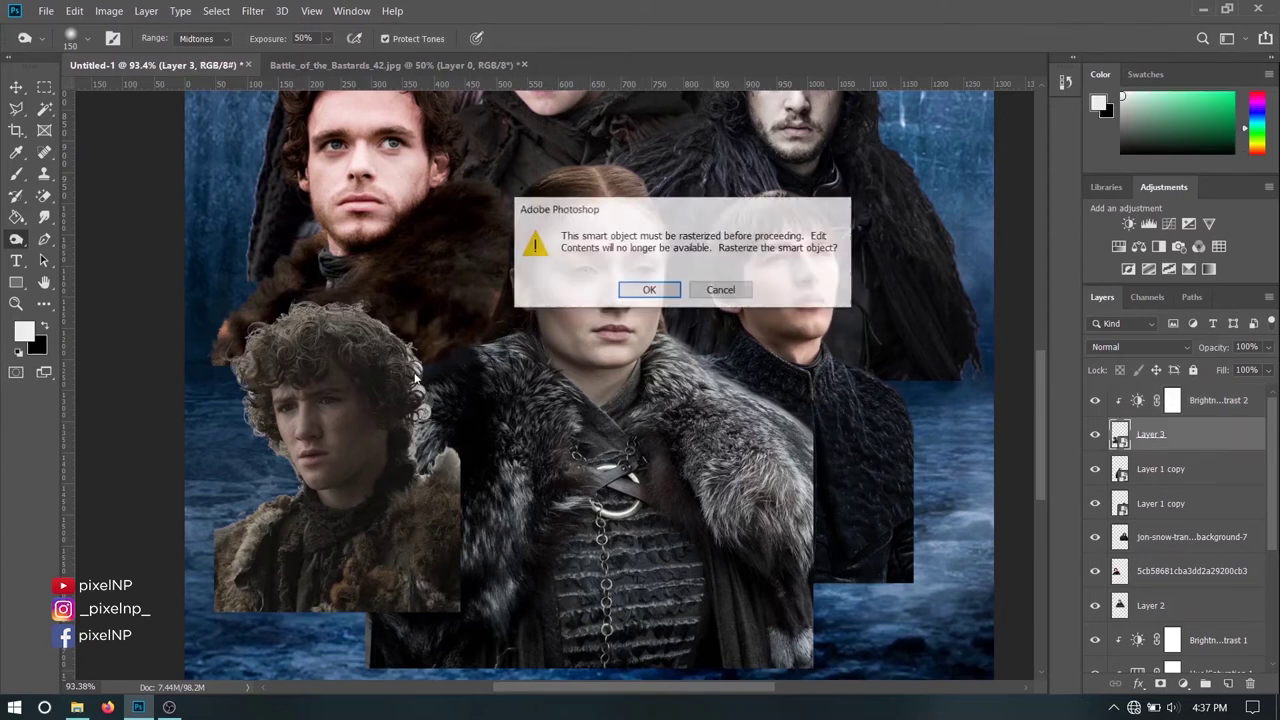
key(Return)
mouse_move(487, 355)
mouse_down()
mouse_move(414, 357)
mouse_move(428, 471)
mouse_move(386, 329)
mouse_up()
mouse_move(206, 370)
mouse_down()
mouse_move(449, 434)
mouse_move(437, 529)
mouse_move(234, 600)
mouse_move(248, 457)
mouse_move(343, 294)
mouse_move(429, 514)
mouse_move(201, 527)
mouse_up()
click(14, 86)
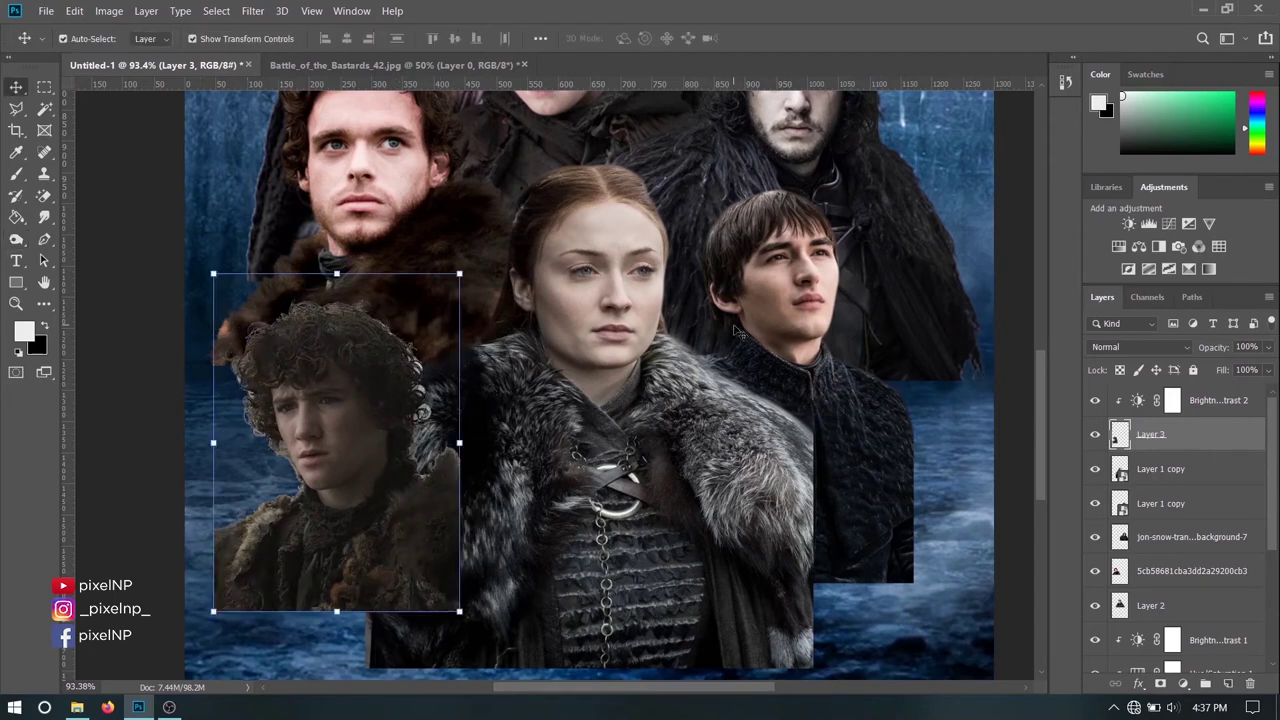
click(253, 14)
click(252, 12)
- Apply Camera Raw to Layer 3 with Exposure -0.15, Contrast +15, Shadows -40, Whites +50
click(299, 103)
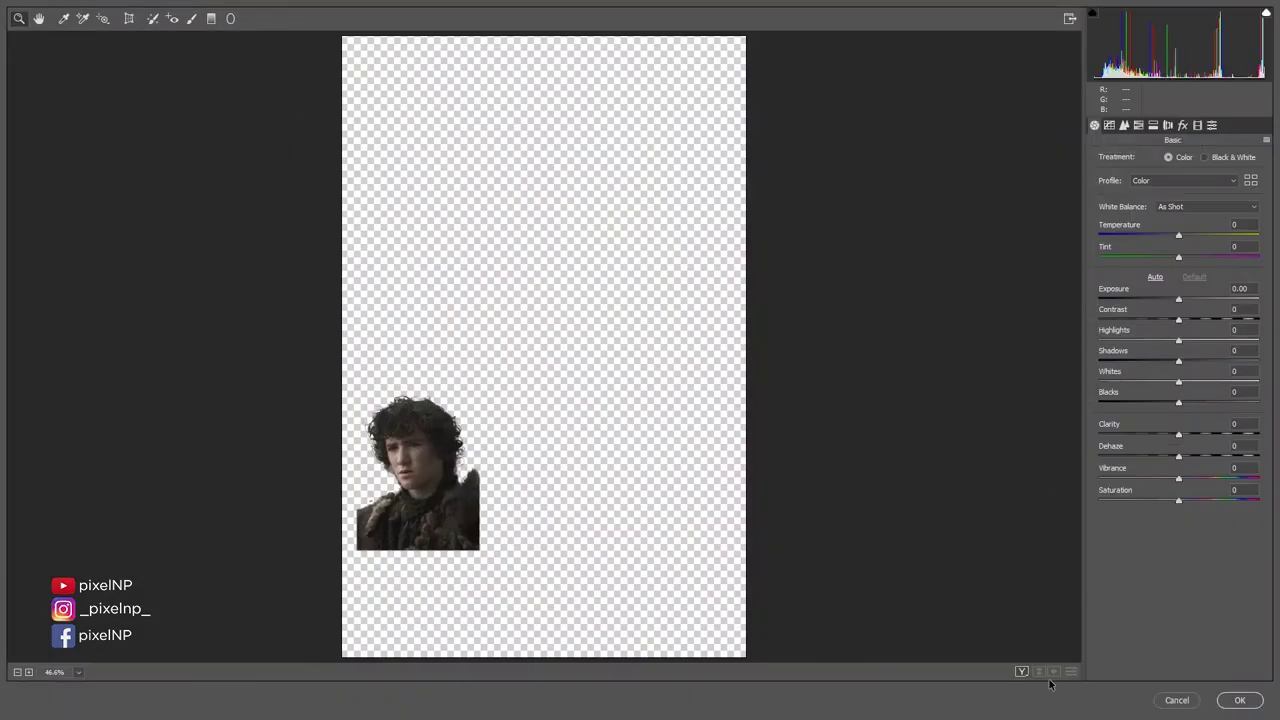
click(1022, 671)
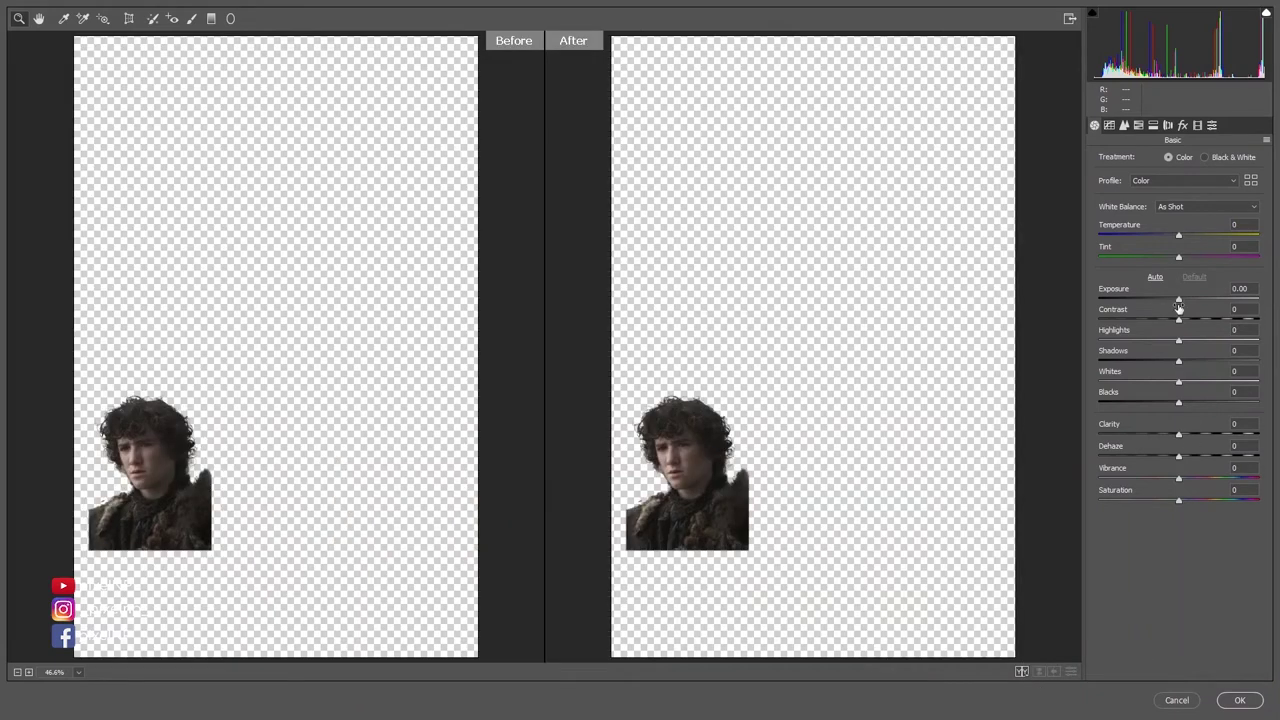
mouse_move(1178, 300)
mouse_down()
mouse_move(1191, 320)
mouse_move(1146, 362)
mouse_move(1219, 386)
mouse_up()
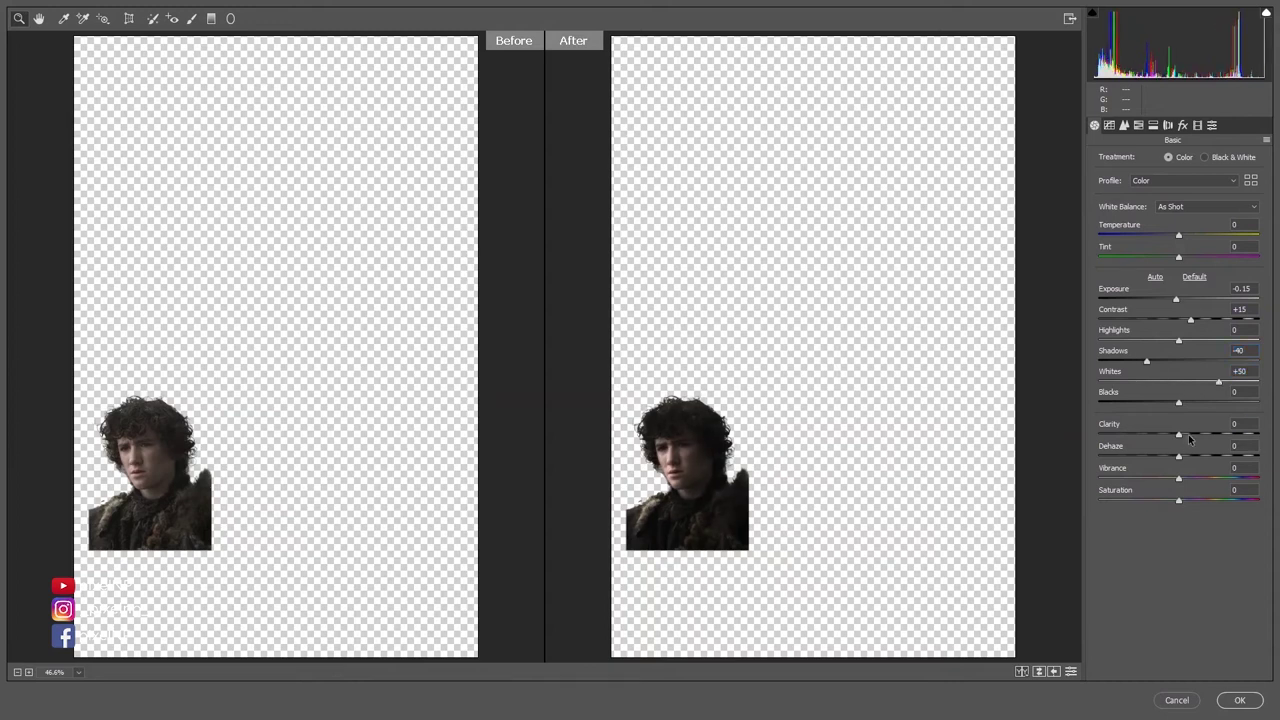
click(1239, 700)
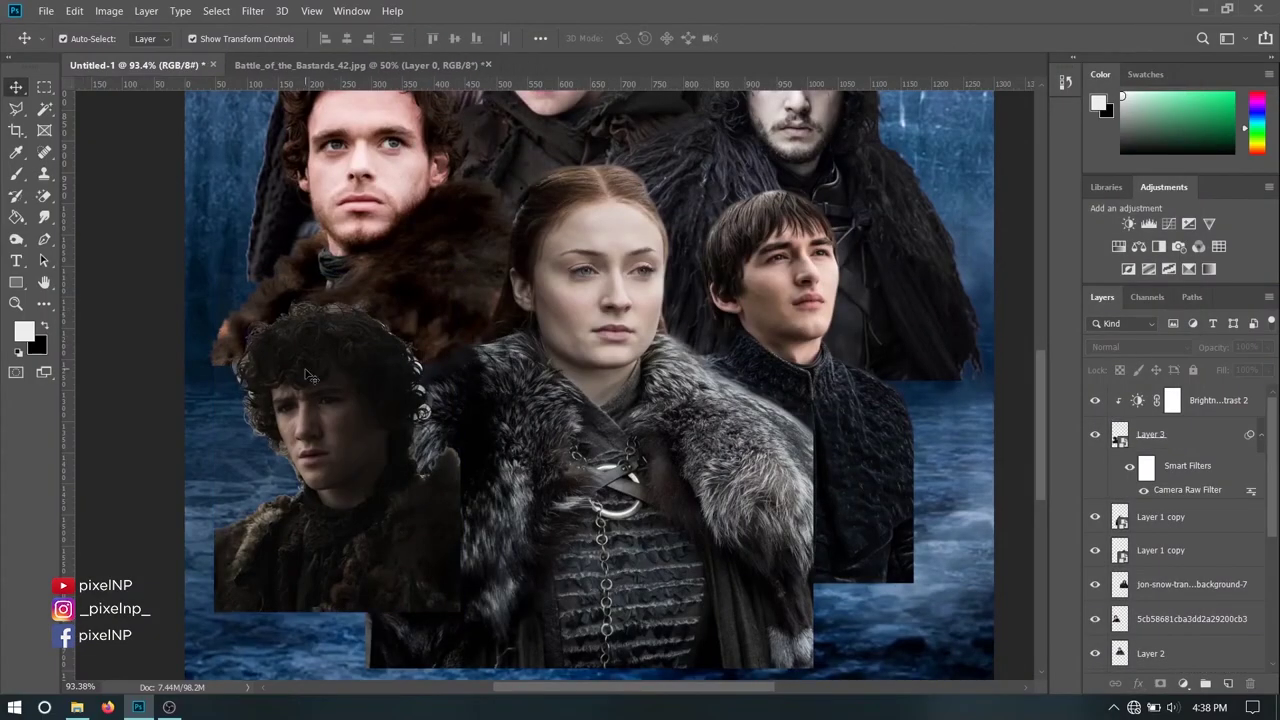
- Rasterize Layer 3 and Magic-Erase the white fringe around the boy's curly hair
scroll(240, 279, up, 3)
scroll(90, 291, up, 2)
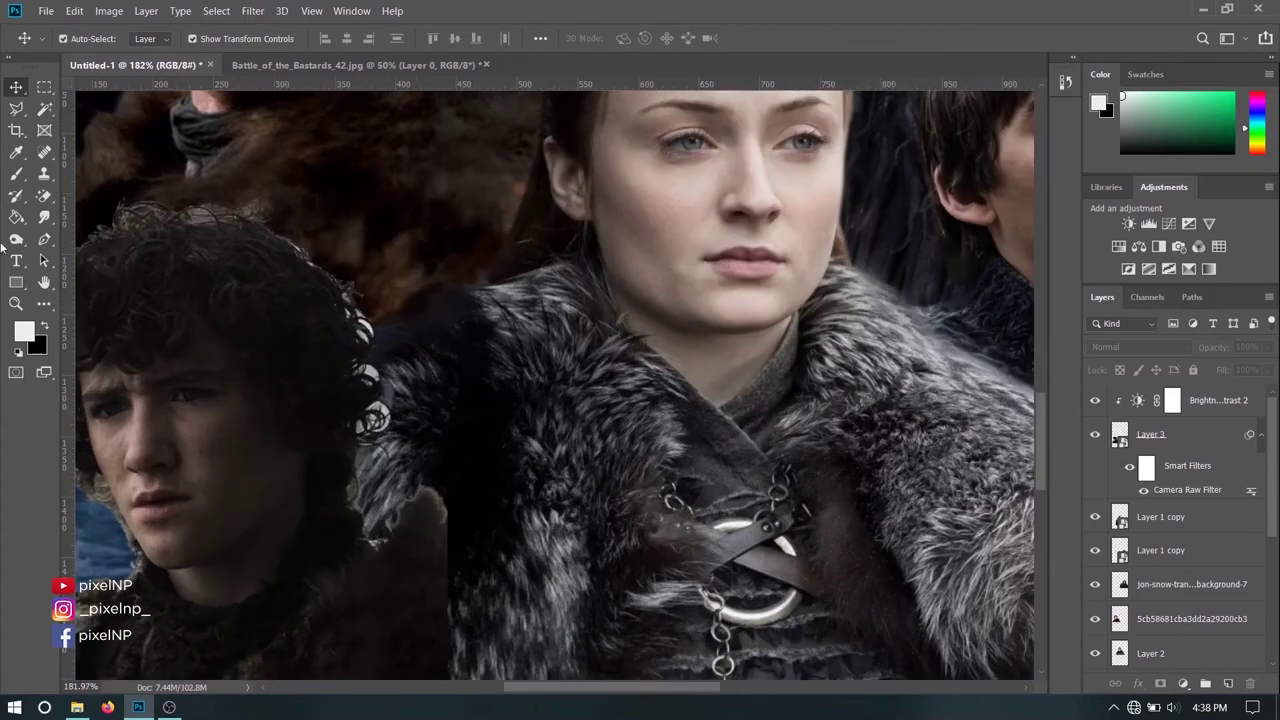
click(44, 196)
right_click(1193, 440)
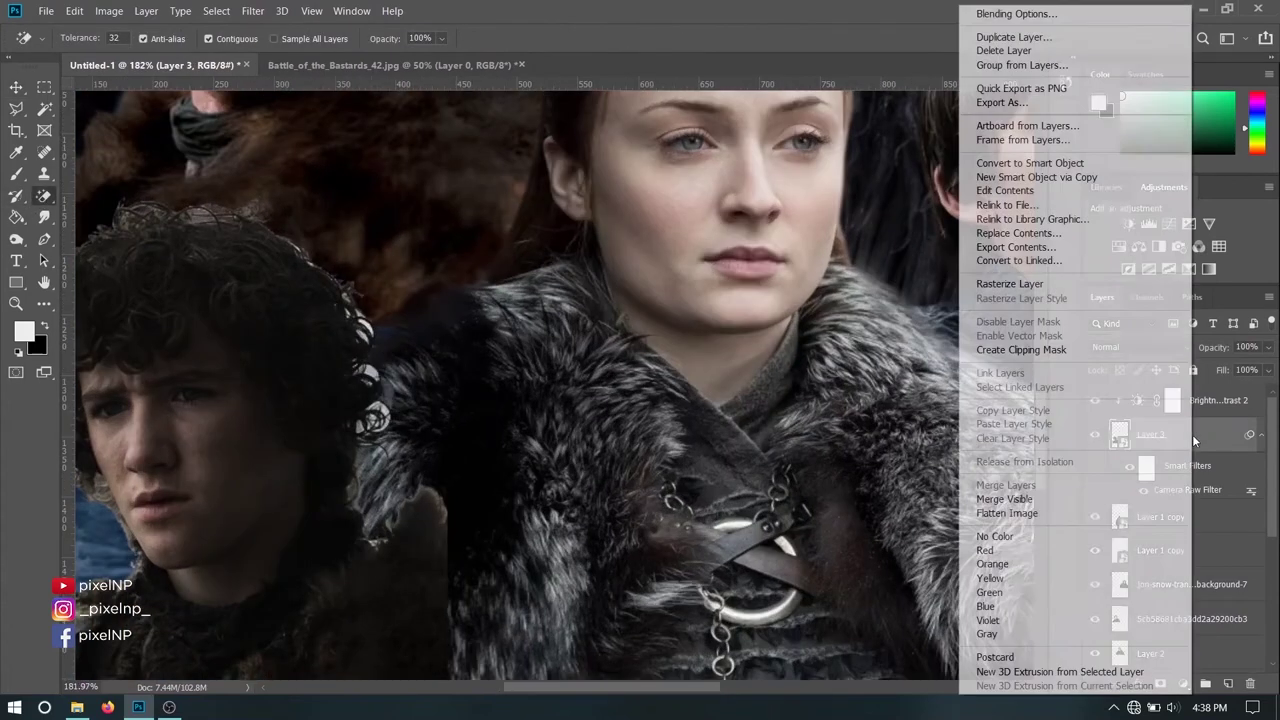
click(1000, 286)
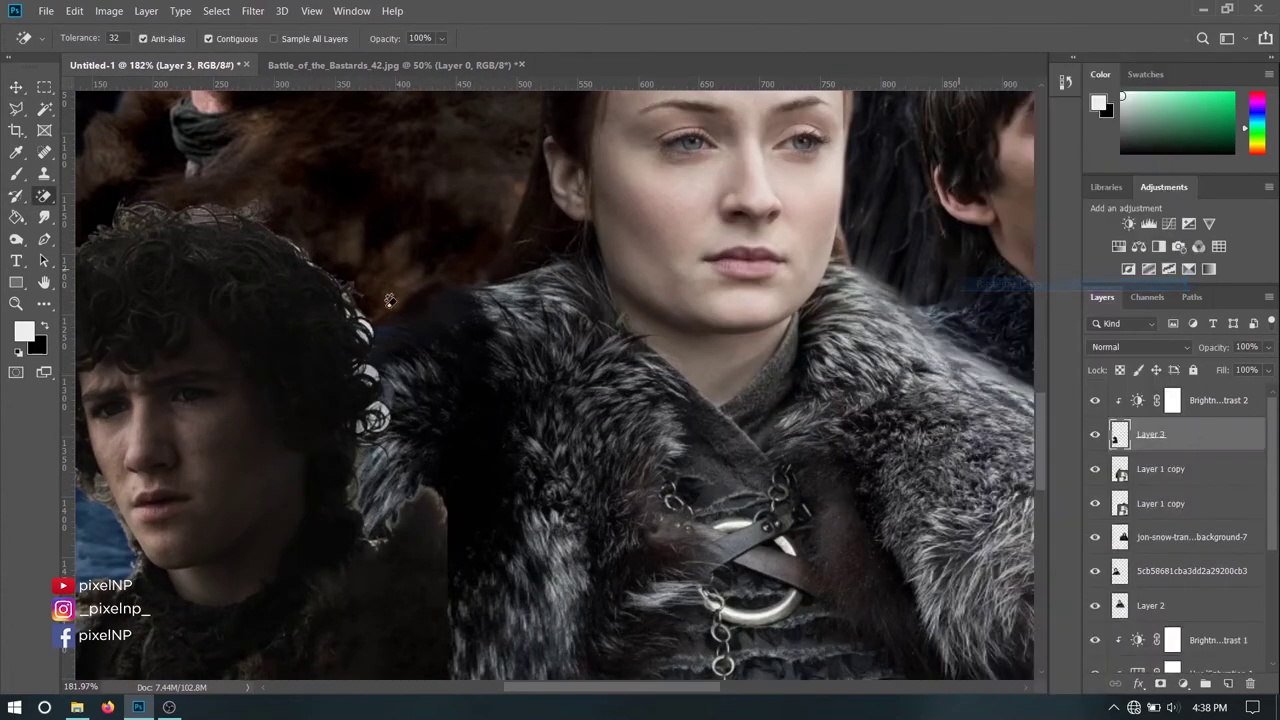
click(378, 412)
scroll(375, 400, up, 4)
scroll(370, 317, up, 3)
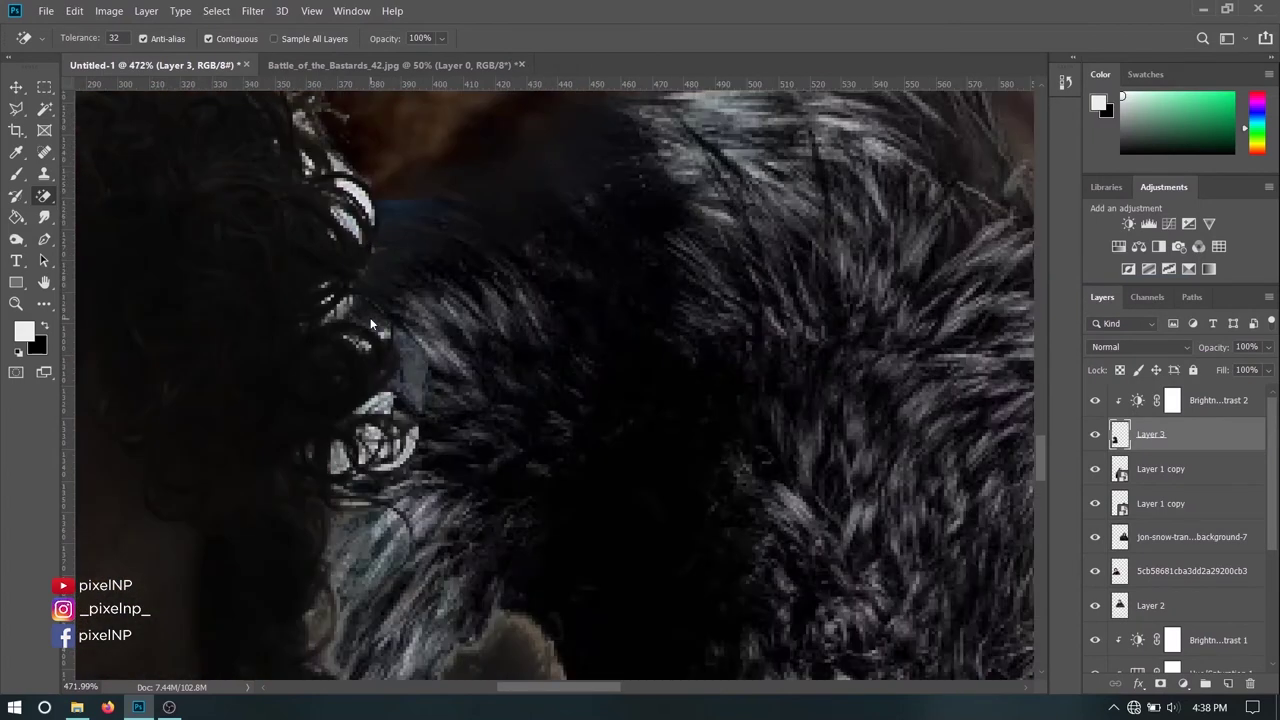
click(358, 184)
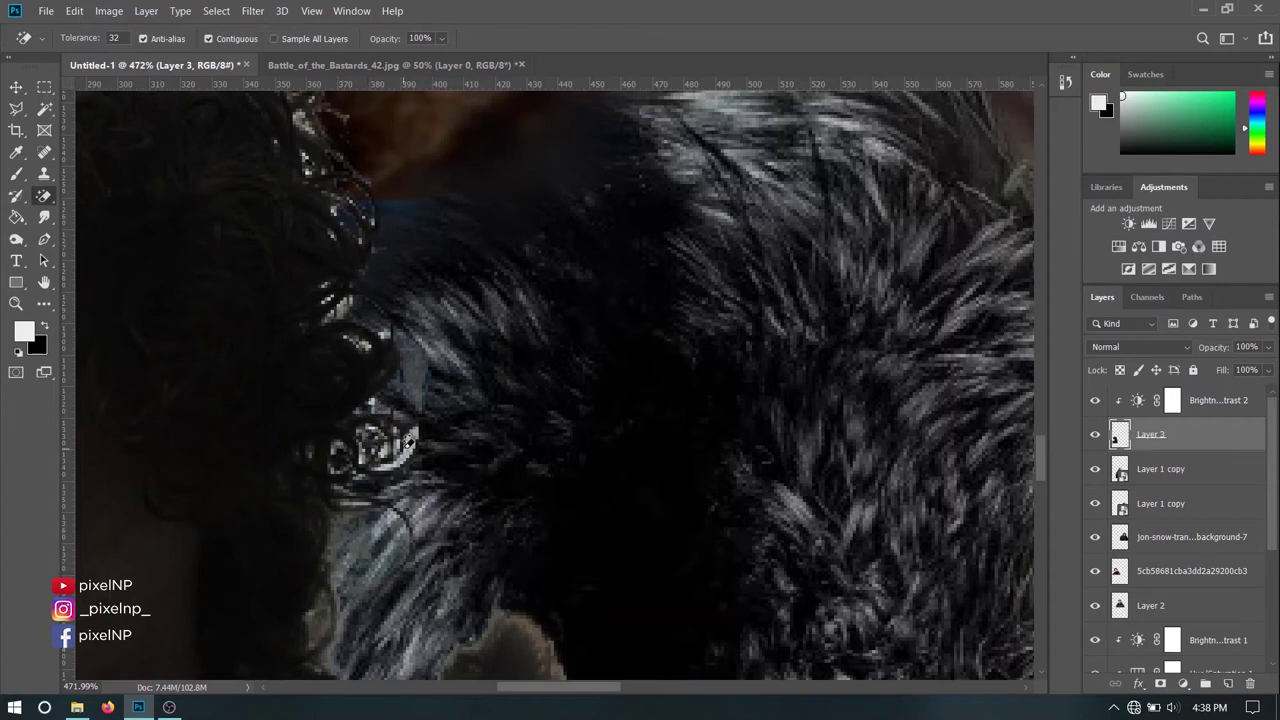
click(417, 434)
- Dodge the dark fur along the boy's edge and beside his hair
scroll(388, 455, down, 5)
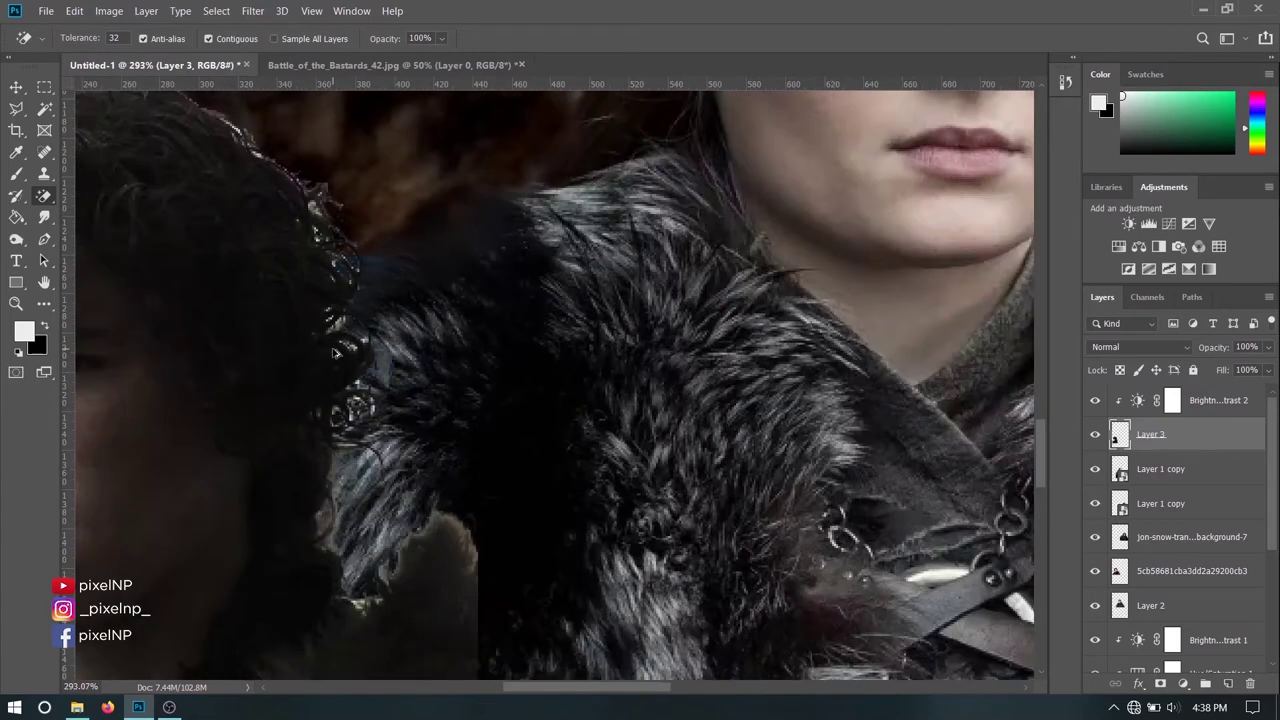
mouse_move(219, 261)
mouse_down()
mouse_move(317, 354)
mouse_move(270, 287)
mouse_up()
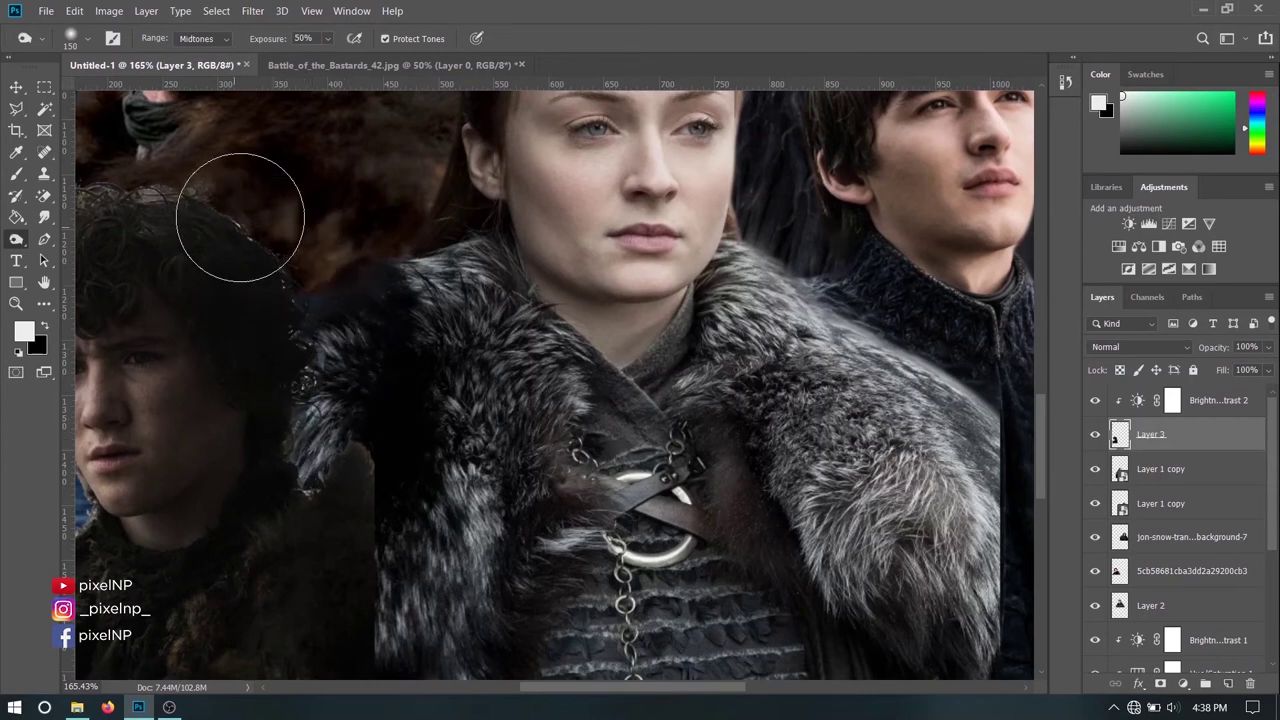
scroll(286, 234, down, 3)
scroll(200, 250, down, 1)
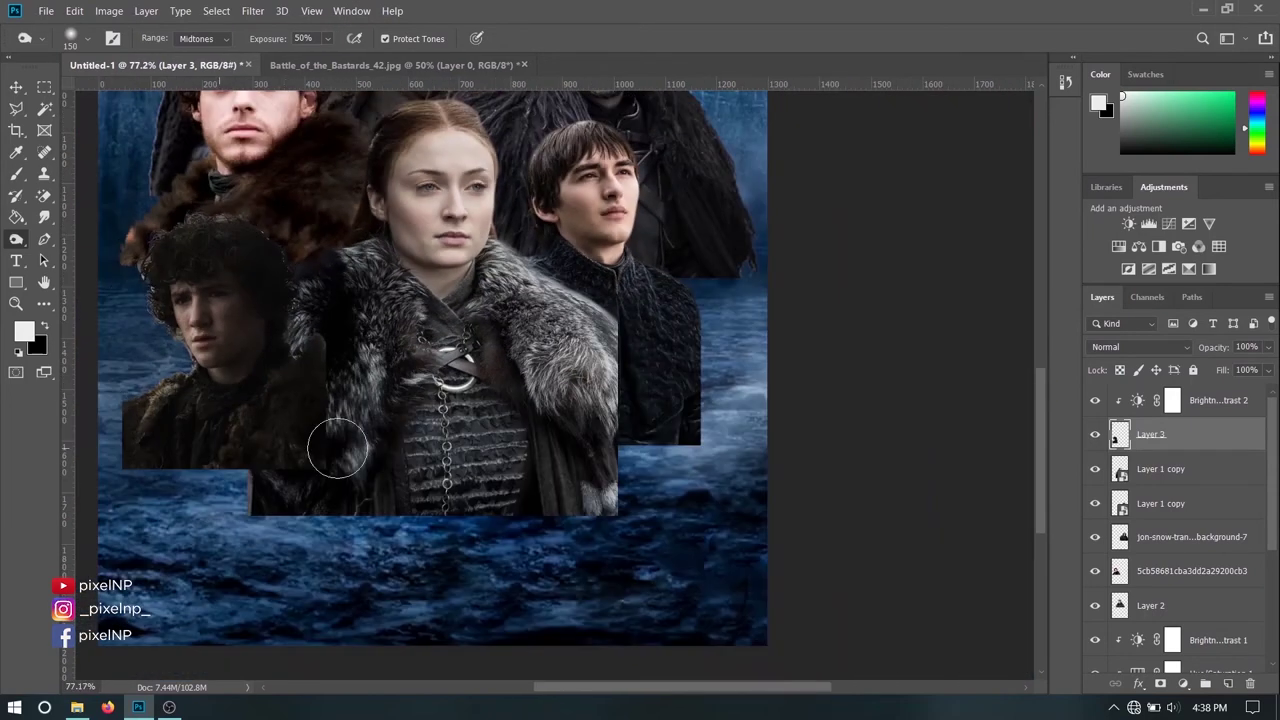
drag(157, 229, 317, 320)
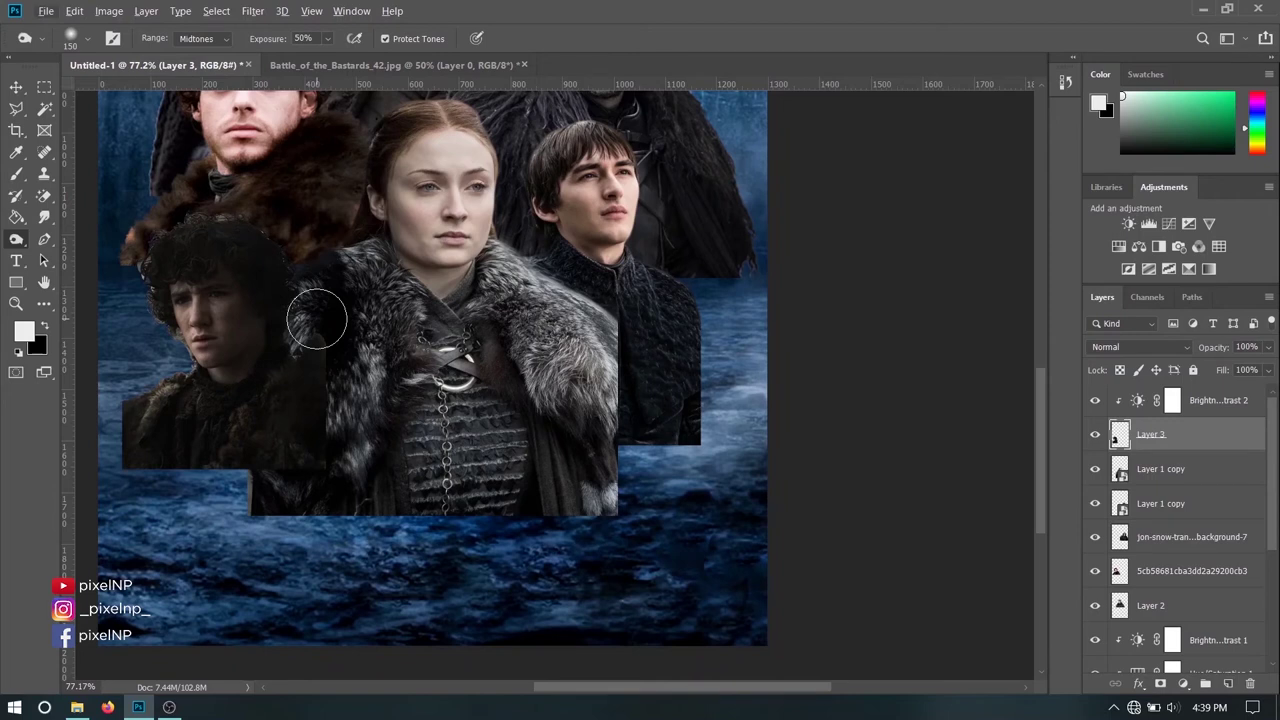
- Rasterize the red-haired woman's Layer 1 copy and dodge the dark fur at her shoulder
click(16, 90)
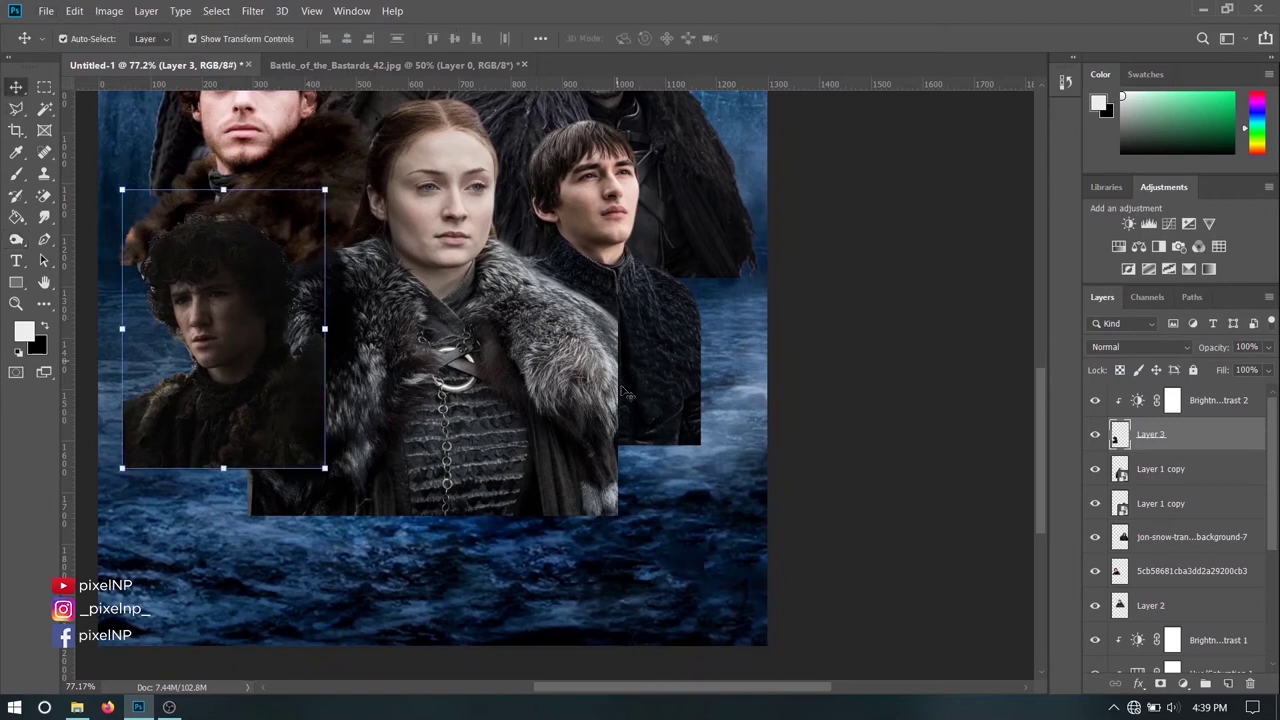
click(562, 455)
right_click(1178, 484)
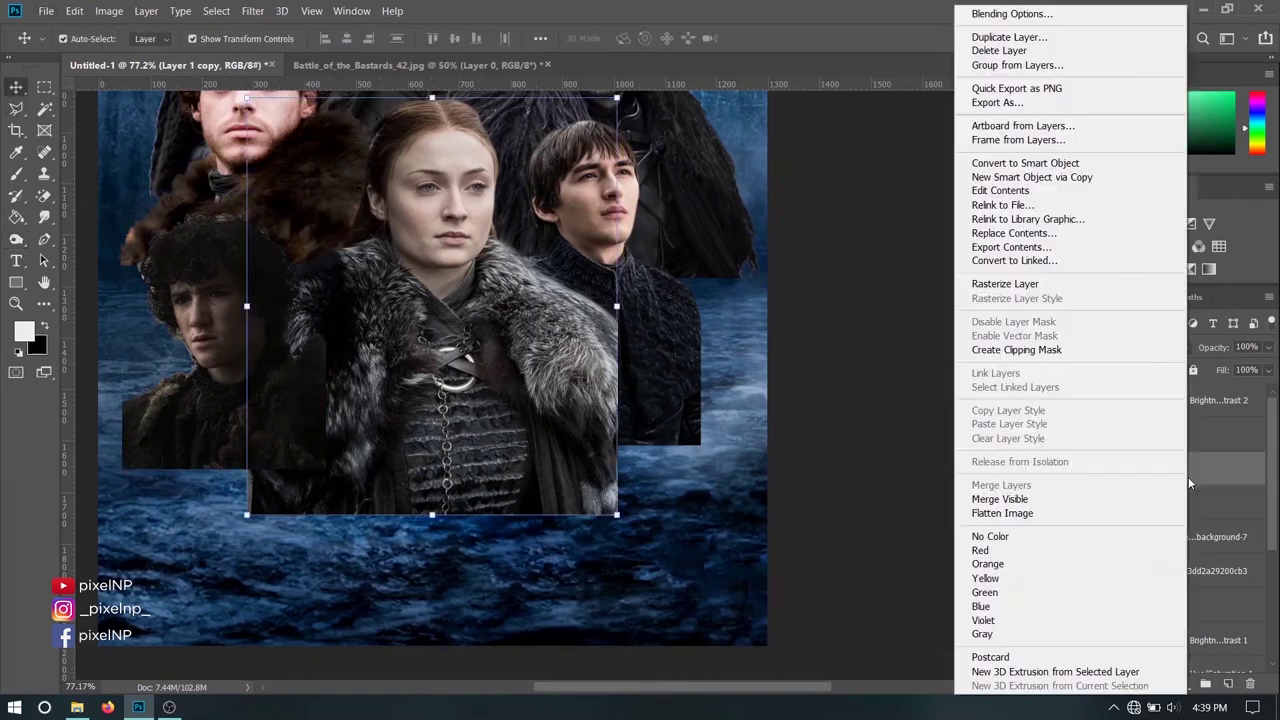
click(1010, 286)
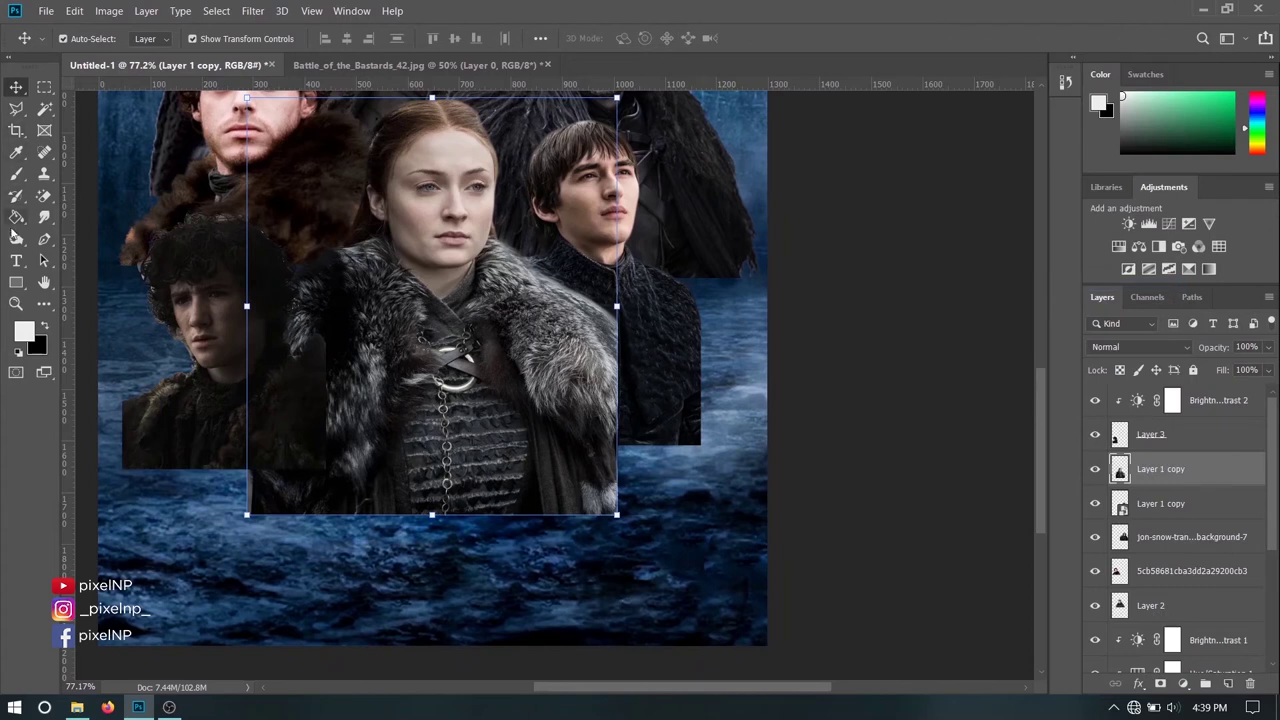
click(16, 238)
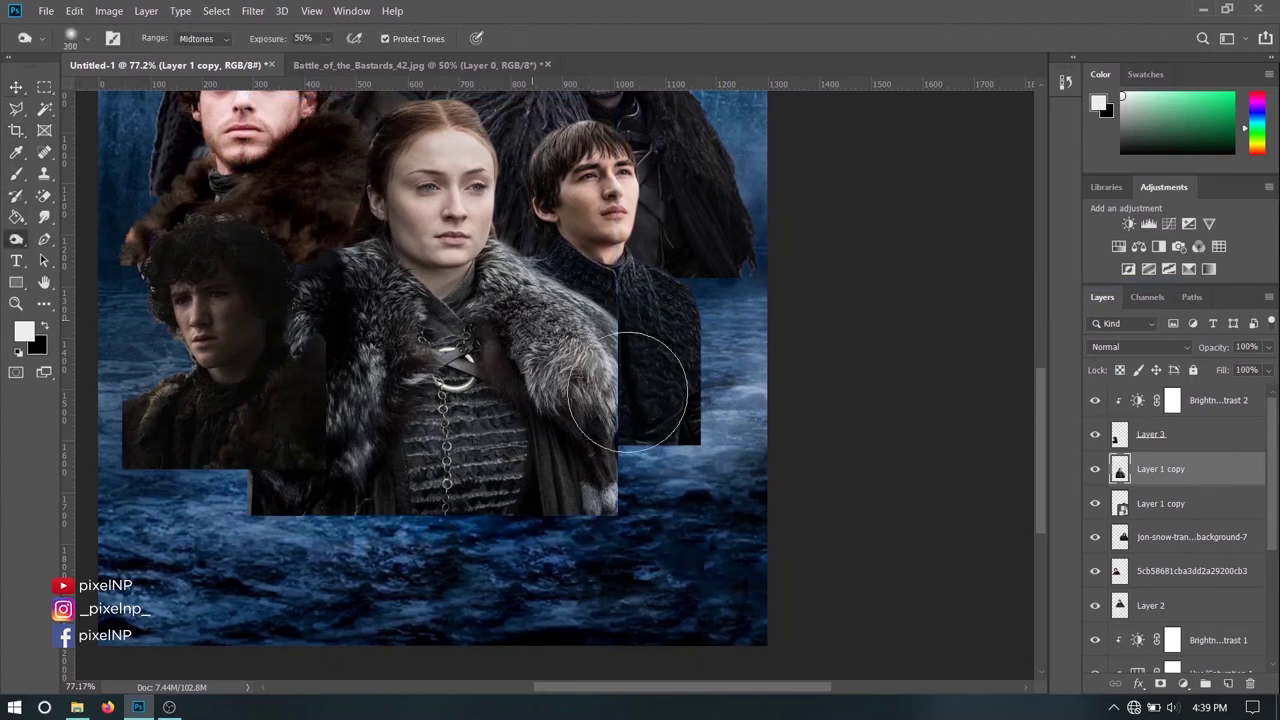
drag(586, 371, 318, 506)
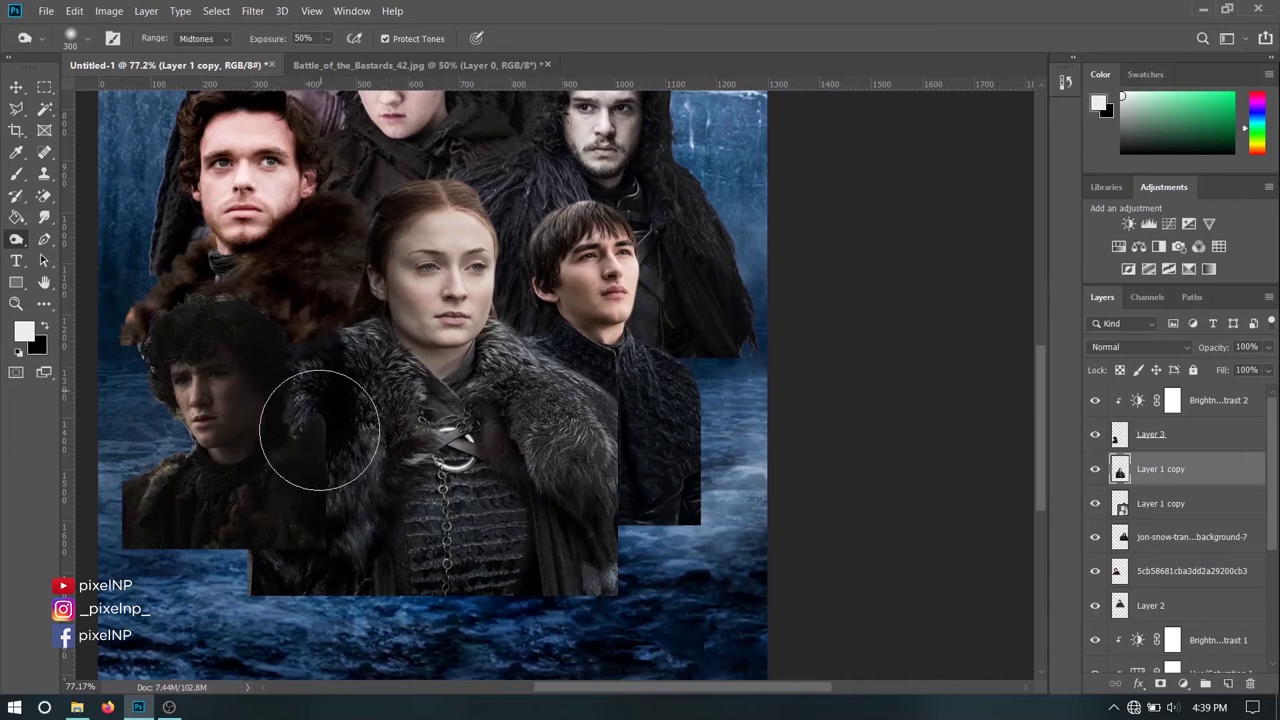
click(252, 11)
- Camera Raw on Layer 1 copy: Exposure -0.20, Contrast +11, Highlights -6, Shadows -33, Blacks -49, Clarity +8
click(293, 103)
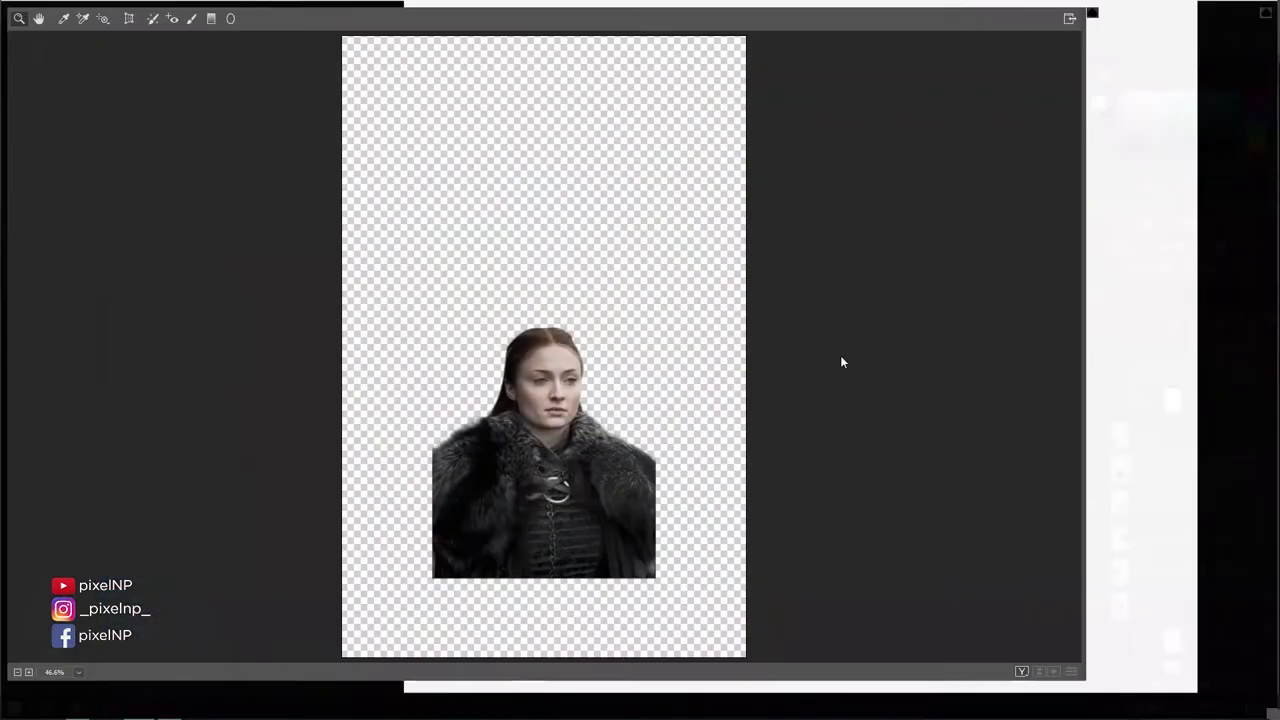
click(1022, 672)
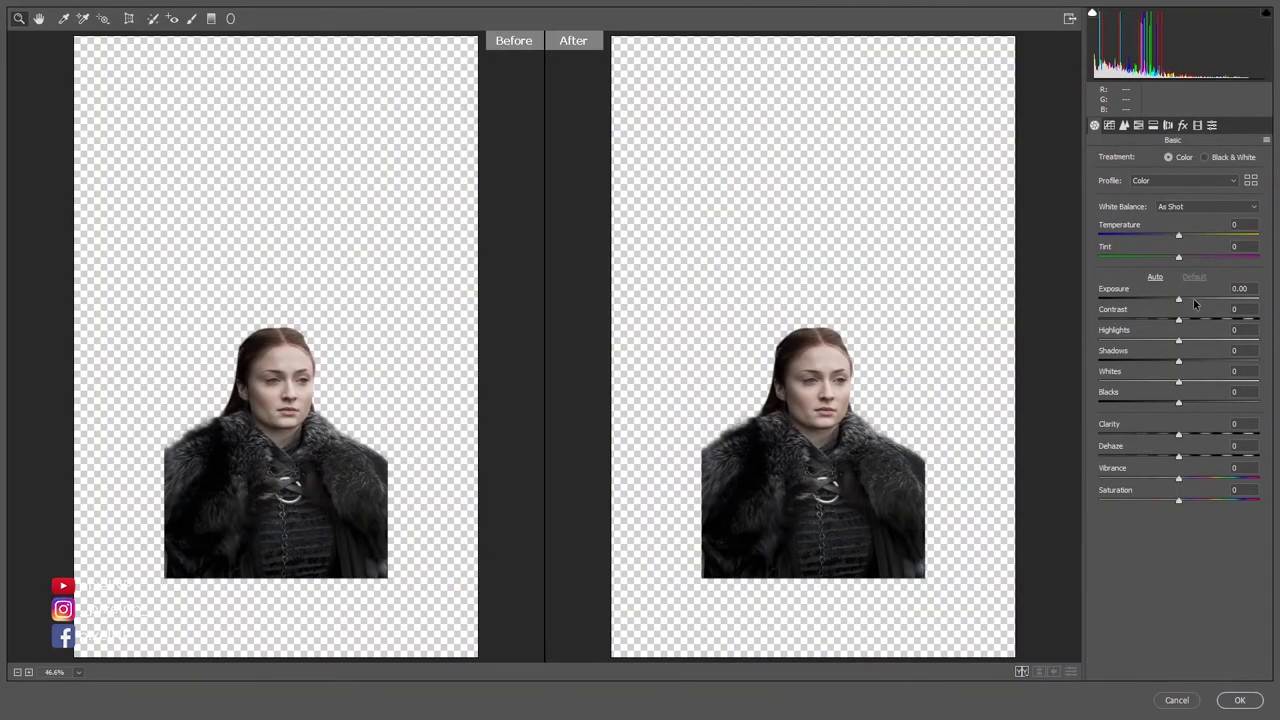
mouse_move(1193, 298)
mouse_down()
mouse_move(1176, 298)
mouse_move(1187, 319)
mouse_move(1151, 361)
mouse_up()
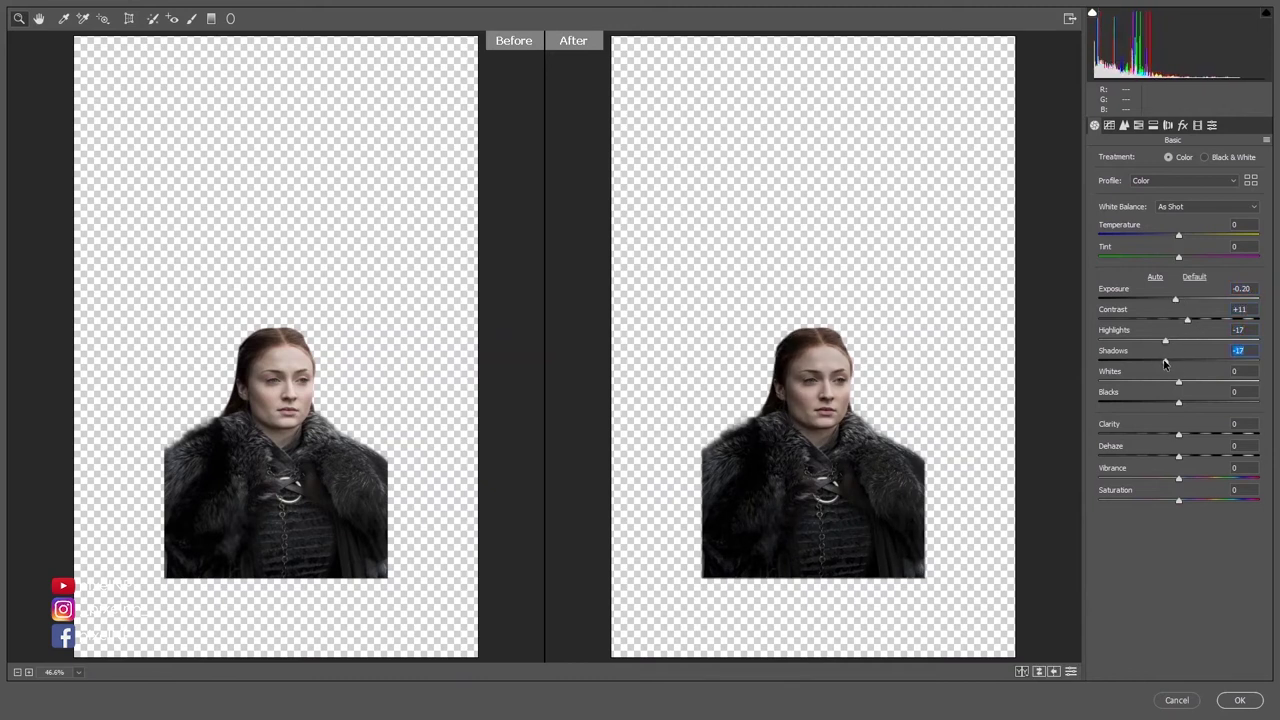
drag(1178, 402, 1138, 404)
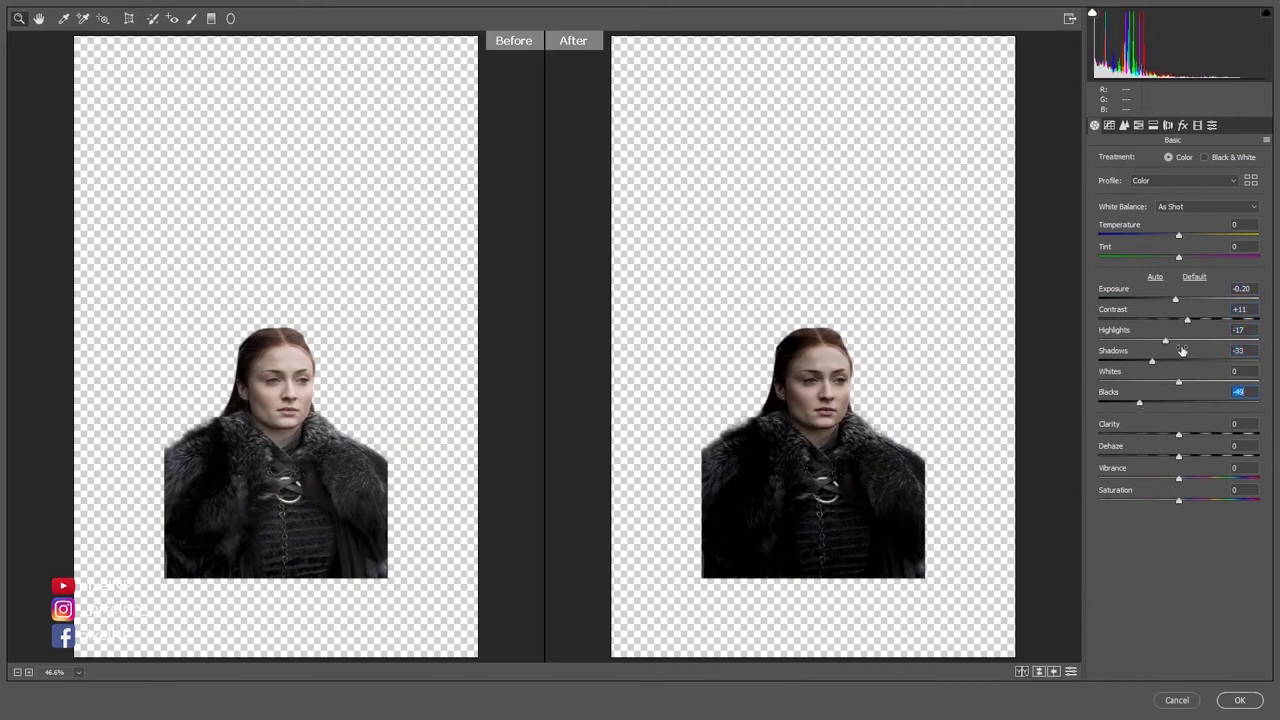
drag(1165, 341, 1174, 341)
drag(1186, 435, 1184, 435)
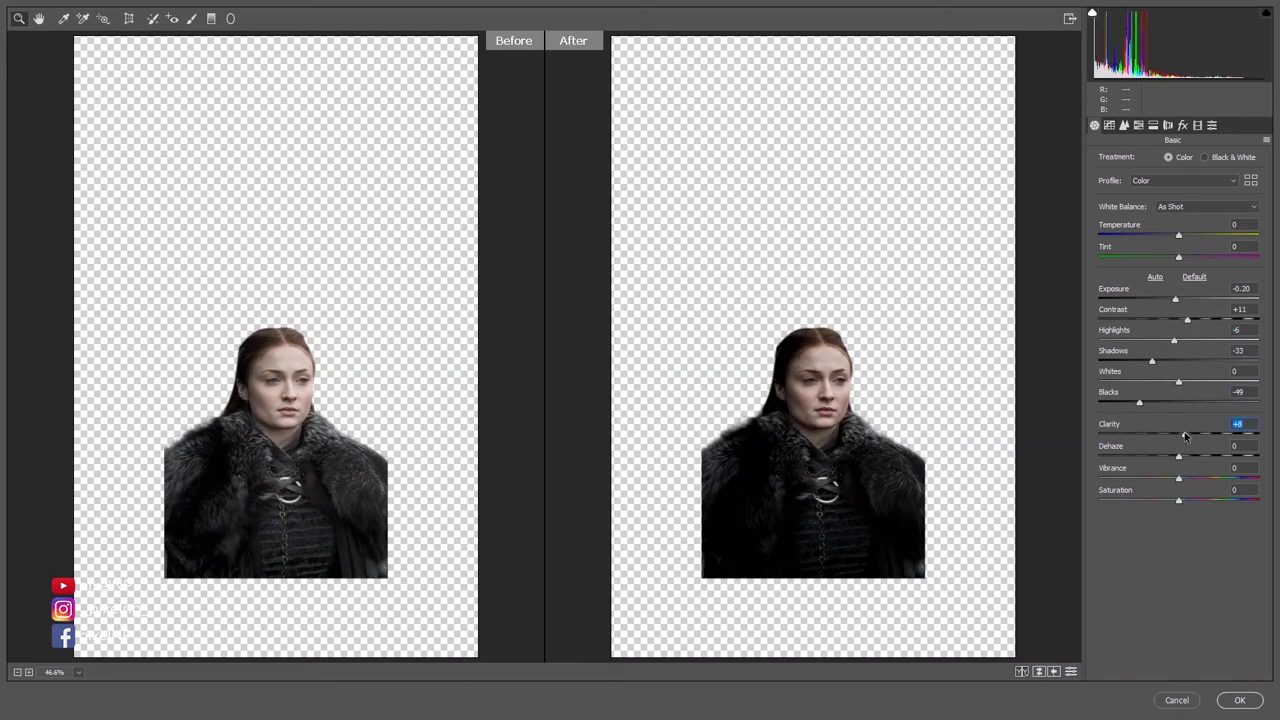
click(1222, 704)
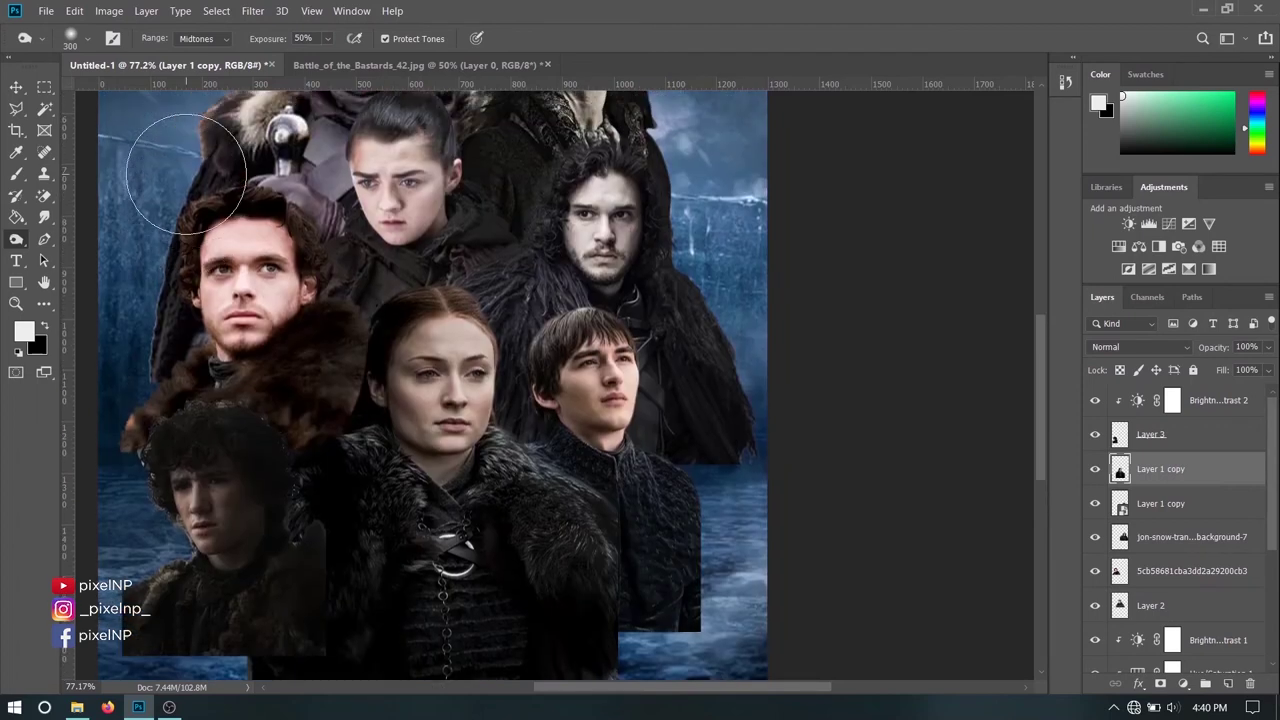
scroll(371, 400, up, 1)
scroll(371, 410, up, 2)
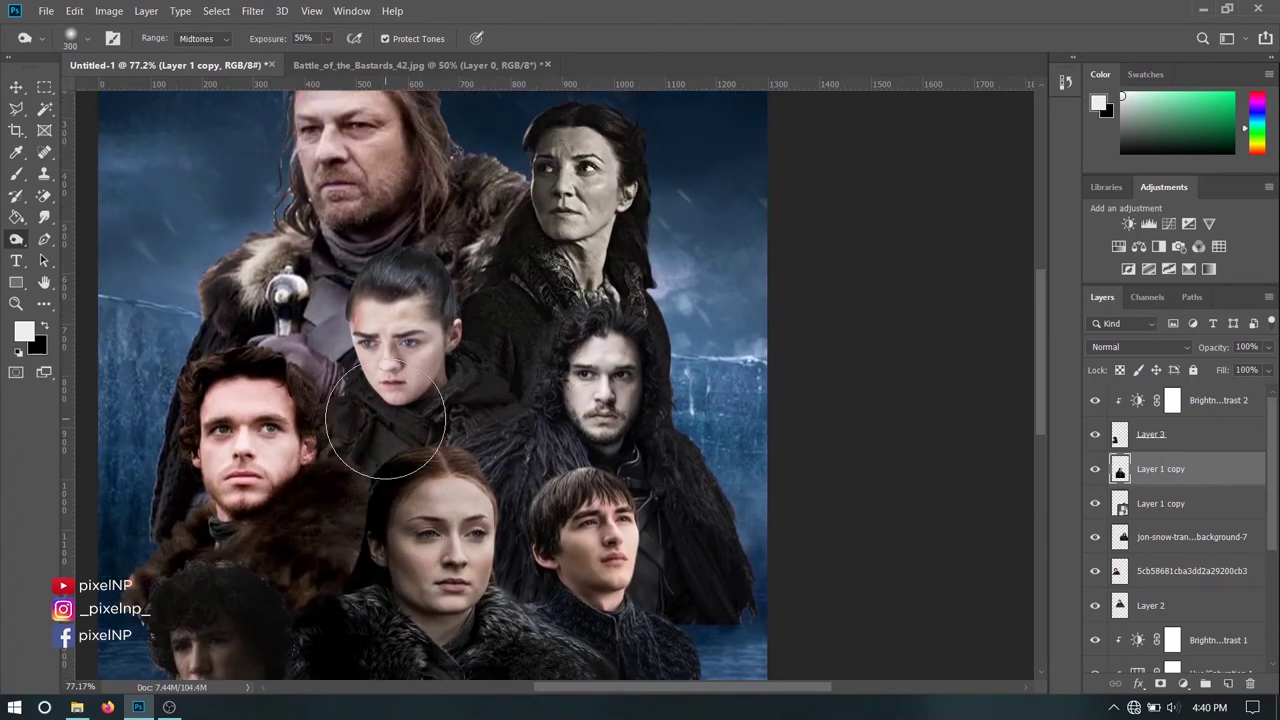
click(16, 87)
scroll(396, 390, down, 5)
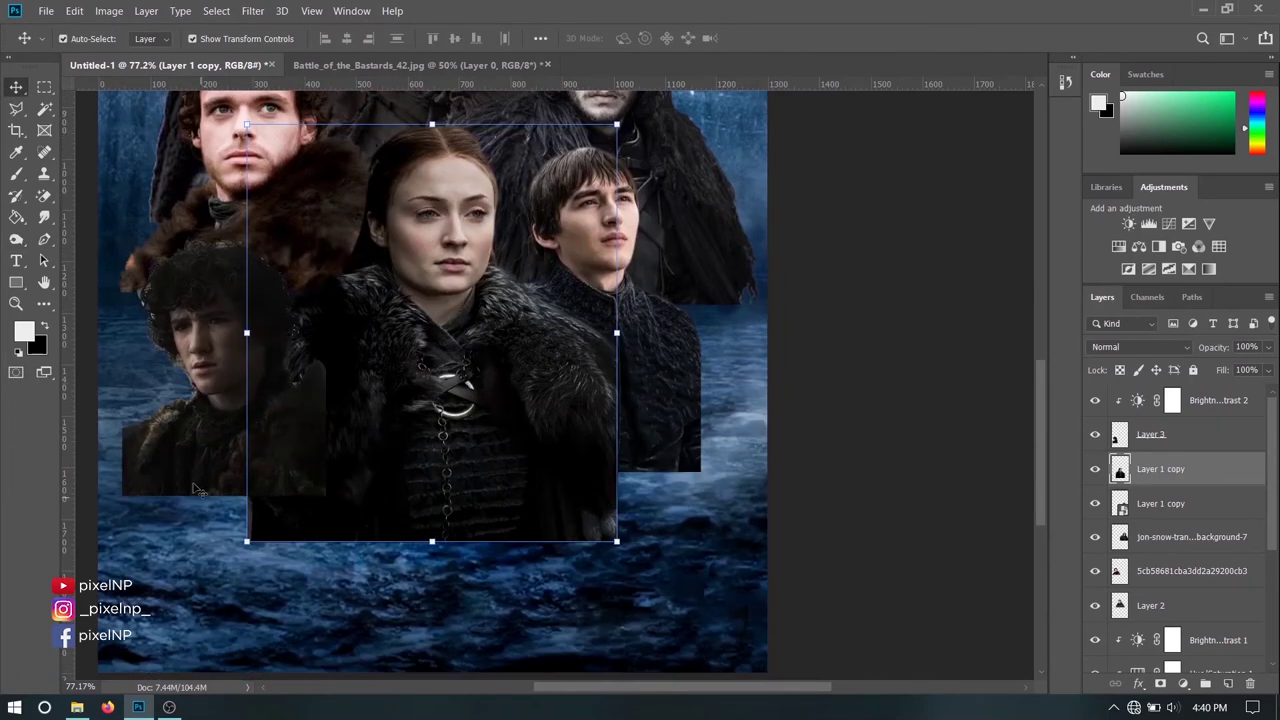
key(alt+bracketright)
key(alt+bracketright)
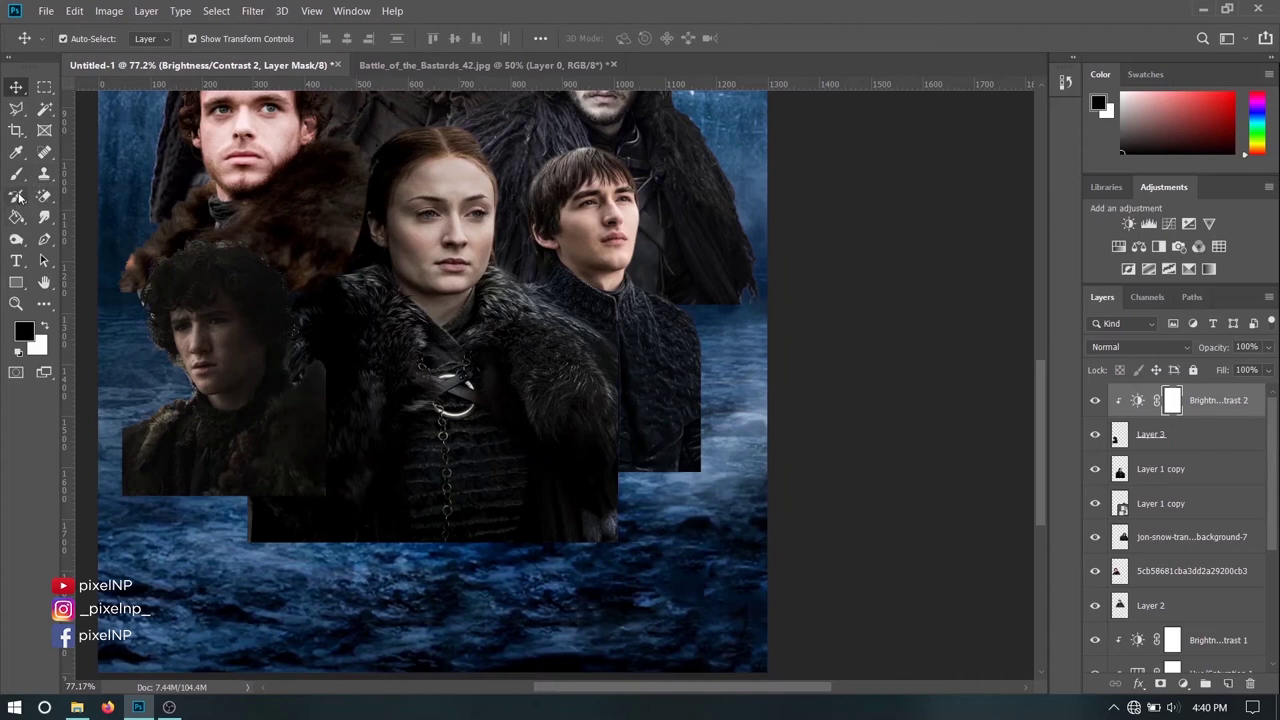
click(16, 239)
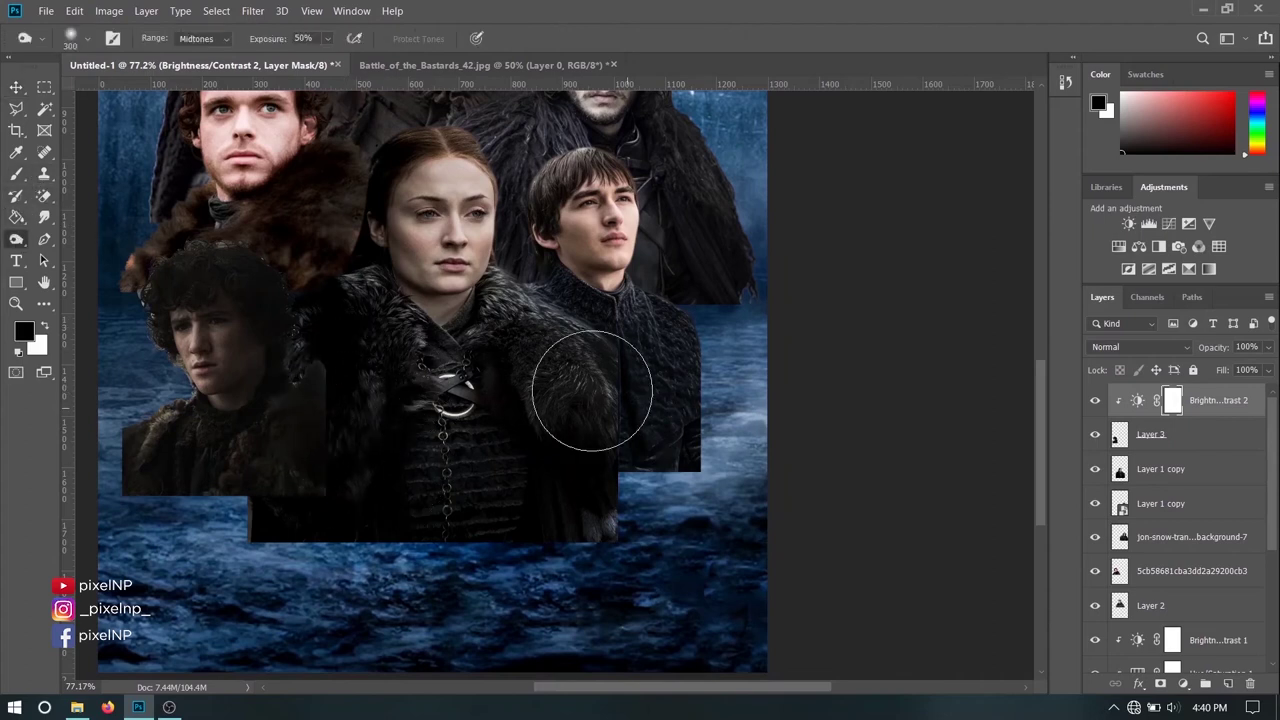
click(1170, 472)
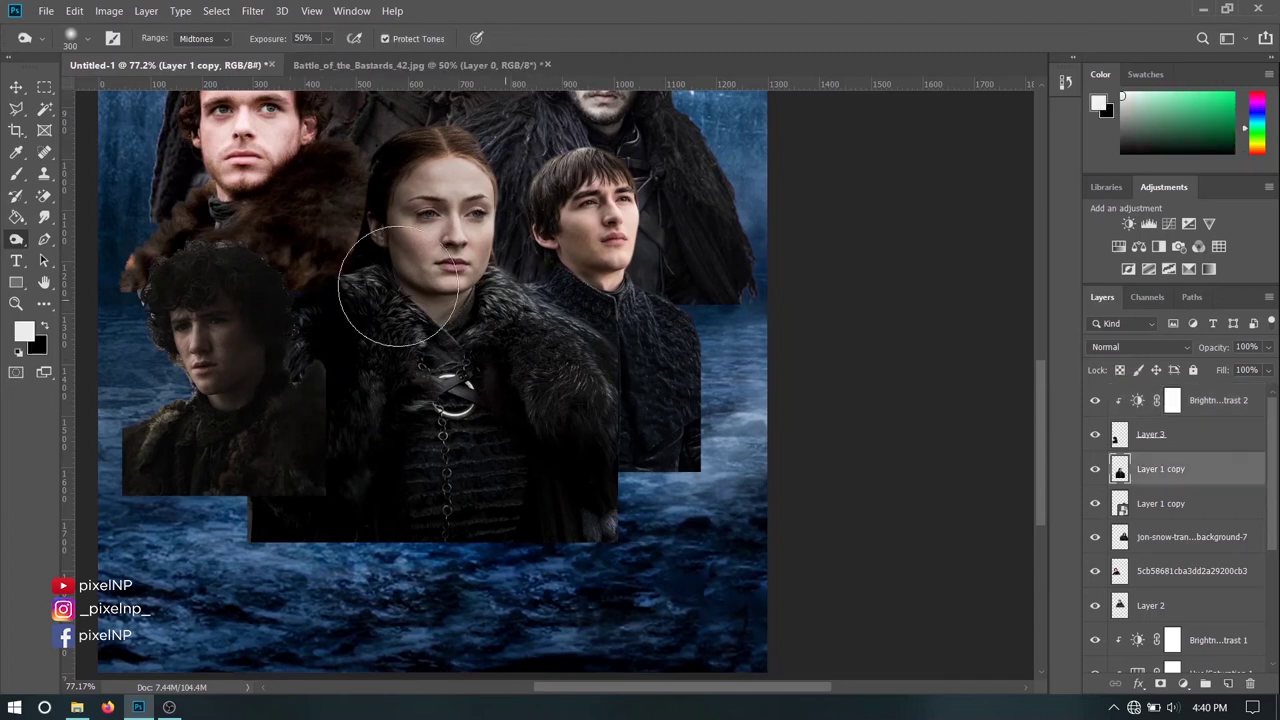
scroll(523, 329, up, 3)
key(bracketleft)
key(bracketleft)
key(bracketleft)
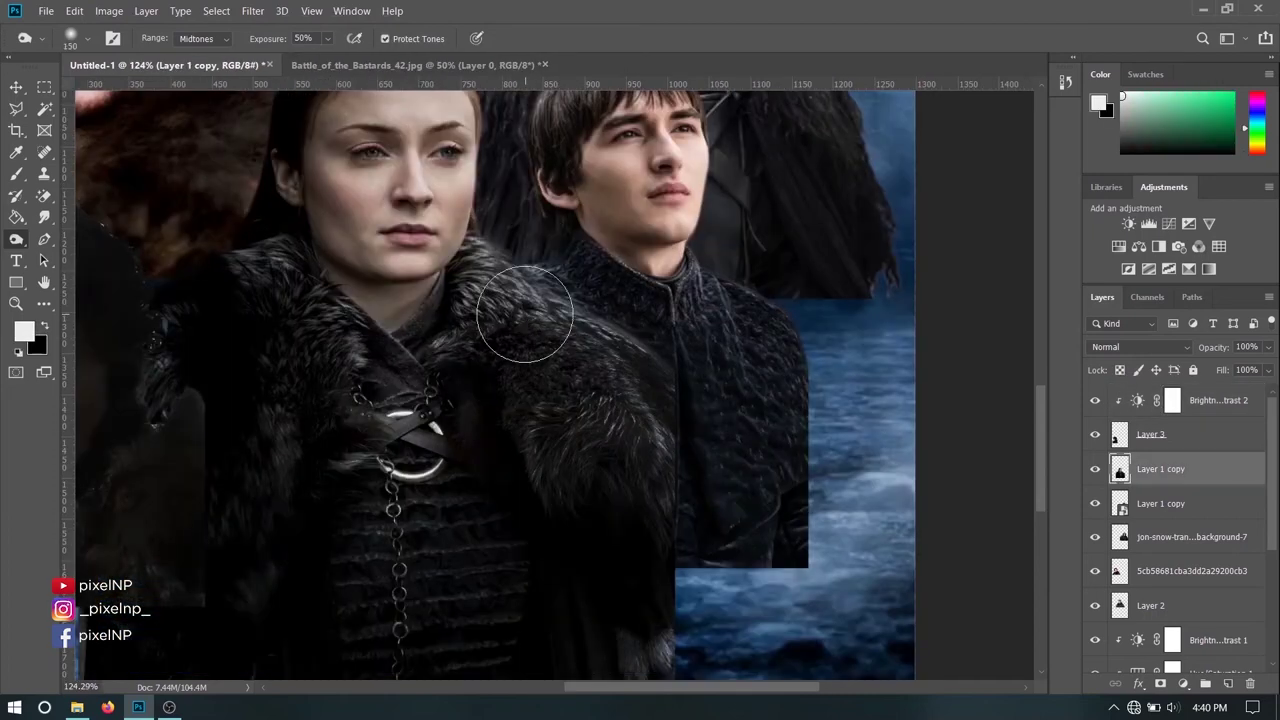
scroll(480, 330, up, 2)
scroll(480, 366, up, 2)
key(bracketleft)
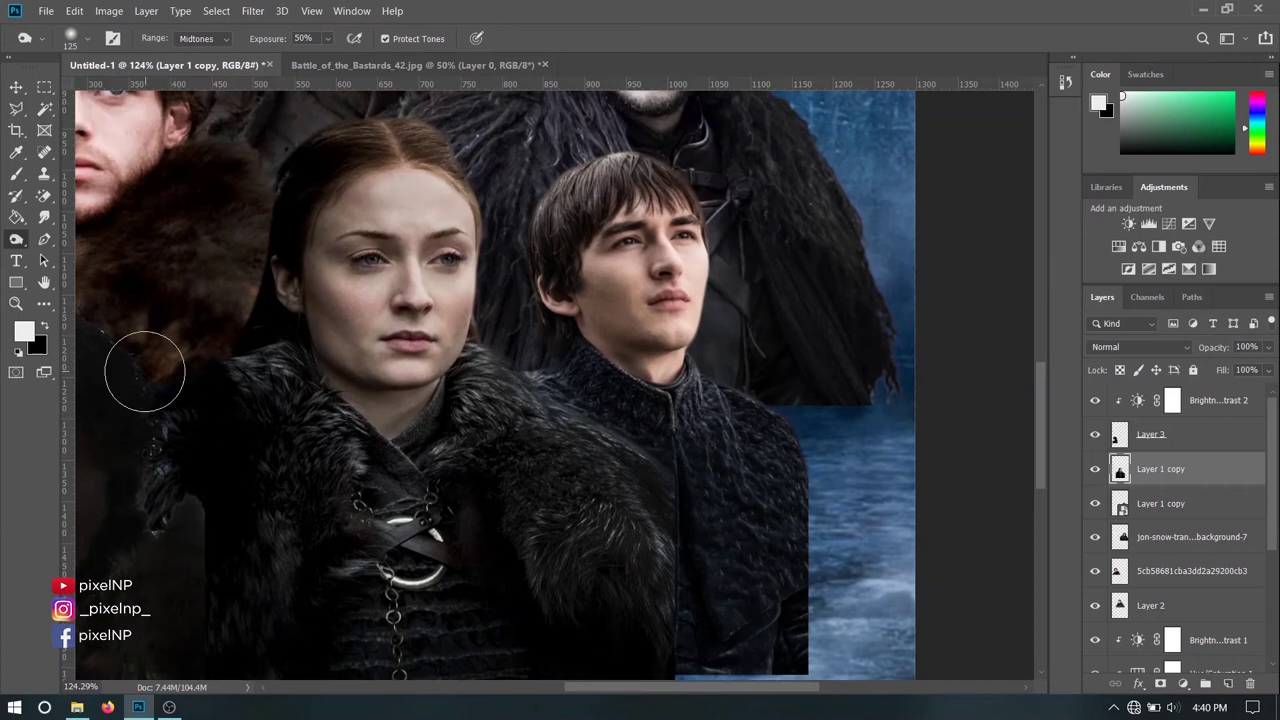
scroll(640, 390, down, 2)
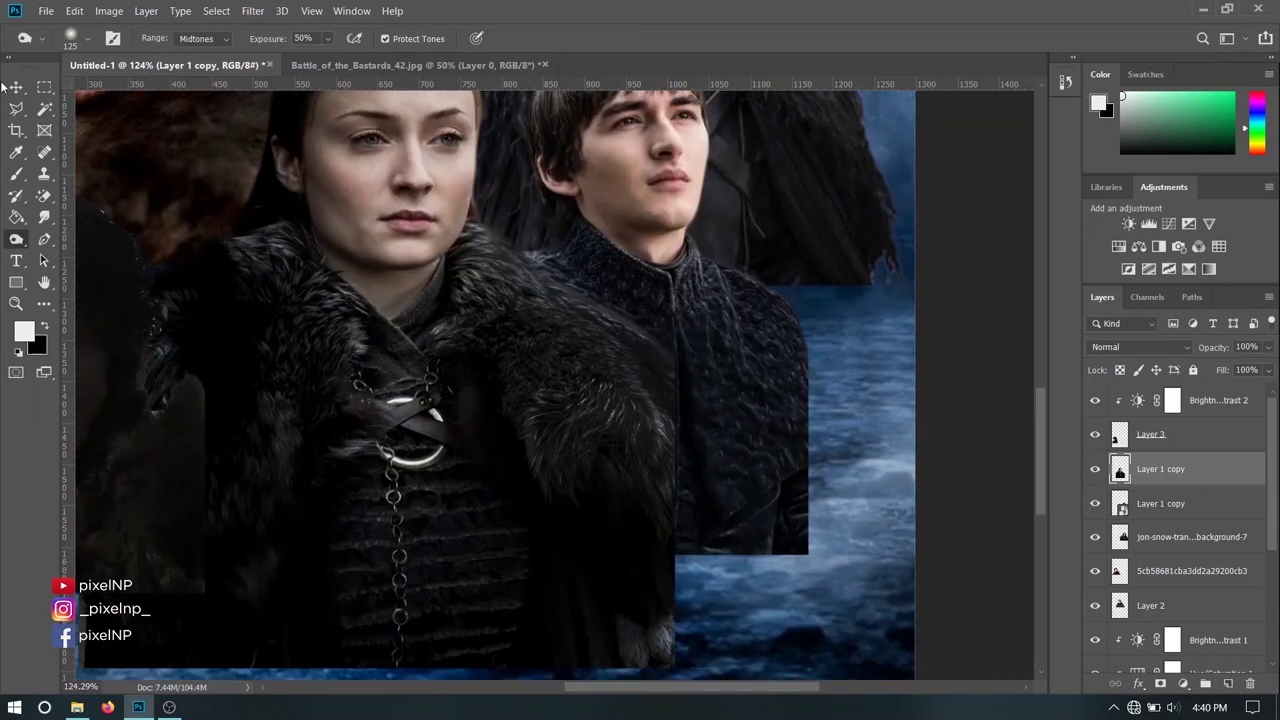
click(12, 87)
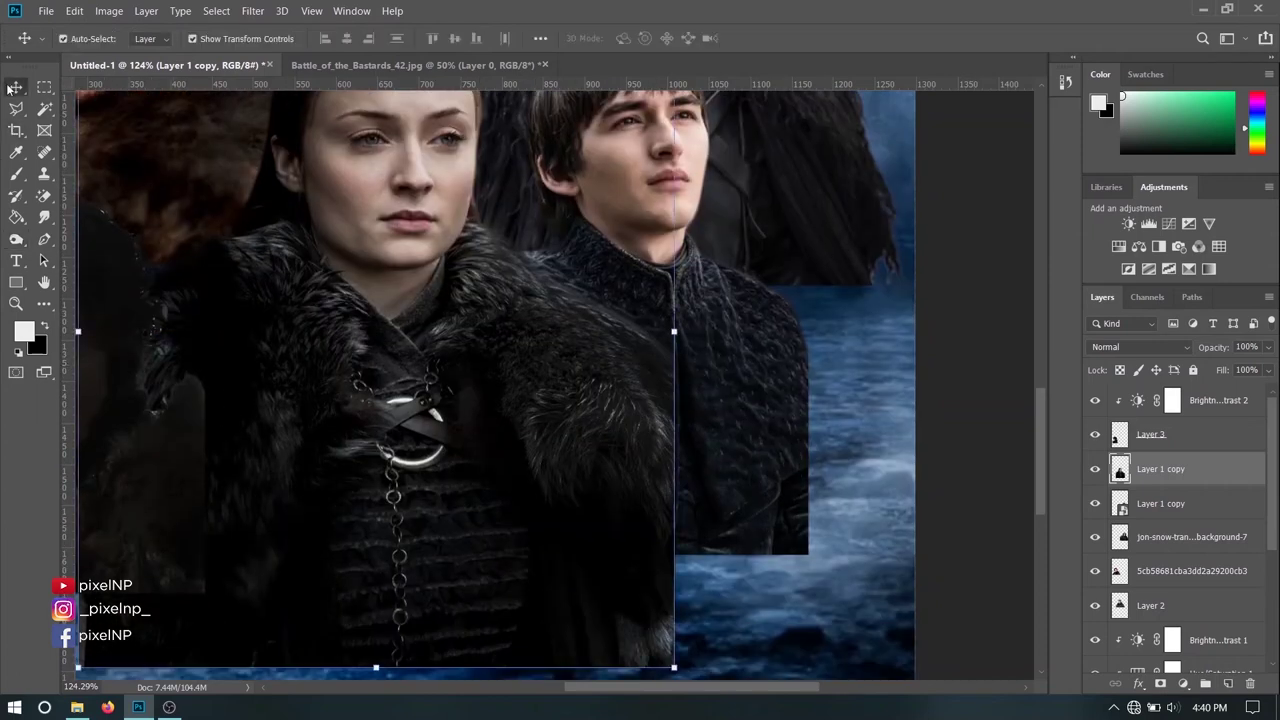
click(765, 355)
click(251, 11)
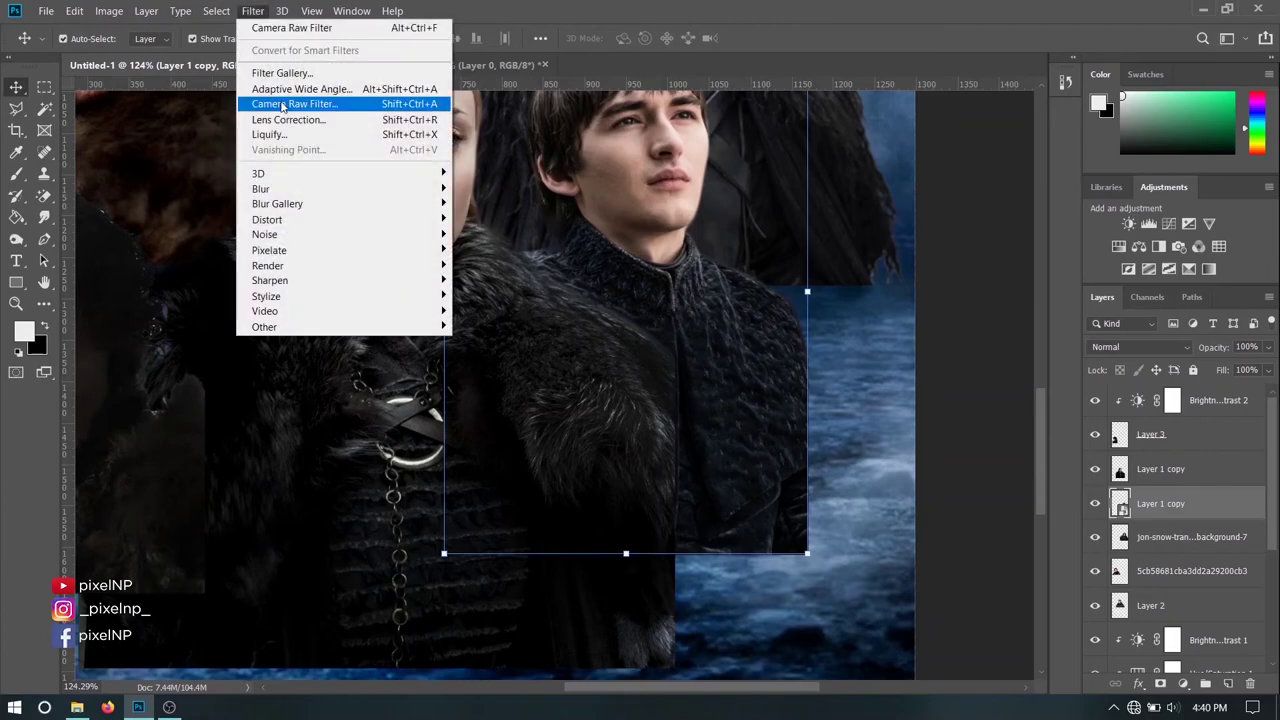
- Apply Camera Raw to the young man's Layer 1 copy: Contrast +17, Shadows -23, highlights slightly lowered
click(283, 106)
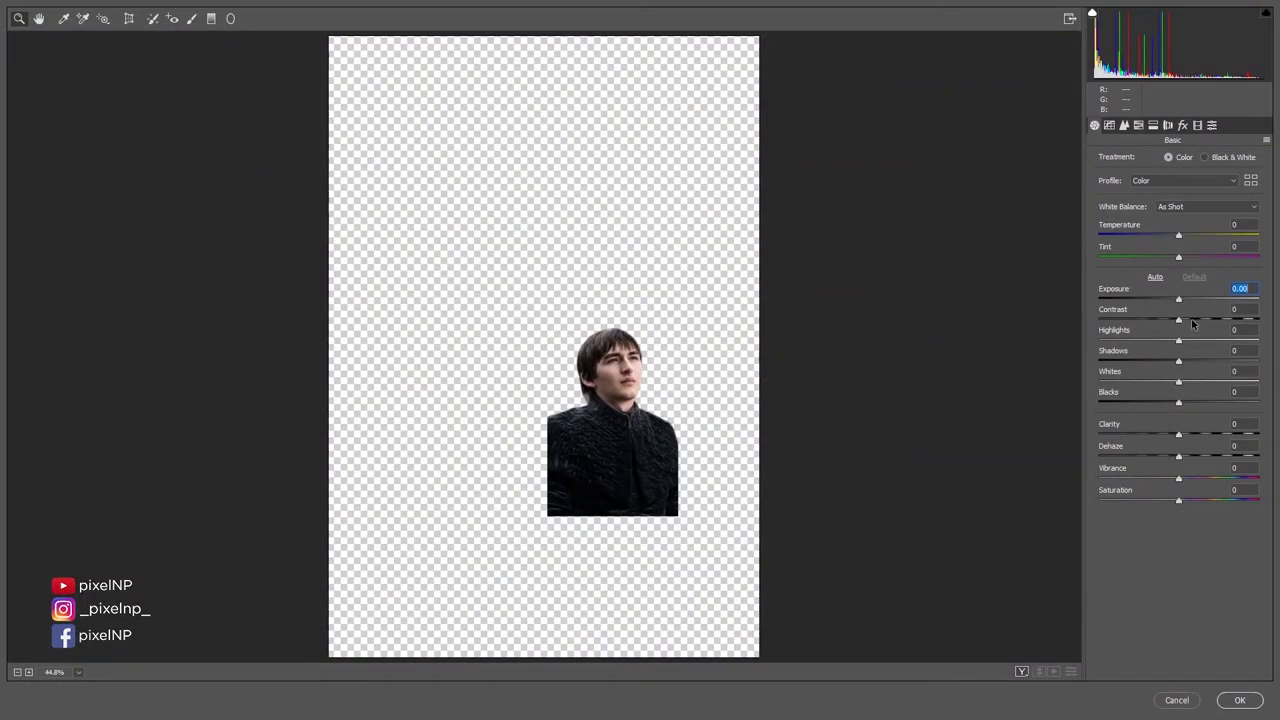
click(1192, 320)
drag(1176, 362, 1158, 366)
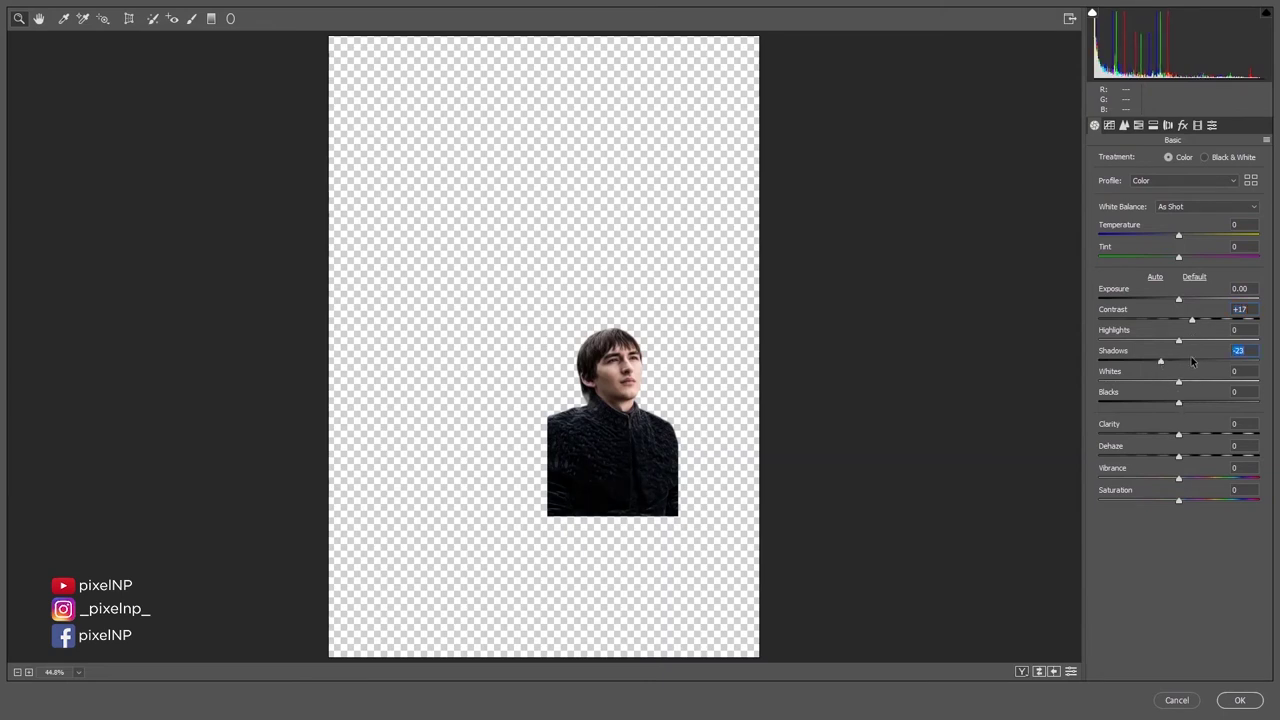
click(1178, 341)
click(1239, 700)
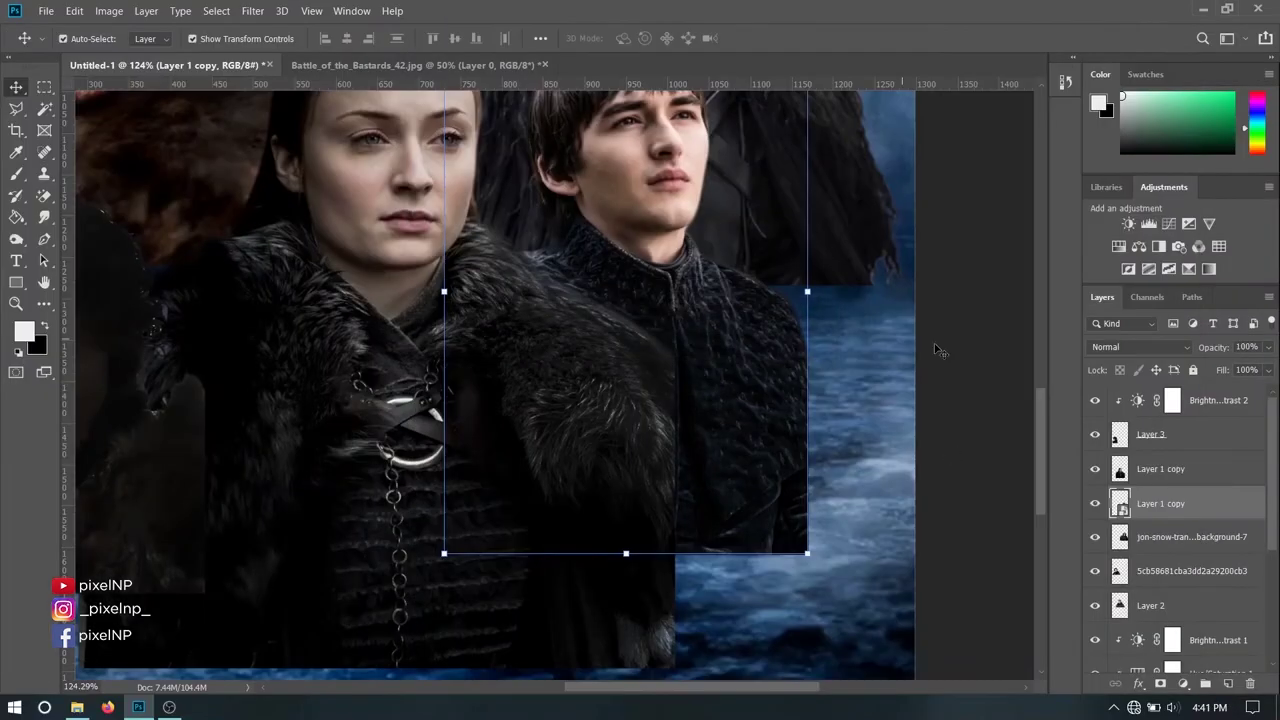
- Rasterize the young man's Layer 1 copy and dodge the lower part of his dark jacket
click(16, 240)
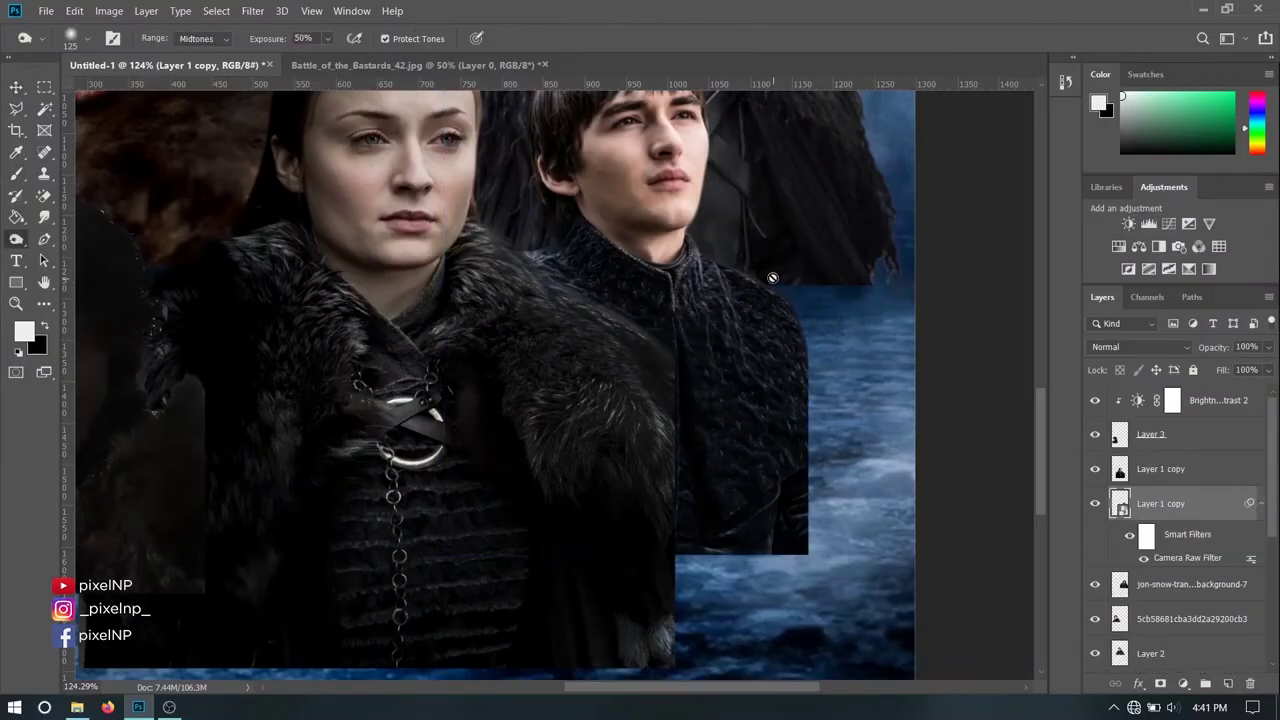
click(772, 277)
key(Return)
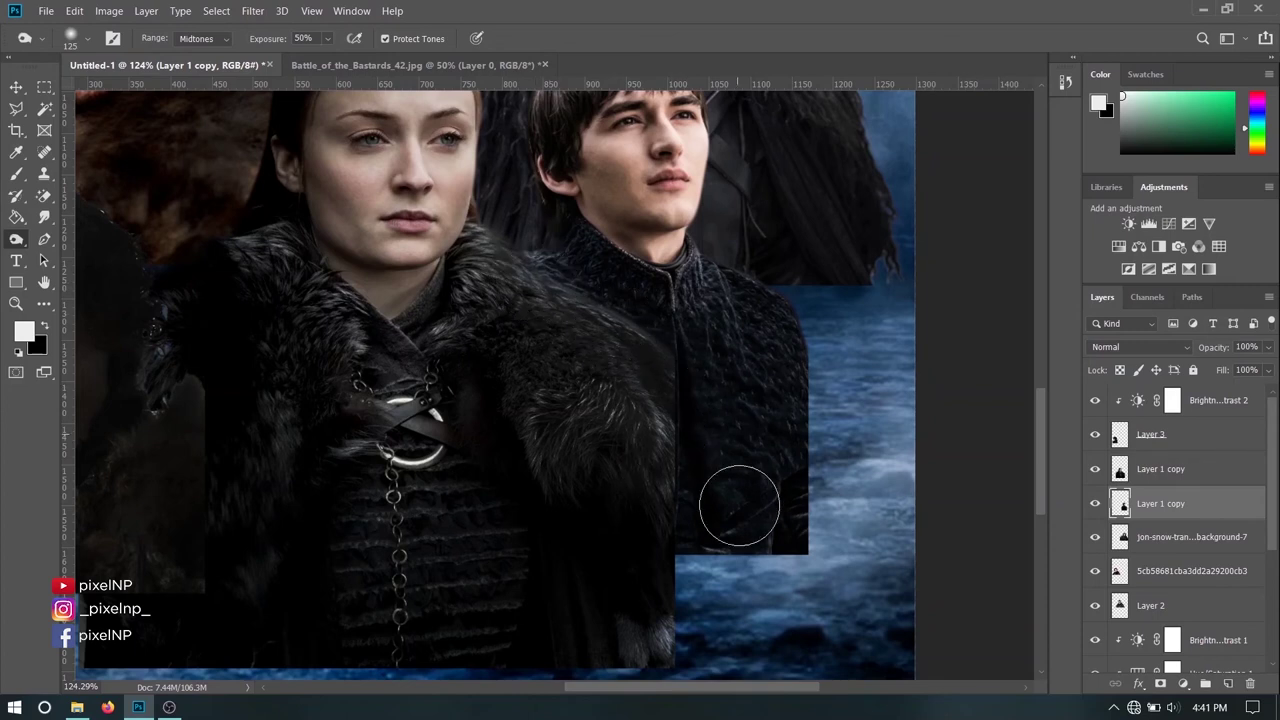
scroll(778, 383, up, 5)
scroll(778, 383, up, 10)
scroll(714, 450, down, 2)
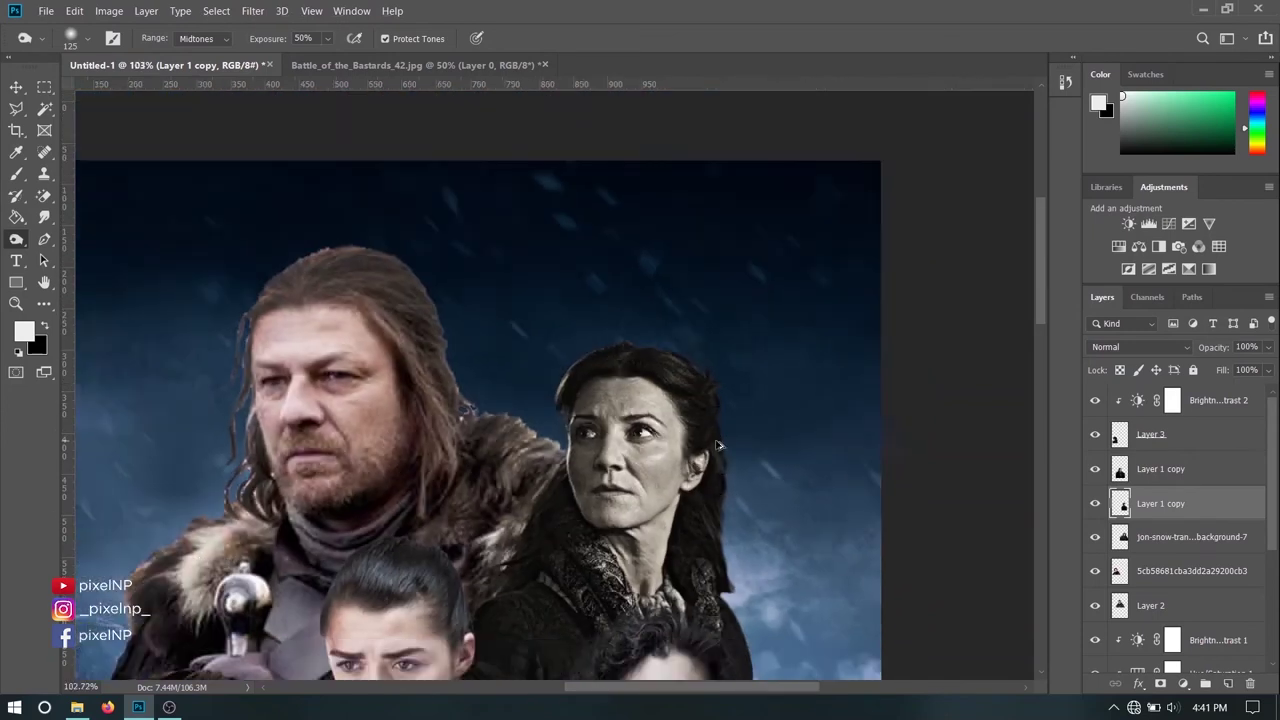
scroll(714, 434, down, 3)
- Camera Raw on Layer 1: Contrast +18, Highlights +2, Shadows -16, Whites +4, Blacks -3, Clarity +8
click(16, 87)
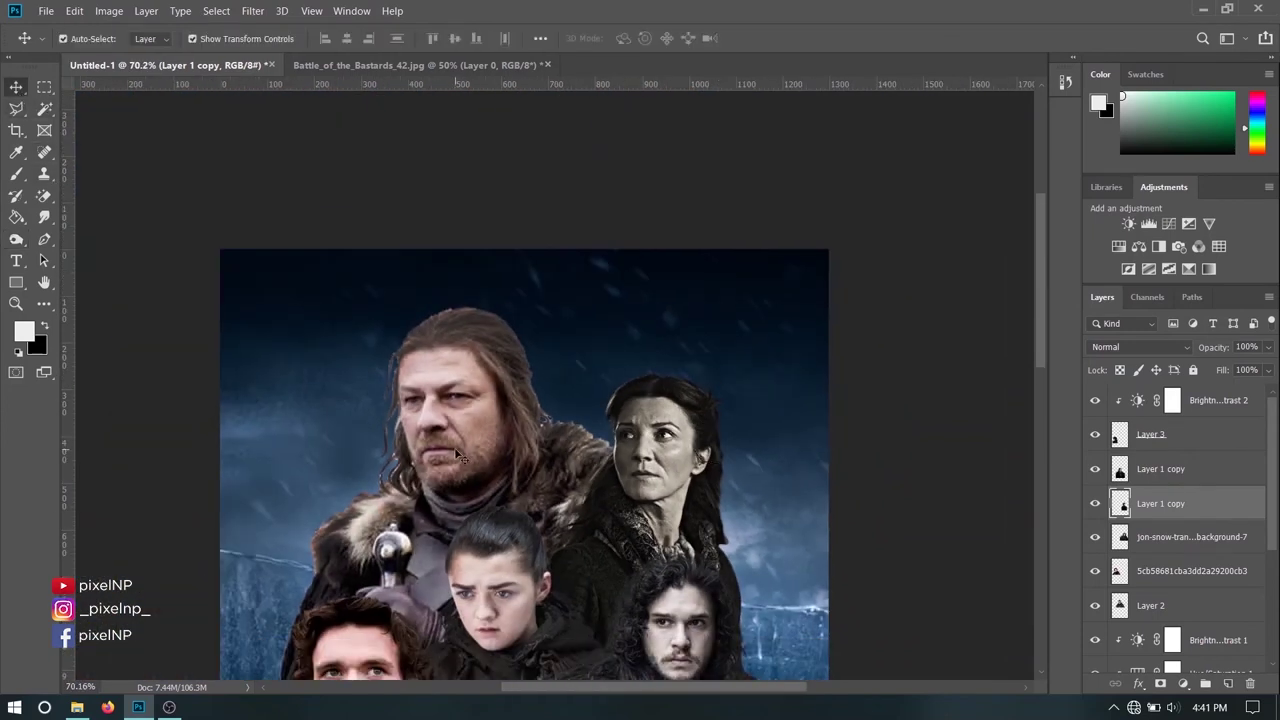
click(454, 447)
click(256, 11)
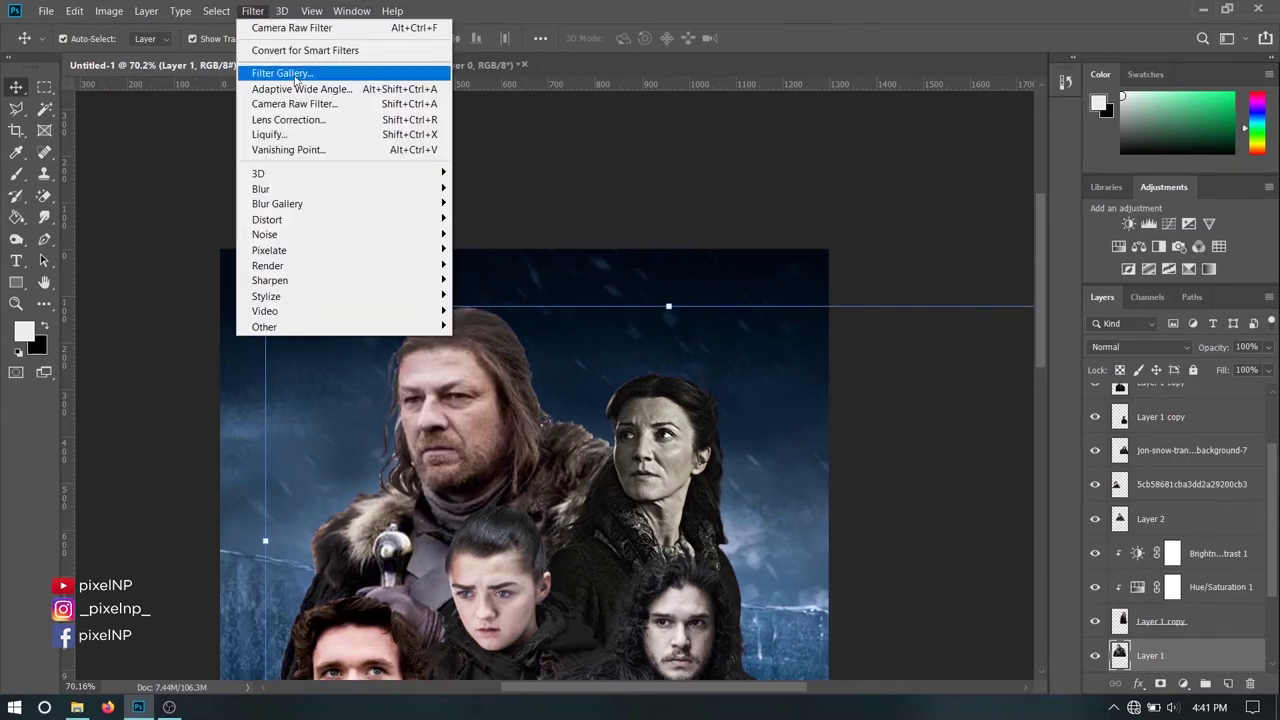
click(285, 131)
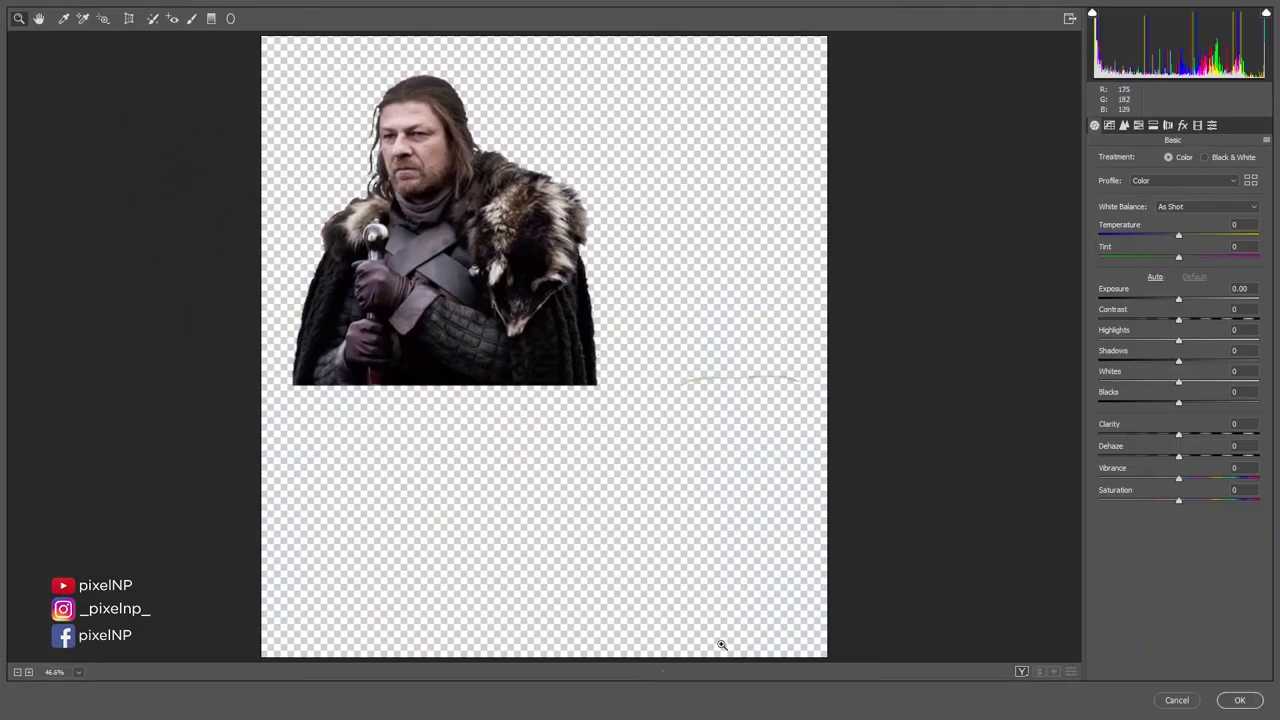
drag(1178, 319, 1192, 319)
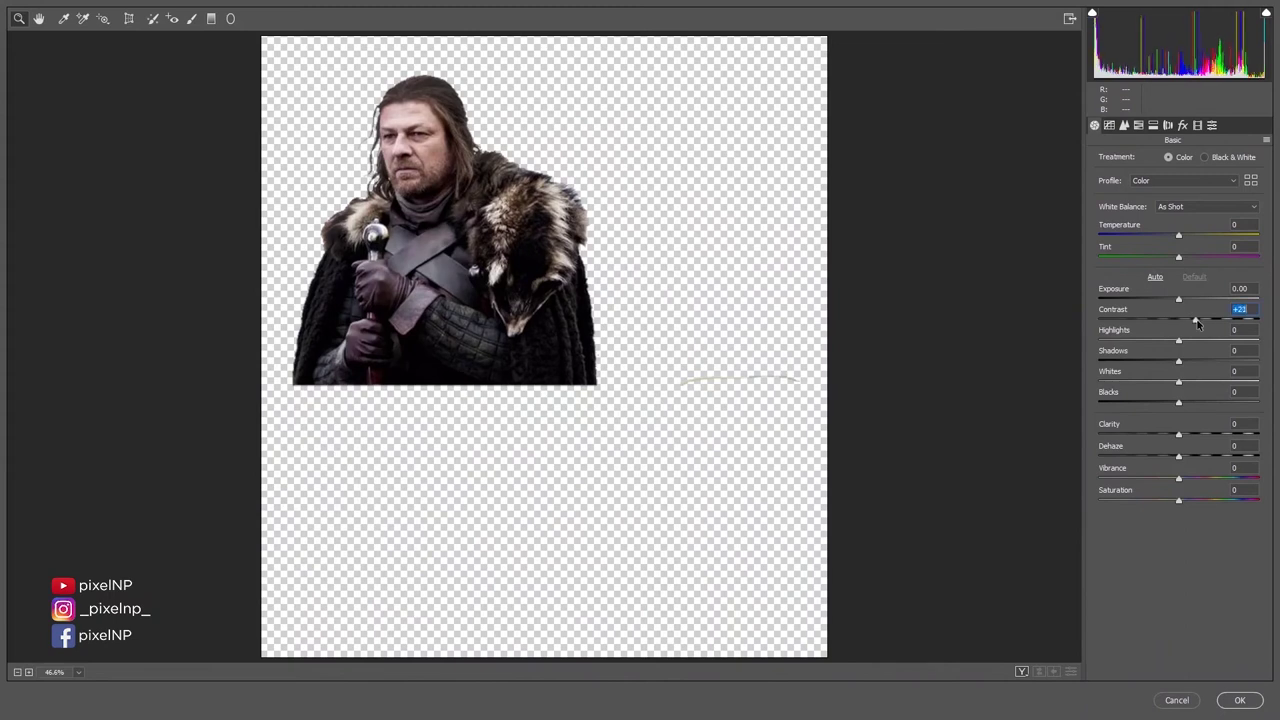
key(Up)
key(Up)
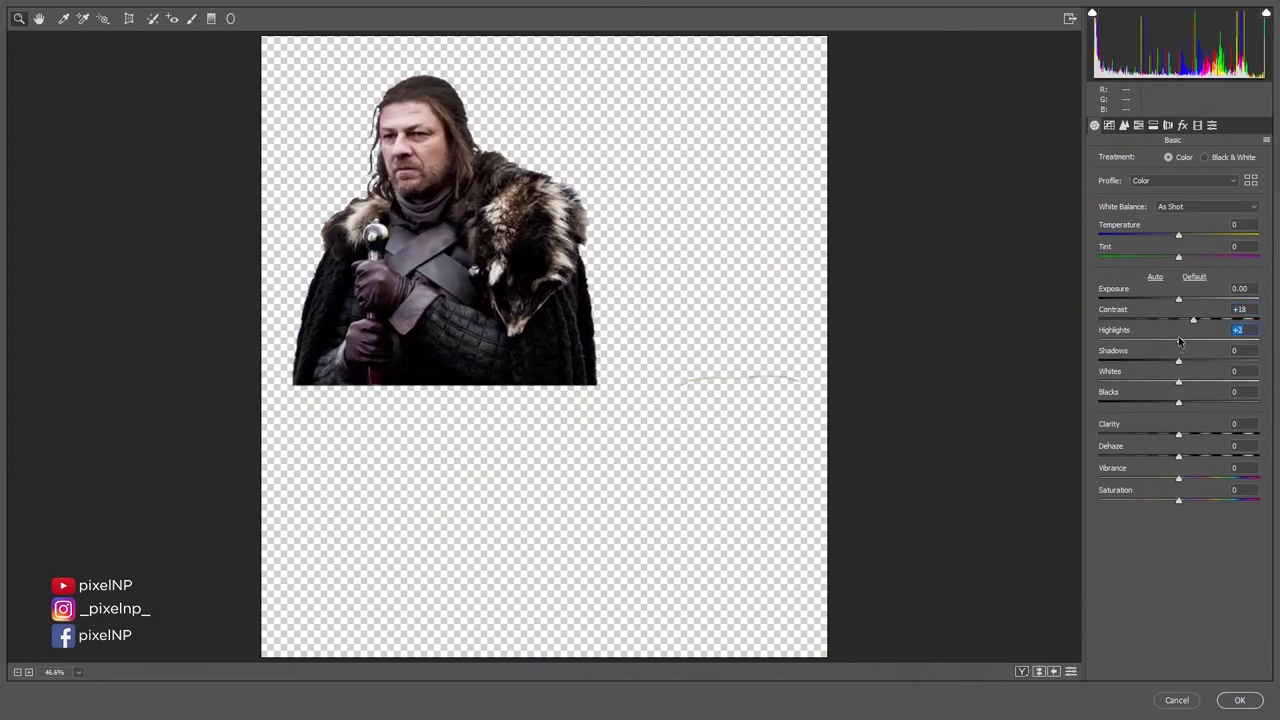
click(1240, 350)
key(Down)
key(Down)
key(Down)
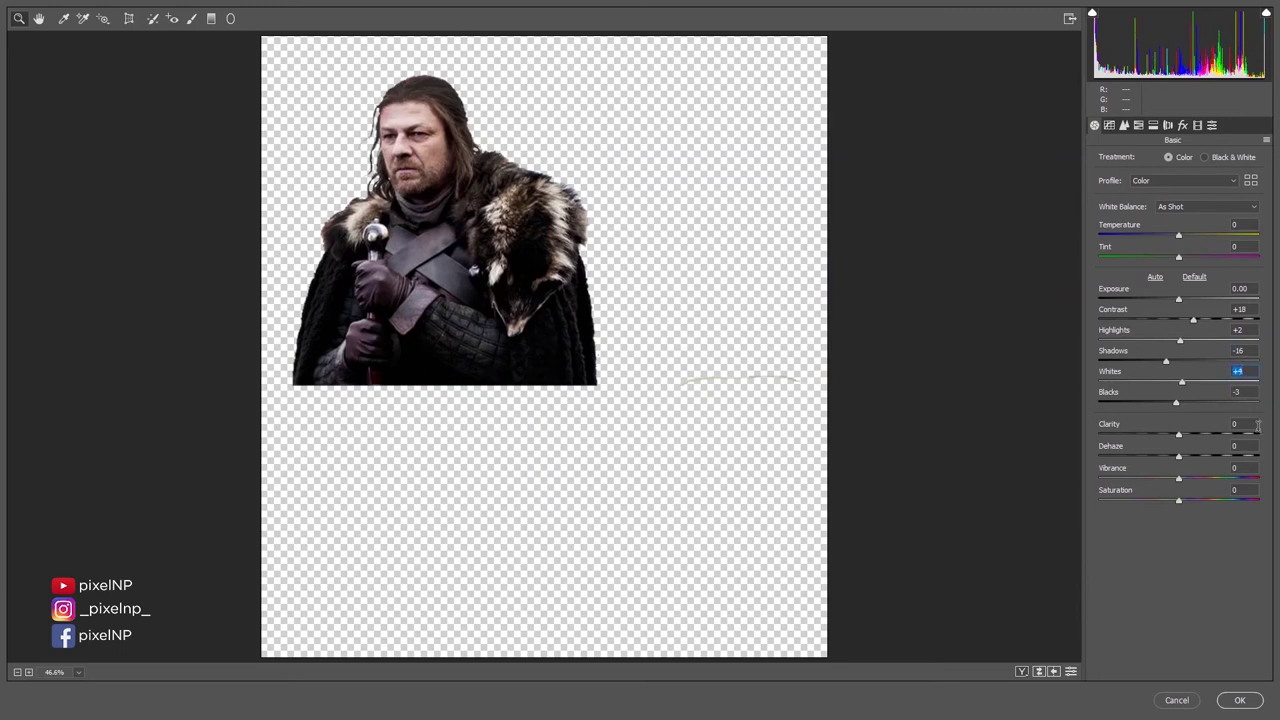
key(Up)
key(Up)
key(Up)
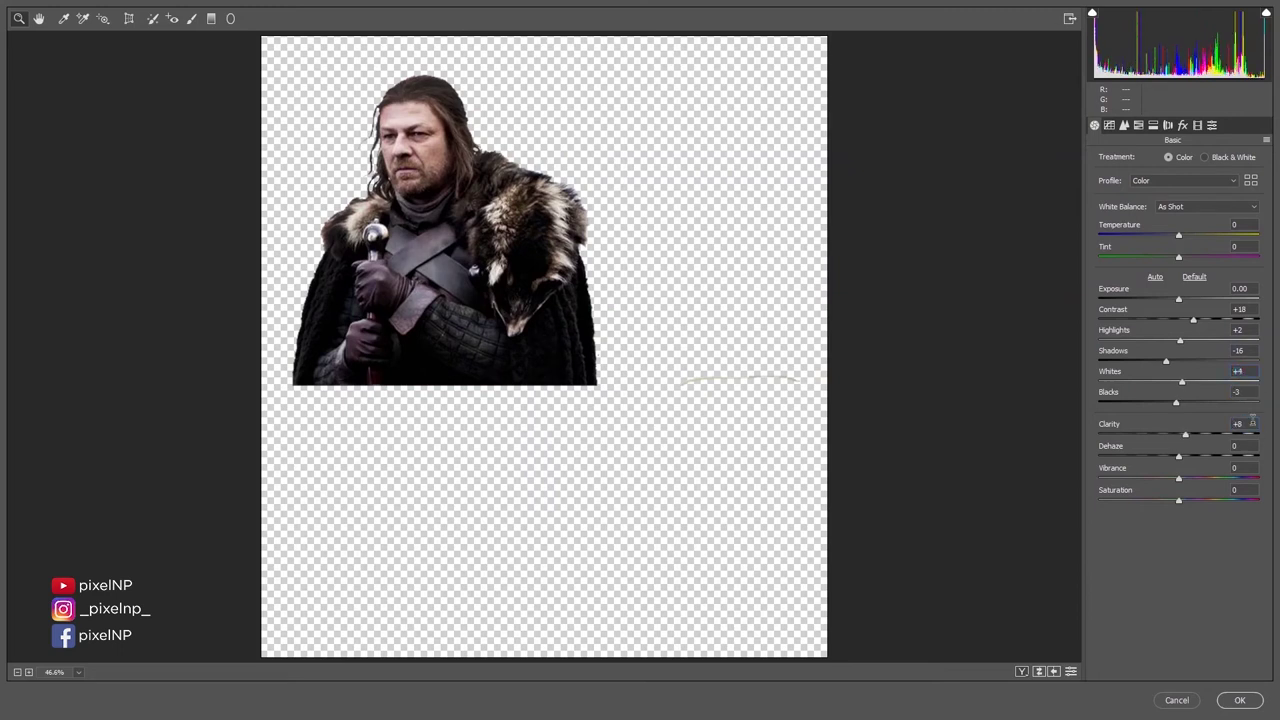
click(1239, 700)
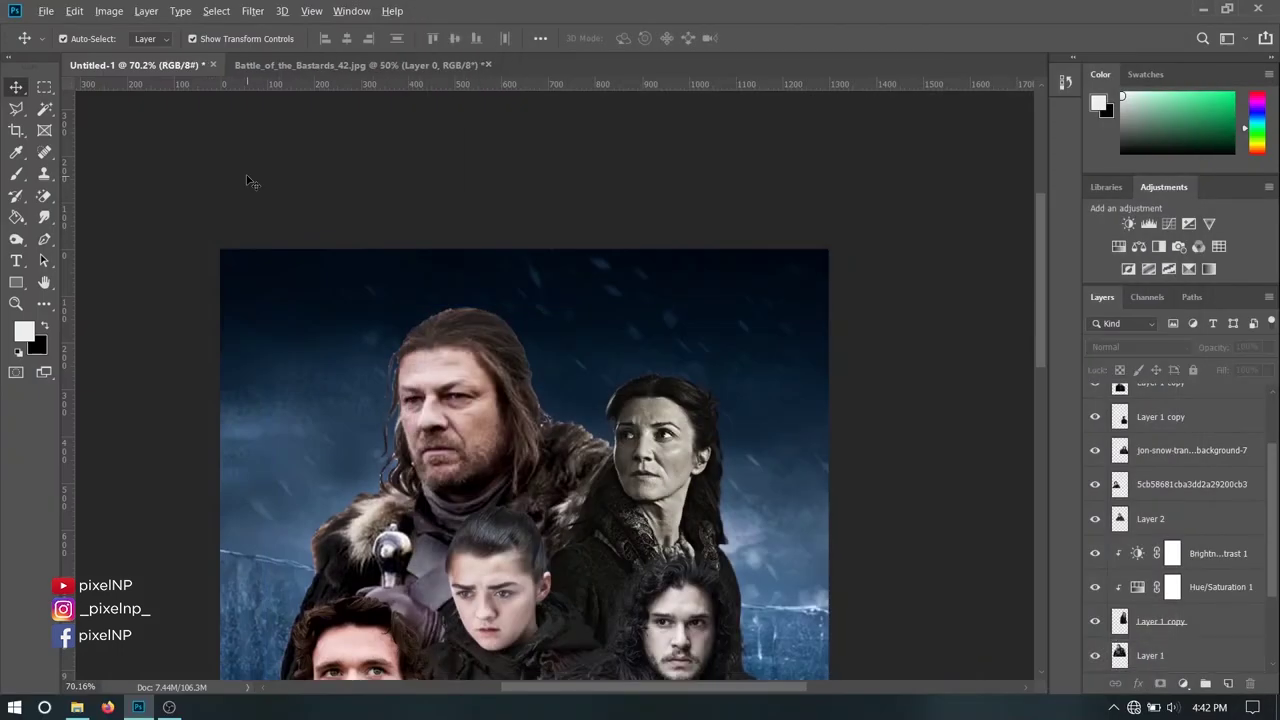
scroll(250, 182, down, 3)
click(397, 347)
- Select the curly-haired man's cut-out layer on the left
scroll(392, 341, down, 2)
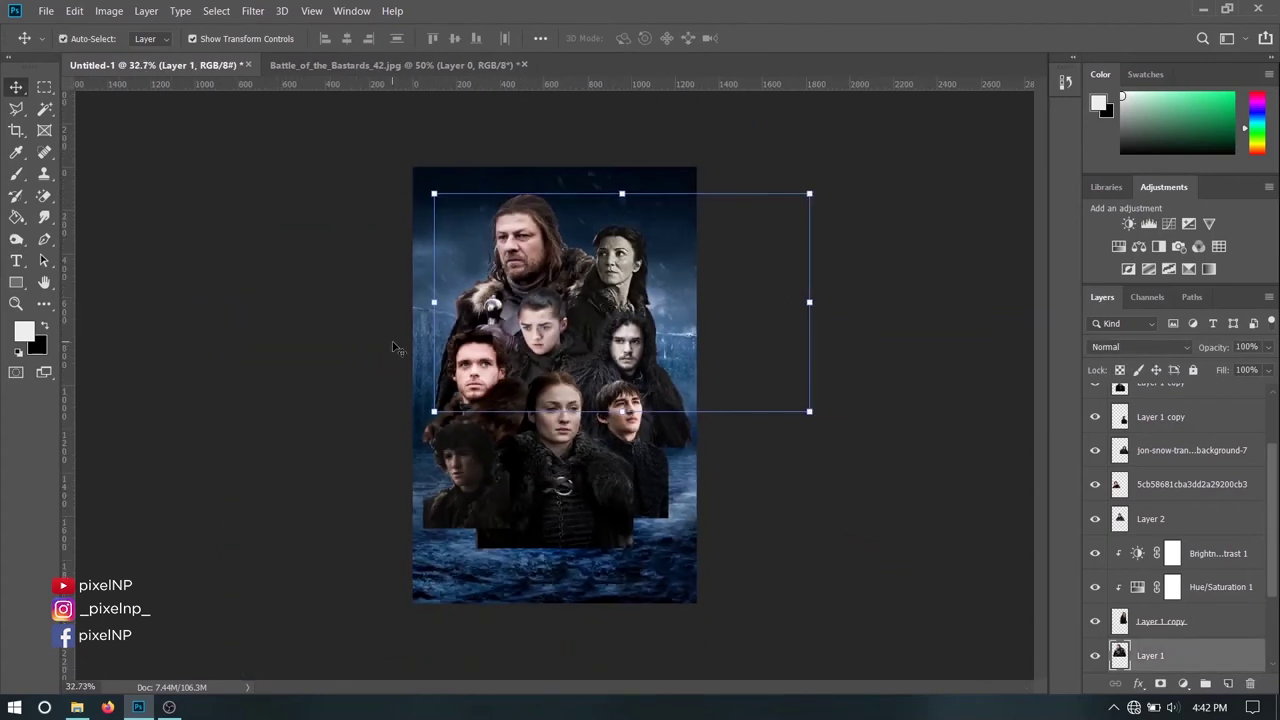
scroll(520, 330, up, 1)
click(527, 326)
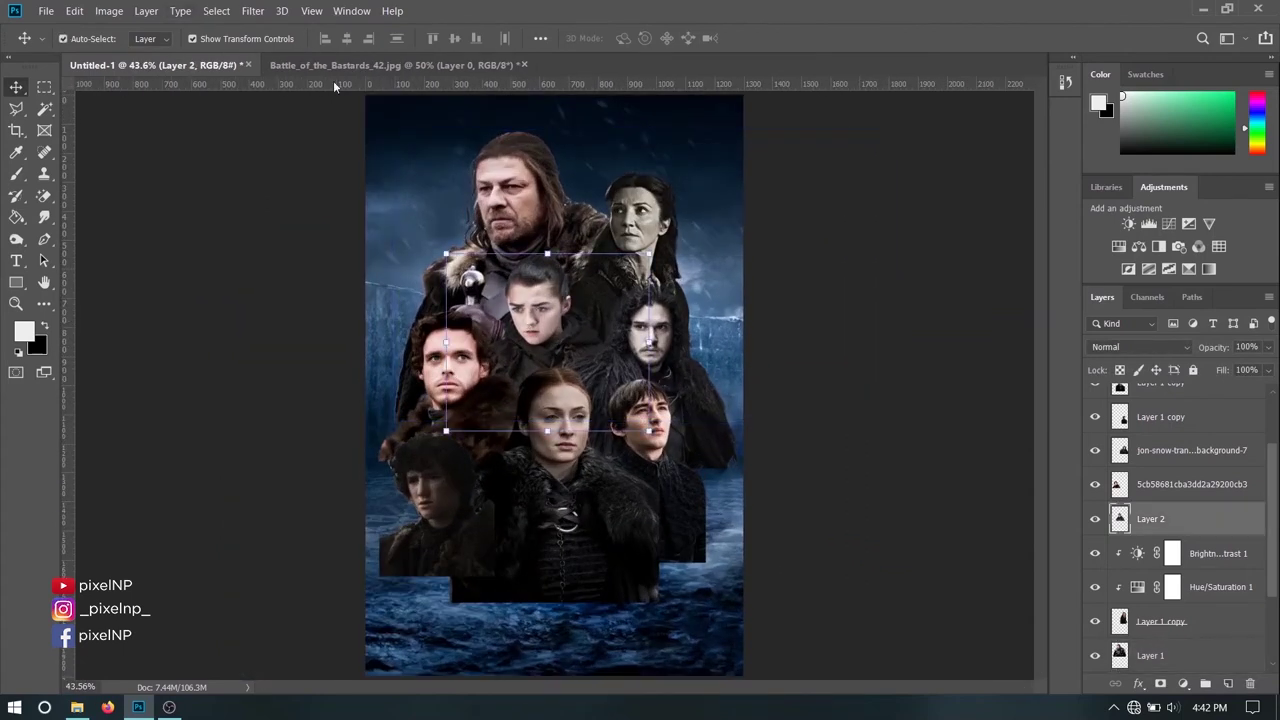
click(910, 375)
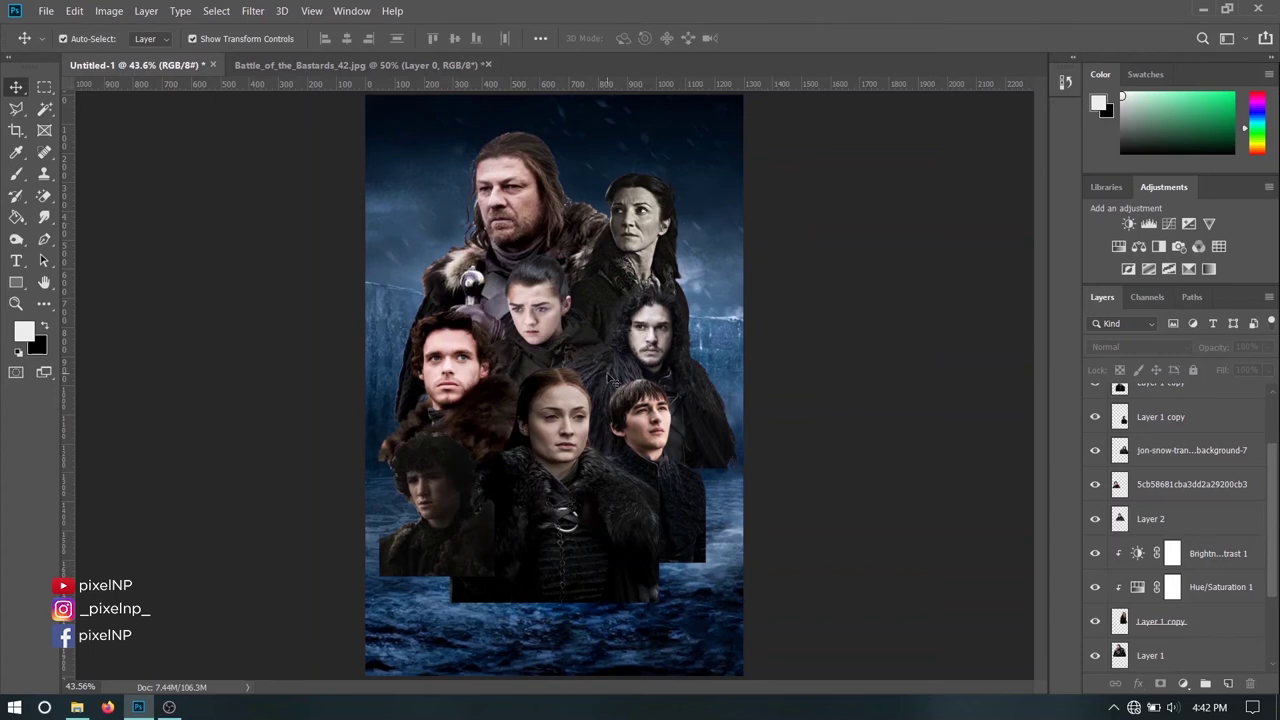
scroll(612, 378, up, 1)
scroll(612, 378, up, 2)
click(352, 438)
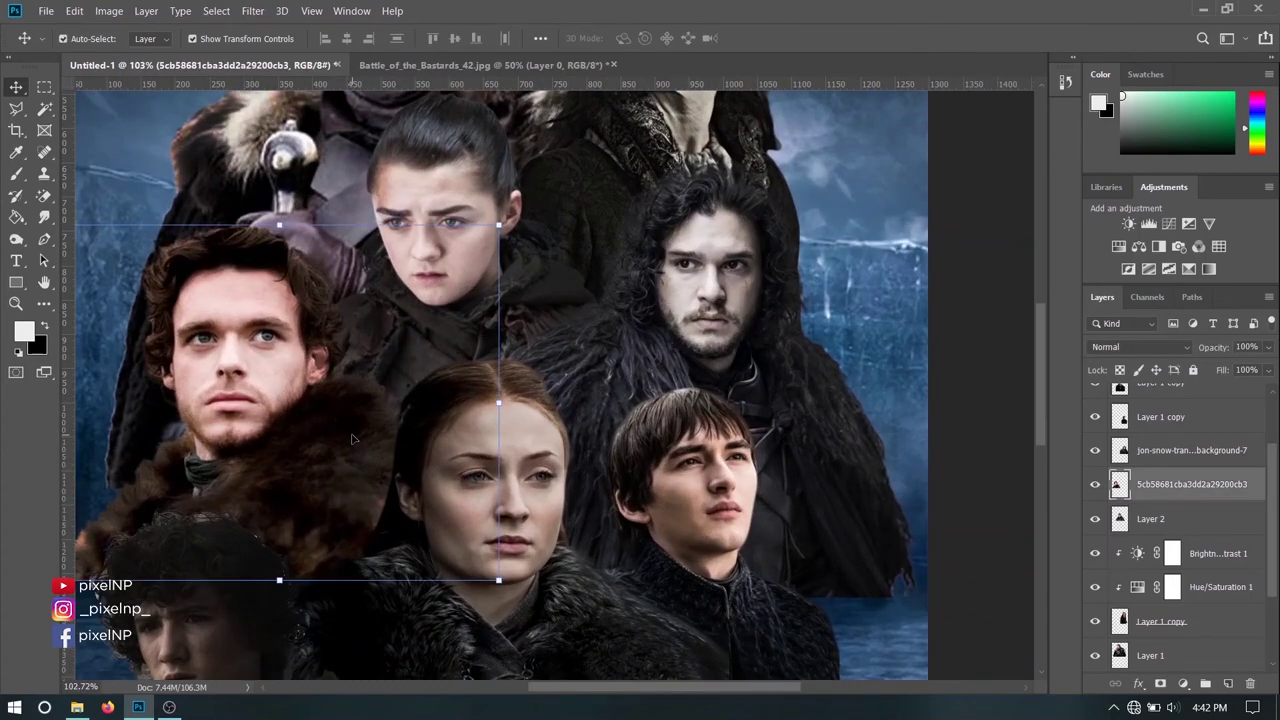
- Grade him in Camera Raw with Contrast +20, Shadows -21 and Blacks -43
click(253, 11)
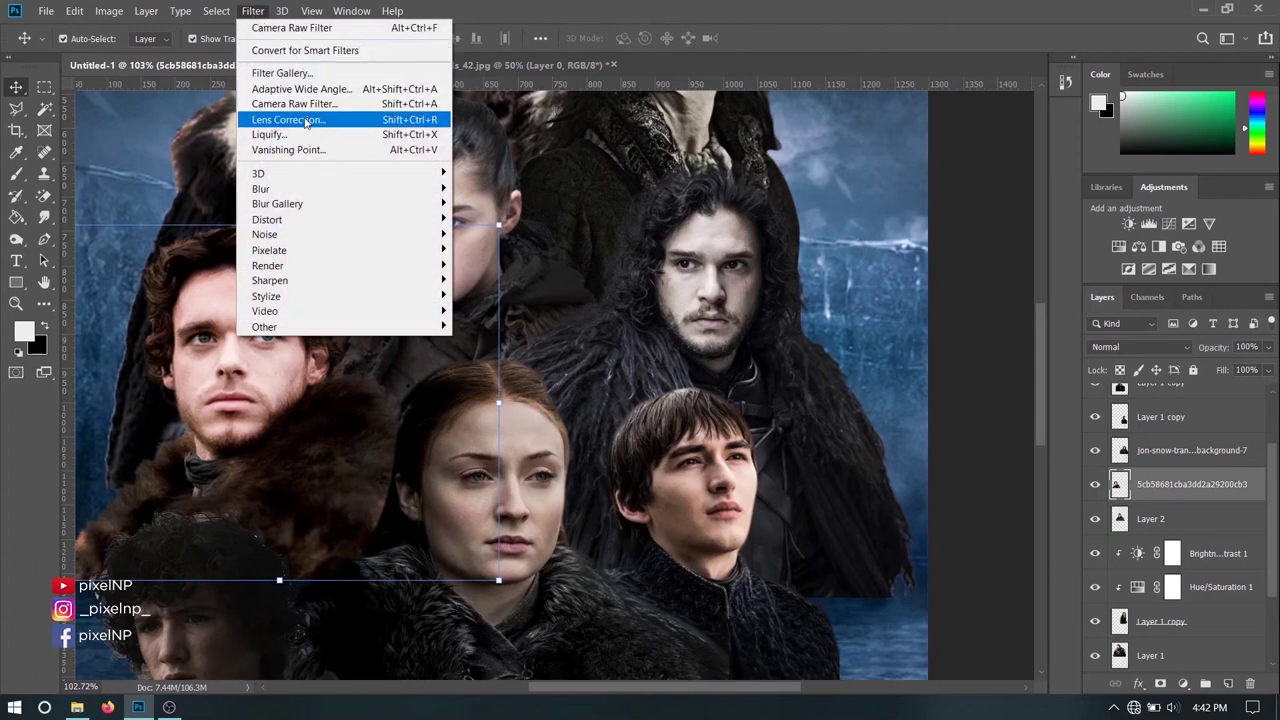
click(340, 104)
mouse_move(1180, 319)
mouse_down()
mouse_move(1218, 321)
mouse_move(1170, 361)
mouse_up()
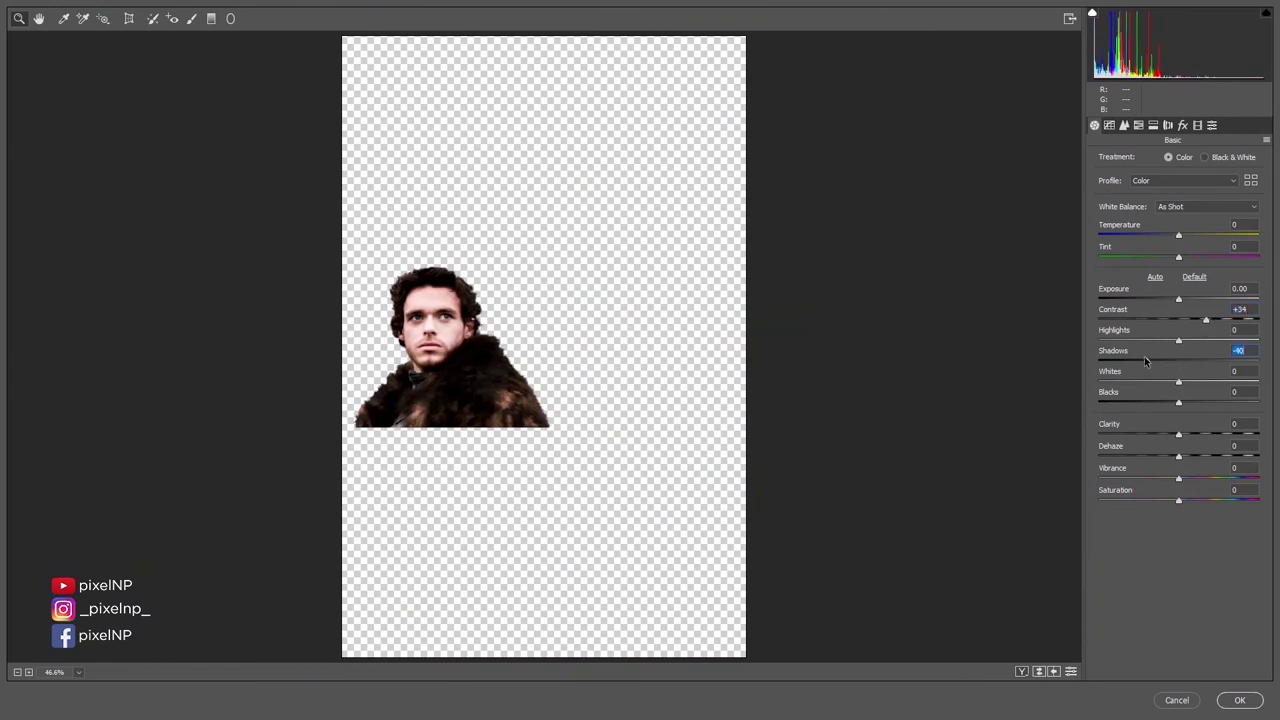
mouse_move(1205, 320)
mouse_down()
mouse_move(1162, 361)
mouse_move(1152, 404)
mouse_up()
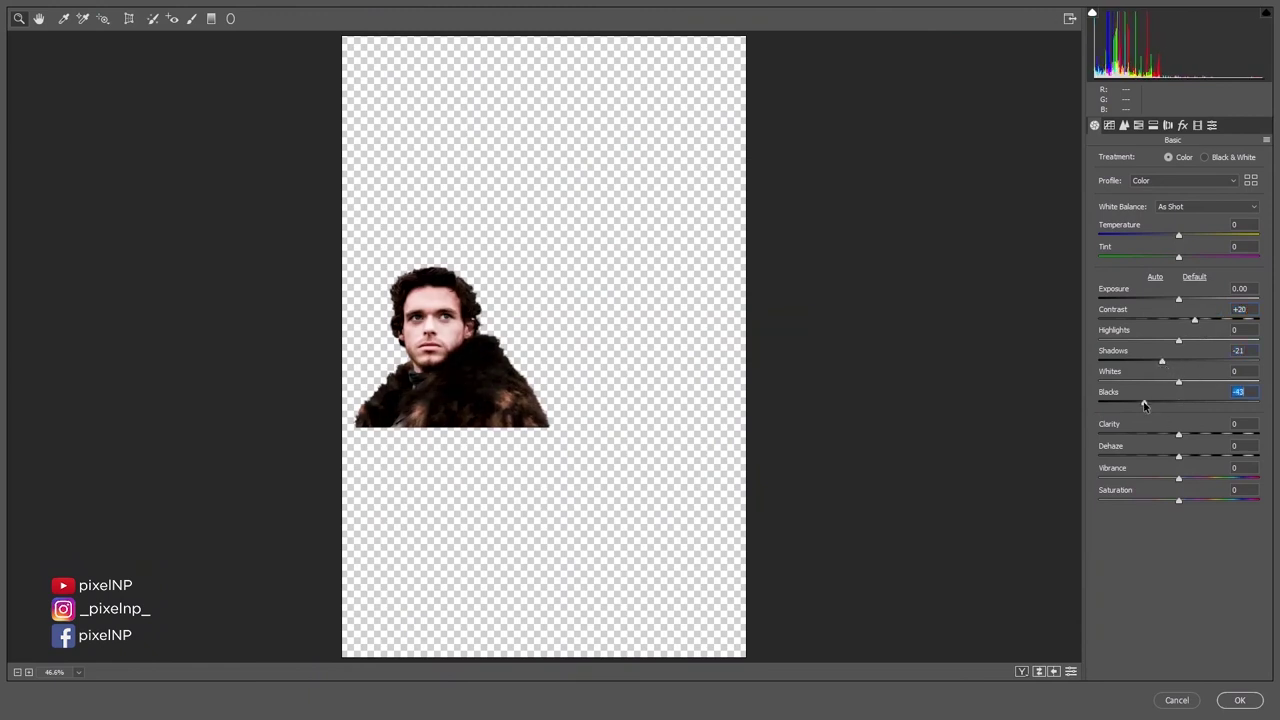
key(Tab)
key(Return)
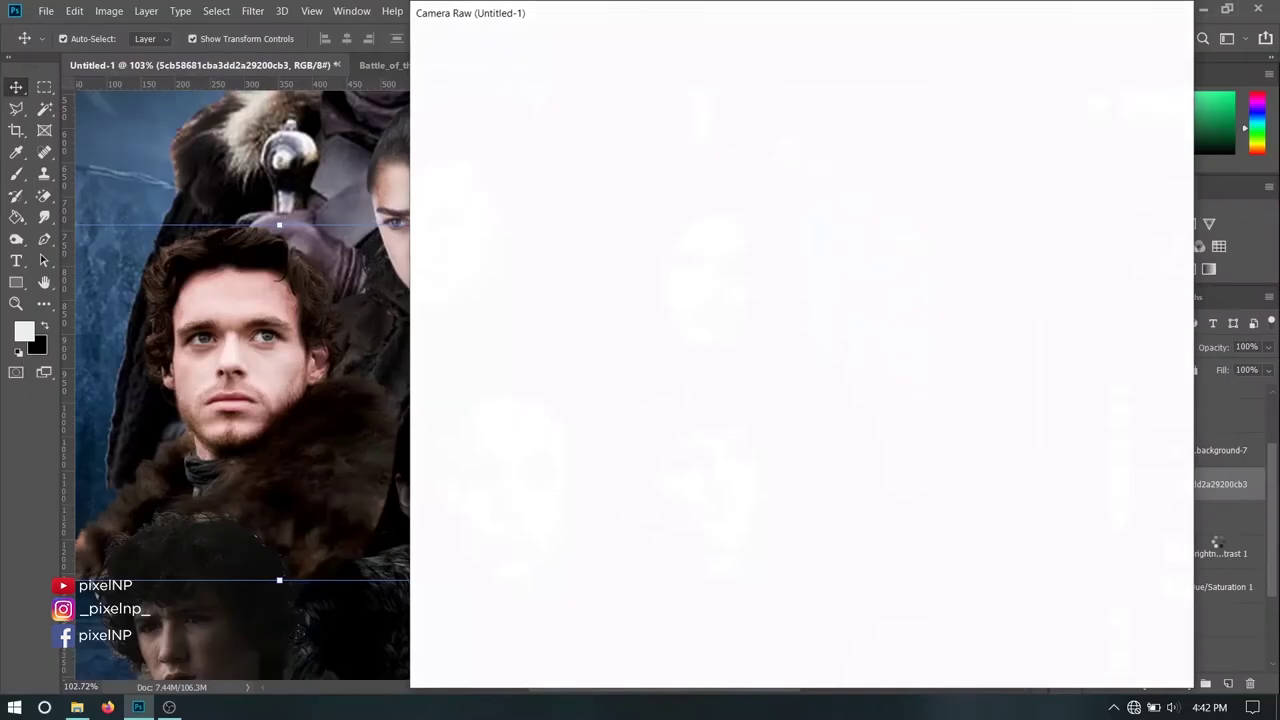
- Fit the poster in the window and select the long-haired man's layer
key(ctrl+0)
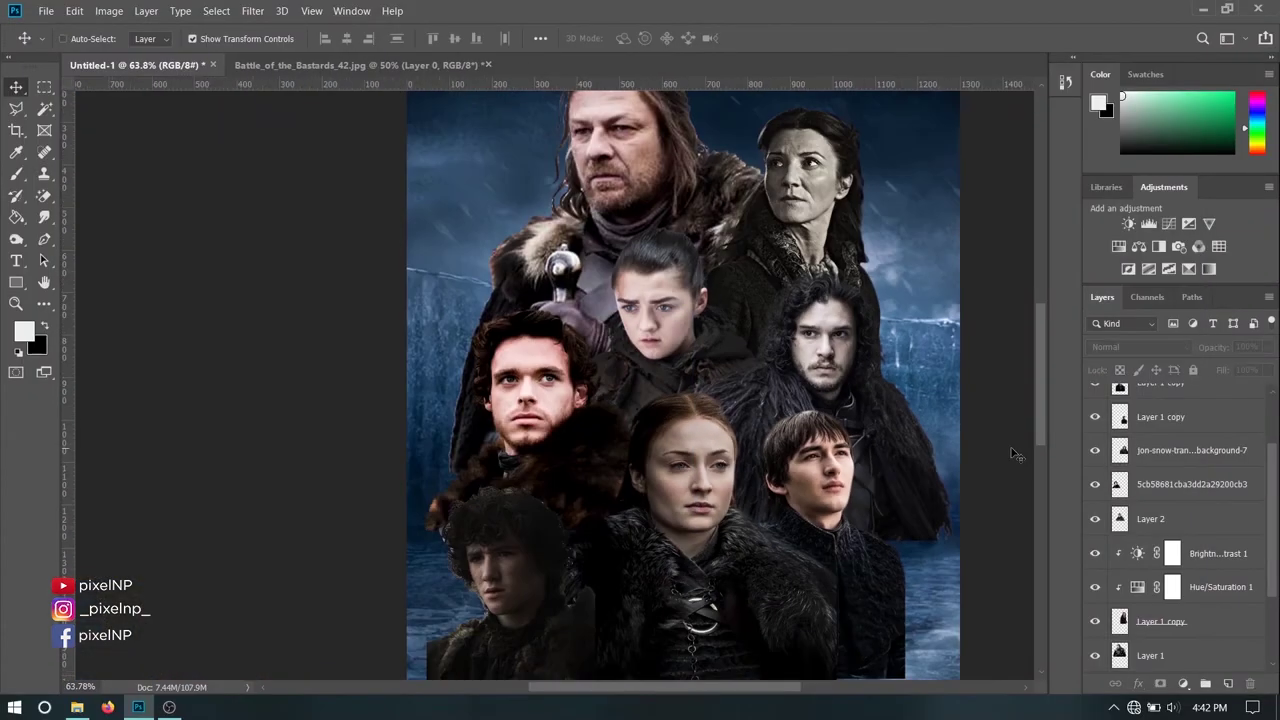
key(ctrl+minus)
key(ctrl+plus)
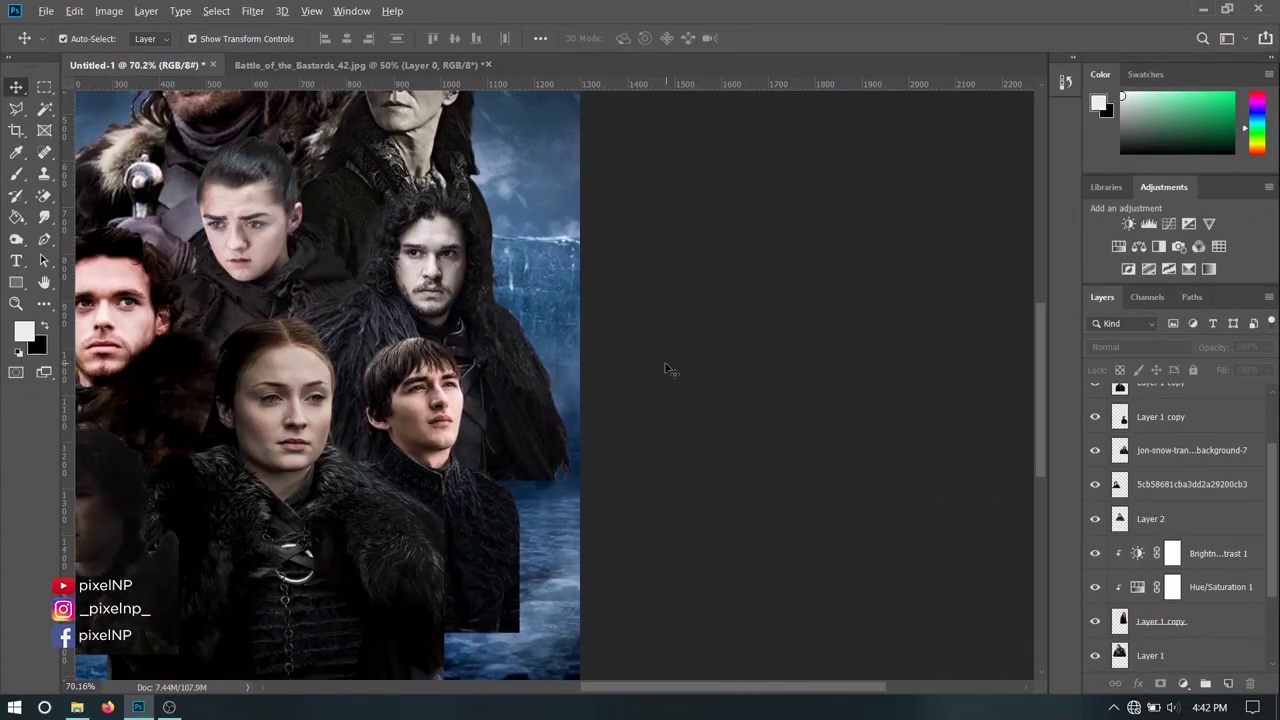
key(ctrl+0)
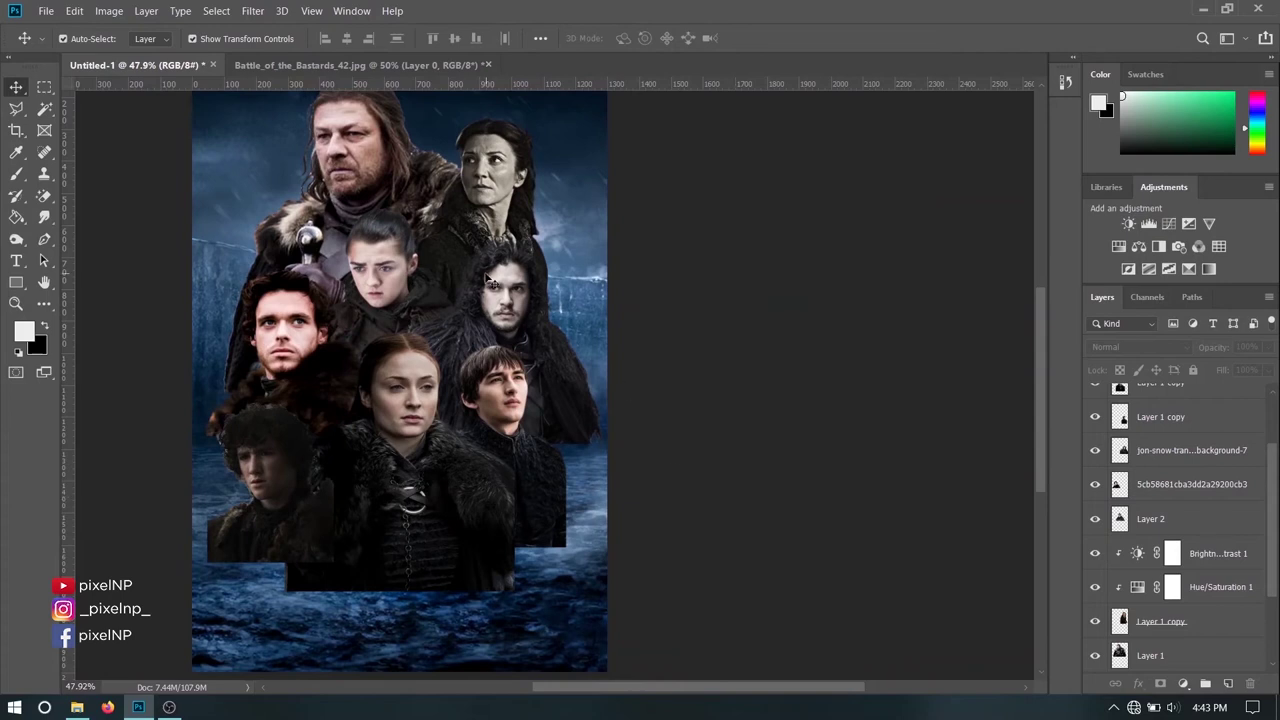
click(490, 283)
- Add a clipped Brightness/Contrast adjustment (Contrast 24) and move it into place in the stack
click(1127, 225)
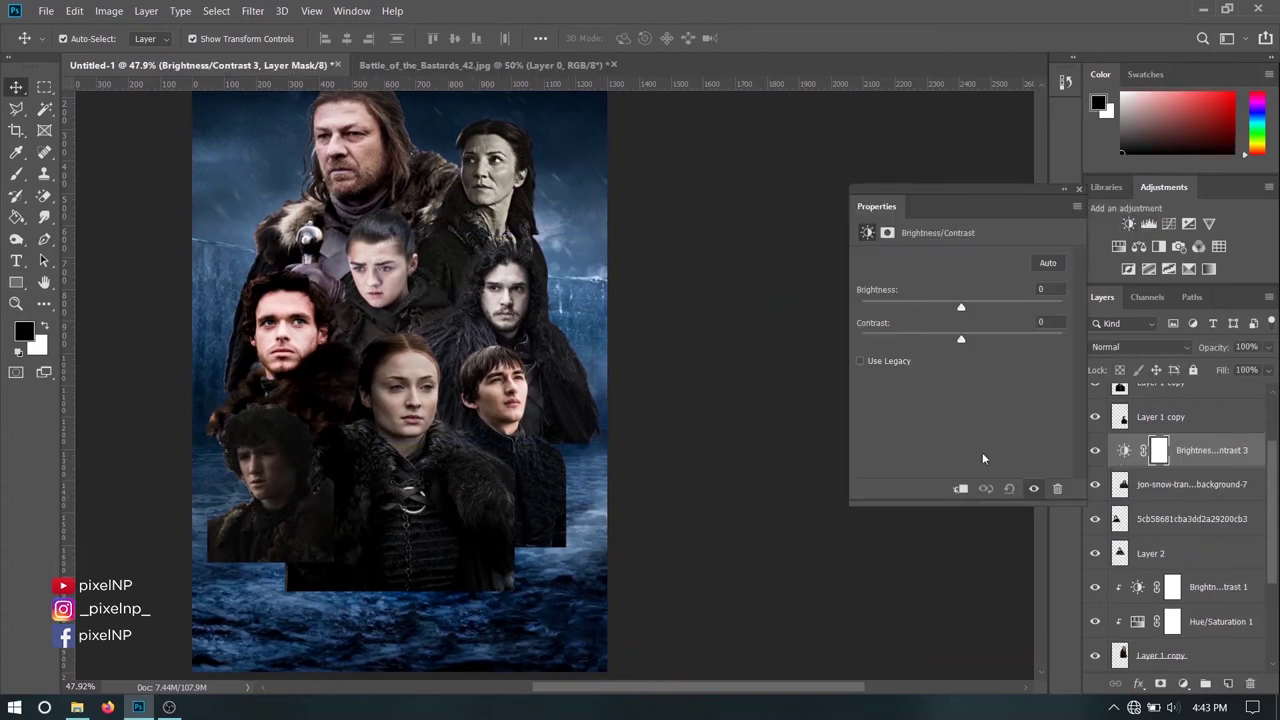
click(960, 489)
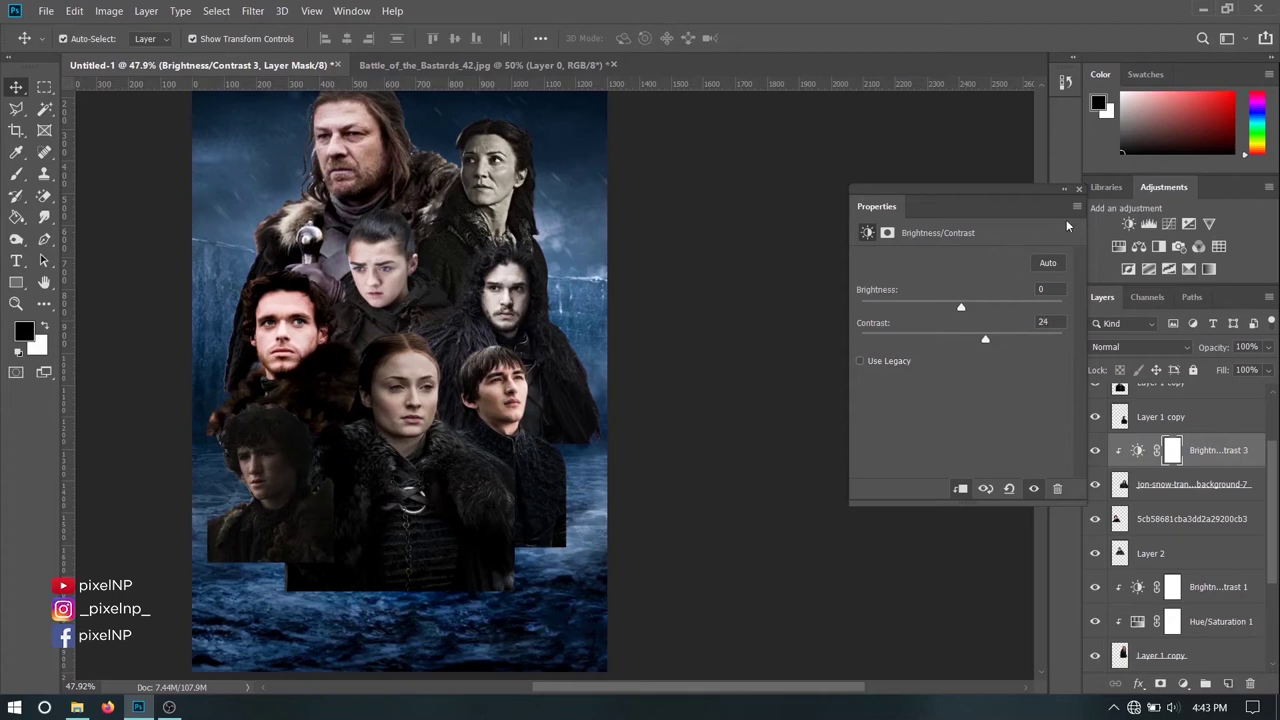
click(1079, 193)
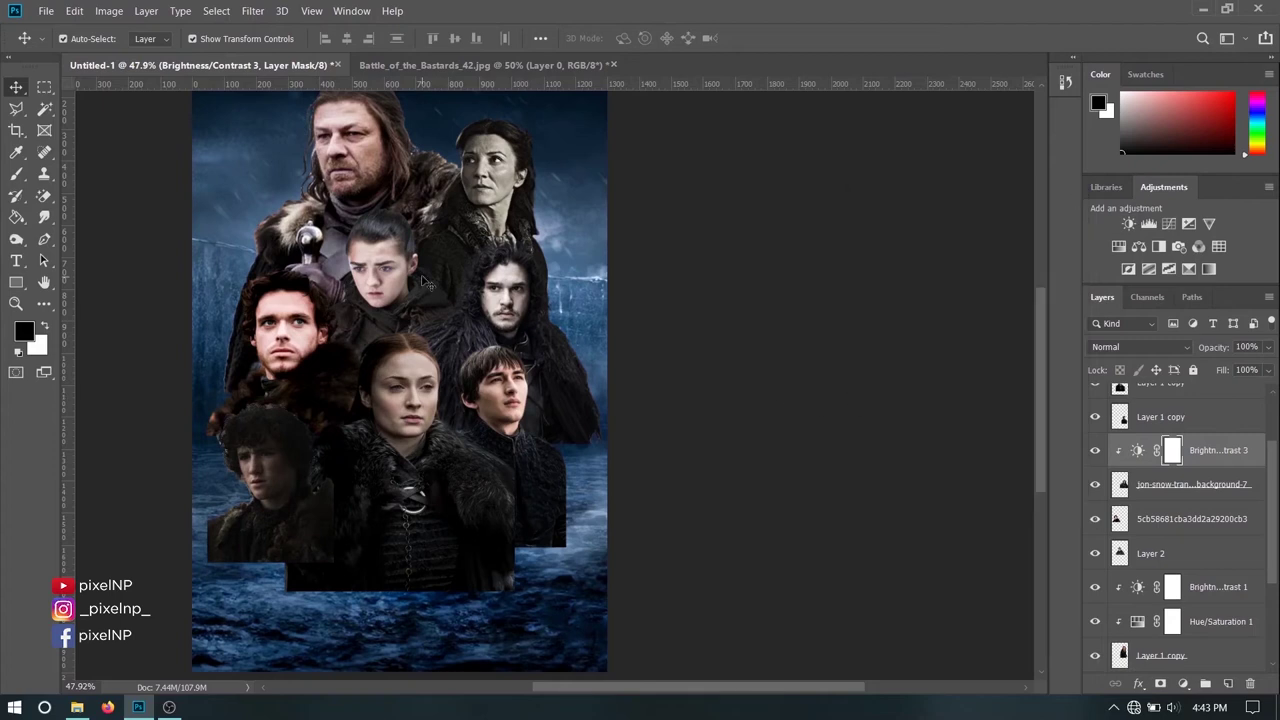
scroll(1148, 450, up, 2)
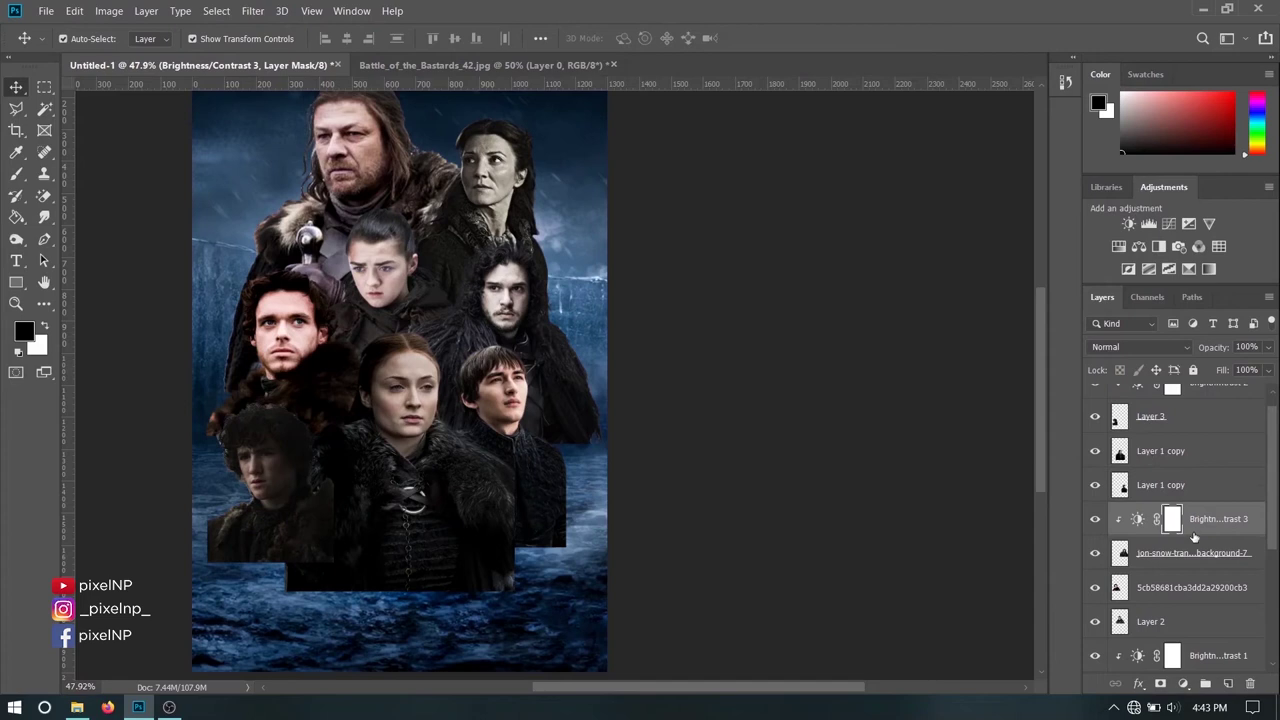
scroll(1217, 537, down, 4)
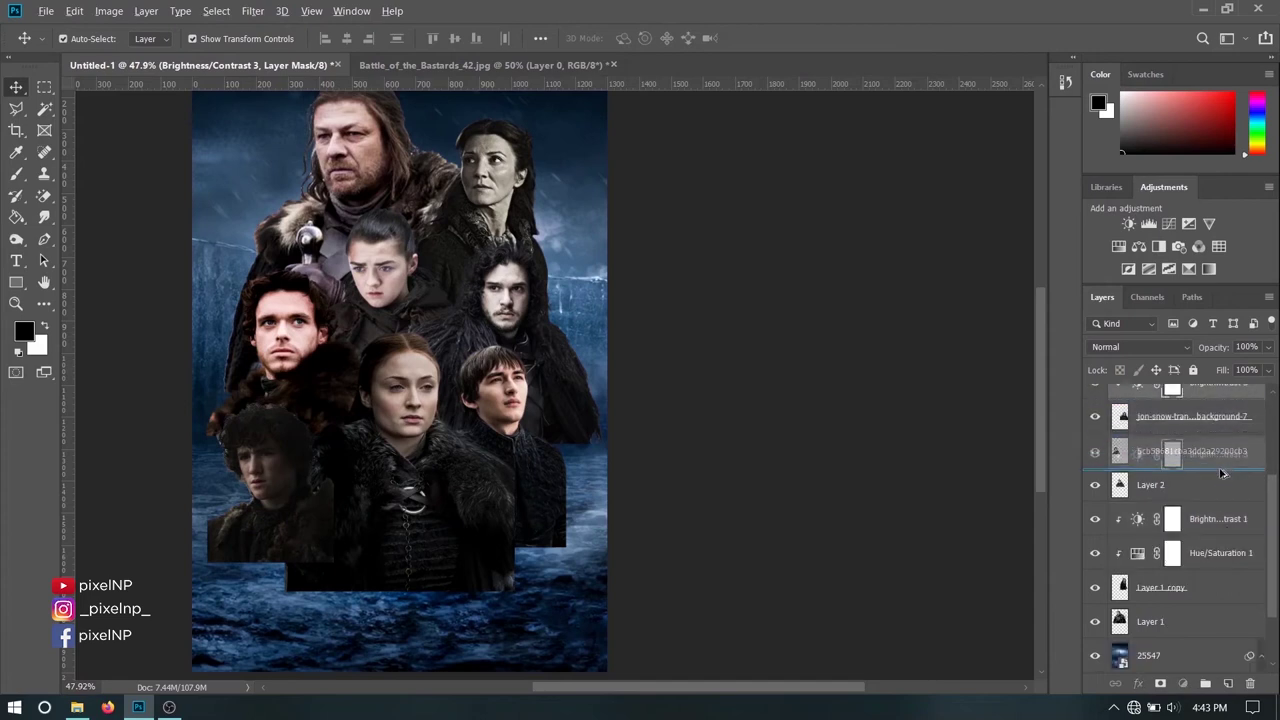
drag(1228, 392, 1220, 480)
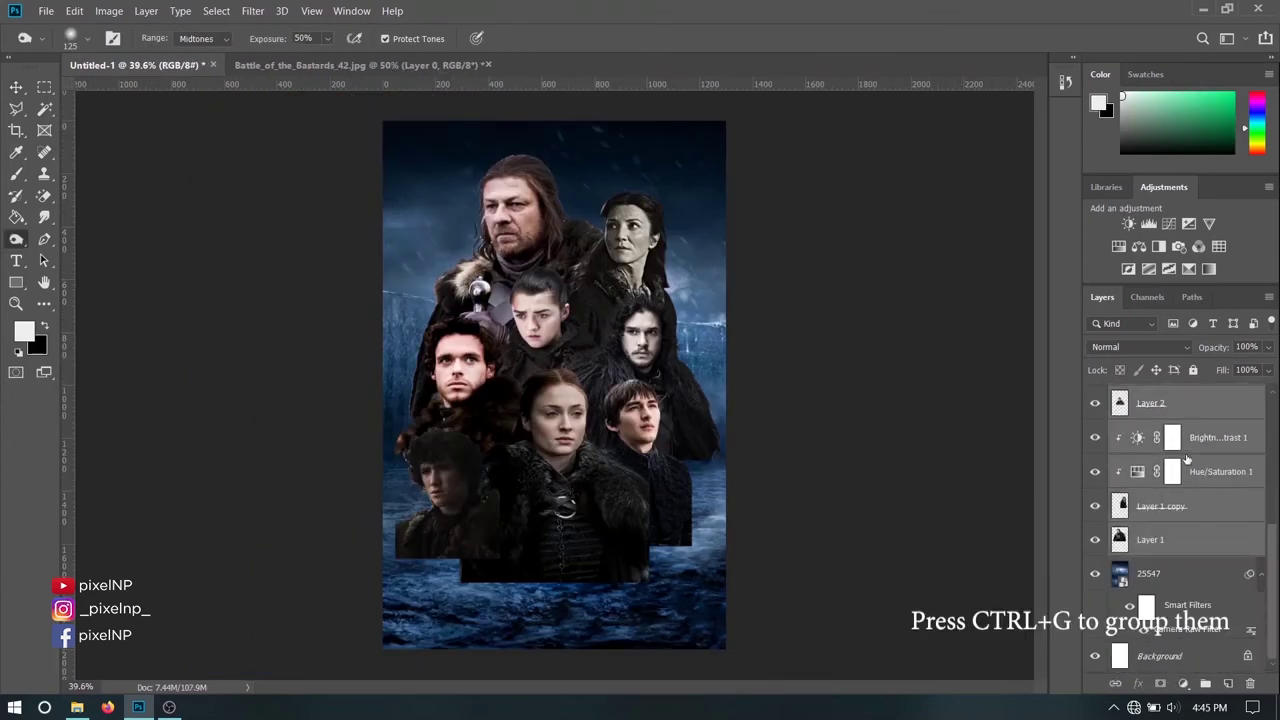
- Group the family cut-outs and adjustment layers and convert the group to a smart object
key(ctrl+g)
right_click(1180, 395)
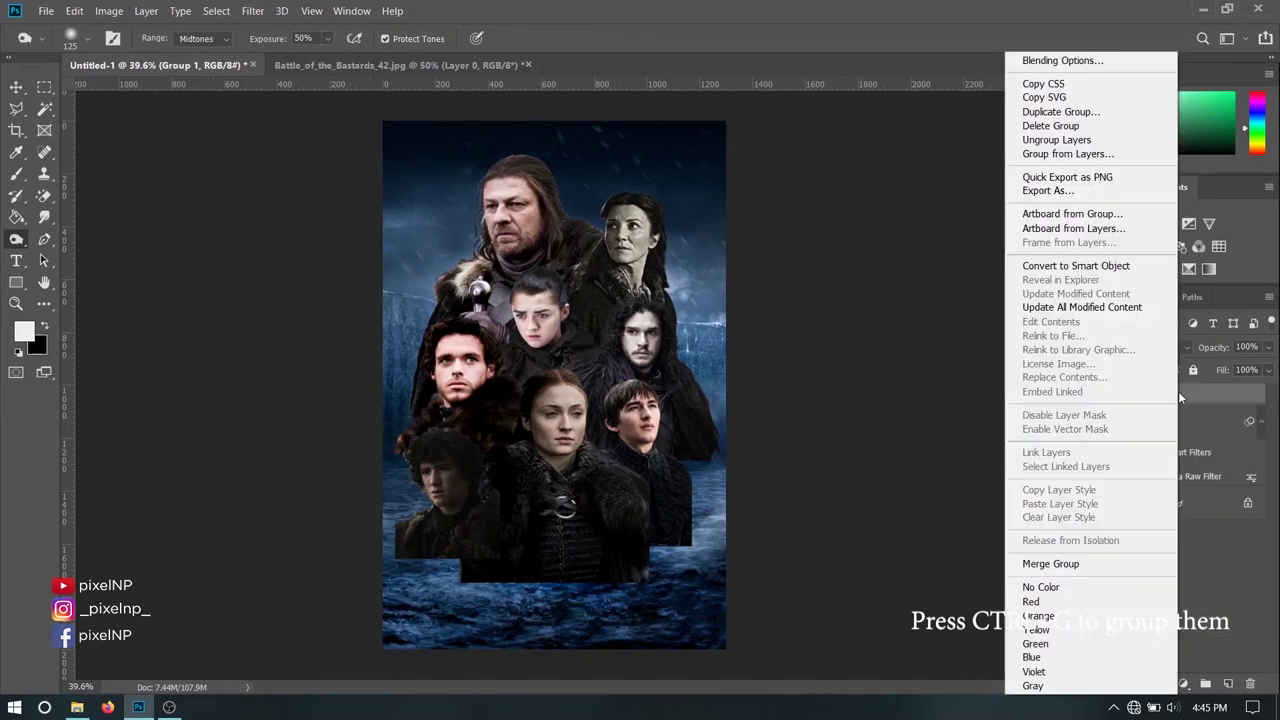
click(1100, 266)
- In Camera Raw, cool the temperature slightly, set exposure +0.10 and highlights -48
click(253, 11)
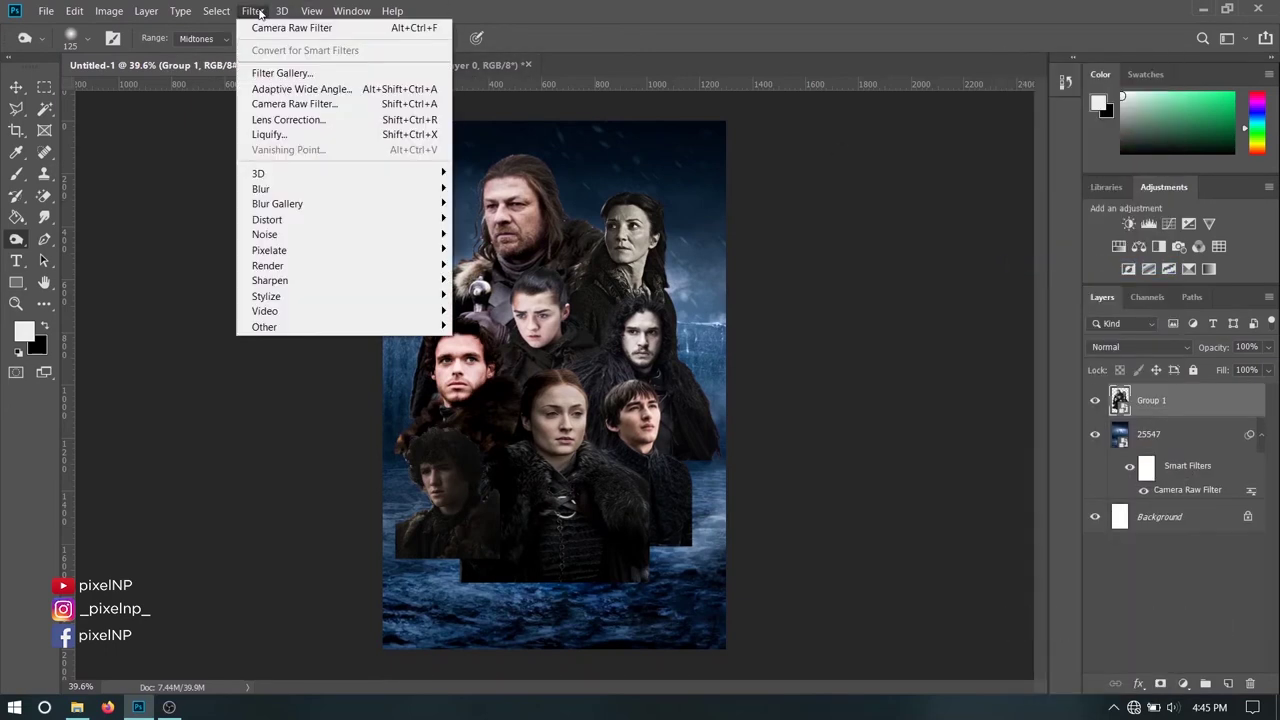
click(278, 103)
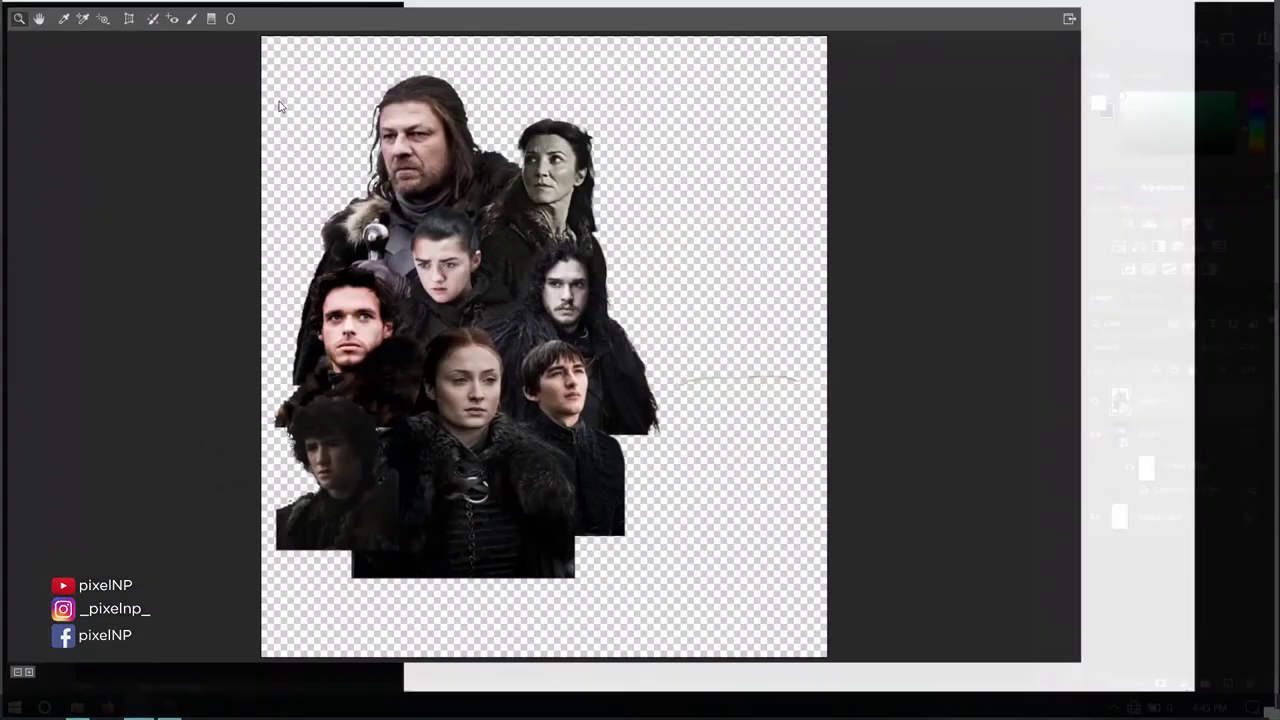
click(1021, 672)
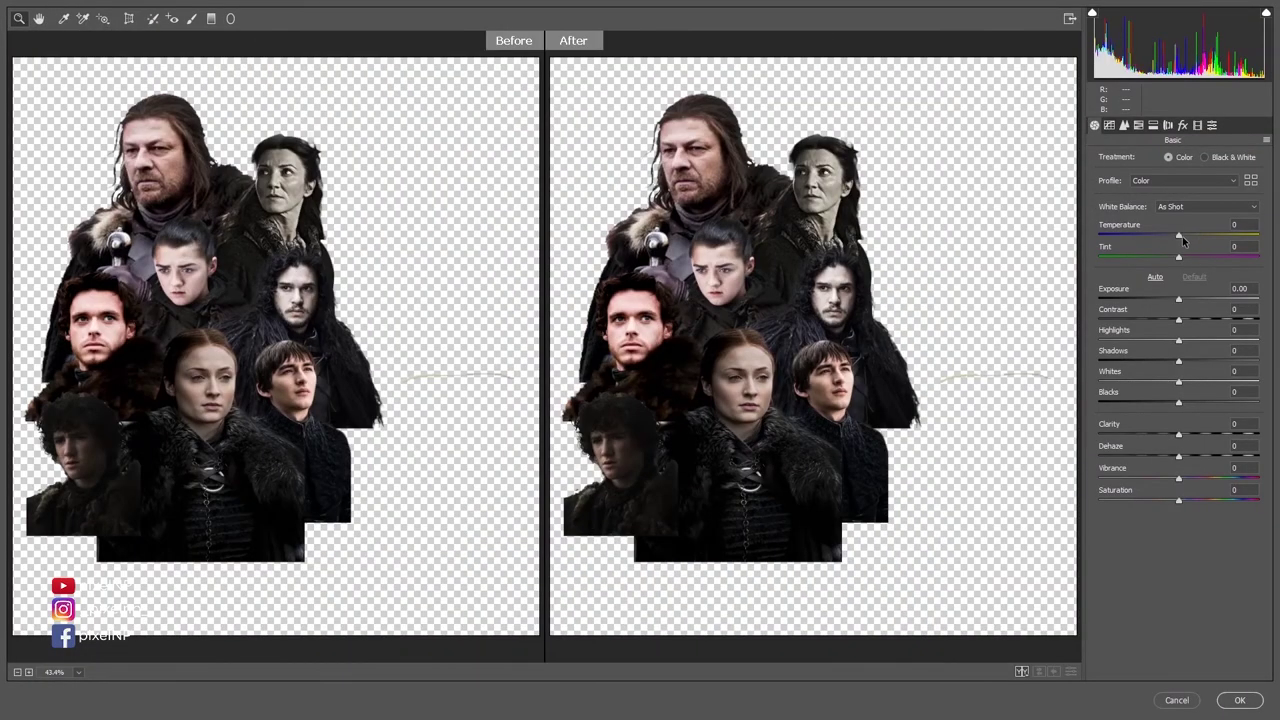
drag(1182, 236, 1172, 232)
drag(1178, 299, 1208, 331)
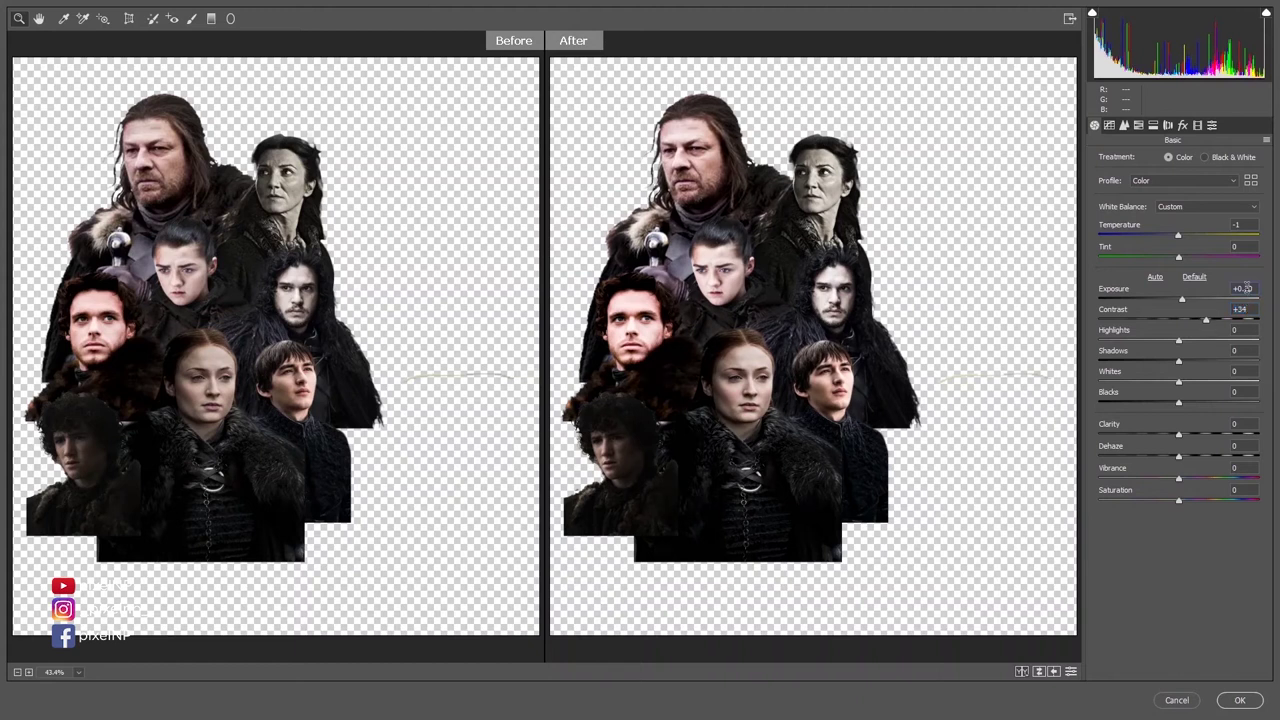
drag(1246, 288, 1240, 288)
mouse_move(1178, 341)
mouse_down()
mouse_move(1139, 341)
mouse_move(1188, 383)
mouse_up()
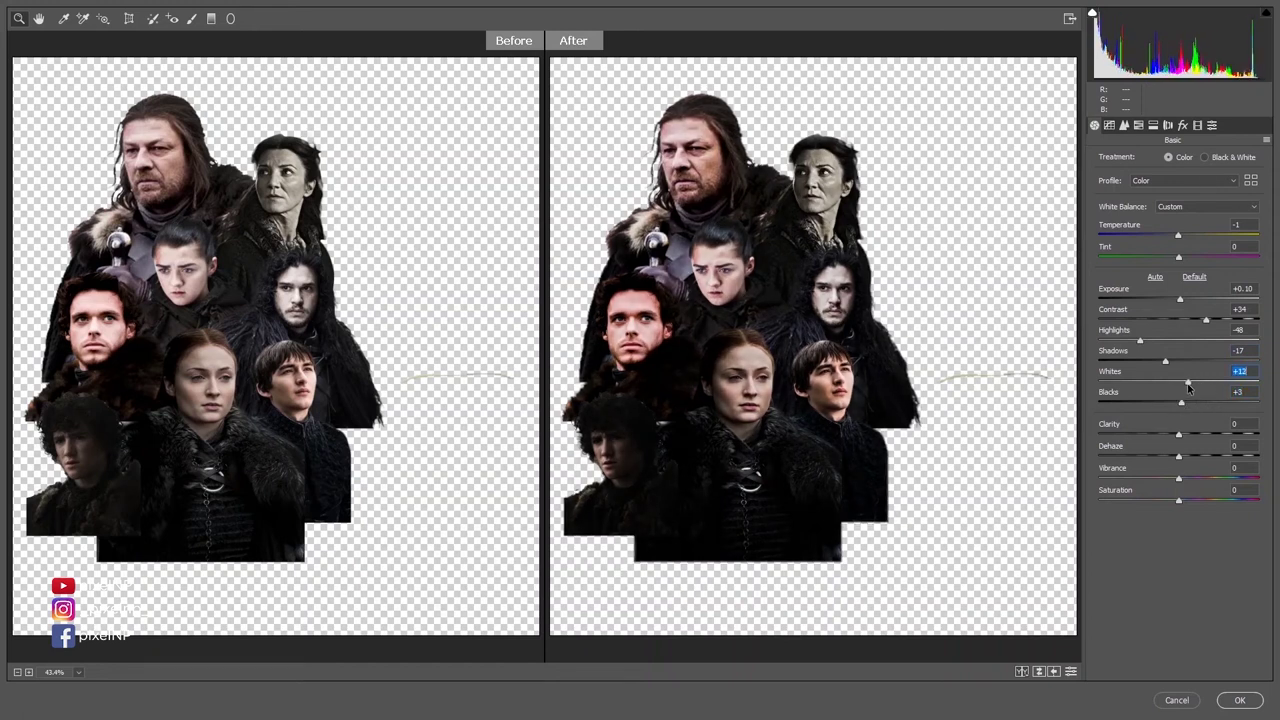
- Set clarity +20, dehaze +21 and vibrance -13, then apply the Camera Raw grade
drag(1179, 434, 1255, 432)
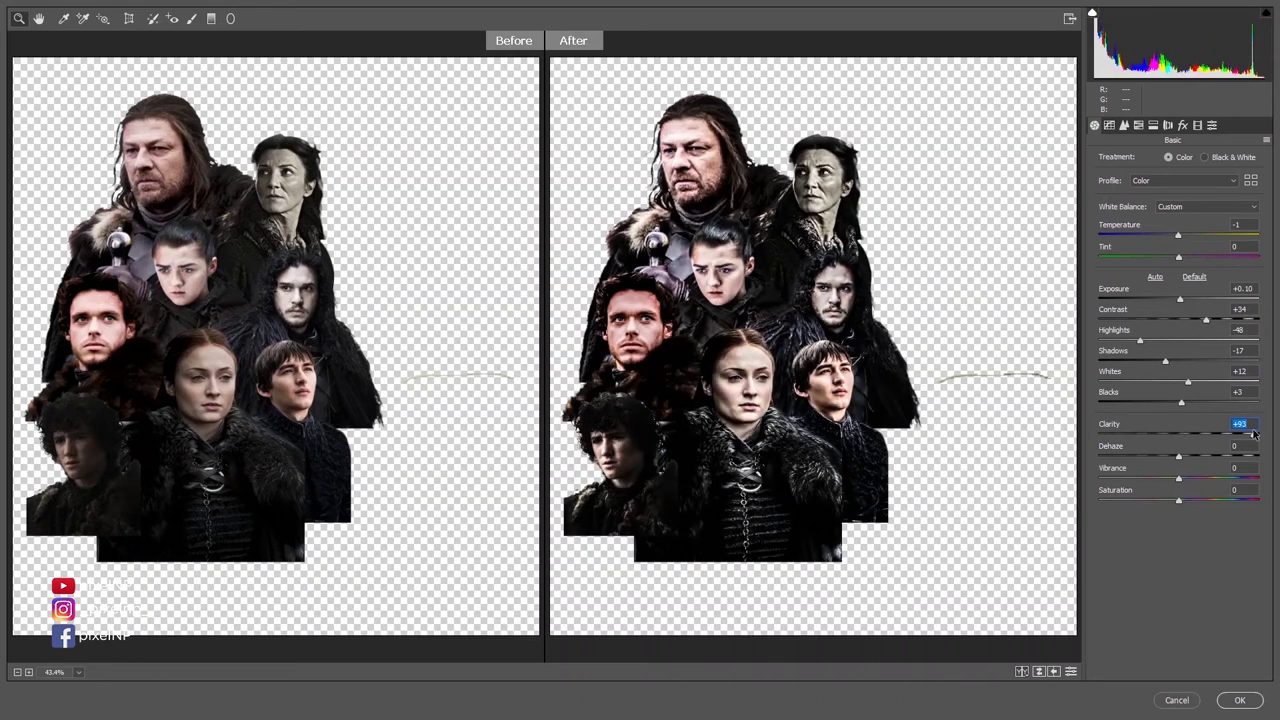
text(21)
key(Return)
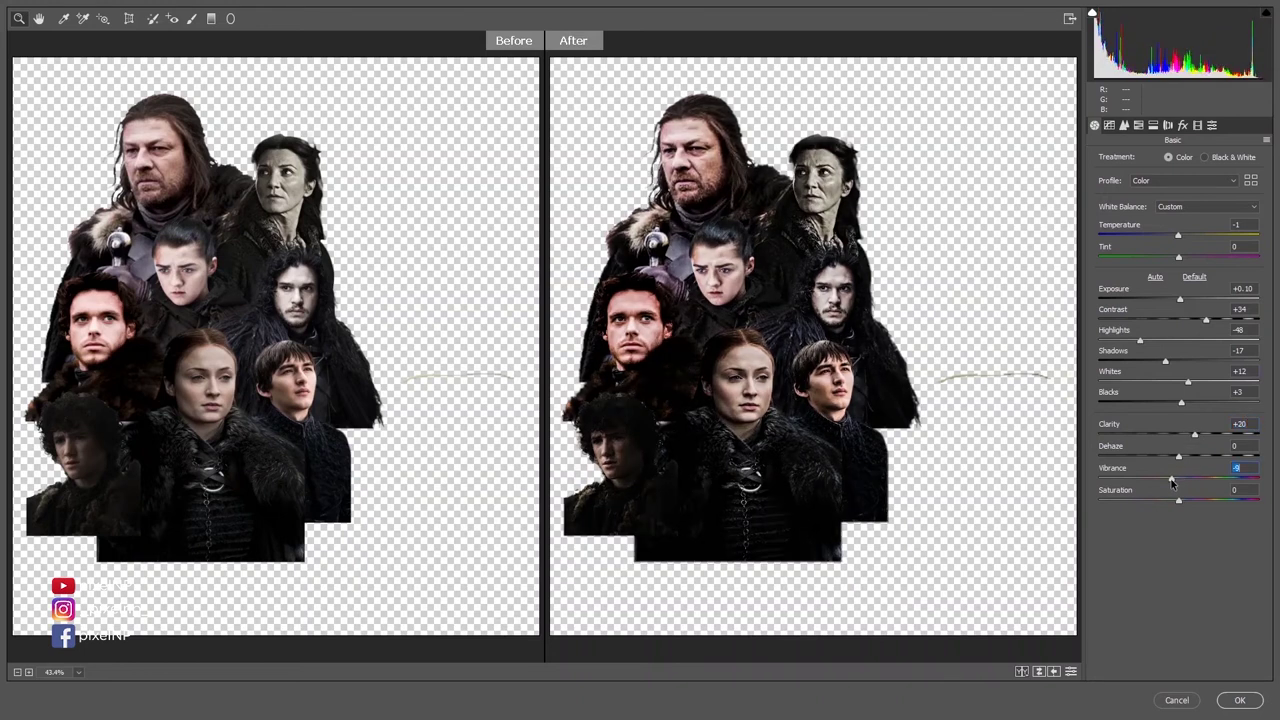
drag(1178, 478, 1197, 463)
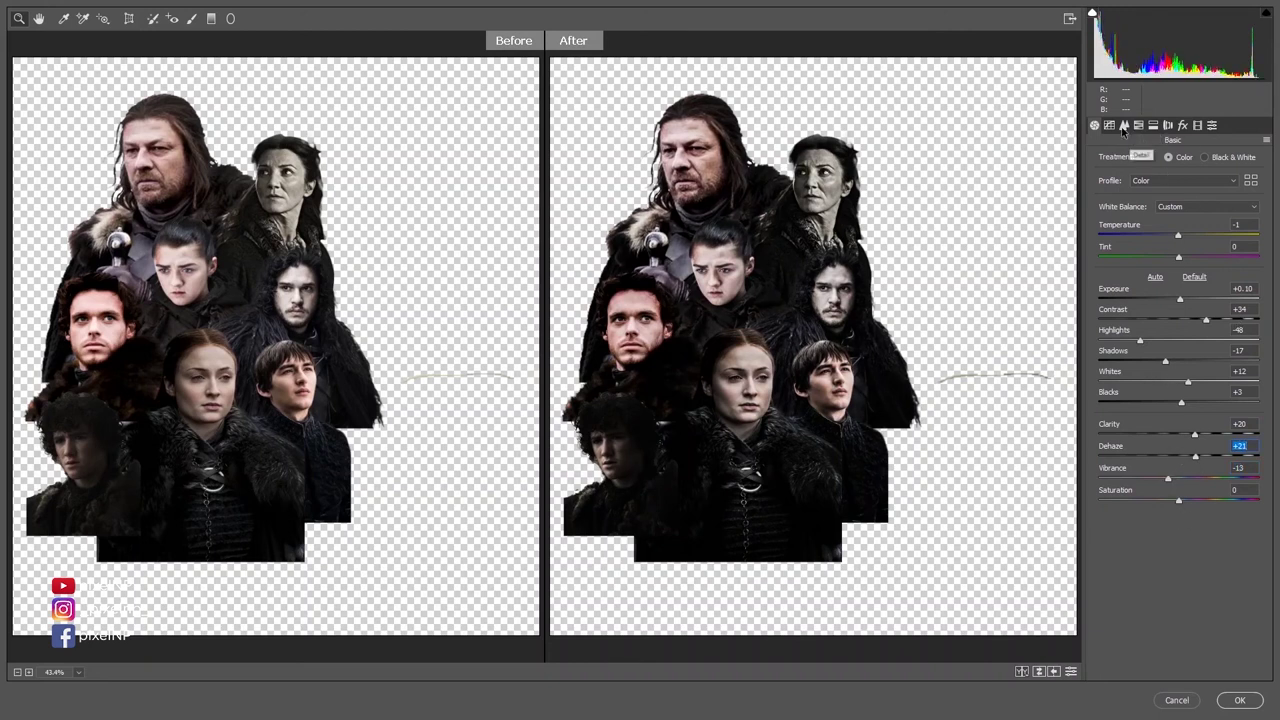
click(1124, 125)
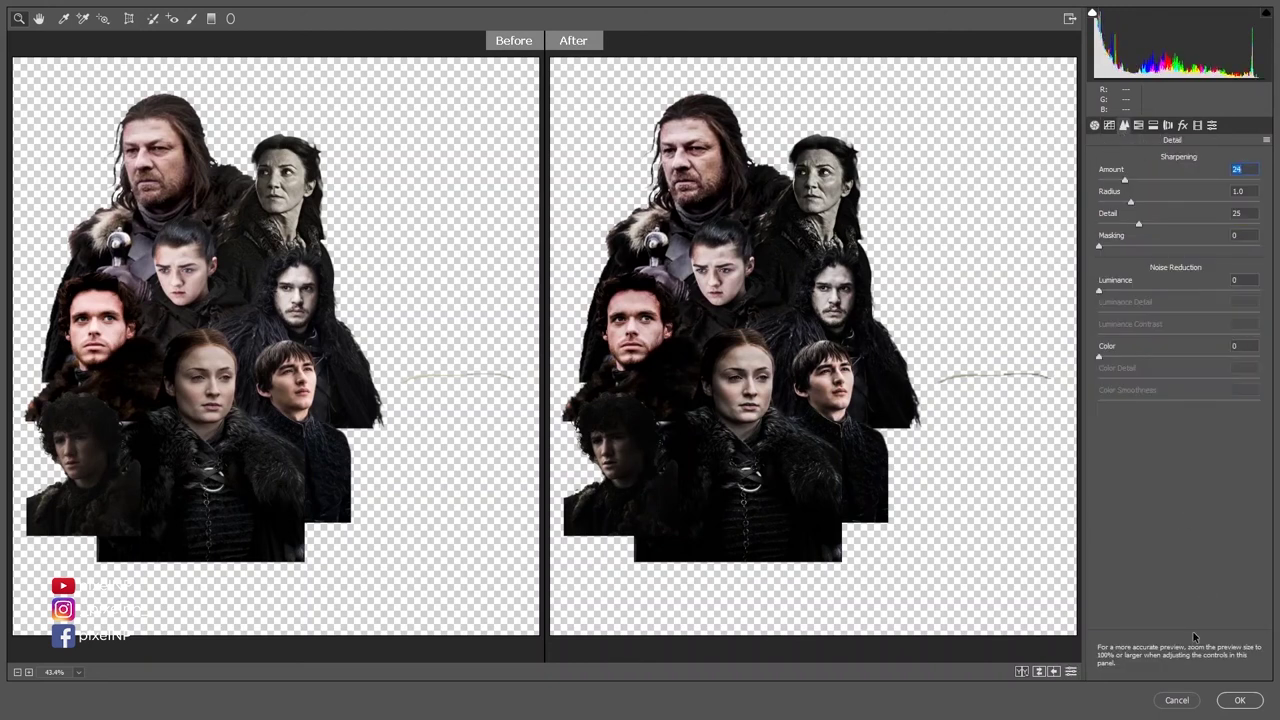
click(1236, 700)
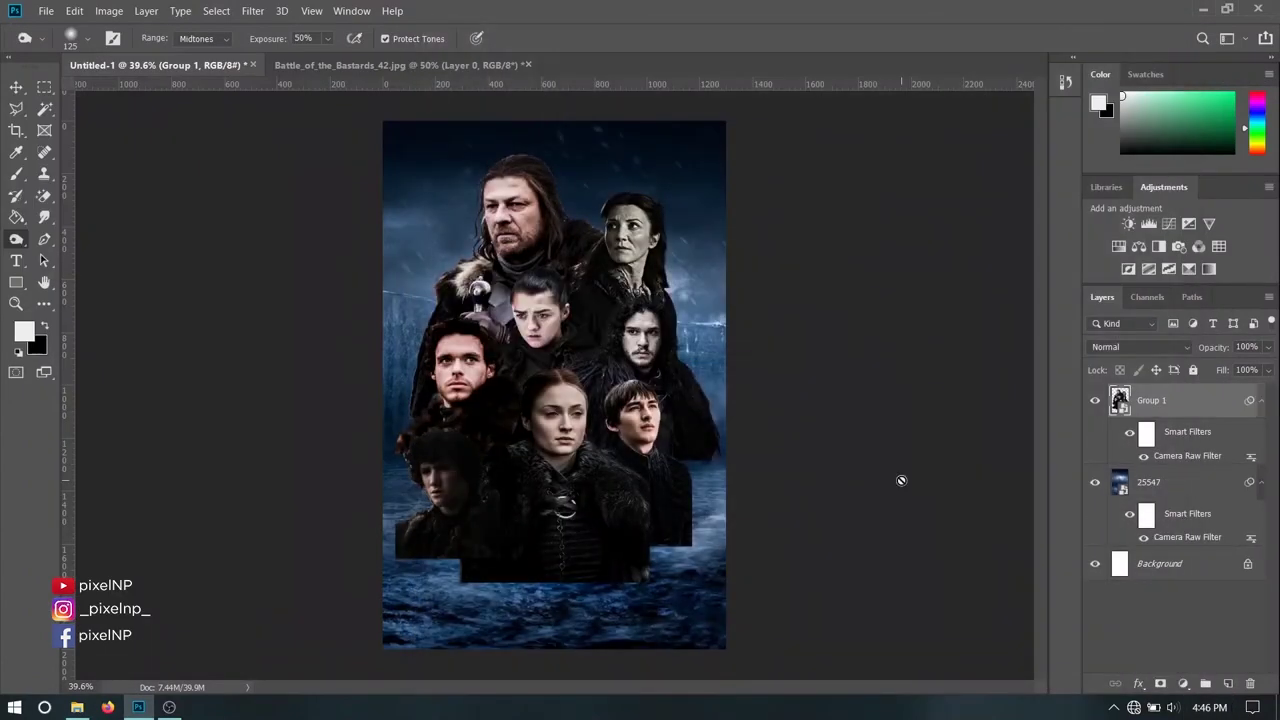
- Dismiss the rasterize warning and move the icy background layer 25547 higher on the canvas
click(901, 480)
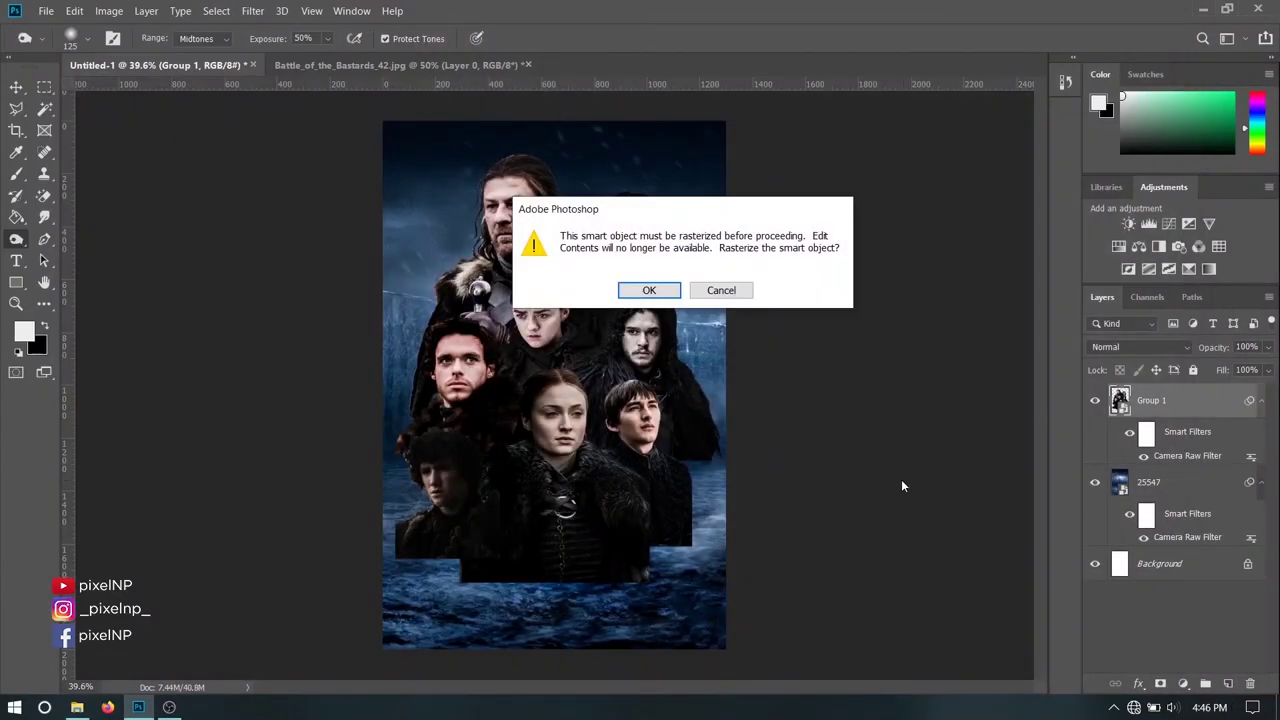
key(Escape)
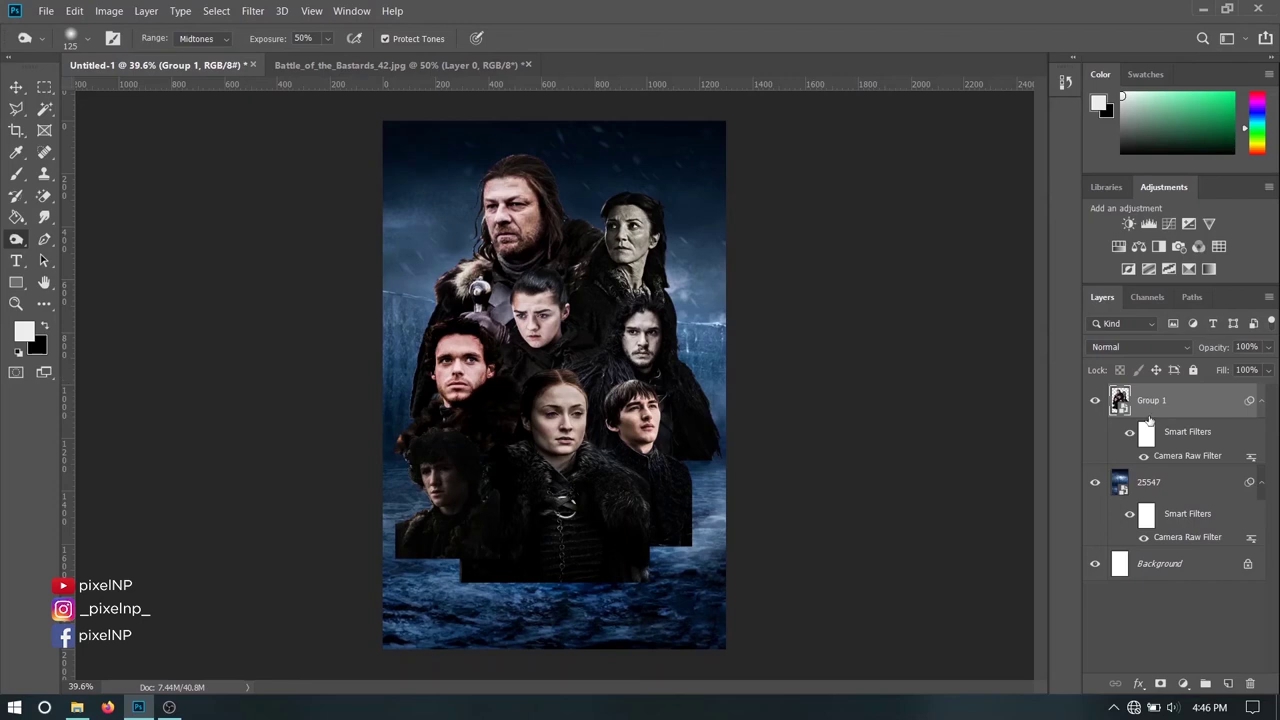
click(1167, 483)
click(16, 88)
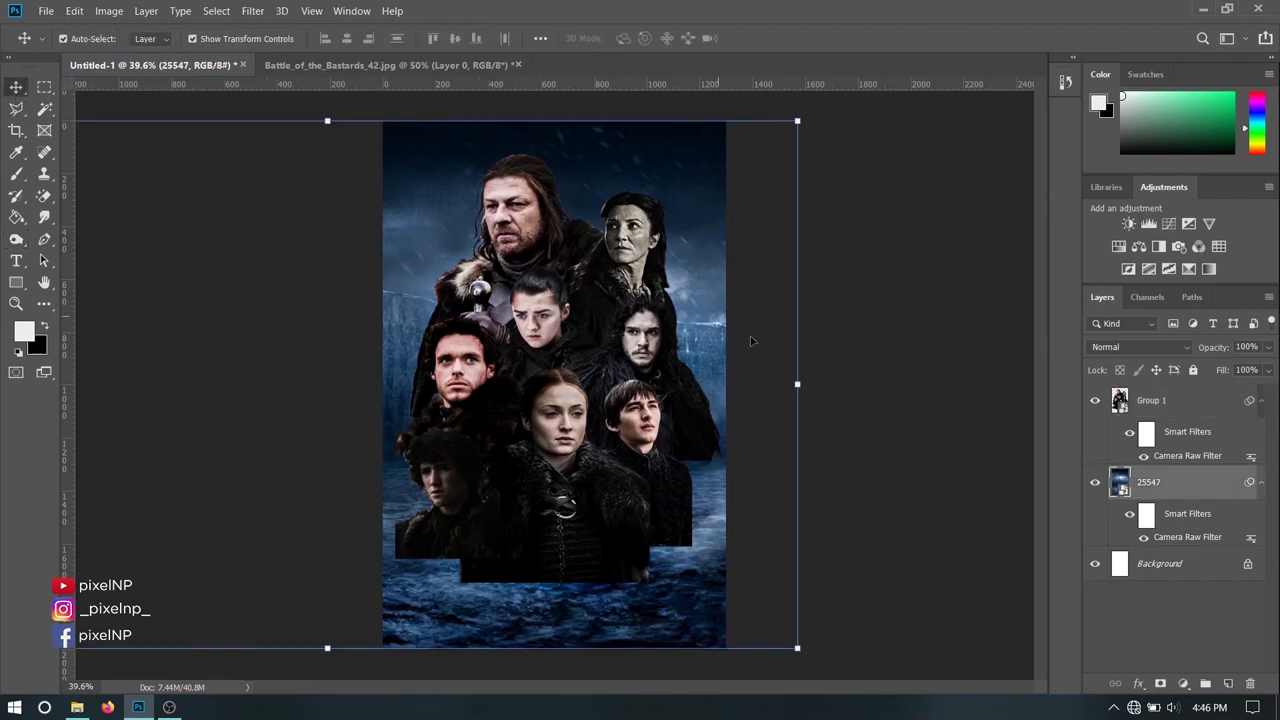
drag(752, 341, 687, 241)
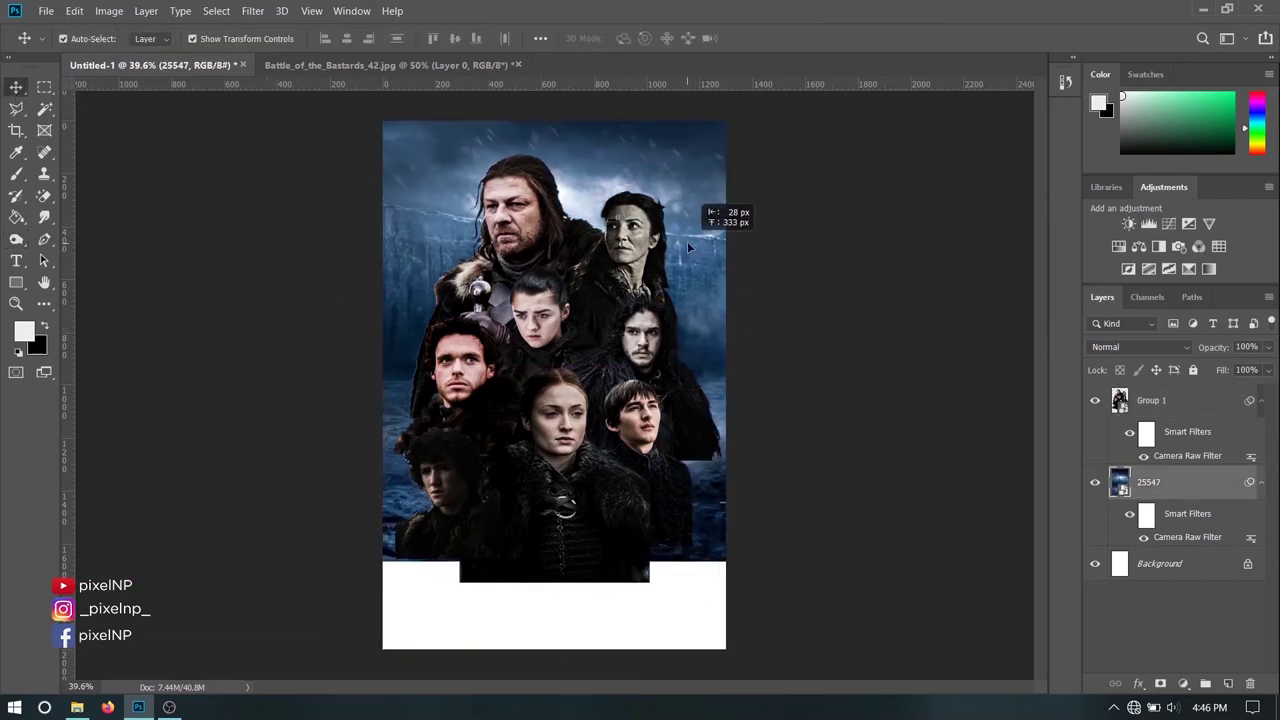
drag(687, 241, 712, 245)
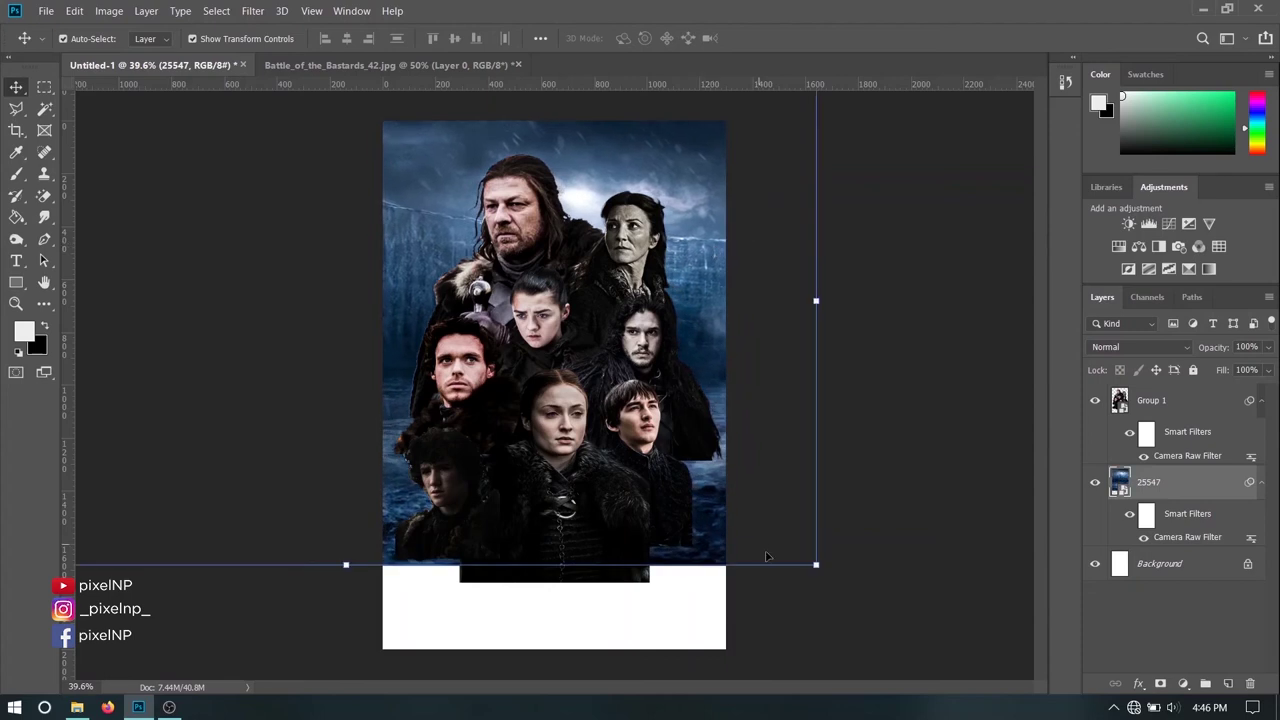
- Scale the background to 114.75% × 125.85% and reposition it to cover the canvas bottom
click(817, 565)
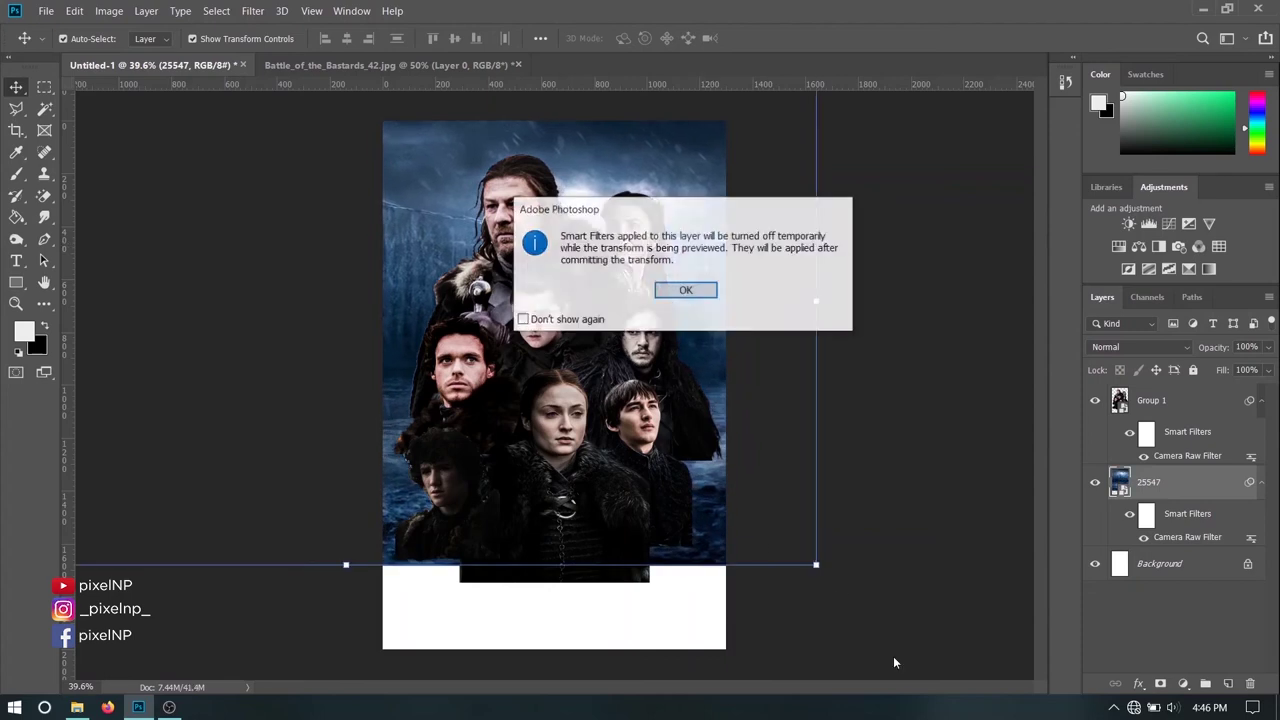
click(686, 291)
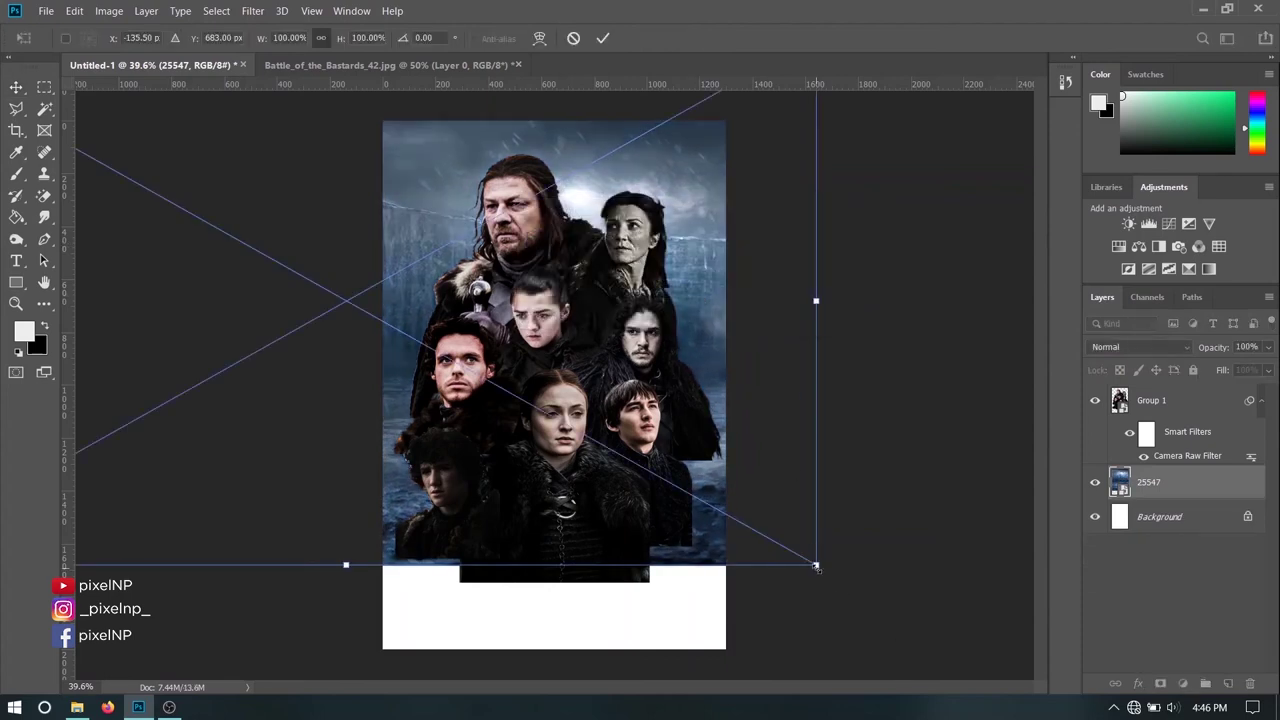
drag(817, 565, 905, 648)
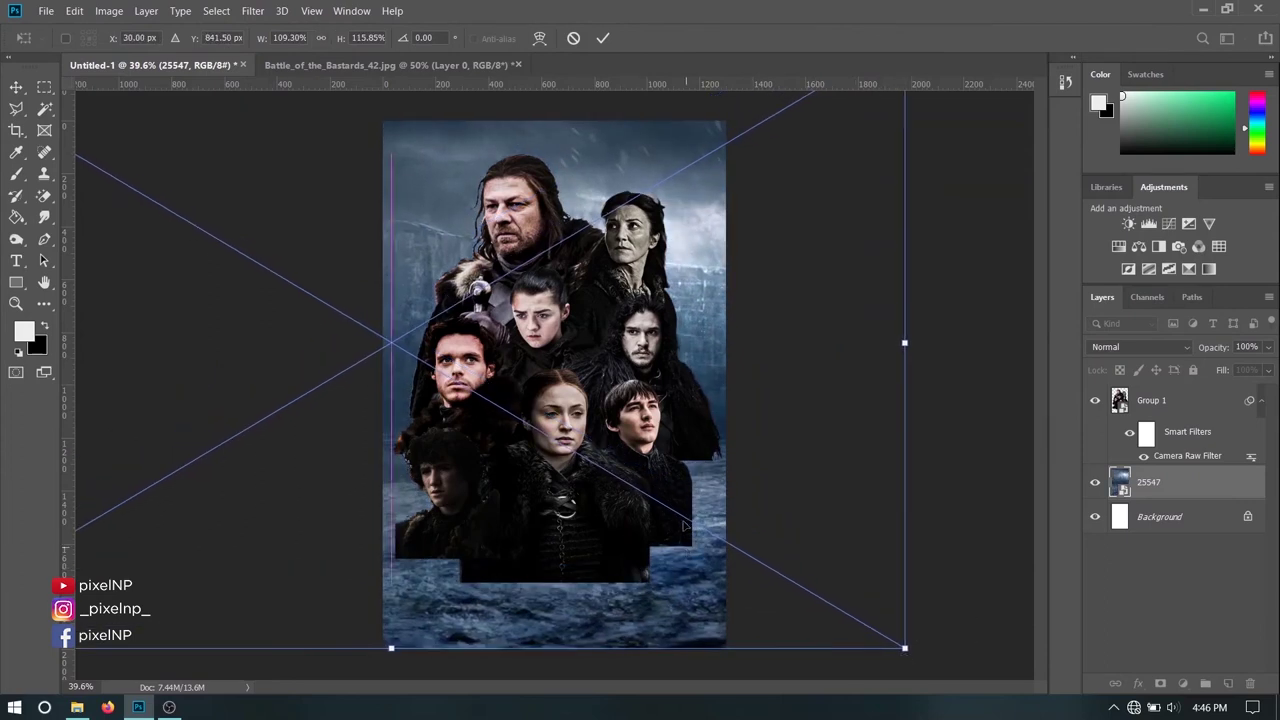
drag(686, 524, 630, 496)
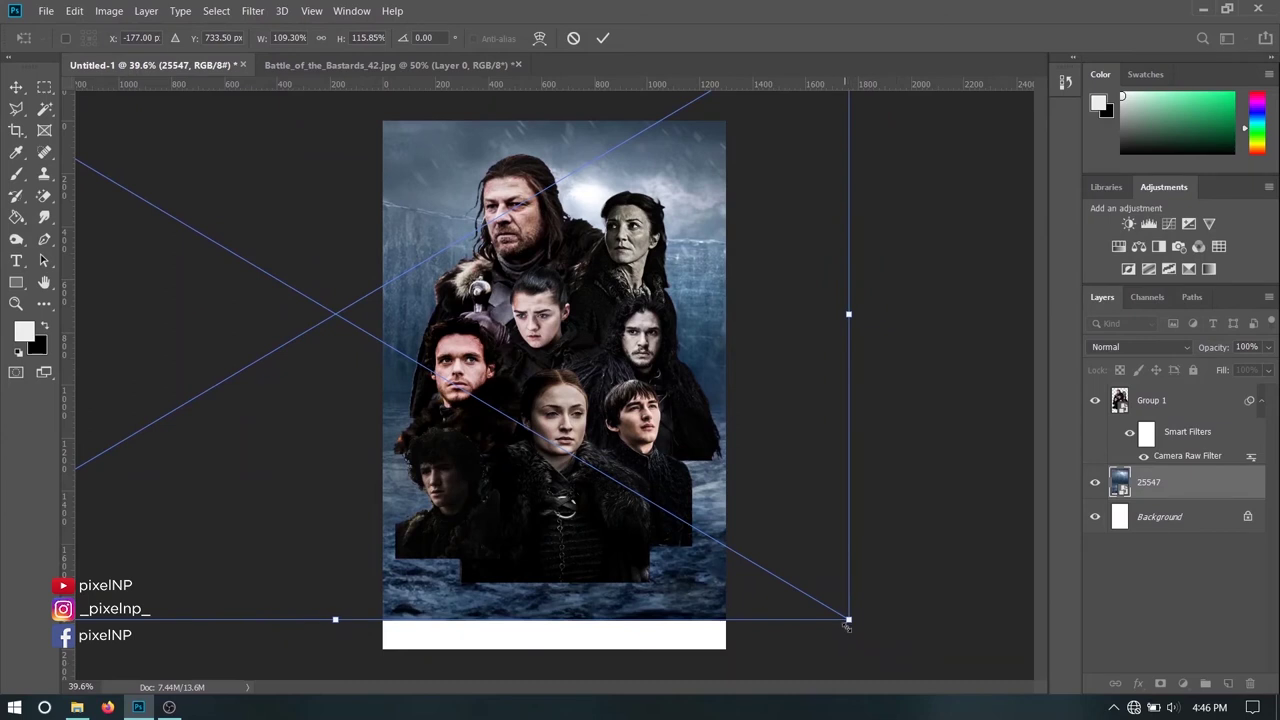
drag(851, 628, 887, 670)
drag(652, 630, 603, 631)
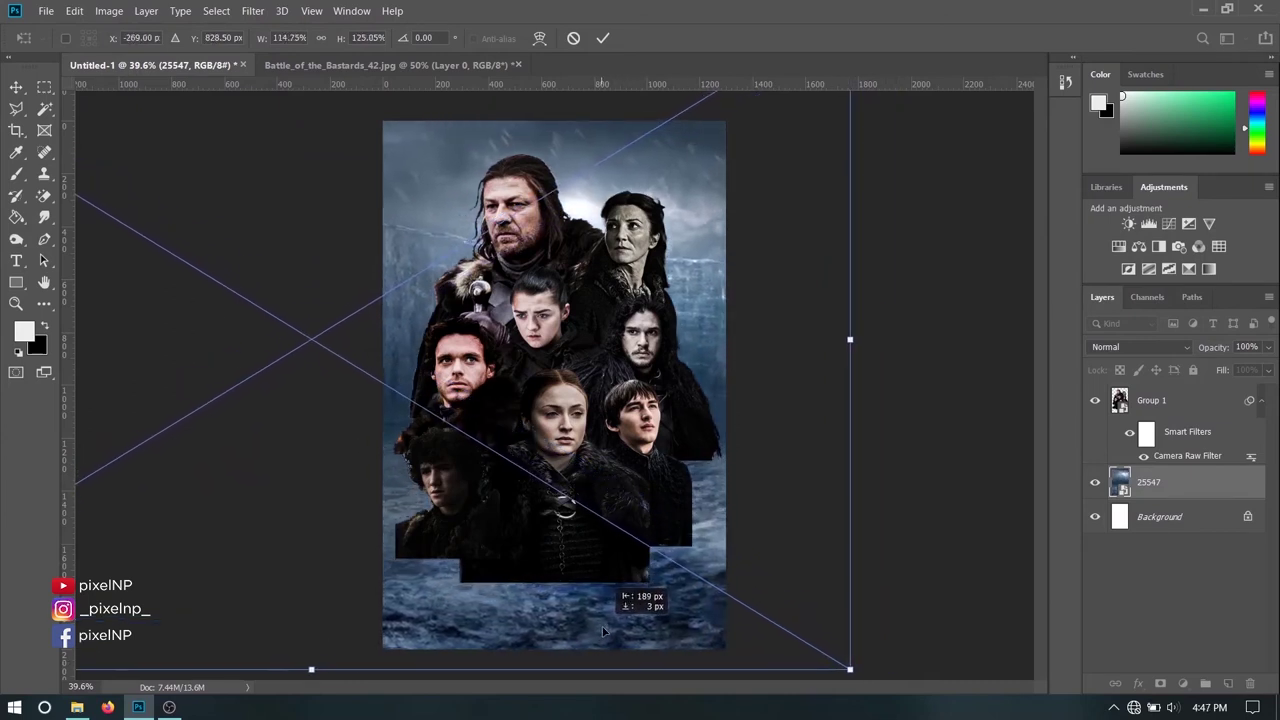
drag(603, 631, 595, 636)
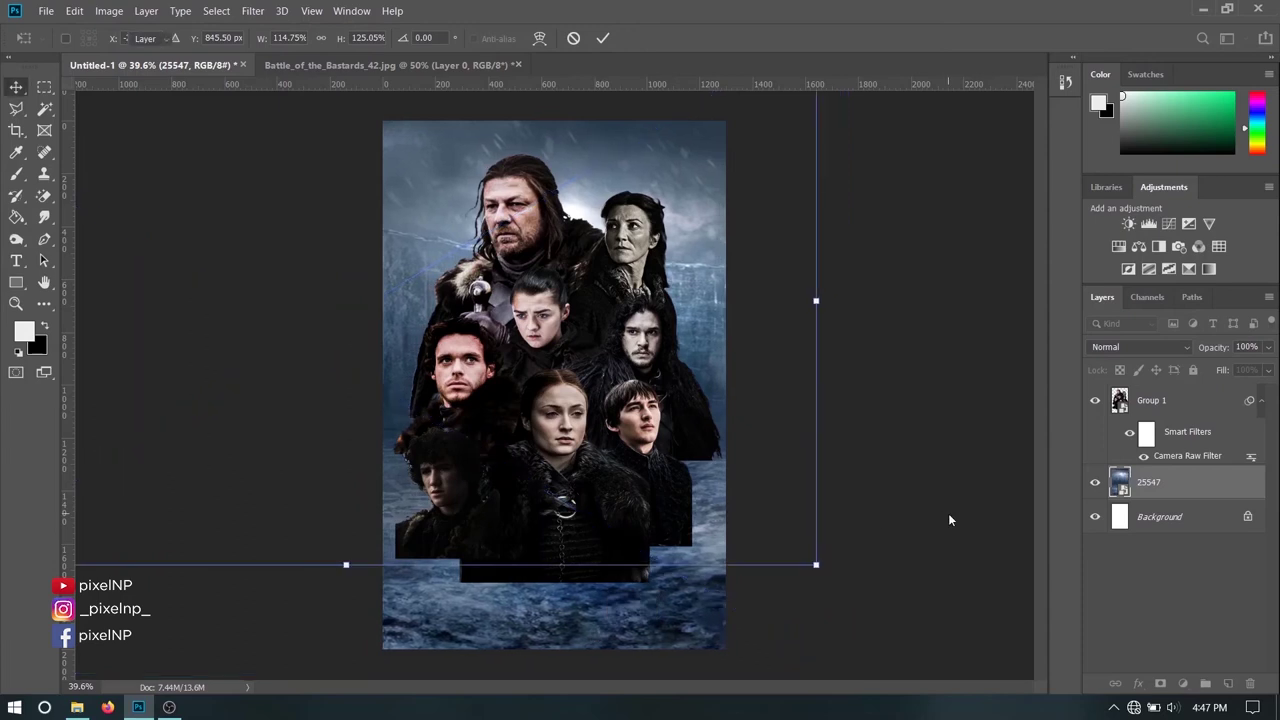
key(Return)
- Shrink the family group to 96.75% and open the icy background layer's context menu
click(1150, 400)
key(ctrl+t)
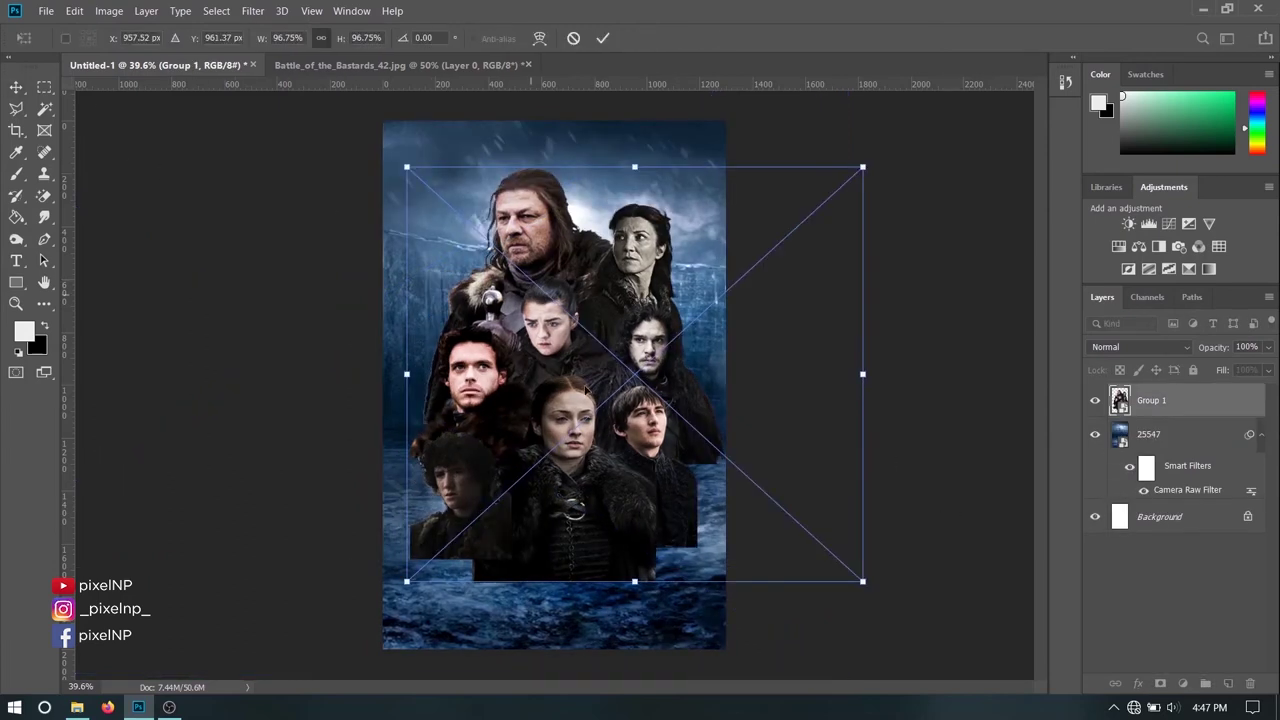
drag(558, 379, 575, 398)
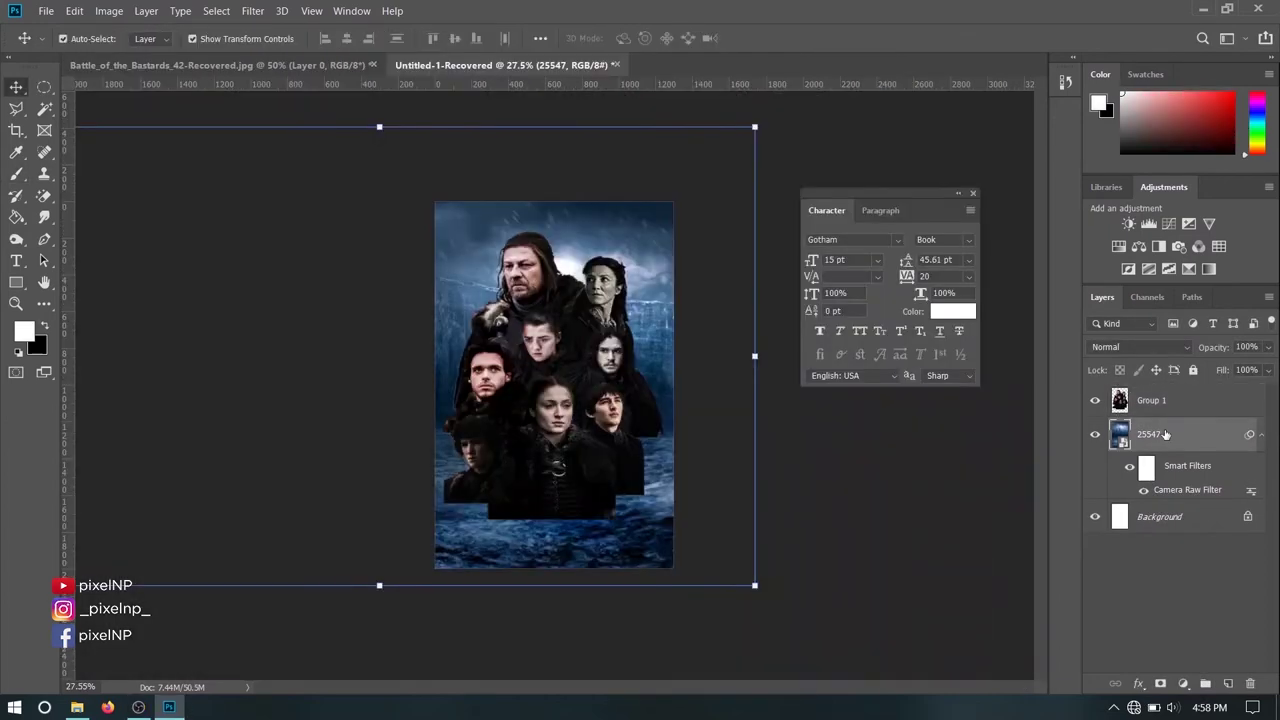
right_click(1164, 434)
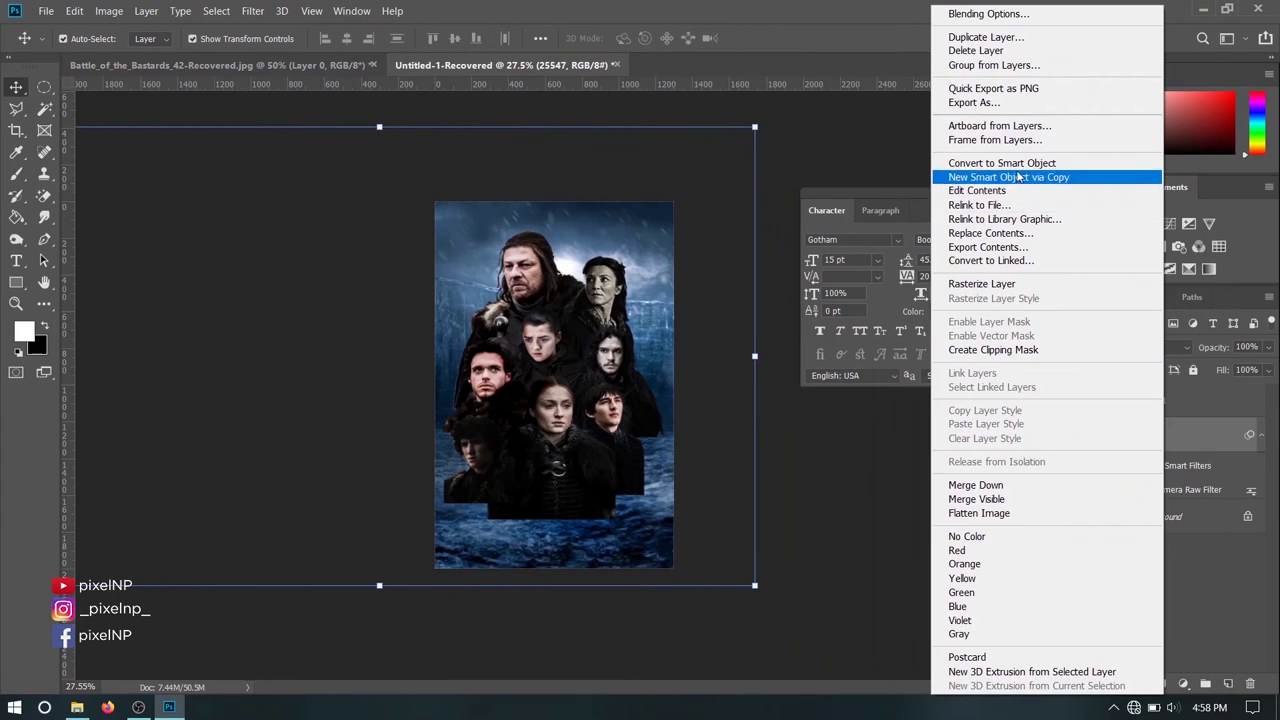
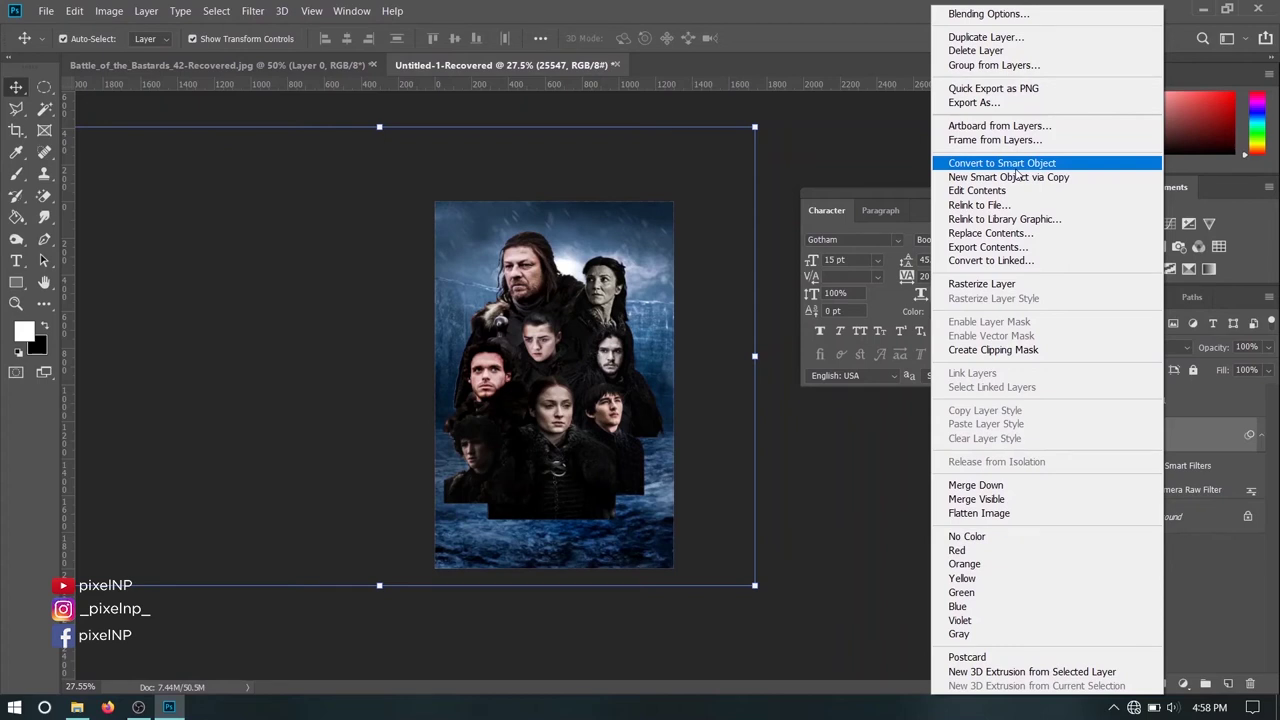
- Convert the 25547 background layer to a smart object
click(1010, 164)
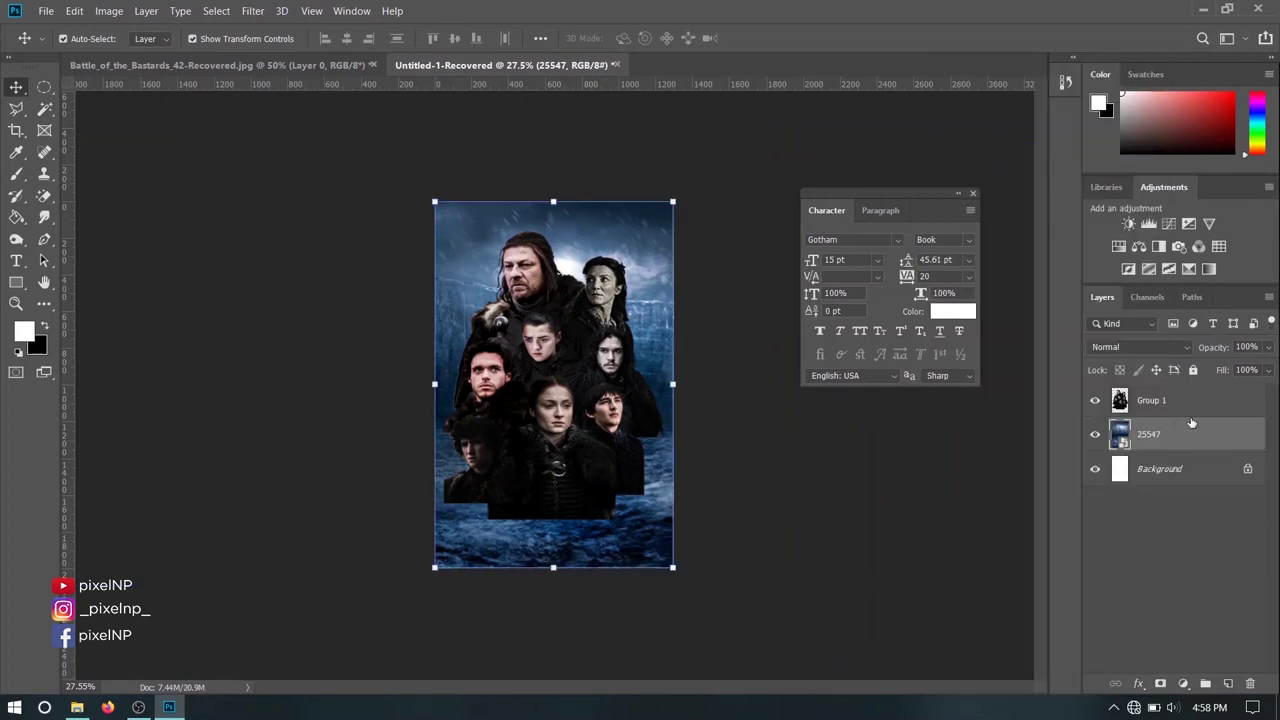
right_click(1192, 430)
click(1040, 282)
key(ctrl)
- Reselect the 25547 layer, cancel the stray transform, and bring up the Filter menu
ctrl+click(156, 156)
ctrl+click(493, 228)
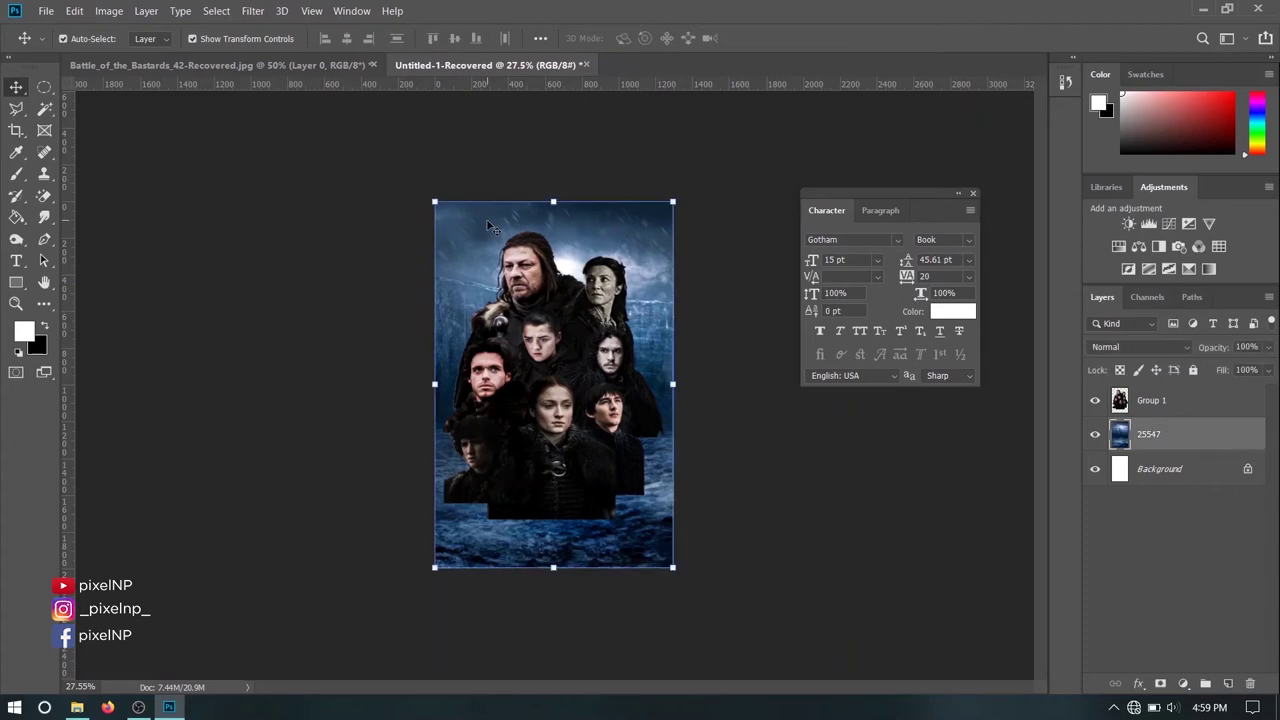
key(ctrl+t)
click(252, 11)
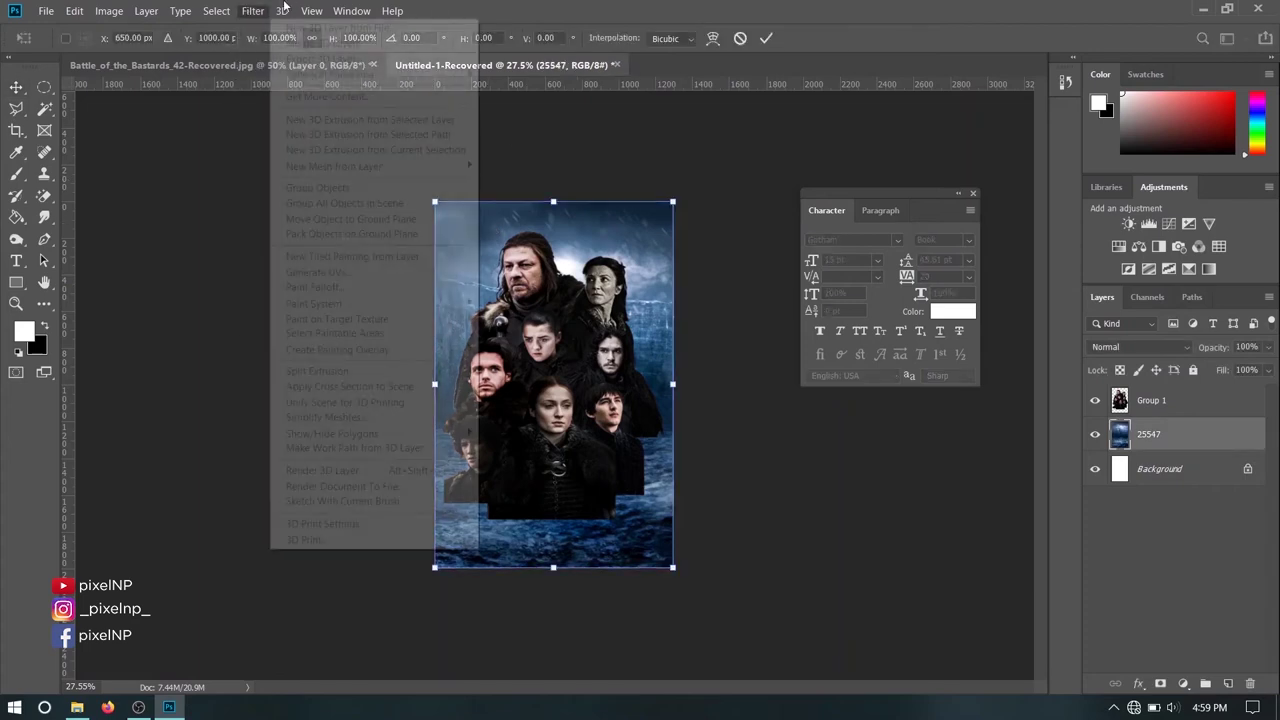
click(255, 14)
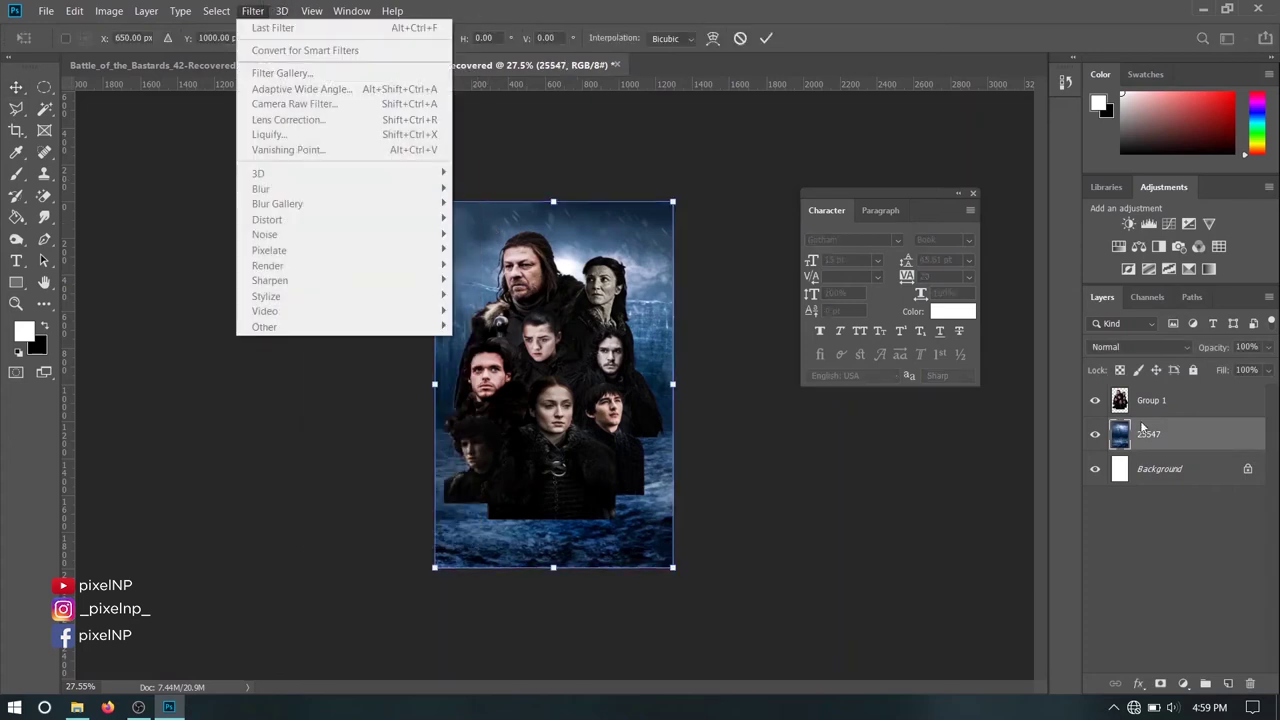
key(Escape)
key(Escape)
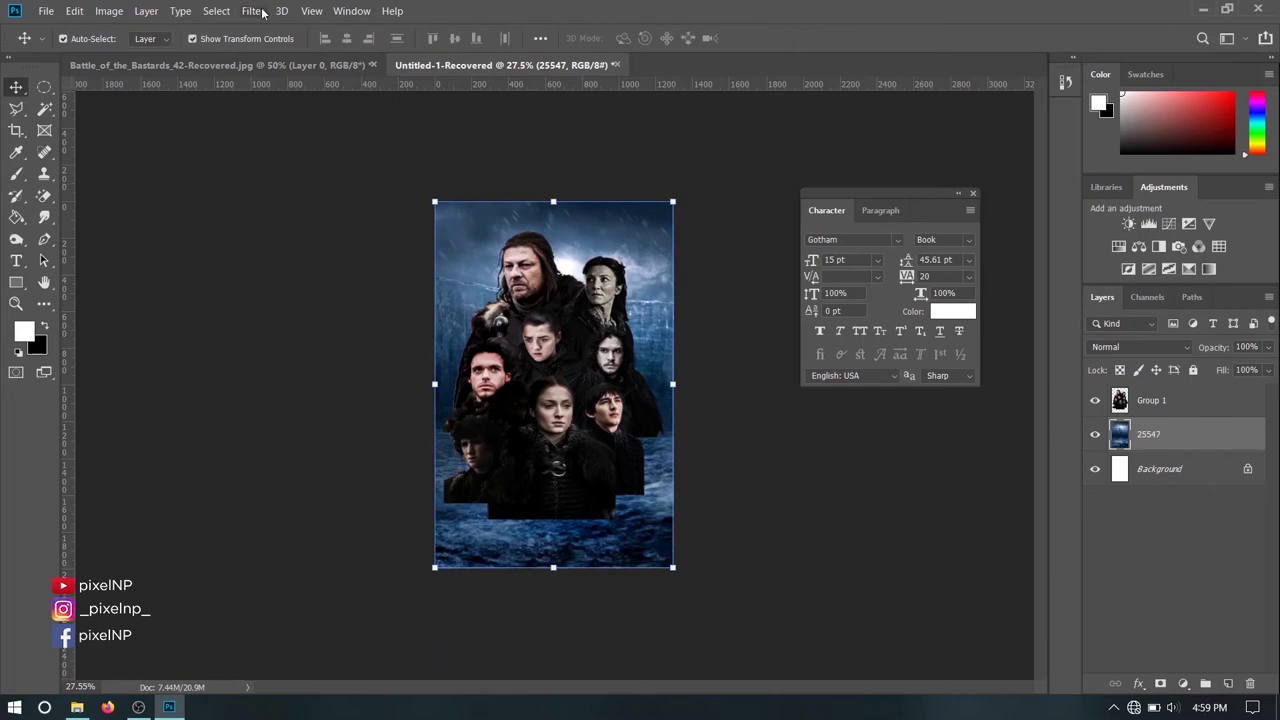
click(263, 11)
key(Escape)
click(257, 14)
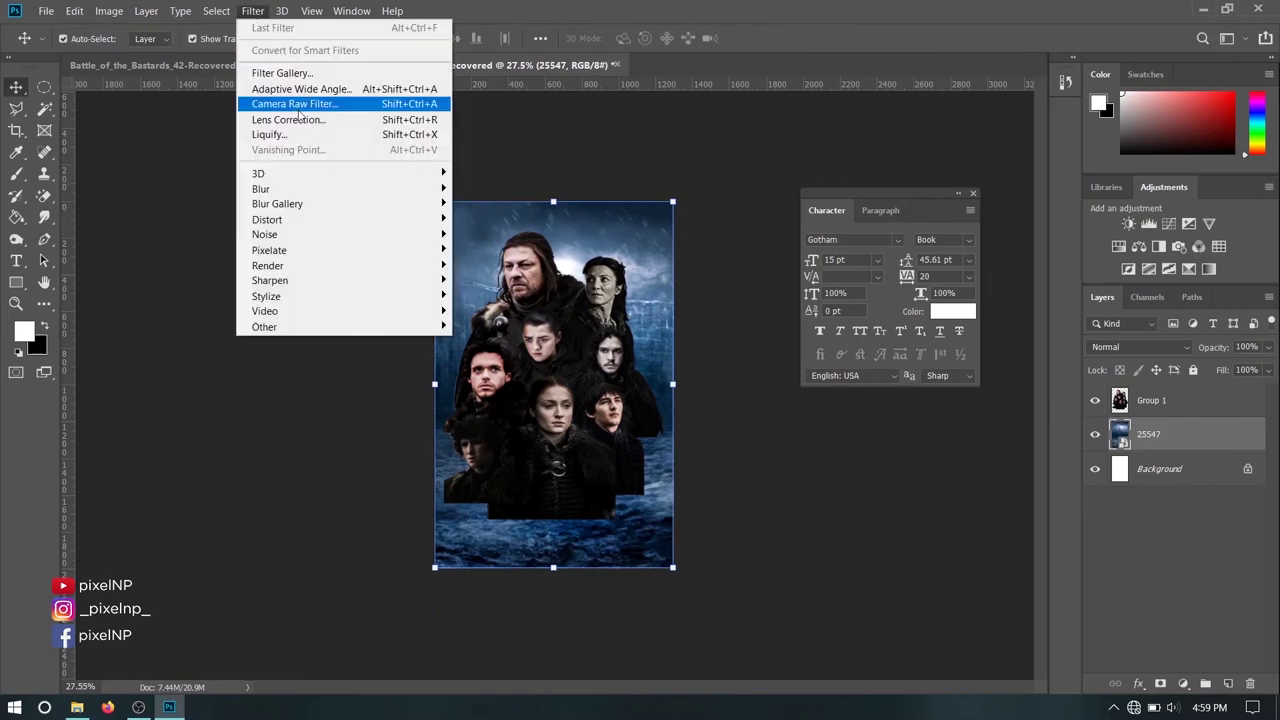
- In Camera Raw, set Exposure -1.05, Contrast +42, Vibrance -8 and Temperature -14
click(298, 108)
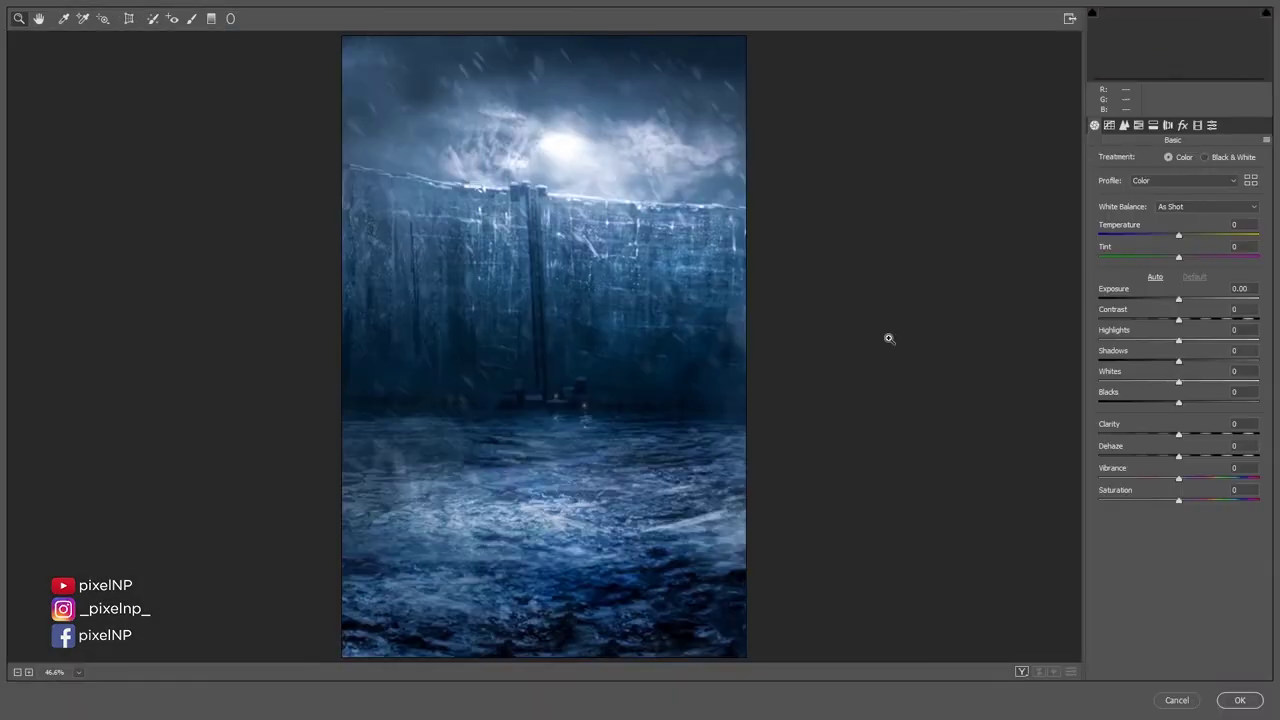
mouse_move(1191, 300)
mouse_down()
mouse_move(1162, 300)
mouse_move(1212, 319)
mouse_move(1198, 341)
mouse_move(1126, 361)
mouse_move(1204, 386)
mouse_move(1143, 402)
mouse_move(1182, 437)
mouse_up()
click(1181, 341)
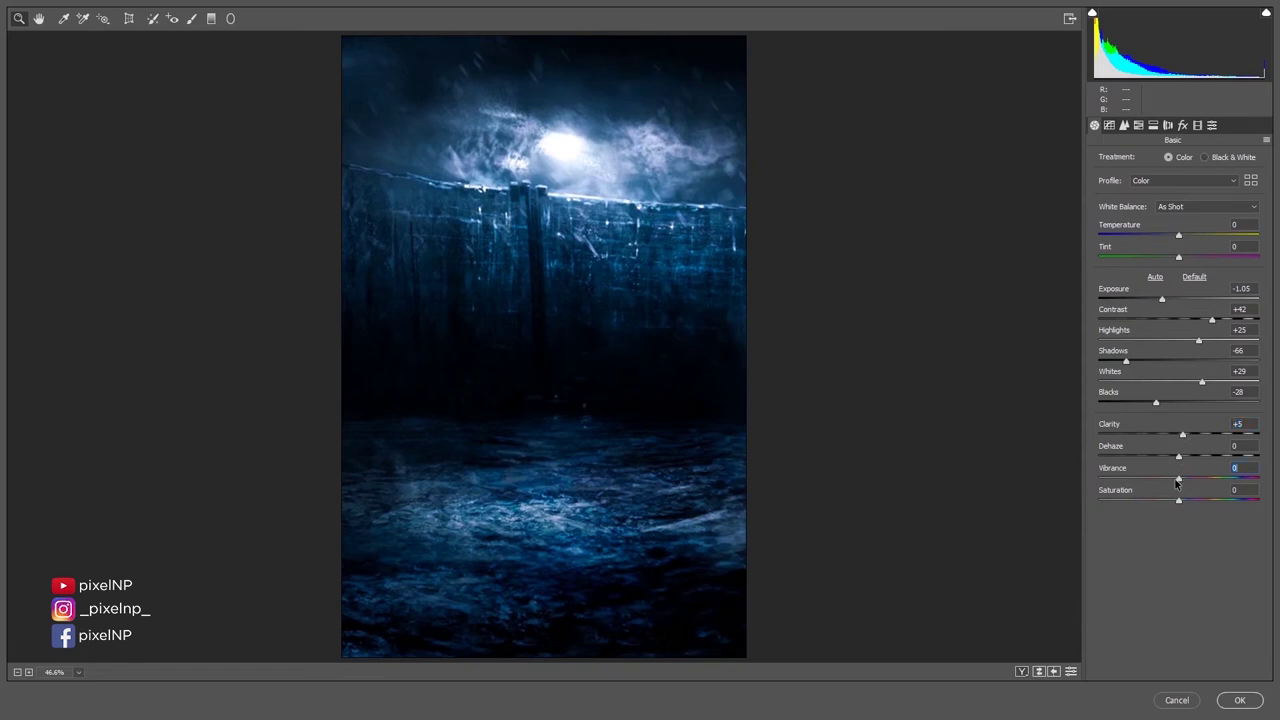
drag(1178, 481, 1172, 481)
drag(1178, 235, 1167, 235)
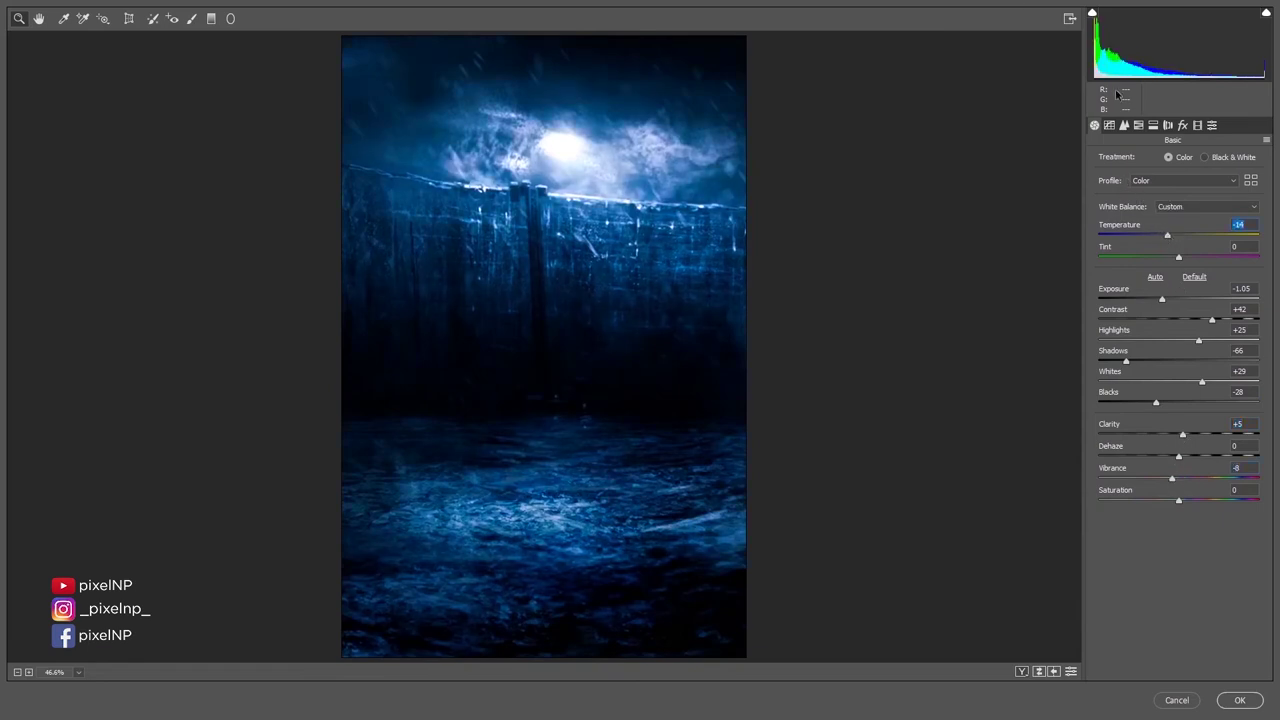
- Add a dark edge vignette of about -49 and apply the Camera Raw Filter
click(1124, 125)
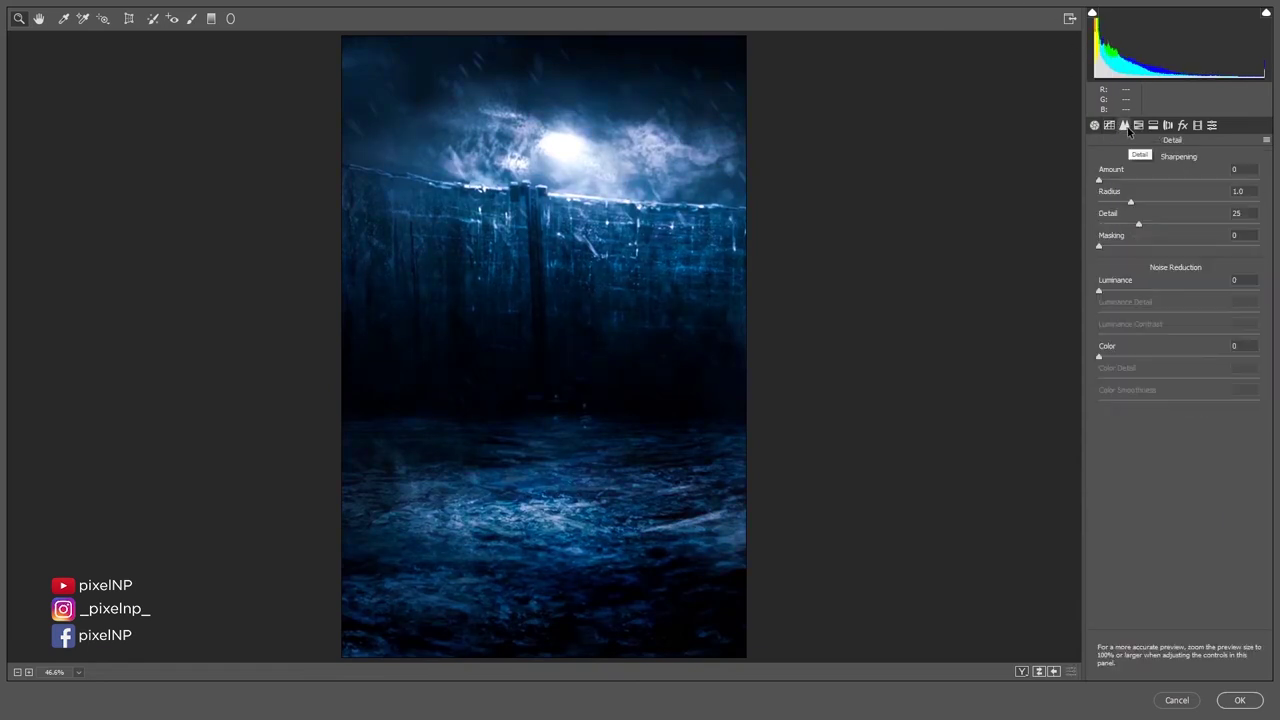
click(1182, 125)
drag(1178, 298, 1133, 300)
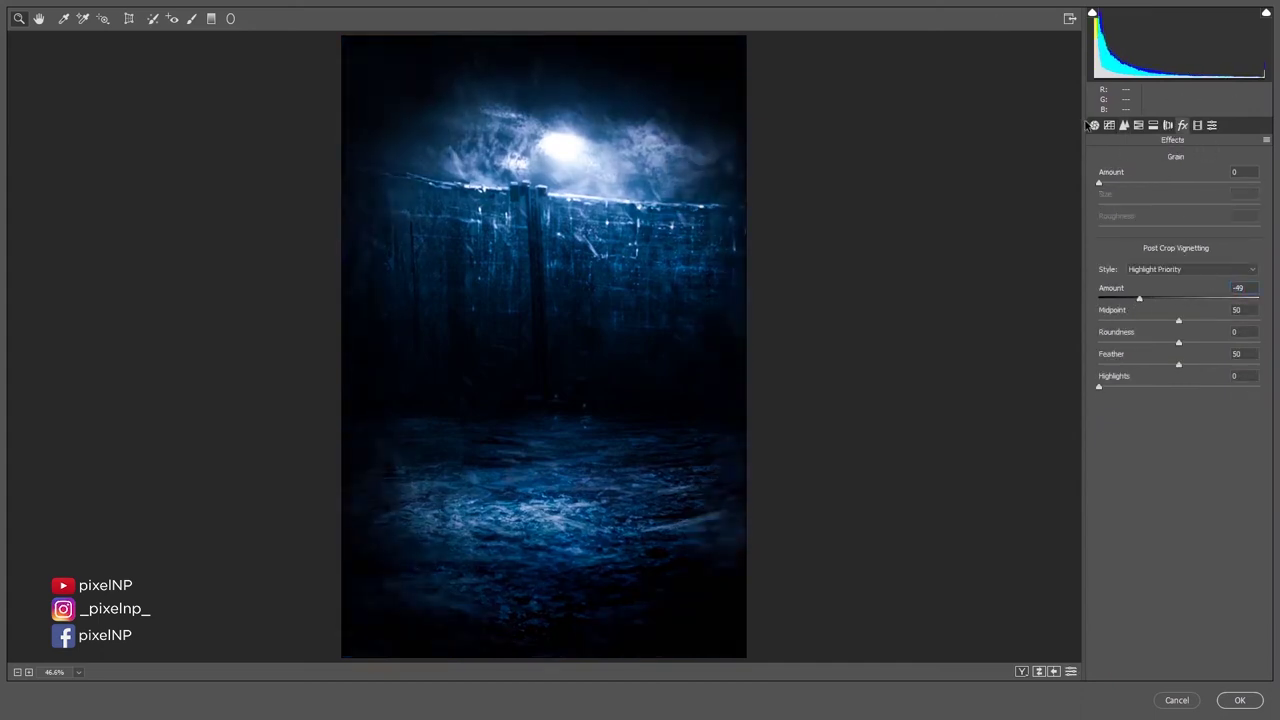
click(1260, 702)
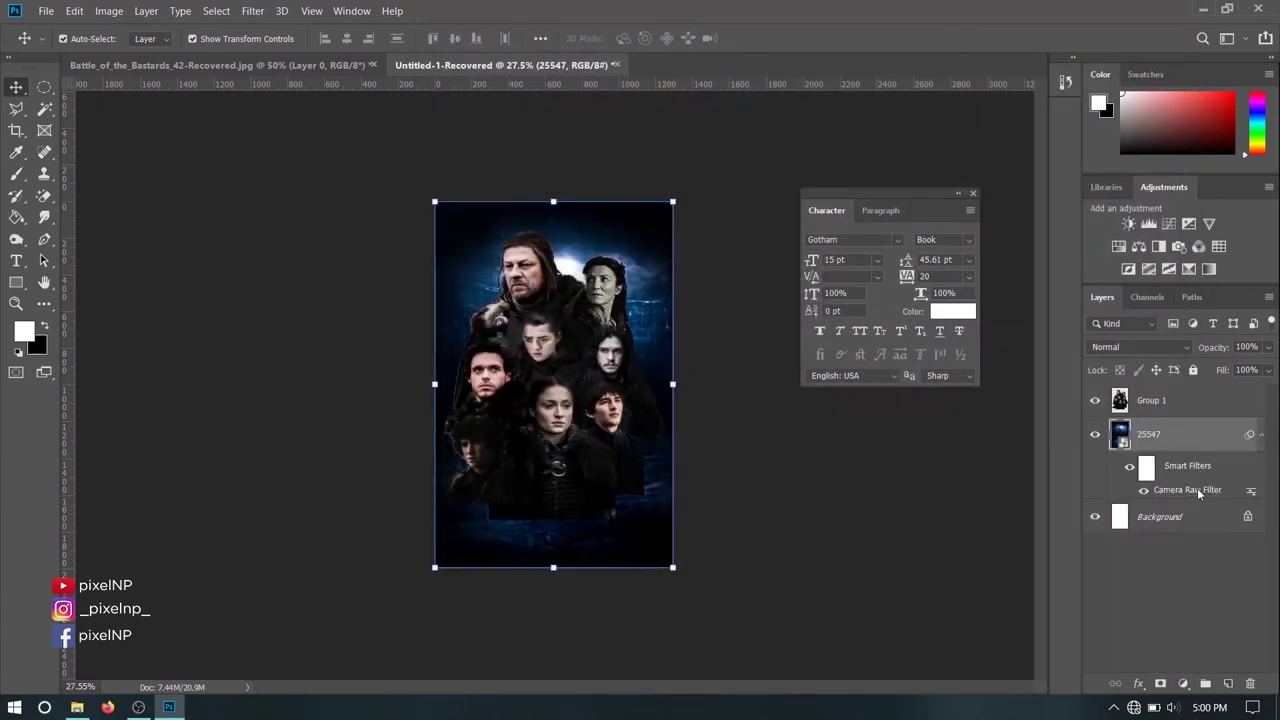
- Reopen the background's Camera Raw Filter and set Post Crop Vignetting Amount to -23
double_click(1197, 488)
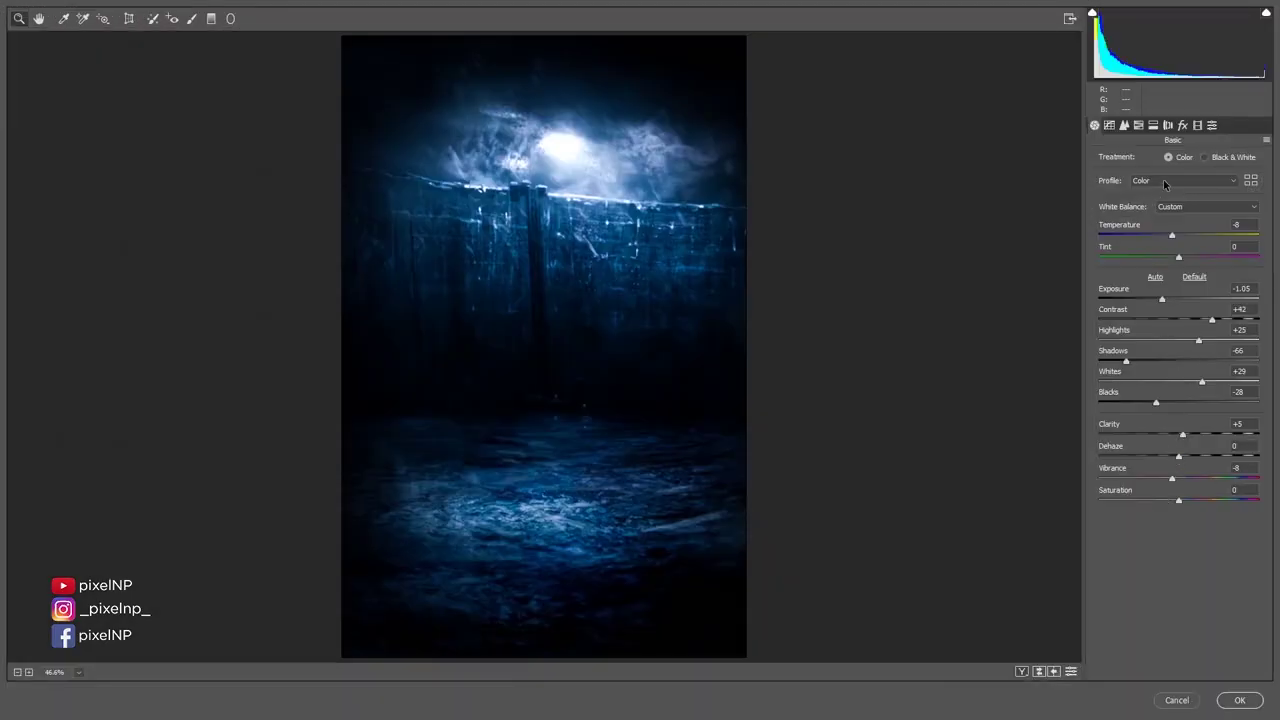
click(1182, 126)
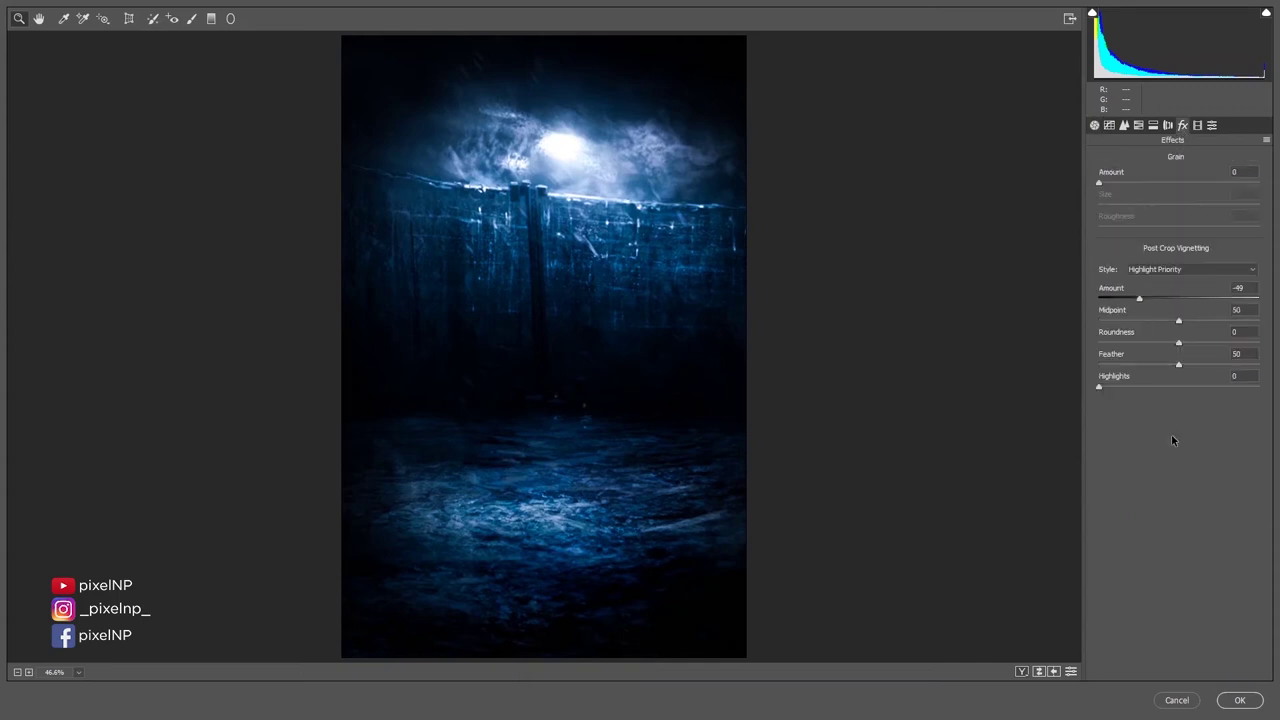
click(1159, 300)
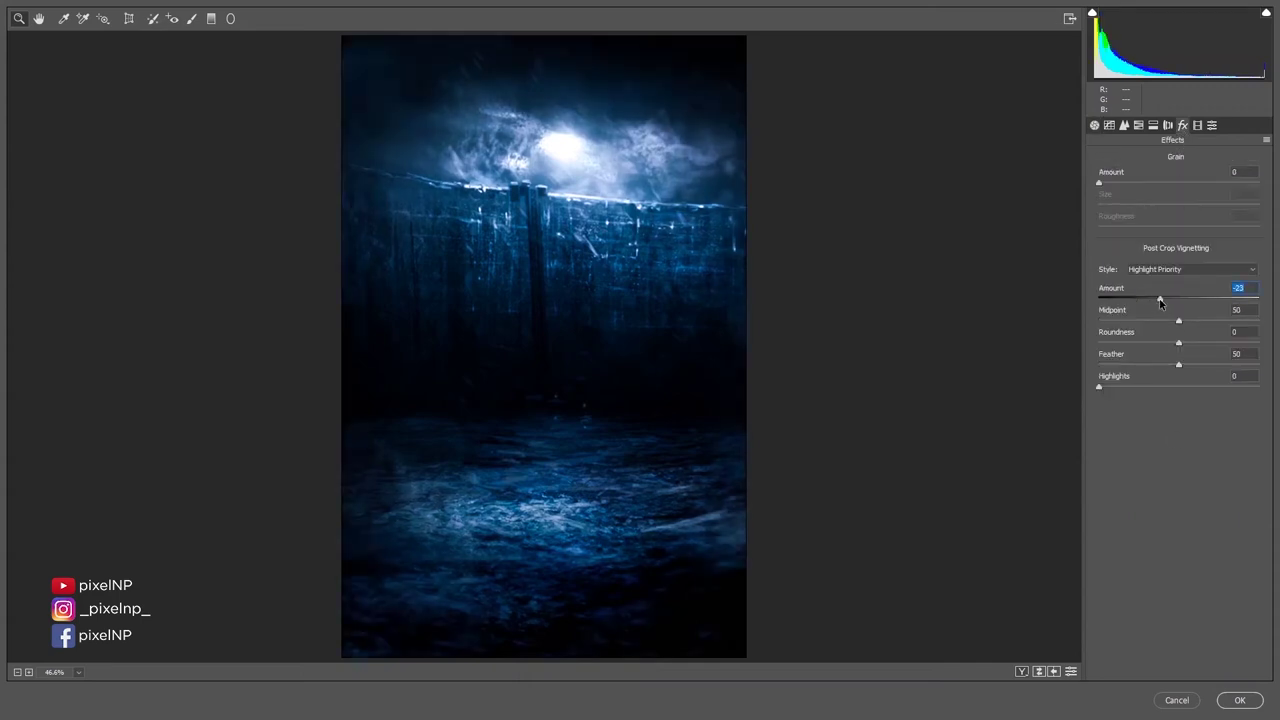
click(1240, 700)
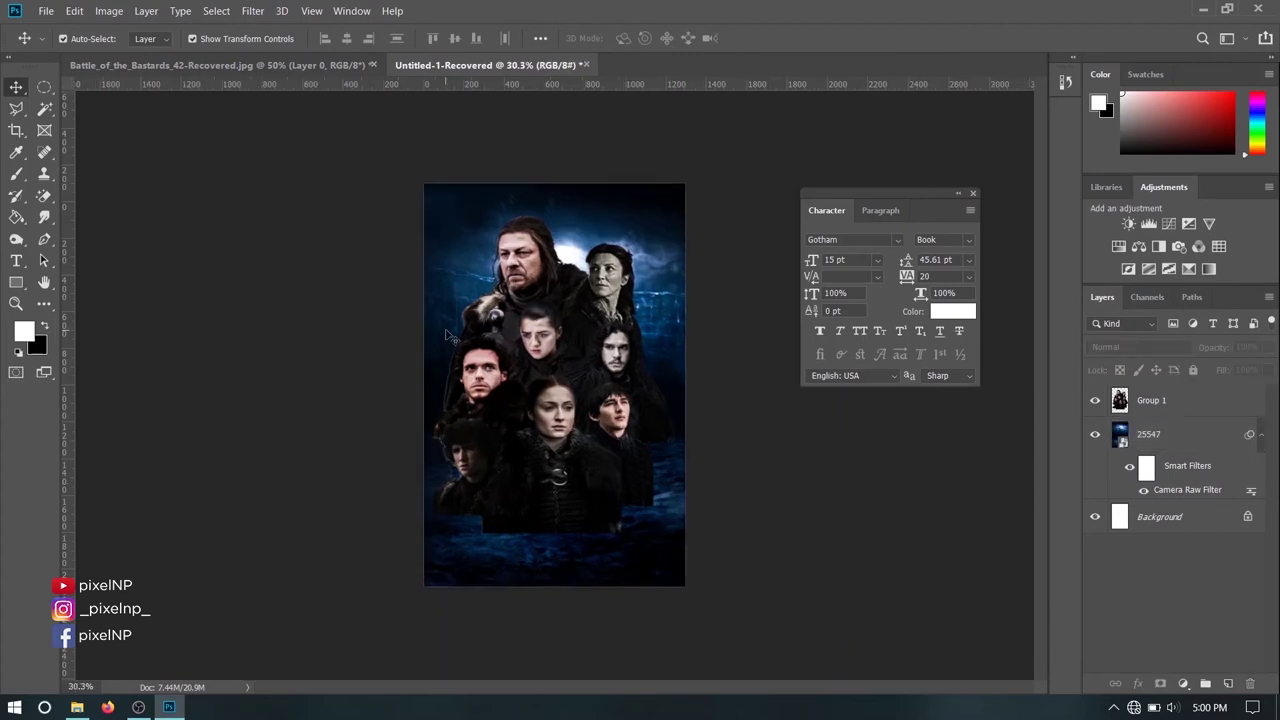
- With Group 1 selected, erase the stray fur beside the lower-left boy
scroll(497, 368, up, 10)
click(1143, 403)
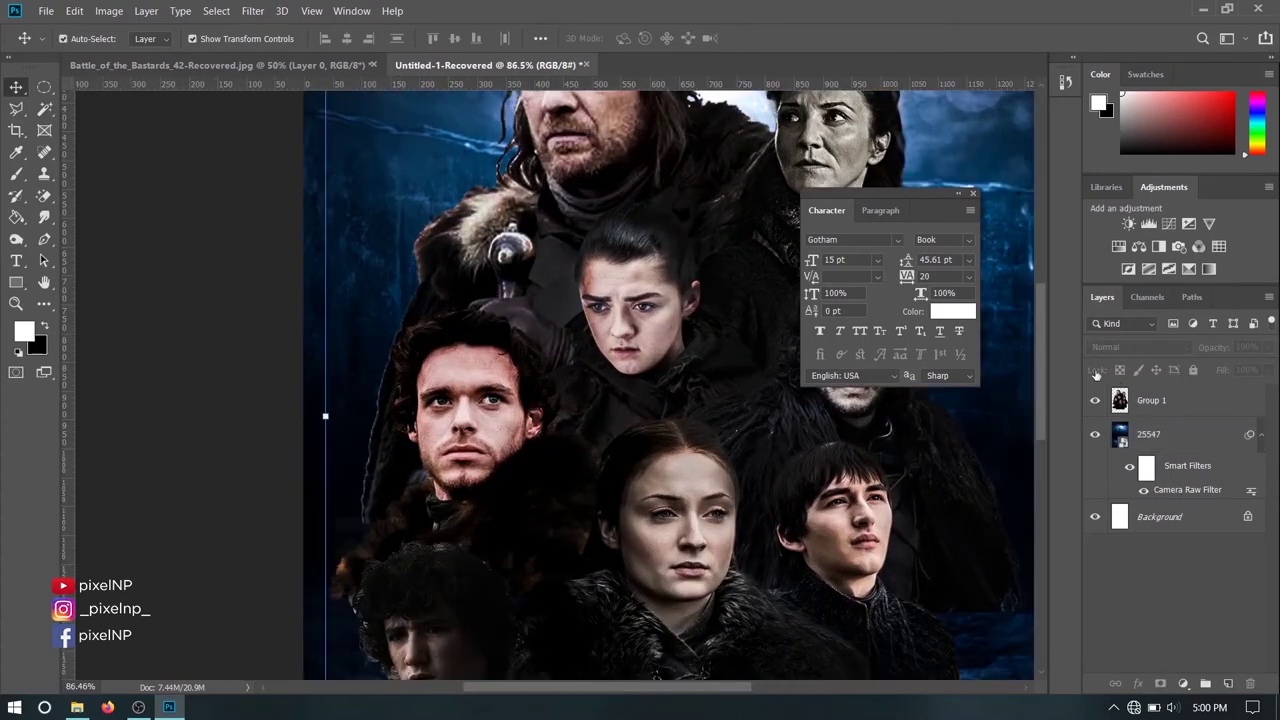
right_click(44, 205)
click(100, 194)
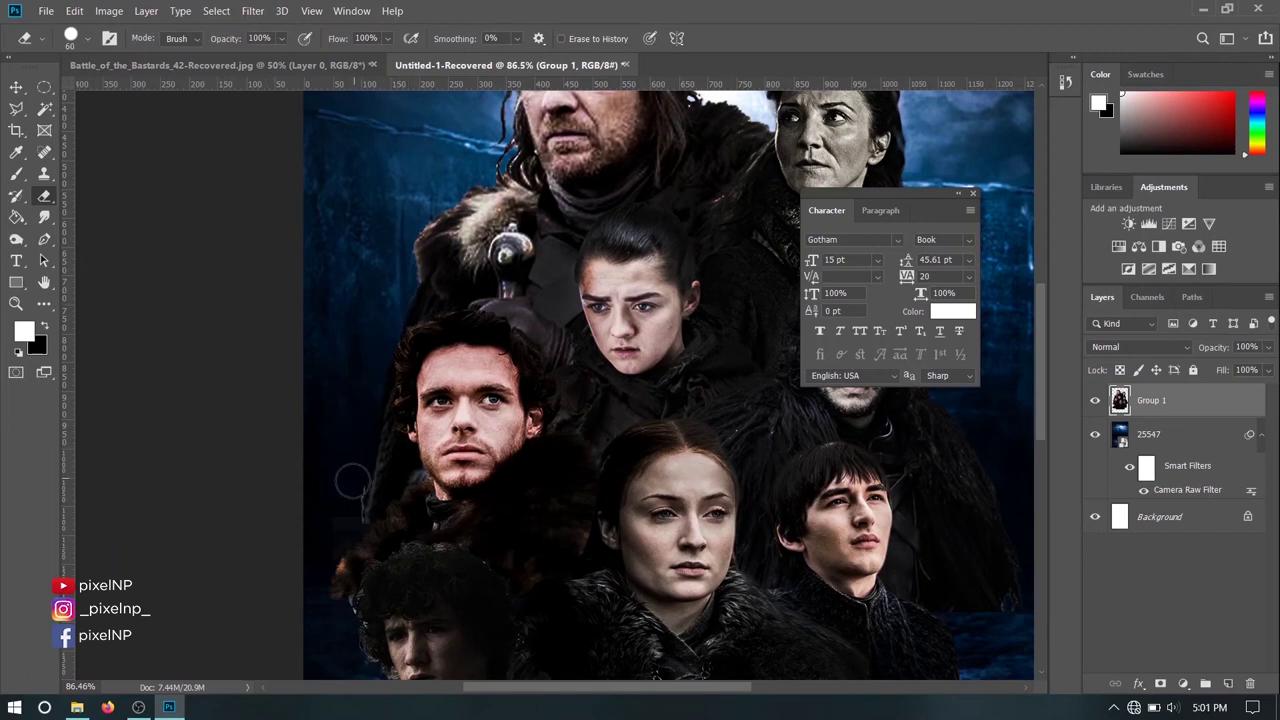
scroll(340, 500, down, 3)
mouse_move(340, 414)
mouse_down()
mouse_move(329, 457)
mouse_move(345, 521)
mouse_up()
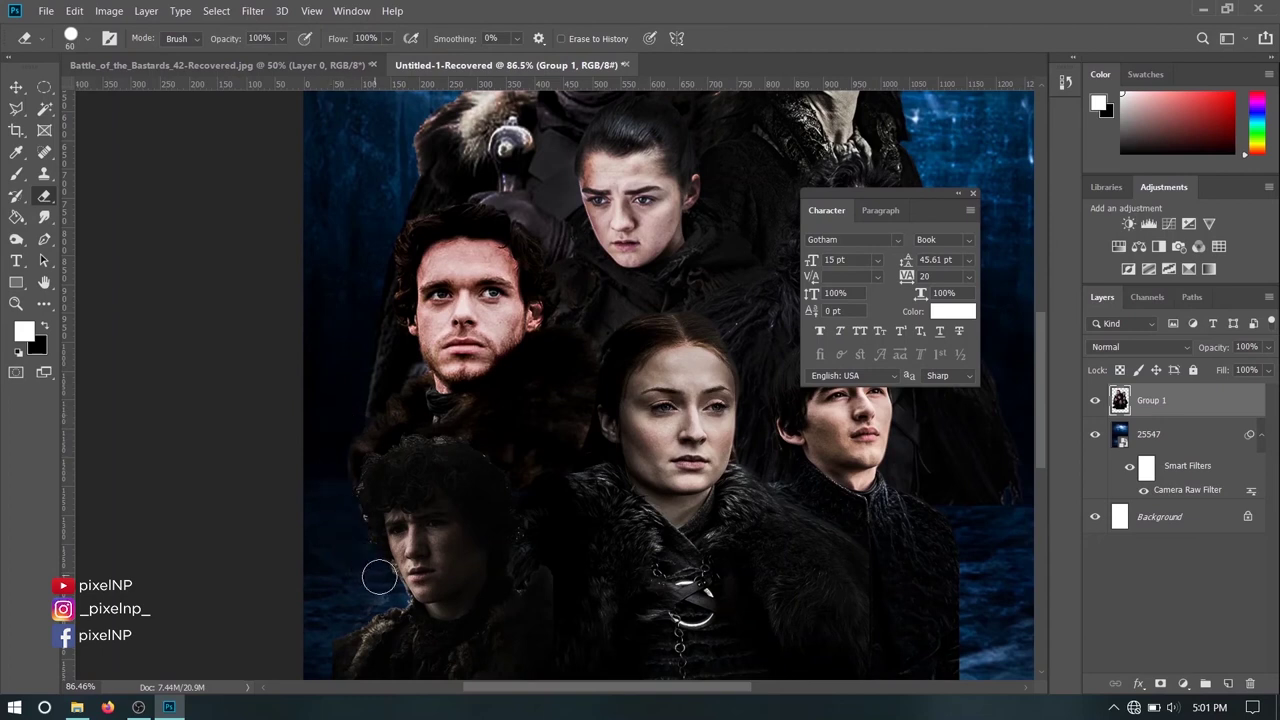
- Erase the portraits' hard bottom and bottom-right edges so they fade into the water
scroll(375, 560, down, 6)
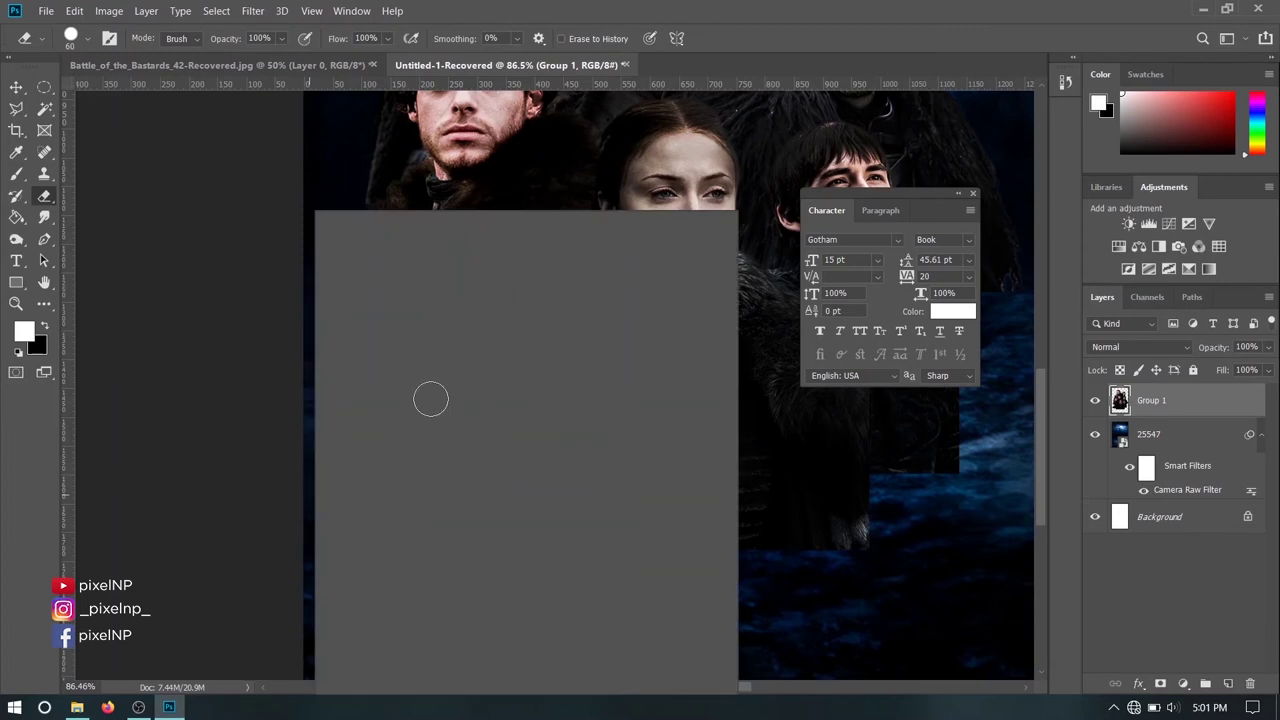
click(248, 320)
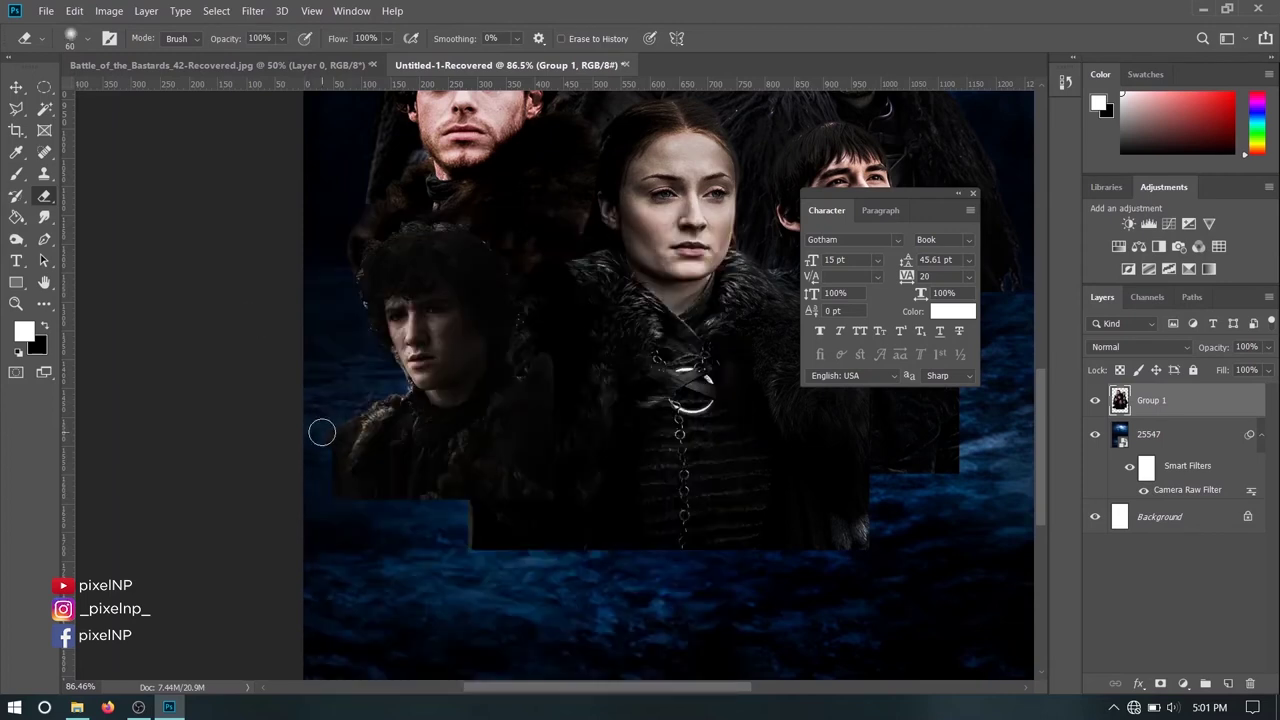
mouse_move(459, 514)
mouse_down()
mouse_move(486, 540)
mouse_move(656, 563)
mouse_up()
mouse_move(756, 559)
mouse_down()
mouse_move(891, 534)
mouse_move(858, 534)
mouse_up()
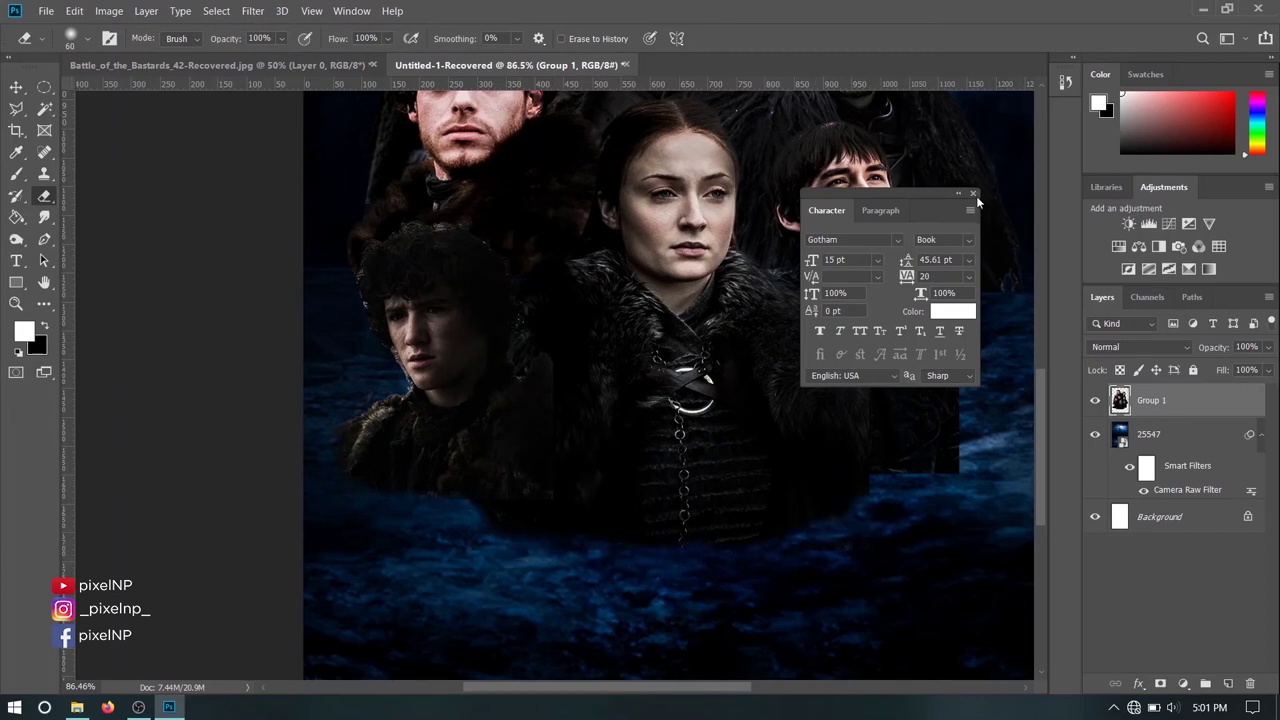
click(973, 194)
drag(827, 305, 692, 295)
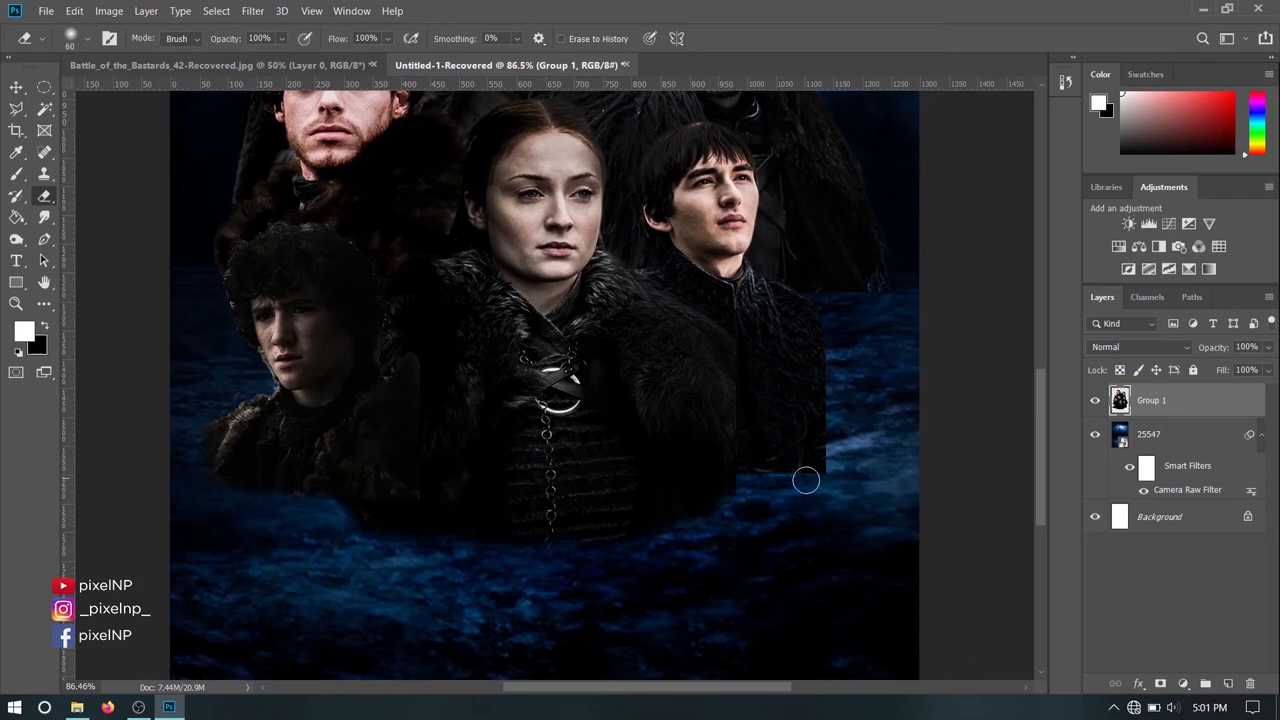
mouse_move(734, 488)
mouse_down()
mouse_move(811, 463)
mouse_move(842, 428)
mouse_up()
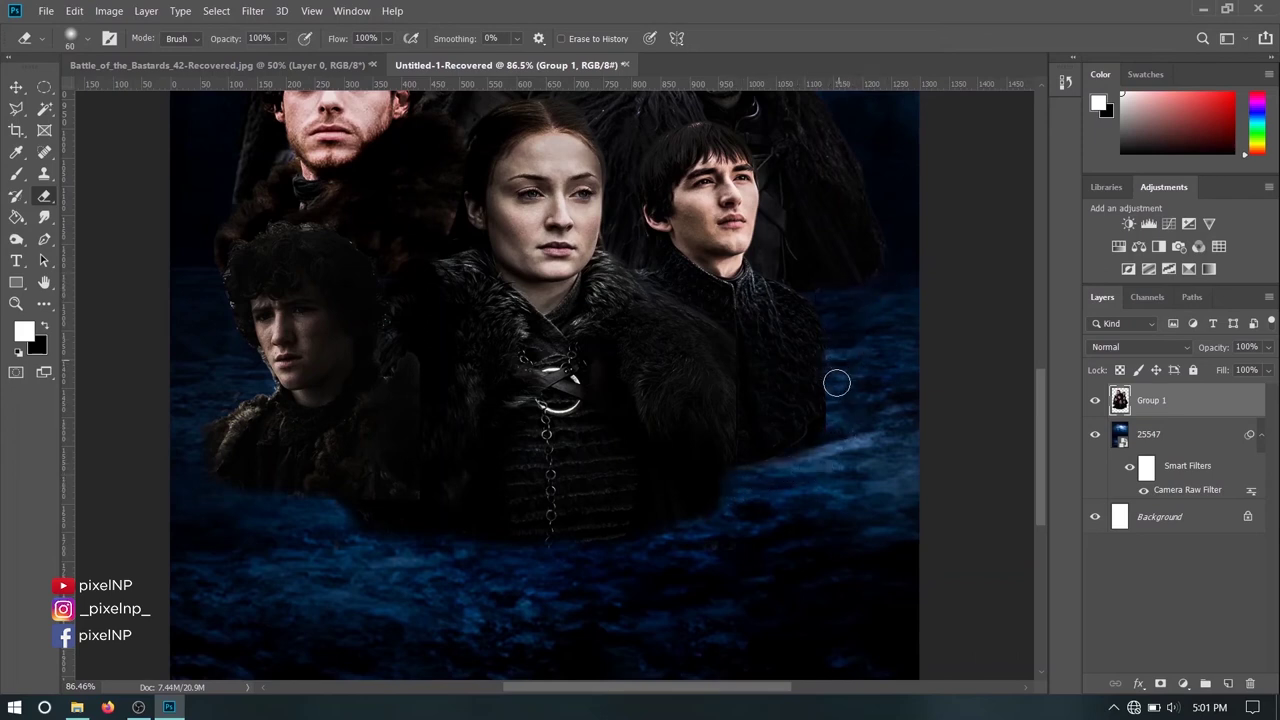
scroll(880, 400, up, 3)
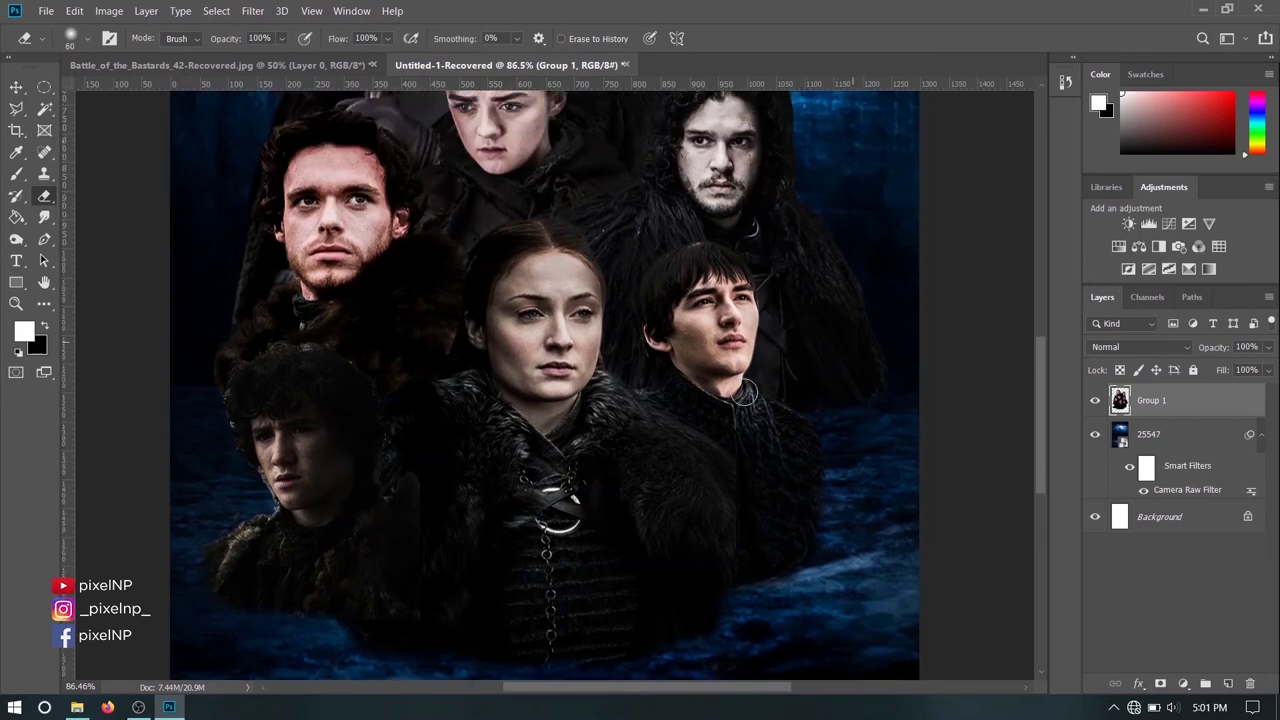
- Dodge the dark fur between the top portraits at midtones, then shrink the brush to 100
click(20, 240)
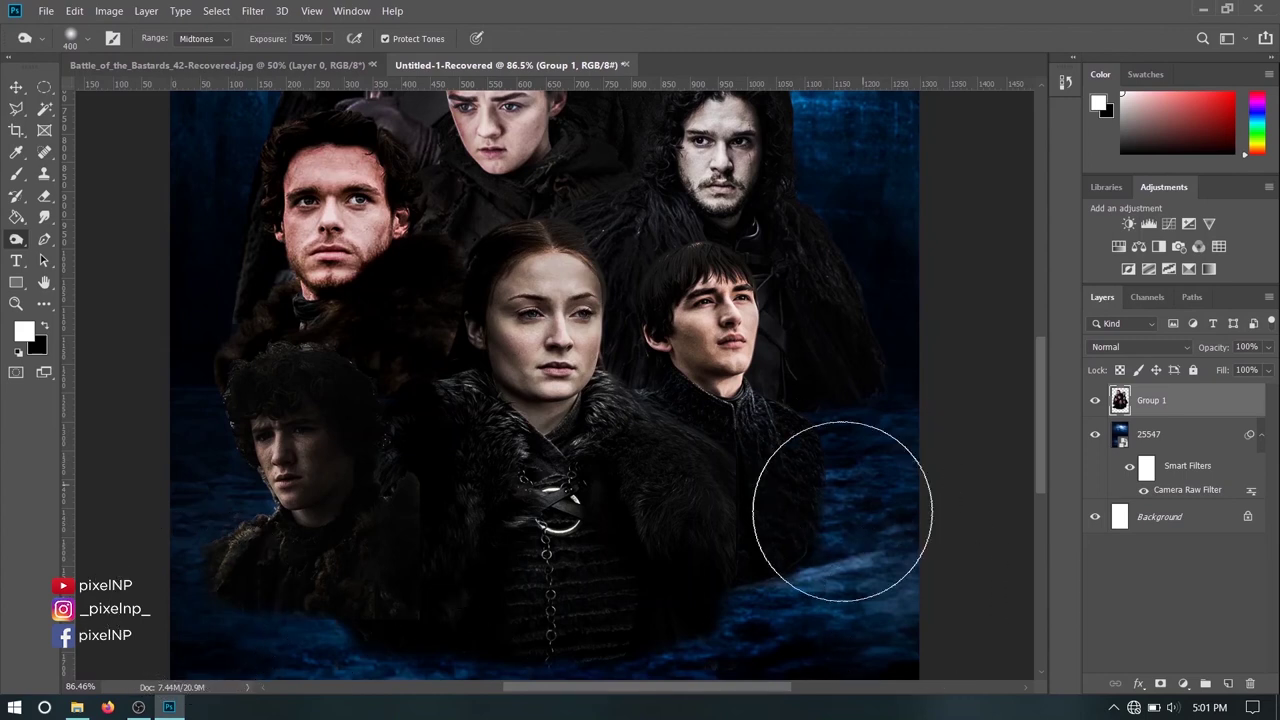
key(bracketleft)
key(bracketleft)
key(bracketleft)
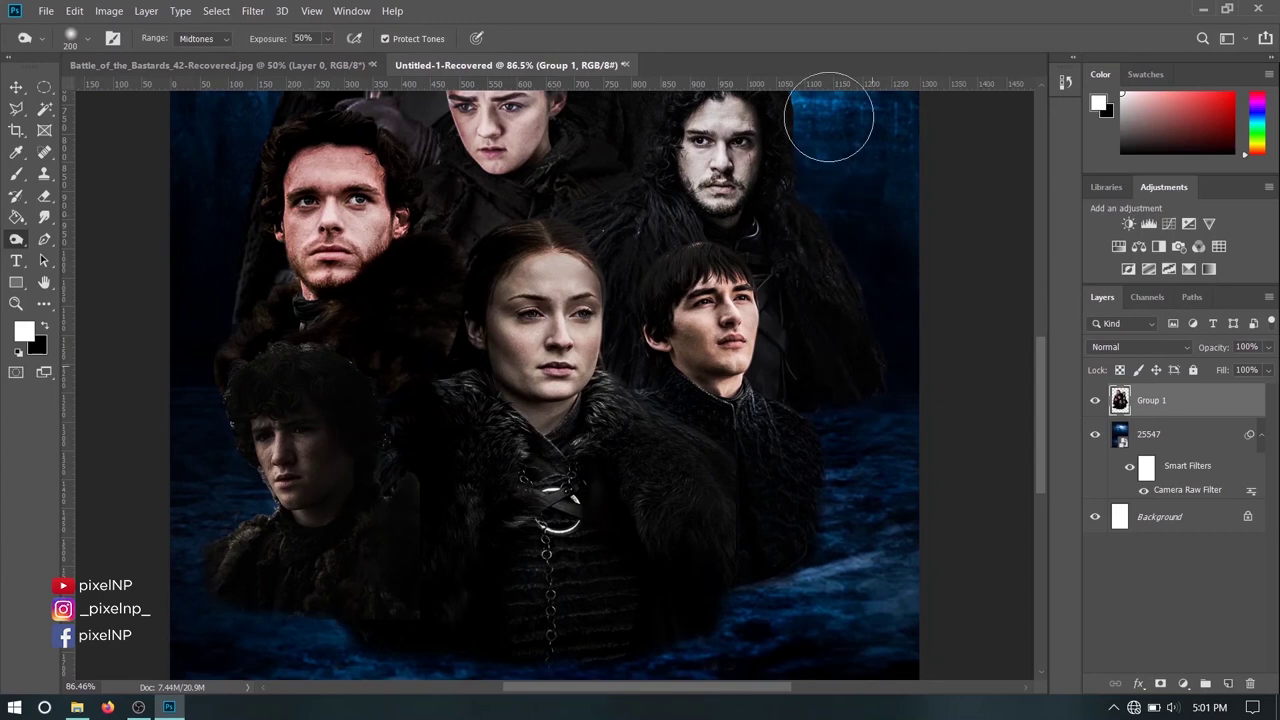
scroll(888, 325, up, 3)
mouse_move(642, 297)
mouse_down()
mouse_move(534, 343)
mouse_move(600, 320)
mouse_move(619, 330)
mouse_up()
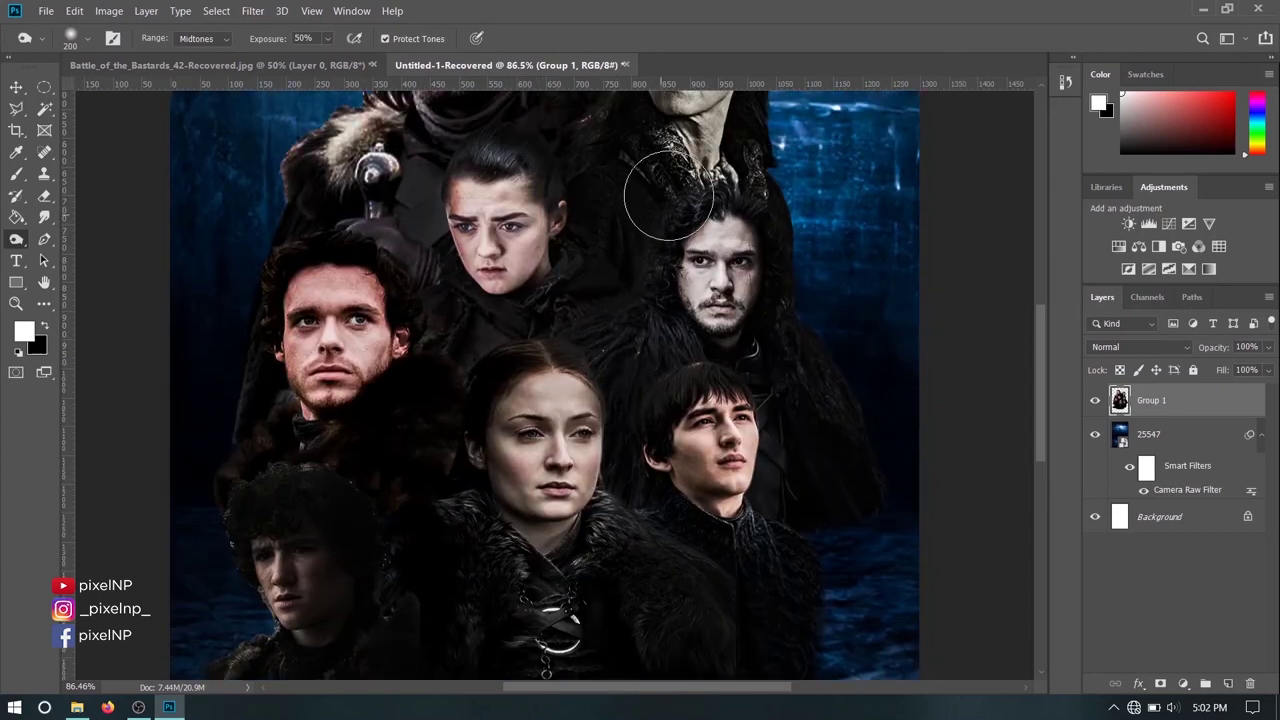
scroll(686, 200, up, 4)
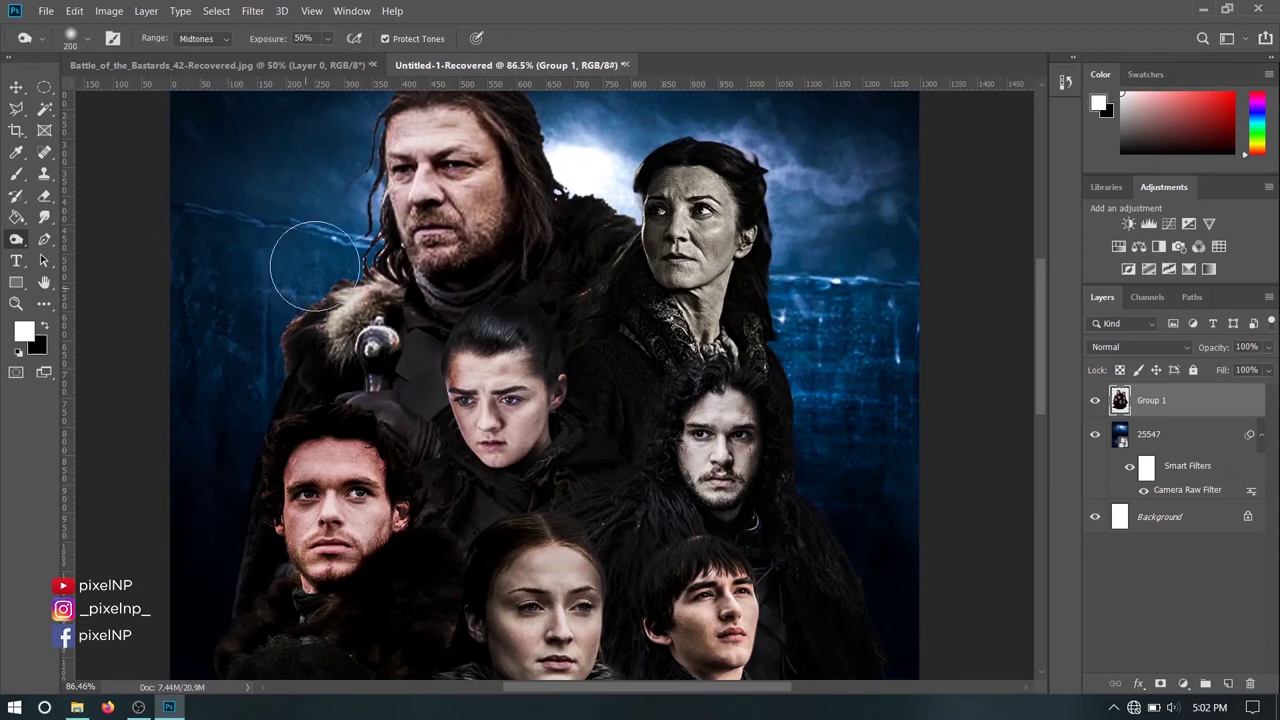
scroll(340, 250, up, 2)
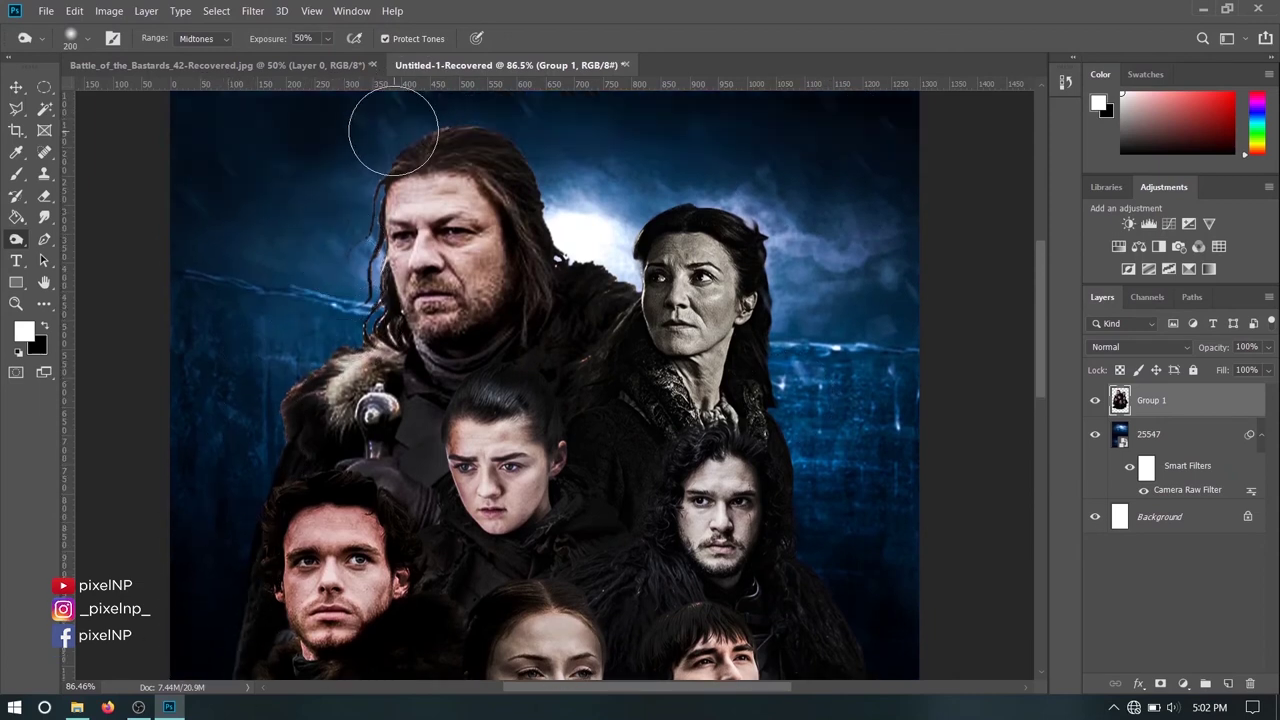
scroll(600, 250, down, 2)
scroll(880, 420, down, 4)
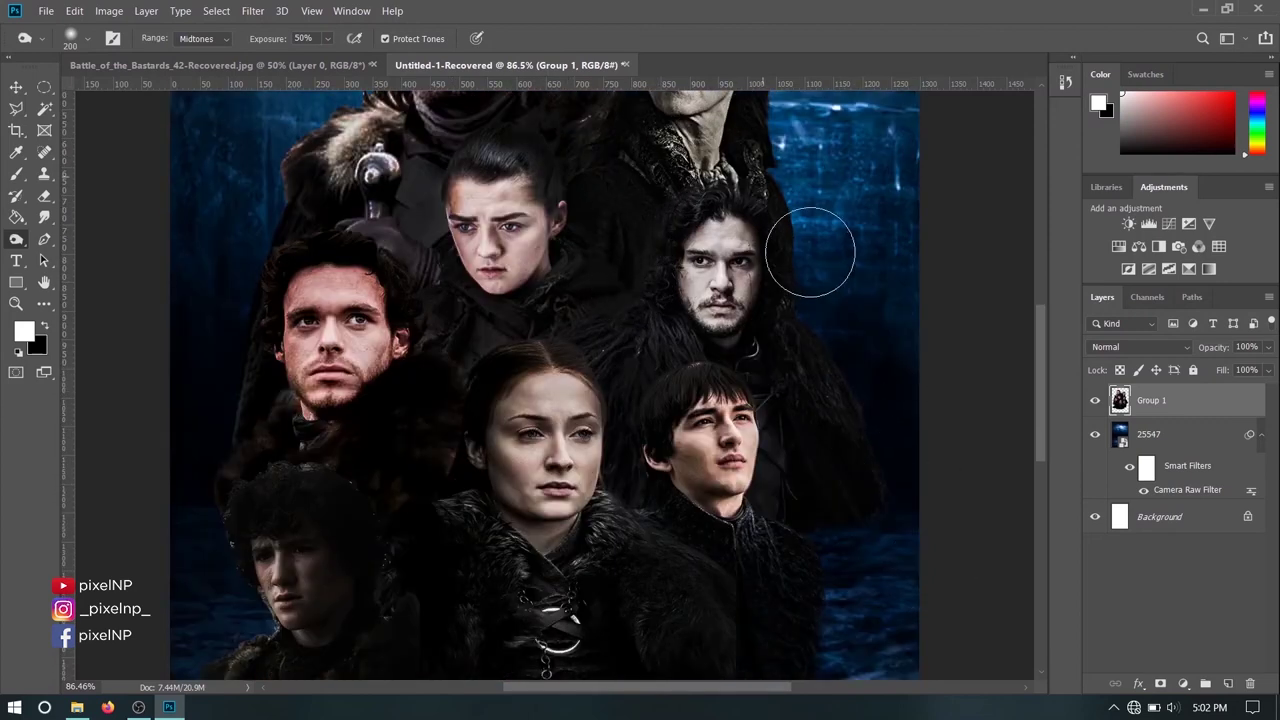
key(bracketleft)
key(bracketleft)
key(bracketleft)
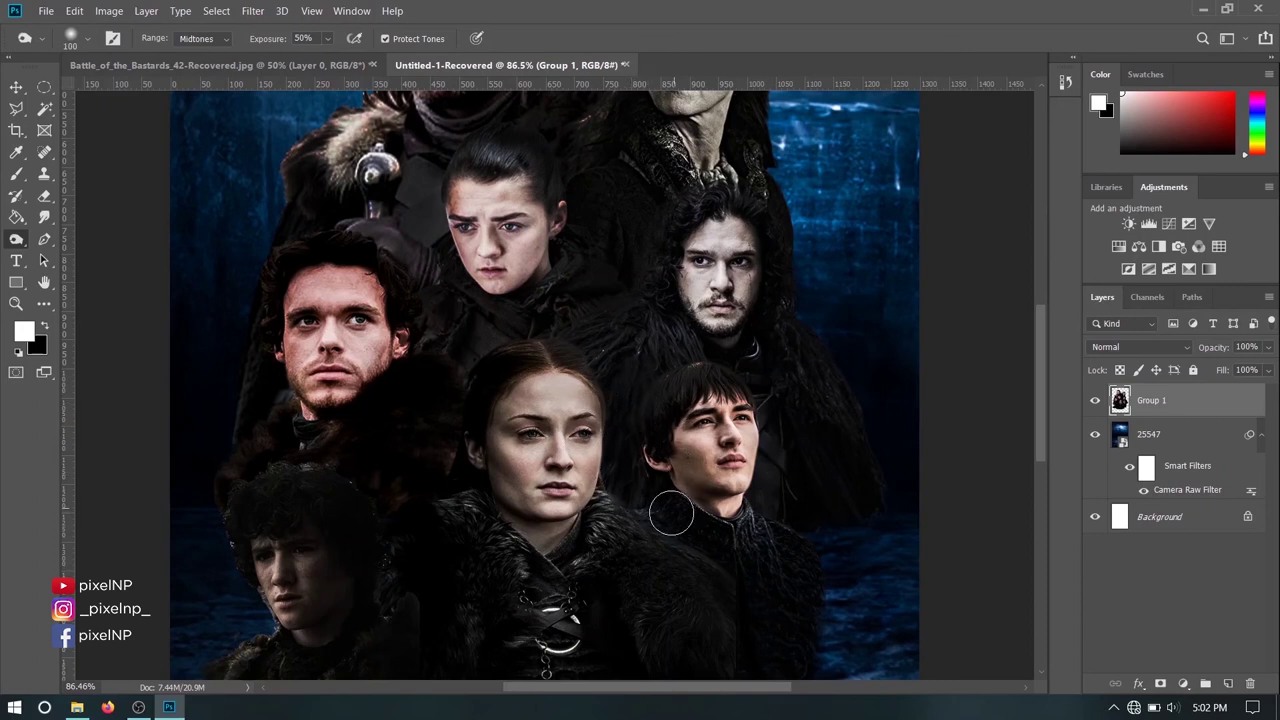
scroll(669, 509, down, 2)
scroll(671, 513, down, 1)
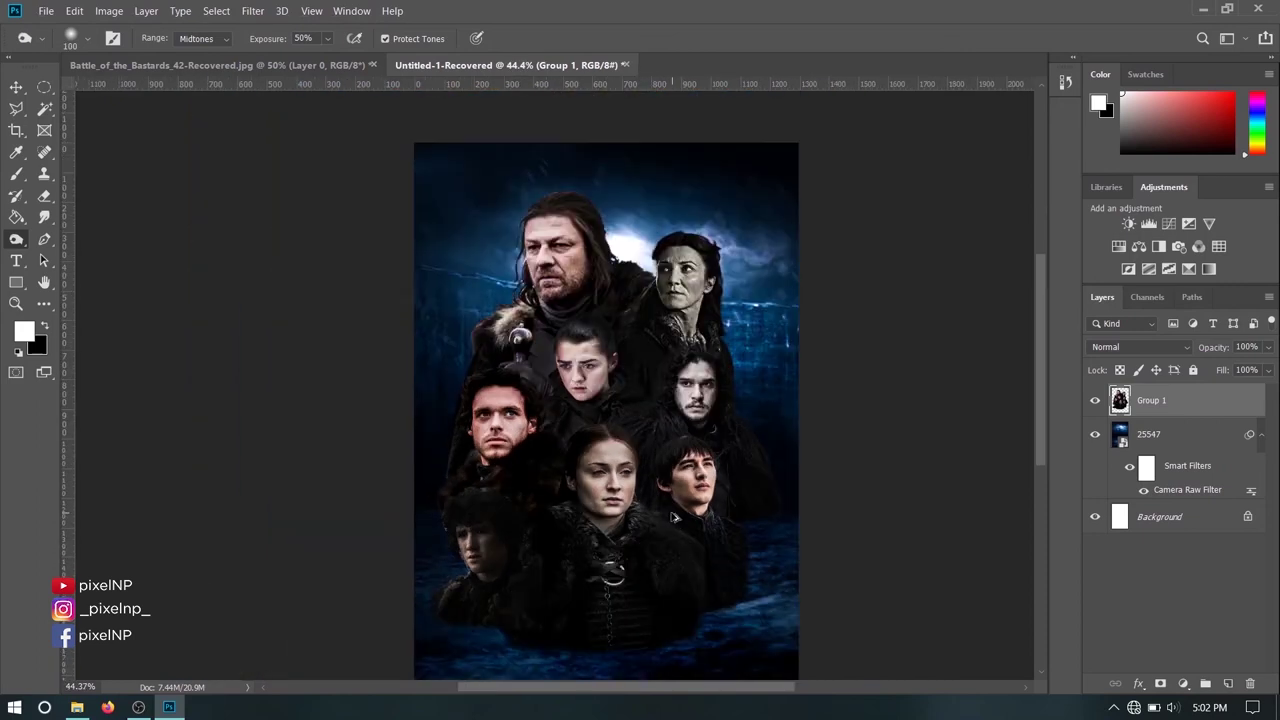
scroll(675, 517, up, 1)
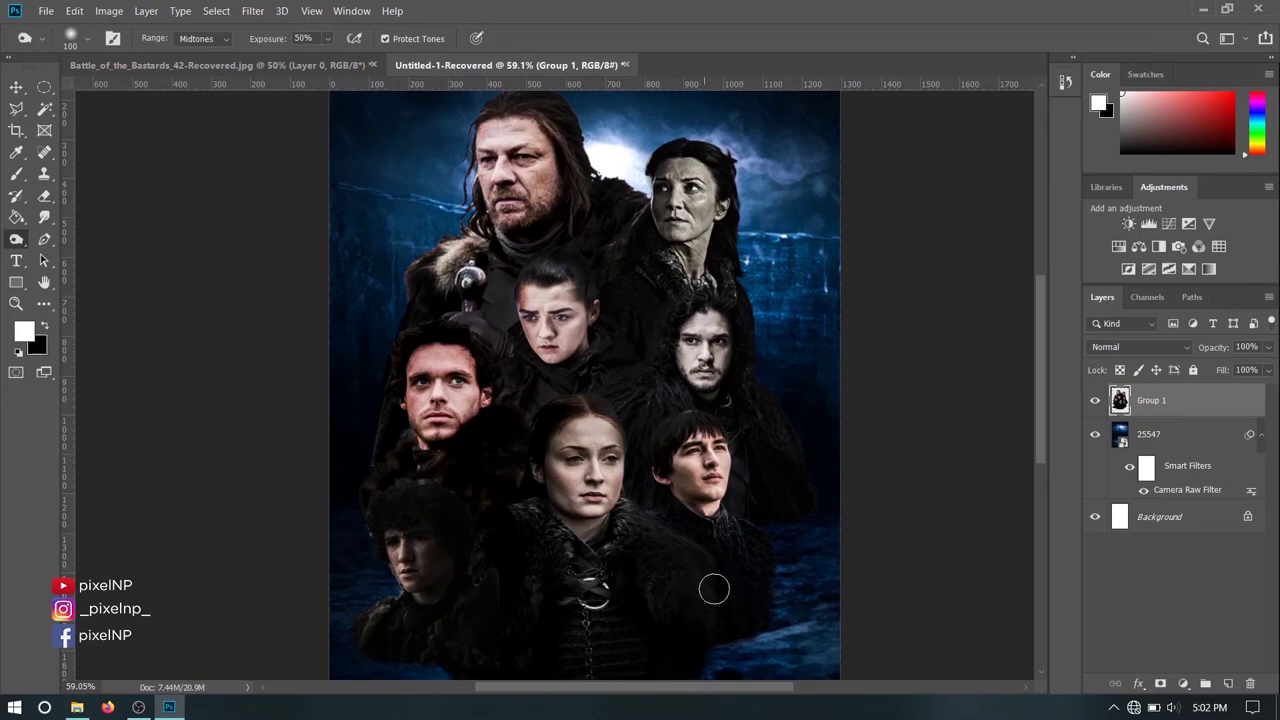
- Paint black along the group's bottom with a 60 px soft brush using default colours
click(17, 175)
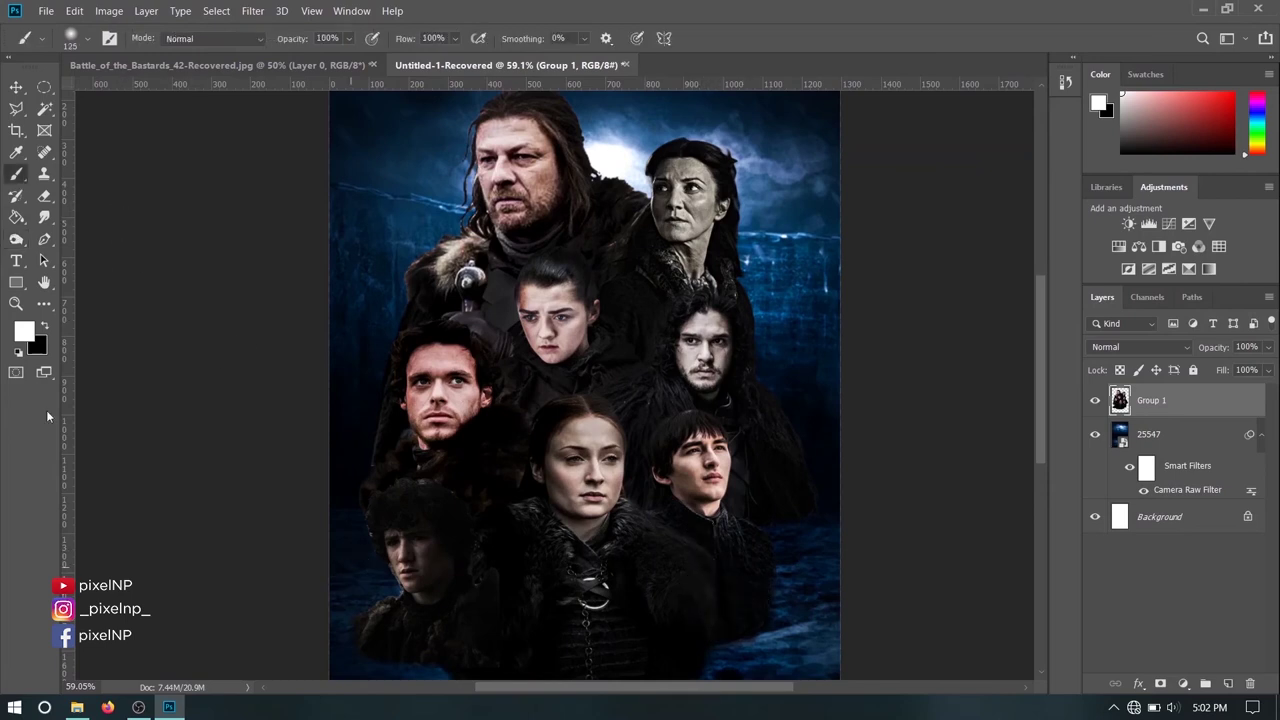
click(17, 353)
key(bracketleft)
key(bracketleft)
key(bracketleft)
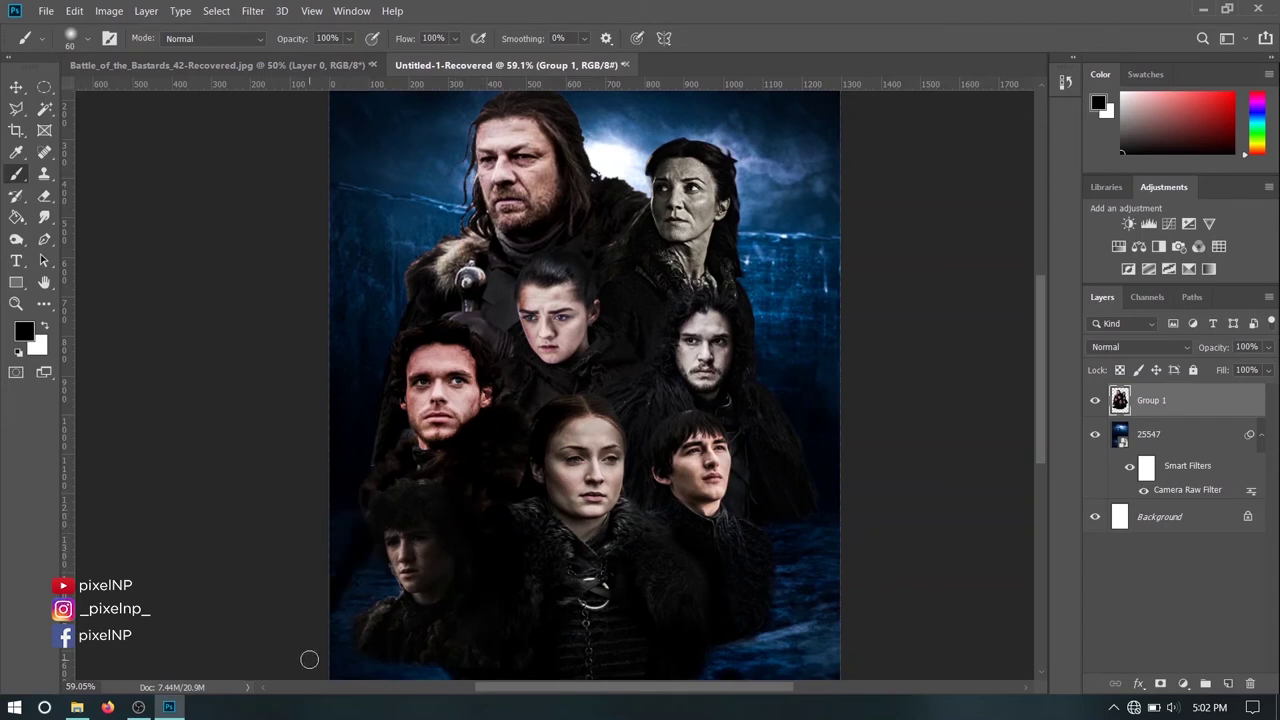
click(44, 196)
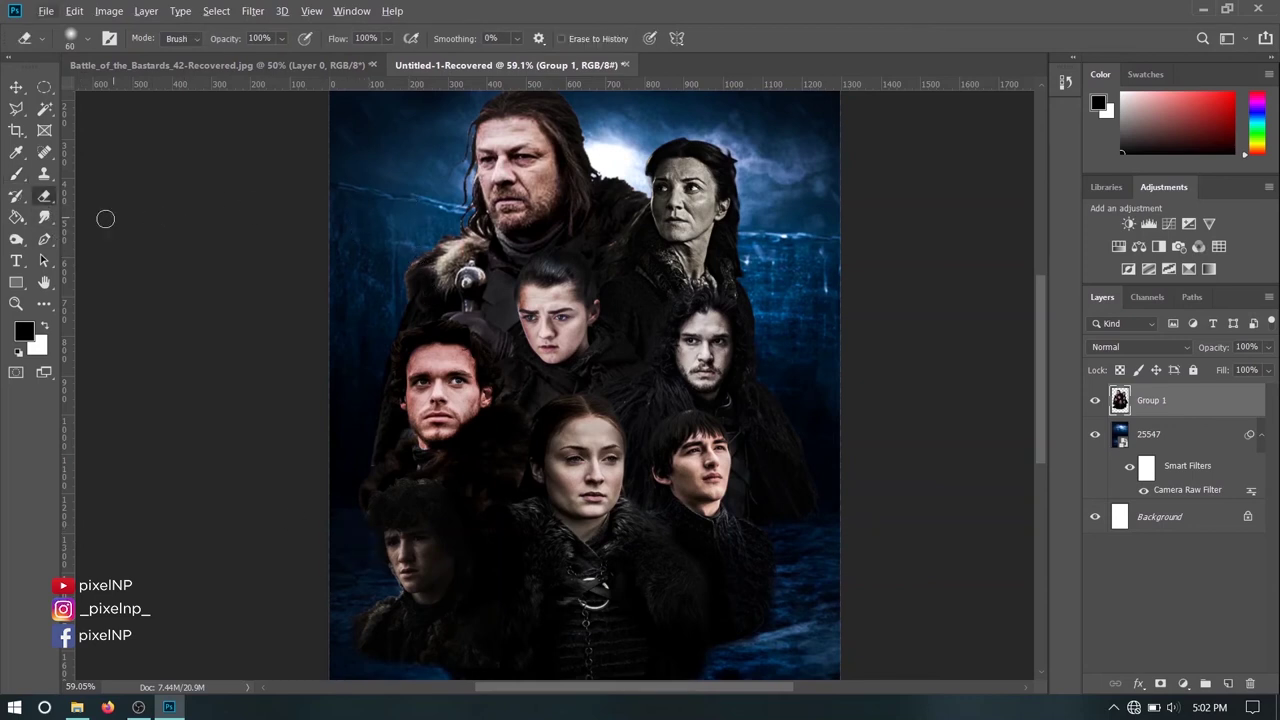
- Burn the background beside the top figure's shoulder fur and hair with a 200 px brush
click(16, 240)
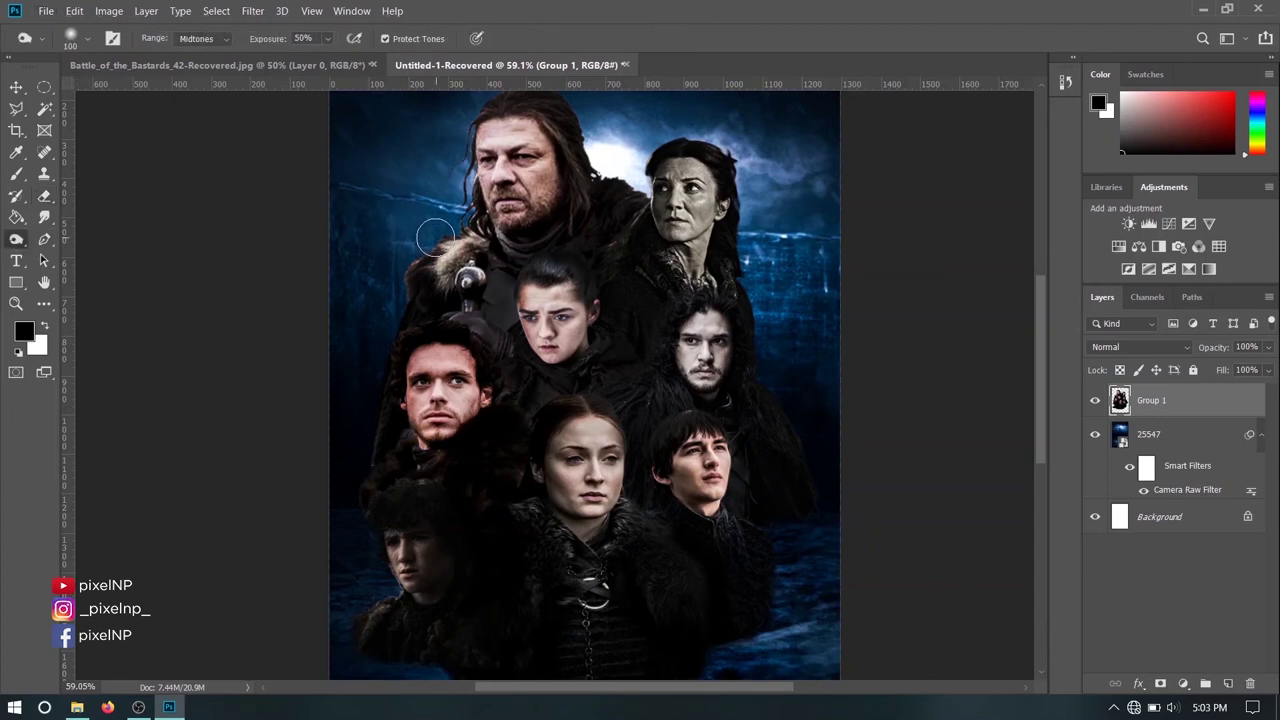
key(bracketright)
key(bracketright)
key(bracketright)
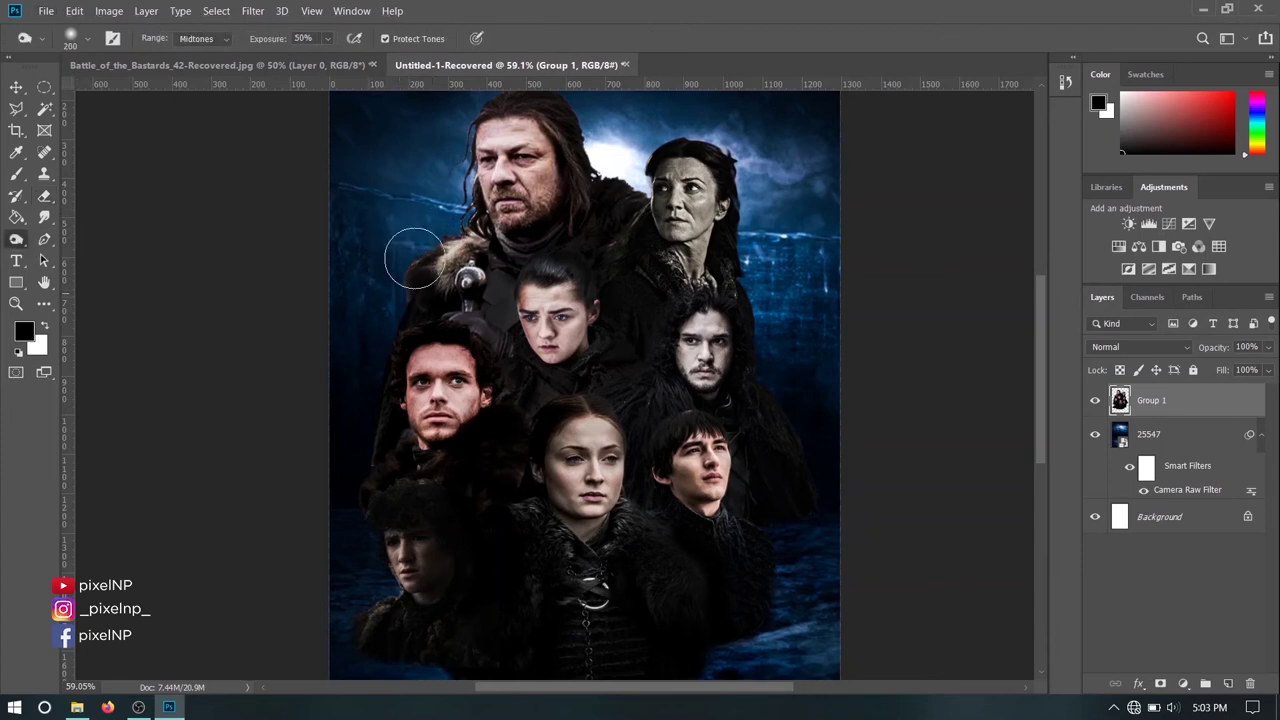
mouse_move(414, 258)
mouse_down()
mouse_move(423, 265)
mouse_move(357, 466)
mouse_move(366, 380)
mouse_move(349, 557)
mouse_move(363, 466)
mouse_up()
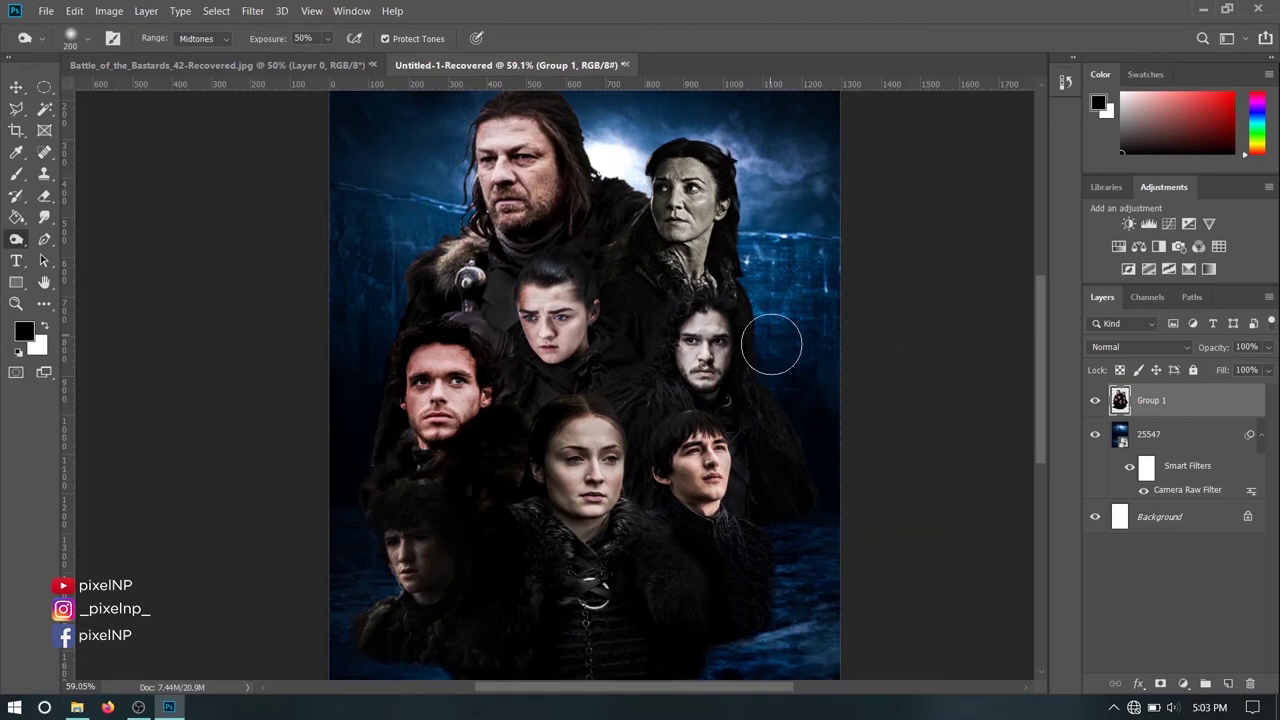
scroll(800, 449, up, 2)
scroll(814, 443, up, 3)
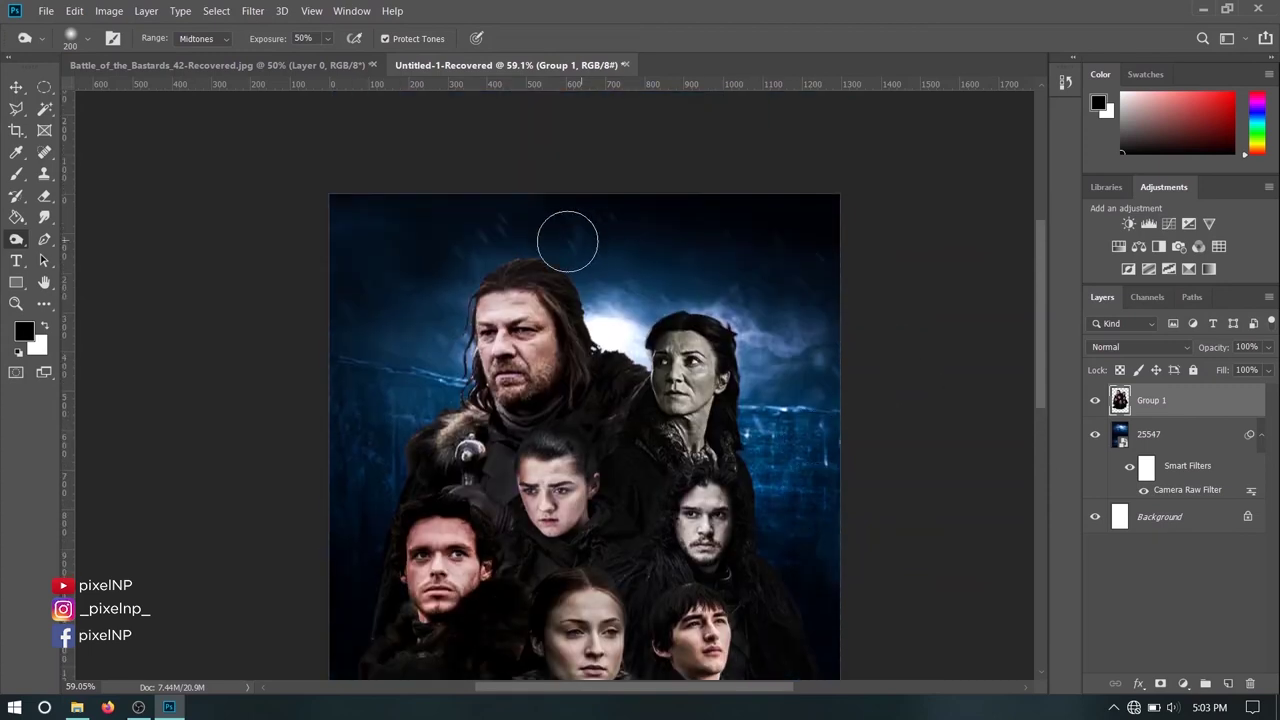
mouse_move(567, 241)
mouse_down()
mouse_move(447, 407)
mouse_move(588, 567)
mouse_up()
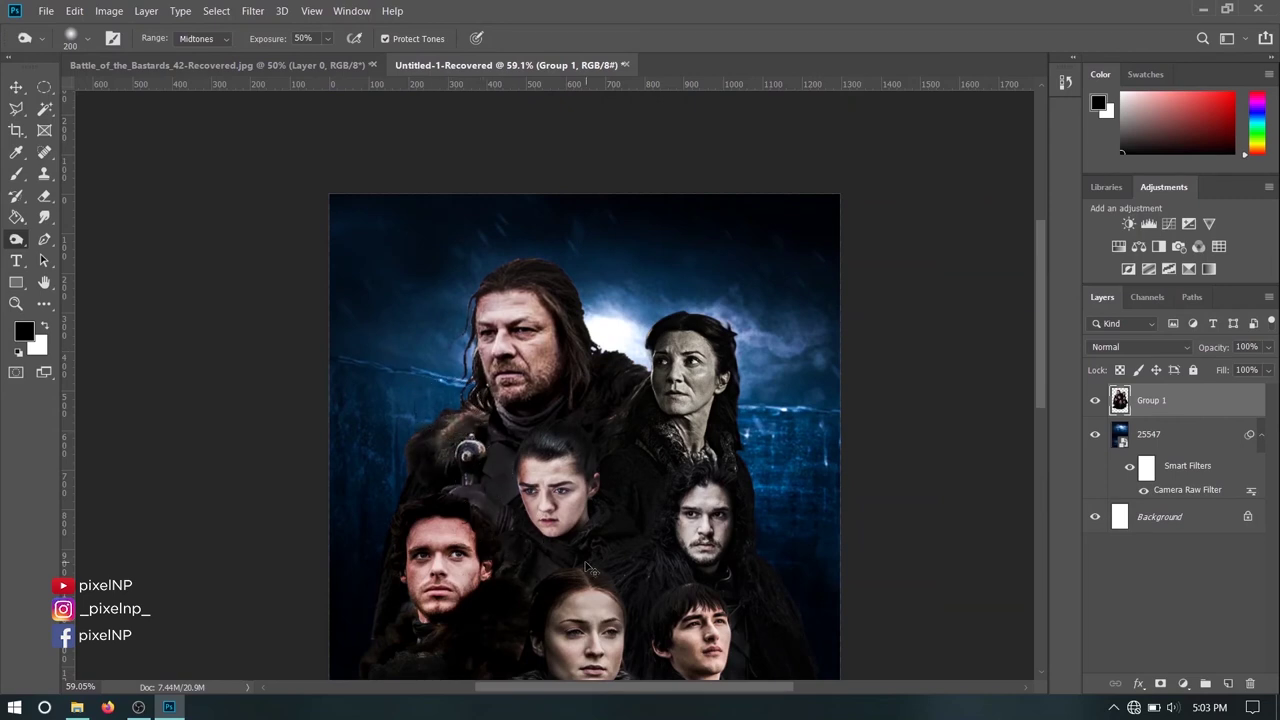
- Zoom out and add a new empty Layer 1 above Group 1
key(ctrl+minus)
key(ctrl+minus)
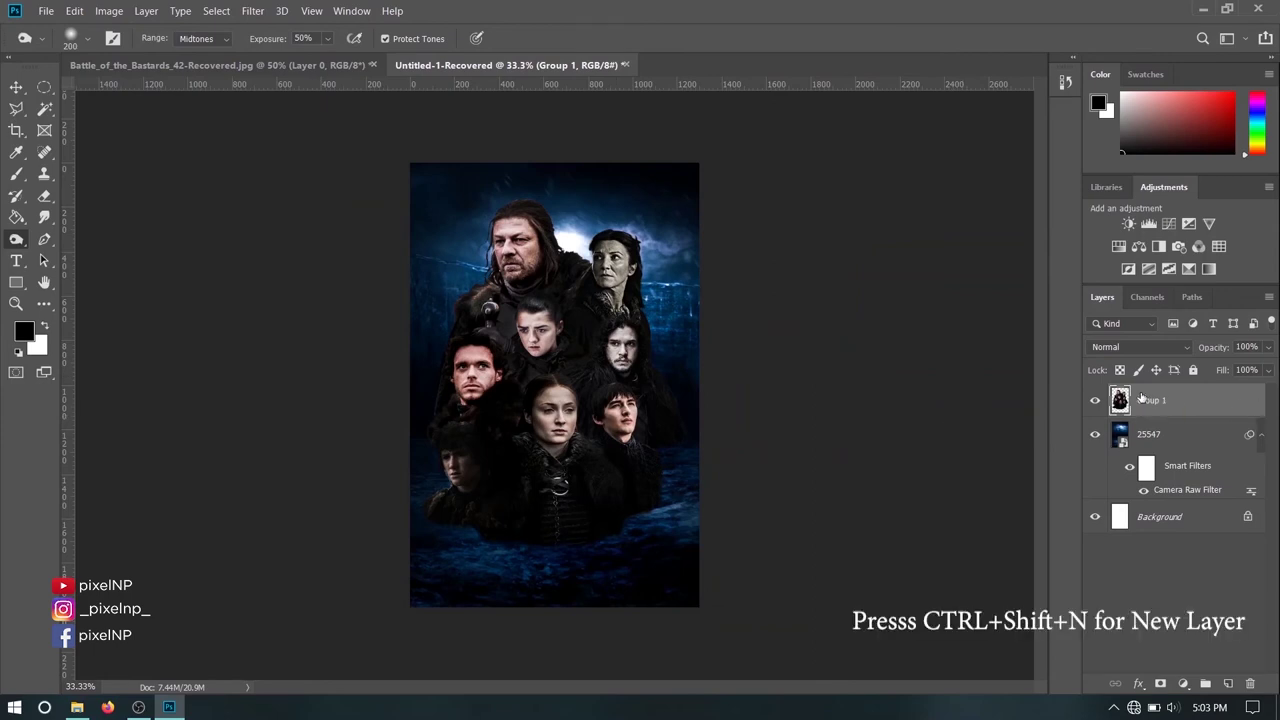
key(ctrl+shift+n)
key(Return)
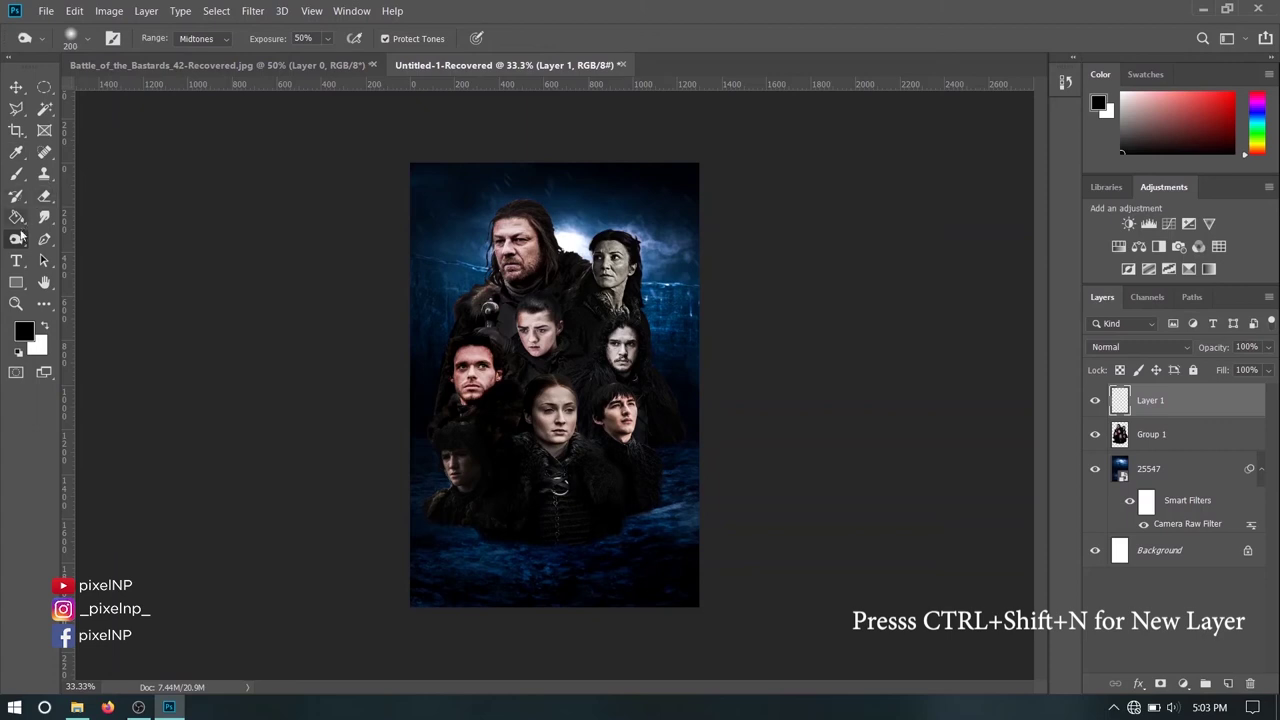
- Fill Layer 1 black and render a 35mm Prime Lens Flare at 124% brightness
click(16, 217)
click(568, 320)
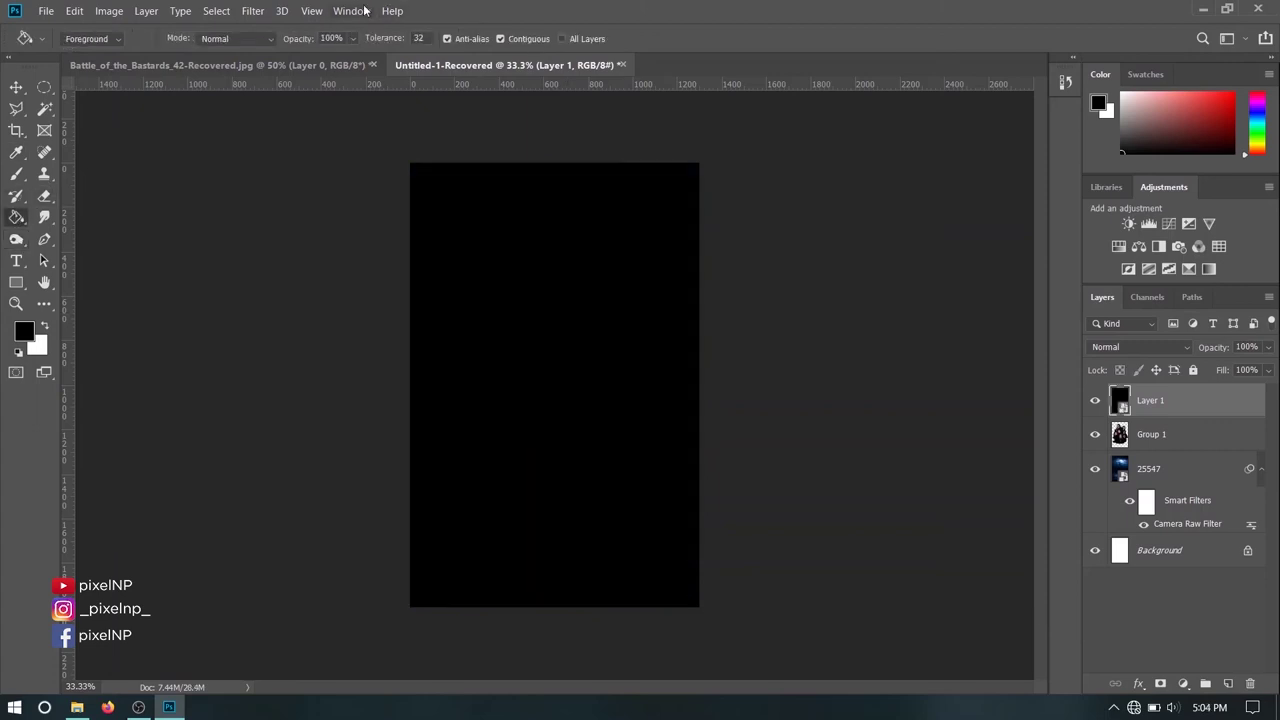
click(282, 11)
mouse_move(300, 280)
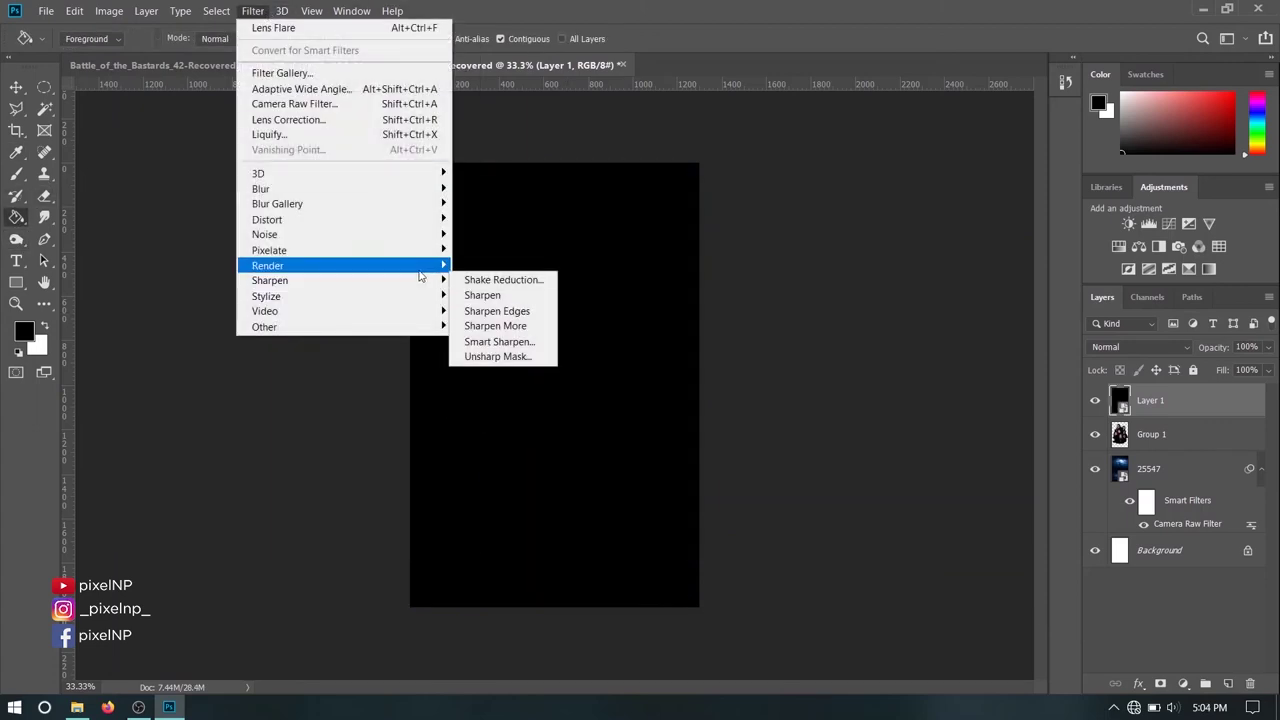
mouse_move(268, 265)
click(485, 365)
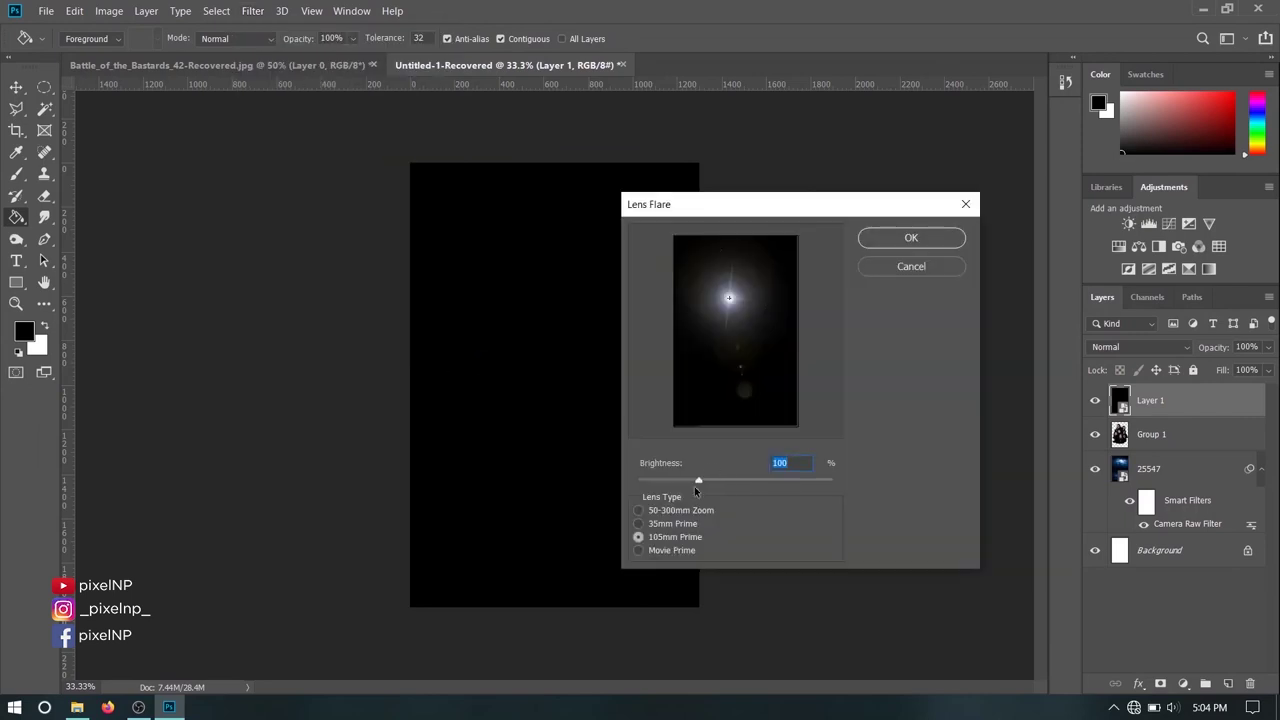
click(681, 512)
click(674, 525)
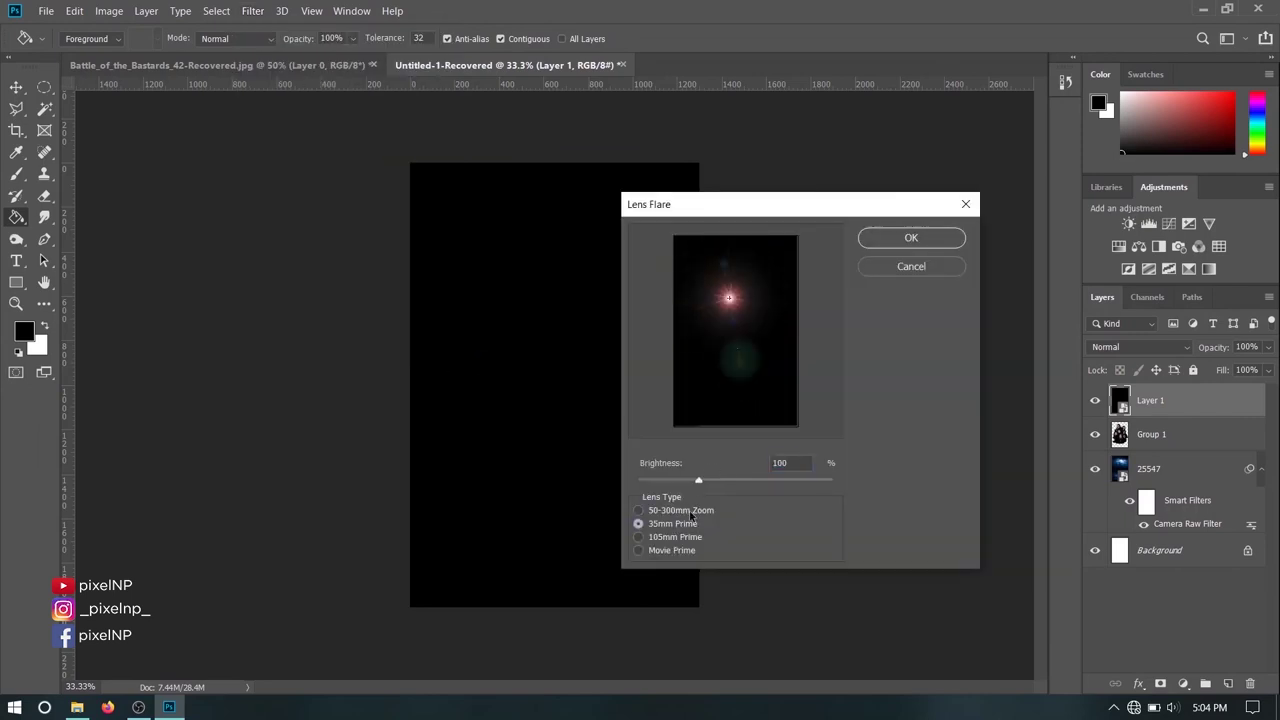
drag(707, 482, 715, 484)
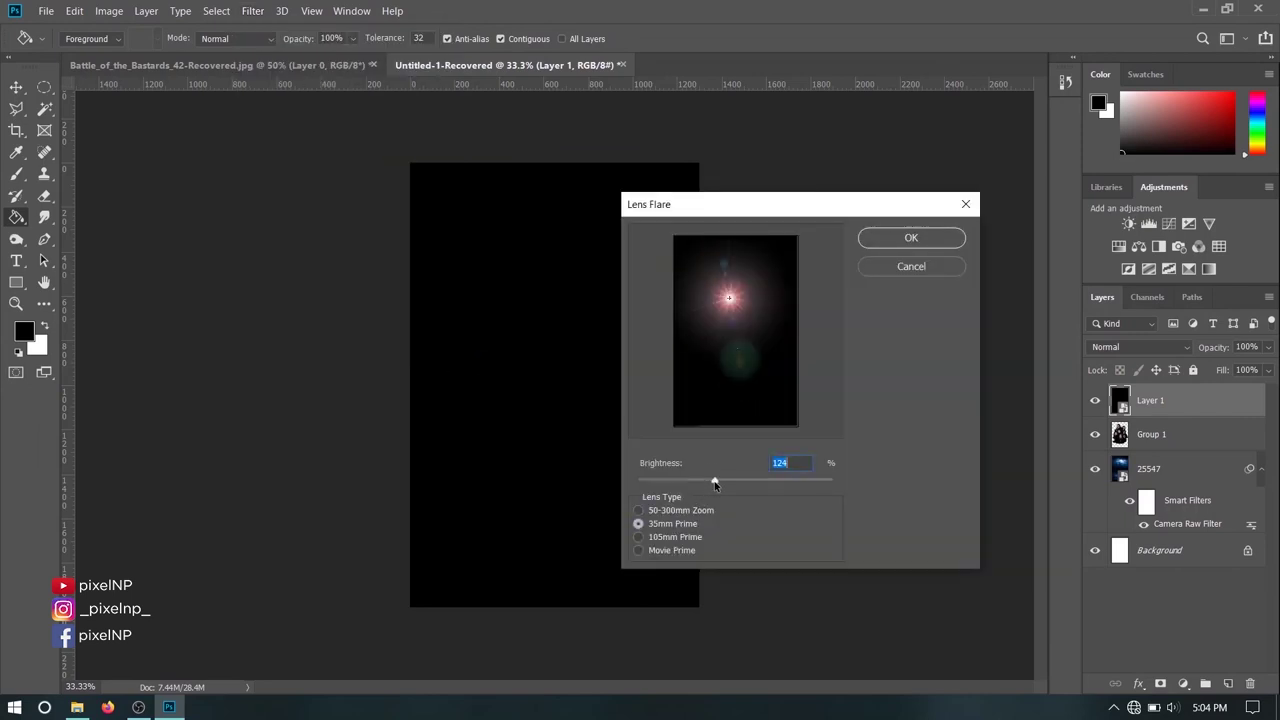
click(907, 240)
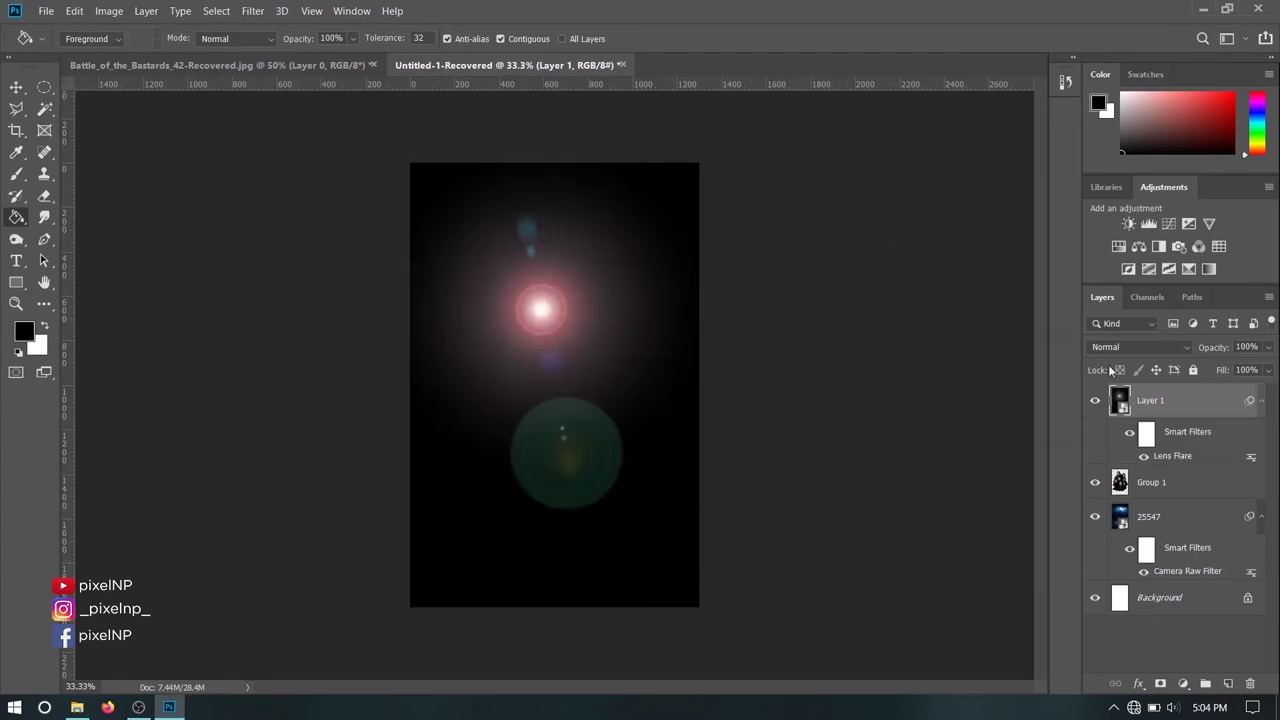
click(1120, 347)
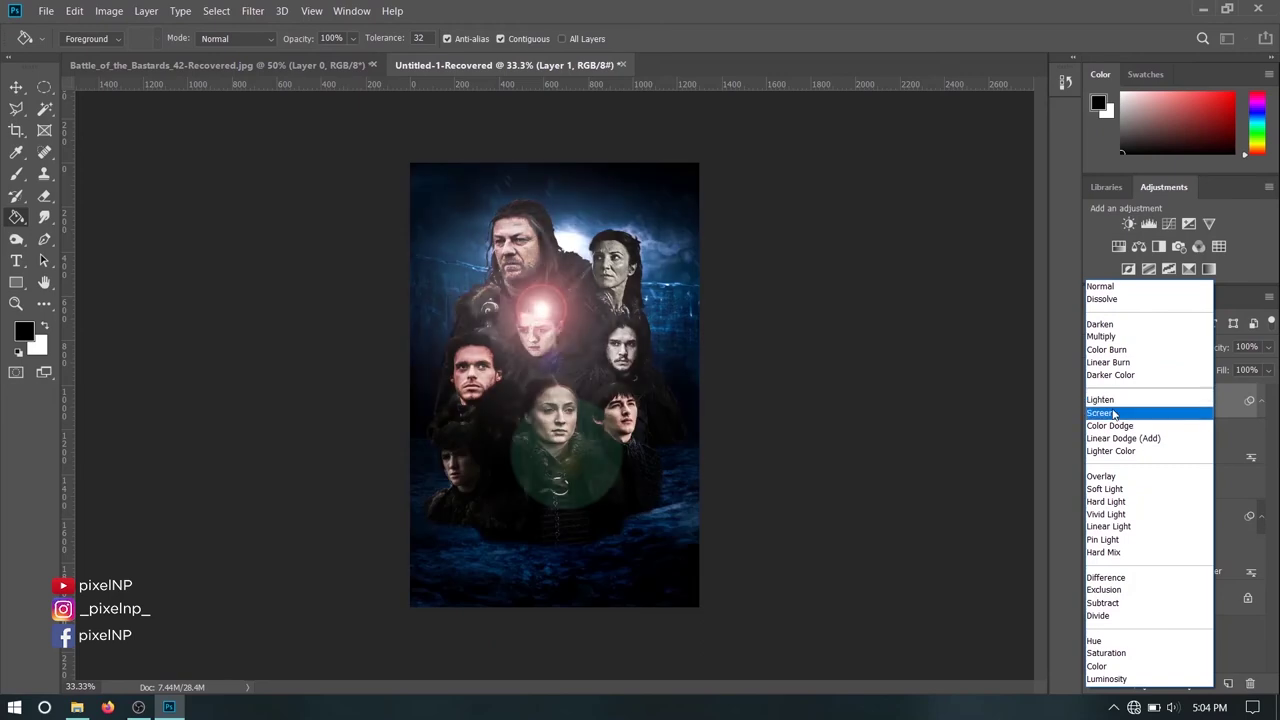
click(1125, 408)
click(541, 310)
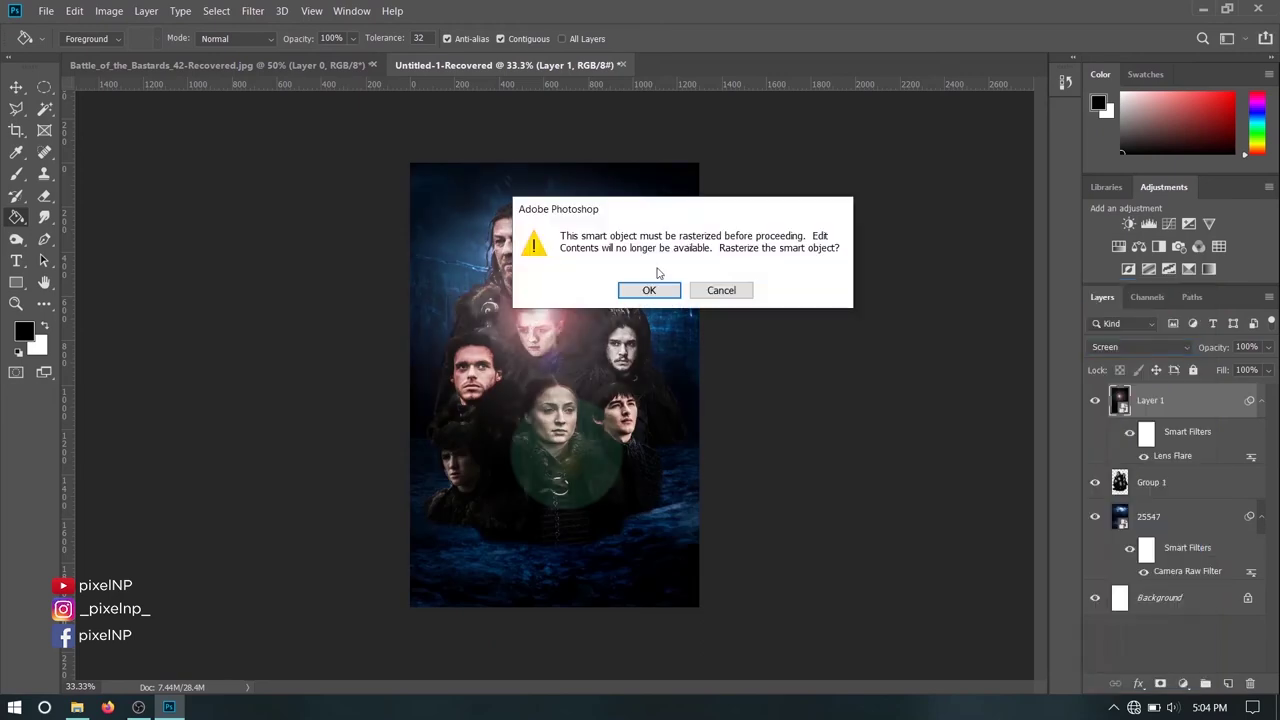
click(741, 292)
key(v)
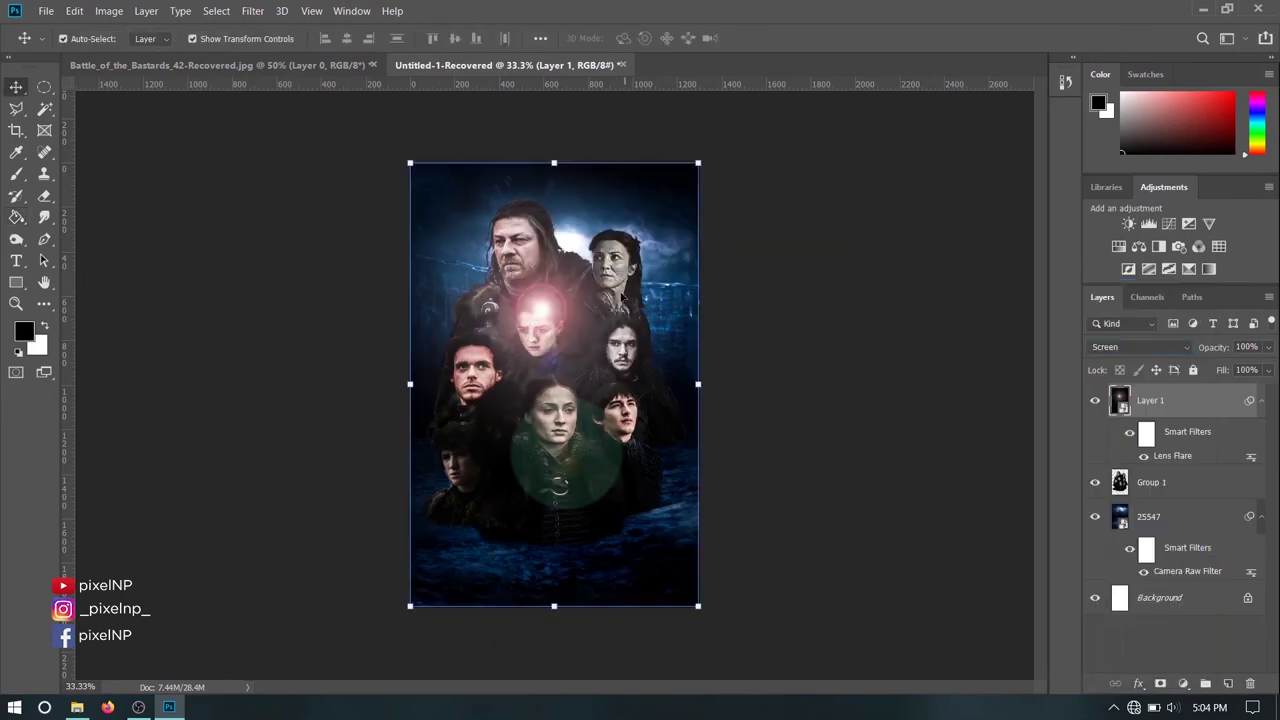
drag(547, 306, 572, 242)
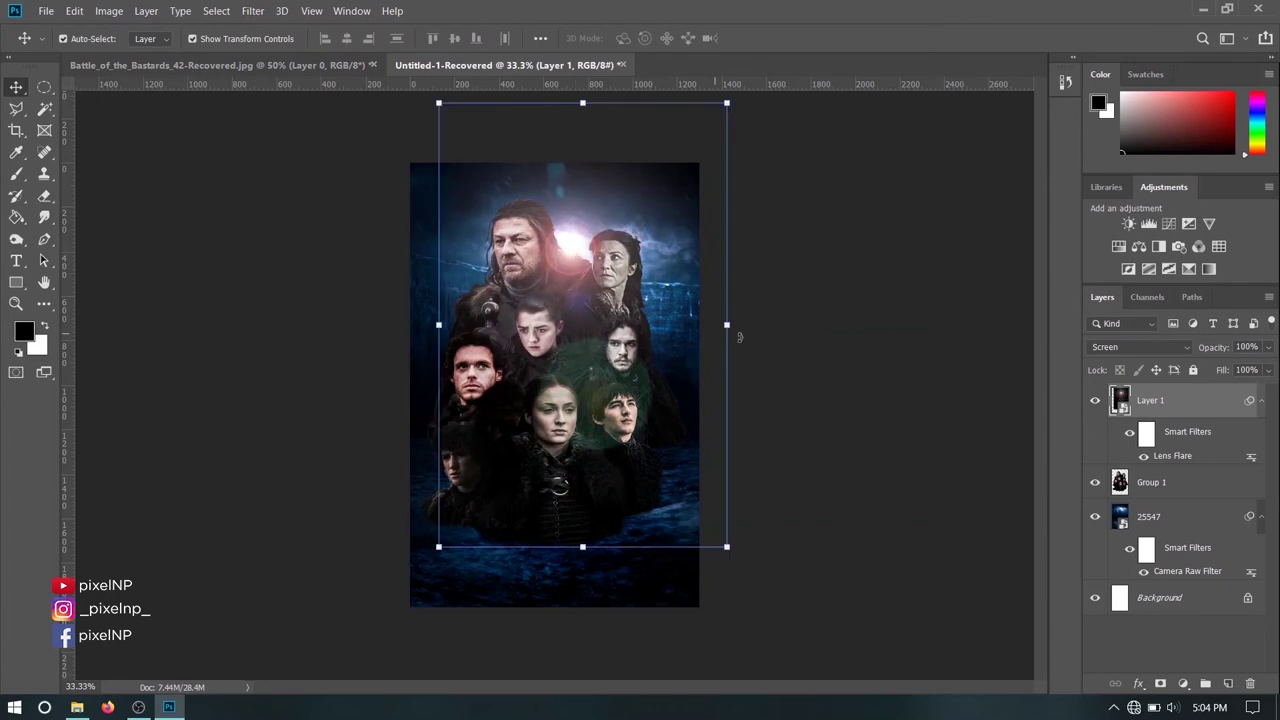
key(ctrl)
click(438, 327)
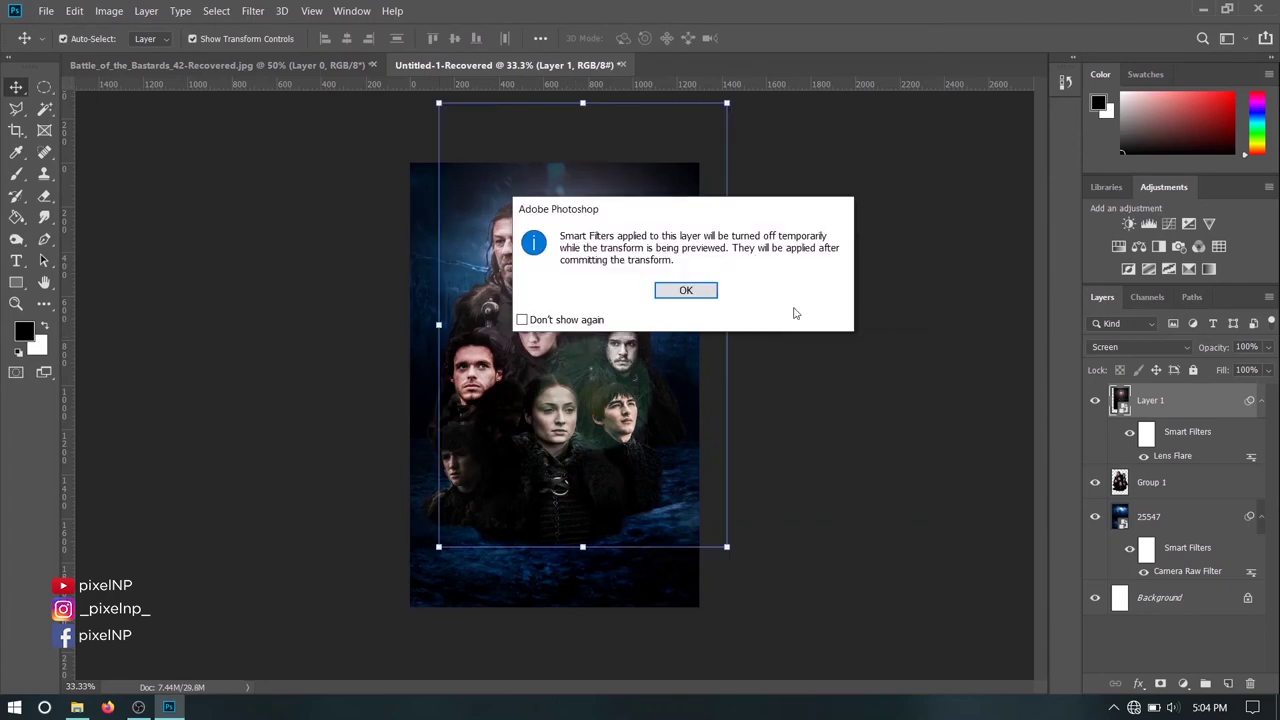
click(686, 290)
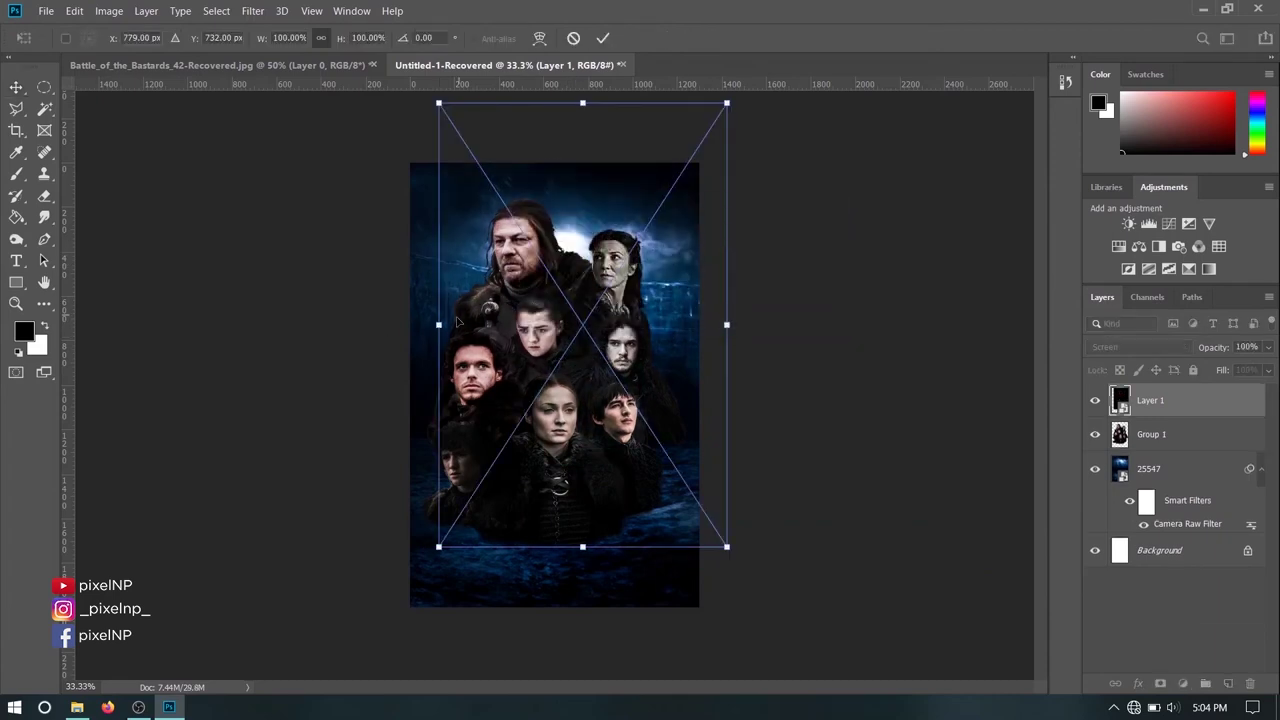
key(Return)
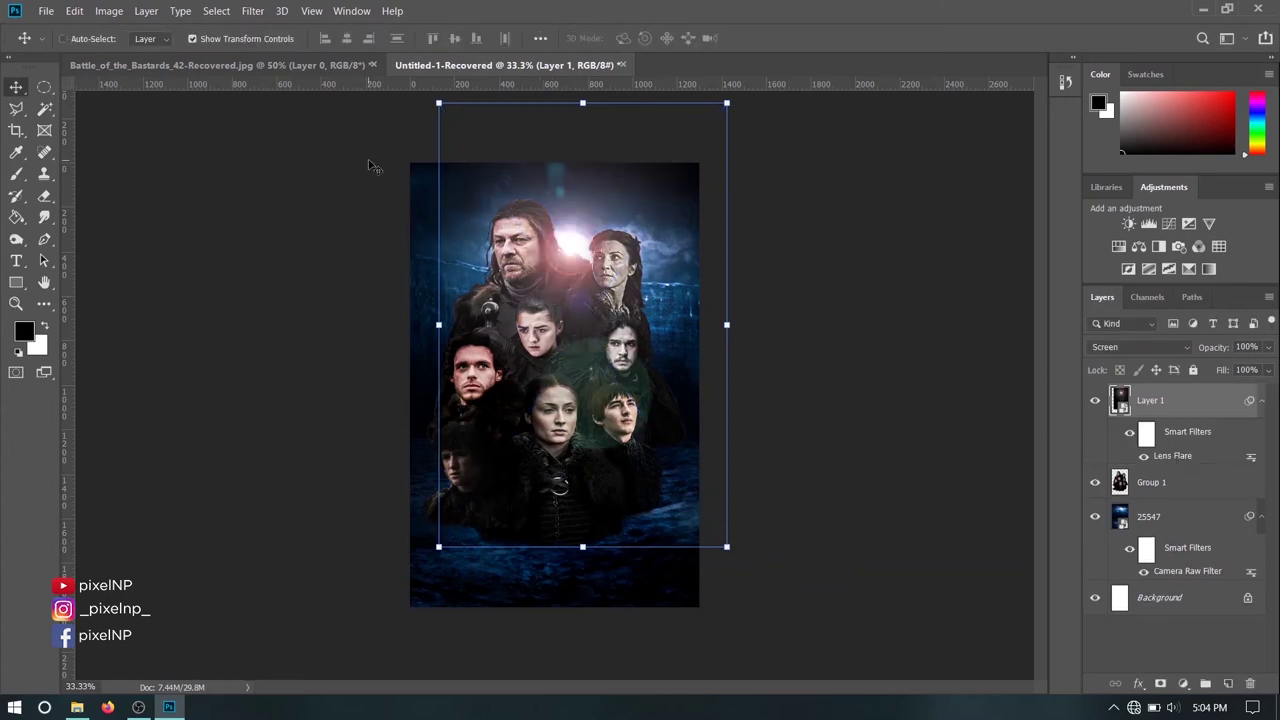
click(351, 10)
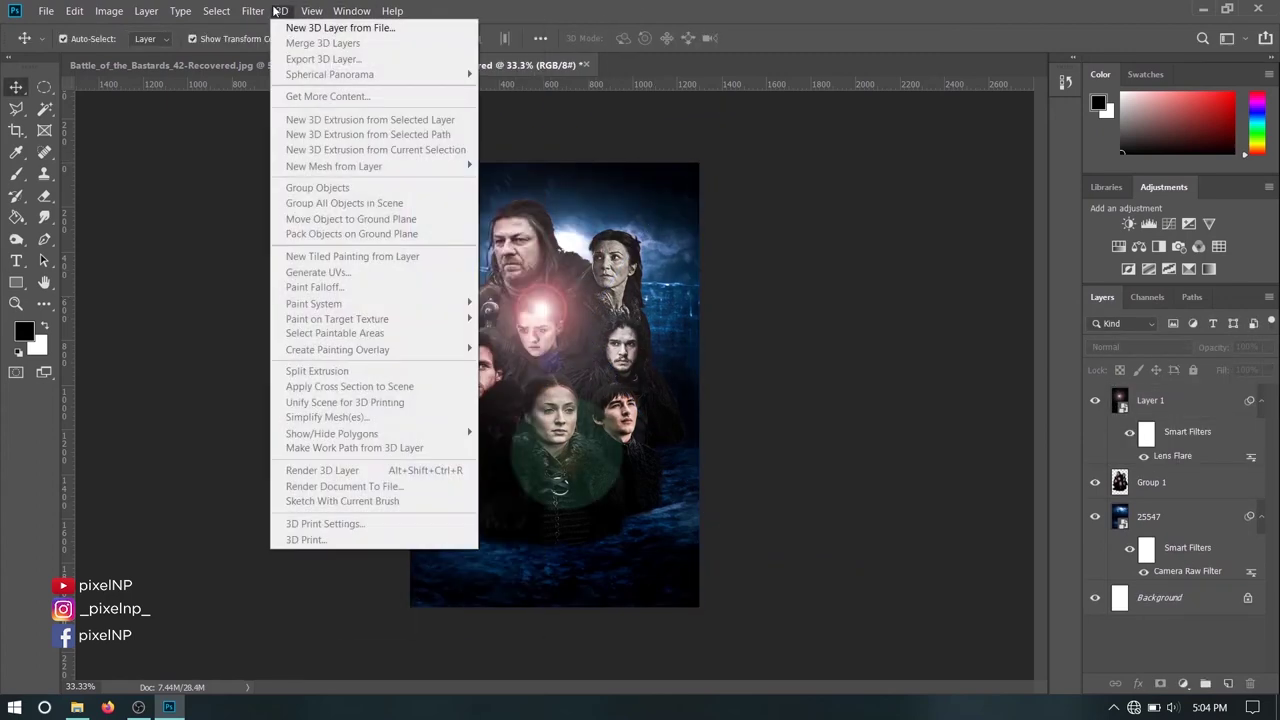
key(Escape)
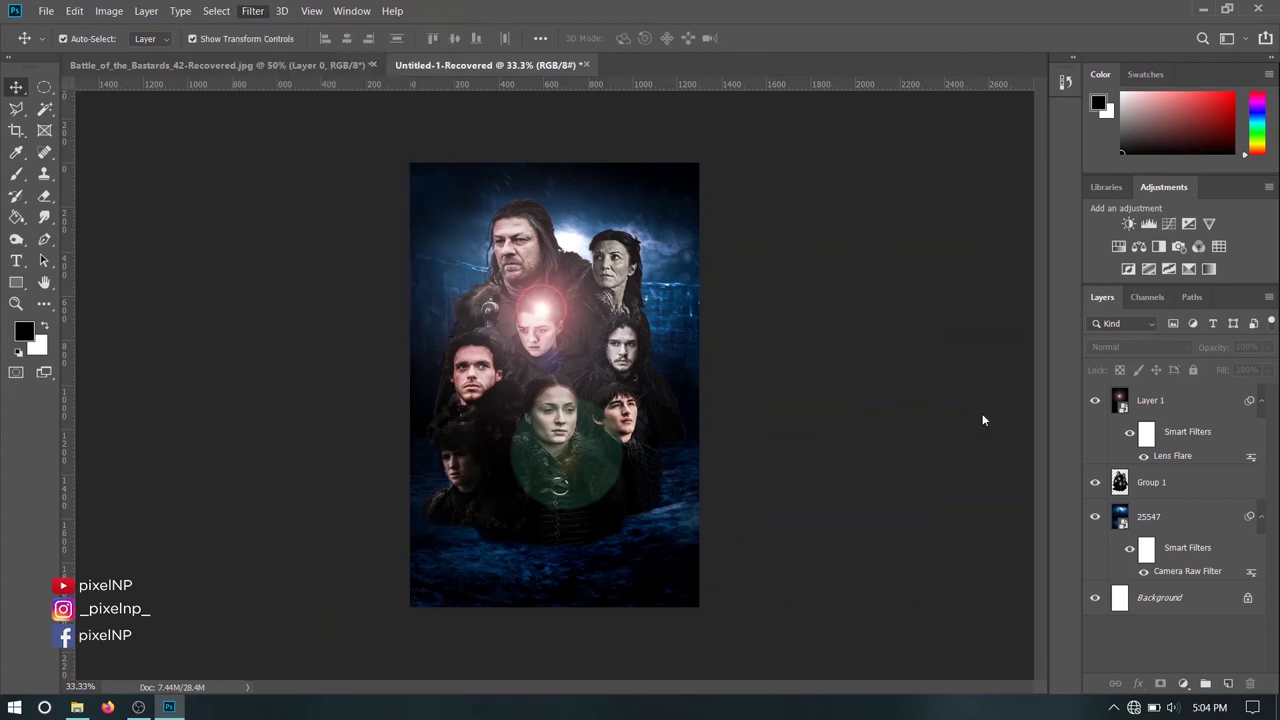
click(1165, 403)
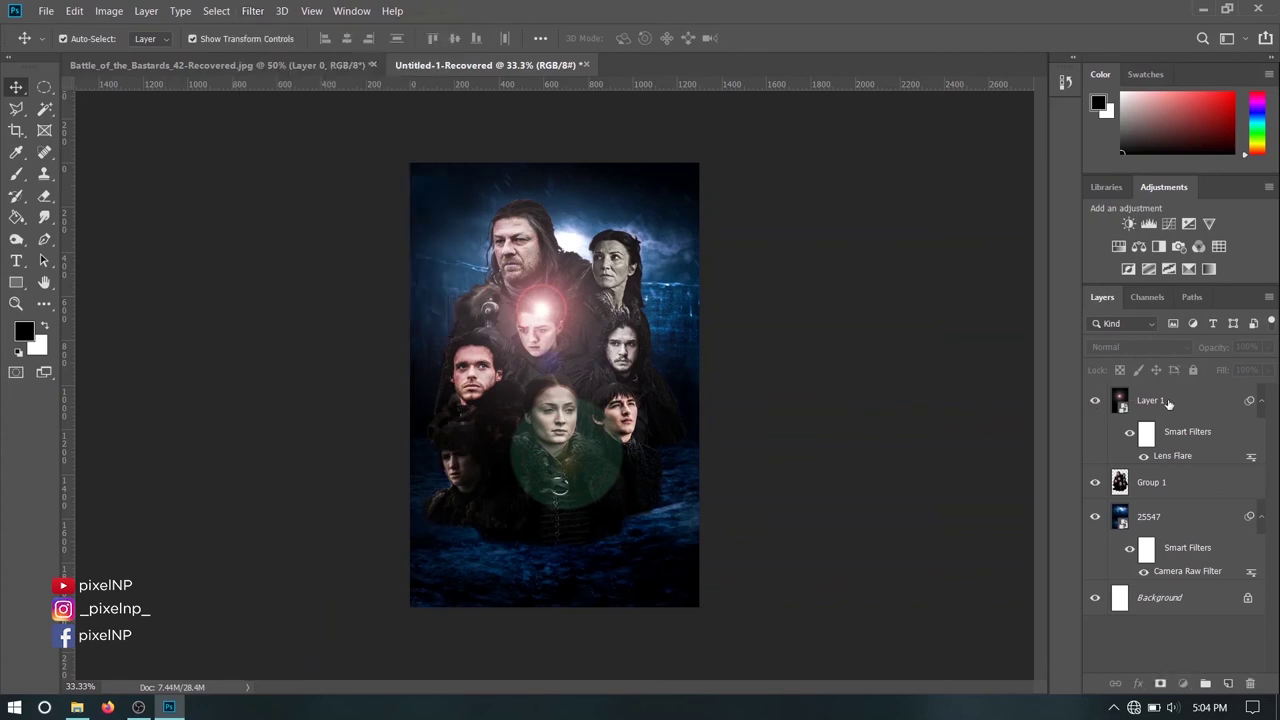
- Move the Lens Flare centre up and right and set its brightness to 134
double_click(1172, 456)
drag(828, 210, 909, 204)
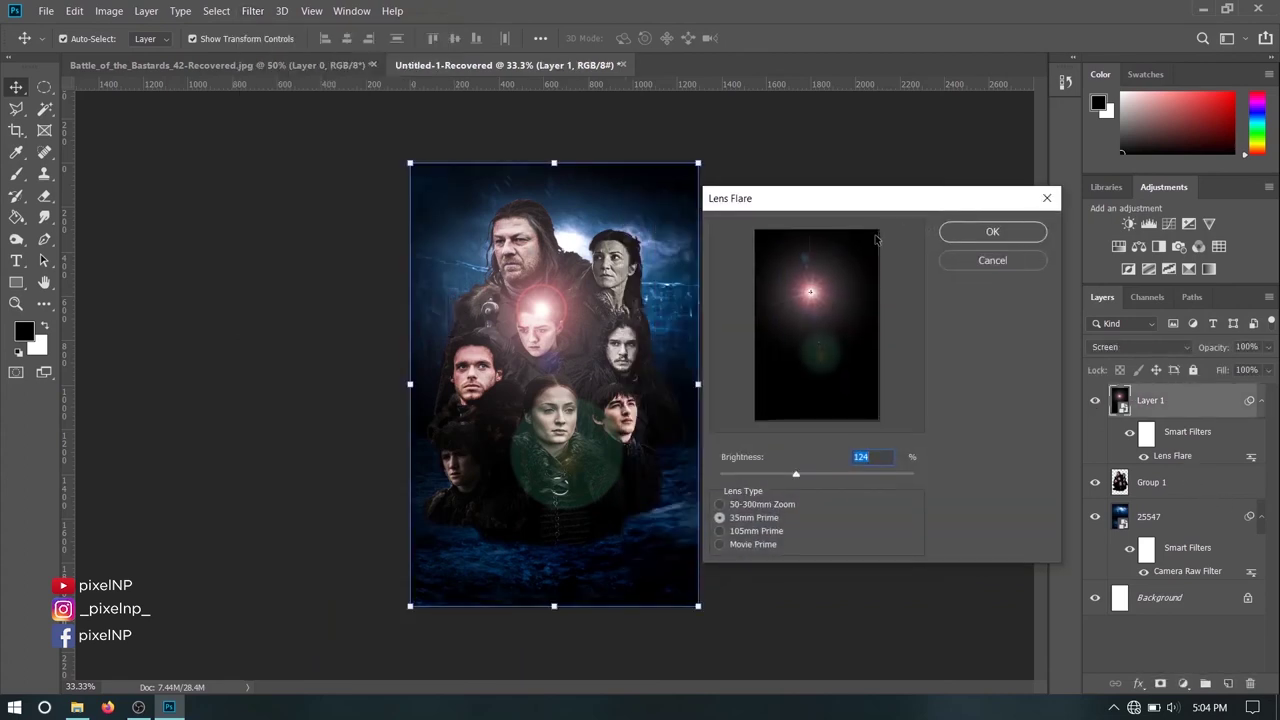
drag(812, 294, 821, 282)
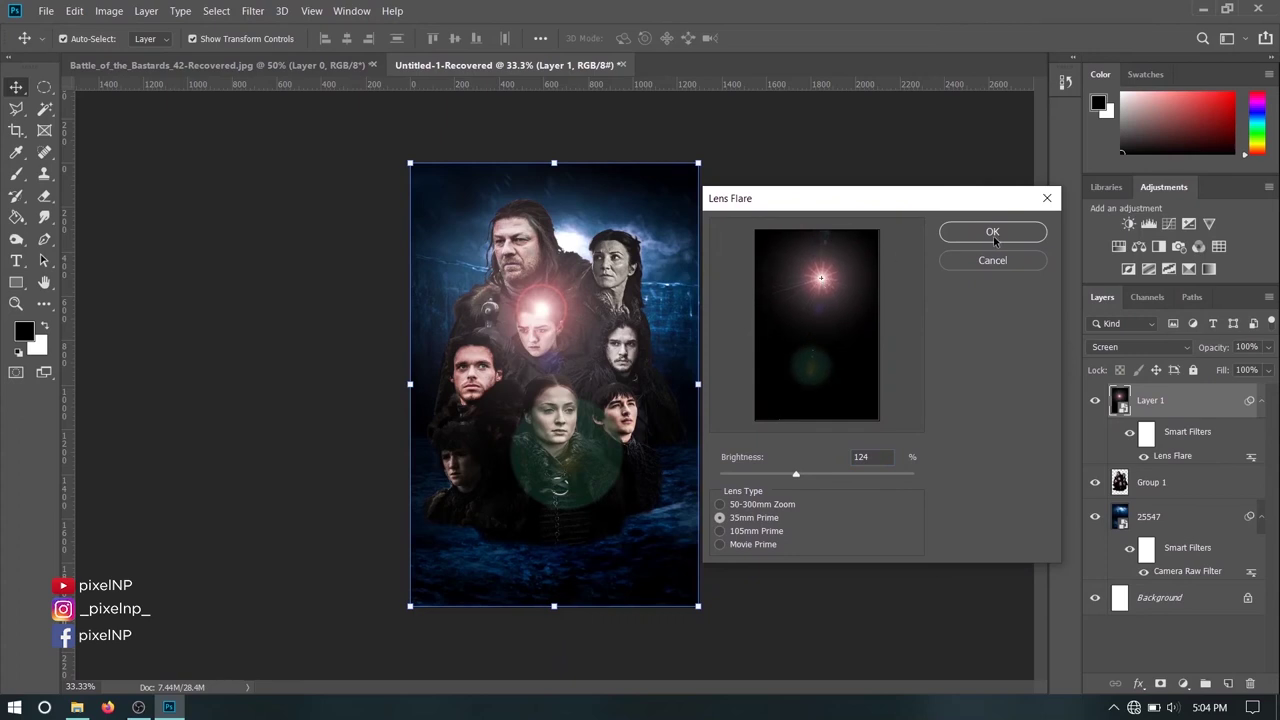
click(817, 475)
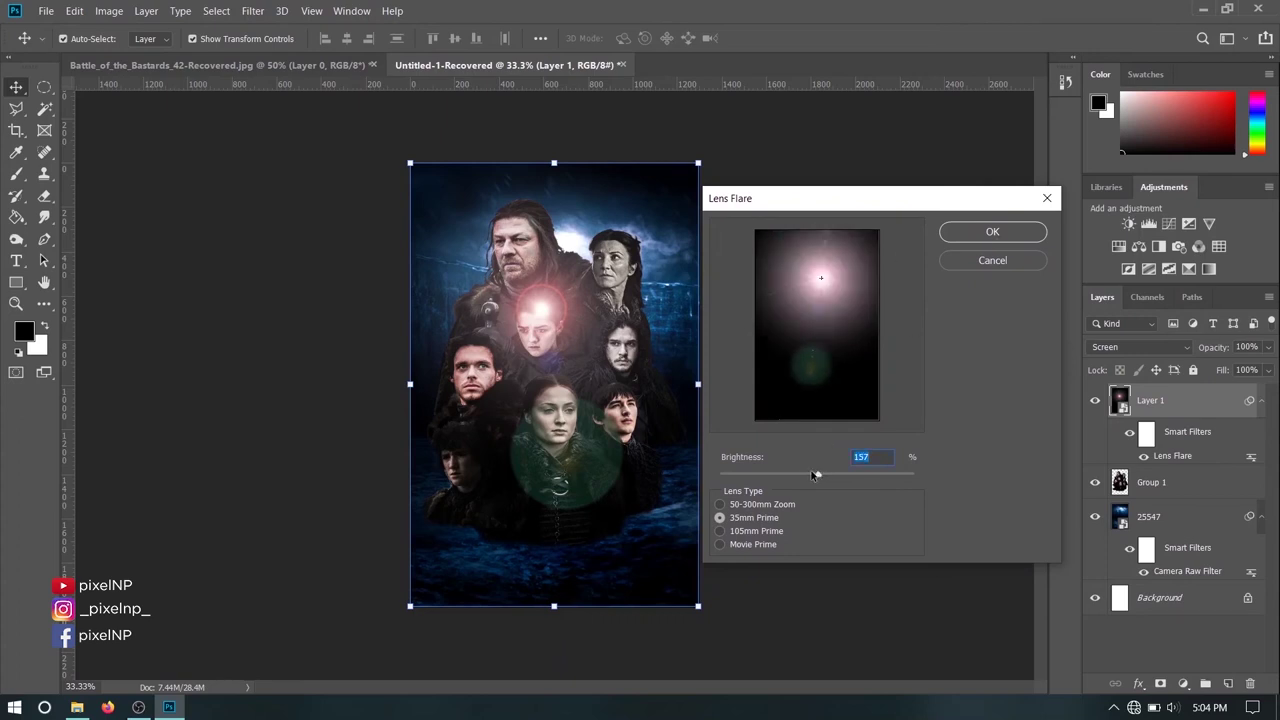
drag(814, 476, 802, 476)
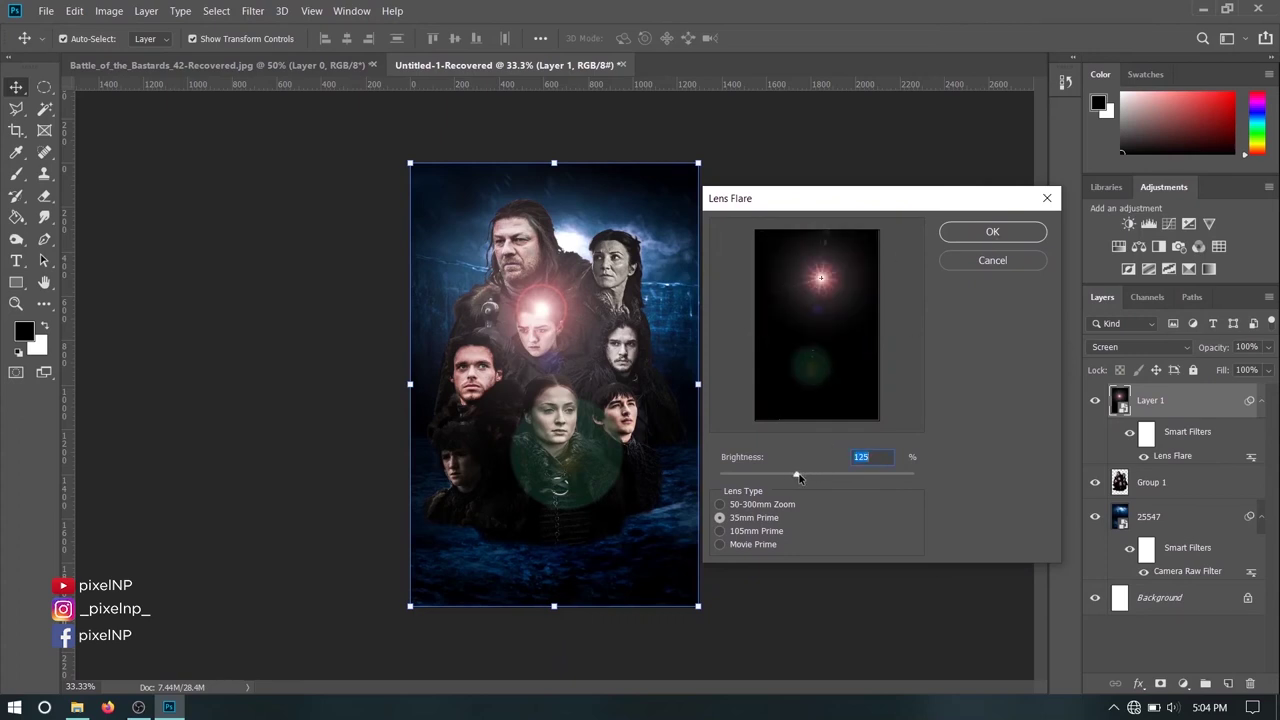
click(997, 236)
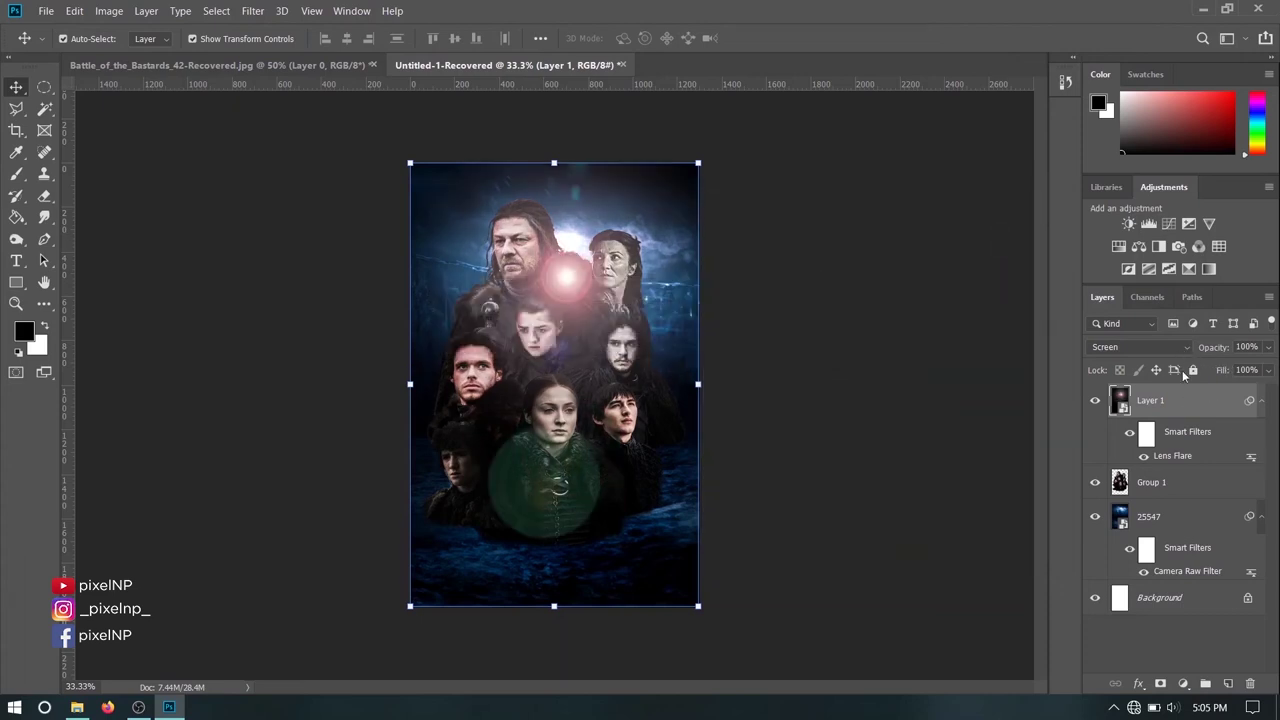
- Reposition the flare centre near the top of the poster and reapply it
double_click(1182, 460)
click(828, 264)
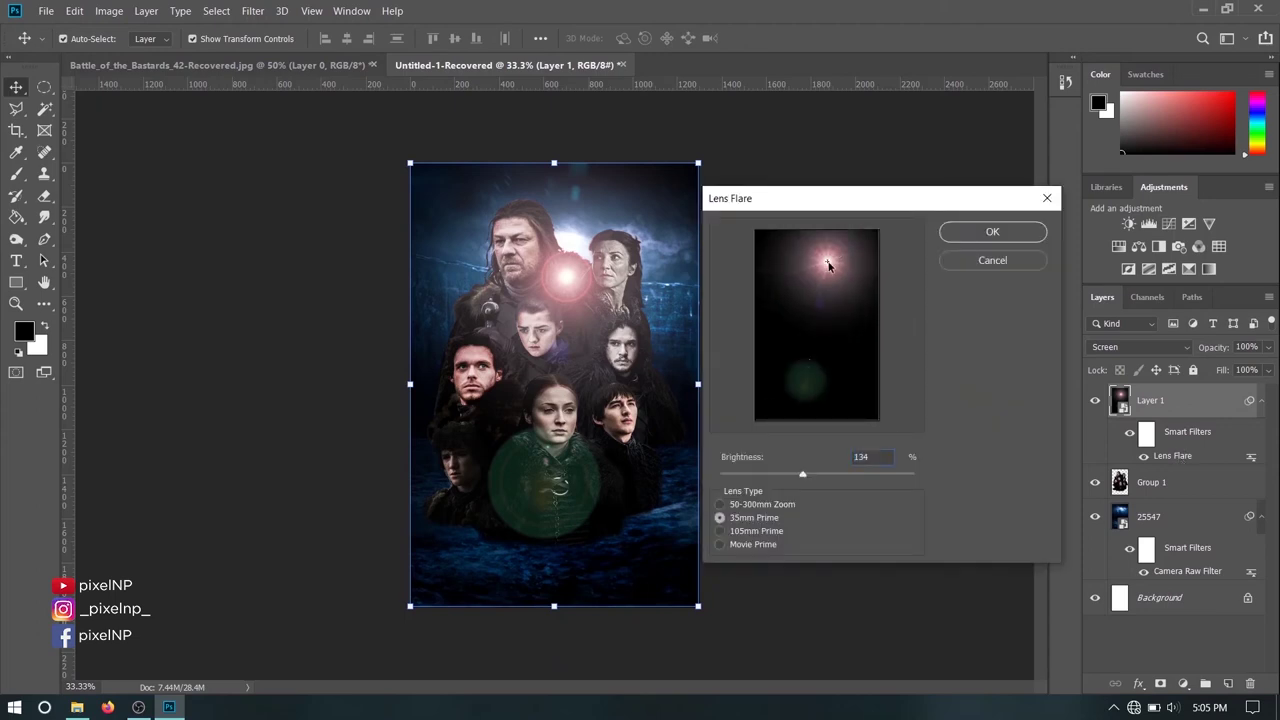
click(957, 235)
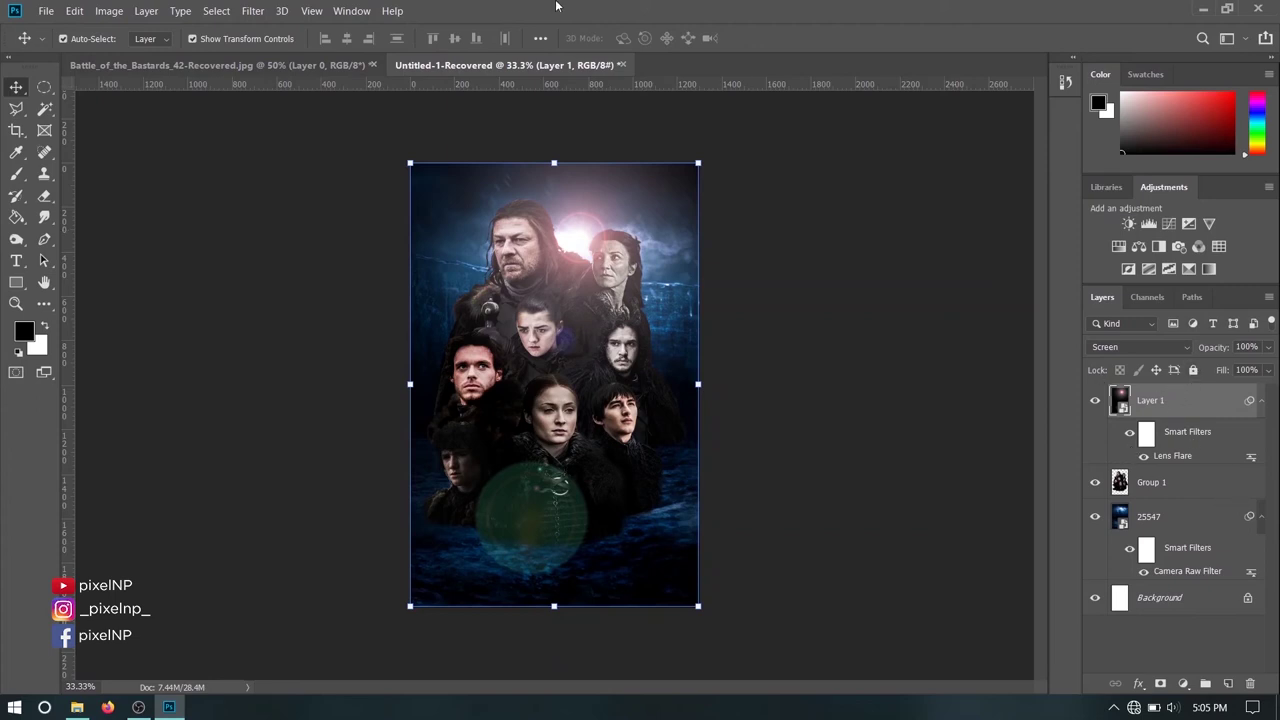
click(920, 418)
- Rasterize the flare layer and erase the green flare blob with a 200 px eraser
click(44, 196)
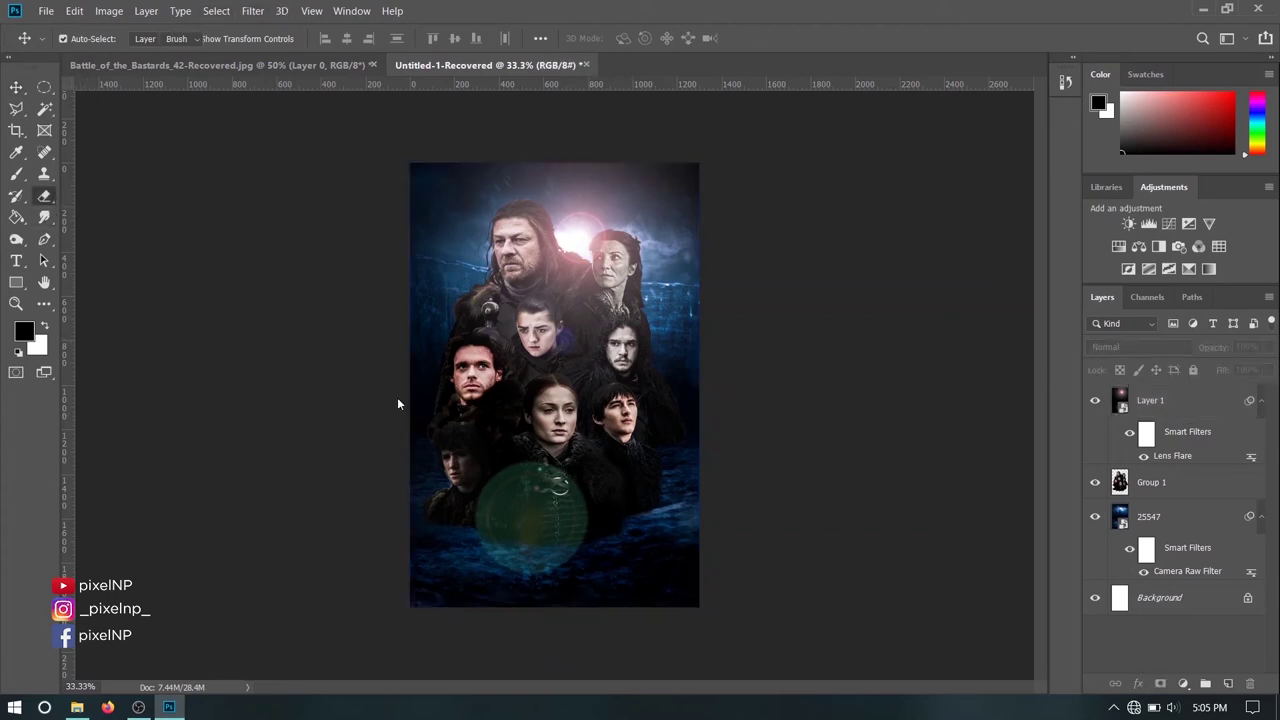
click(1176, 399)
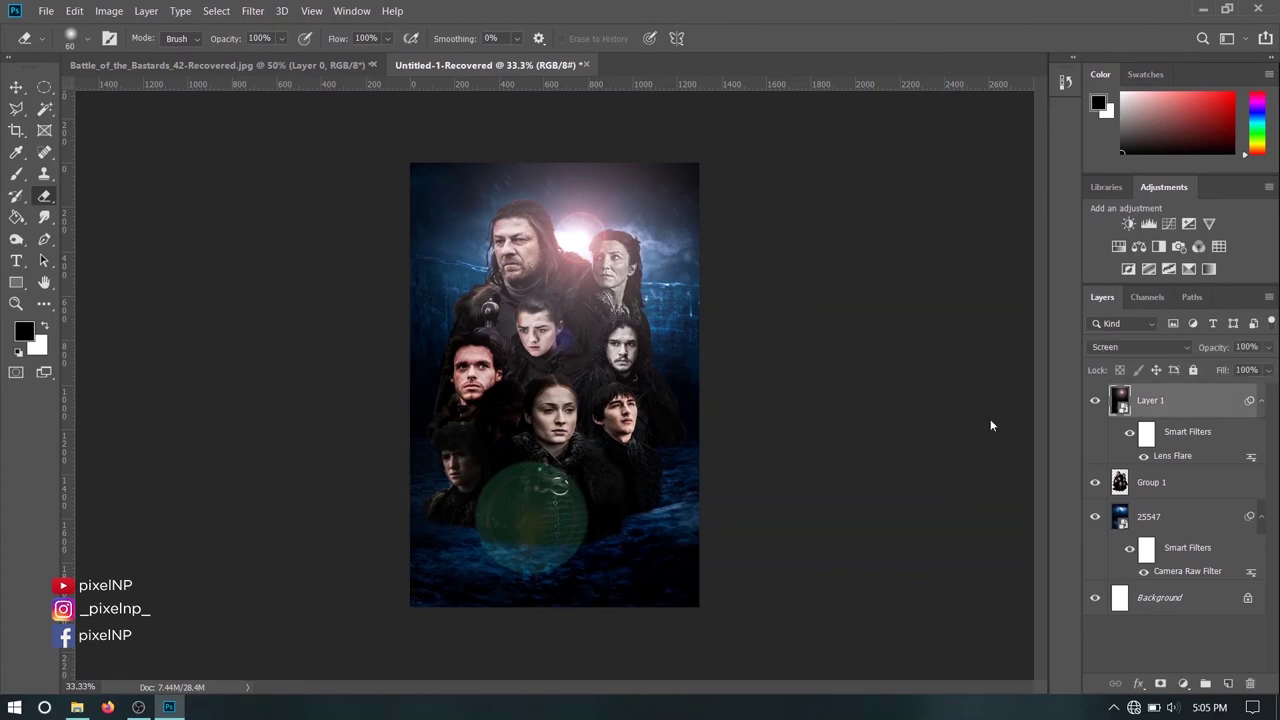
click(554, 463)
key(Return)
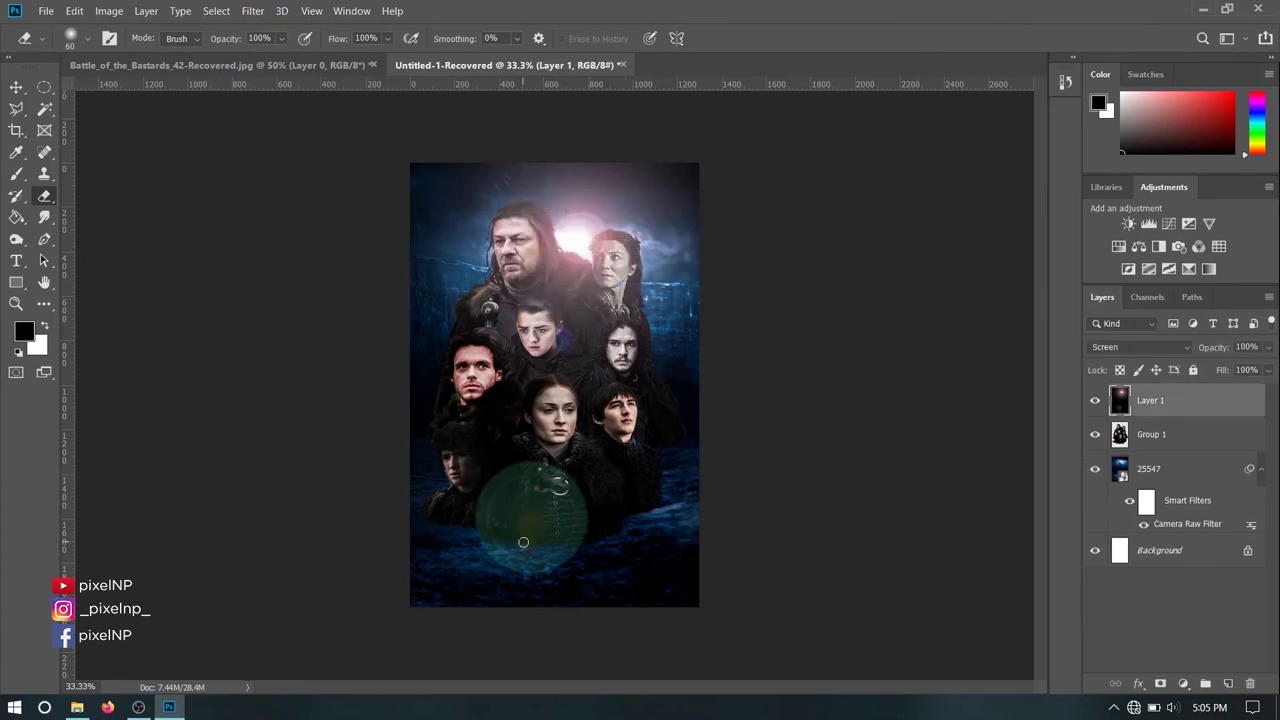
key(bracketright)
key(bracketright)
key(bracketright)
key(bracketright)
key(bracketright)
key(bracketright)
mouse_move(592, 513)
mouse_down()
mouse_move(514, 469)
mouse_move(494, 549)
mouse_move(601, 496)
mouse_up()
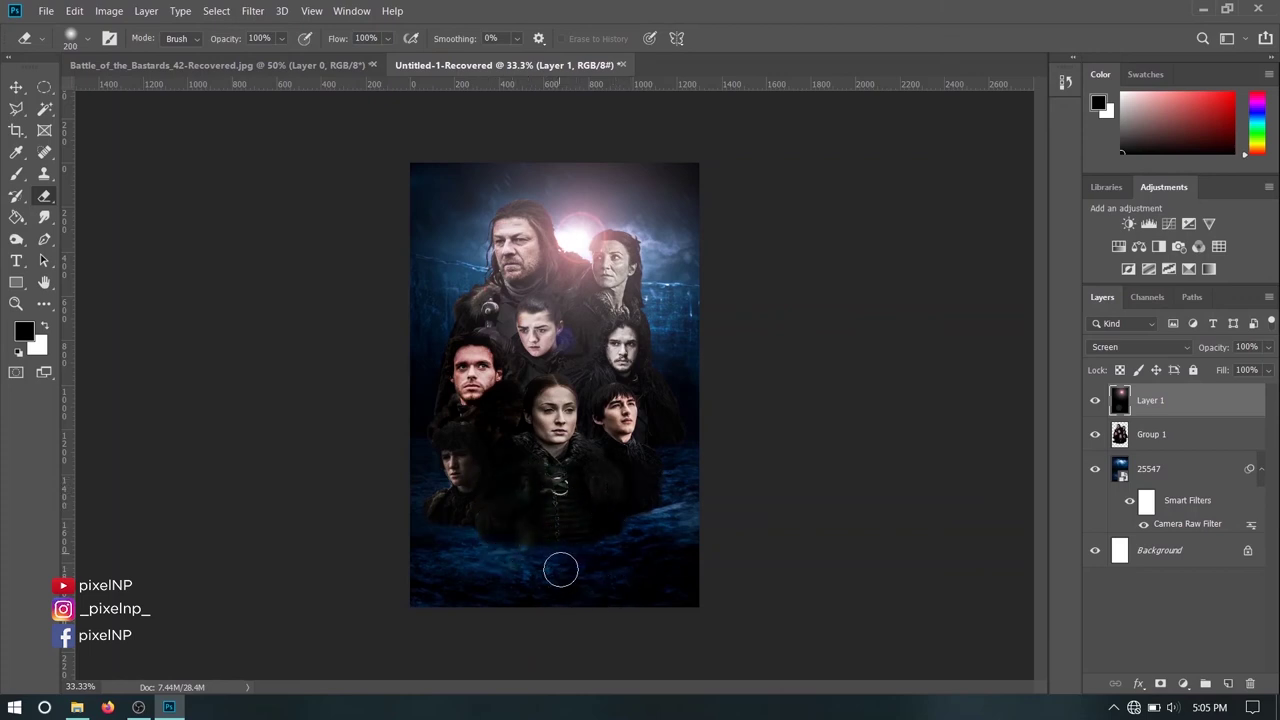
- Lower the flare layer's opacity to 73%
click(1268, 347)
click(1238, 368)
click(1266, 349)
mouse_move(1266, 366)
mouse_down()
mouse_move(1235, 368)
mouse_move(1248, 367)
mouse_up()
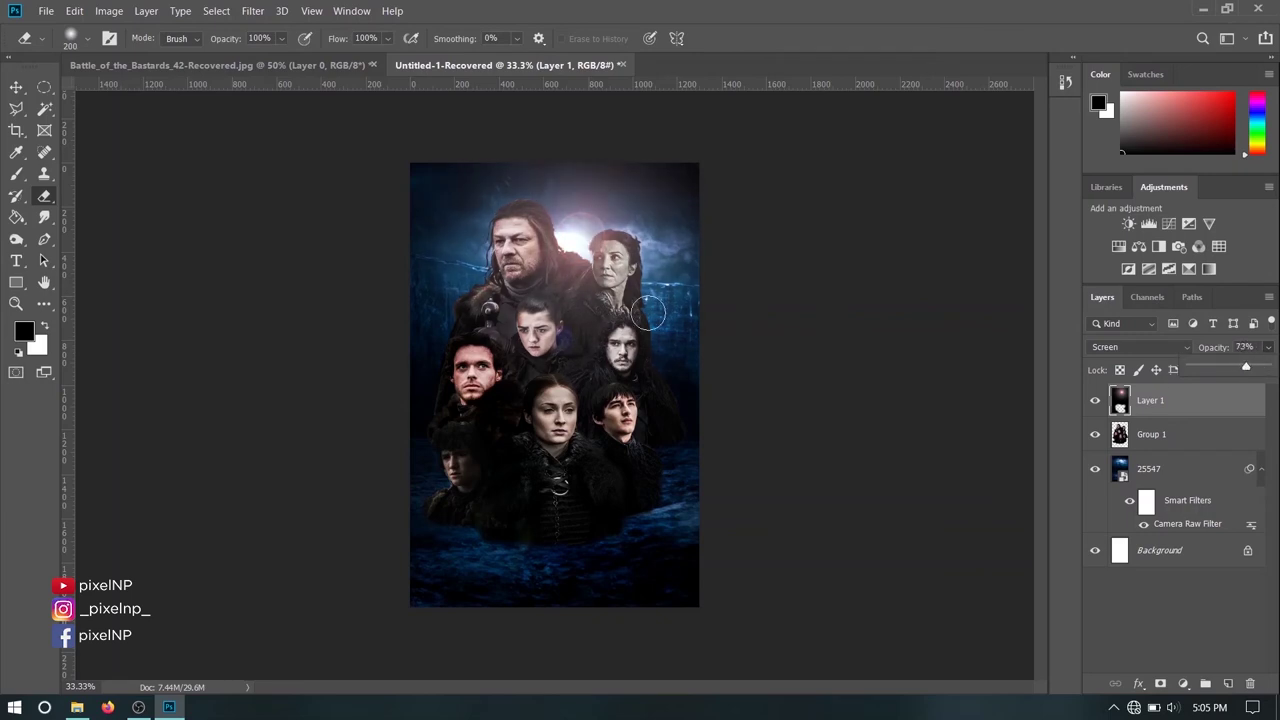
- Nudge the flare layer down and left, then stretch its top edge to fill the canvas
click(22, 86)
key(Down)
key(Down)
key(Down)
key(Down)
key(Down)
key(Down)
key(Down)
key(Down)
key(Down)
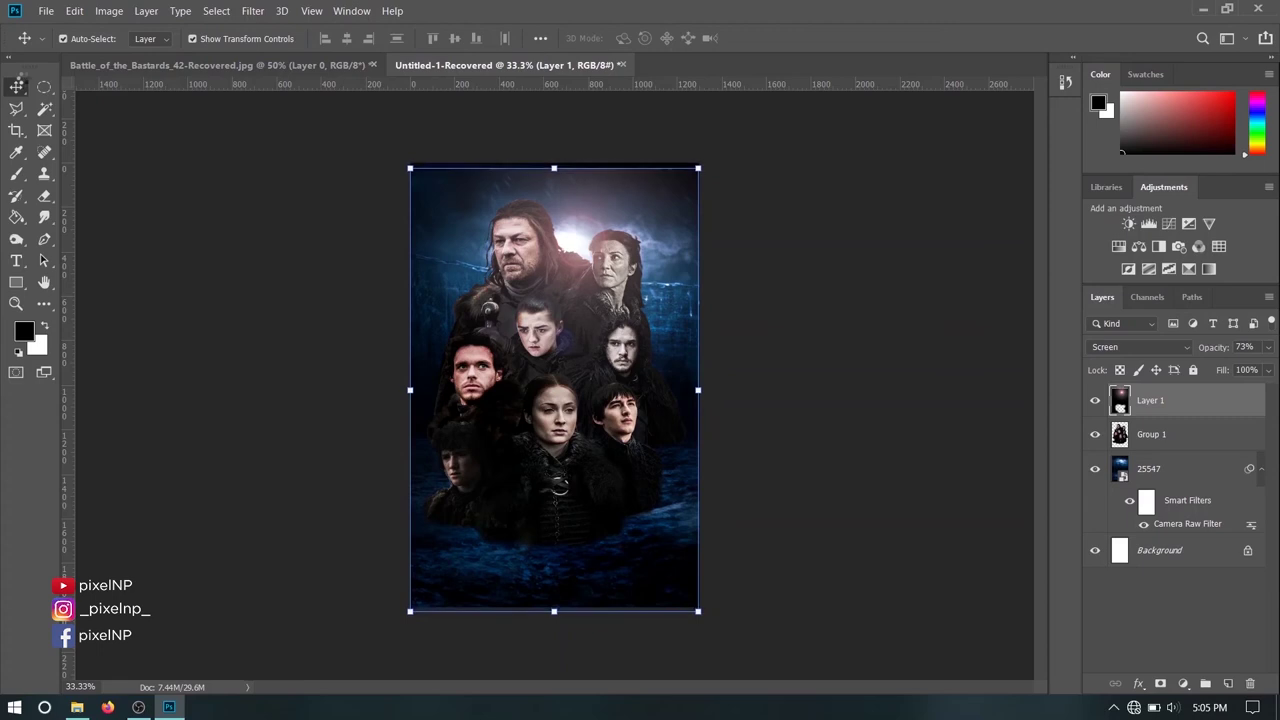
key(Down)
key(Down)
key(Down)
key(Left)
key(Left)
key(Left)
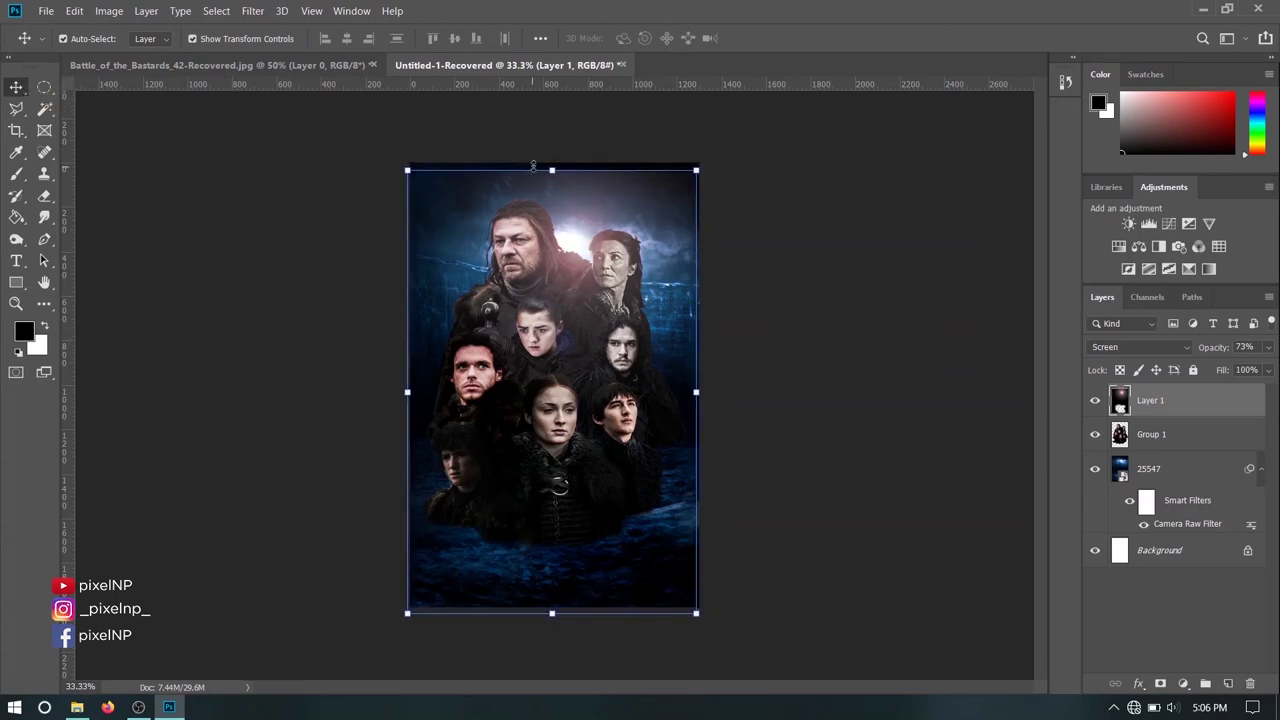
drag(551, 170, 551, 163)
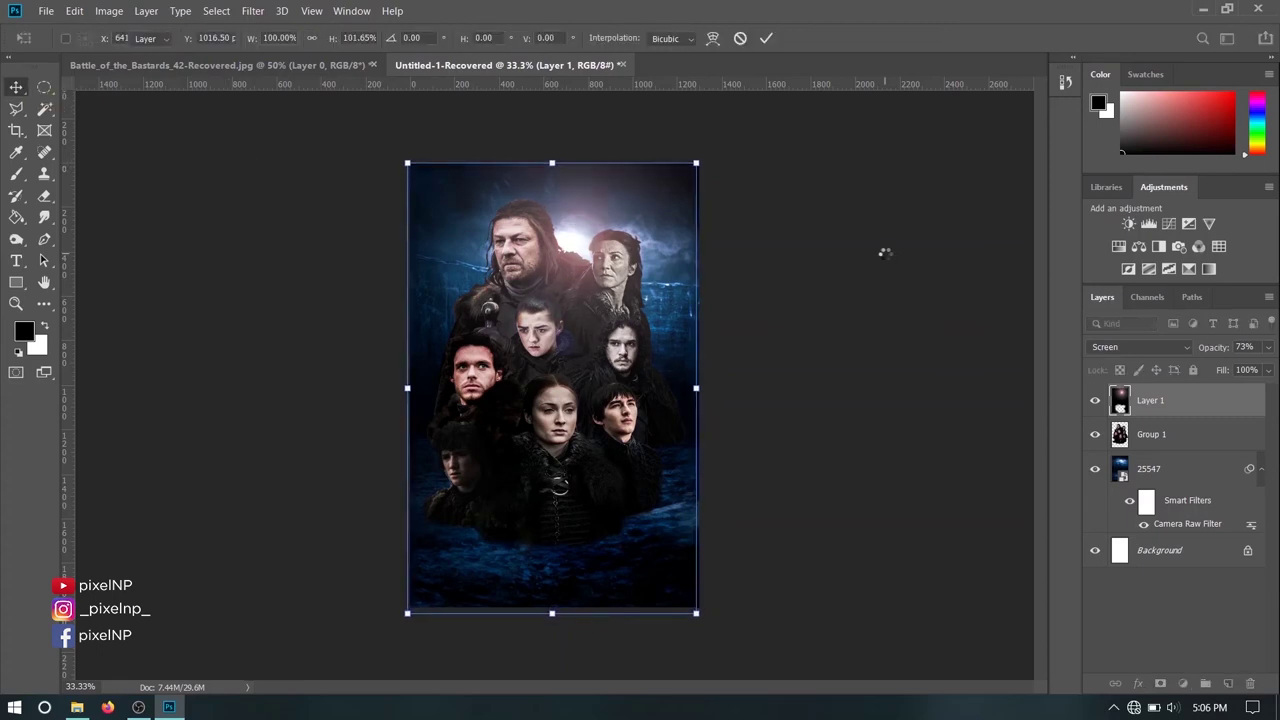
key(Return)
click(886, 258)
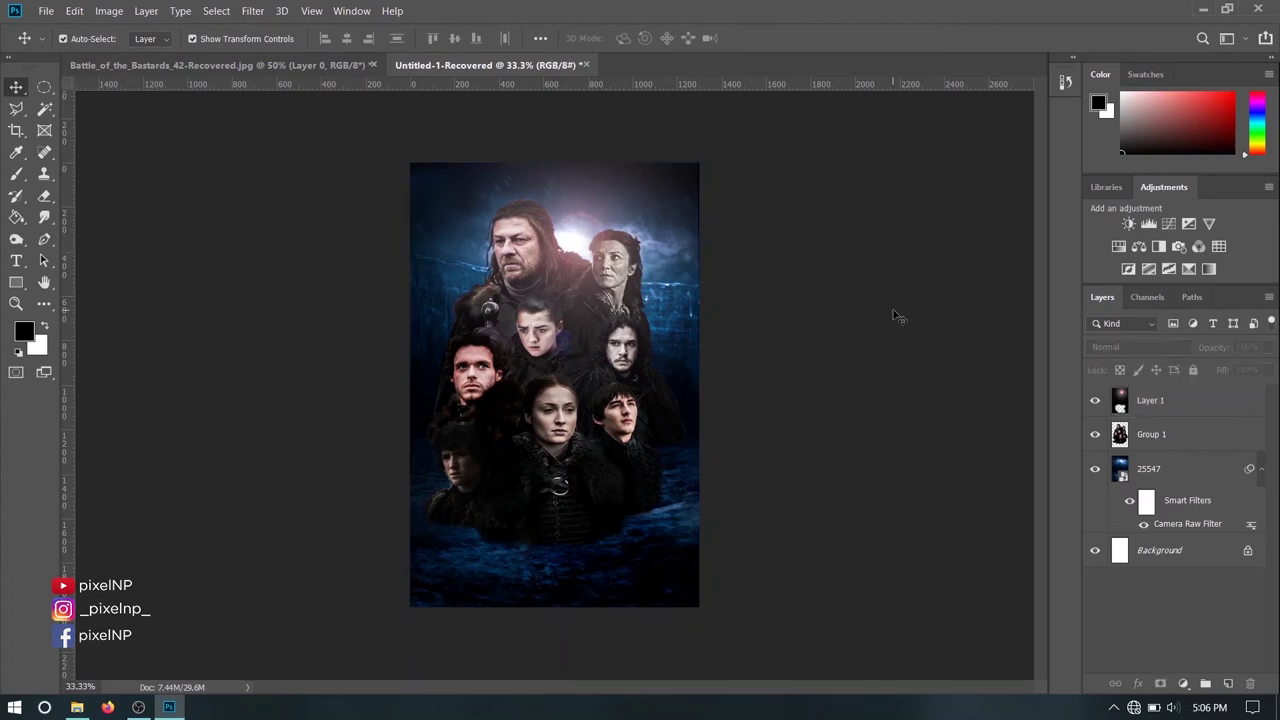
click(1187, 406)
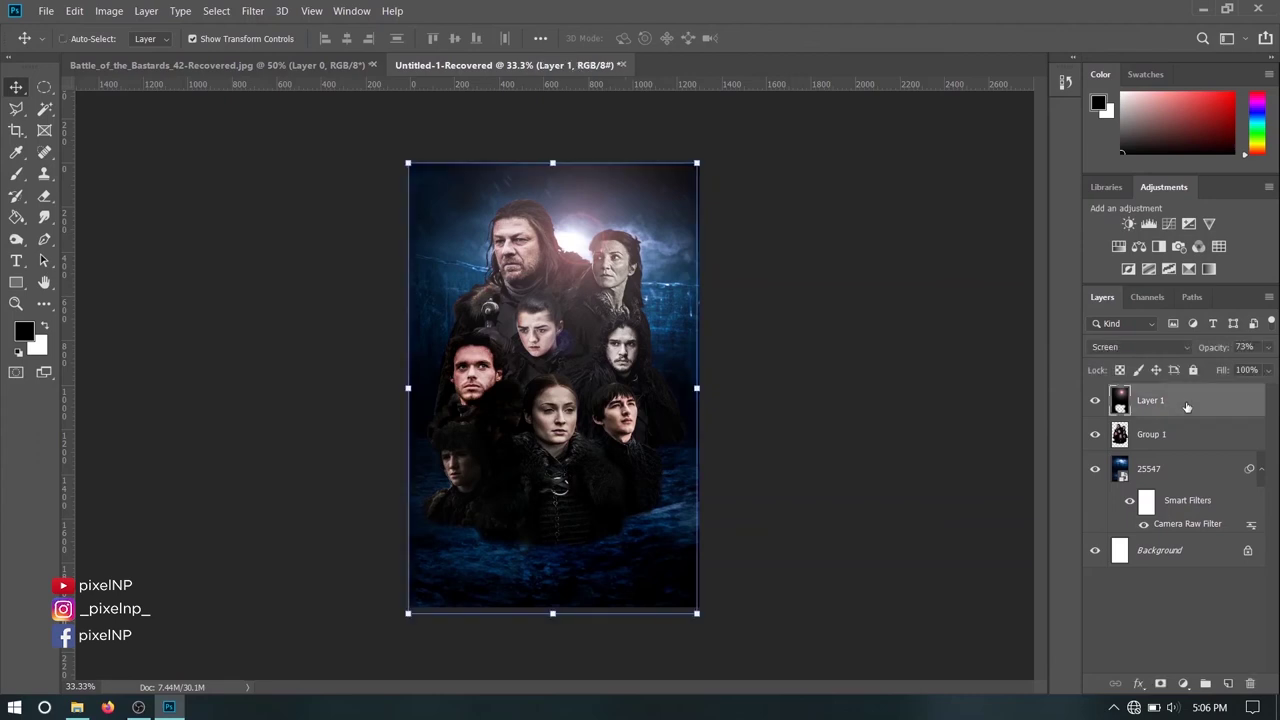
- Stamp all visible layers into a new Layer 2 and convert it for smart filters
key(ctrl+shift+alt+e)
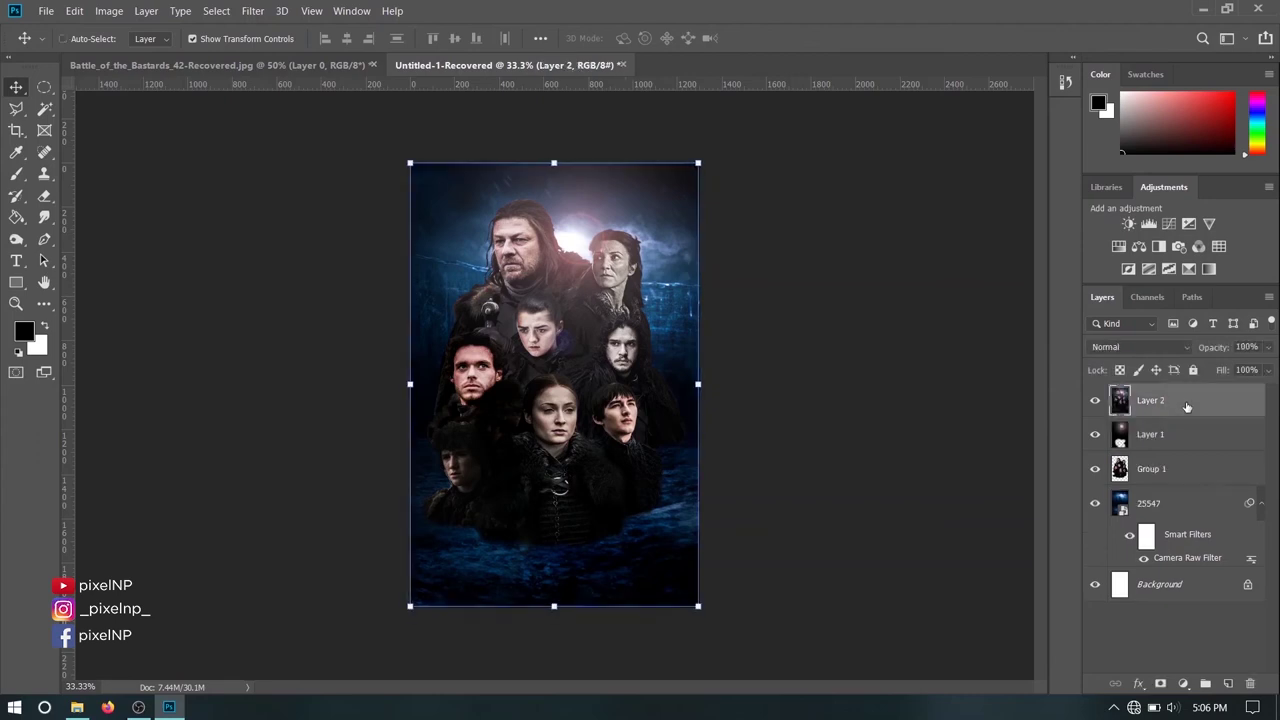
click(253, 11)
mouse_move(258, 173)
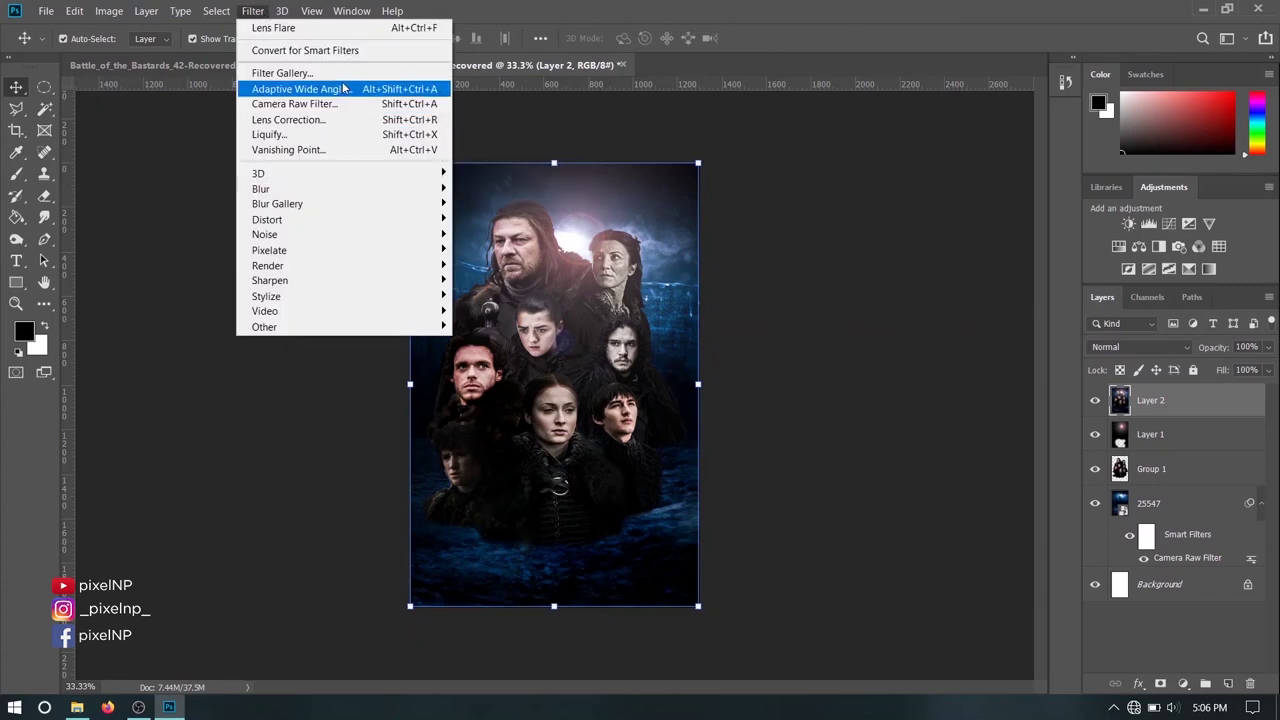
click(340, 50)
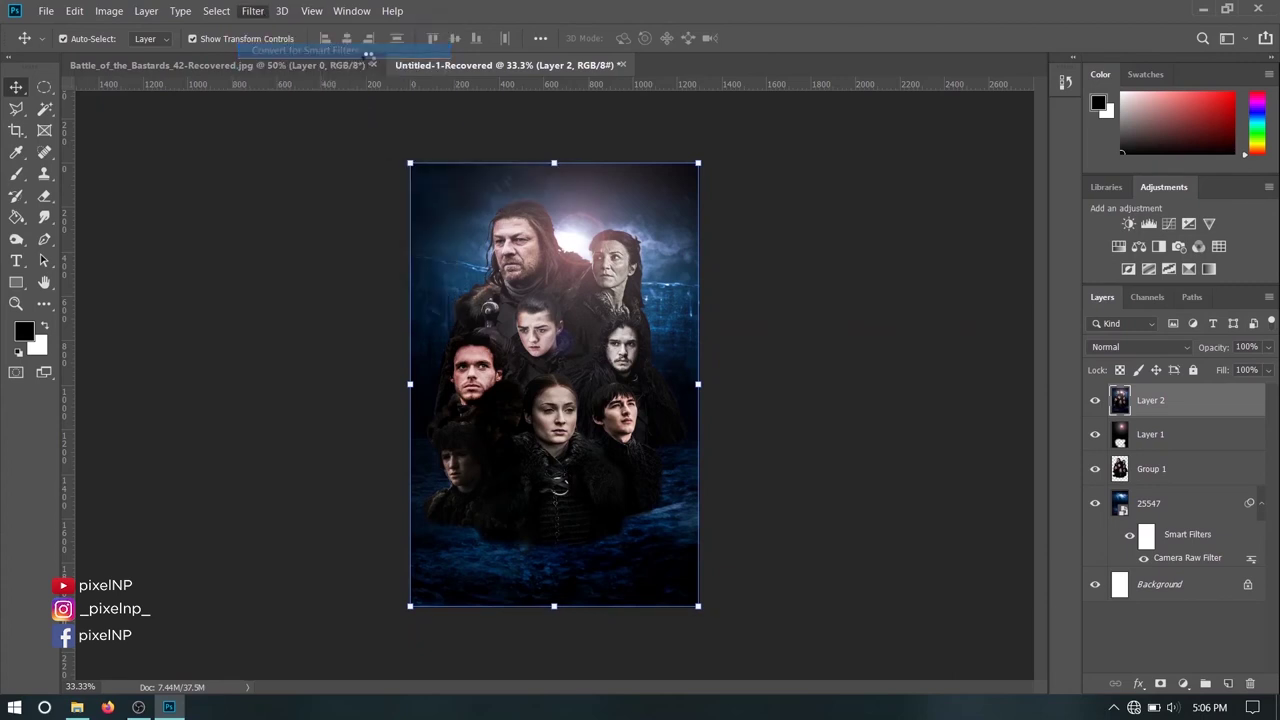
- In Camera Raw, cool the temperature and set exposure -0.05, whites -23, vibrance -16
click(253, 11)
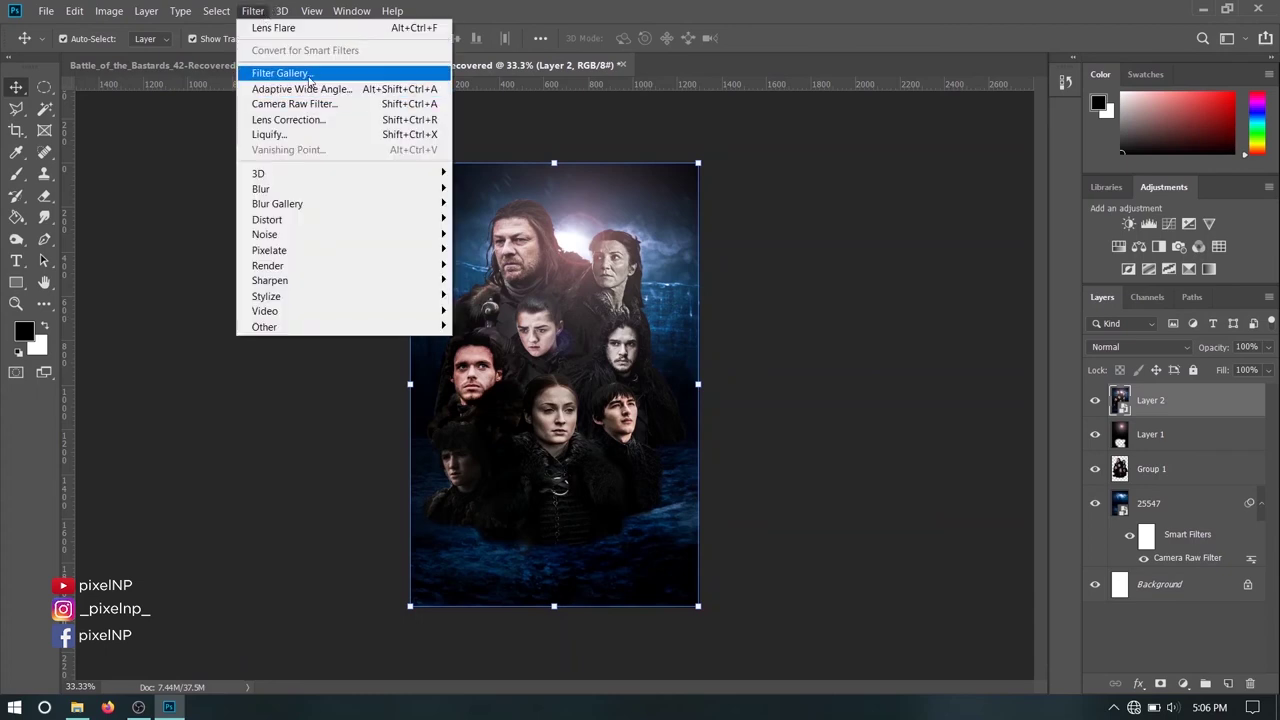
click(296, 104)
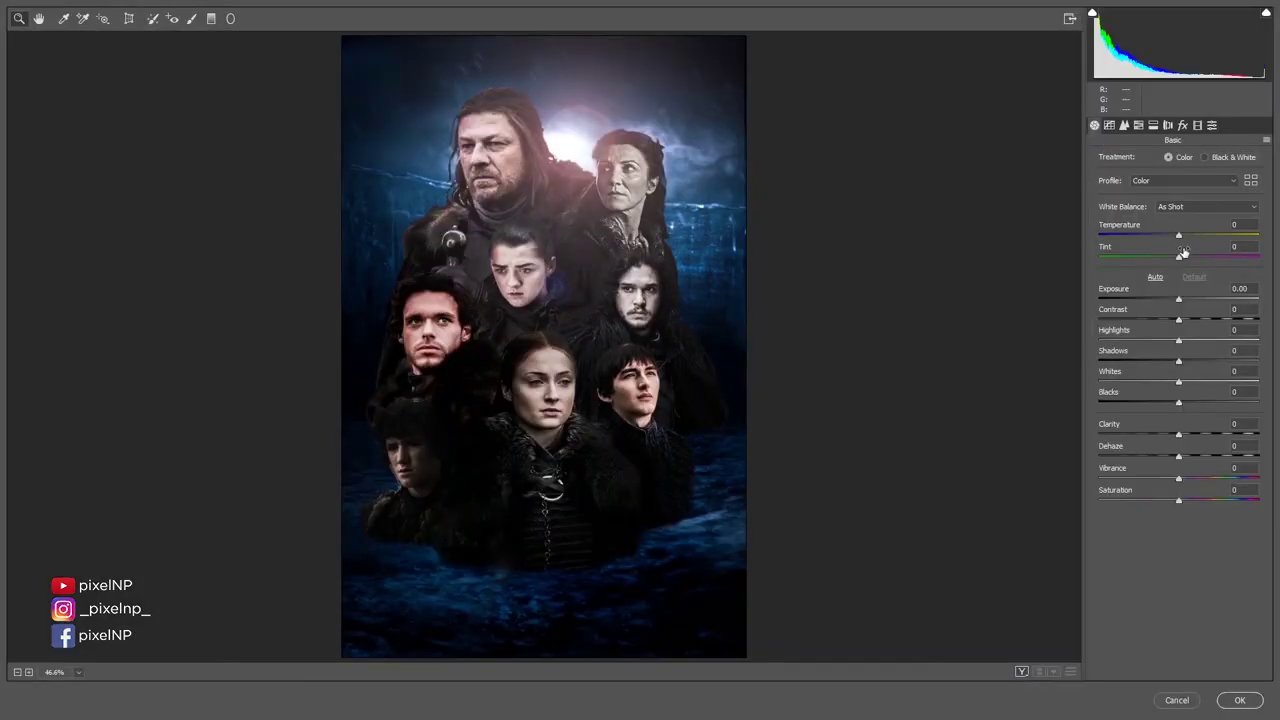
click(1172, 235)
mouse_move(1192, 299)
mouse_down()
mouse_move(1177, 299)
mouse_move(1194, 341)
mouse_move(1167, 342)
mouse_up()
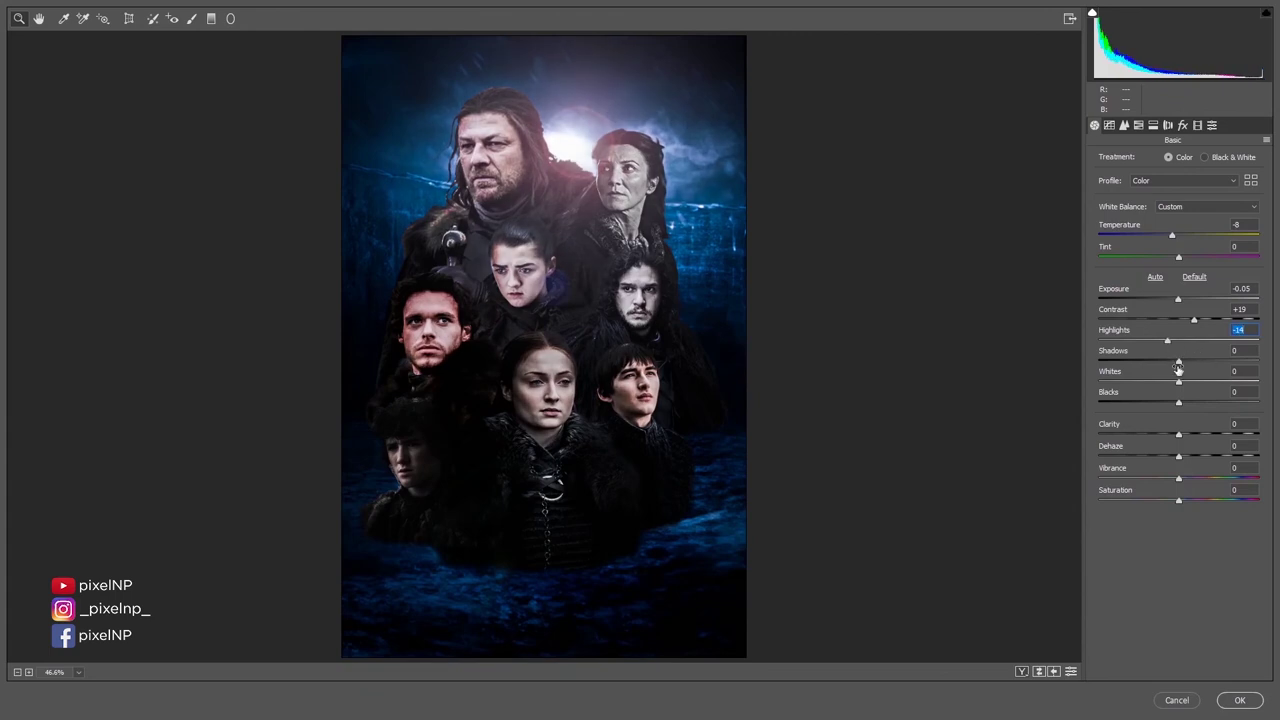
drag(1172, 236, 1166, 236)
mouse_move(1179, 381)
mouse_down()
mouse_move(1161, 381)
mouse_move(1166, 403)
mouse_move(1194, 436)
mouse_move(1159, 404)
mouse_up()
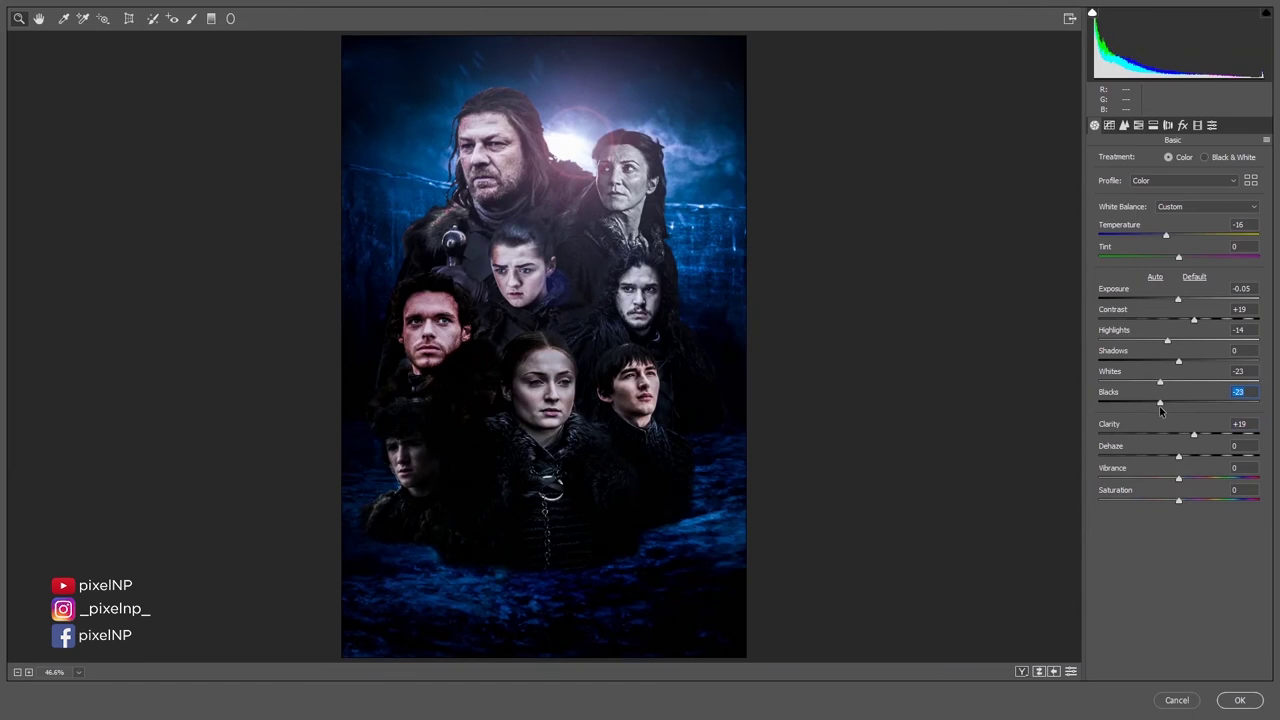
drag(1177, 479, 1166, 481)
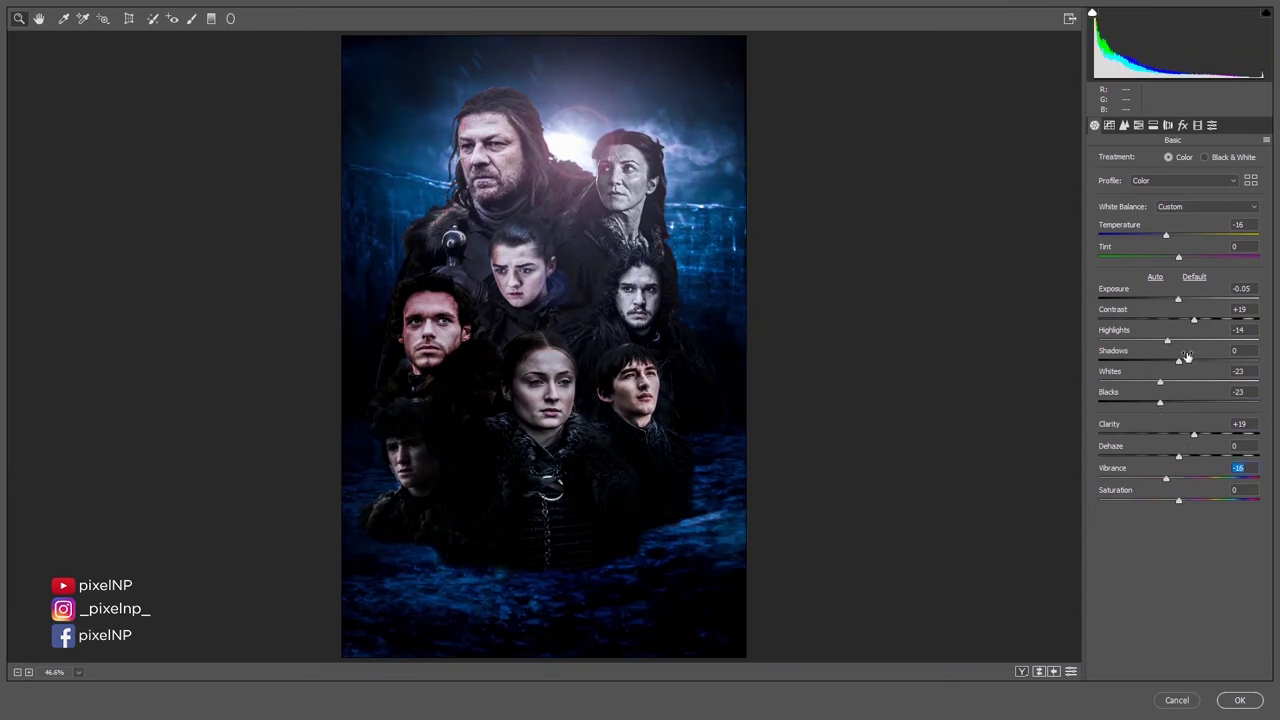
click(1179, 302)
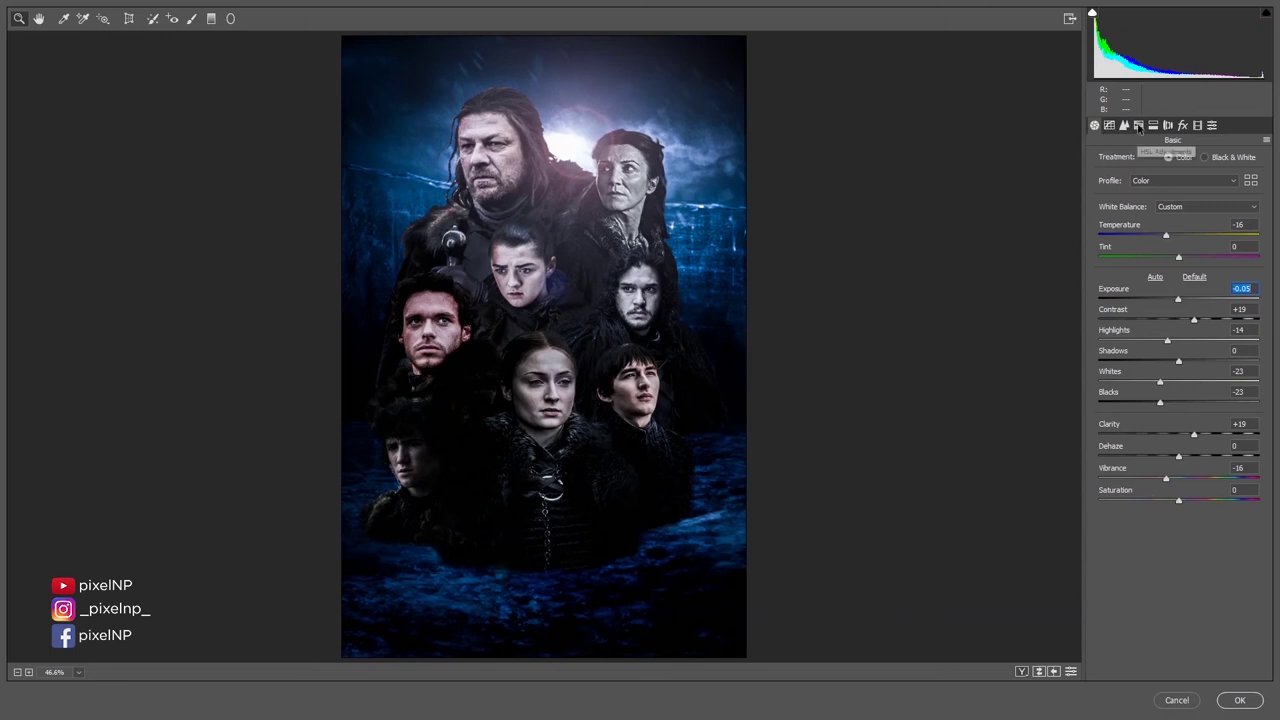
- Add a dark post-crop edge vignette and set sharpening to 19
click(1138, 125)
click(1182, 125)
click(1162, 297)
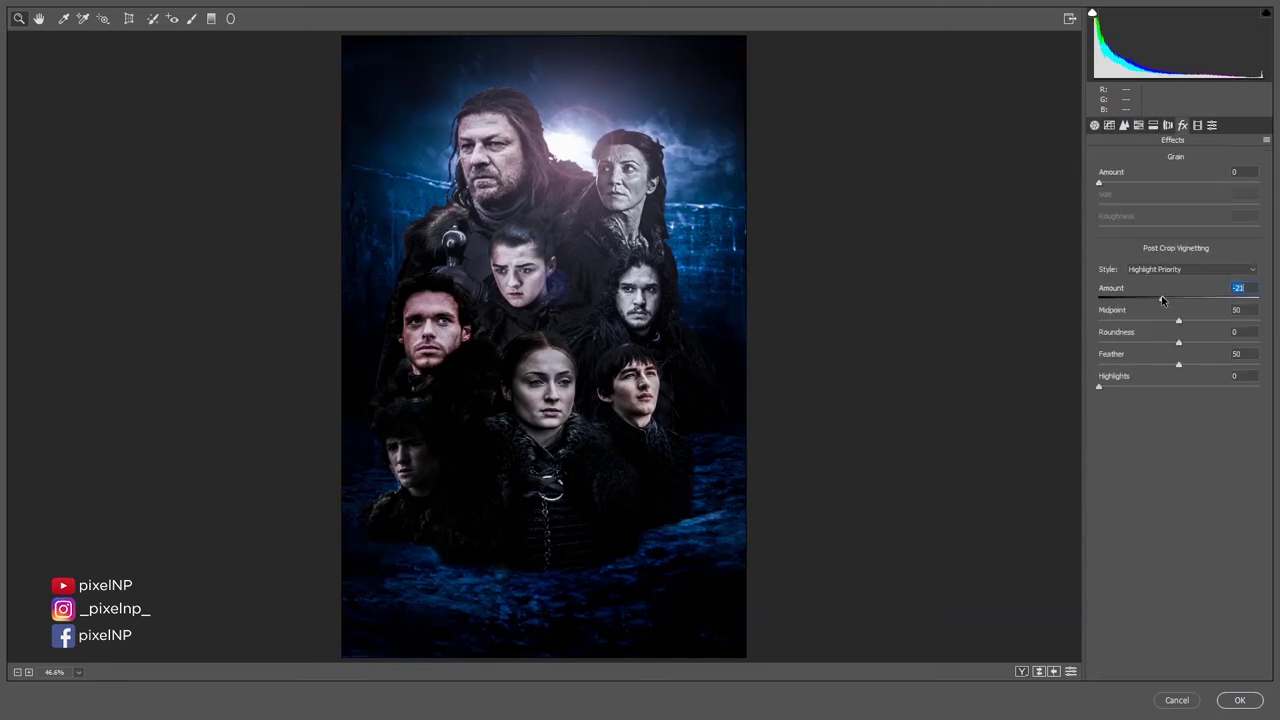
drag(1164, 300, 1167, 300)
click(1095, 126)
click(1124, 125)
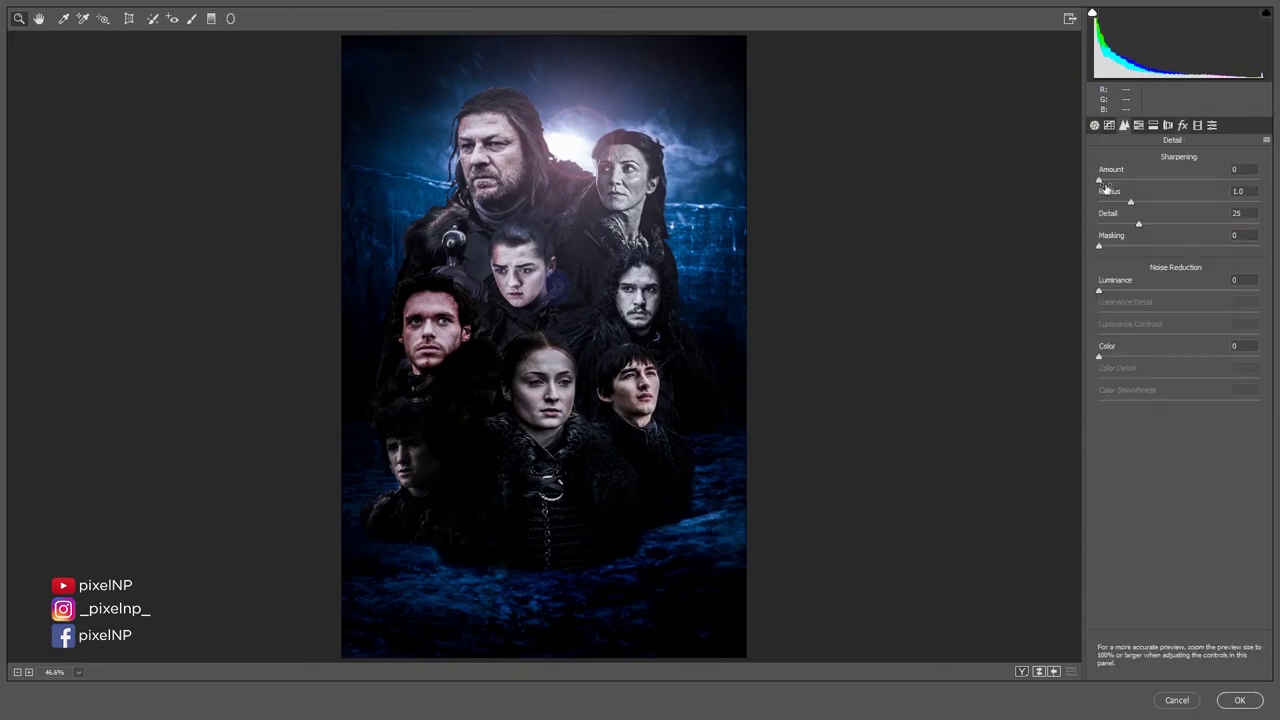
drag(1106, 186, 1120, 186)
- Set Clarity +18, Contrast +30 and Whites -14, then apply the Camera Raw filter
click(1094, 126)
mouse_move(1177, 435)
mouse_down()
mouse_move(1168, 441)
mouse_move(1193, 441)
mouse_up()
mouse_move(1193, 319)
mouse_down()
mouse_move(1229, 343)
mouse_move(1187, 346)
mouse_up()
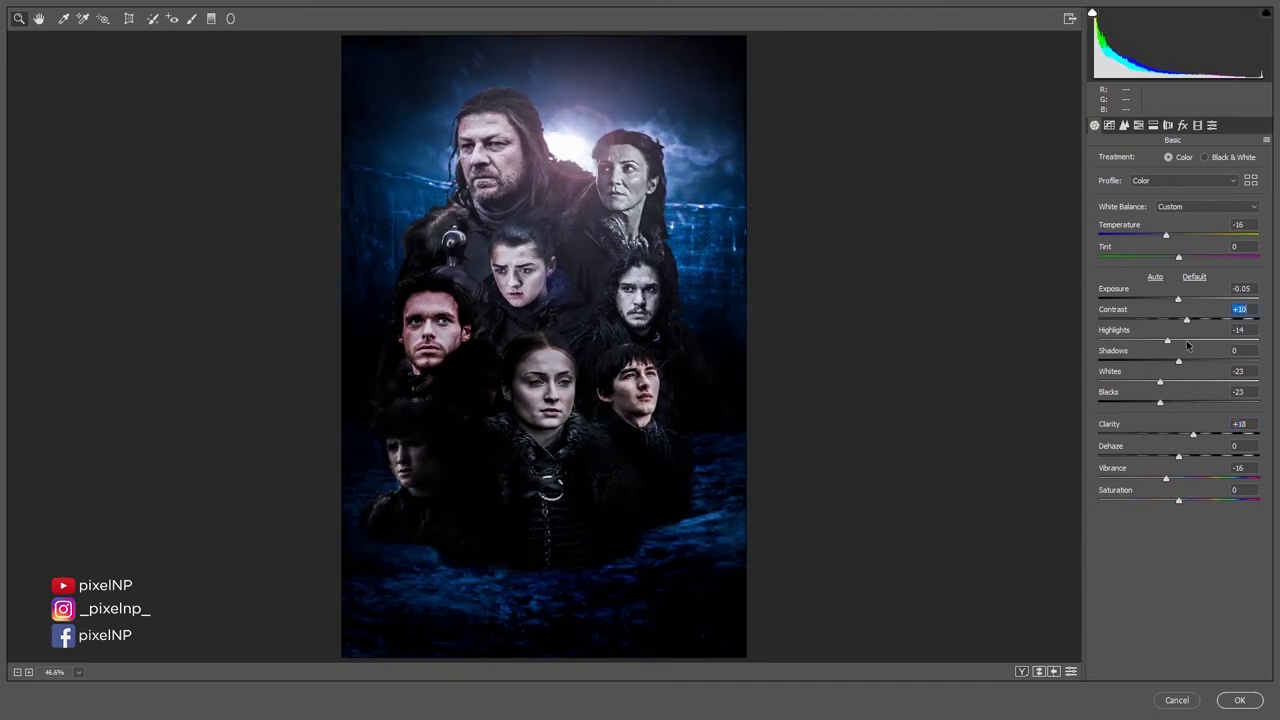
key(shift+Up)
key(shift+Up)
drag(1161, 383, 1191, 373)
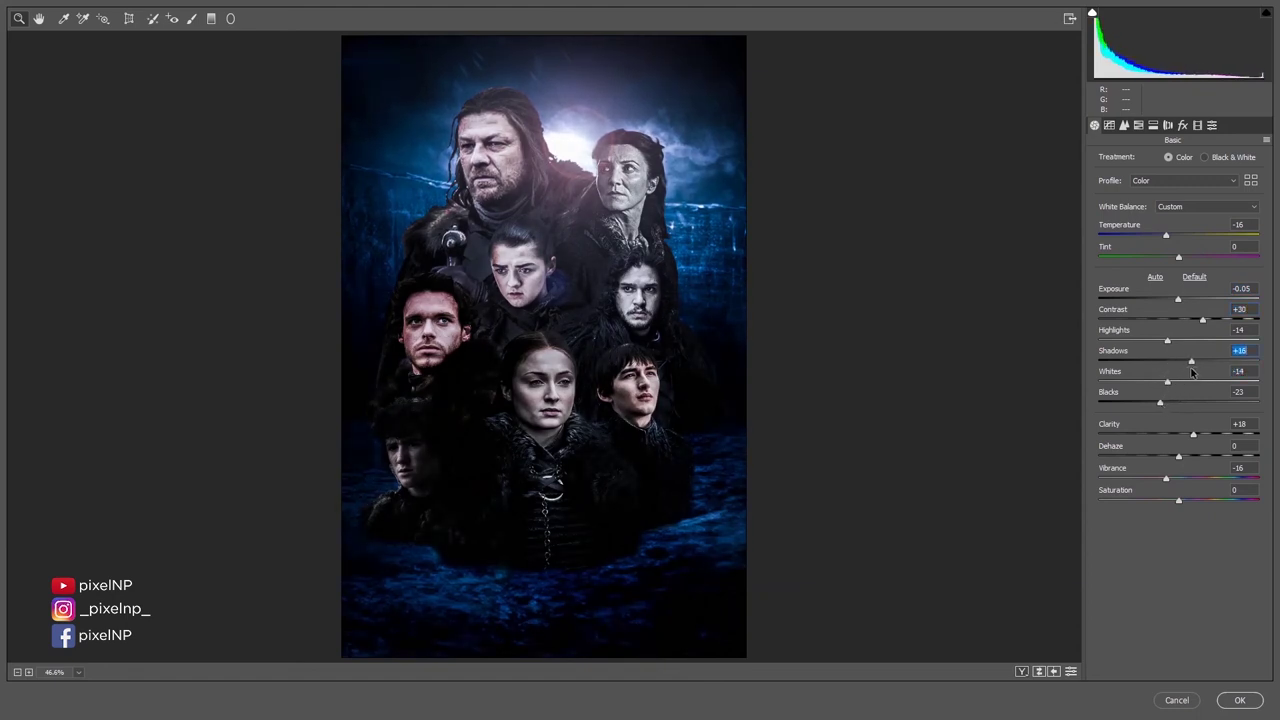
click(1223, 701)
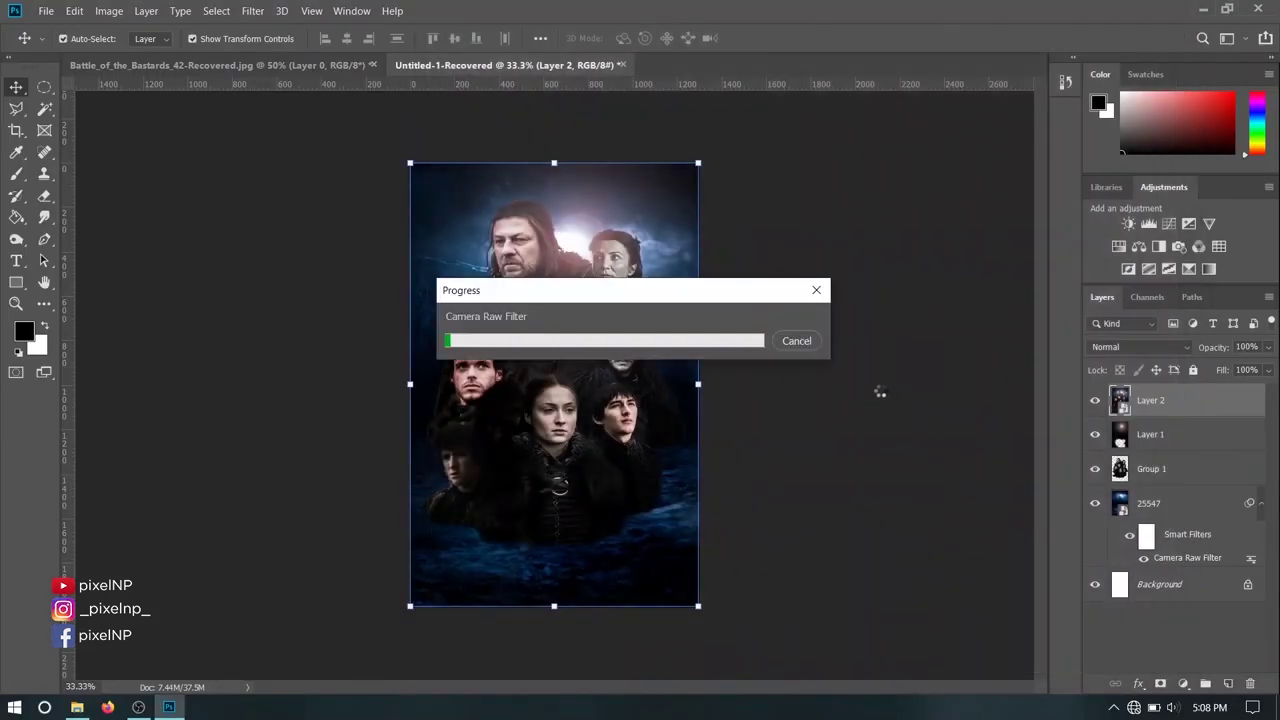
click(884, 396)
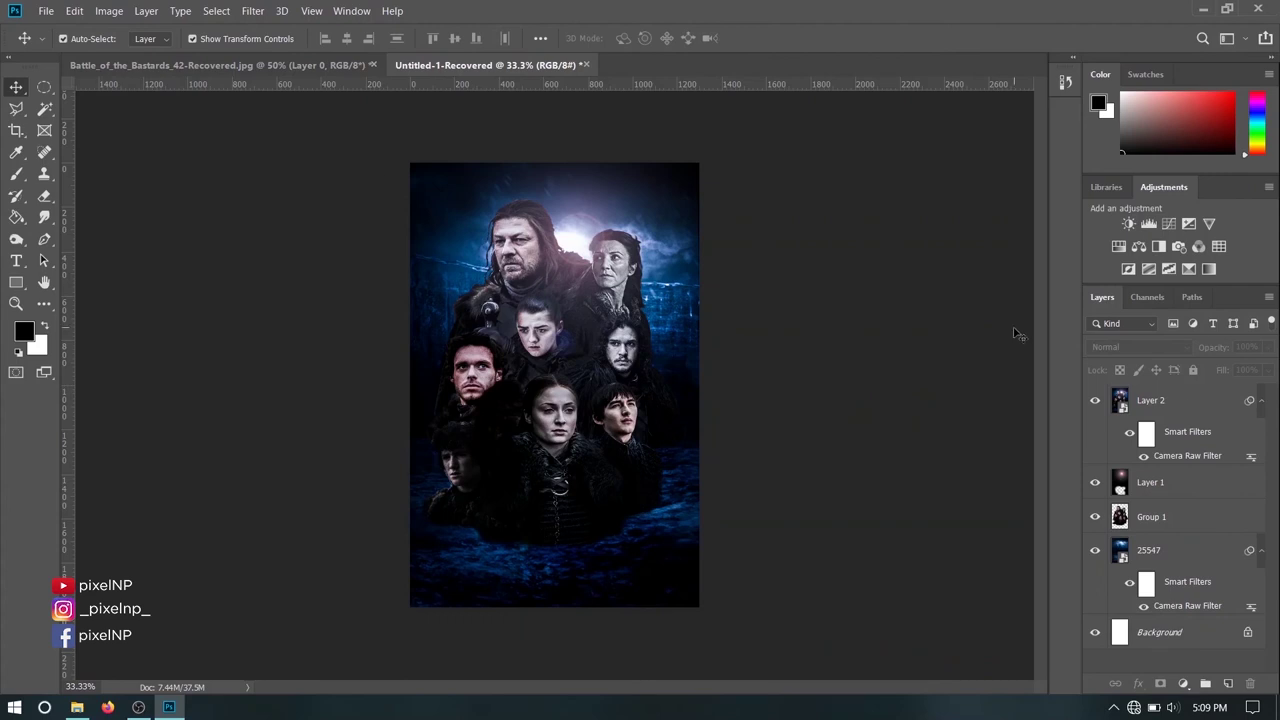
click(1189, 405)
right_click(1188, 403)
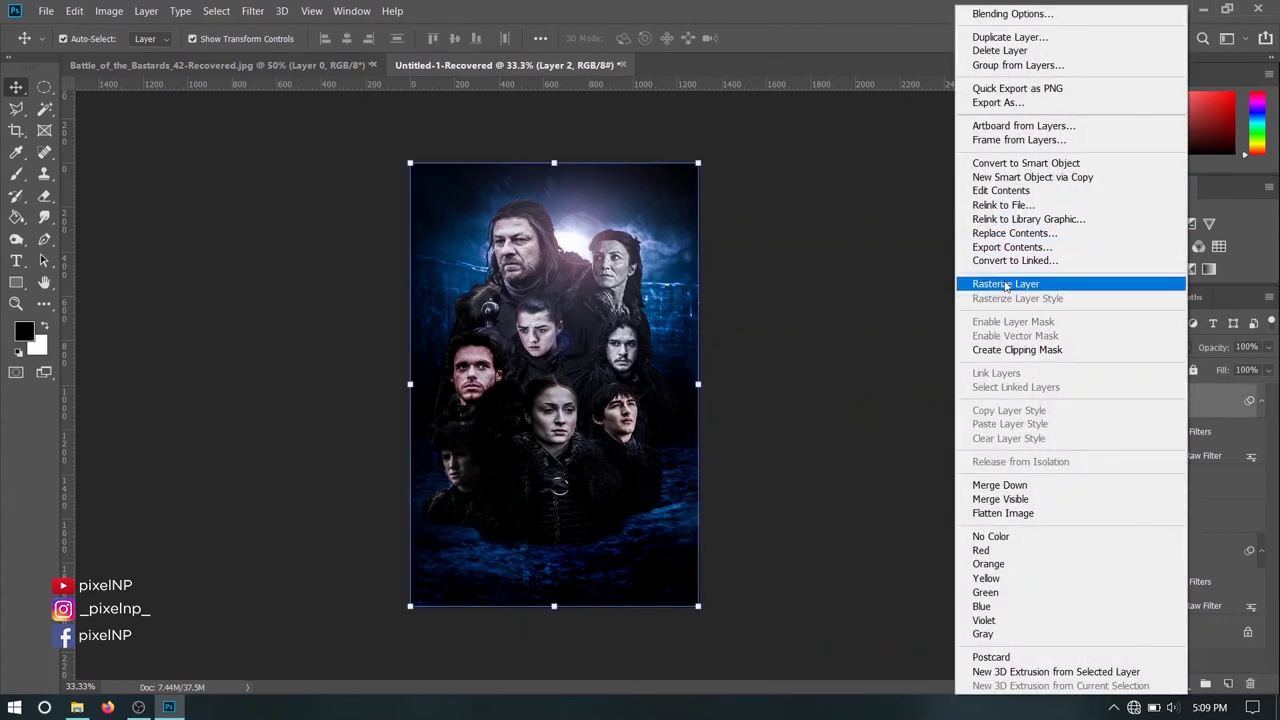
click(358, 181)
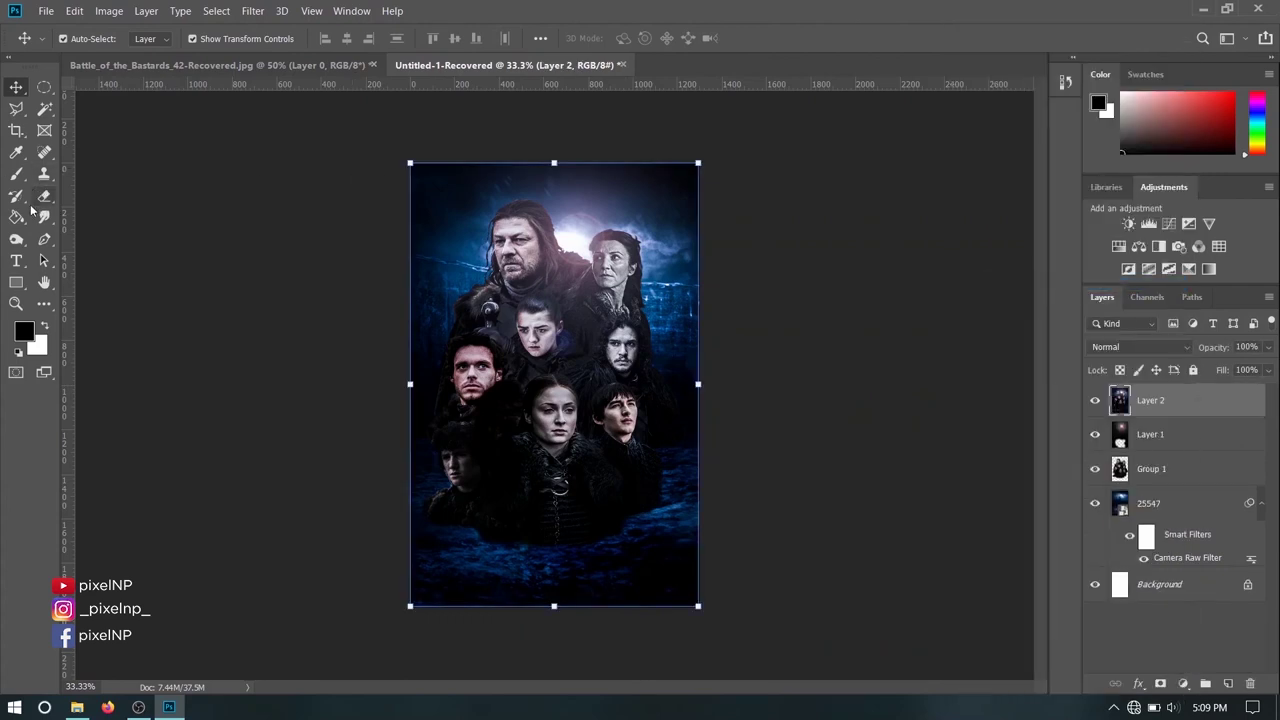
click(16, 173)
scroll(306, 409, up, 5)
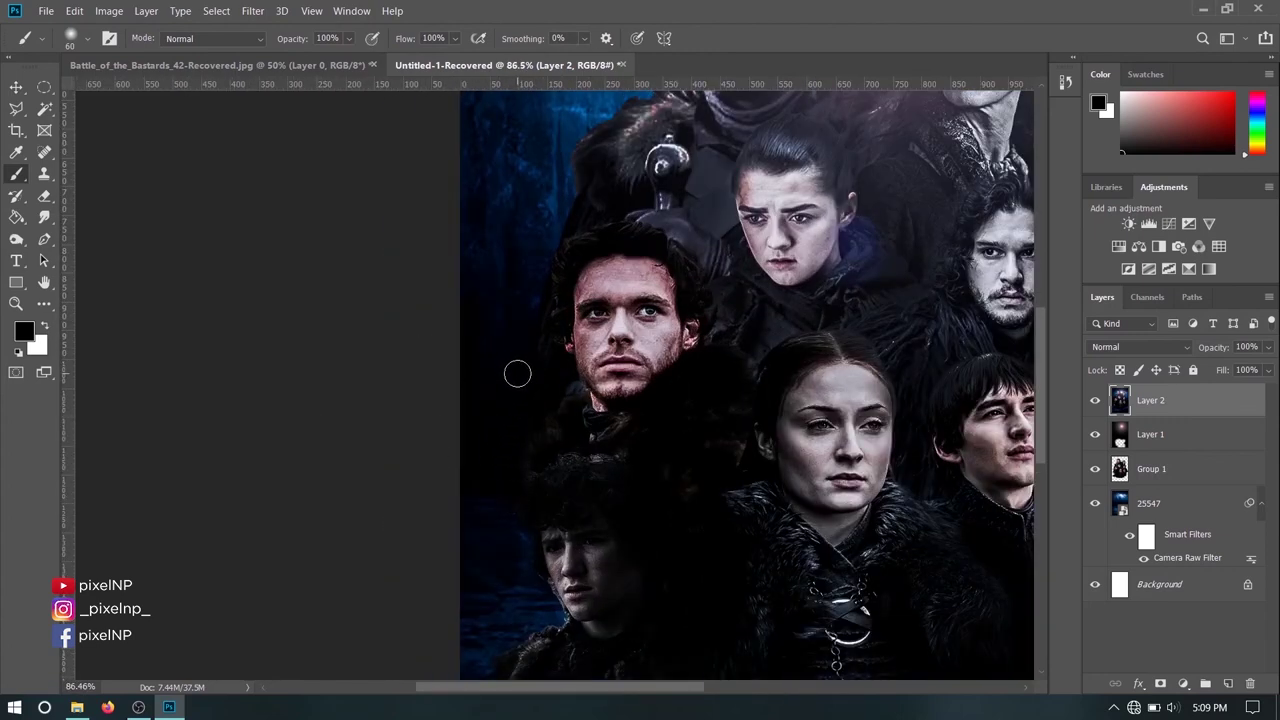
scroll(517, 374, down, 3)
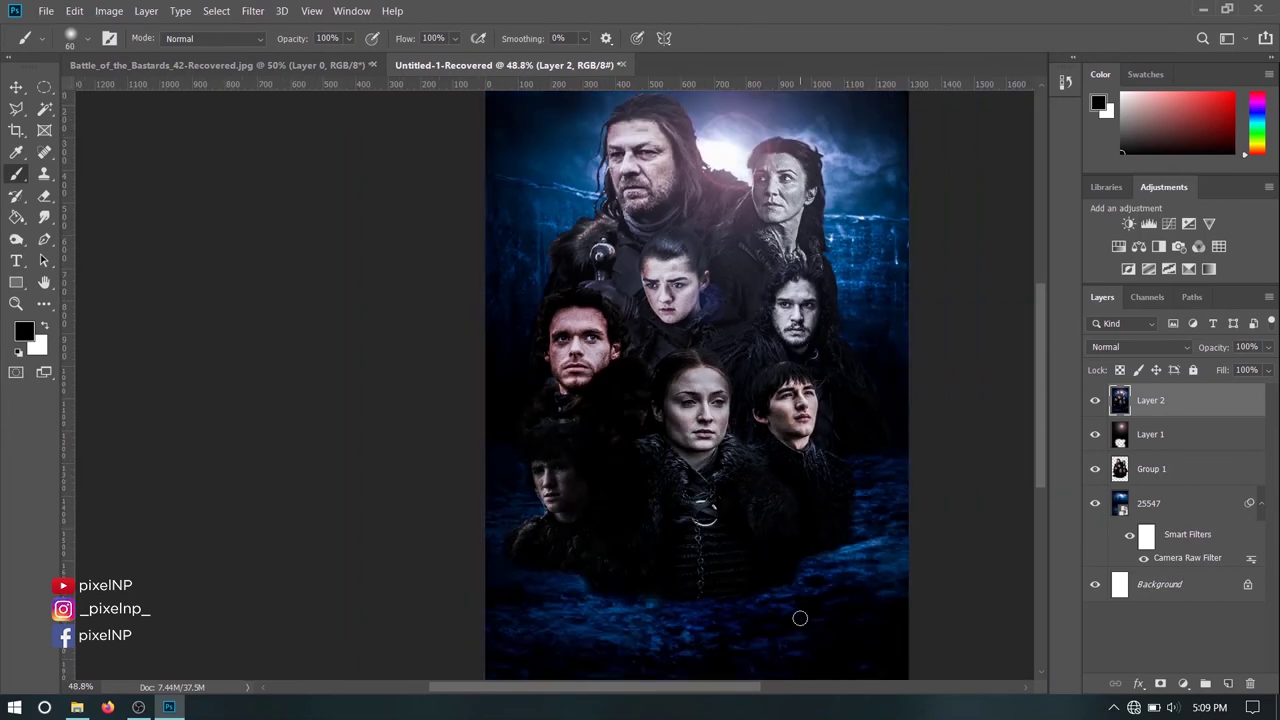
scroll(800, 618, down, 2)
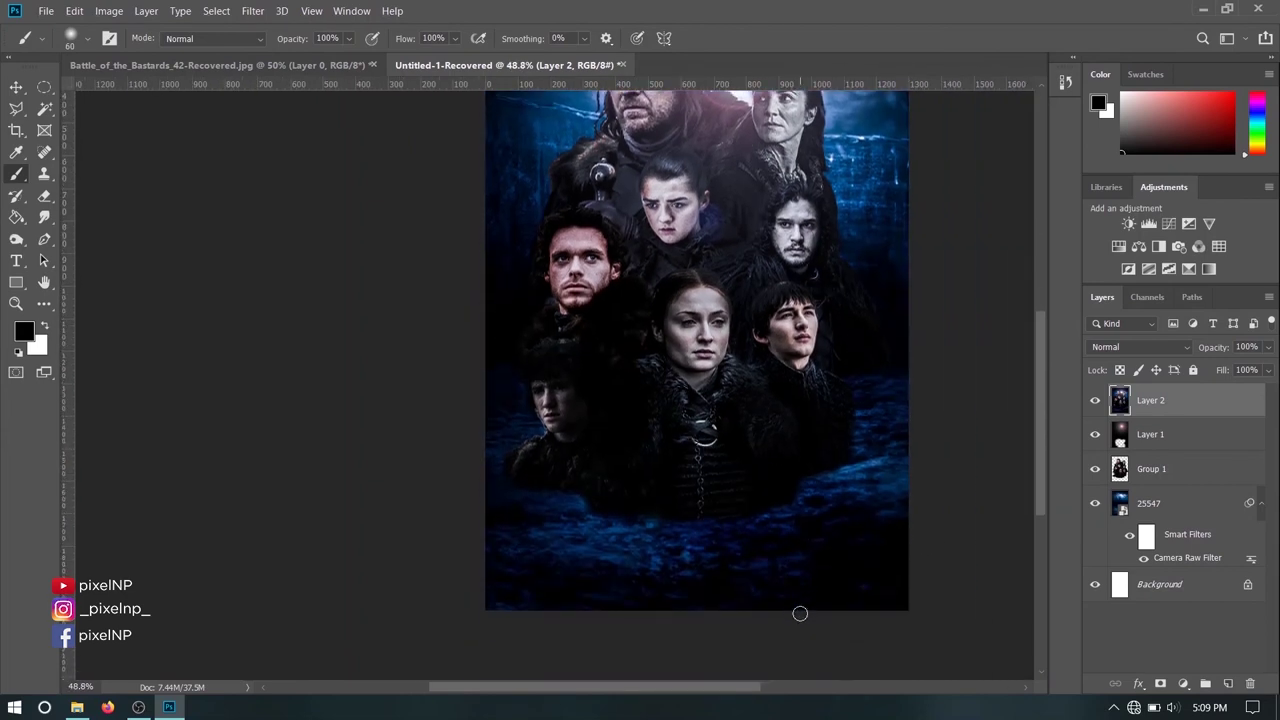
scroll(800, 610, down, 1)
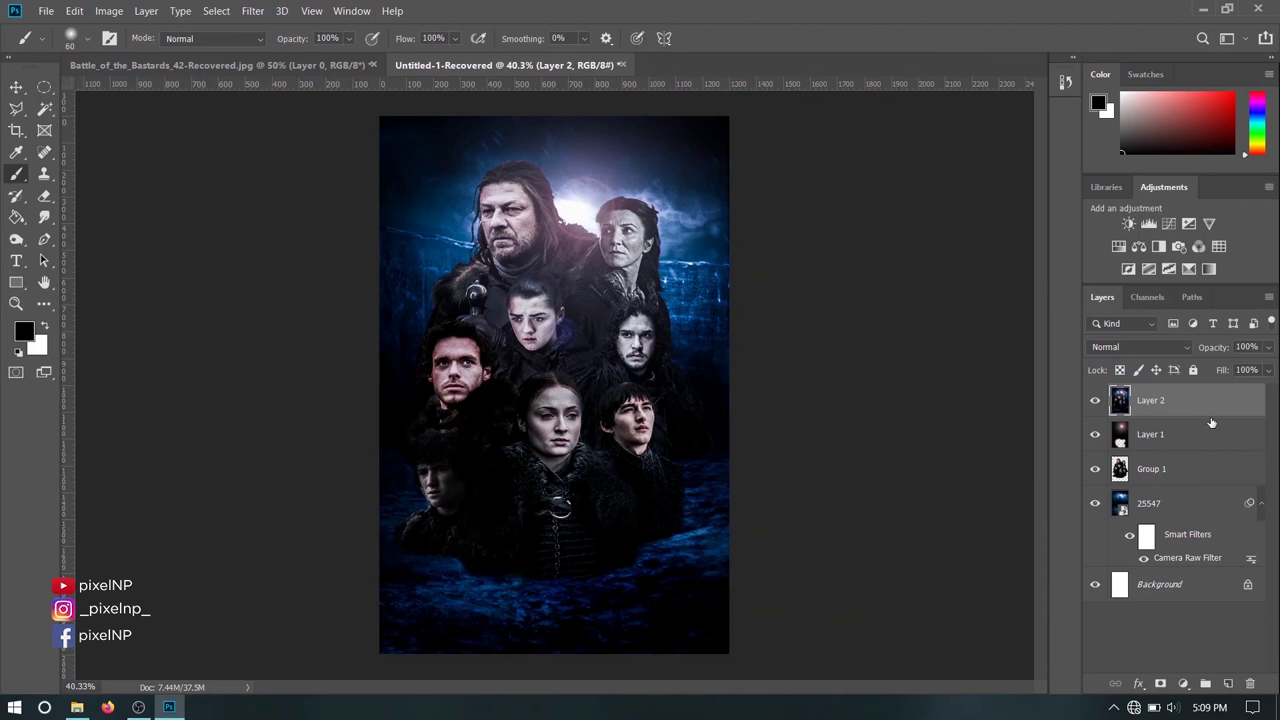
- Add Layer 3, enlarge the brush to 500 px, and paint black along the poster's bottom edge
key(ctrl+shift+n)
key(Return)
key(bracketright)
key(bracketright)
key(bracketright)
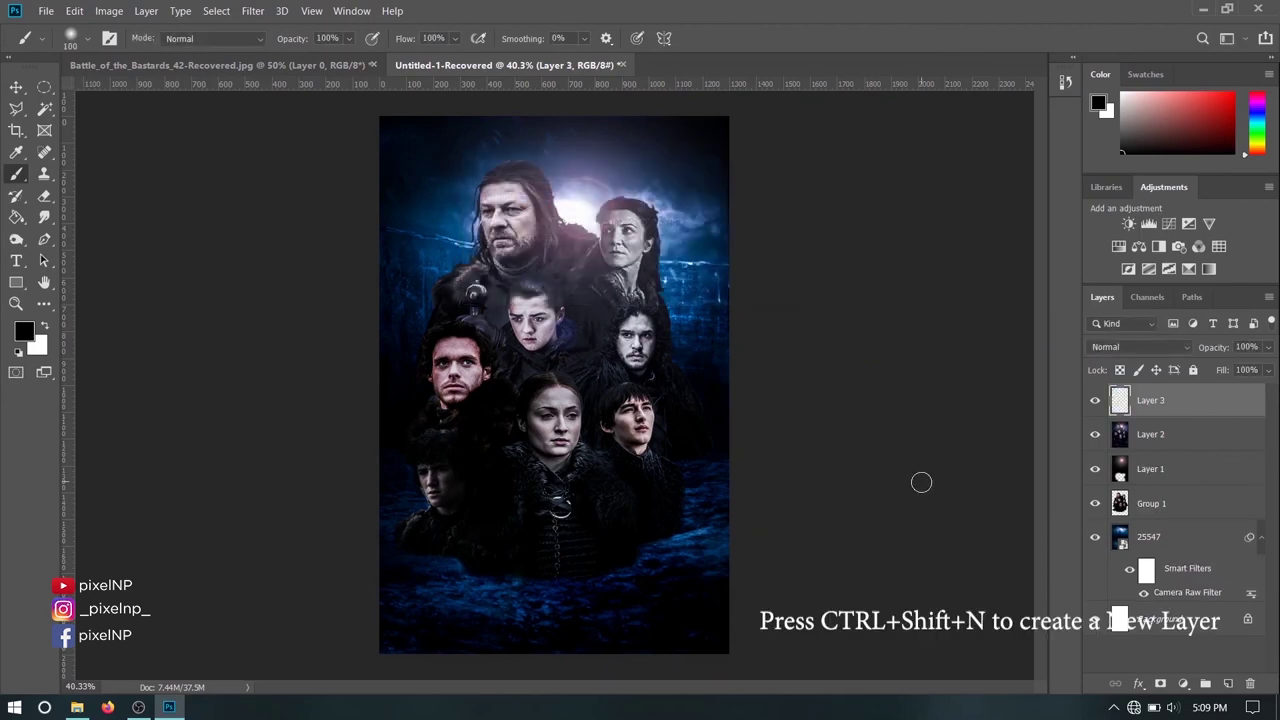
key(bracketright)
key(bracketright)
key(bracketright)
right_click(560, 415)
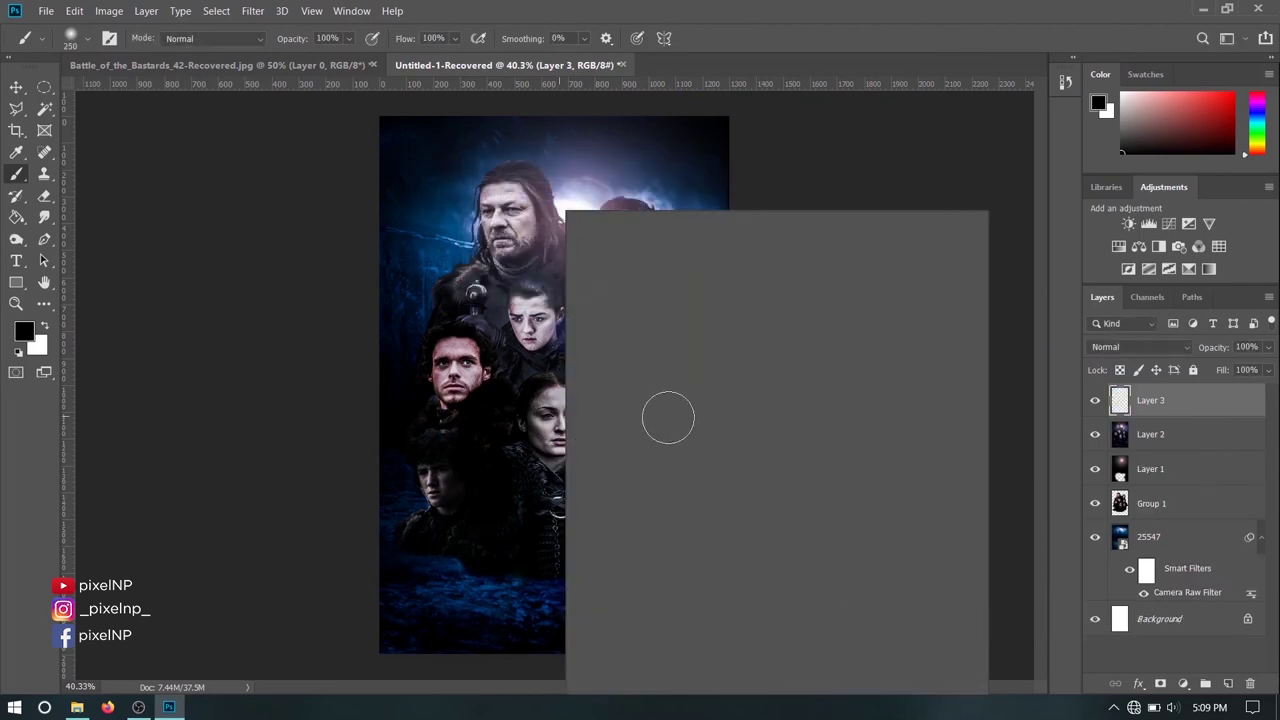
click(313, 483)
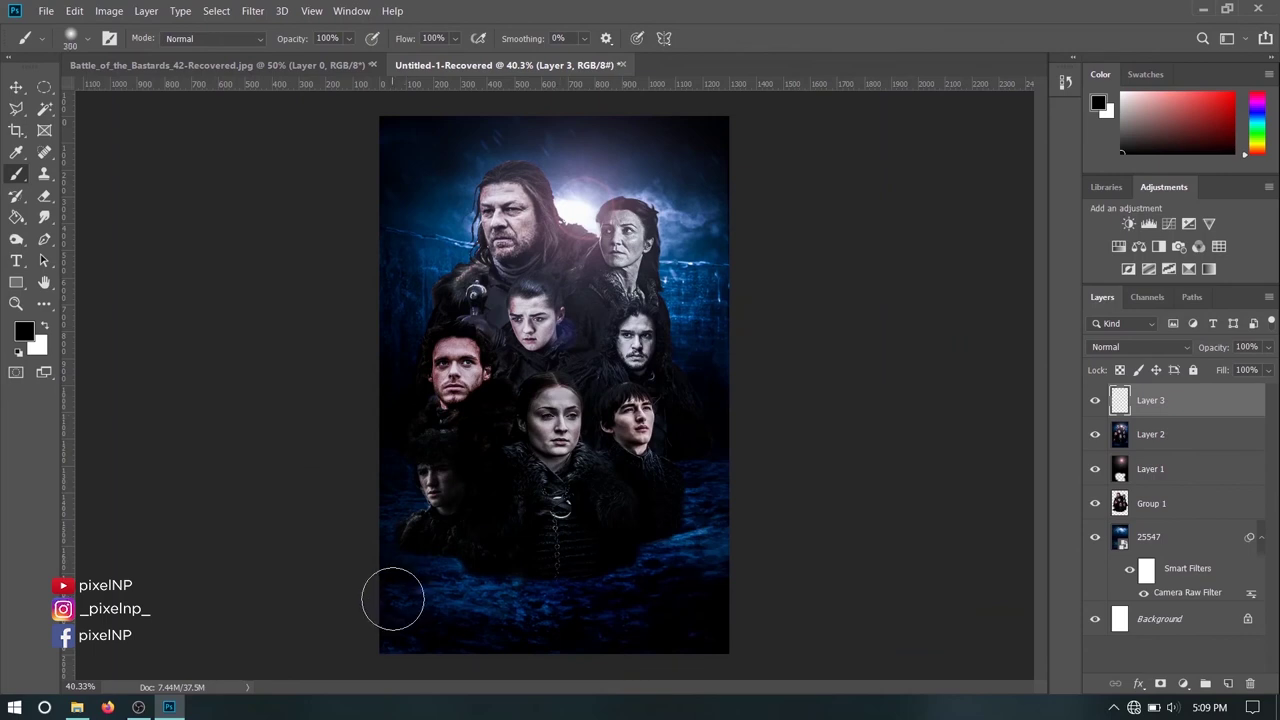
key(bracketright)
key(bracketright)
key(bracketright)
mouse_move(394, 600)
mouse_down()
mouse_move(711, 625)
mouse_move(377, 609)
mouse_move(714, 586)
mouse_move(409, 600)
mouse_move(719, 567)
mouse_move(532, 614)
mouse_up()
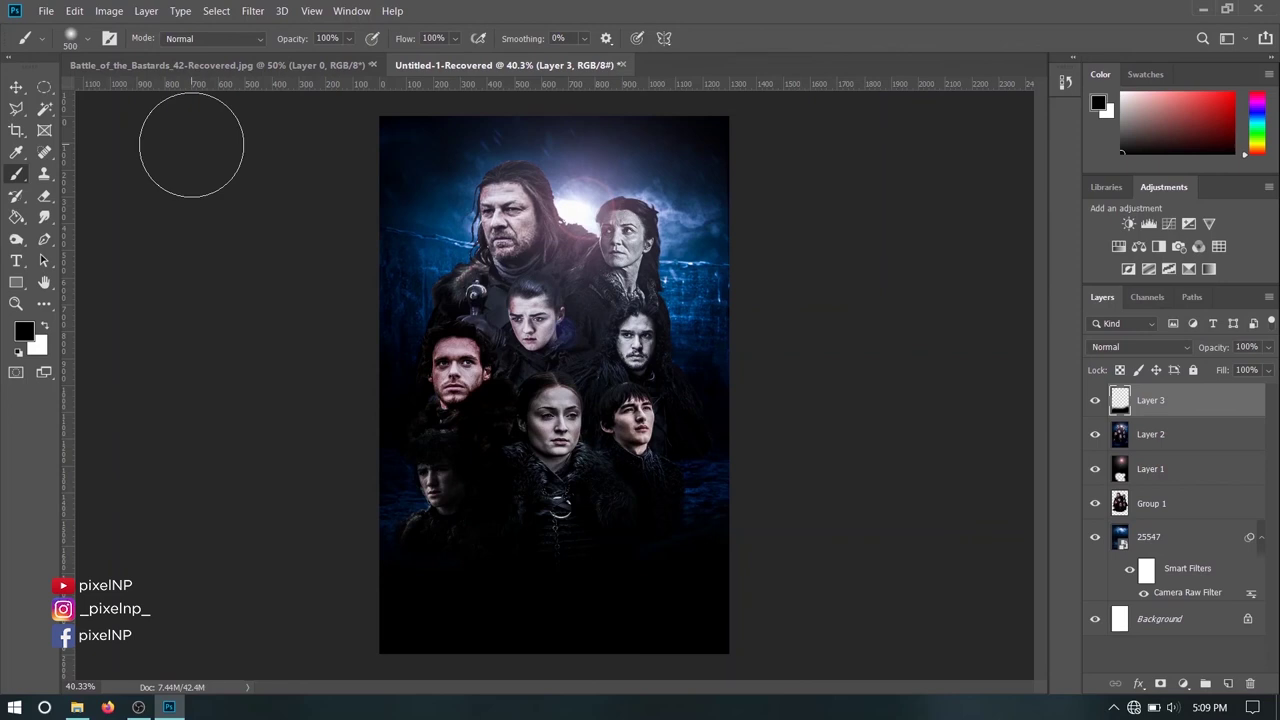
- Start a white text layer in the lower poster and type the STARKS title
click(16, 260)
click(452, 531)
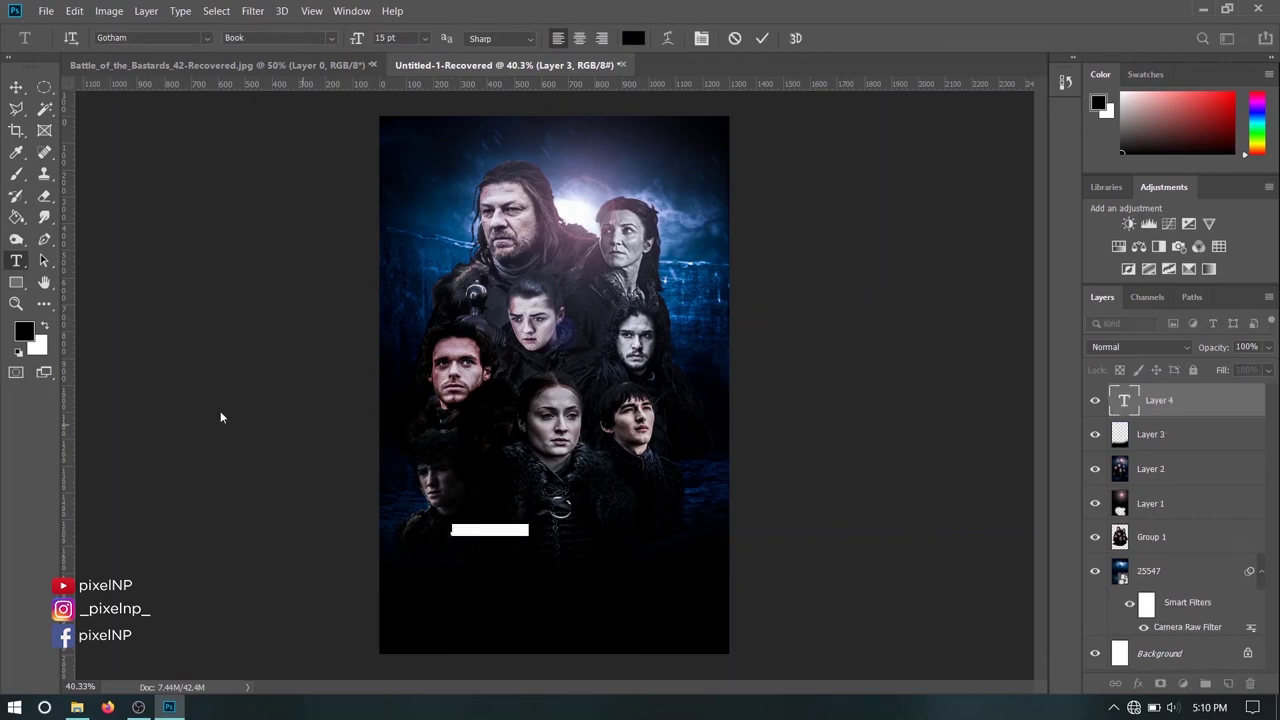
click(44, 326)
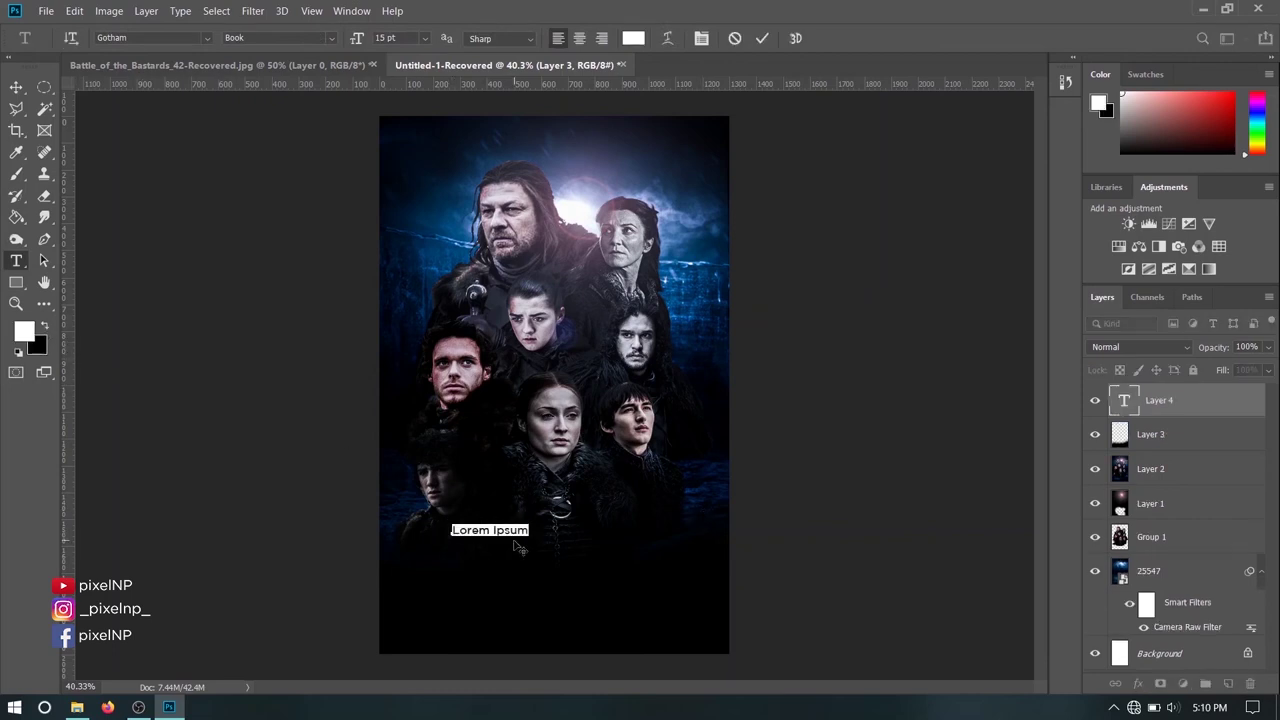
text(GAME)
key(ctrl+a)
text(S)
- Set STARKS to the Game of Thrones font at 73 pt and move it lower
key(ctrl+t)
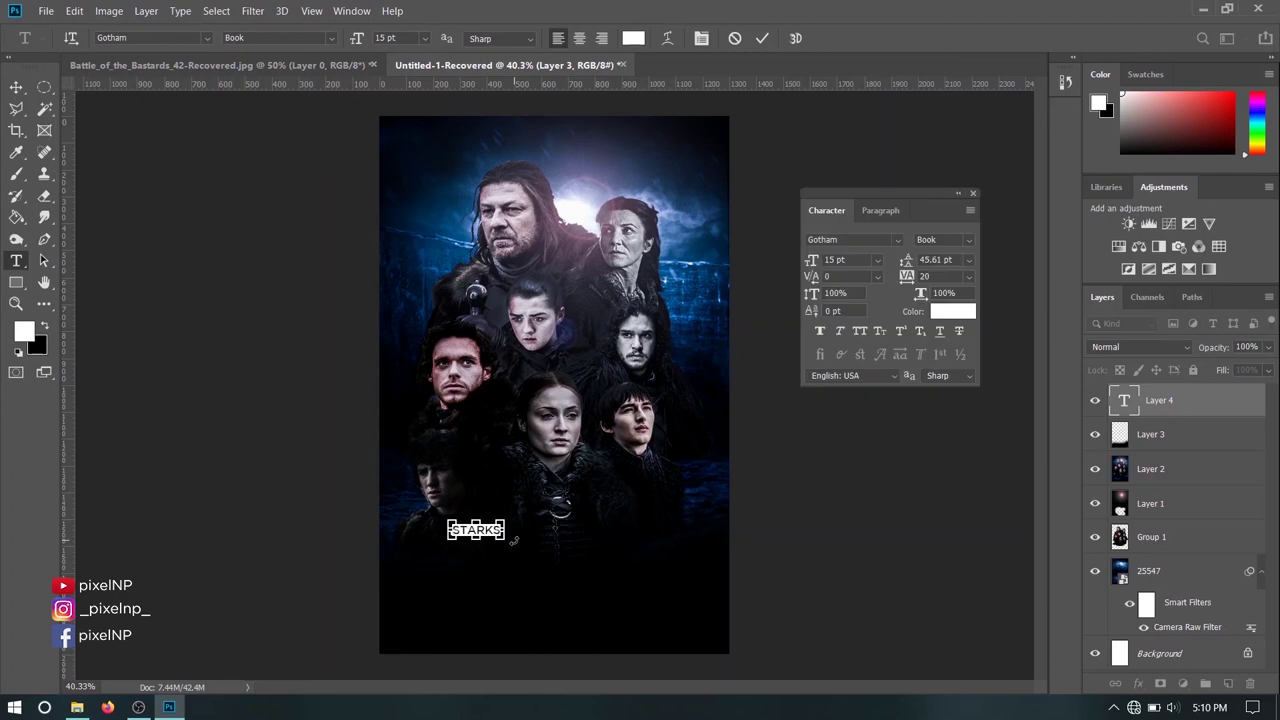
click(859, 241)
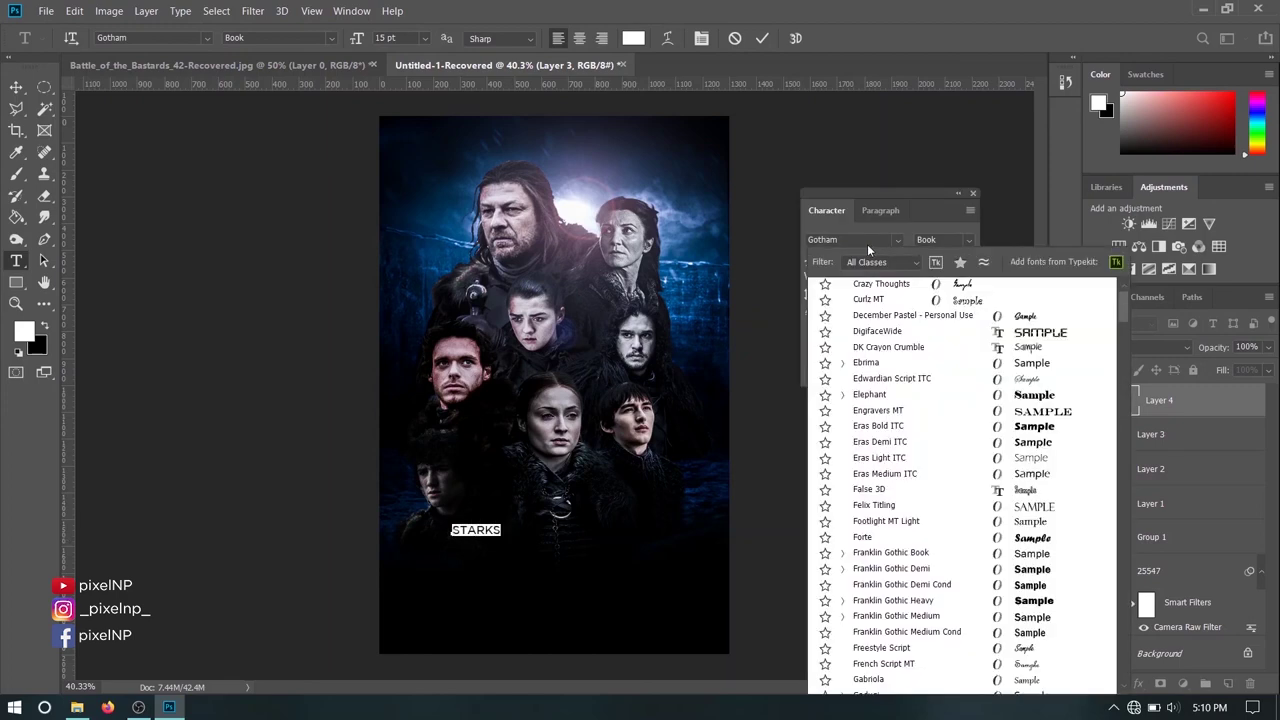
text(G)
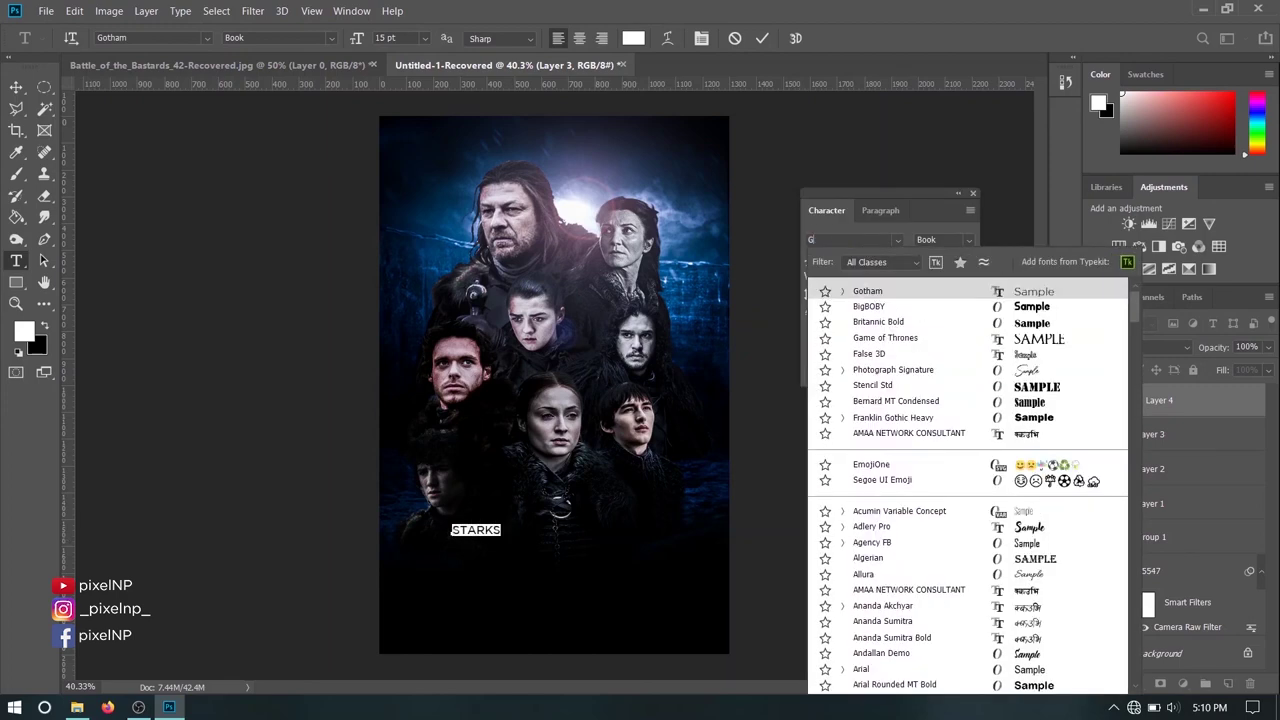
text(ame of Thrones)
key(Return)
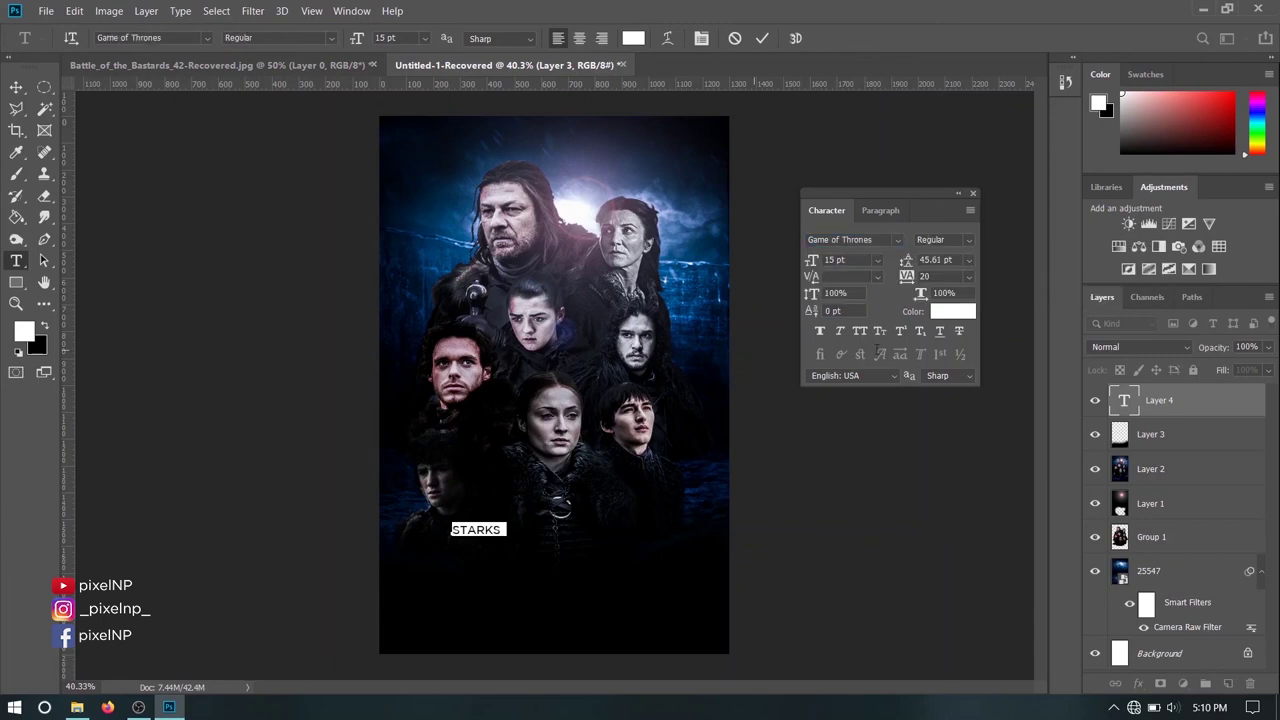
drag(811, 263, 860, 277)
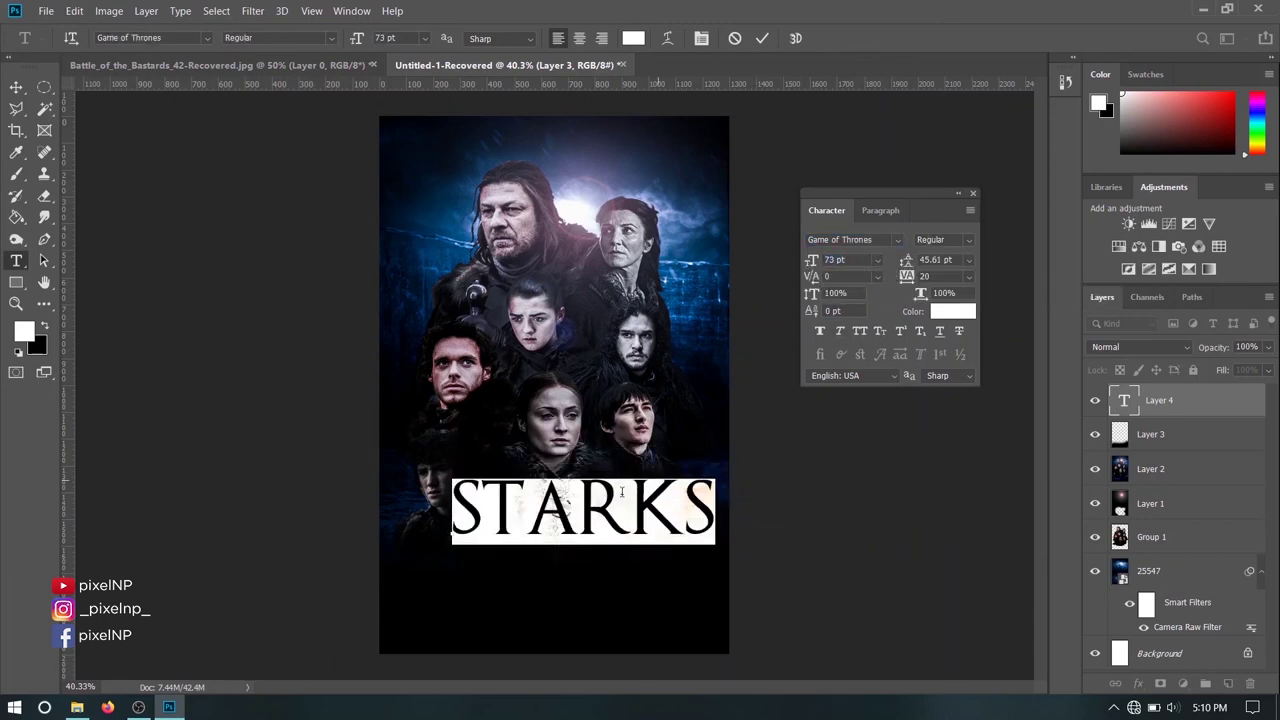
click(579, 510)
drag(619, 571, 590, 617)
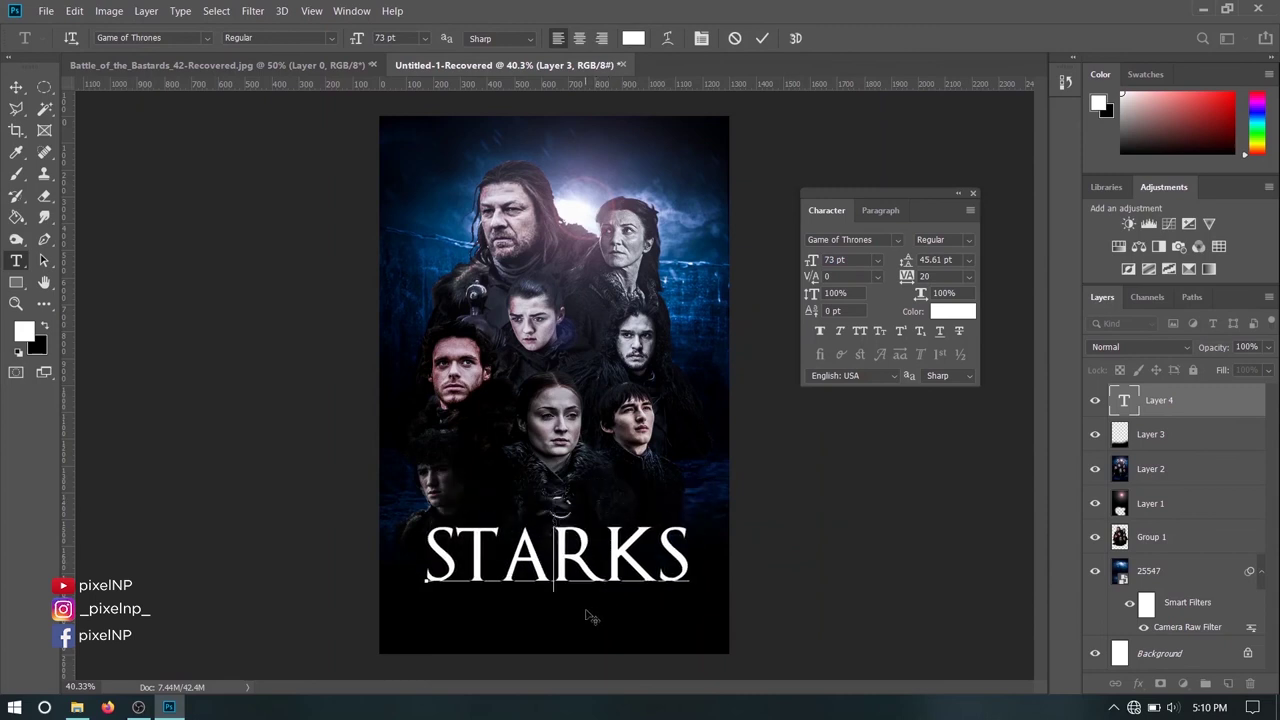
- Tighten the STARKS tracking to -20 and nudge the title right to centre it
double_click(584, 566)
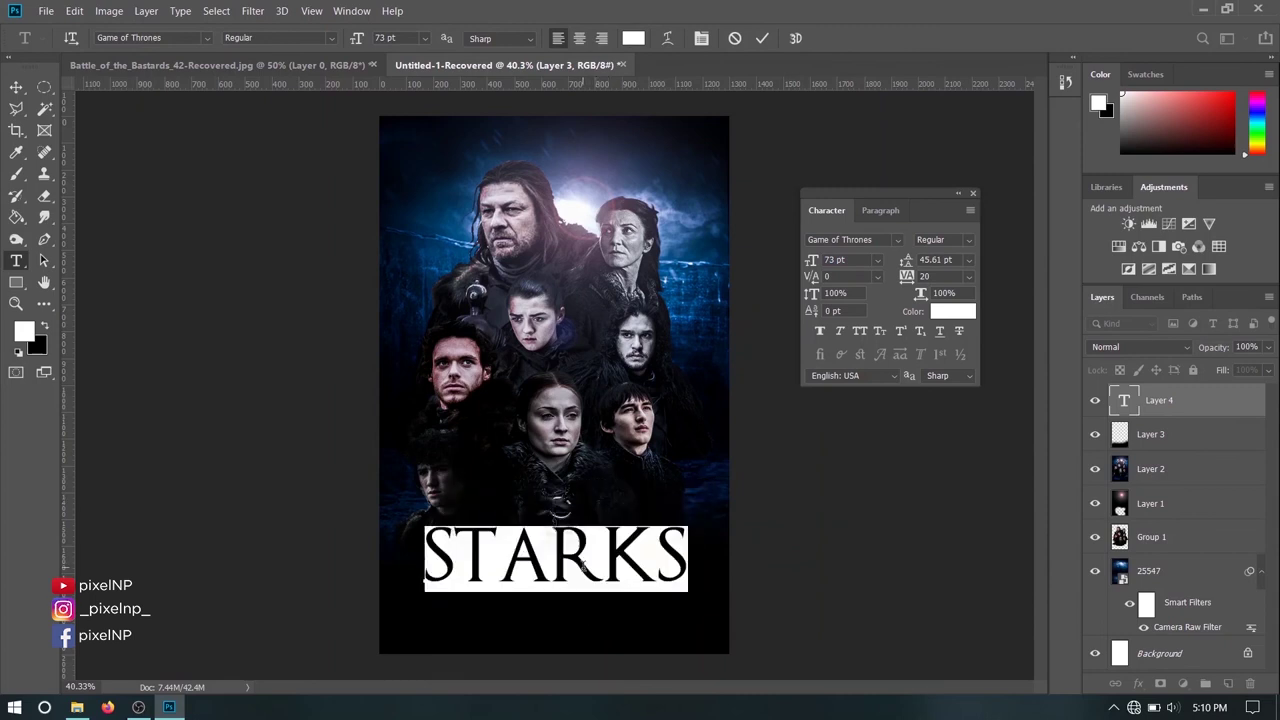
click(798, 502)
double_click(593, 566)
key(Down)
key(Down)
key(Down)
key(Down)
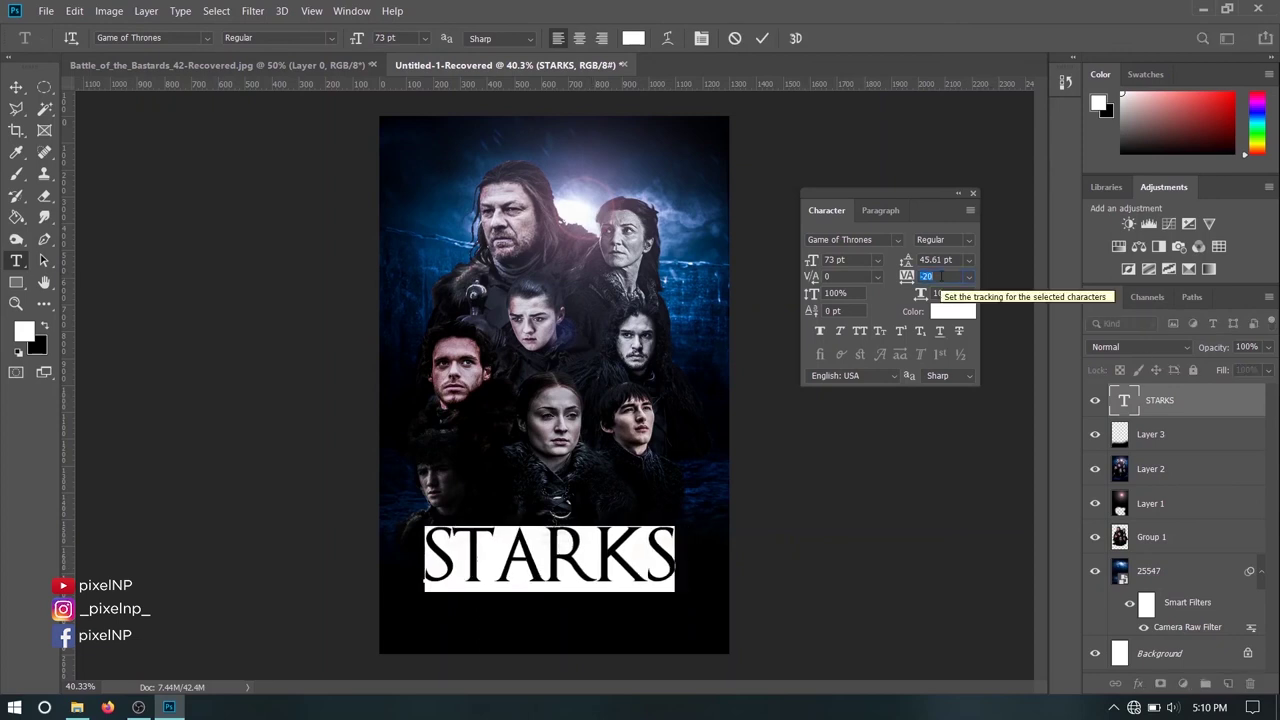
click(17, 88)
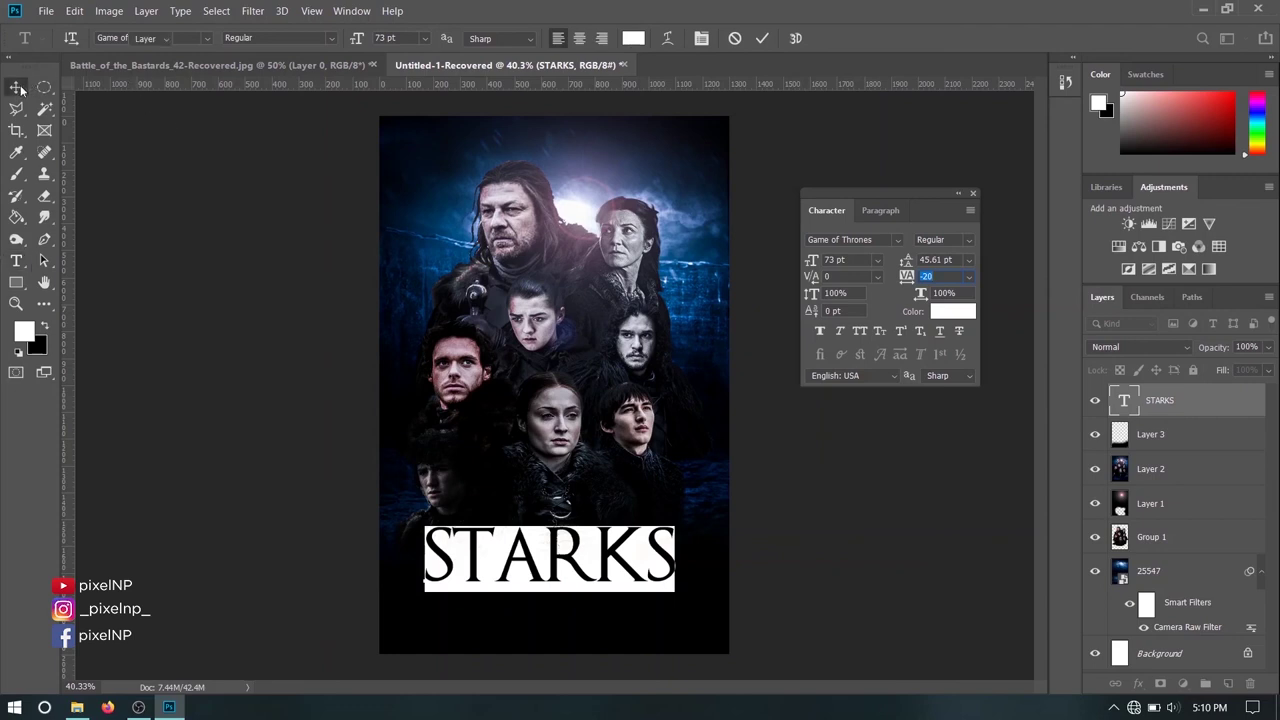
drag(598, 570, 613, 571)
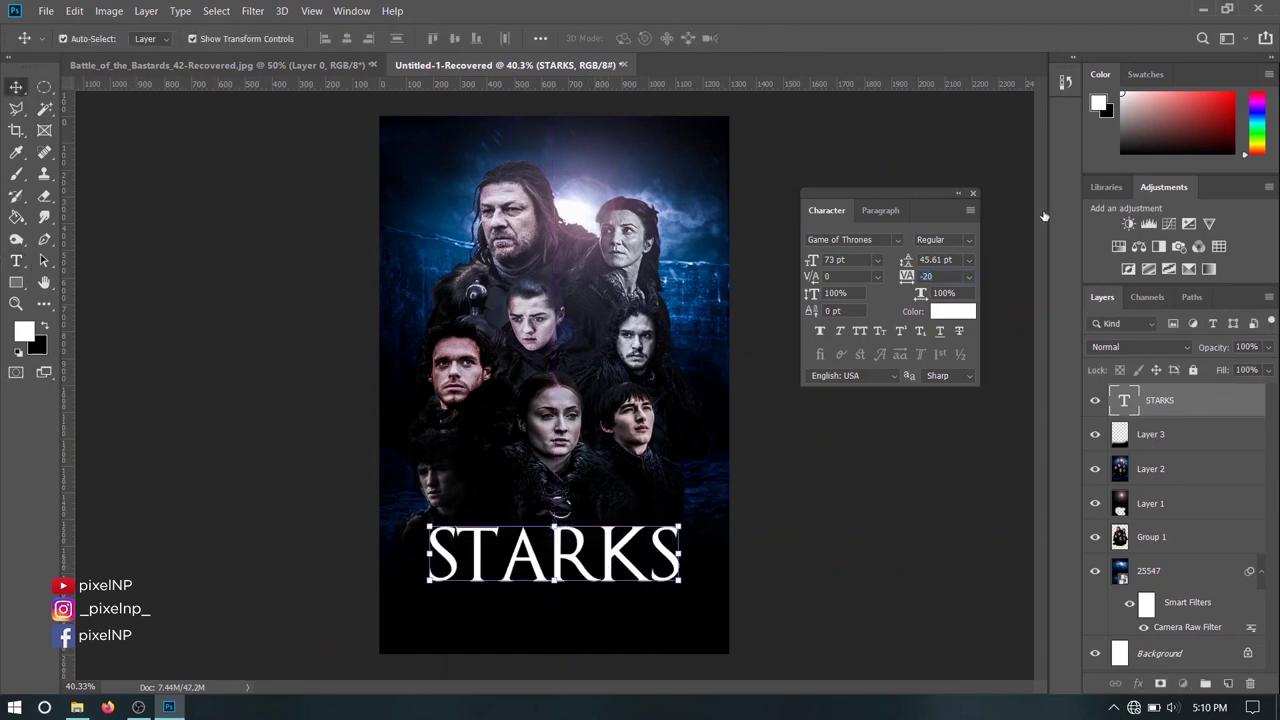
- Add a textured Bevel & Emboss with maximum depth to the STARKS layer
double_click(1205, 403)
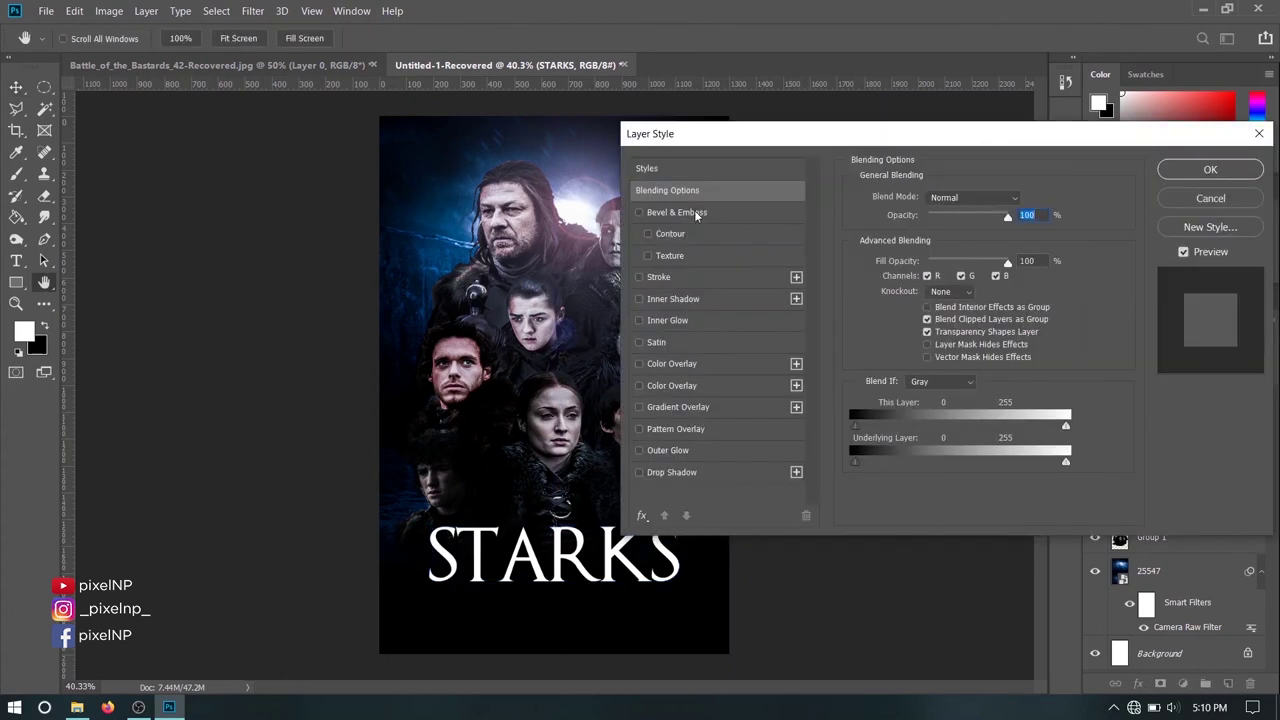
click(697, 213)
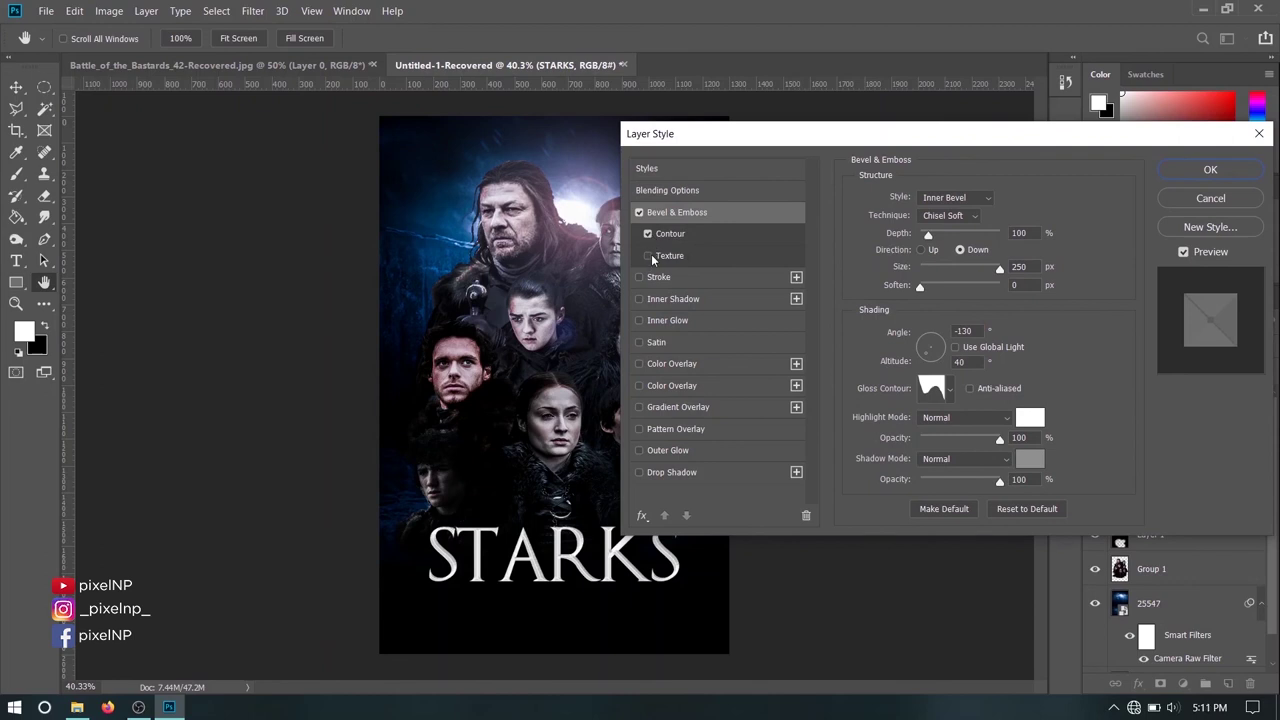
click(648, 255)
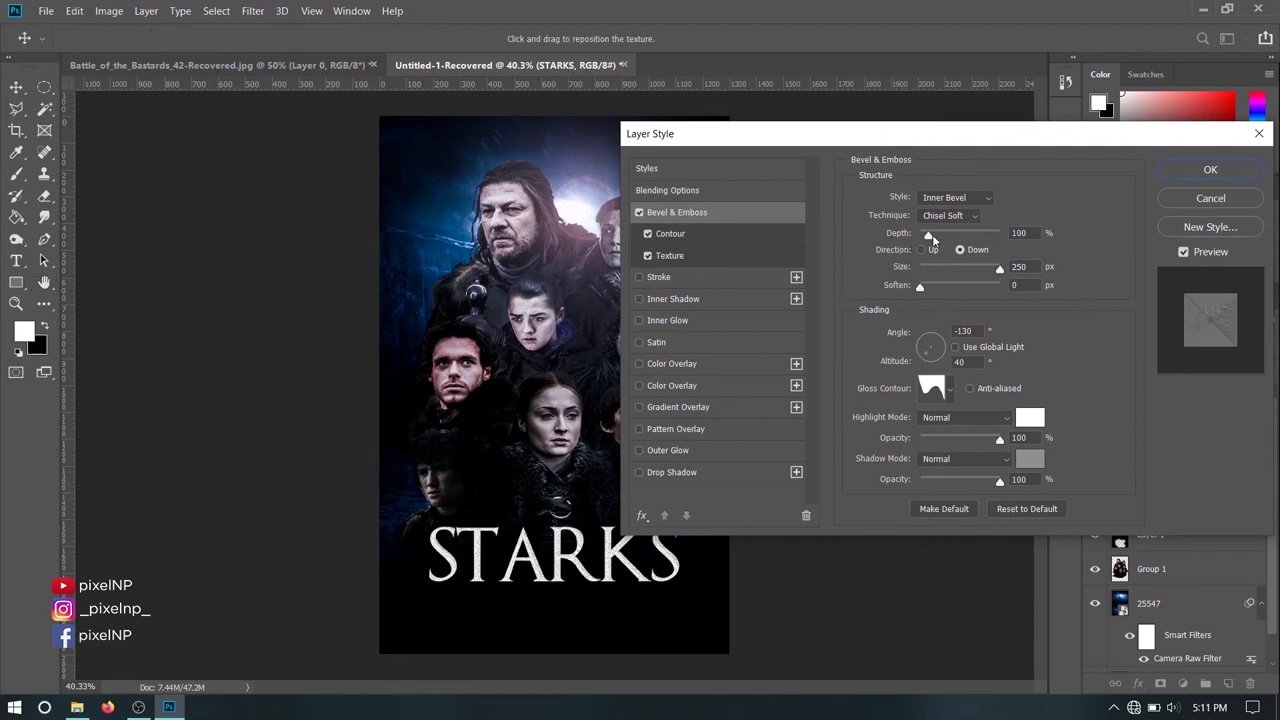
drag(931, 235, 1000, 235)
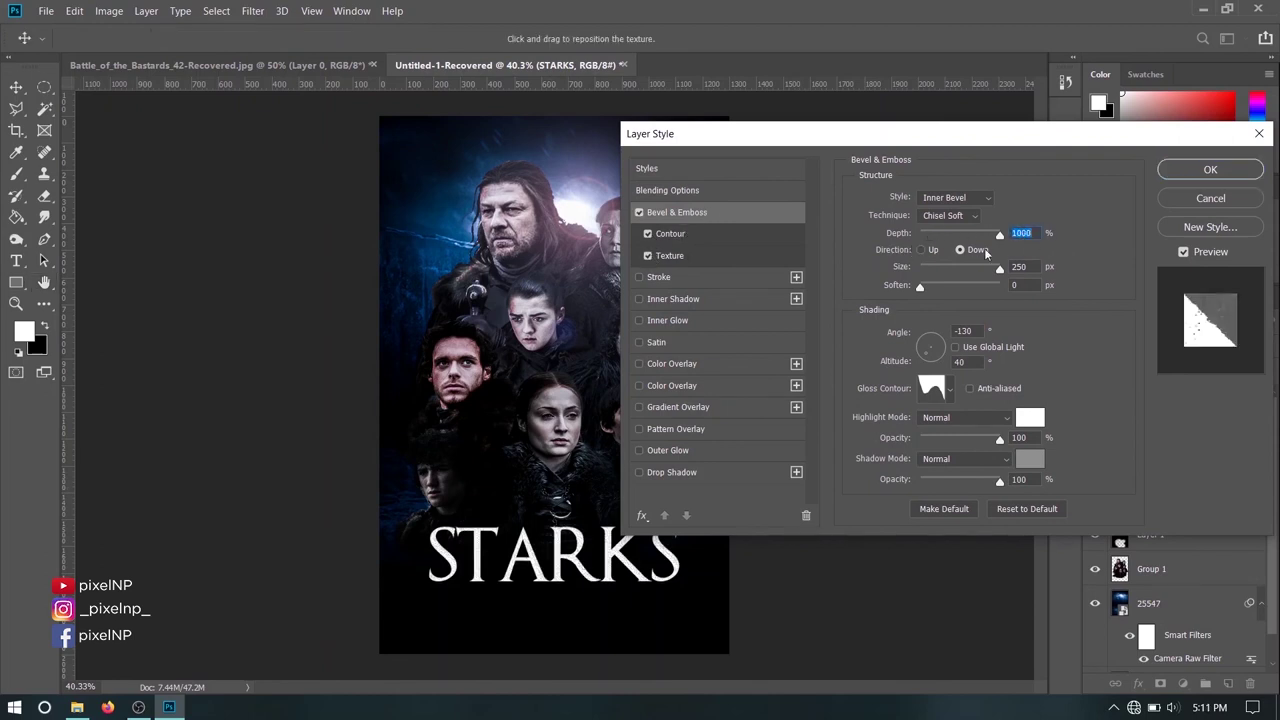
click(1210, 175)
scroll(656, 535, up, 3)
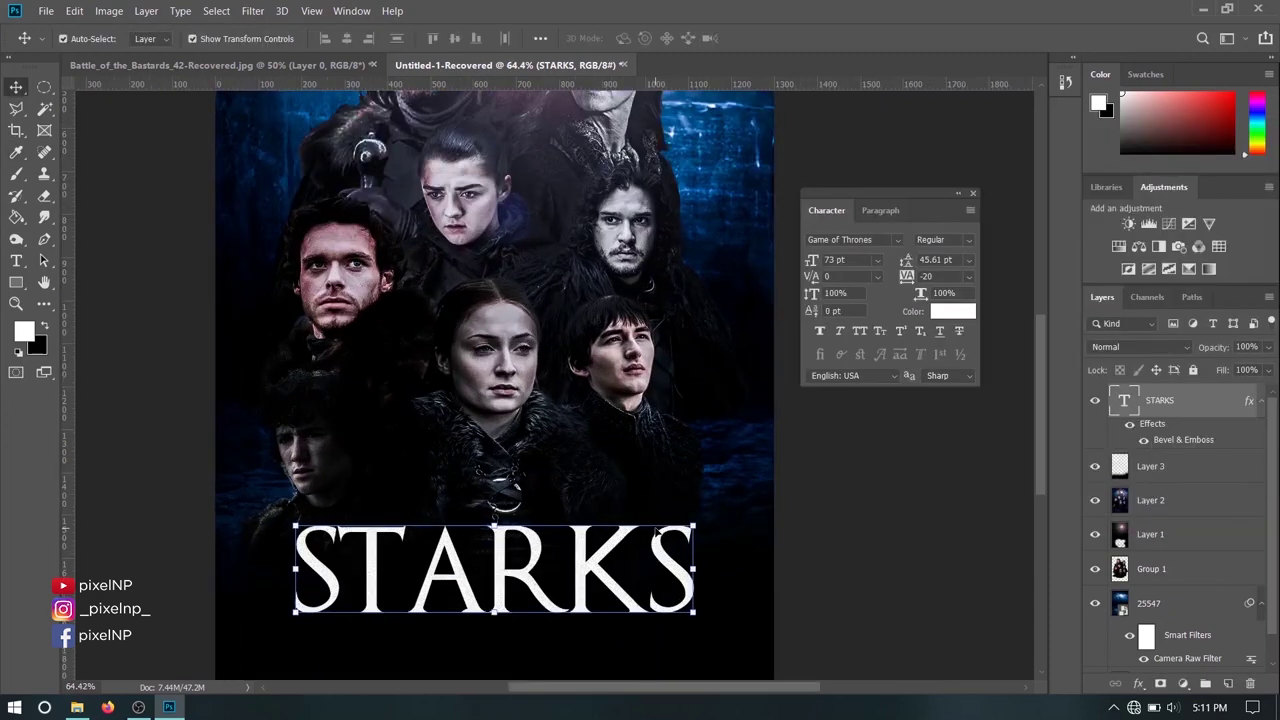
scroll(656, 535, up, 3)
scroll(656, 535, up, 3)
scroll(656, 535, up, 1)
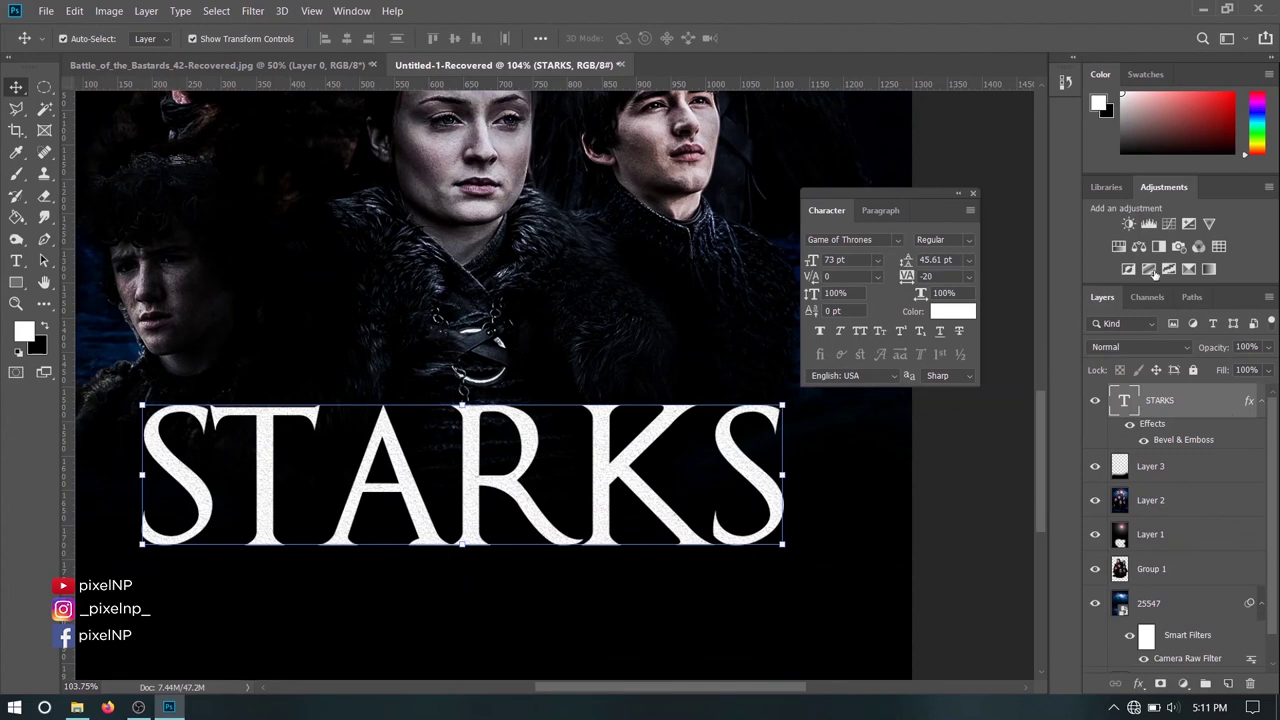
- Set the STARKS bevel to Inner Bevel, Chisel Hard, with a black shadow colour
double_click(1183, 443)
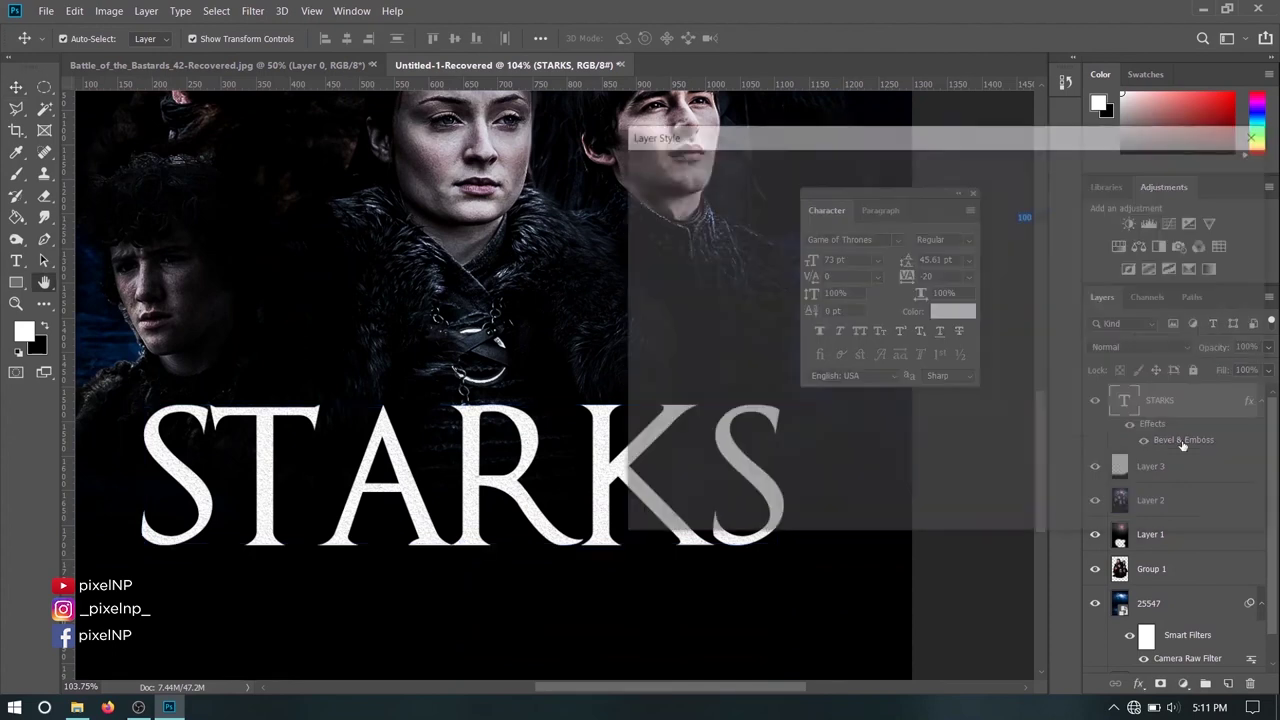
click(676, 212)
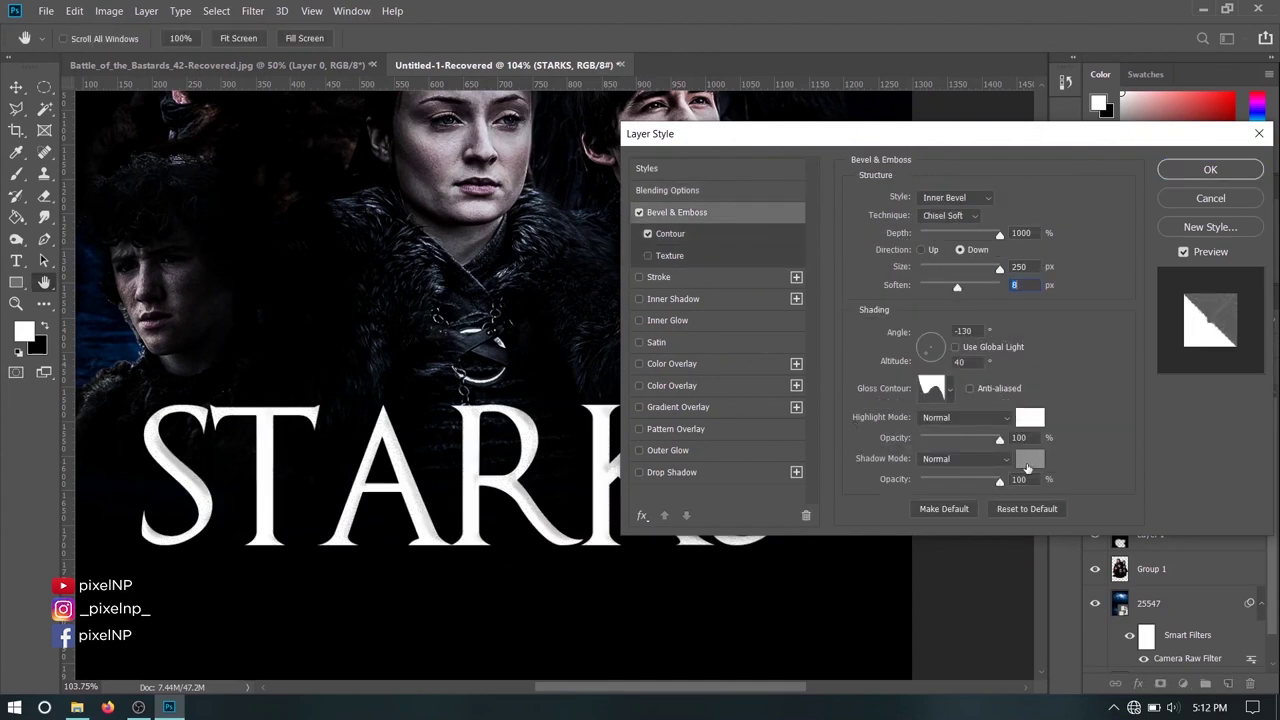
click(1029, 459)
drag(957, 421, 915, 433)
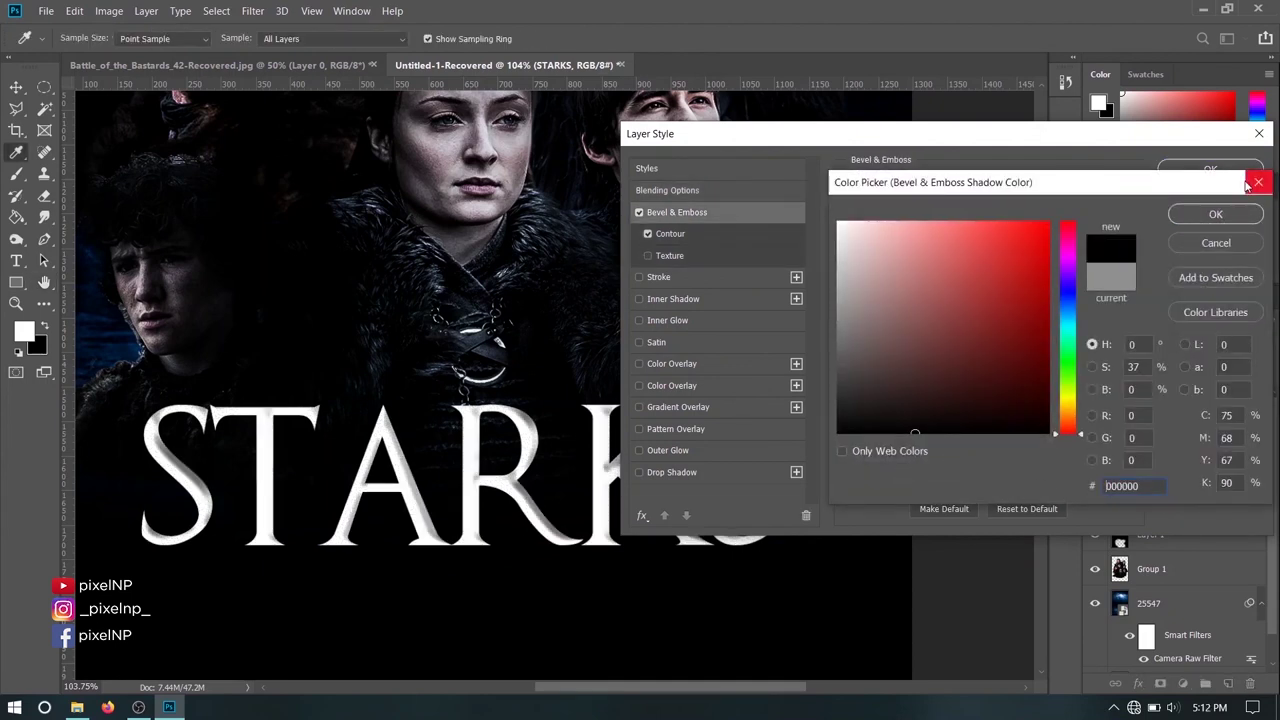
click(1215, 214)
click(948, 215)
click(945, 242)
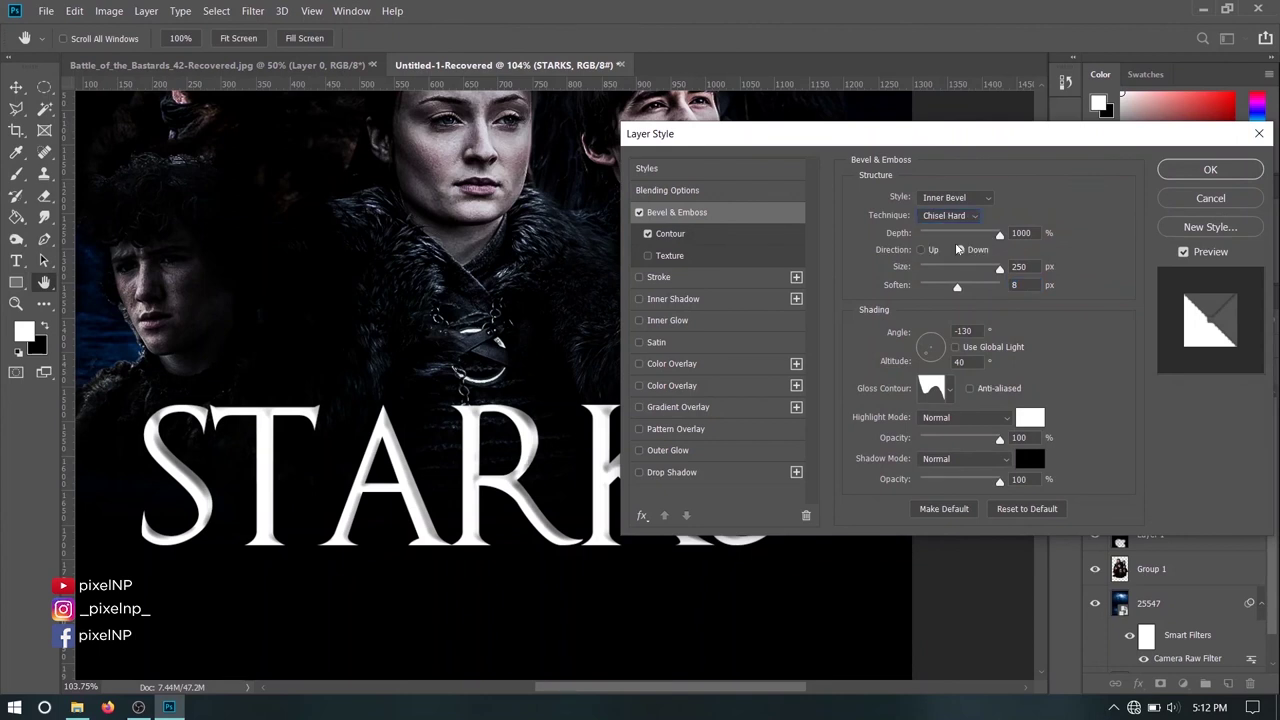
click(955, 197)
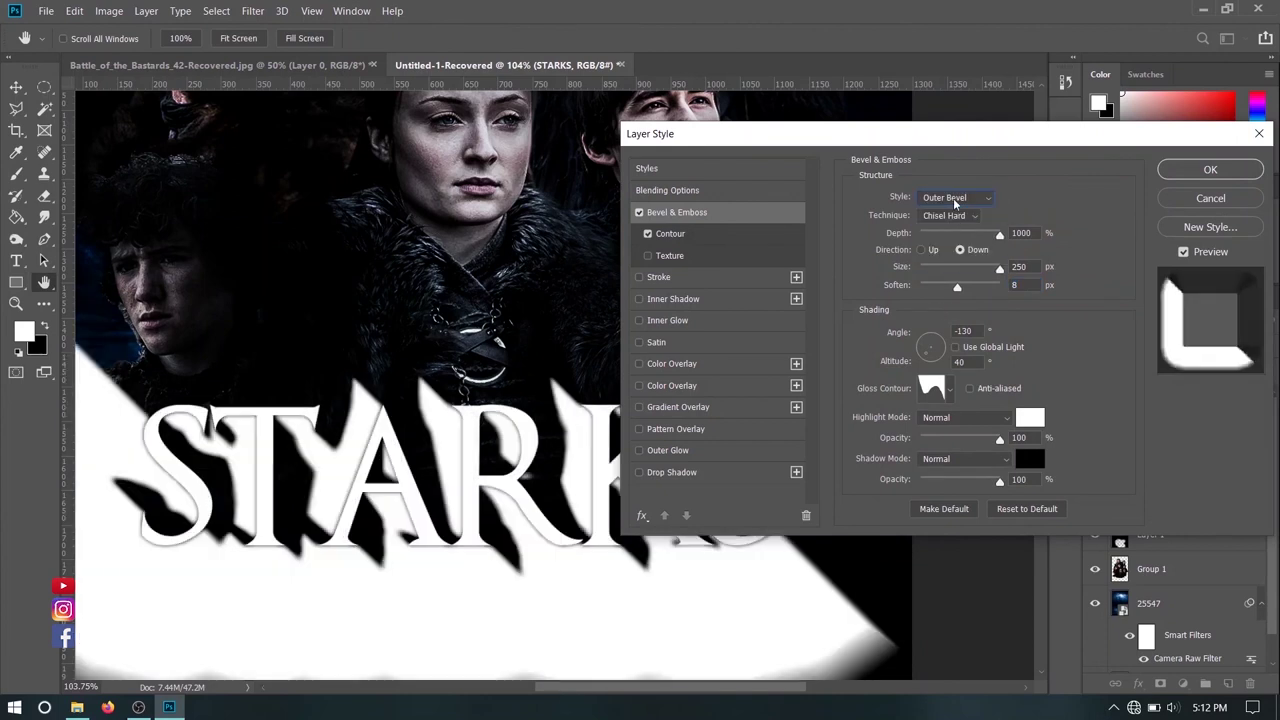
click(955, 197)
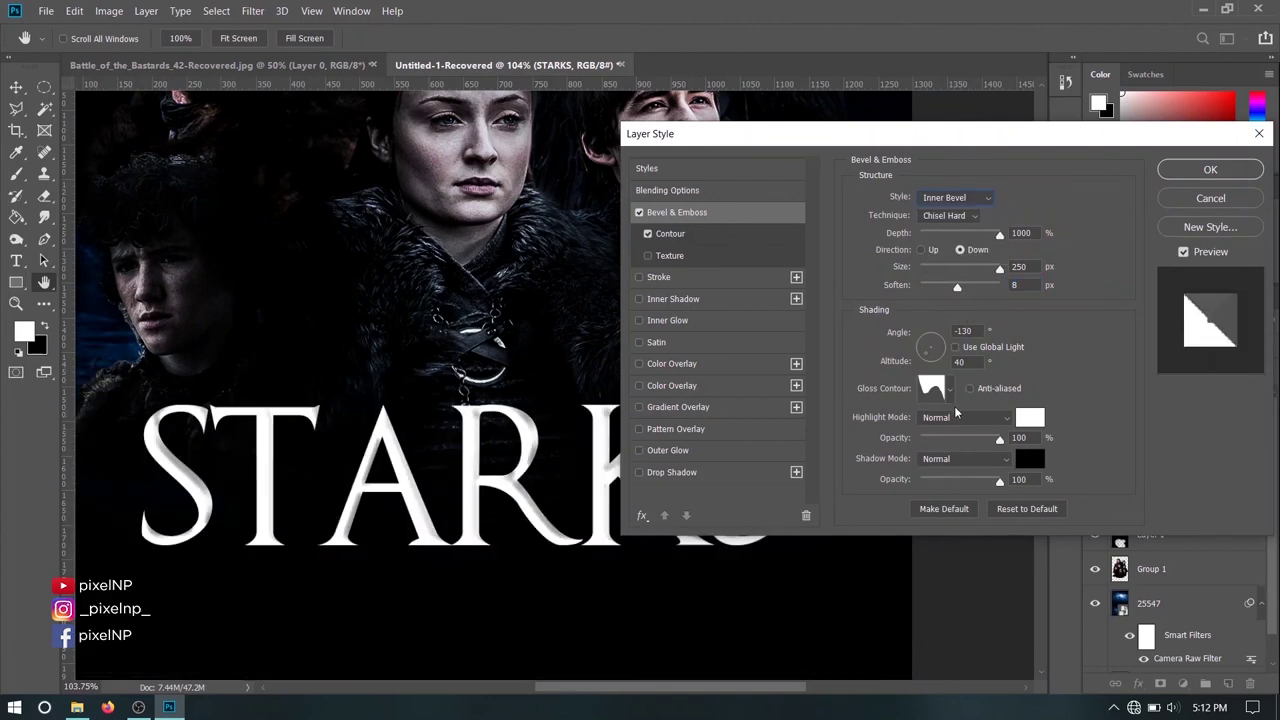
- Give the bevel a mid-grey highlight, 875% depth and 0 soften
click(1030, 417)
drag(907, 341, 838, 434)
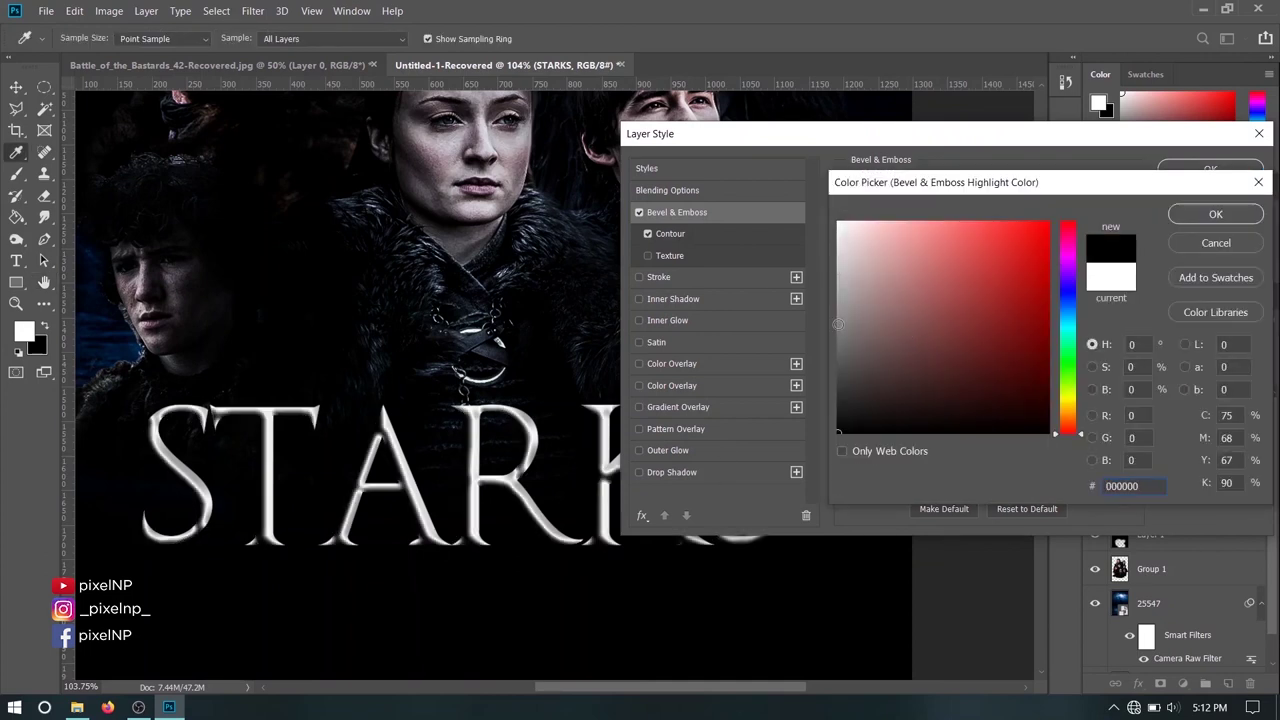
drag(840, 263, 834, 312)
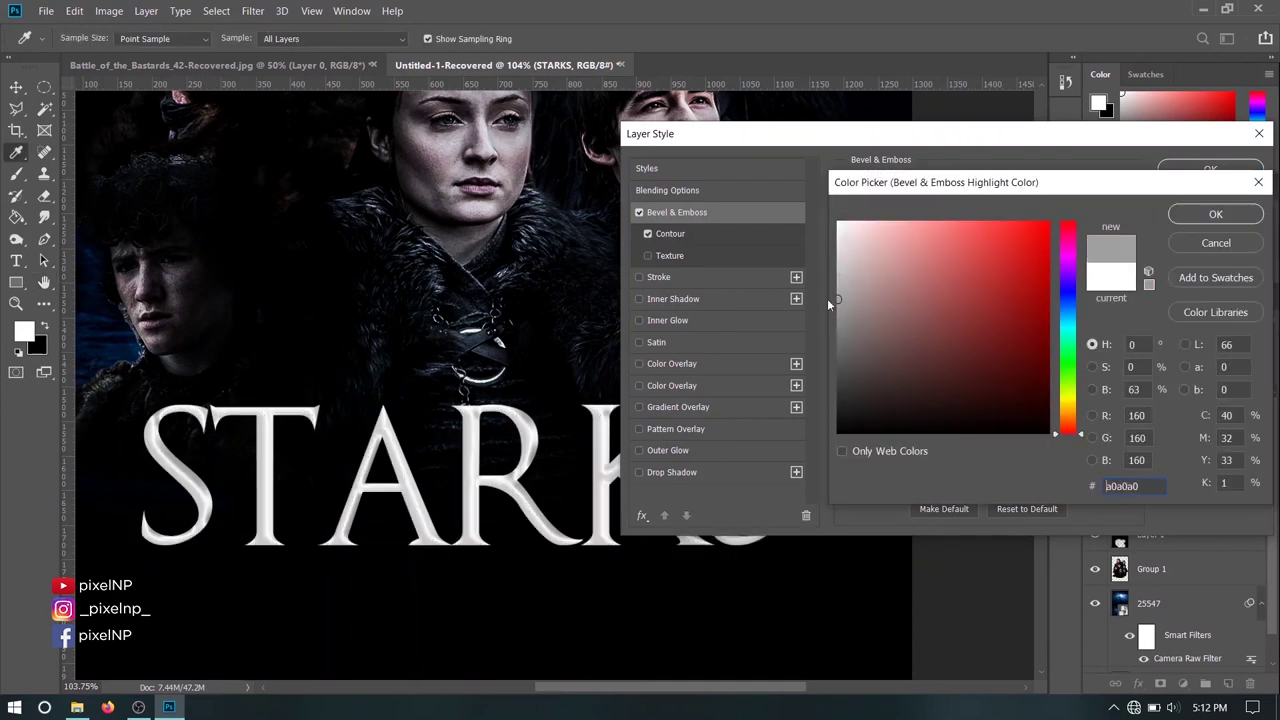
key(Return)
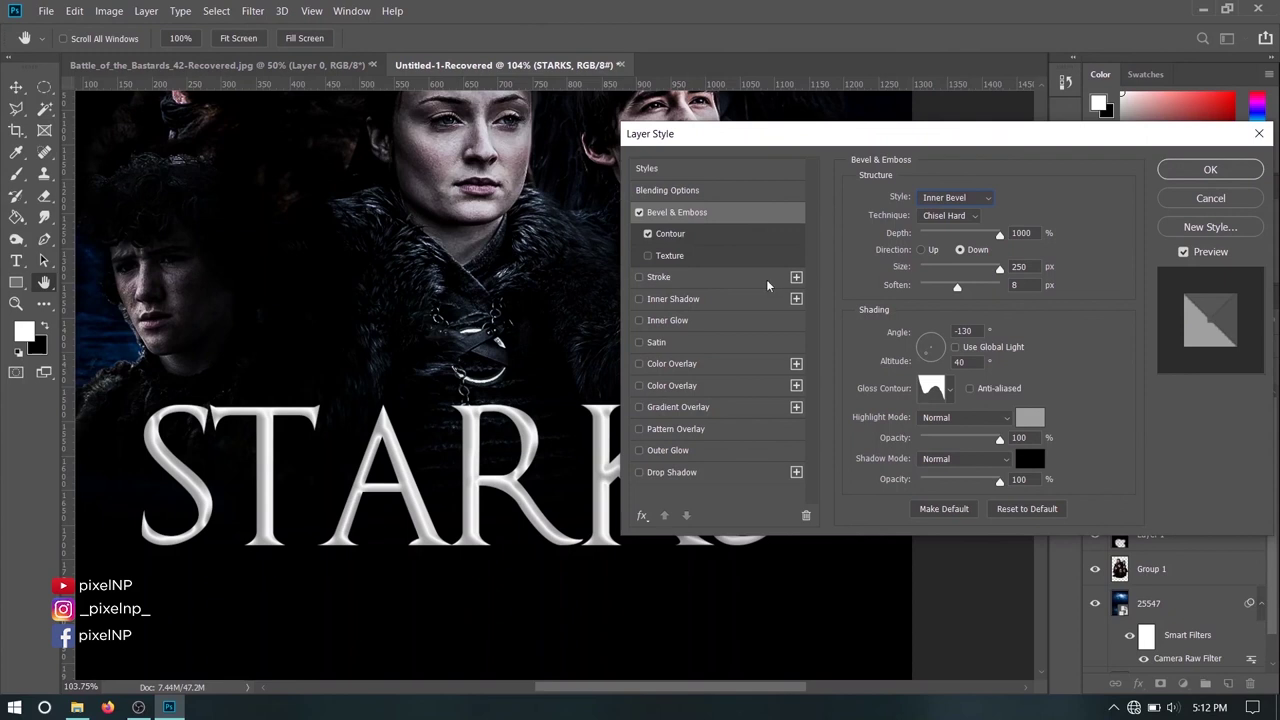
drag(999, 233, 991, 237)
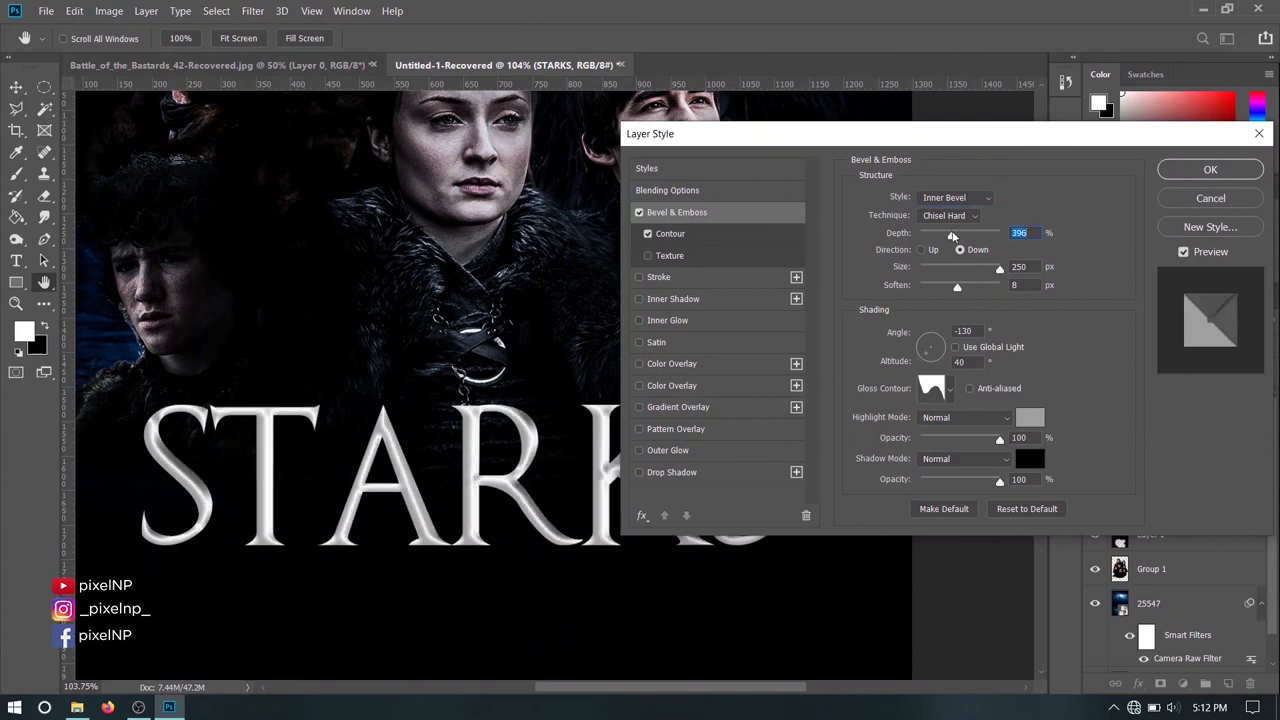
drag(957, 286, 918, 290)
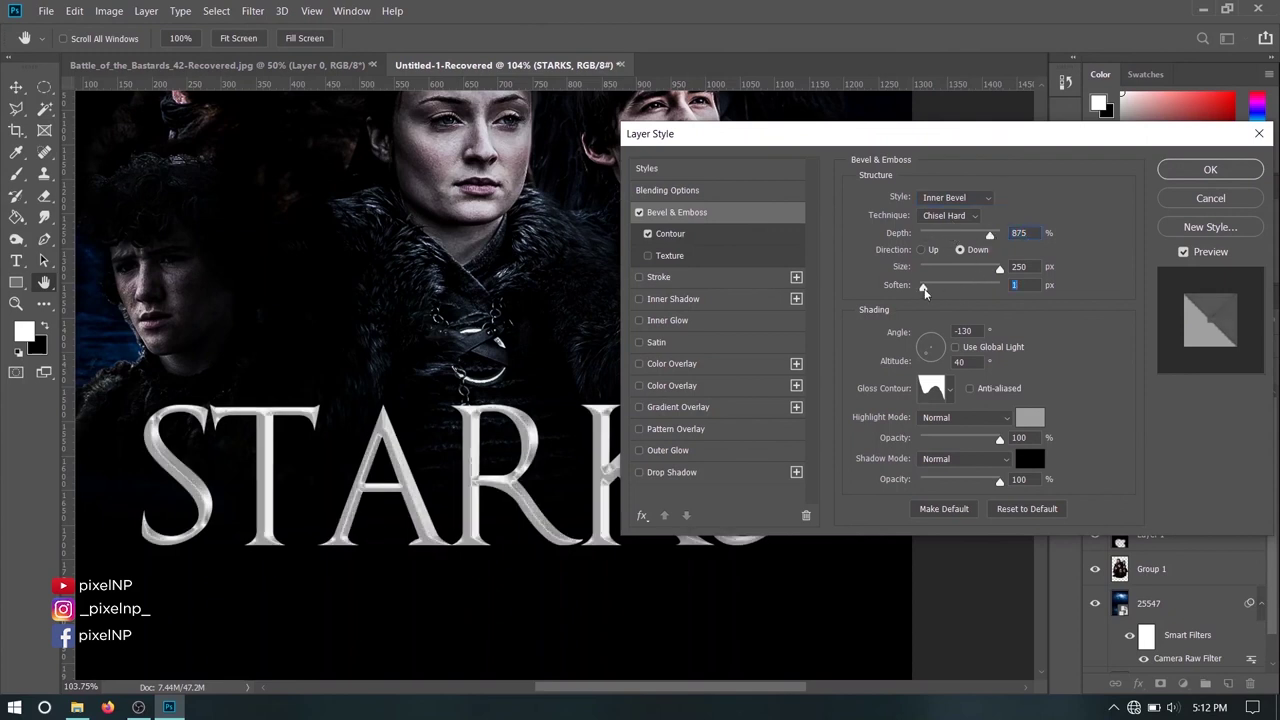
- Type 'THE NORTH REMEMBERS' as a new 19.01 pt text line below STARKS
click(1210, 169)
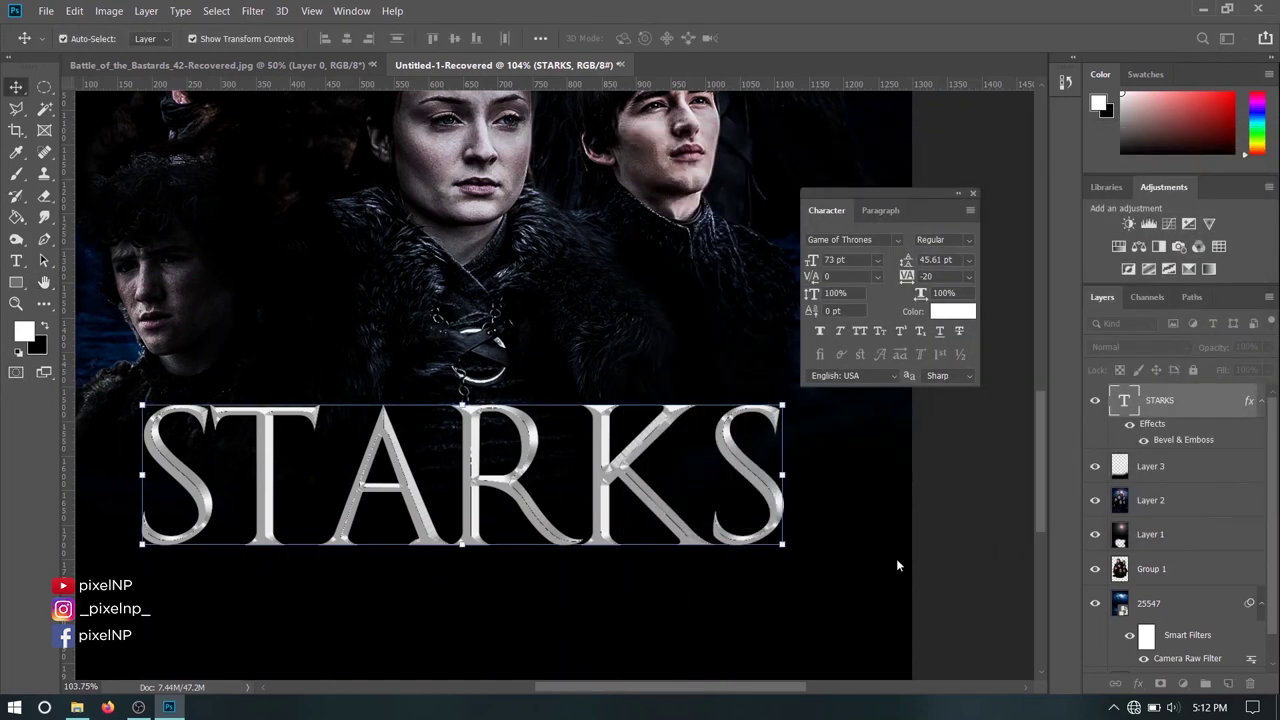
key(t)
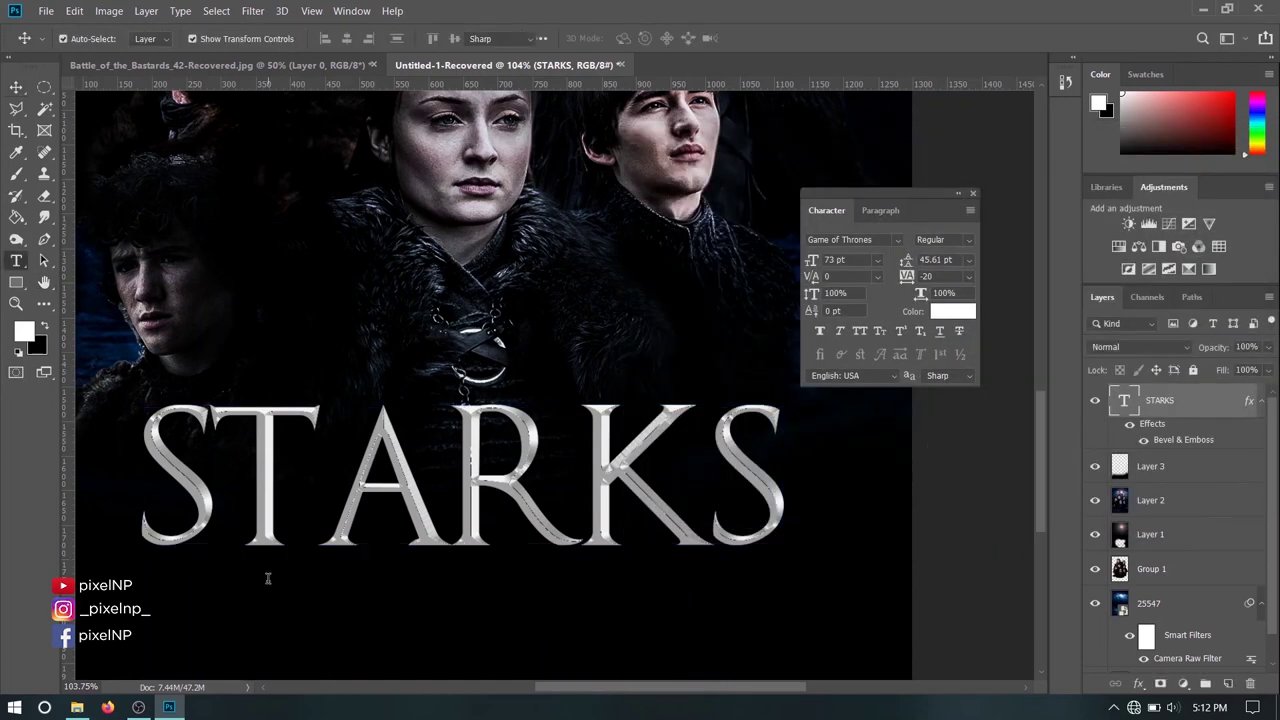
click(268, 578)
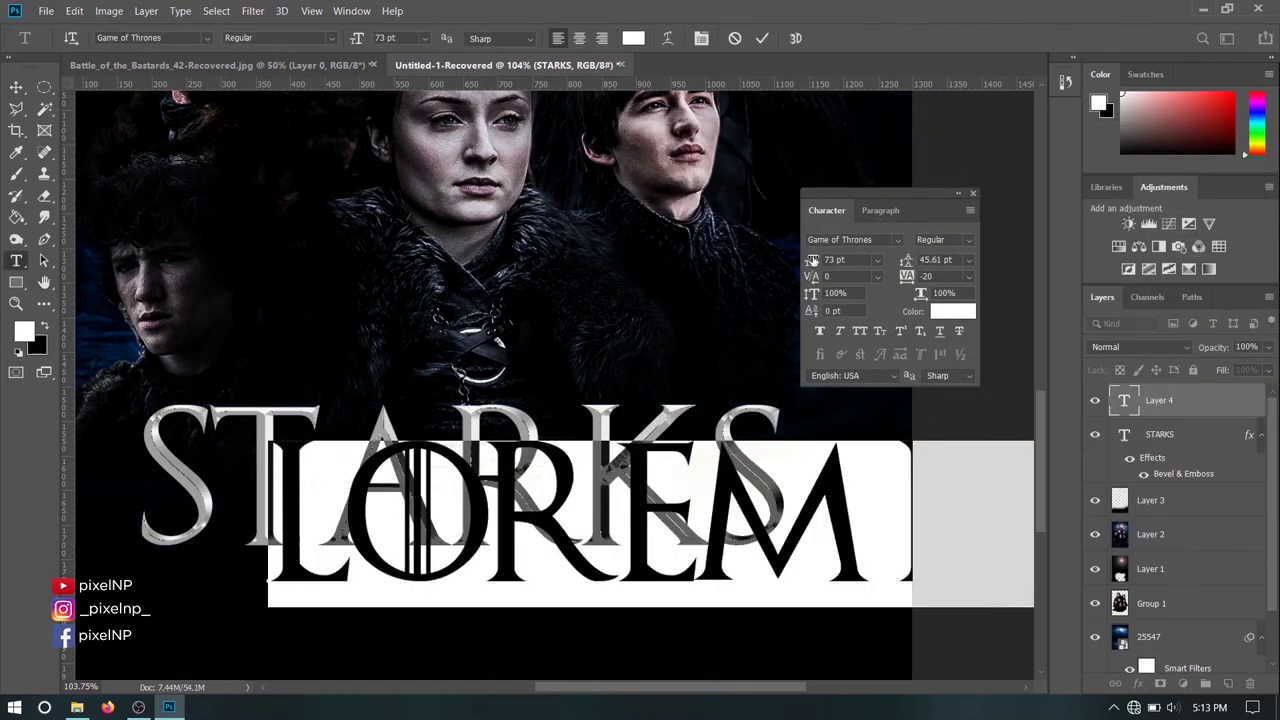
drag(812, 260, 340, 565)
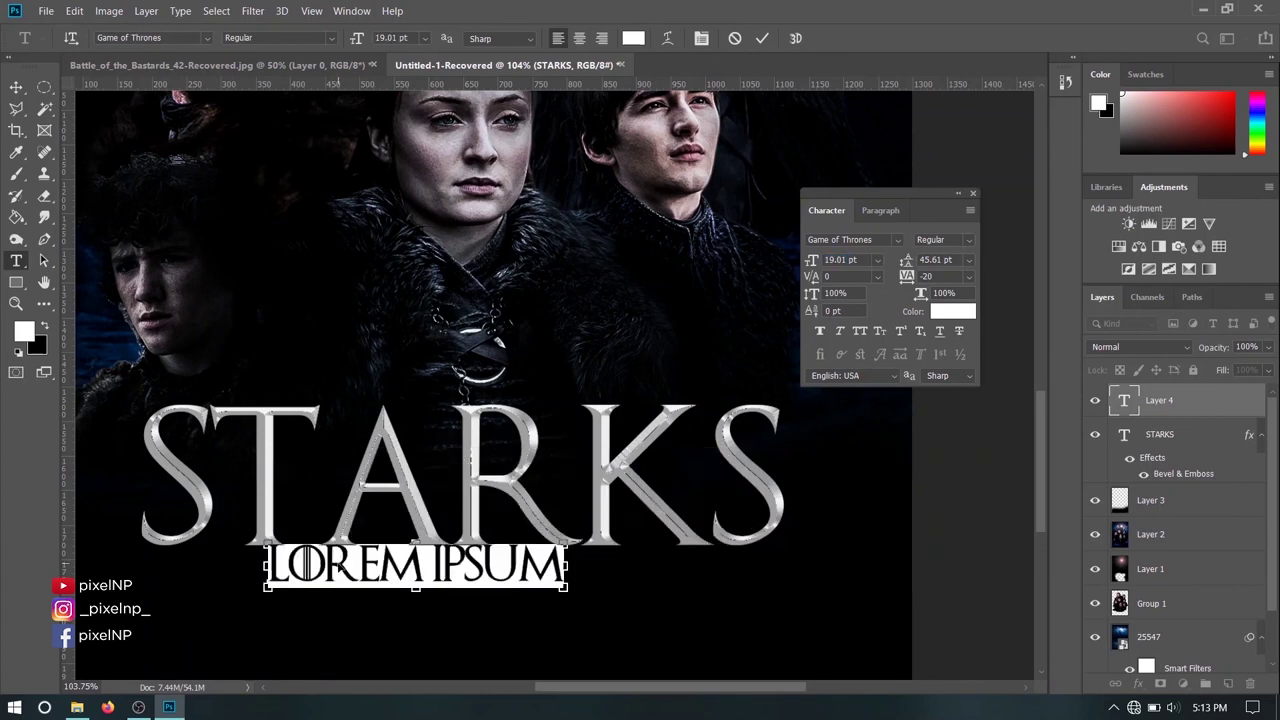
text("tHE")
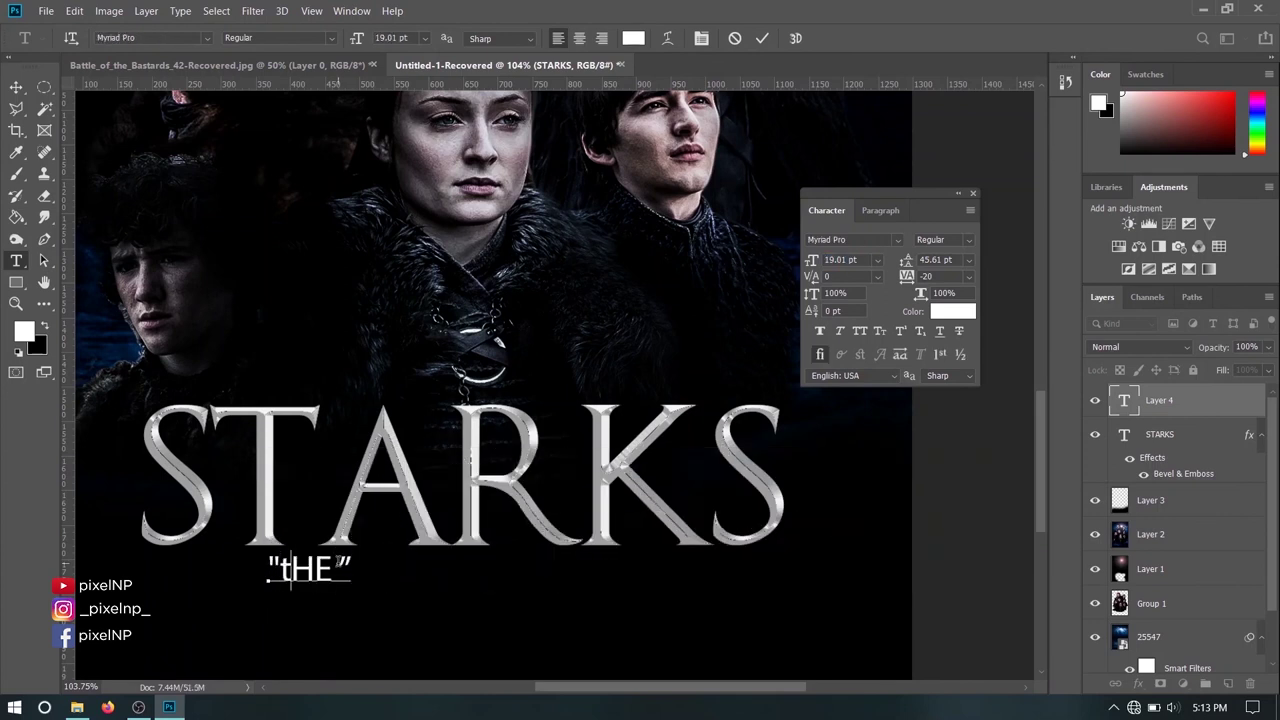
key(BackSpace)
key(BackSpace)
key(BackSpace)
text(the nor)
key(BackSpace)
key(BackSpace)
key(BackSpace)
key(BackSpace)
key(BackSpace)
text(THE NORTH REM)
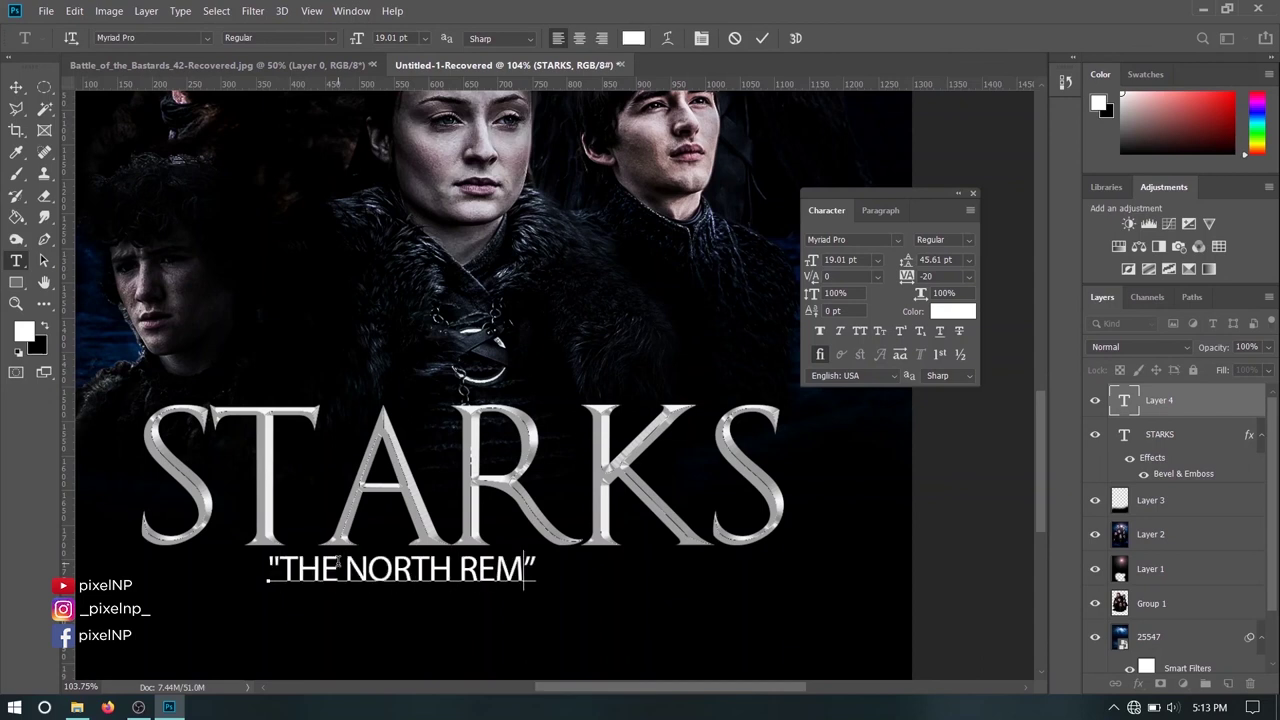
text(EMBERS)
- Set the tagline to the Game of Thrones font with tracking 0, centred under STARKS
key(ctrl+a)
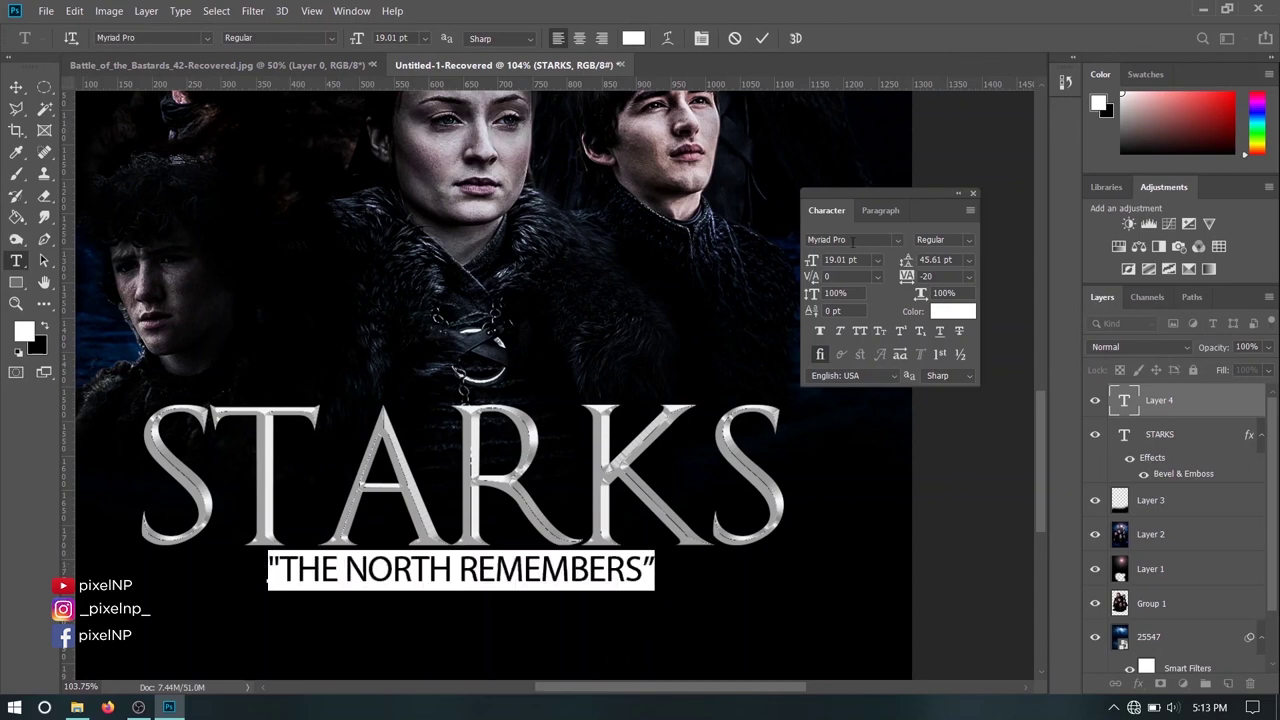
click(850, 239)
text(G)
text(ame of Thrones)
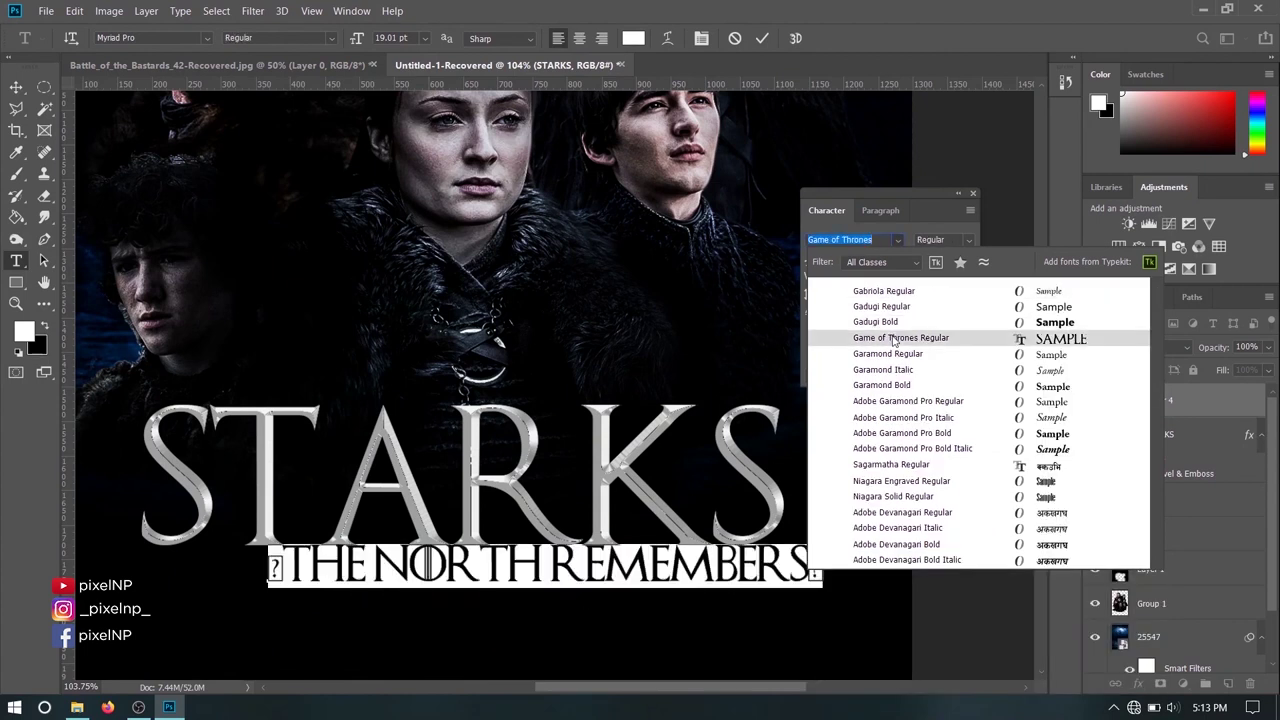
key(Return)
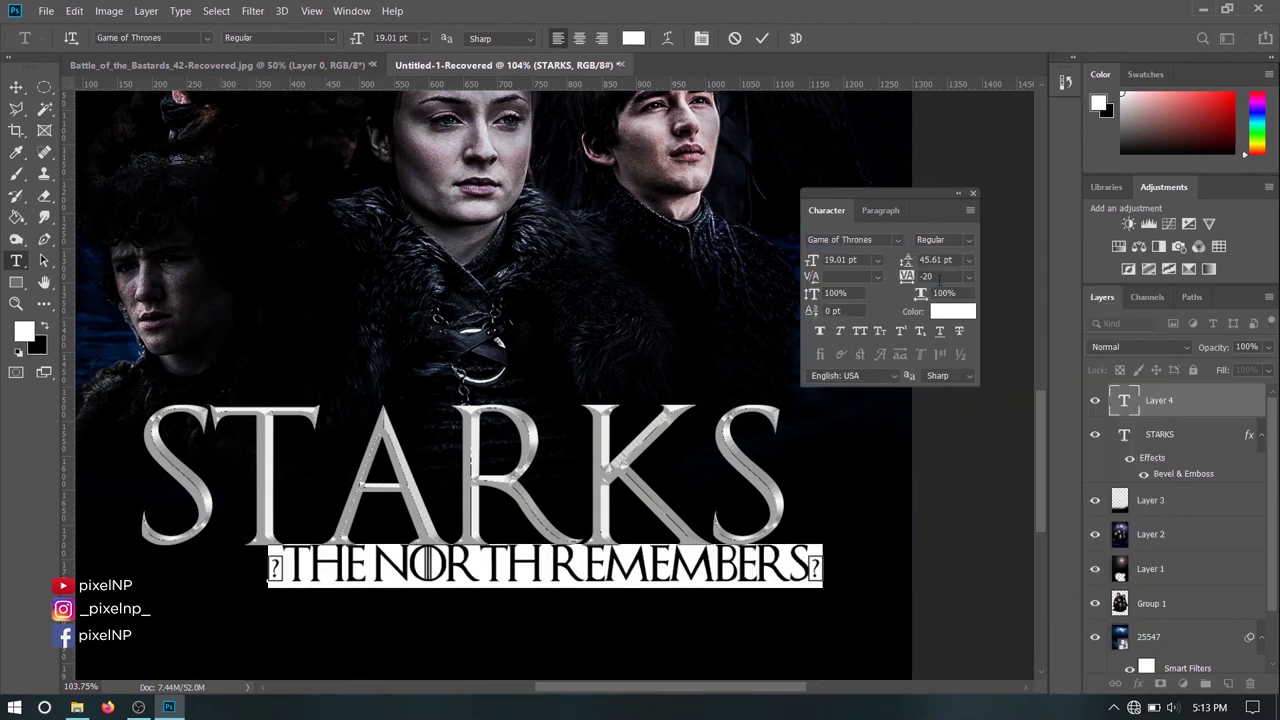
text(0)
key(Return)
drag(543, 627, 508, 630)
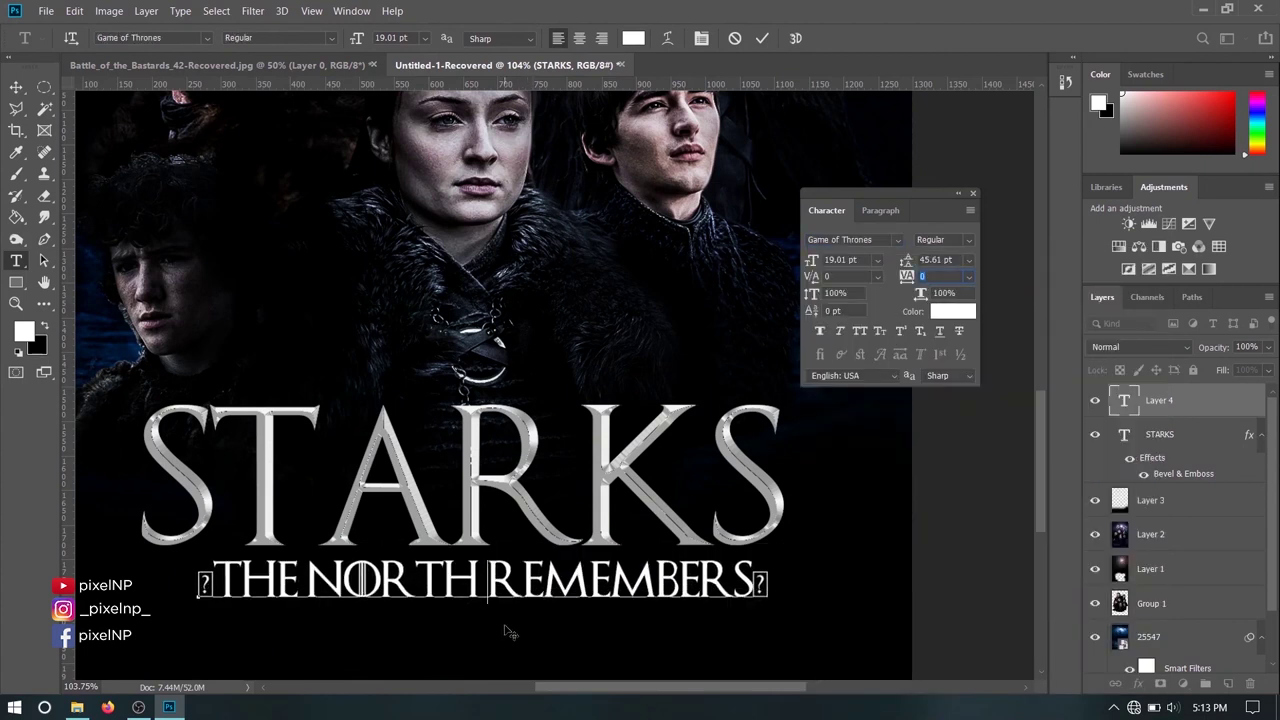
- Replace the stray box glyphs at both ends of the tagline with quote marks
click(213, 582)
key(BackSpace)
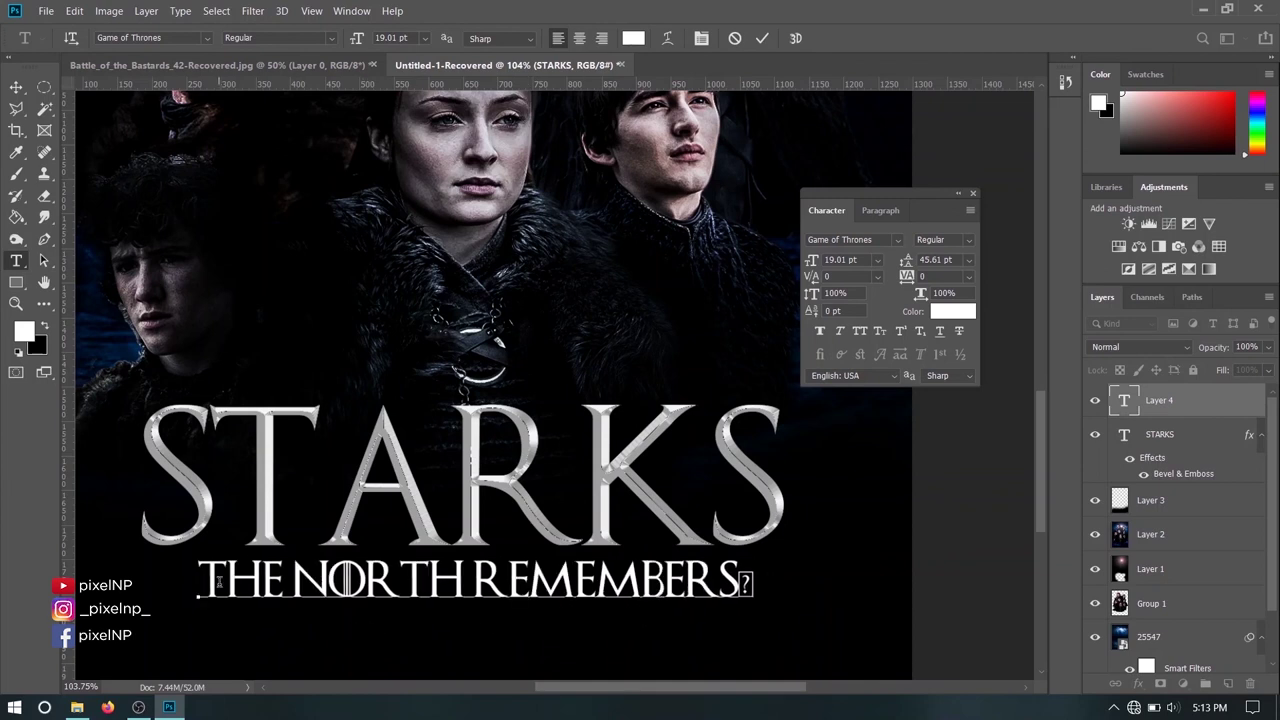
text(")
click(731, 590)
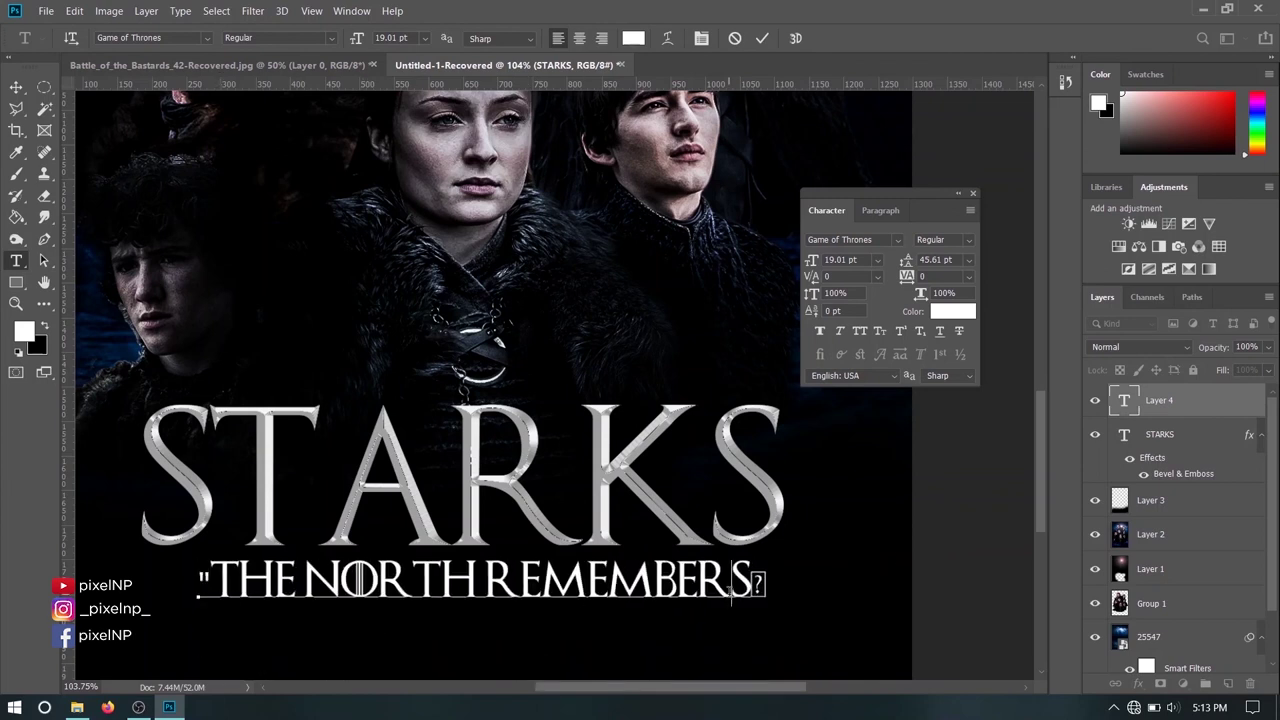
key(Delete)
text(")
- Shrink the tagline to 7.01 pt with tracking 220 and centre it under STARKS
key(ctrl+a)
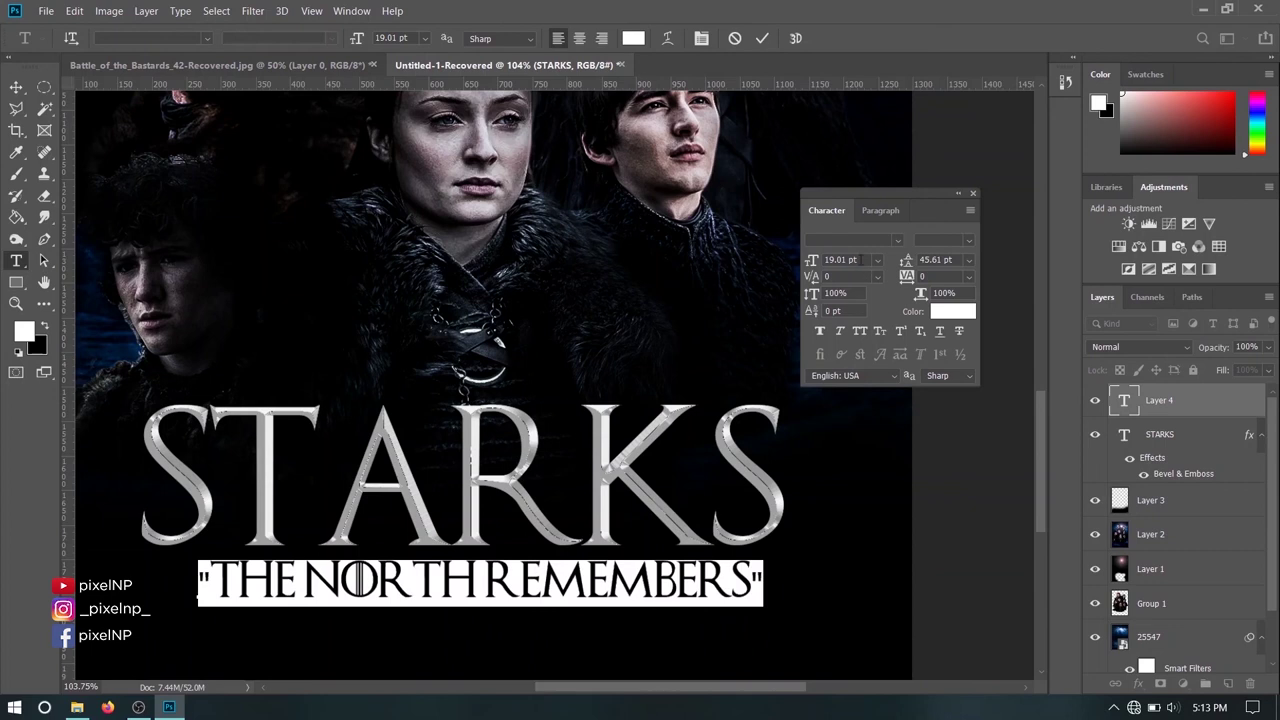
scroll(848, 260, down, 2)
scroll(848, 260, down, 3)
scroll(850, 262, down, 4)
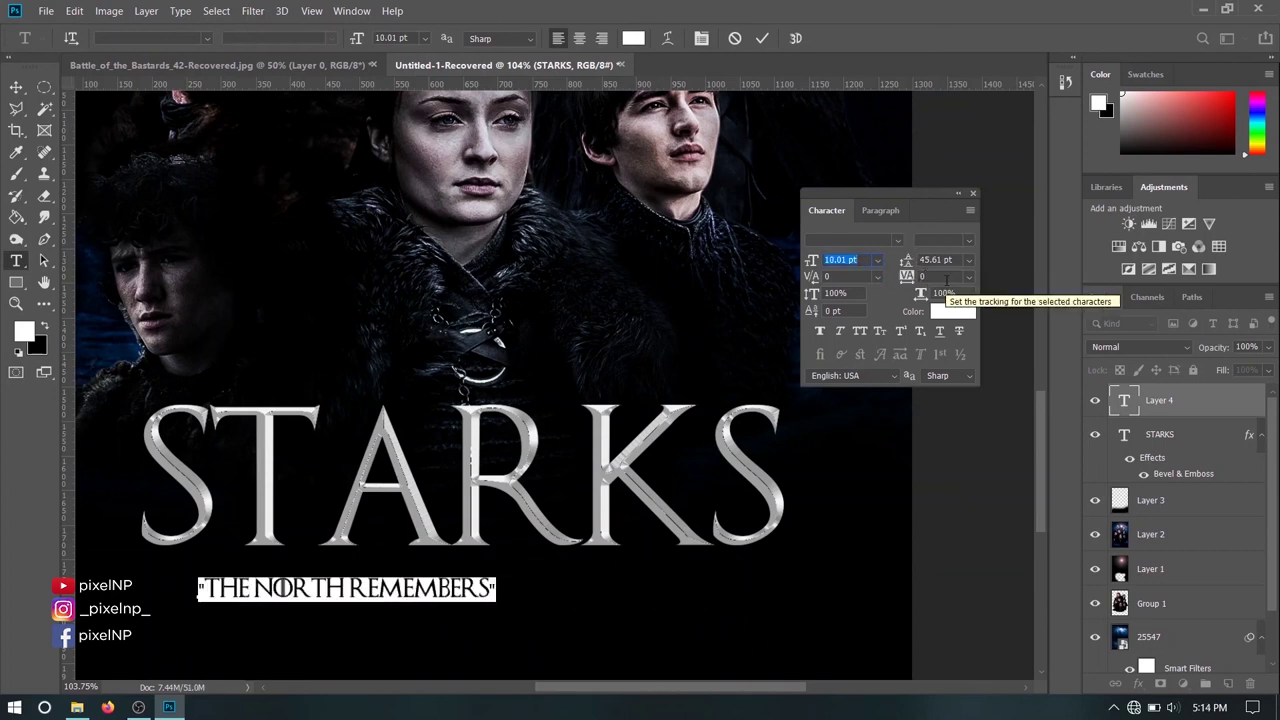
scroll(935, 276, up, 8)
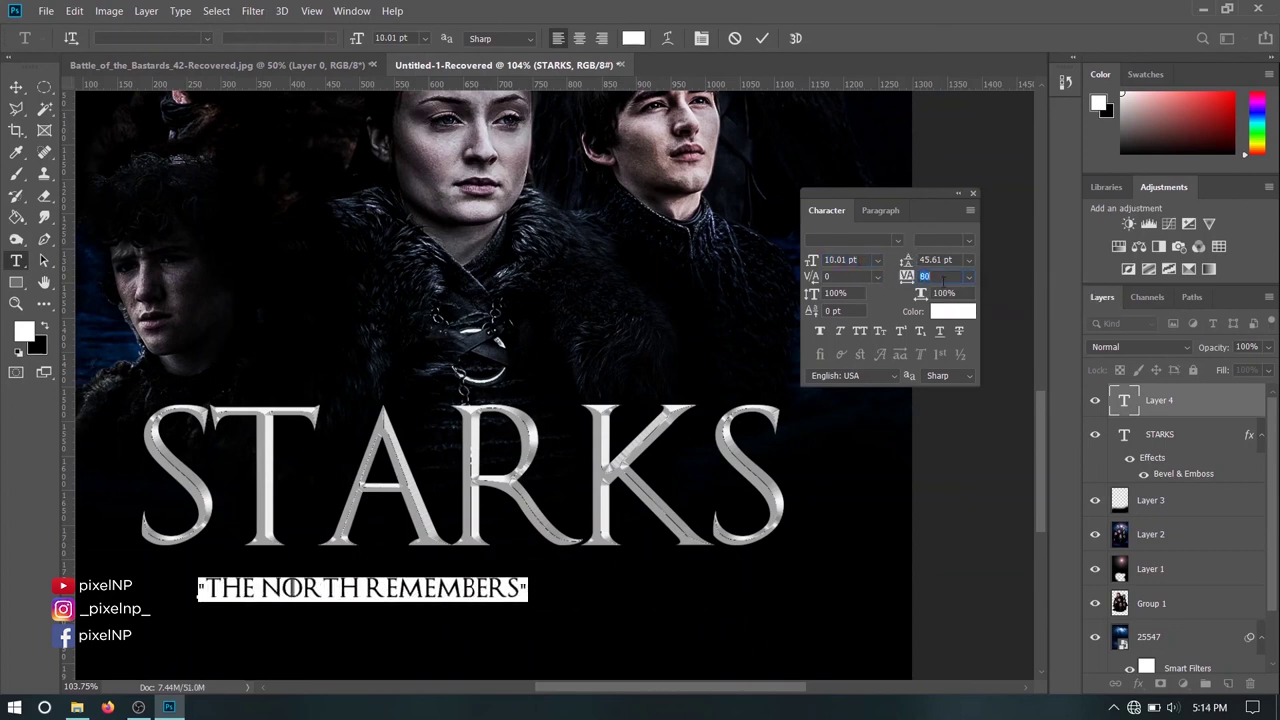
scroll(942, 277, up, 8)
scroll(942, 277, up, 6)
scroll(812, 262, down, 6)
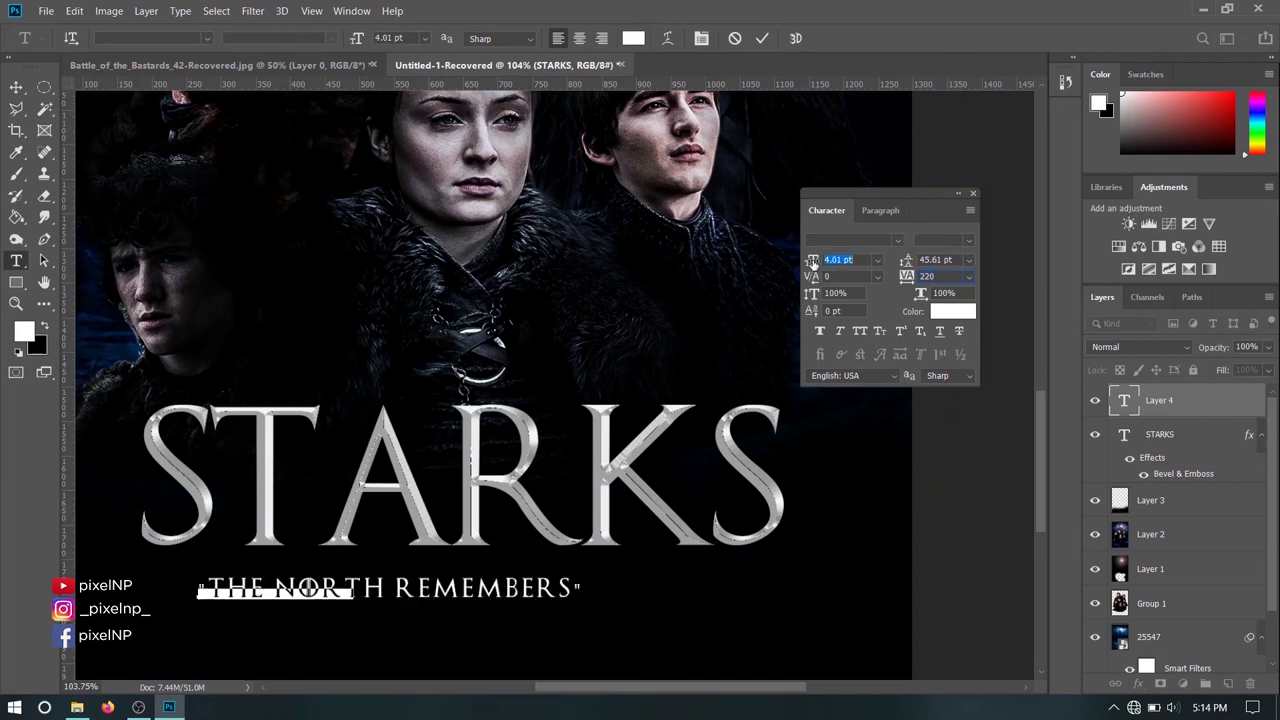
scroll(812, 262, up, 6)
scroll(848, 262, down, 3)
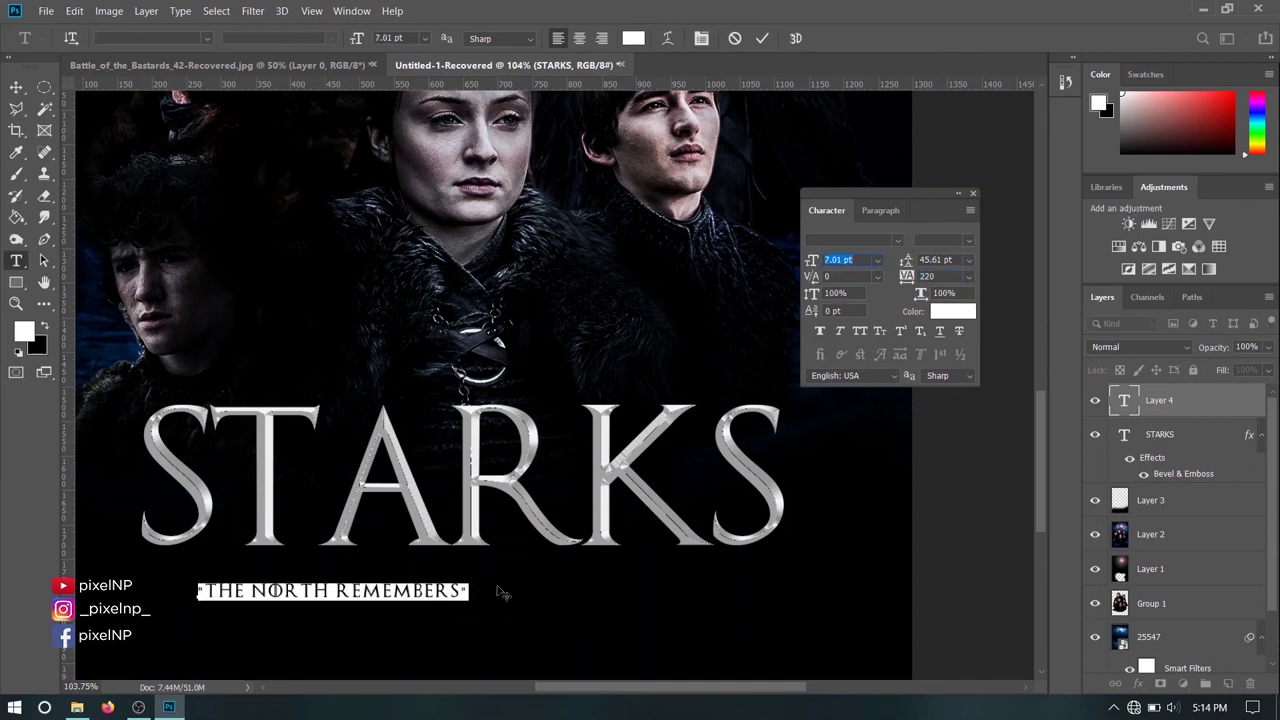
drag(461, 651, 600, 629)
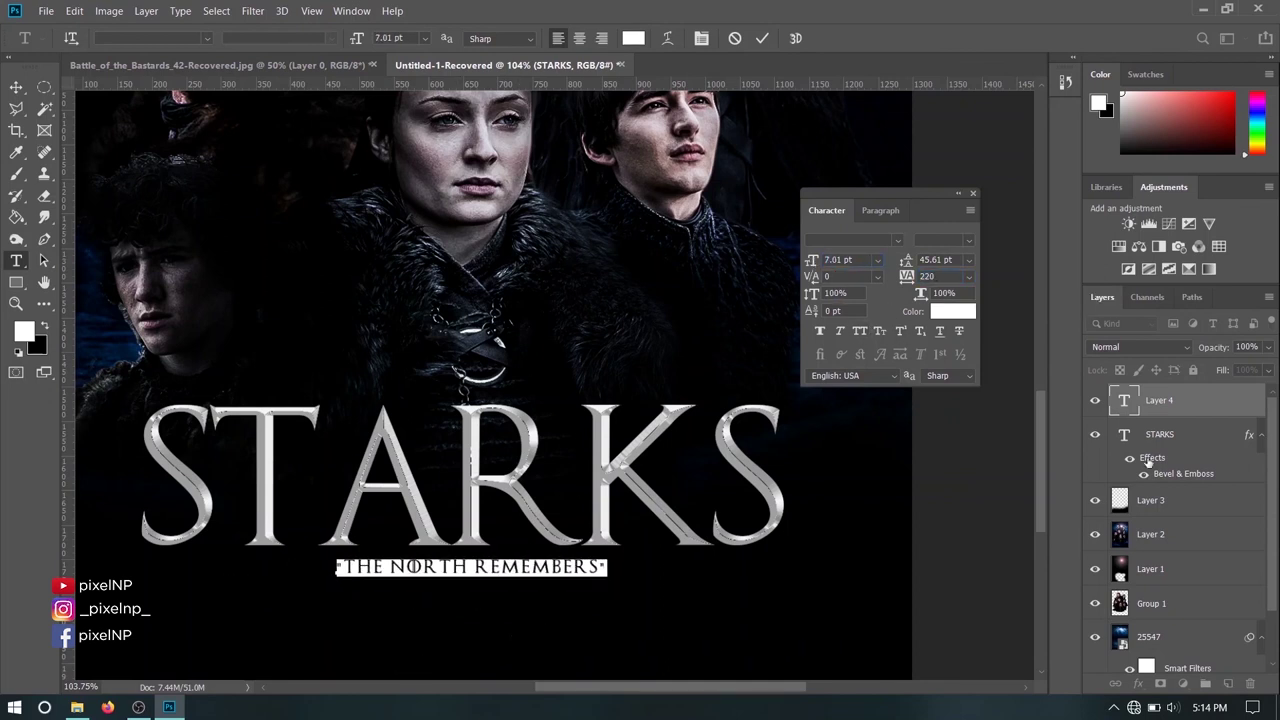
- Copy the STARKS Bevel & Emboss effect onto the tagline layer
drag(1171, 471, 1180, 408)
scroll(534, 596, down, 2)
scroll(534, 596, down, 4)
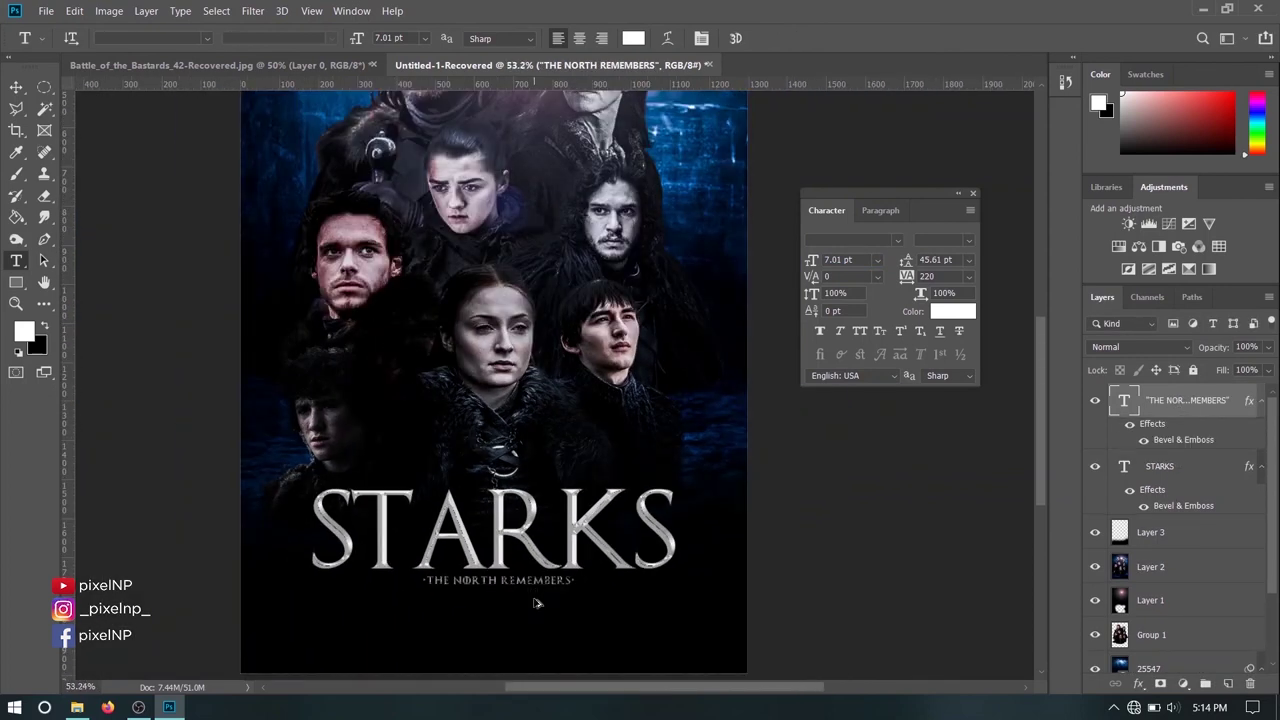
scroll(590, 592, down, 1)
scroll(967, 545, down, 2)
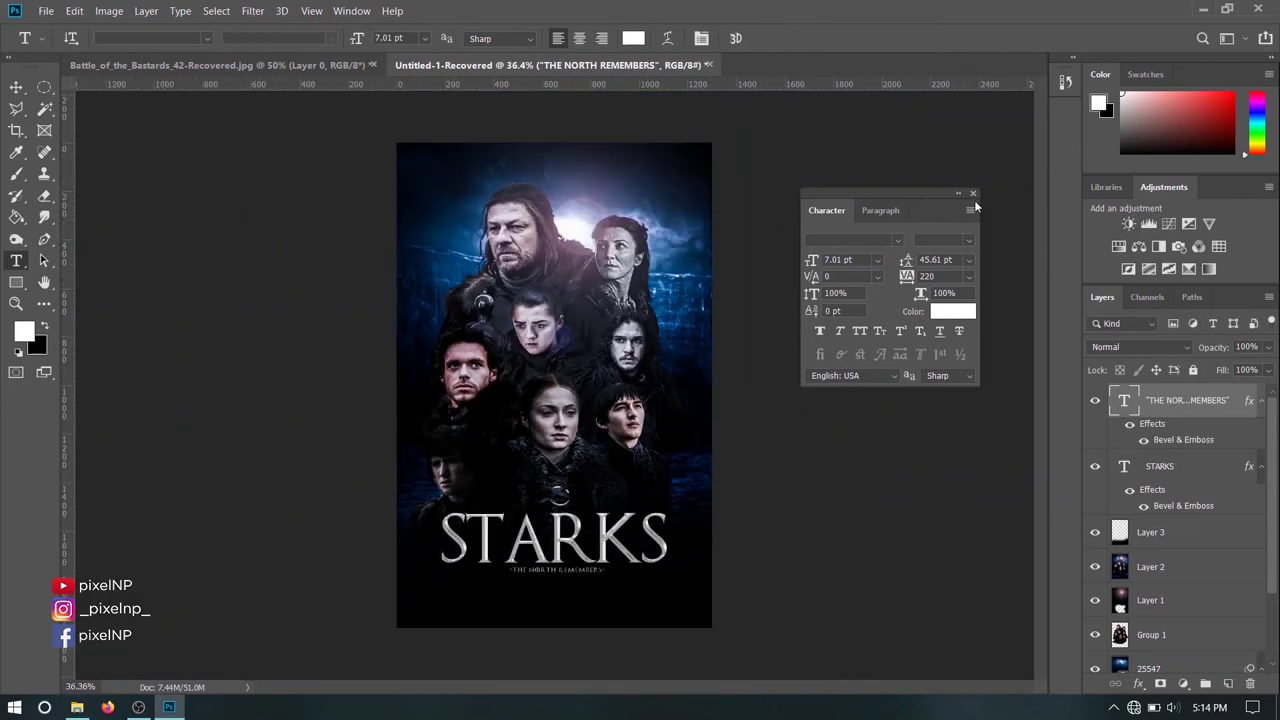
click(972, 193)
- Stretch the tagline slightly wider beneath the STARKS title
click(16, 87)
scroll(622, 587, up, 1)
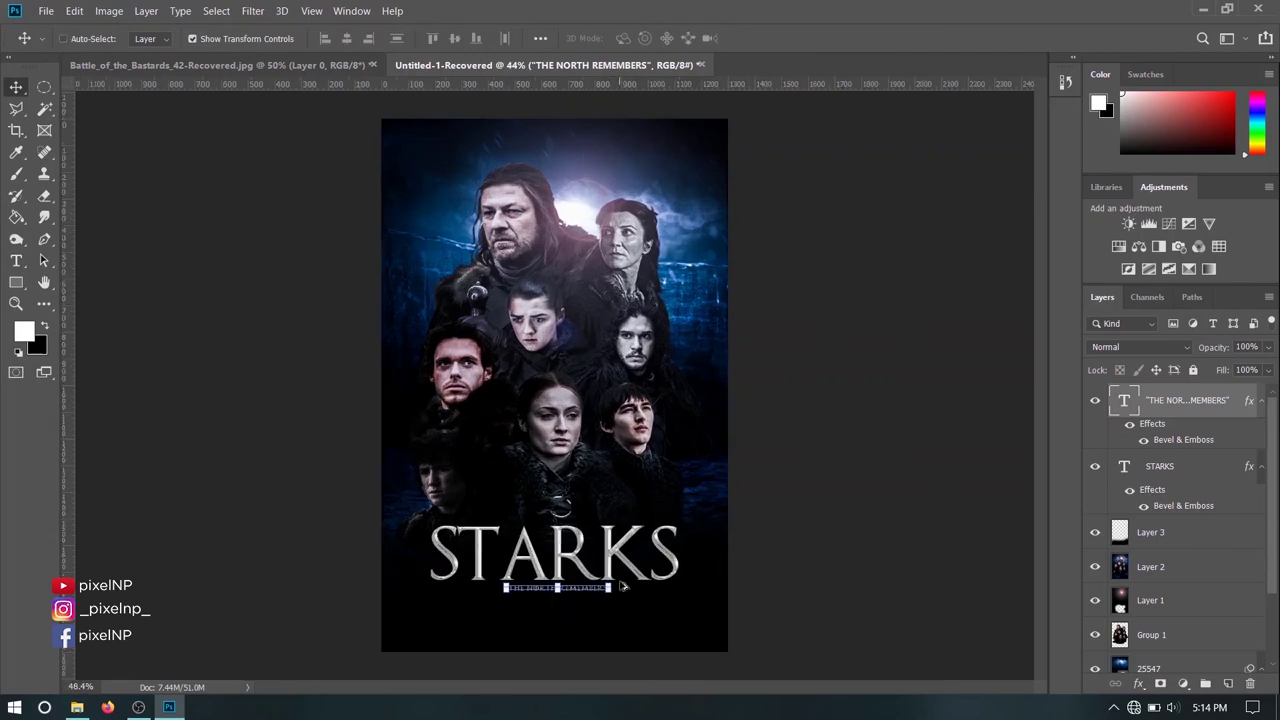
scroll(622, 587, up, 2)
alt+drag(617, 617, 630, 618)
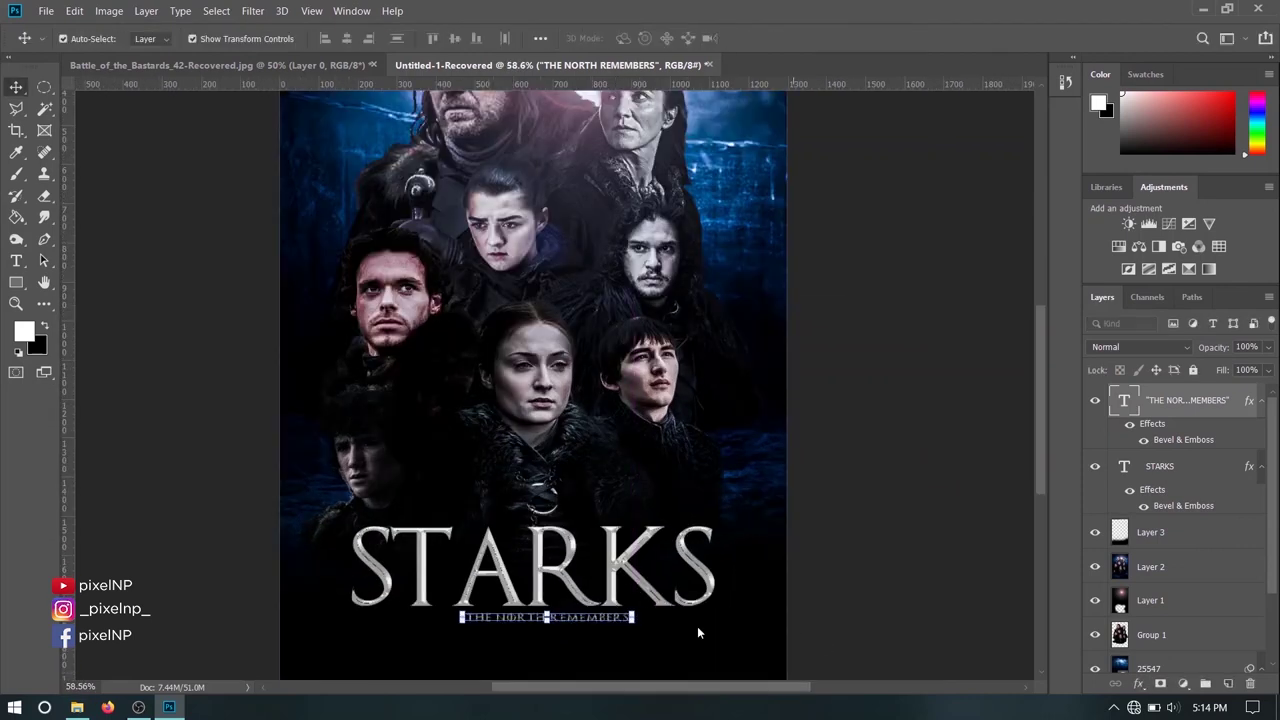
click(866, 497)
scroll(866, 497, down, 2)
scroll(866, 497, down, 1)
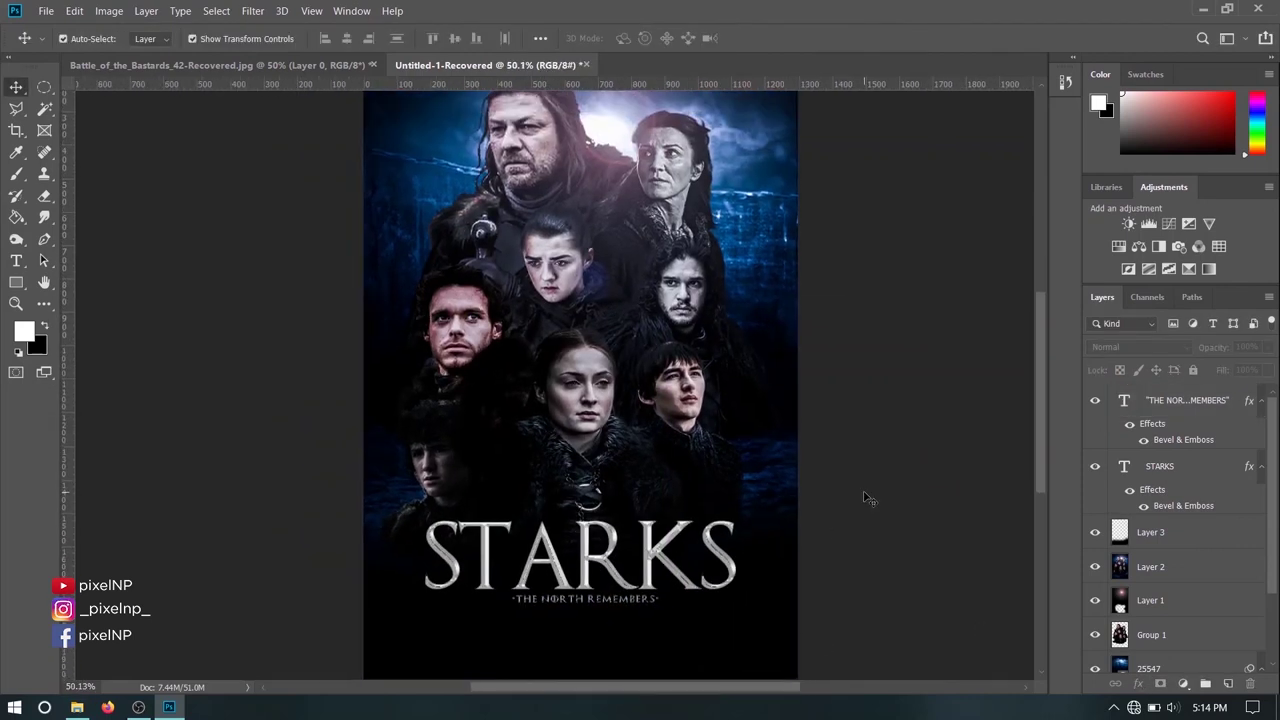
scroll(866, 497, down, 1)
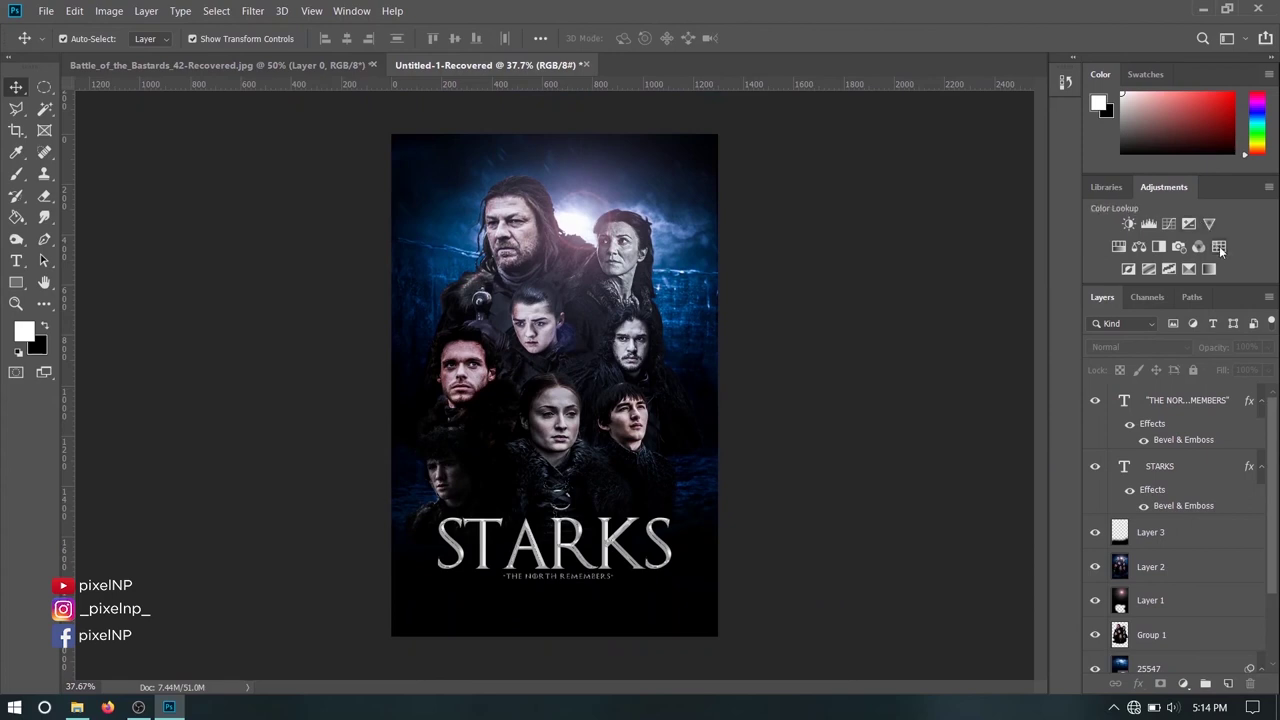
click(1163, 402)
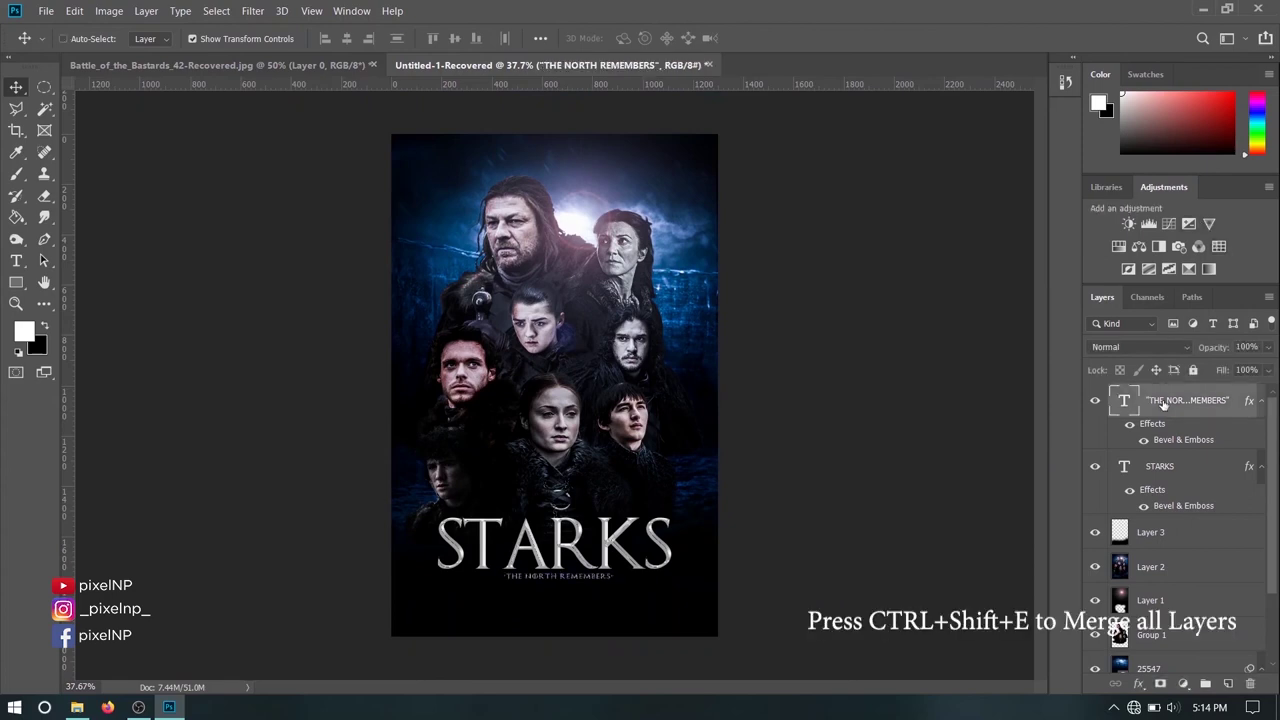
- Merge the layers and add a Color Lookup using the Fuji ETERNA 250D Fuji 3510 LUT
key(ctrl+shift+e)
click(1218, 247)
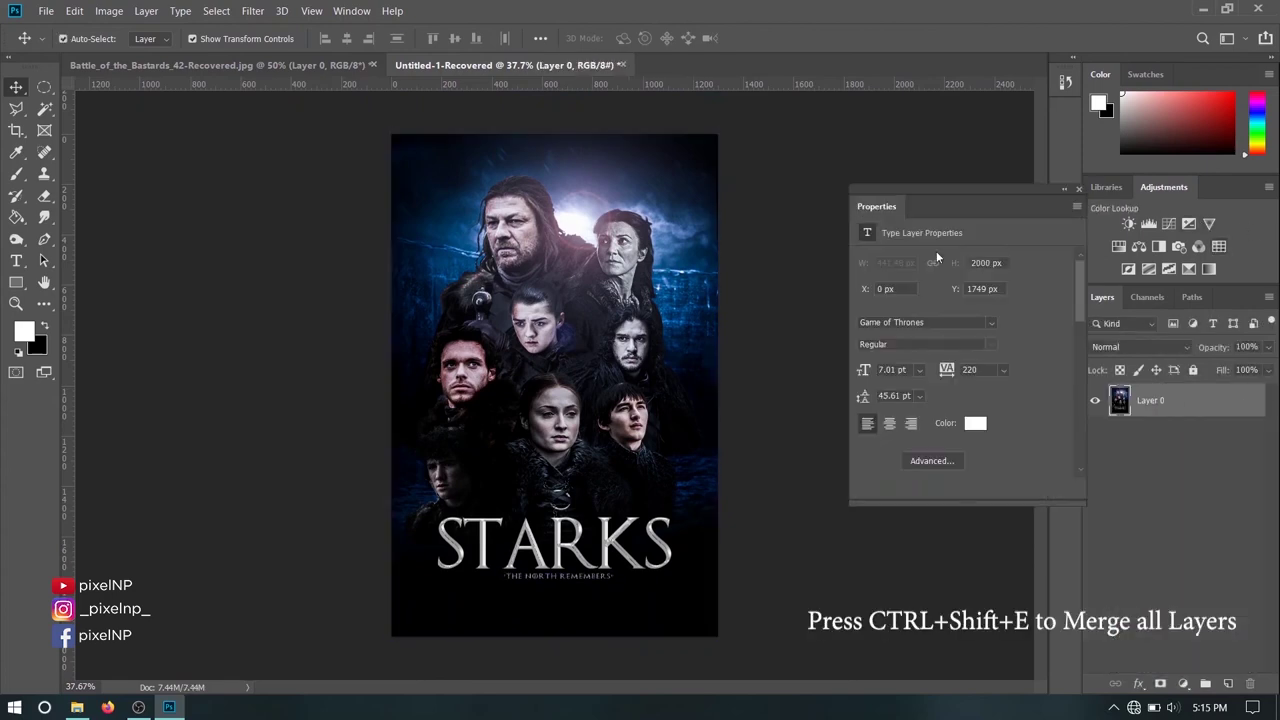
click(999, 260)
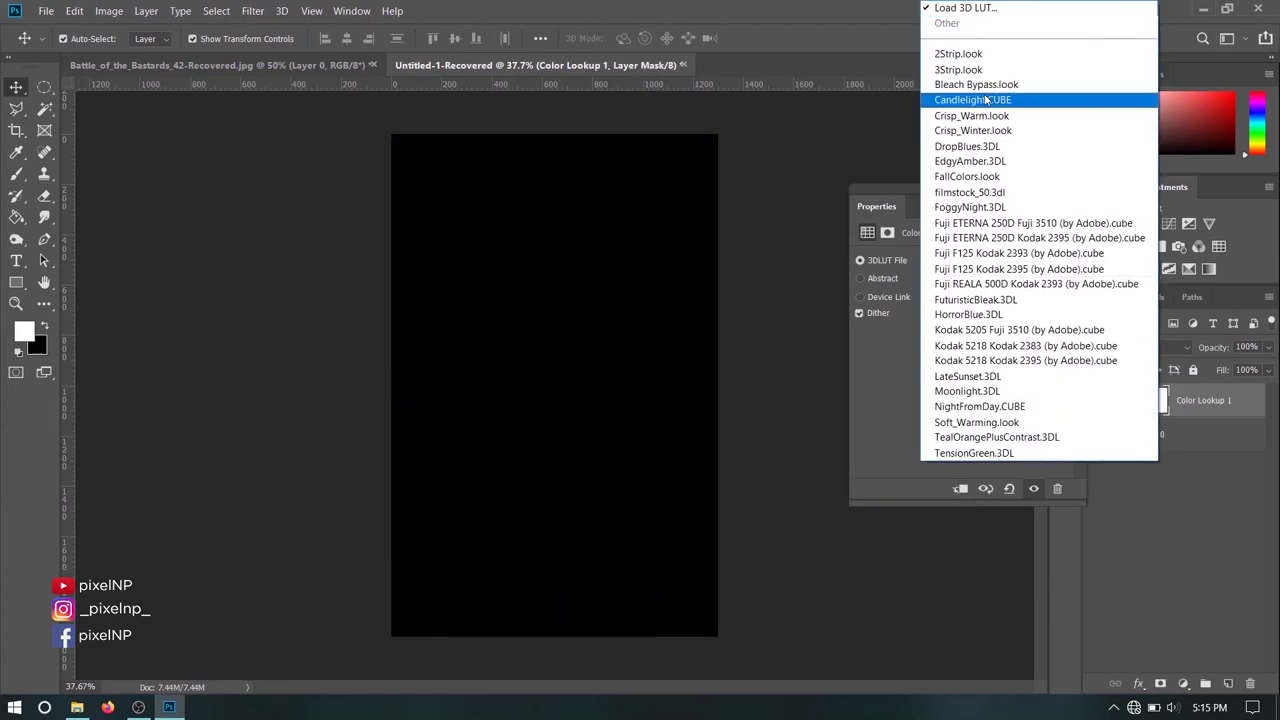
click(983, 85)
key(Down)
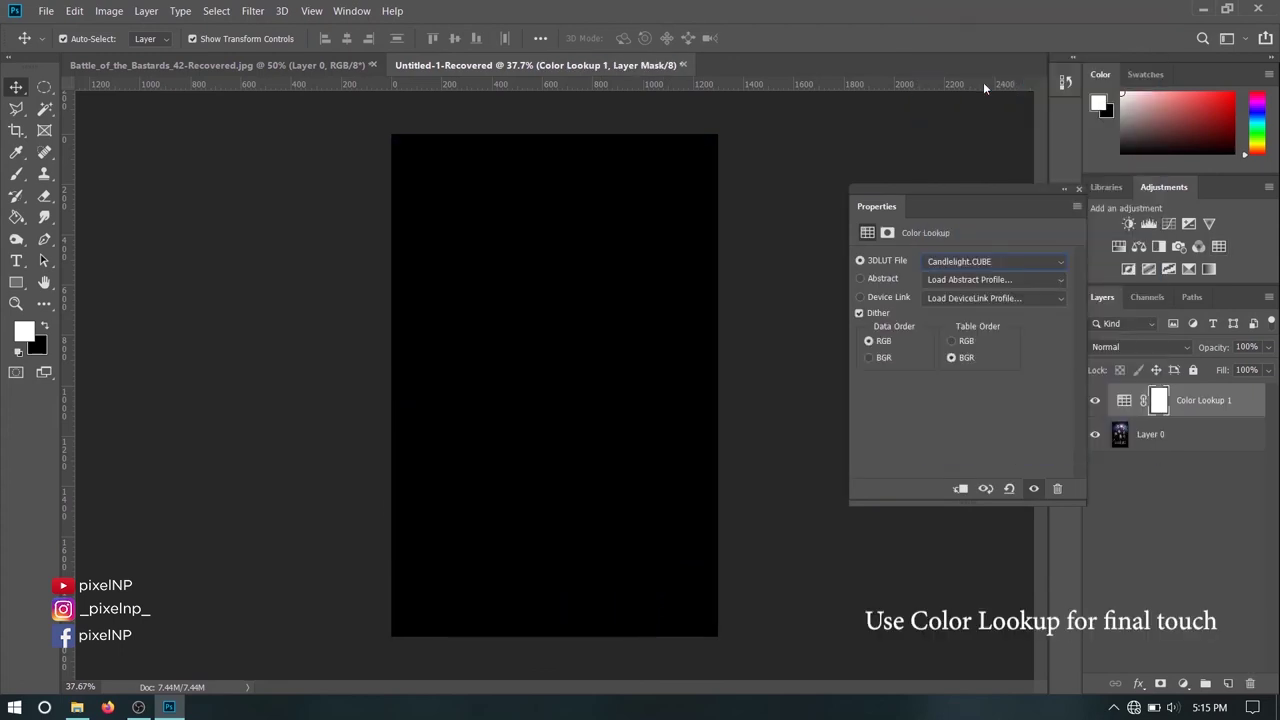
key(Down)
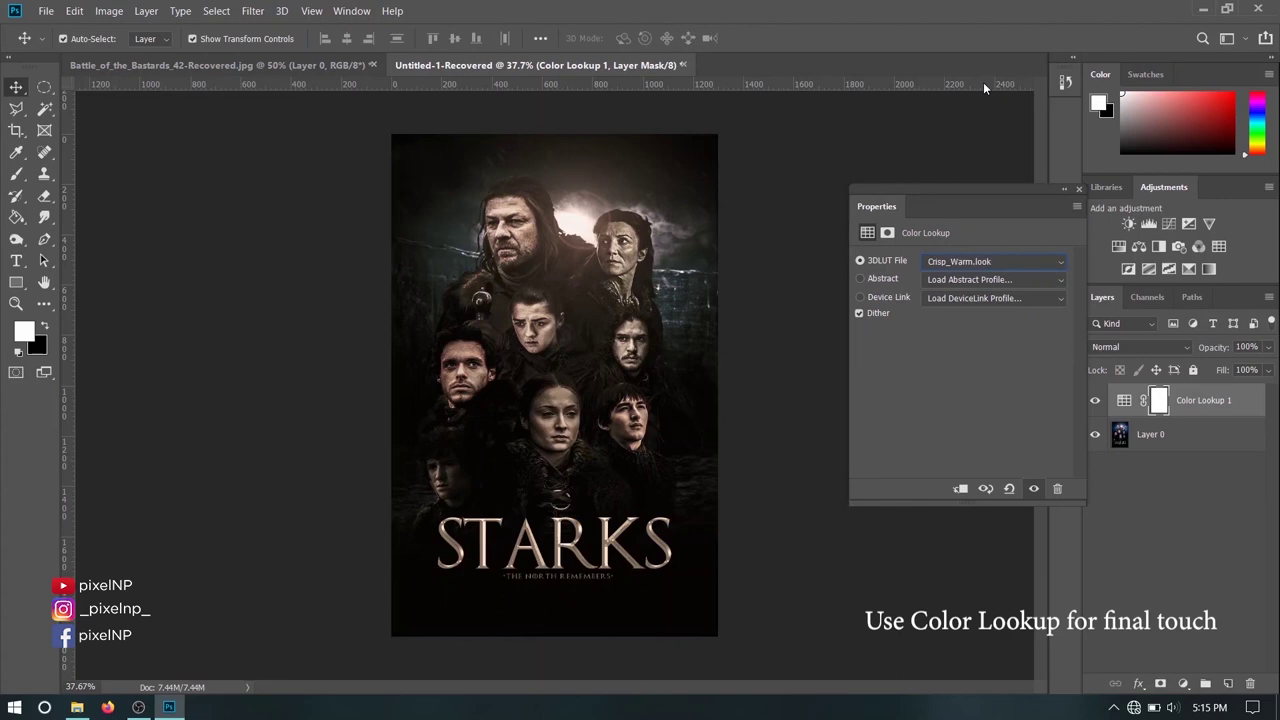
key(Down)
key(Down)
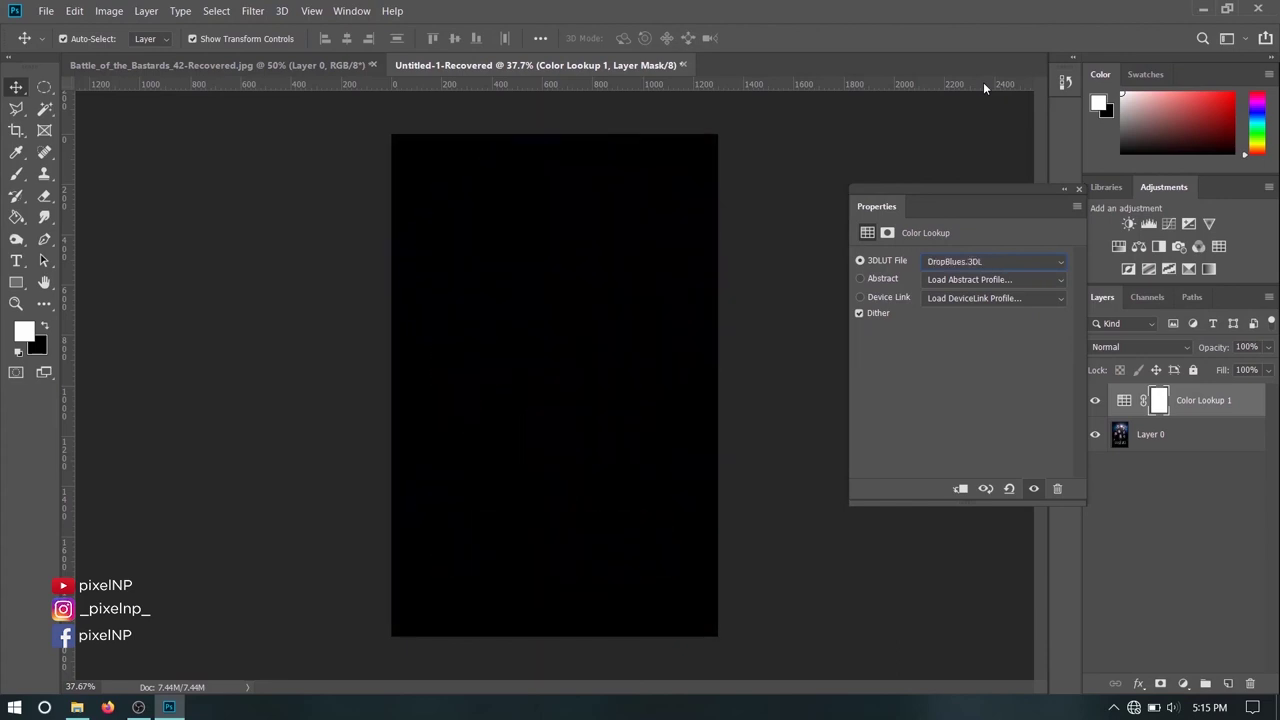
key(Down)
key(Down)
key(Down)
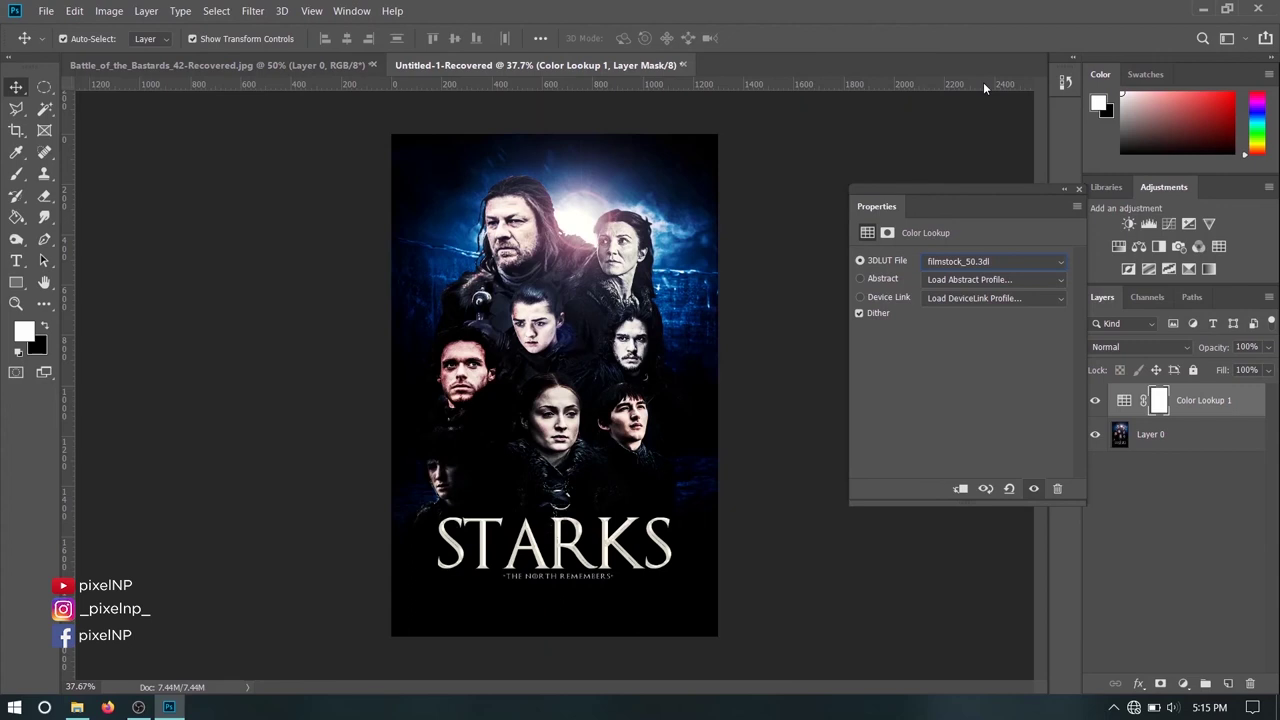
key(Down)
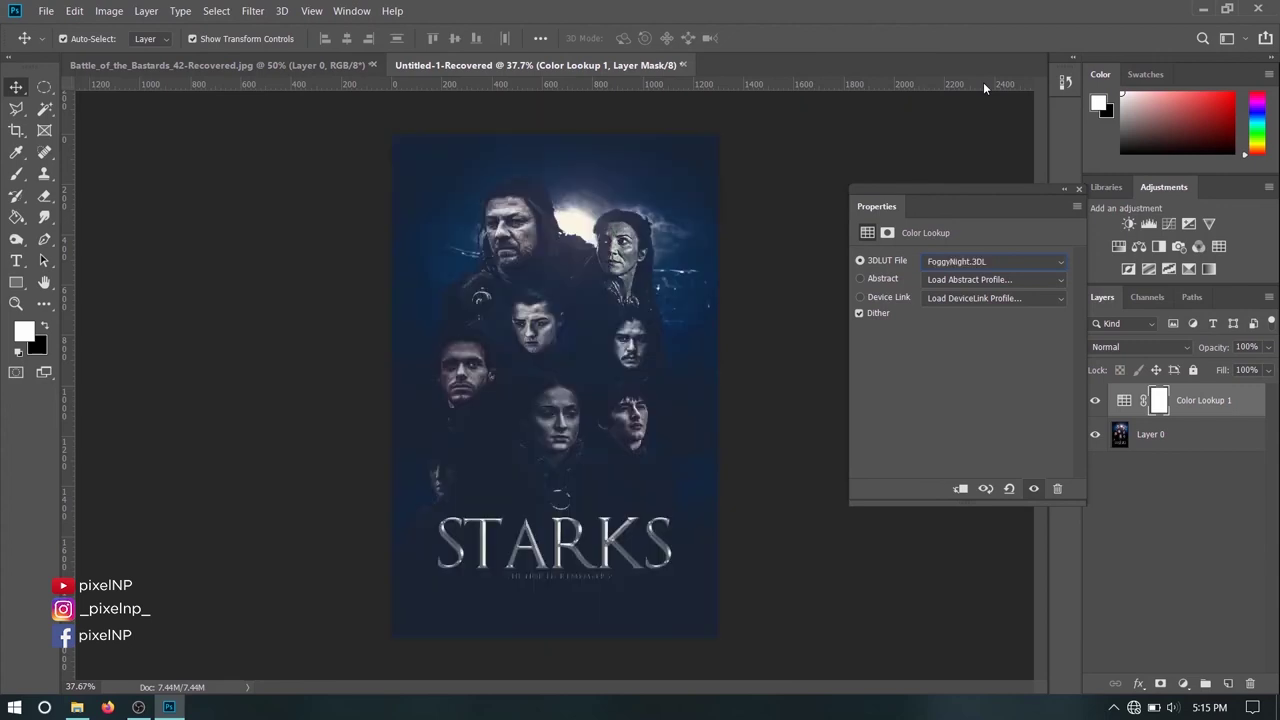
key(Down)
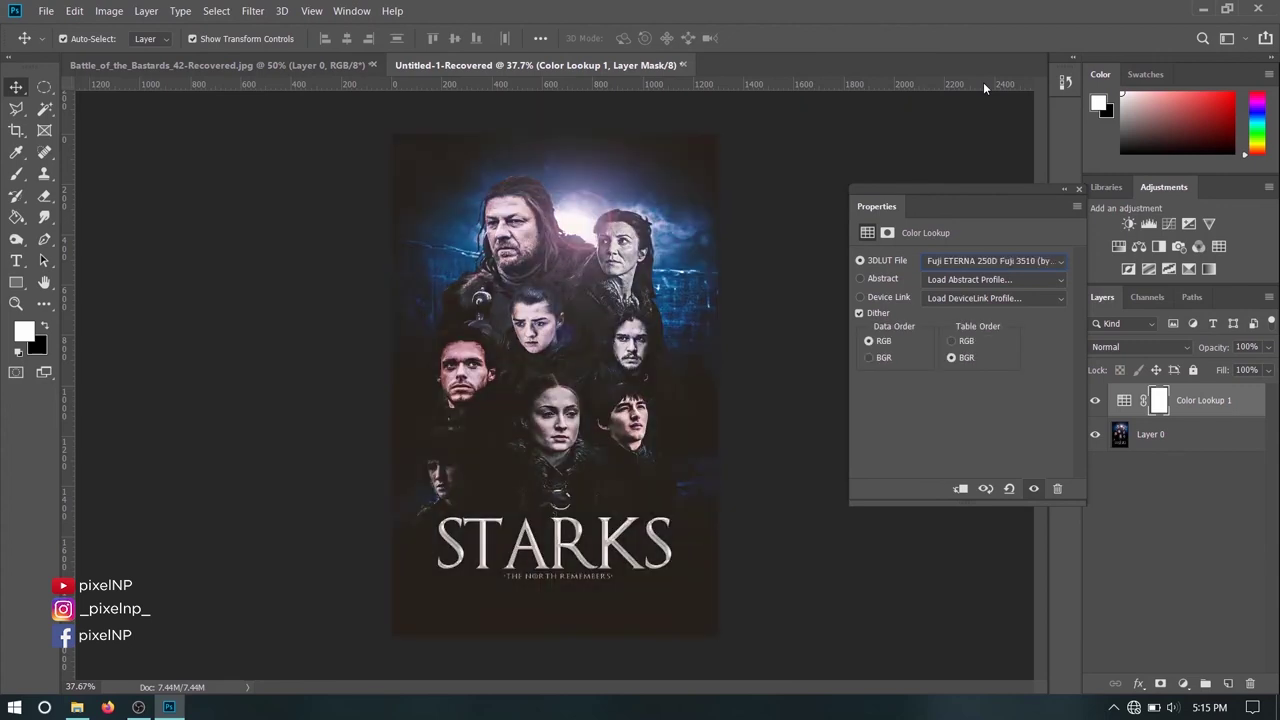
- Set the Color Lookup opacity to 25%, compare it on and off, and close Properties
click(1269, 347)
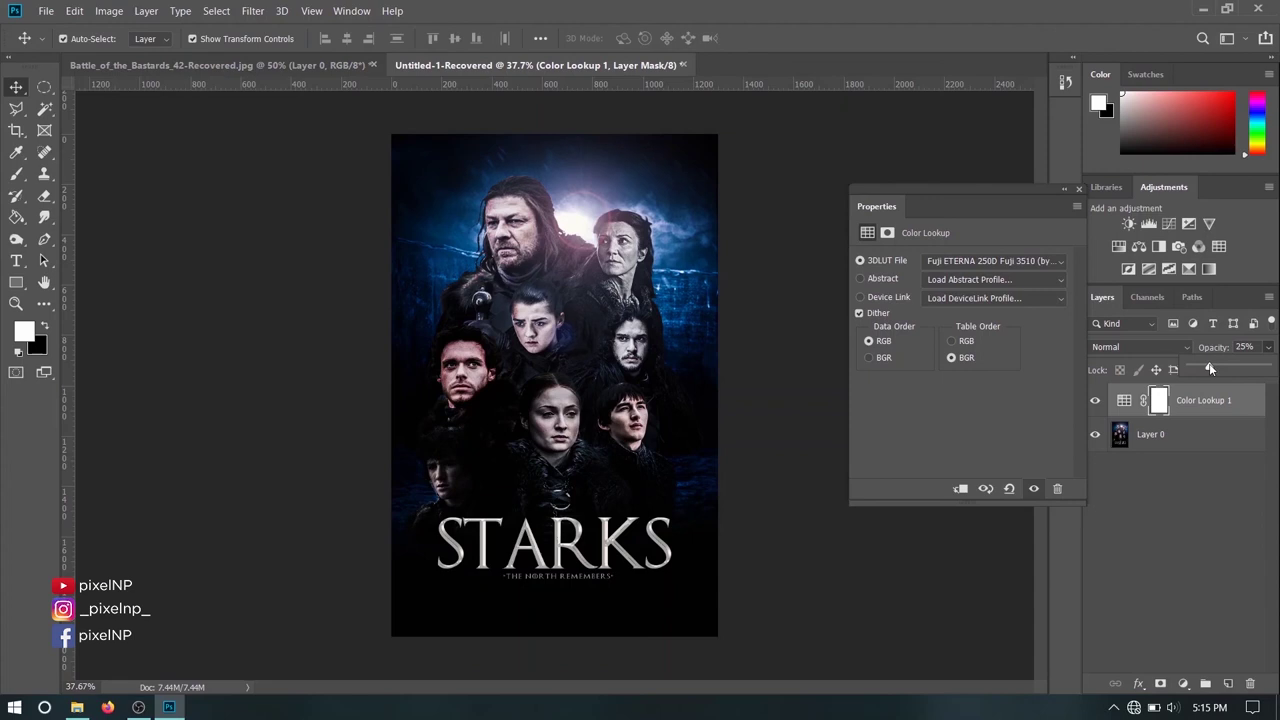
click(1096, 401)
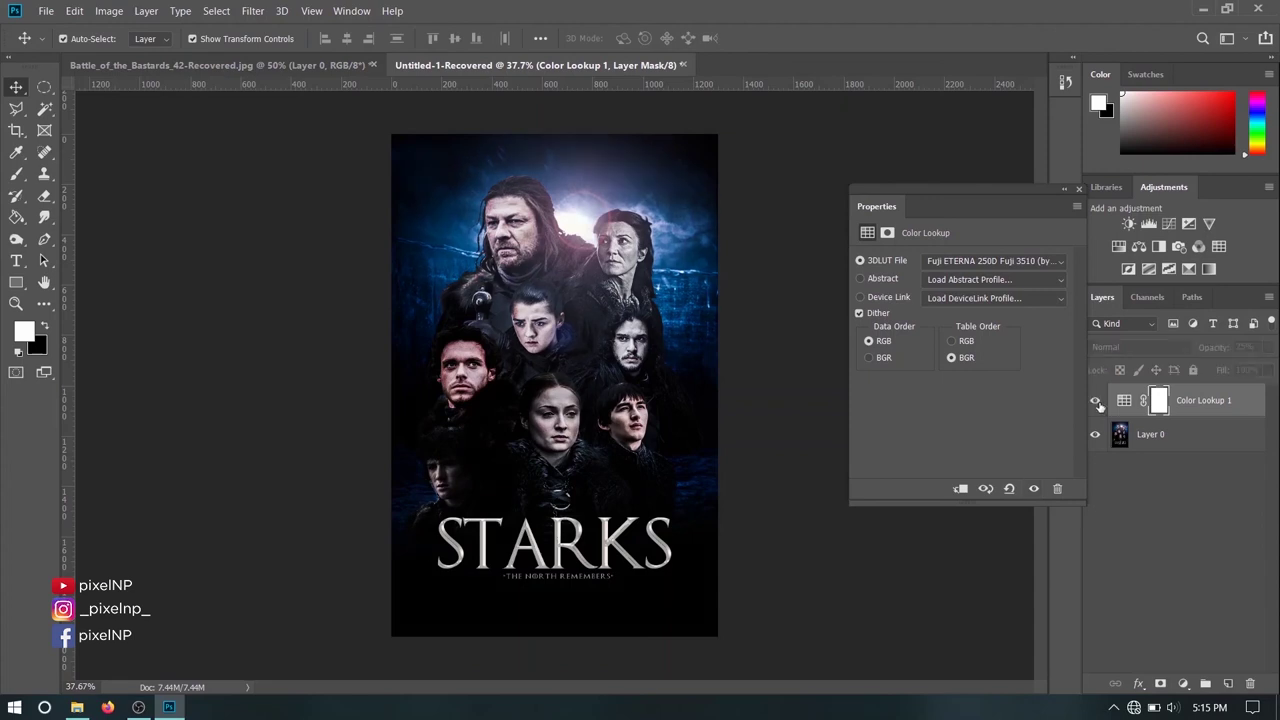
click(1096, 401)
click(1138, 563)
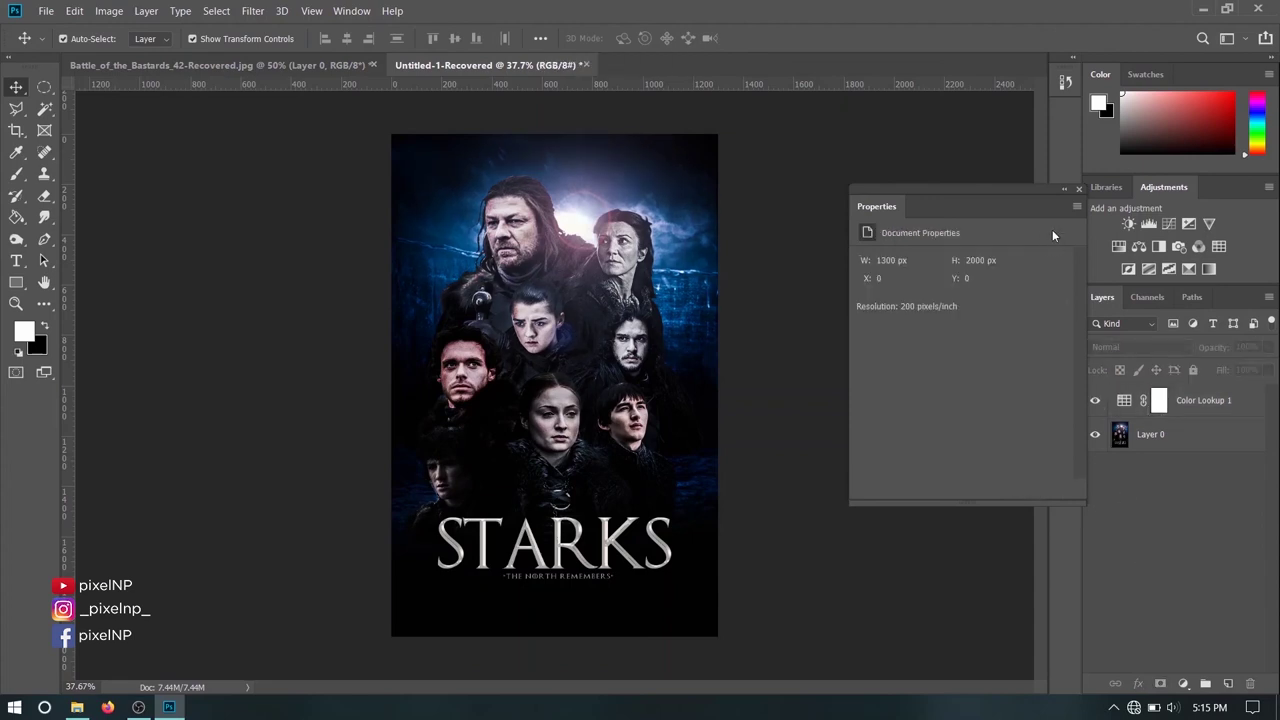
click(1078, 190)
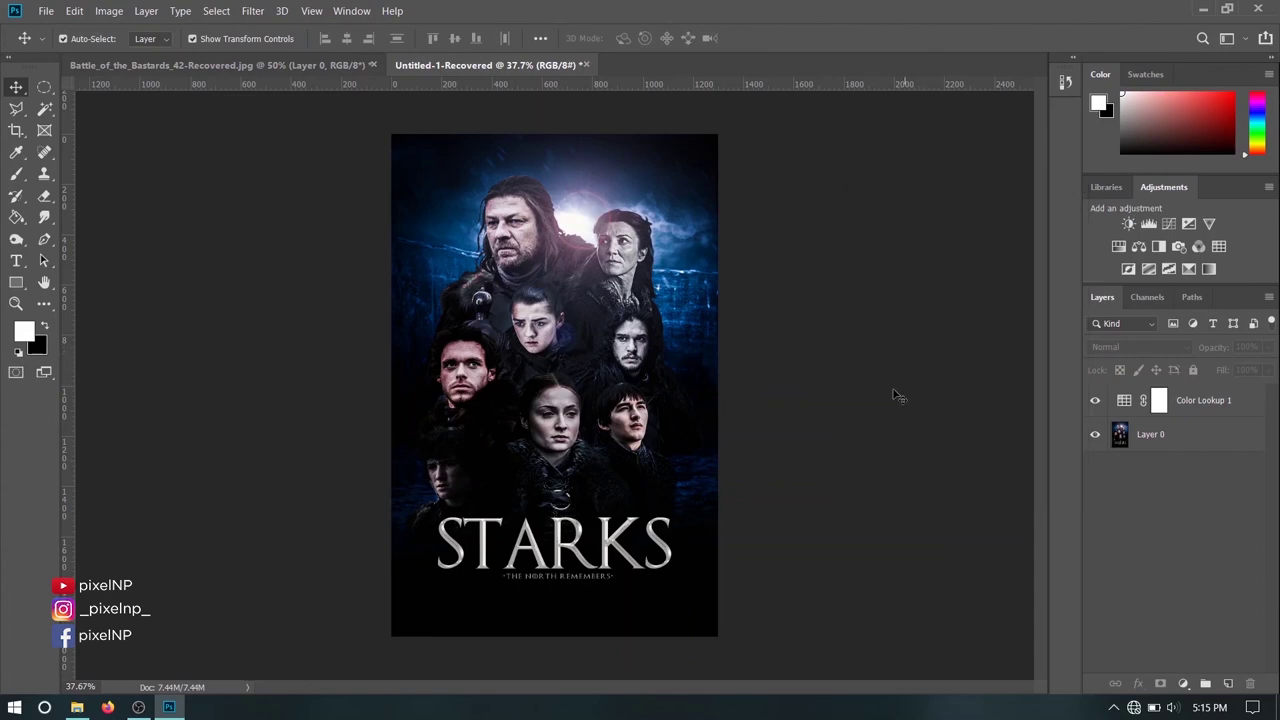